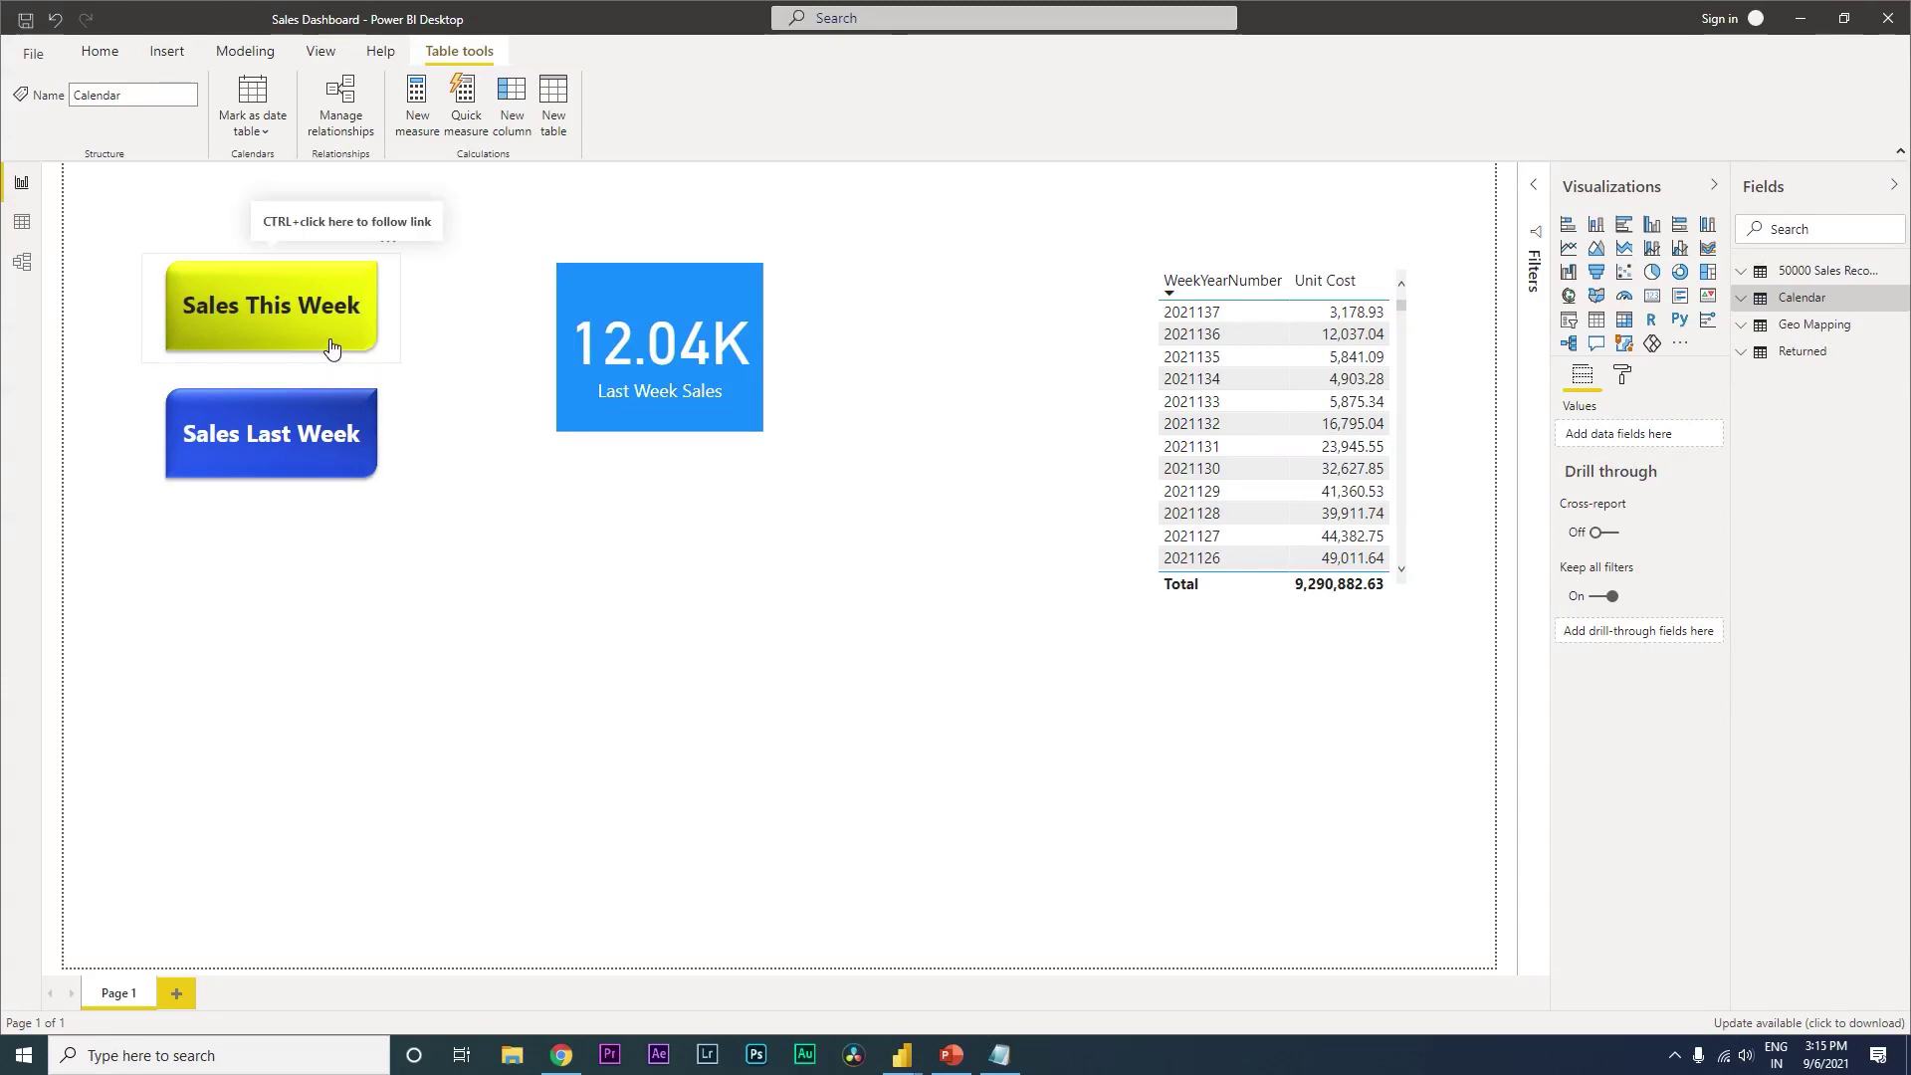
- Test the Sales This Week and Sales Last Week buttons by switching the dashboard card between the two views twice
left_click(296, 342, "ctrl")
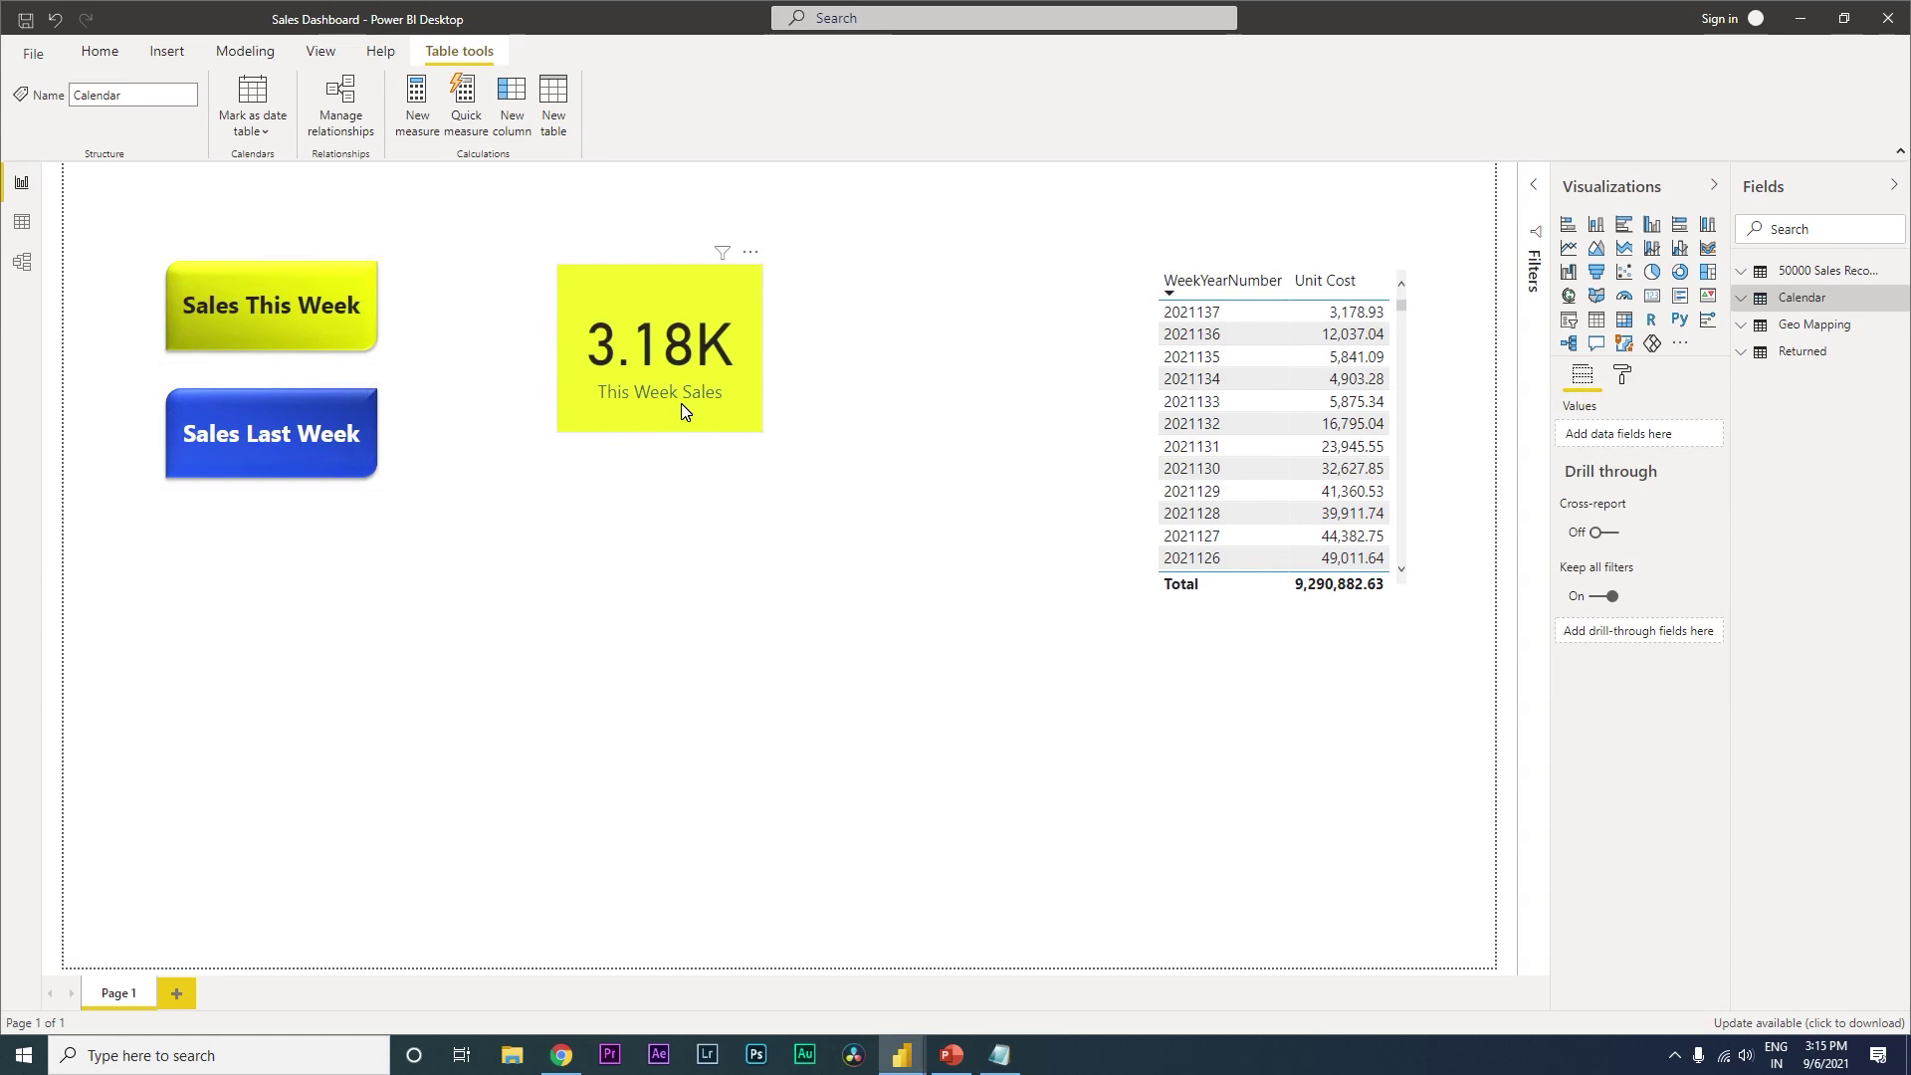
left_click(321, 470, "ctrl")
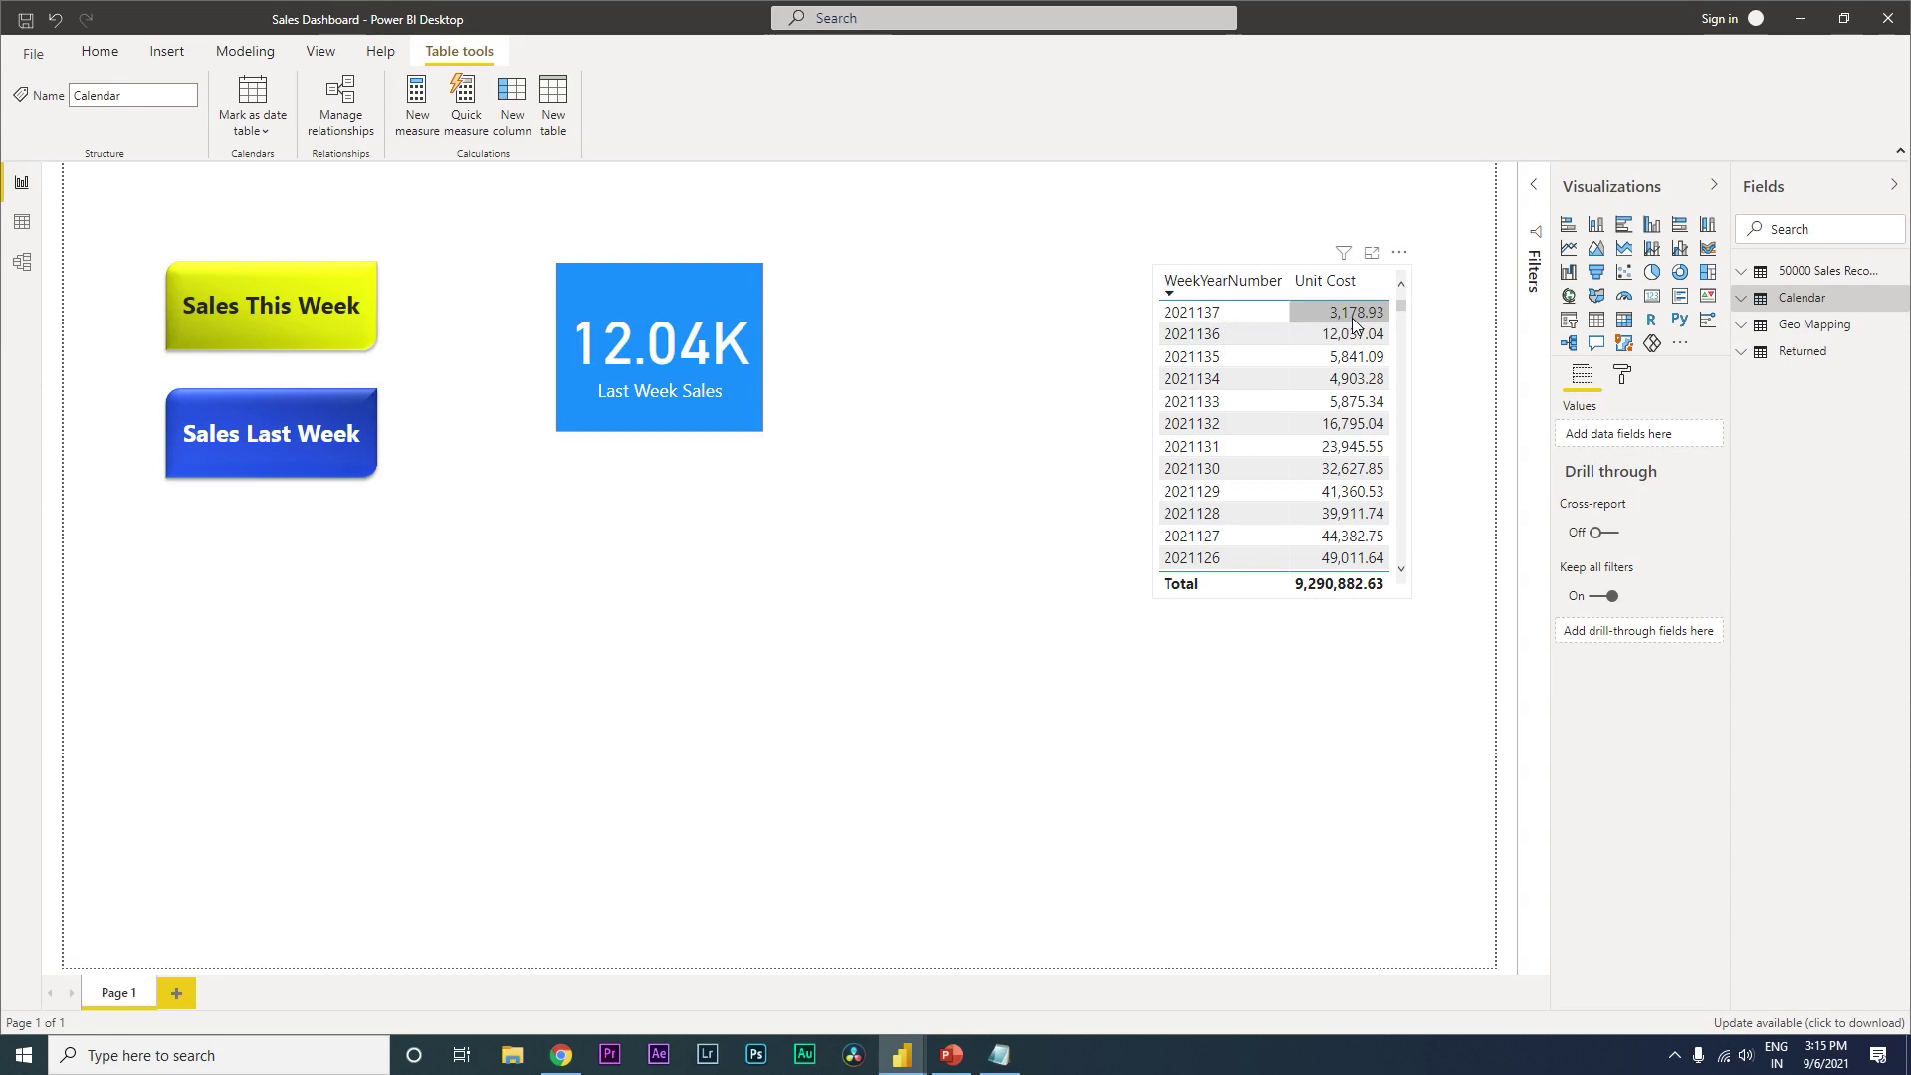
left_click(312, 331, "ctrl")
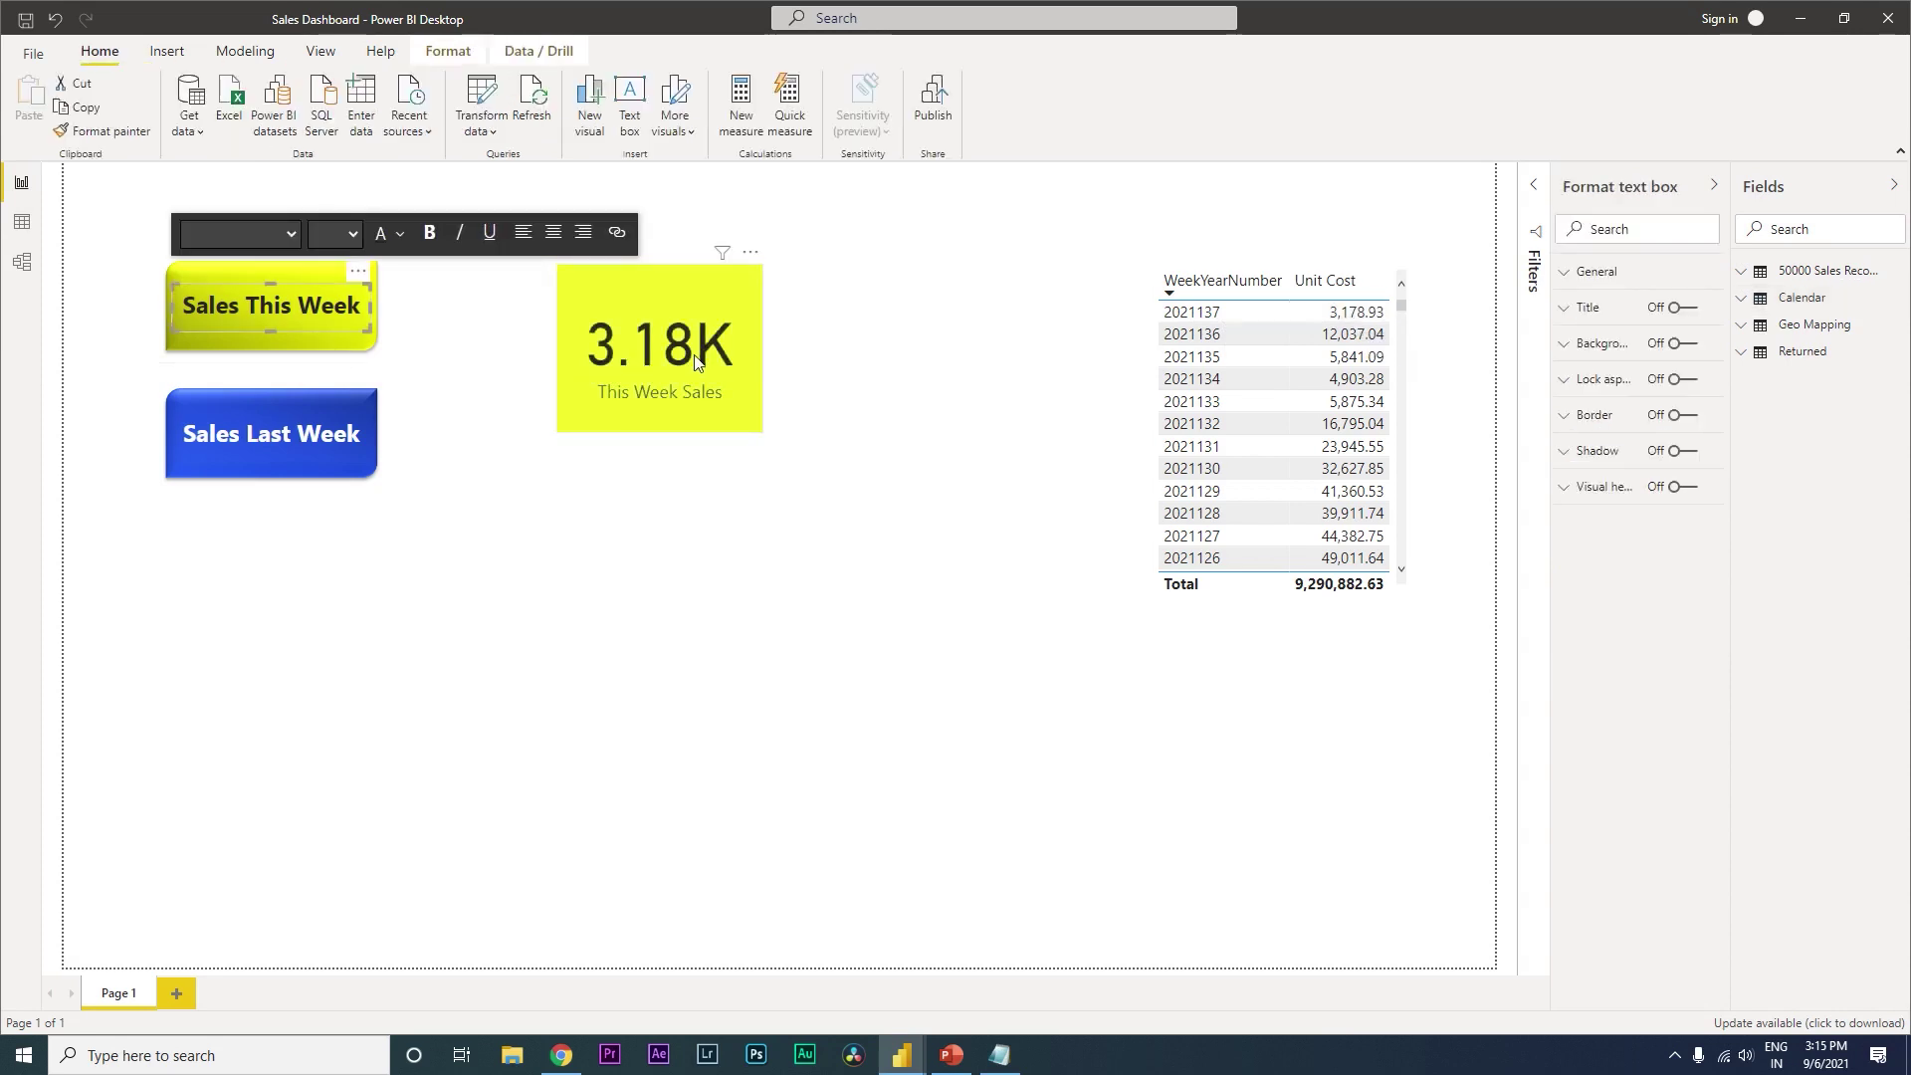
left_click(296, 472, "ctrl")
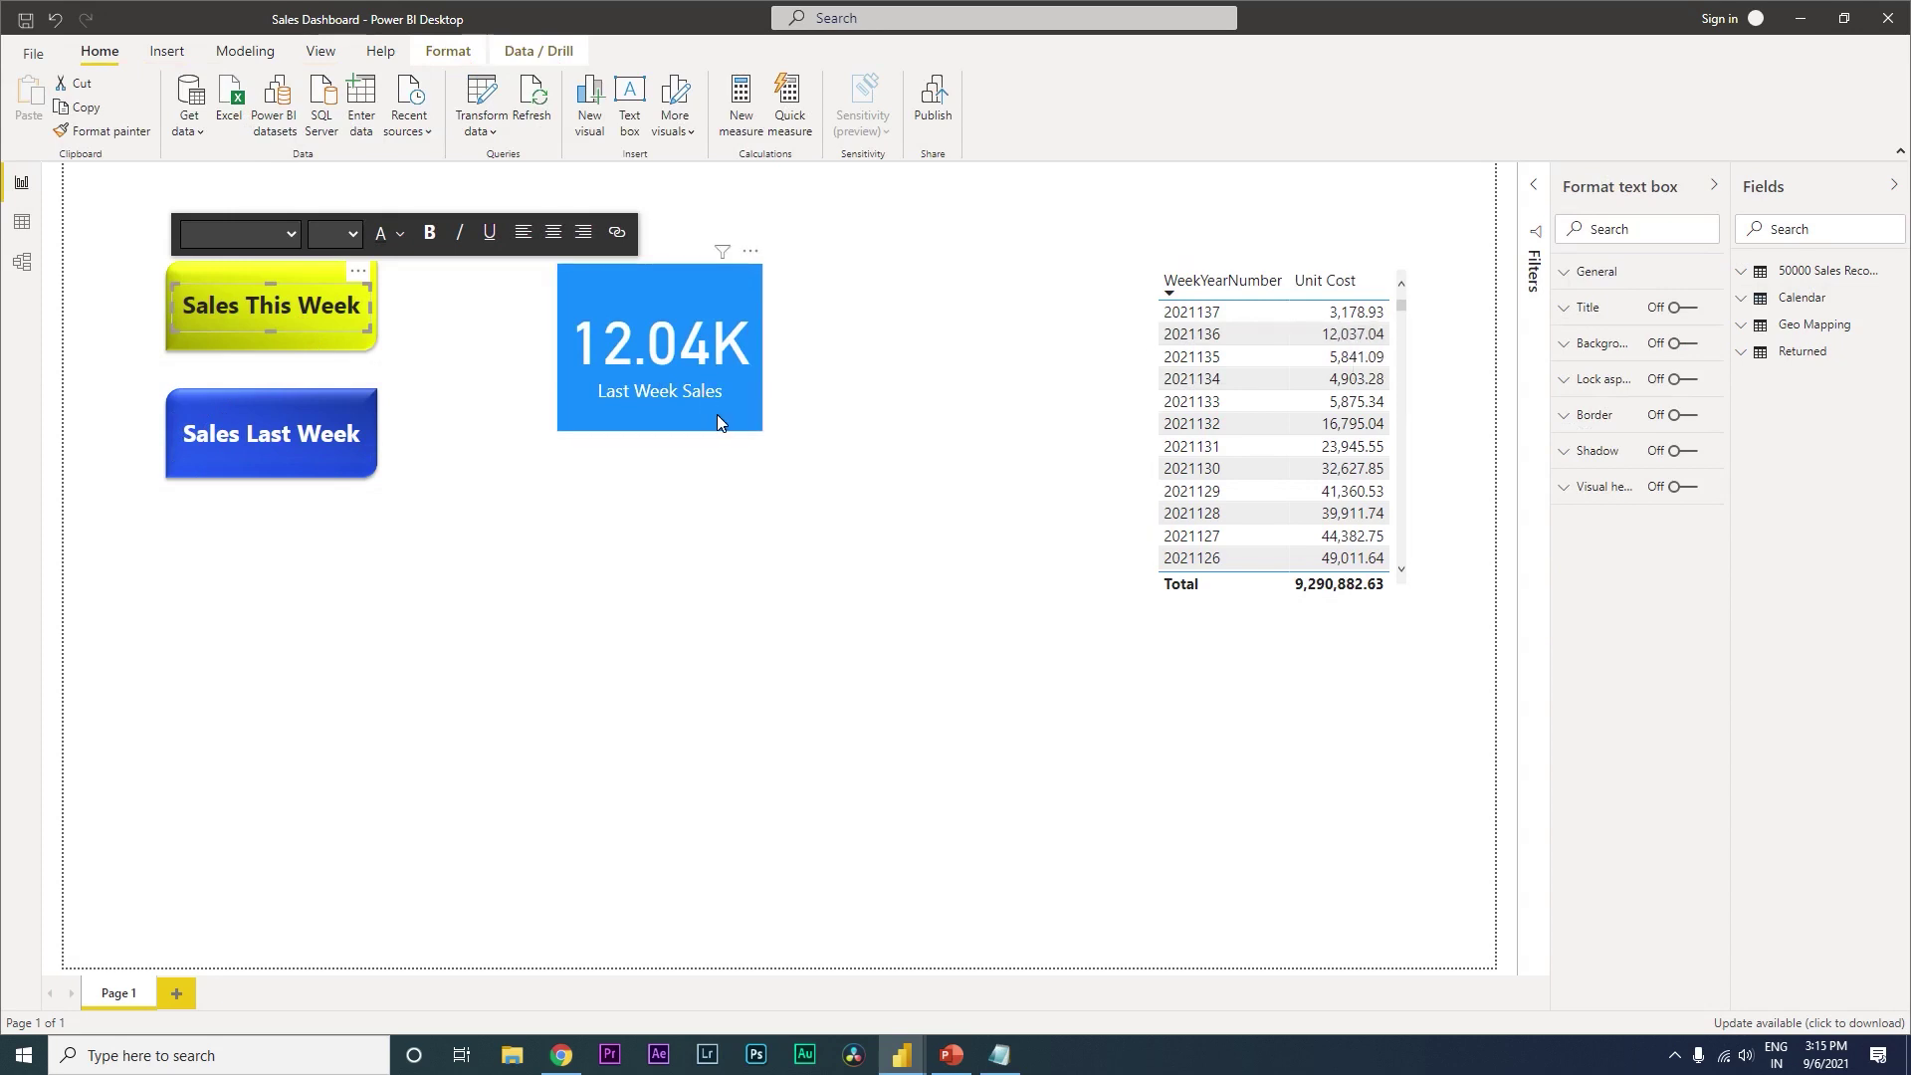
left_click(806, 510)
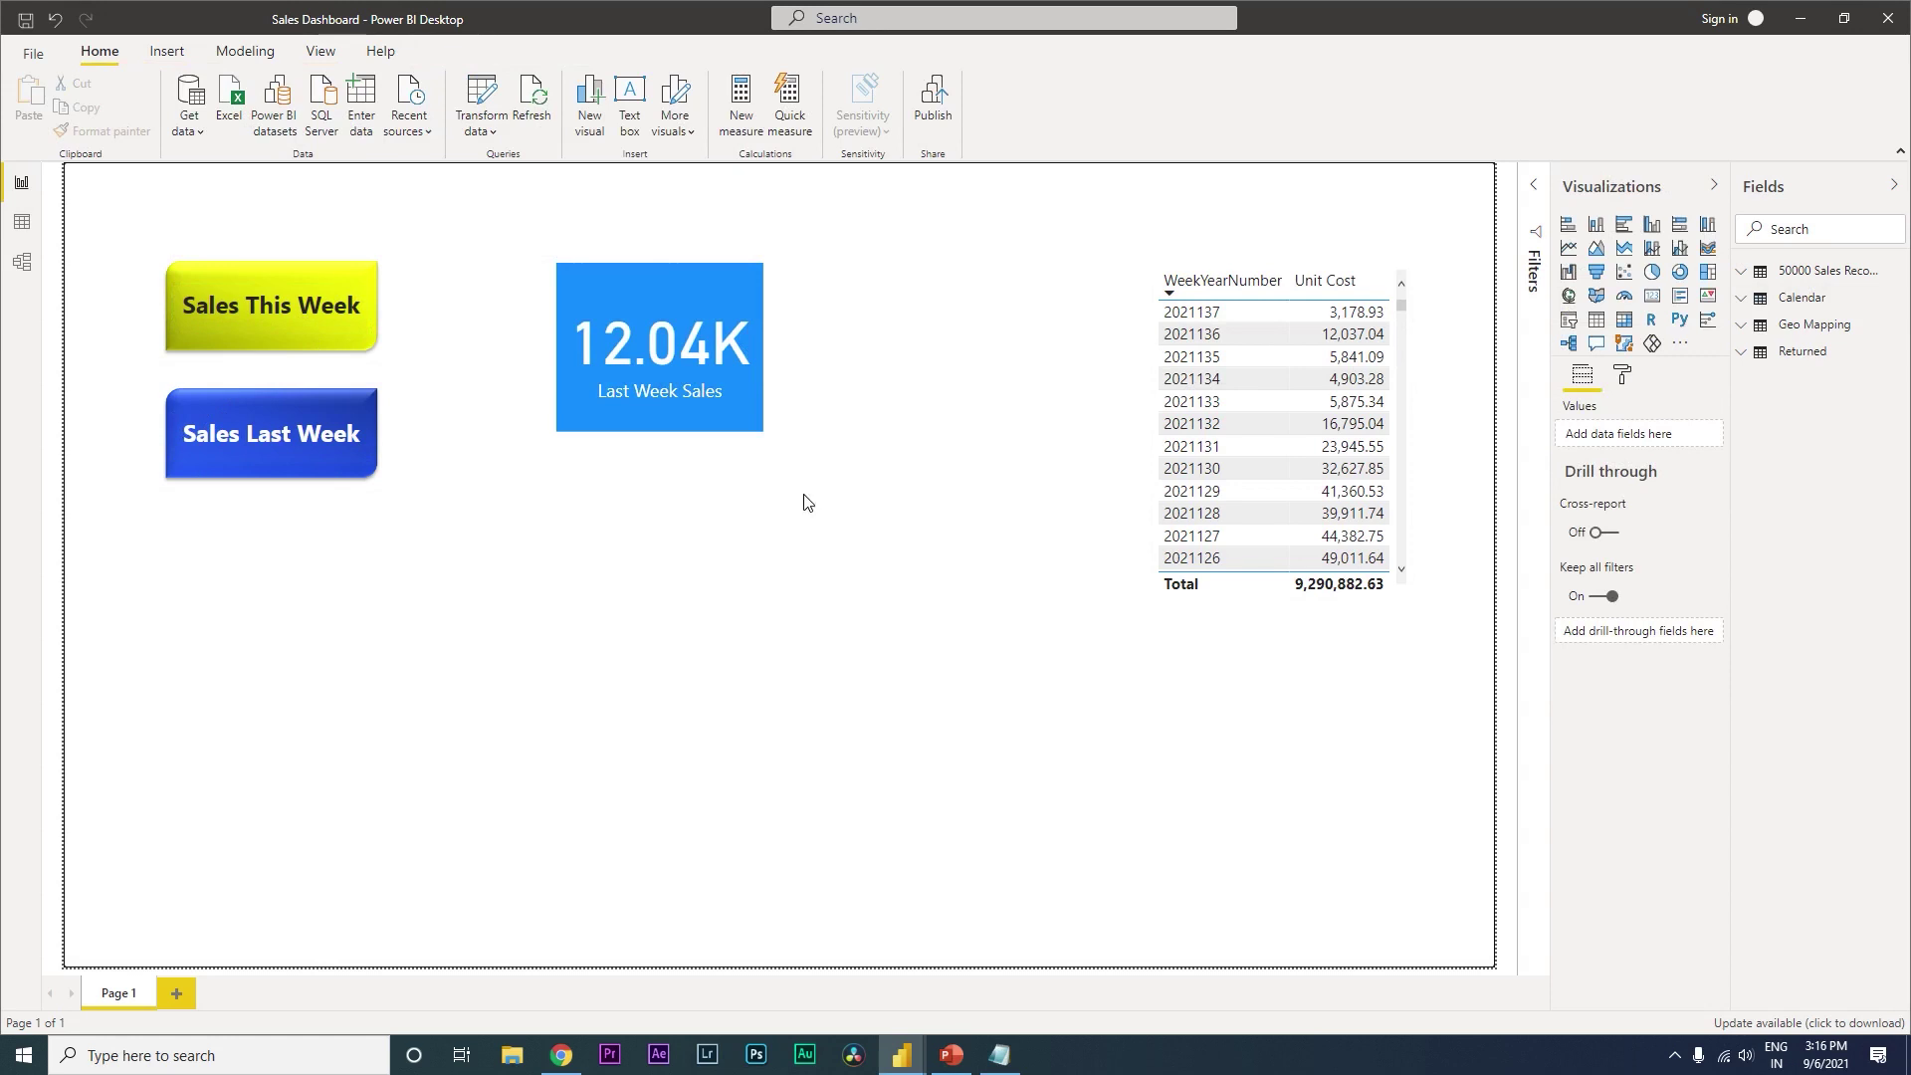
- Switch to the untitled Power BI report, and copy the entire Calendar table DAX code from the Notepad file
mouse_move(911, 1069)
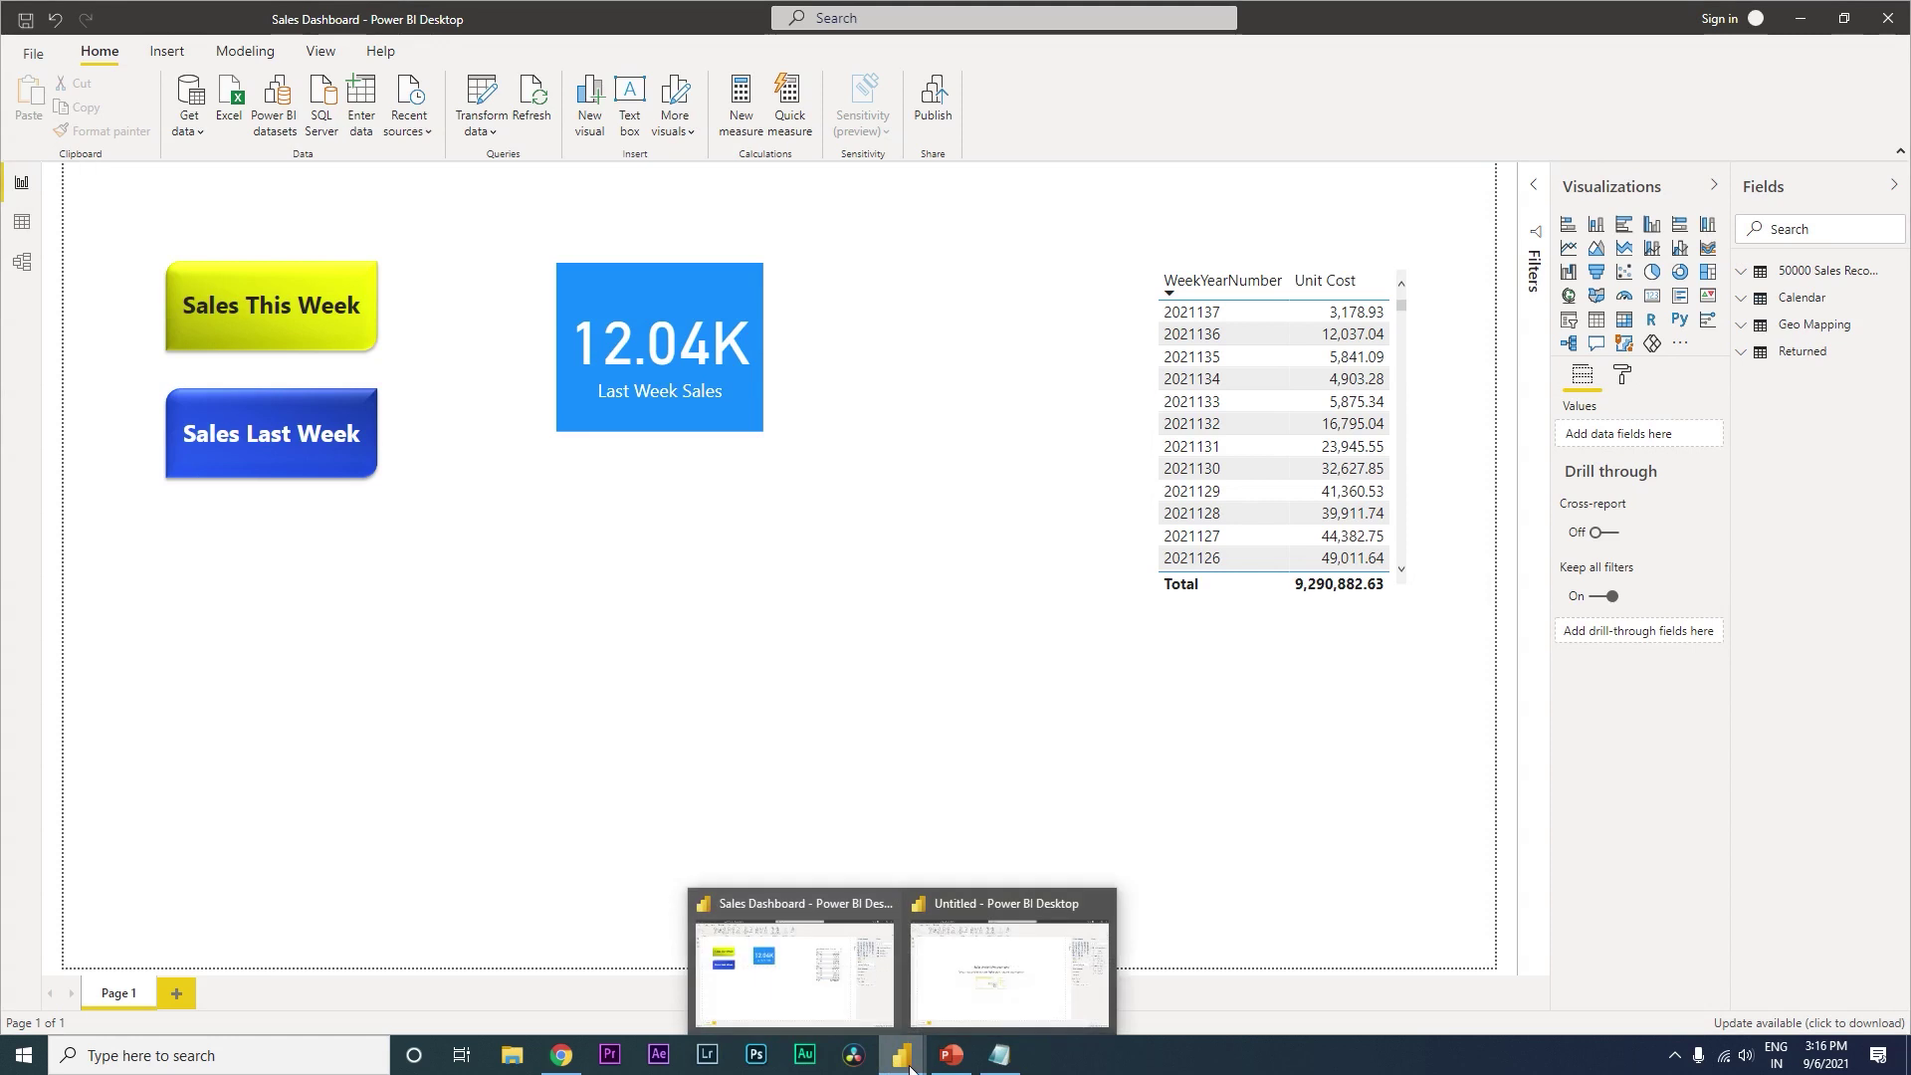
left_click(978, 1003)
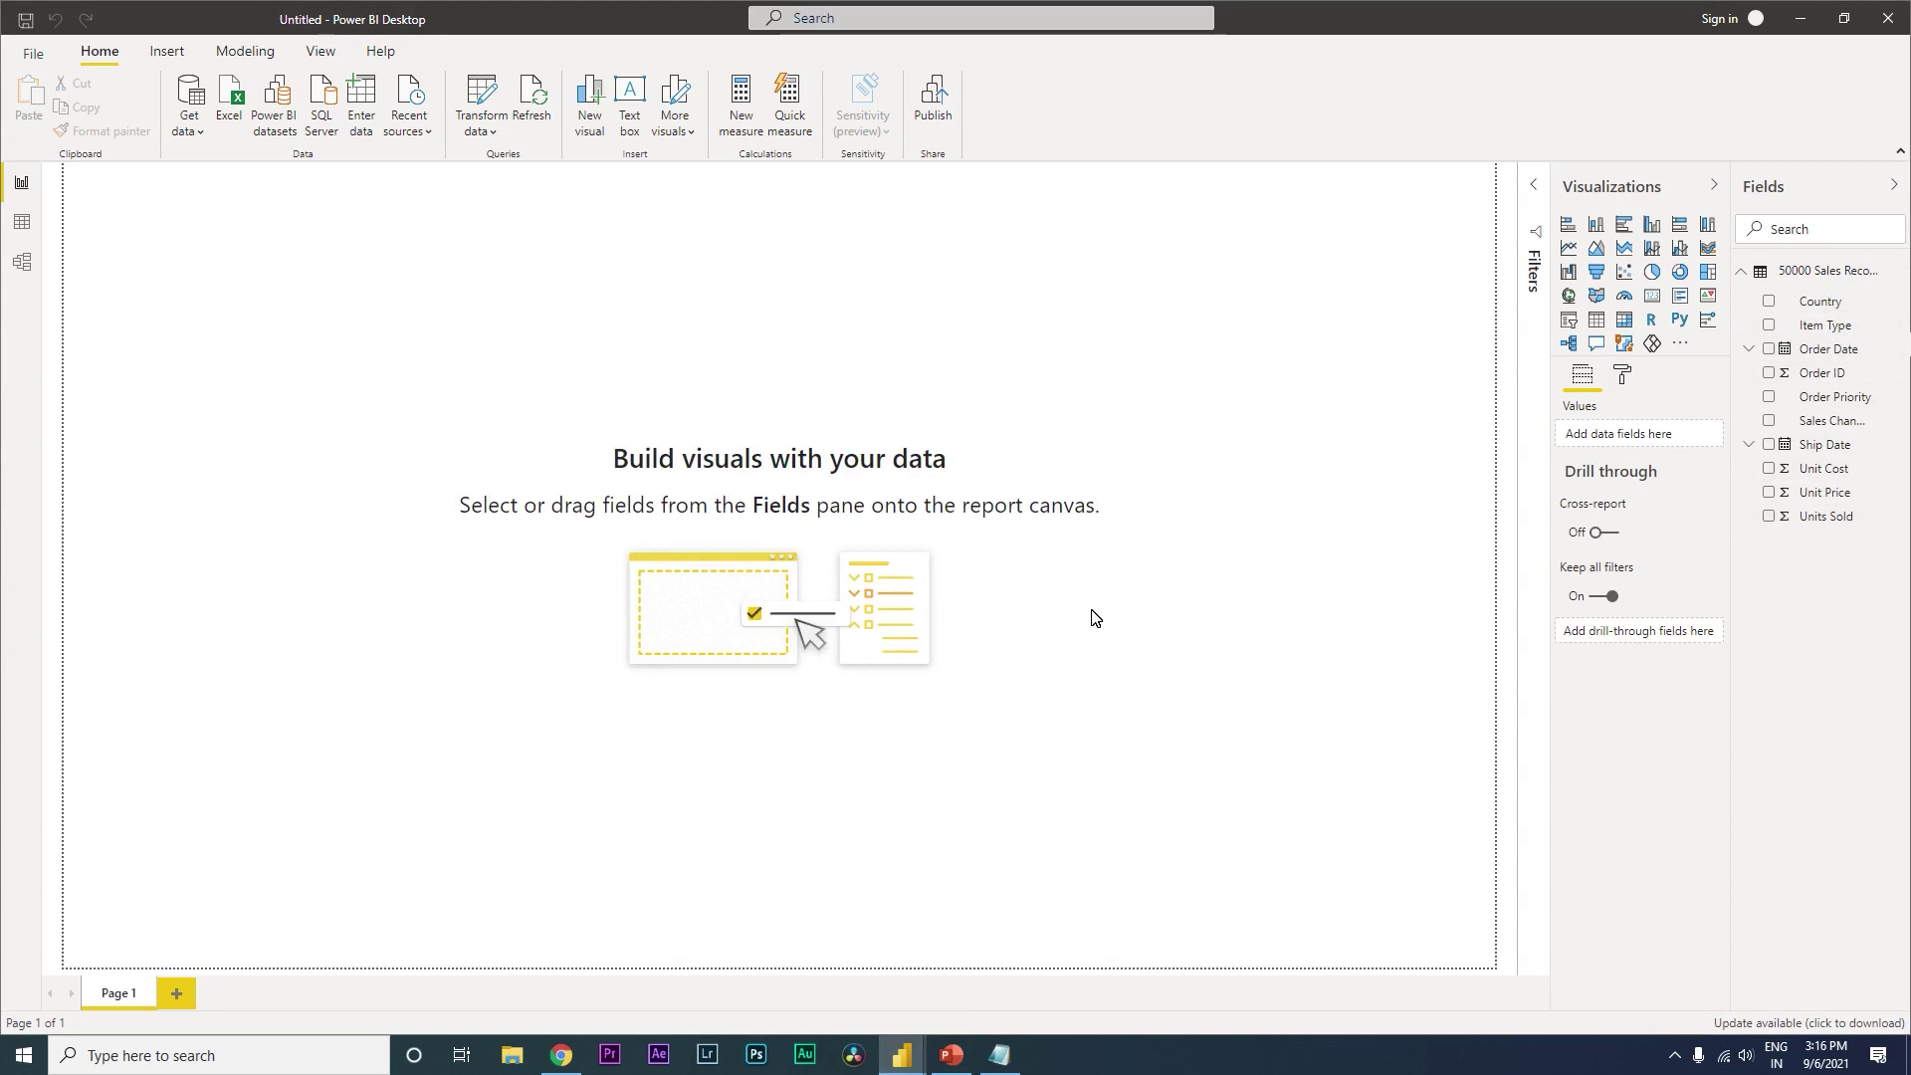
left_click(999, 1055)
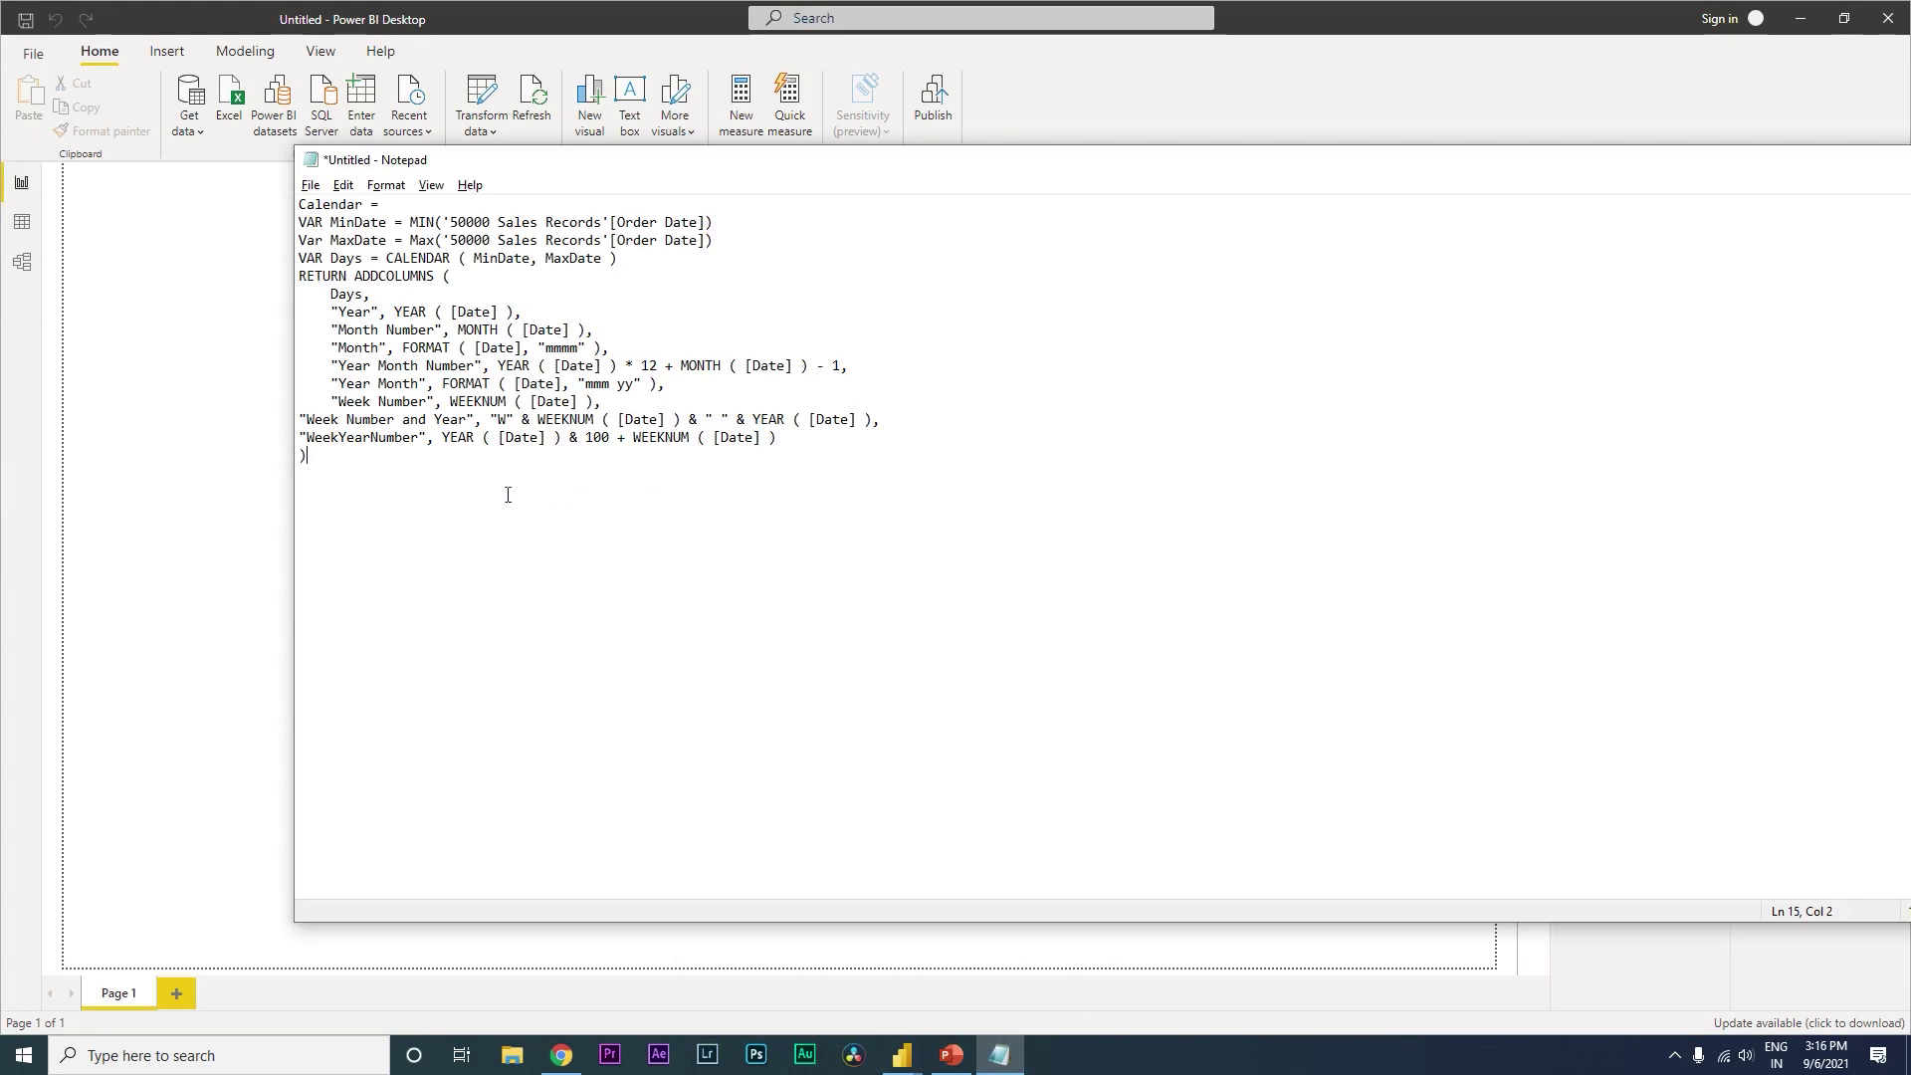
left_click_drag(446, 501, 255, 213)
key("ctrl+c")
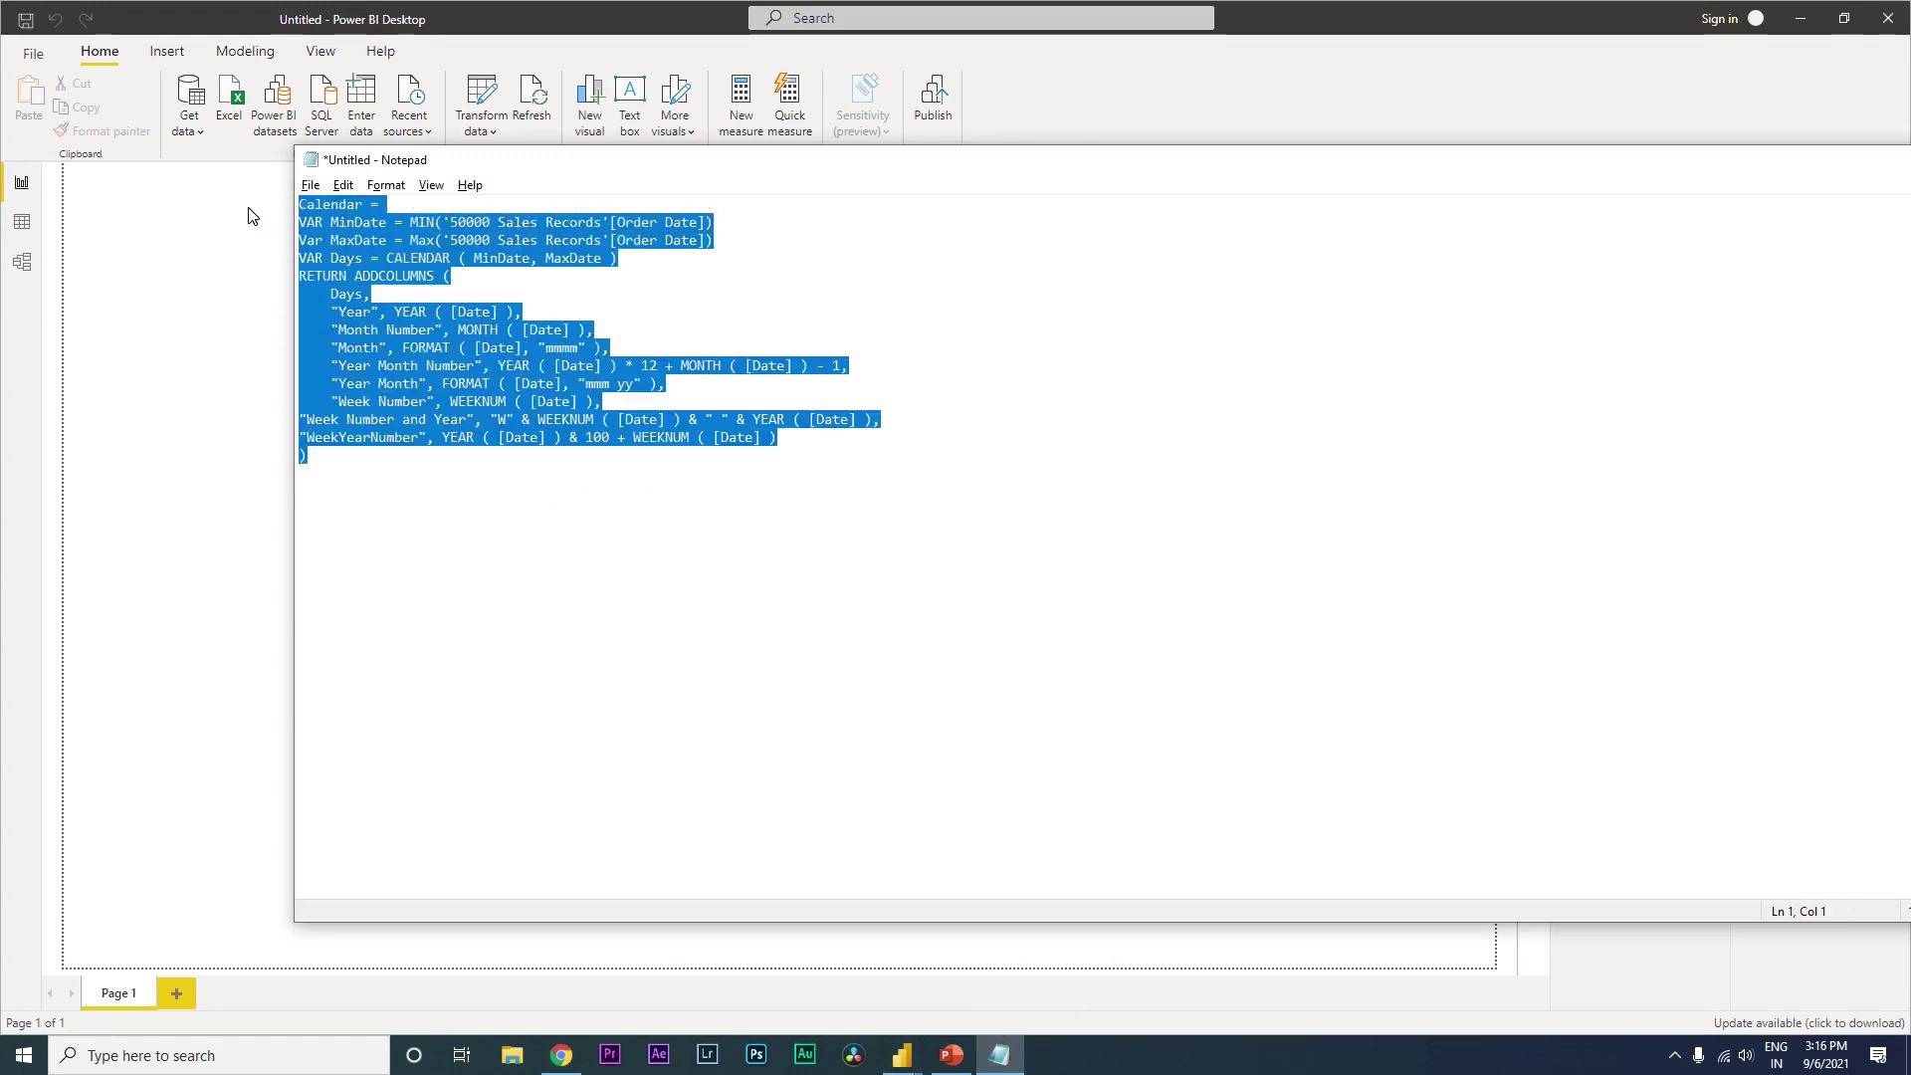
- Back in the untitled Power BI report, create a calculated table from the copied Calendar DAX code
key("alt+Tab")
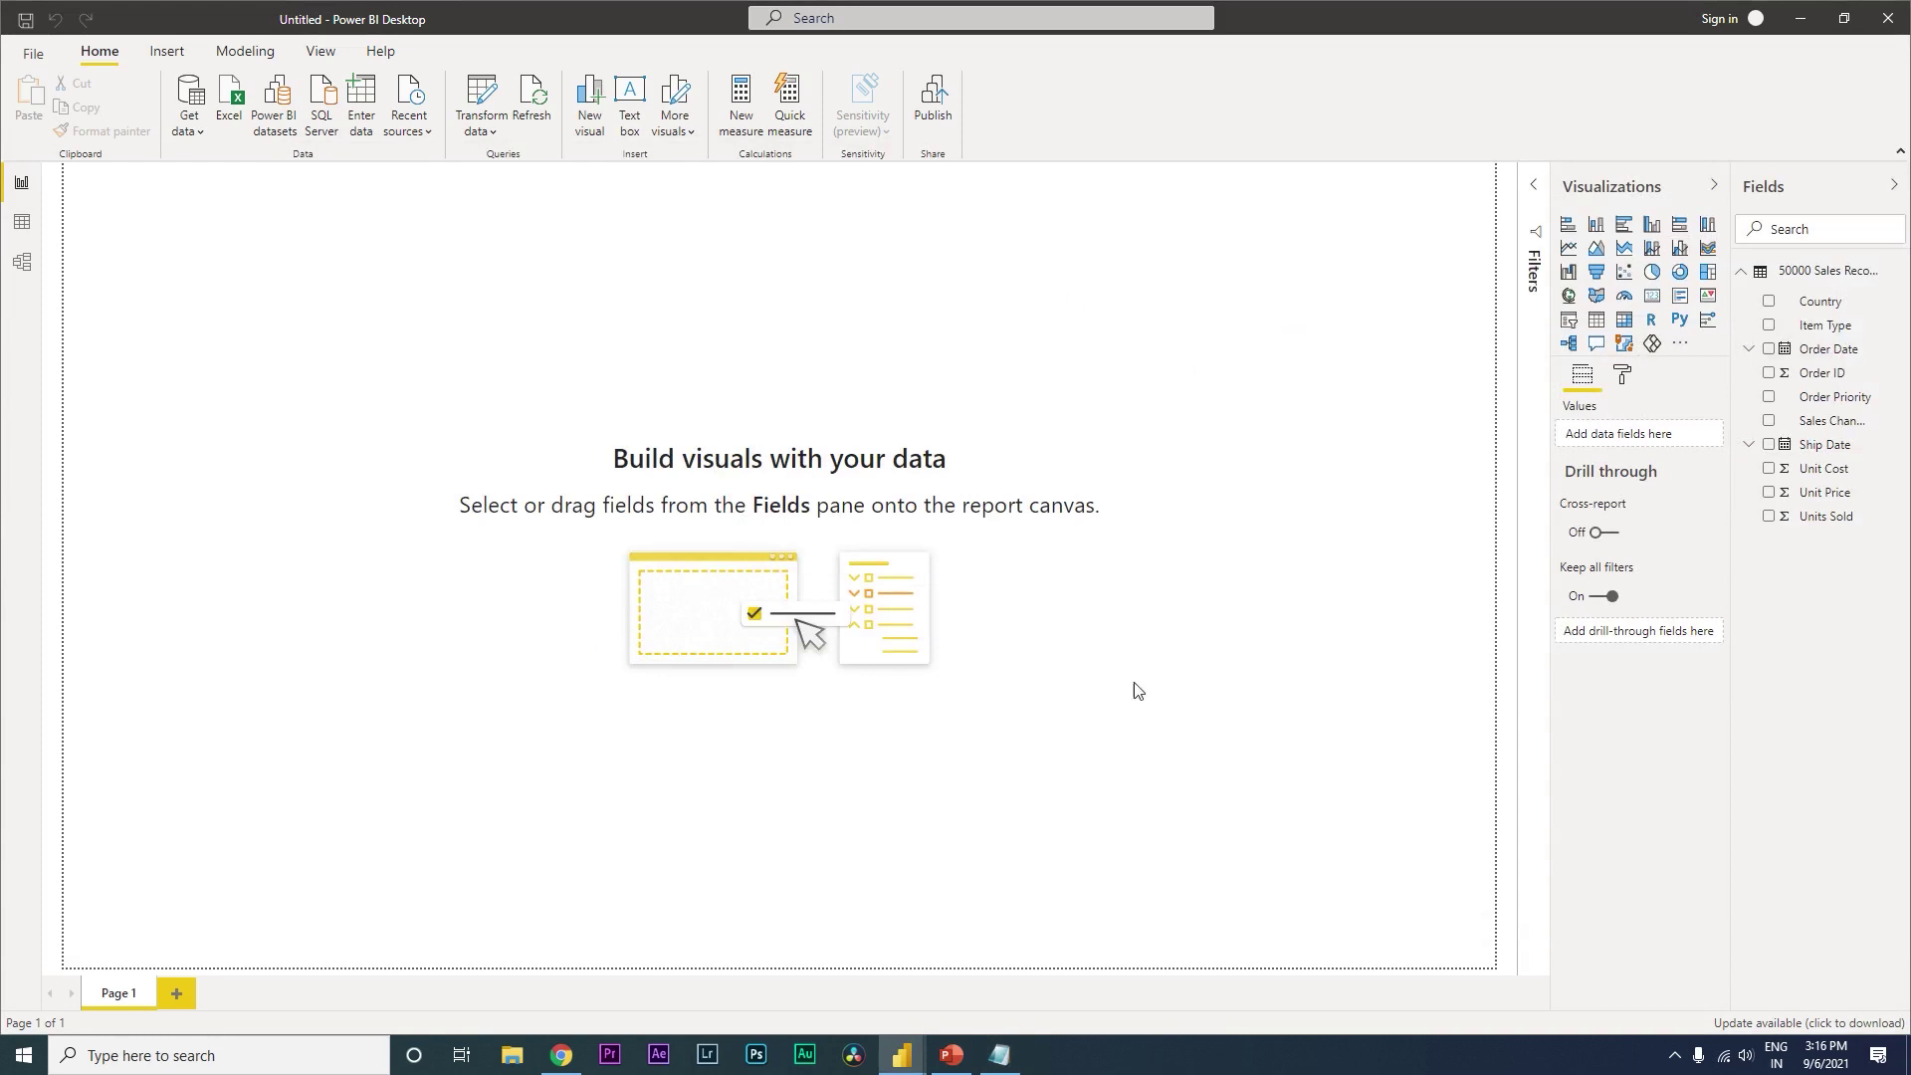
left_click(249, 51)
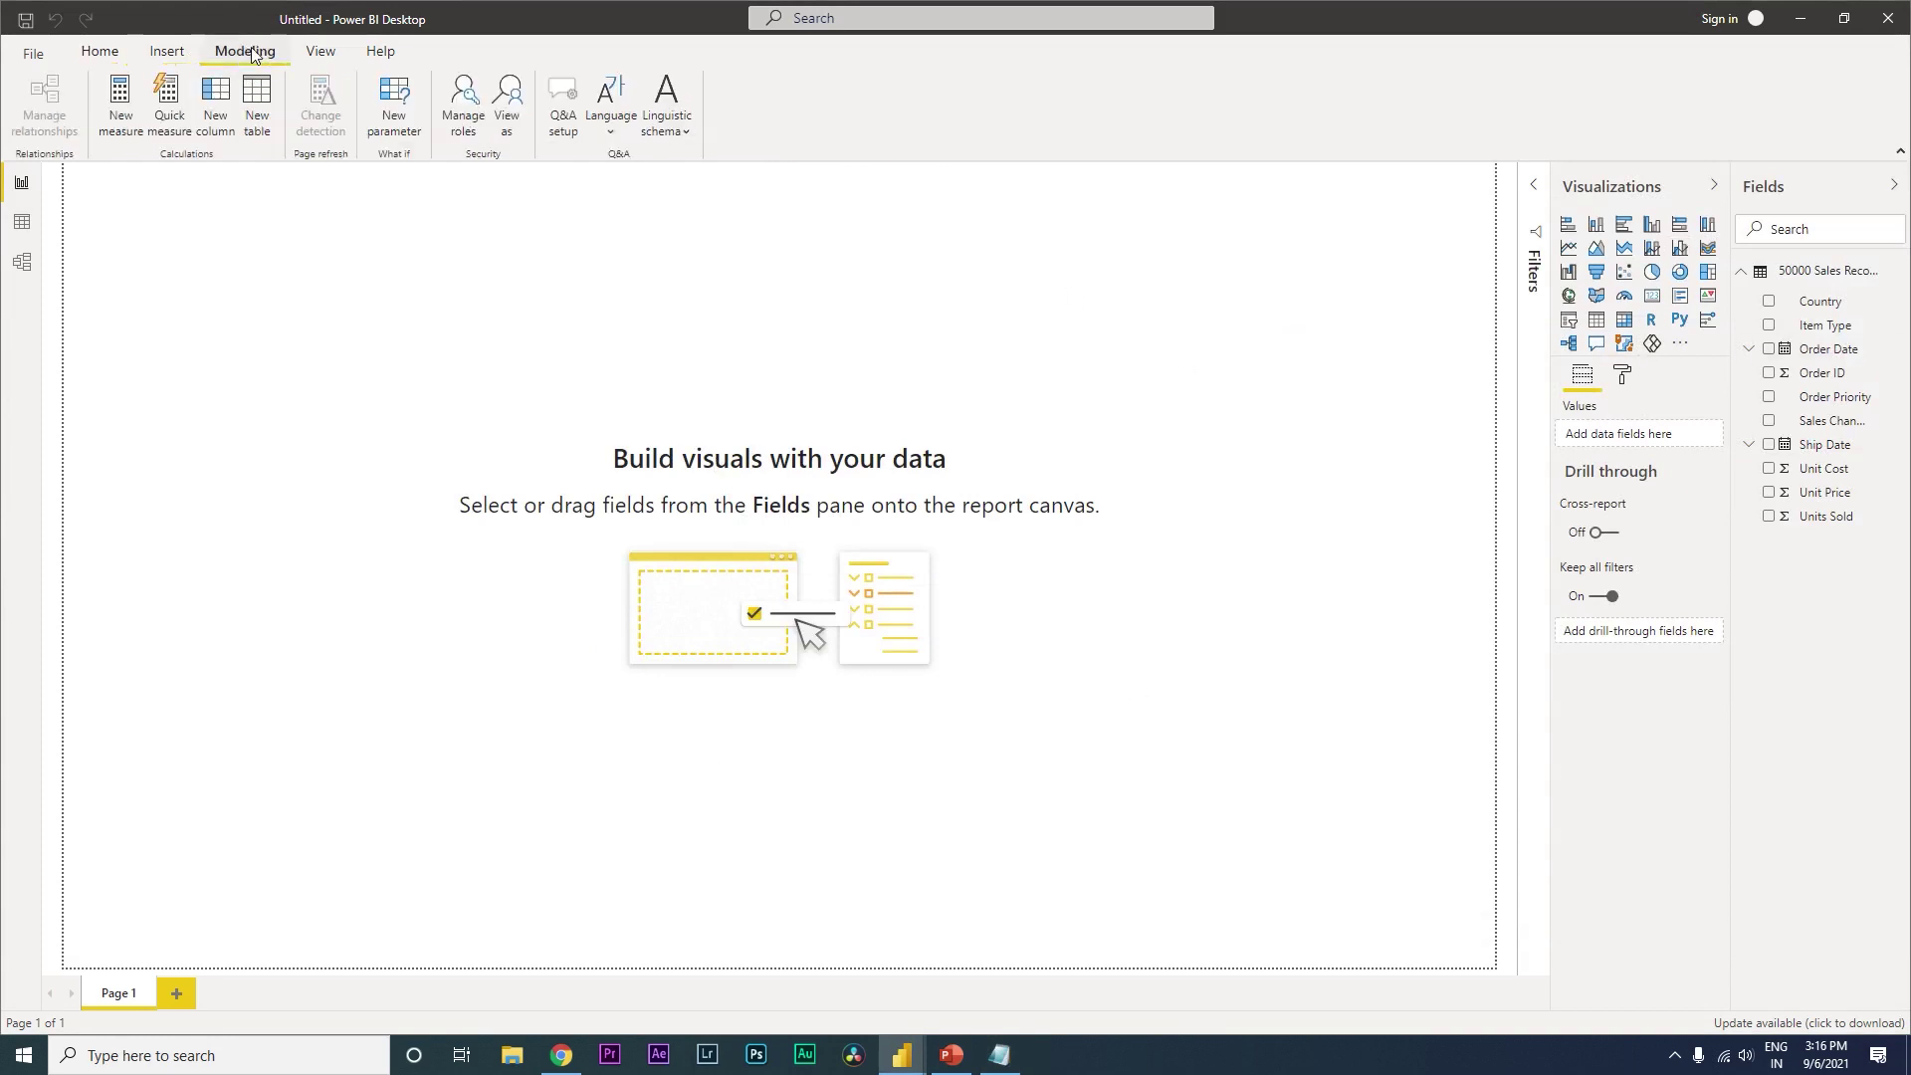
left_click(257, 104)
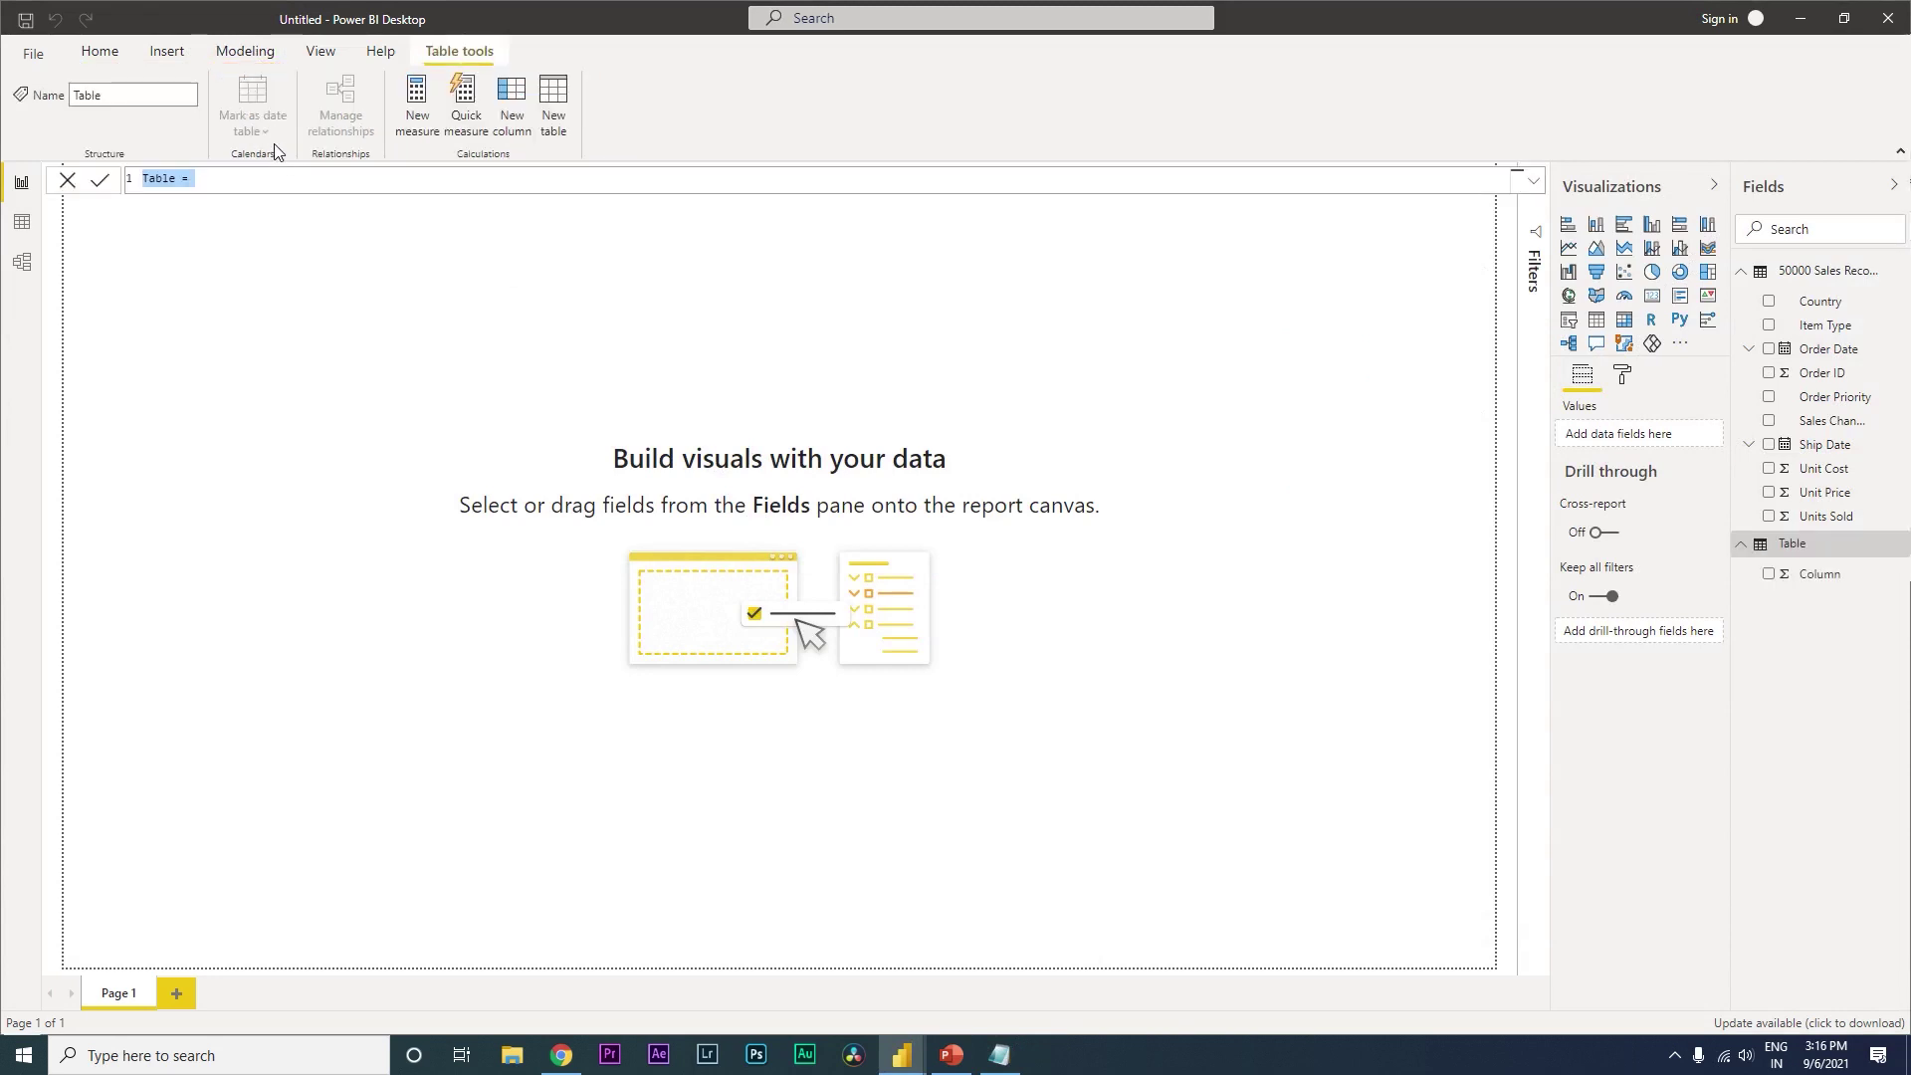
key("ctrl+v")
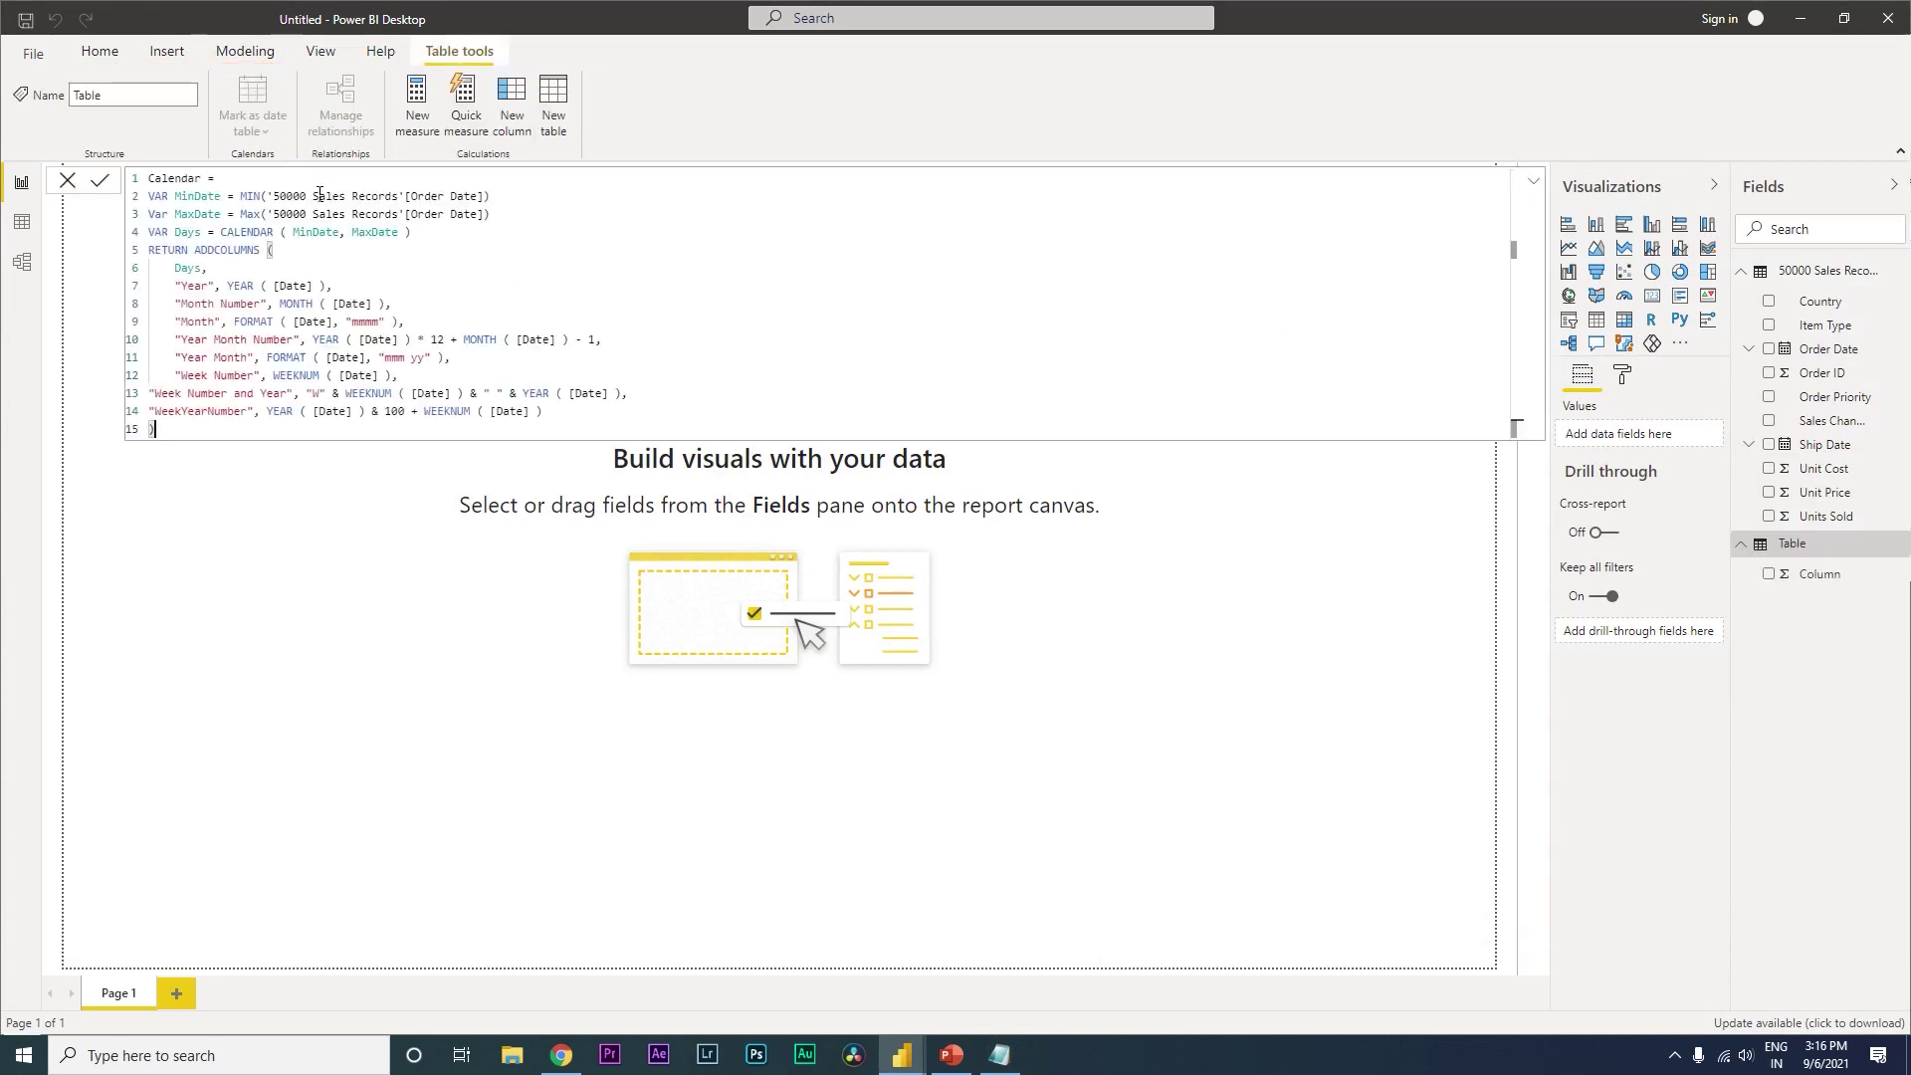
key("Return")
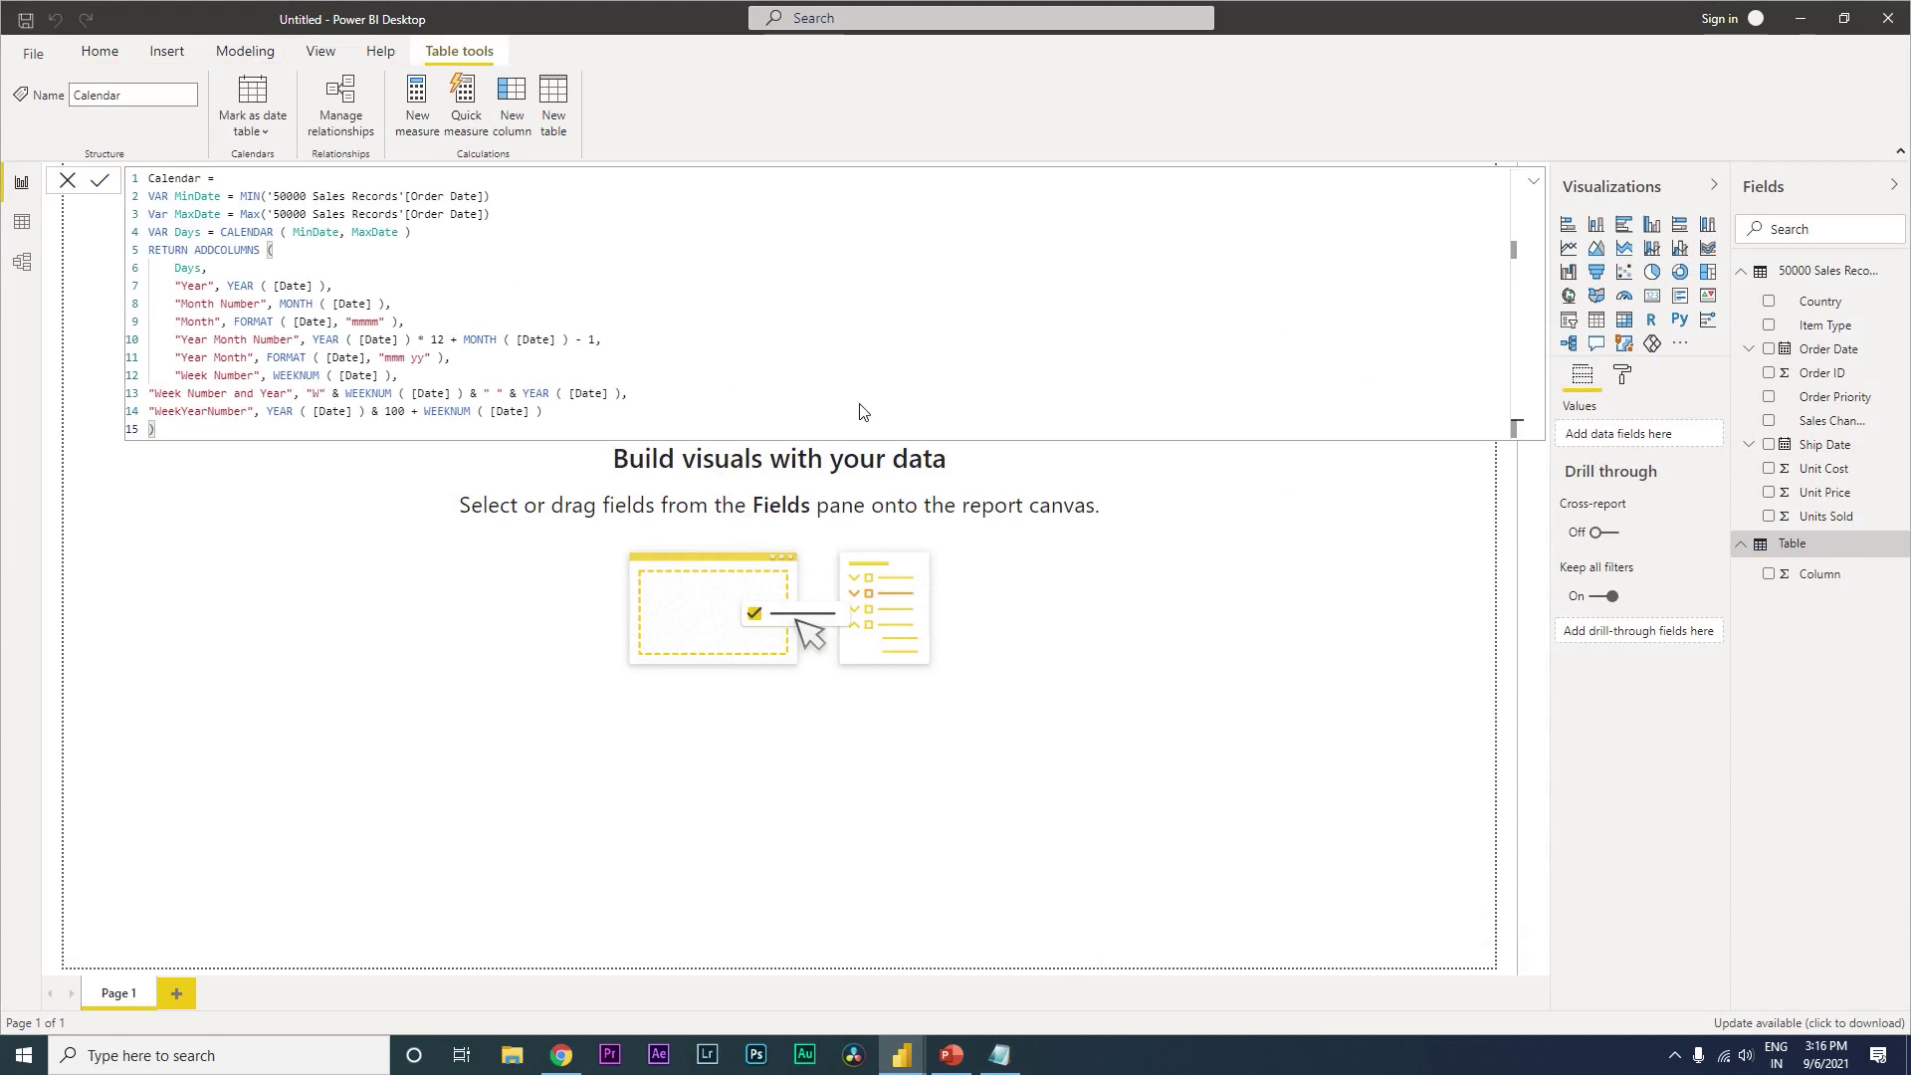
left_click(1194, 694)
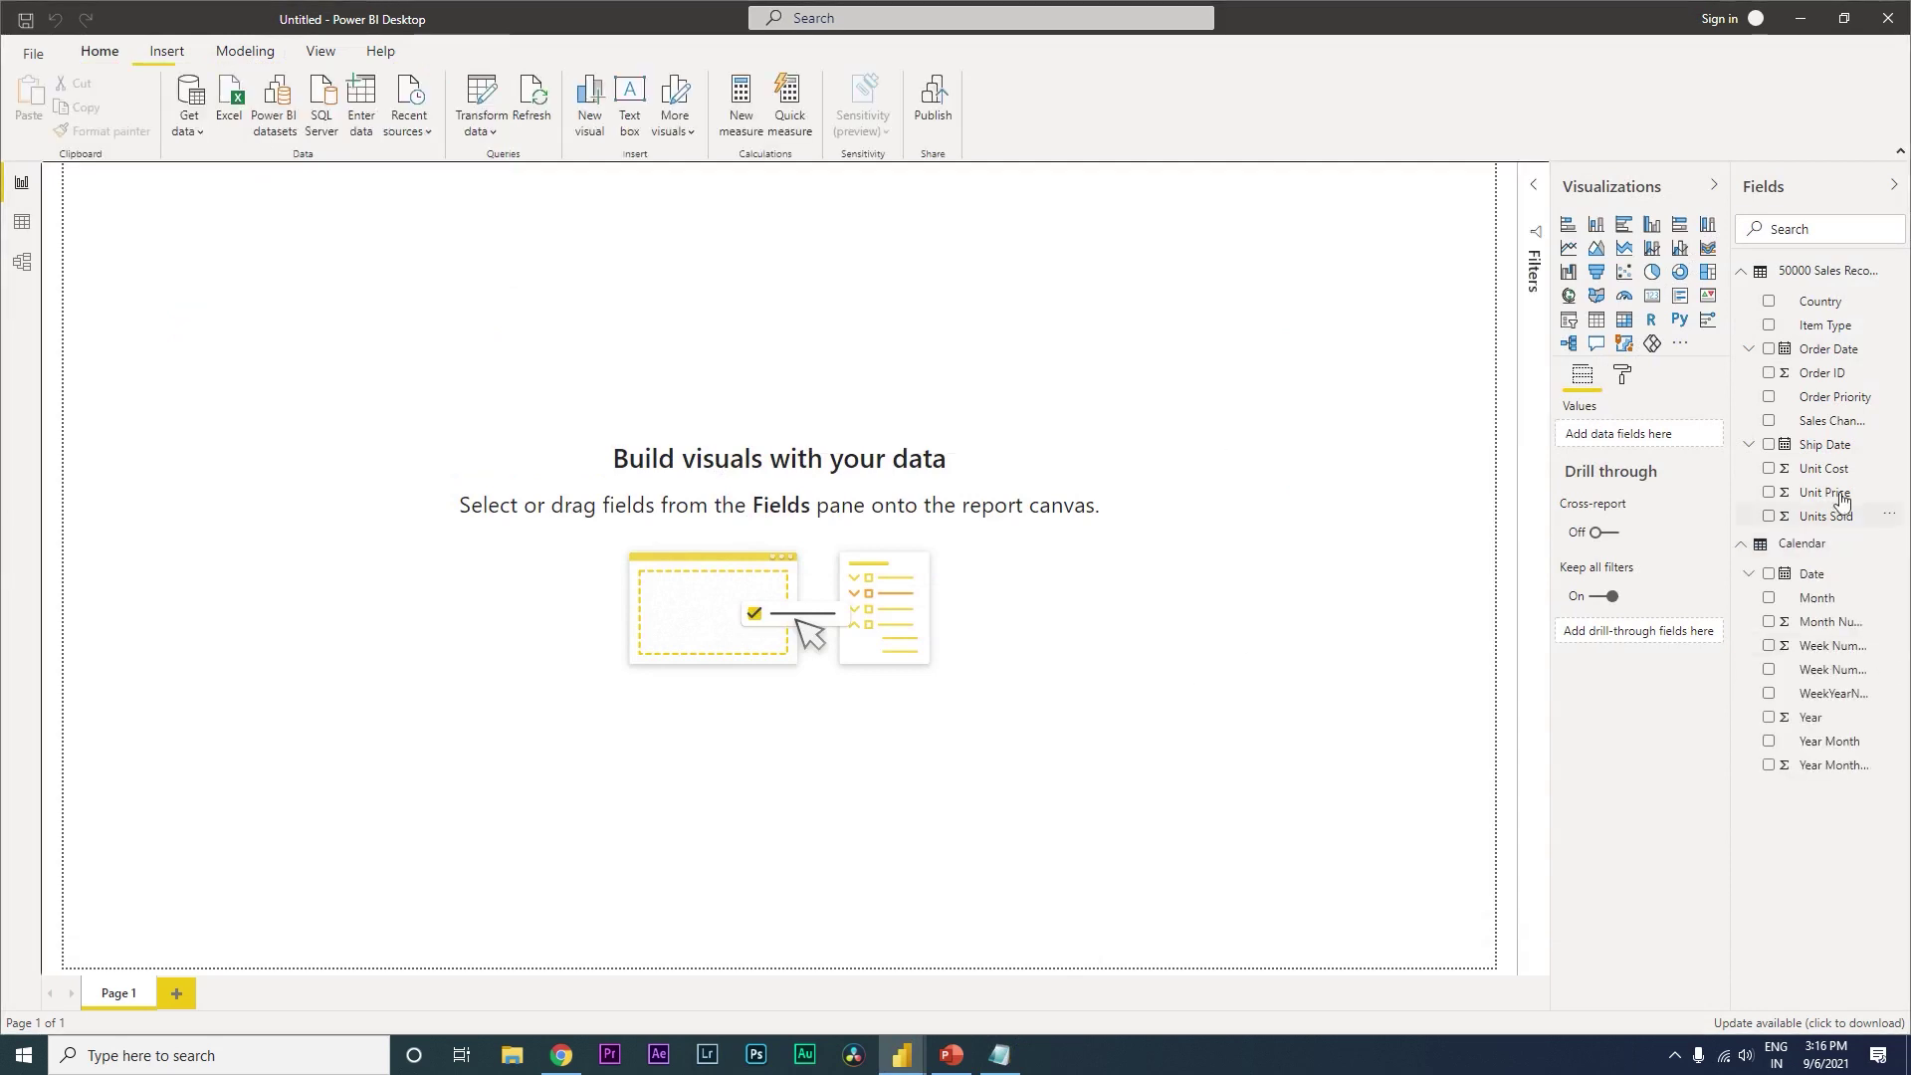
- Examine the rows and columns of the Calendar table in the data view, and return to the report canvas
left_click(21, 223)
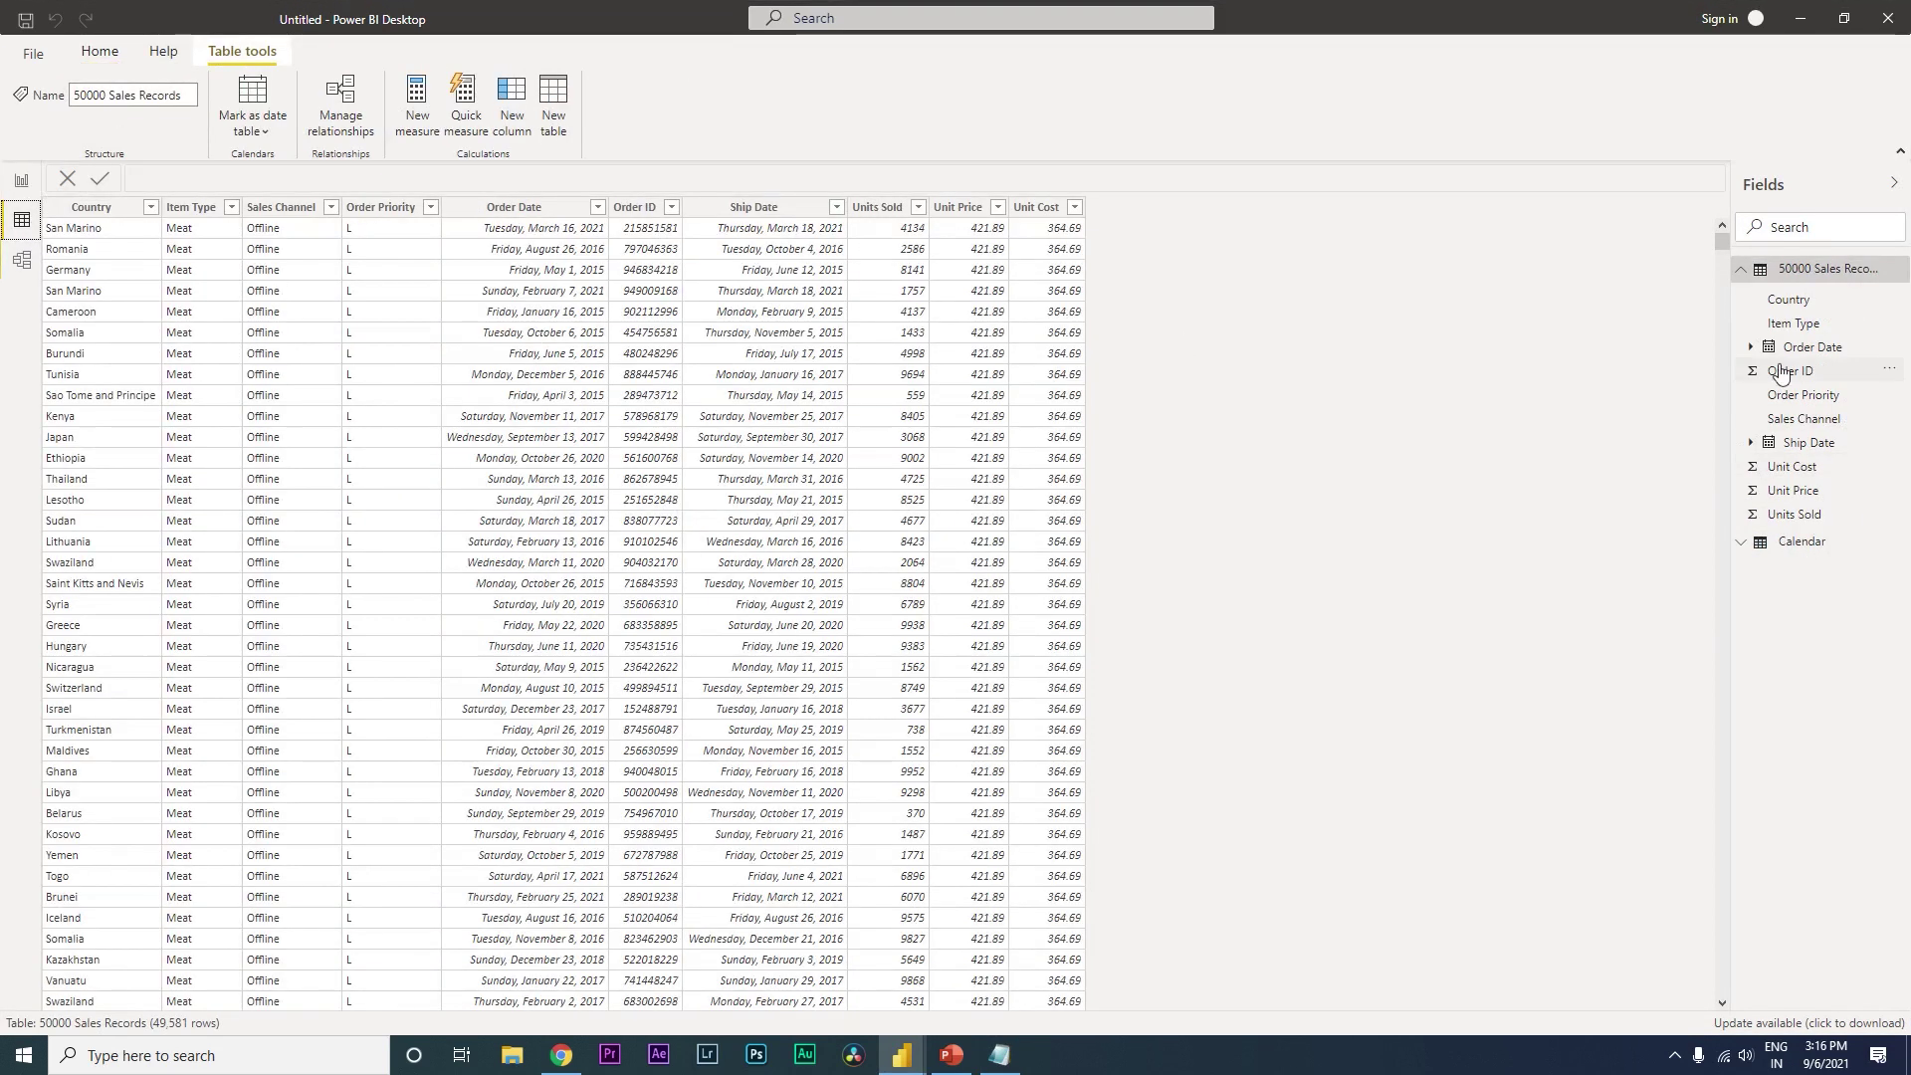
left_click(1817, 550)
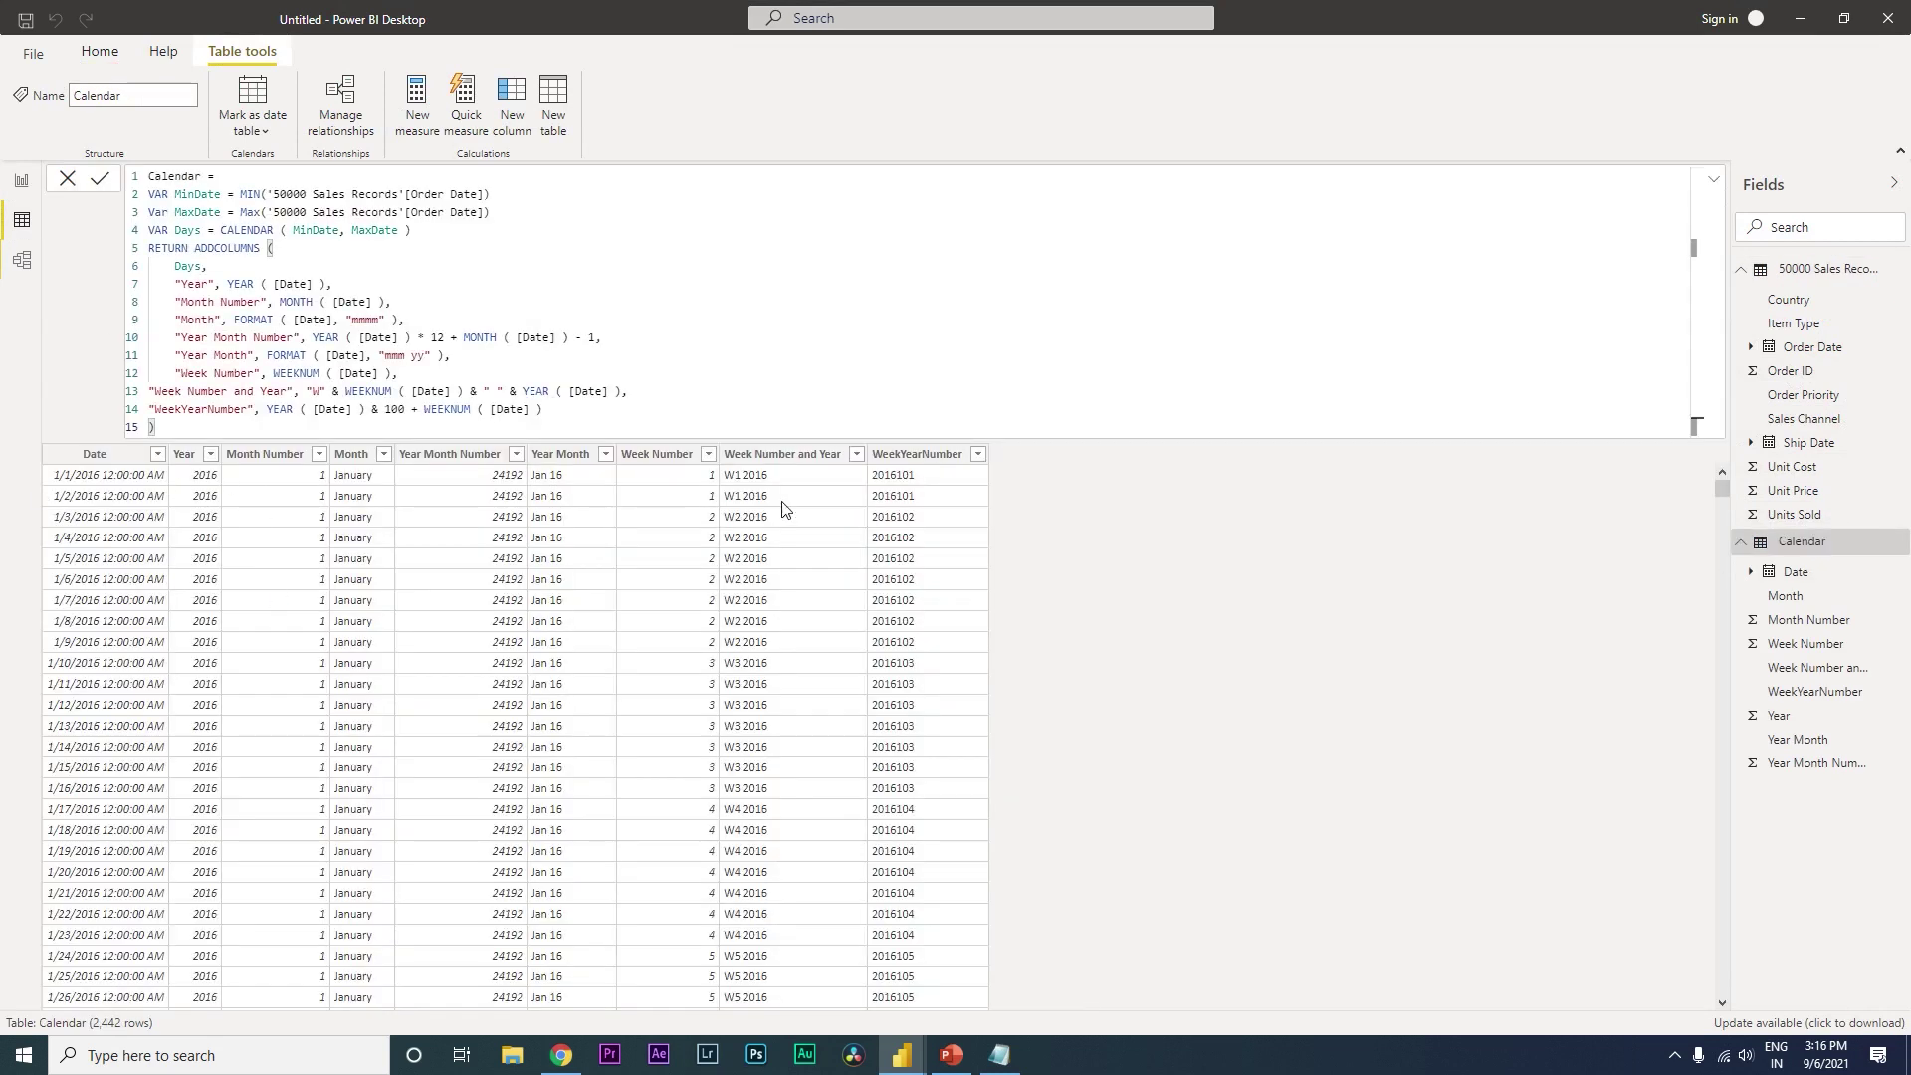
left_click(24, 186)
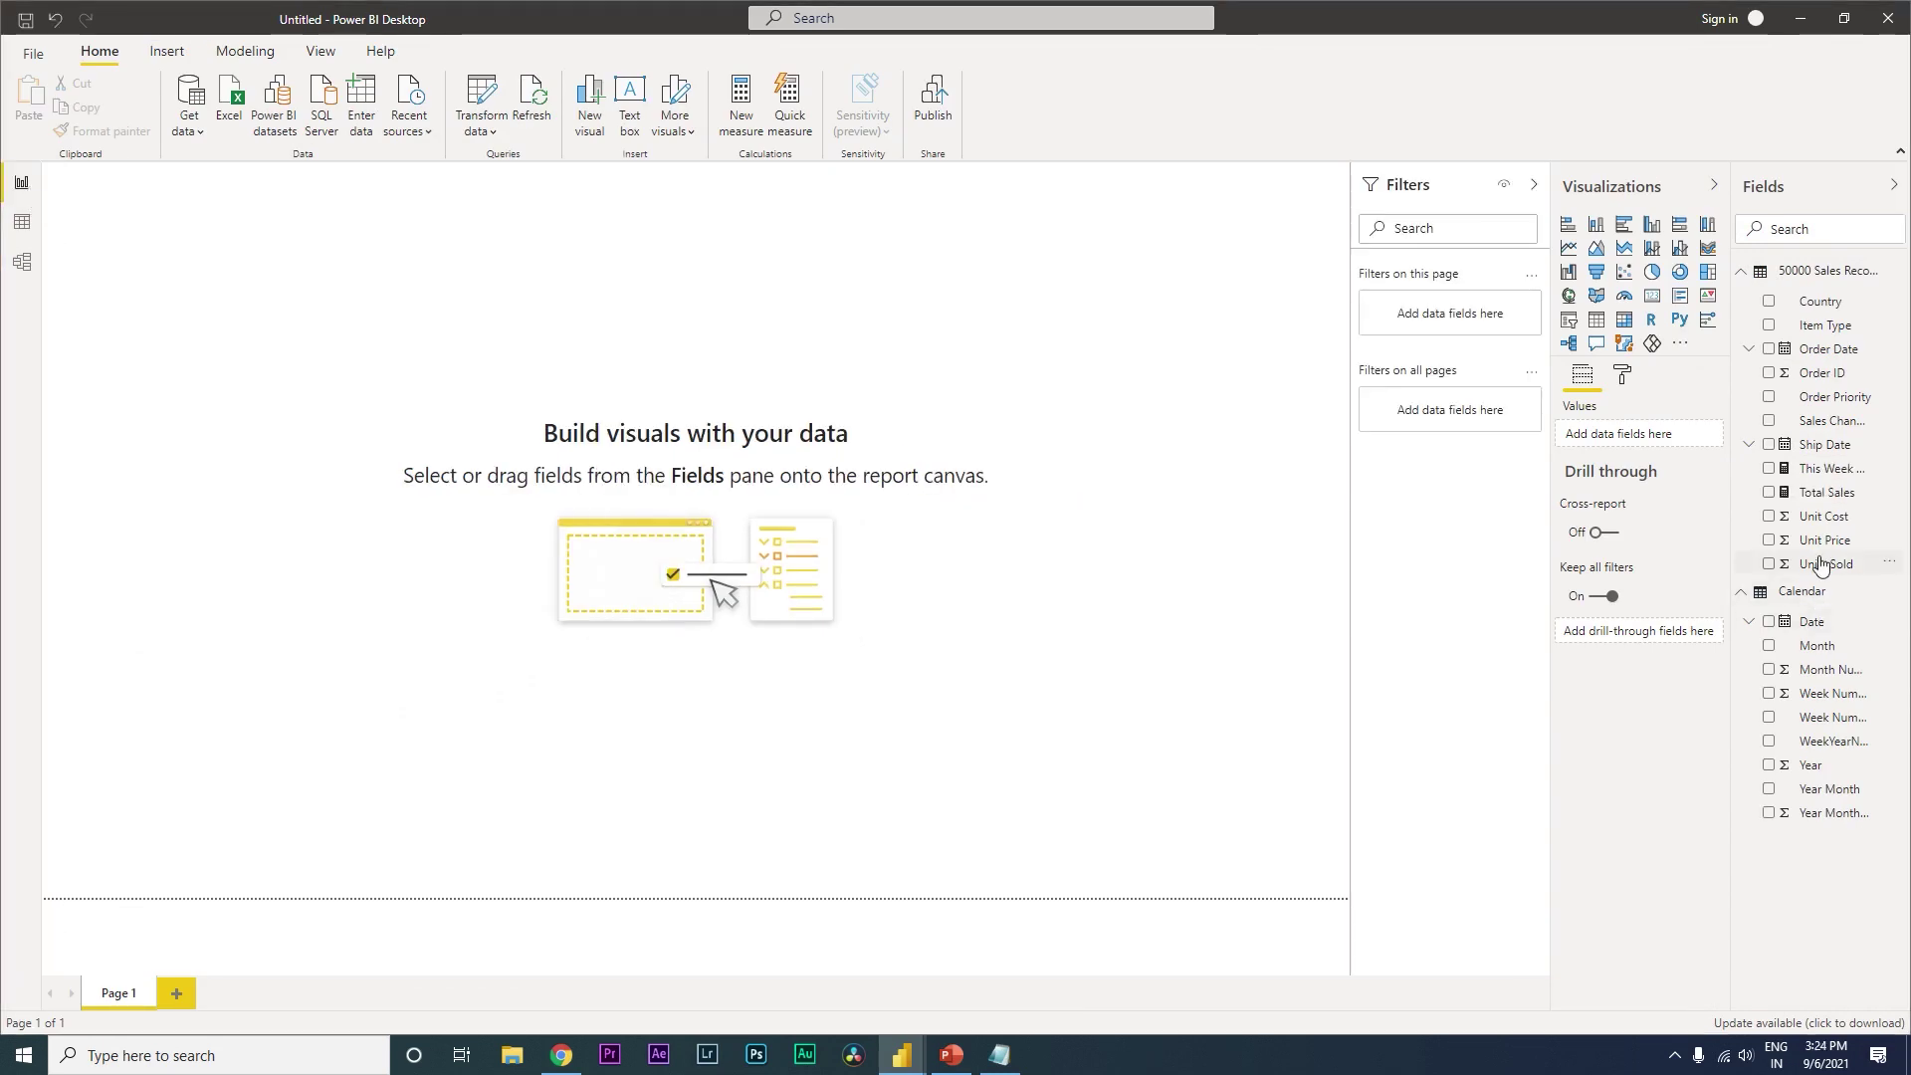
- Relate the Calendar table's Date field to Order Date in 50000 Sales Records, and return to the report canvas
left_click(22, 262)
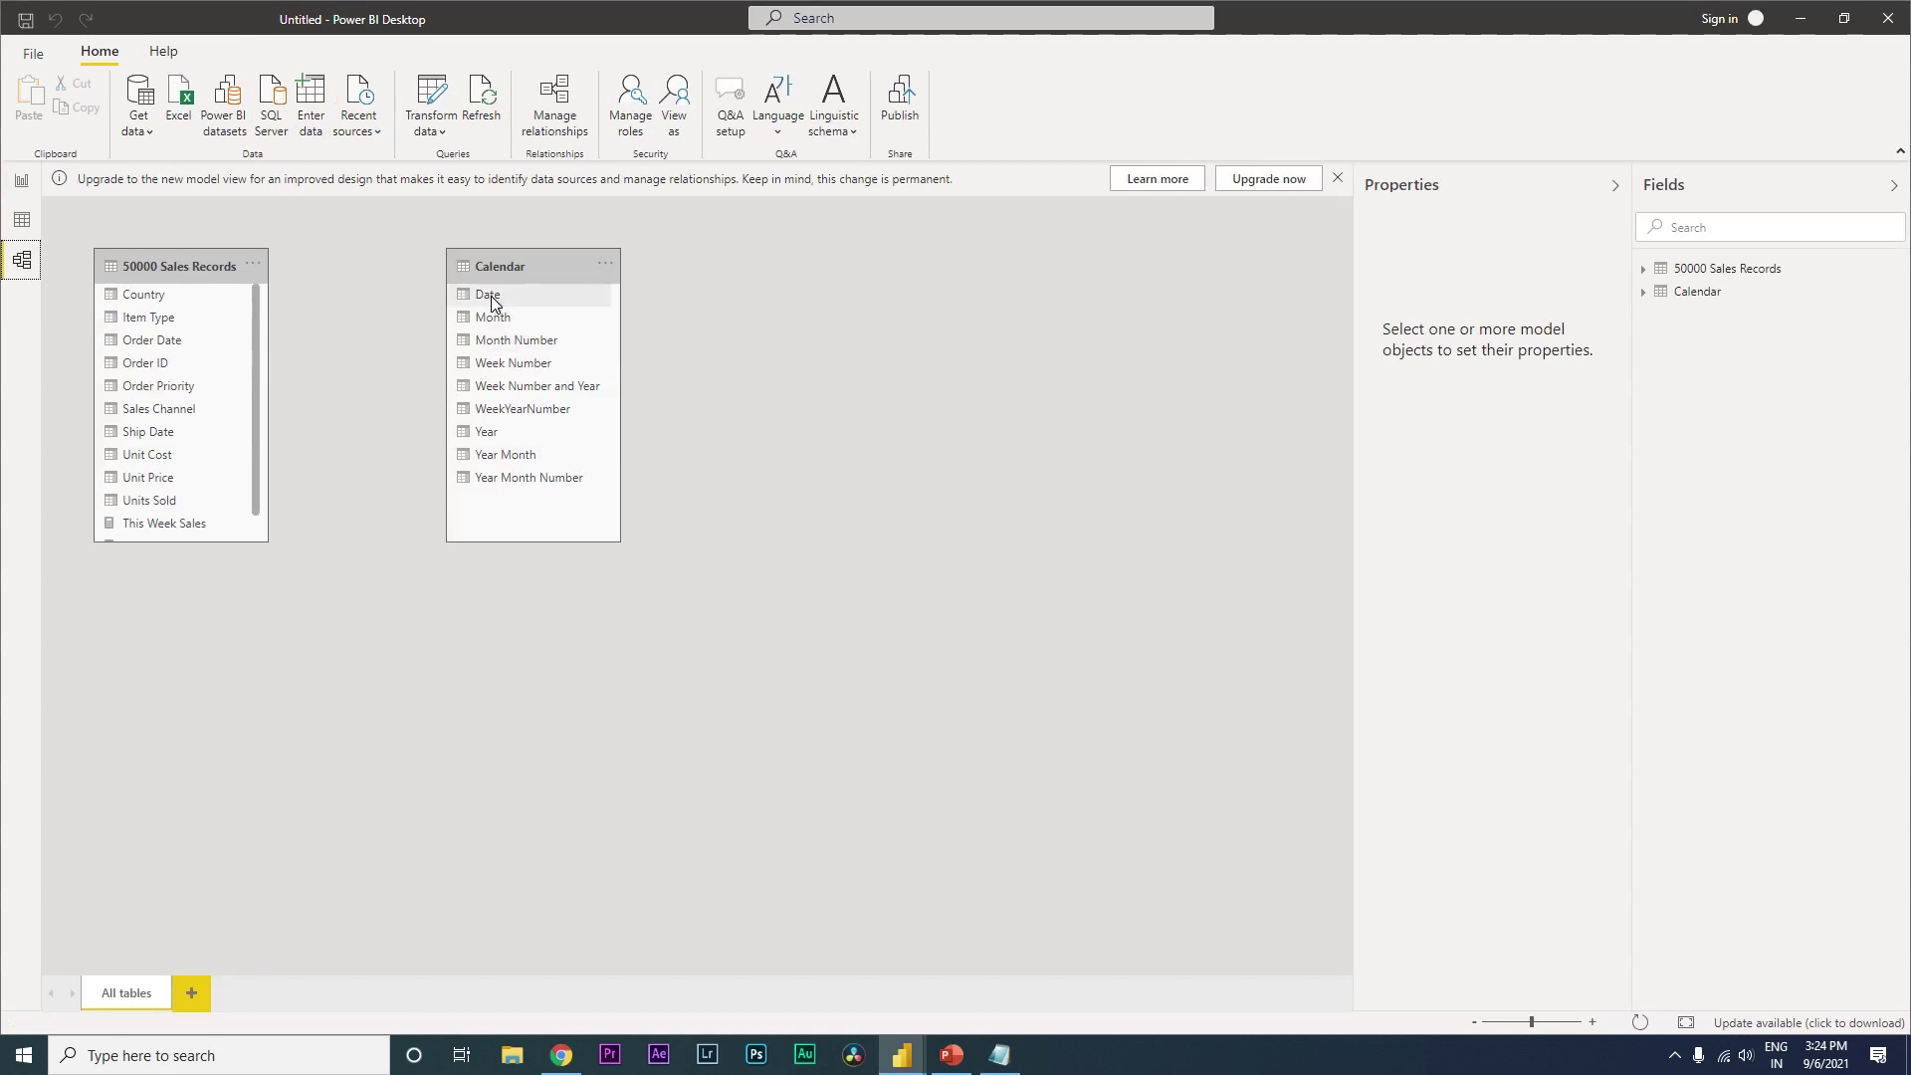
left_click_drag(490, 301, 161, 344)
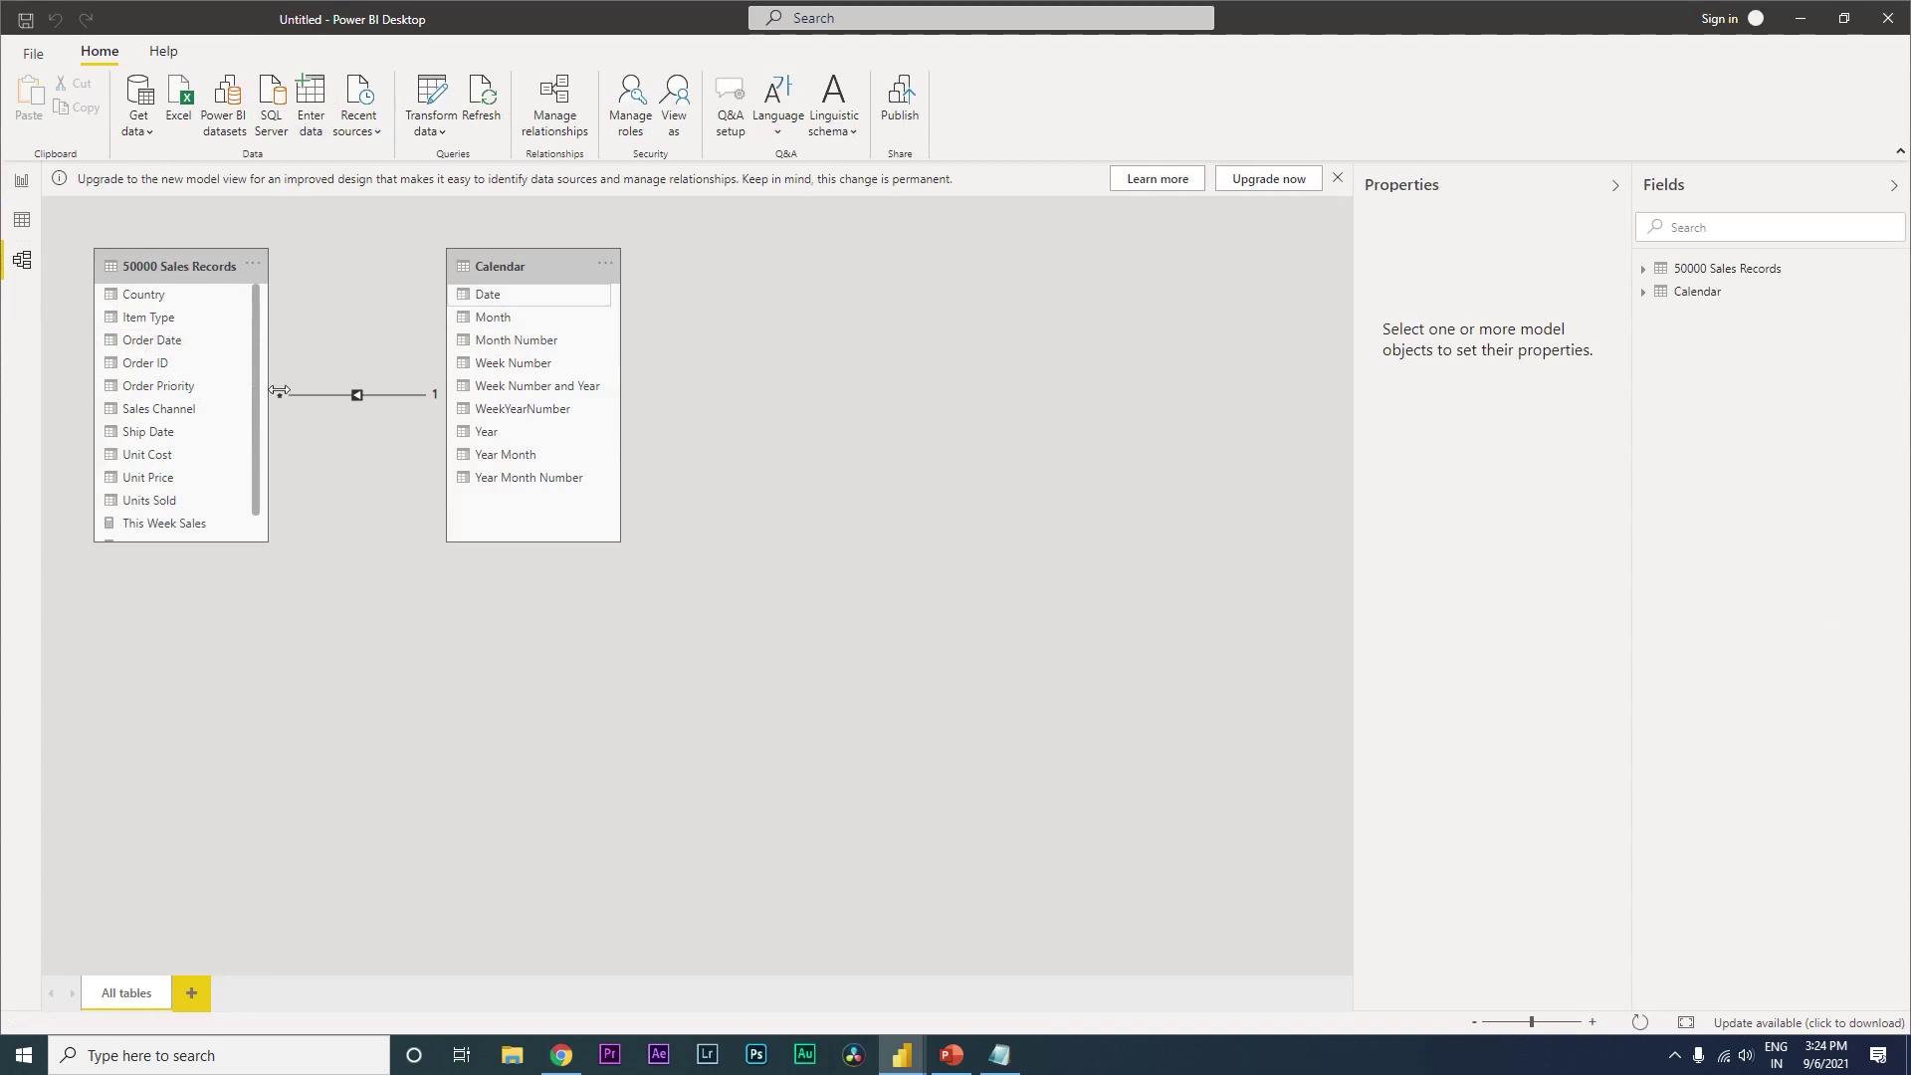
left_click(21, 181)
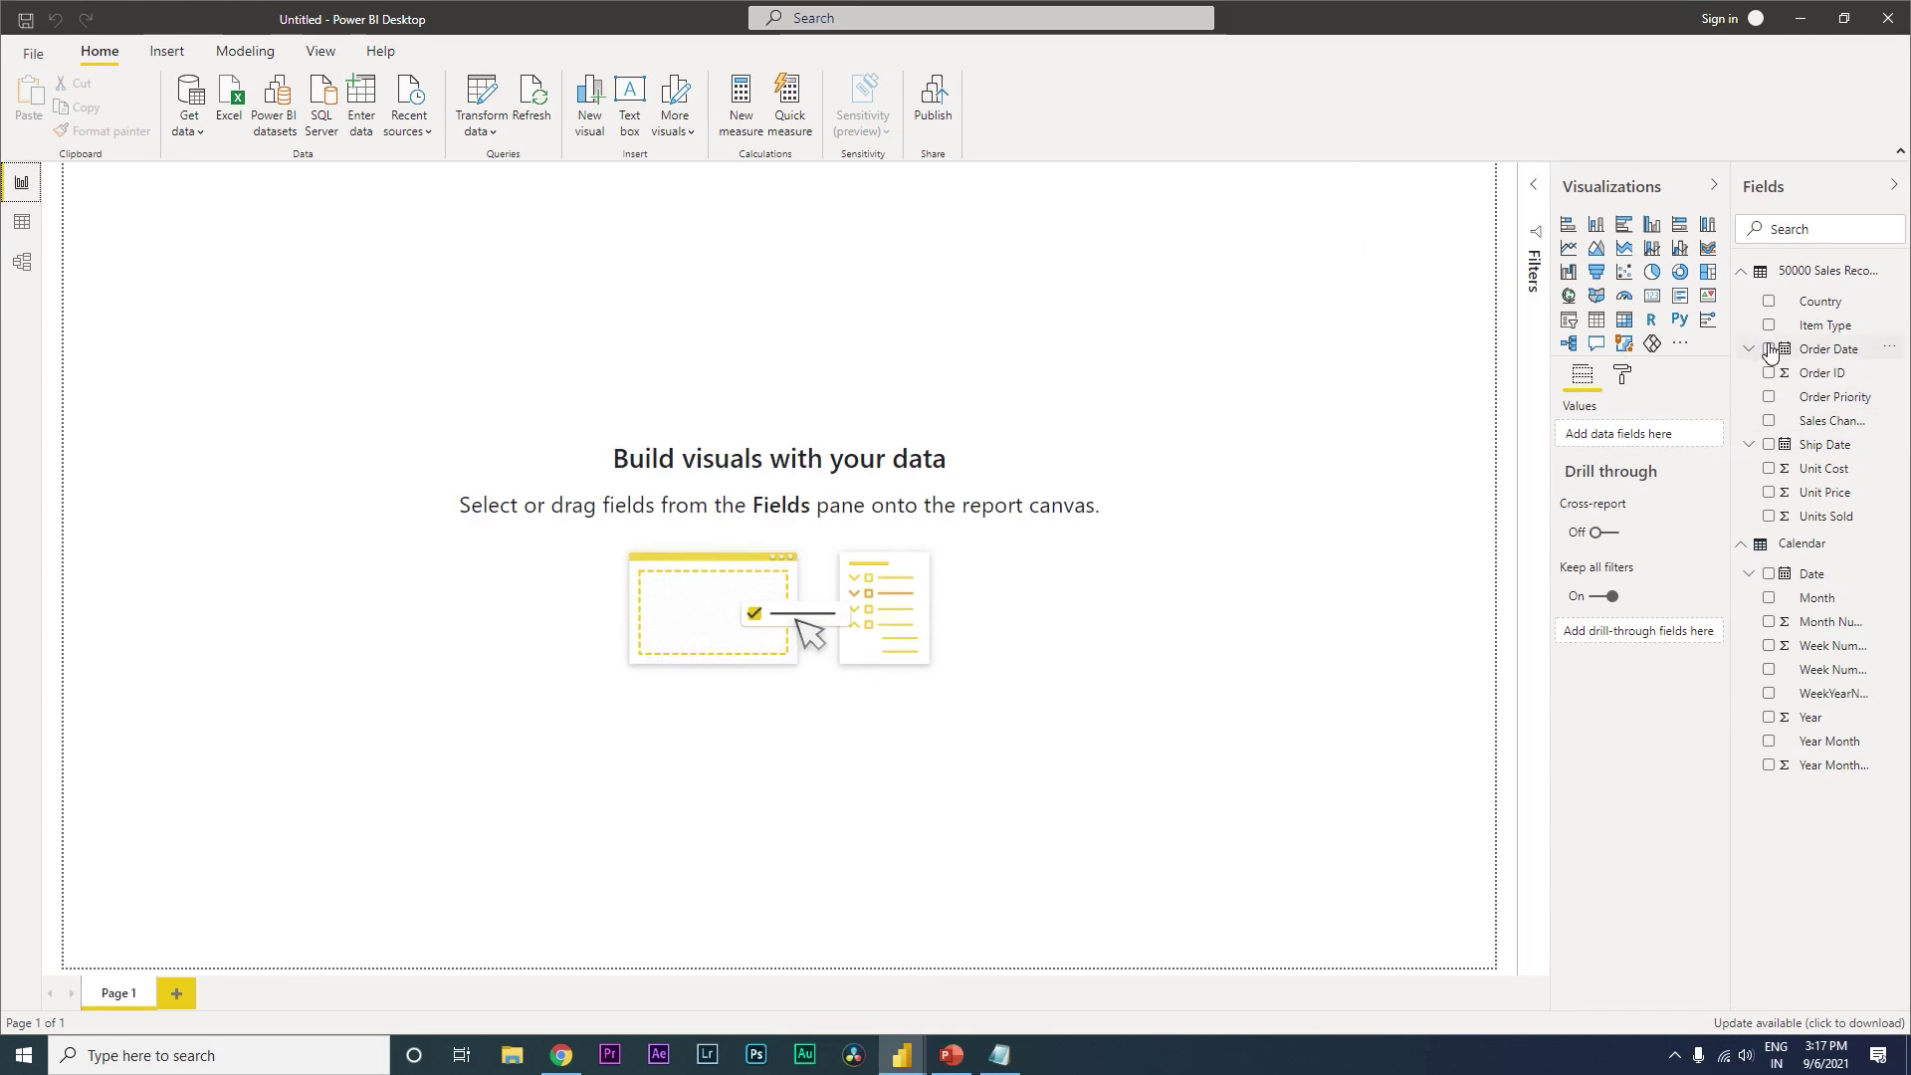
- Start a new measure named This Week Sales in the 50000 Sales Records table, with an empty second formula line
left_click(1896, 270)
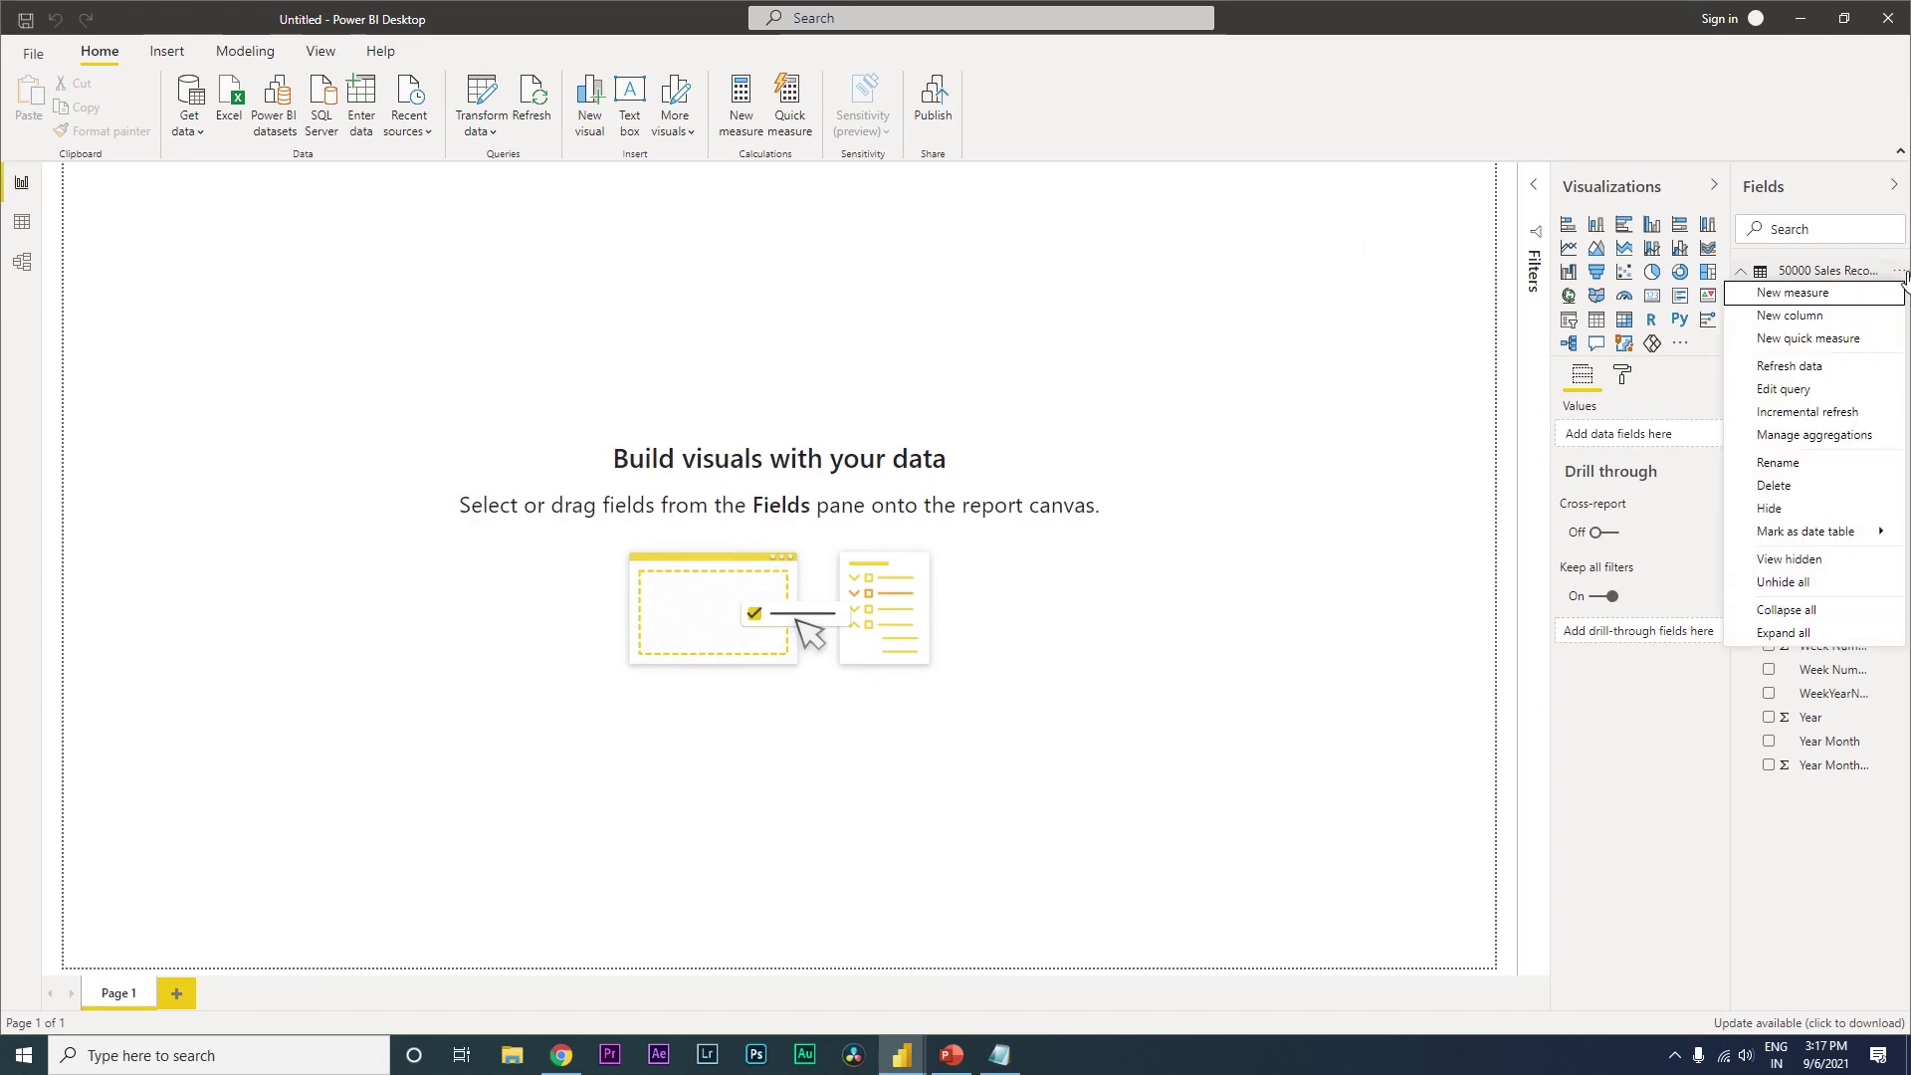
left_click(1792, 299)
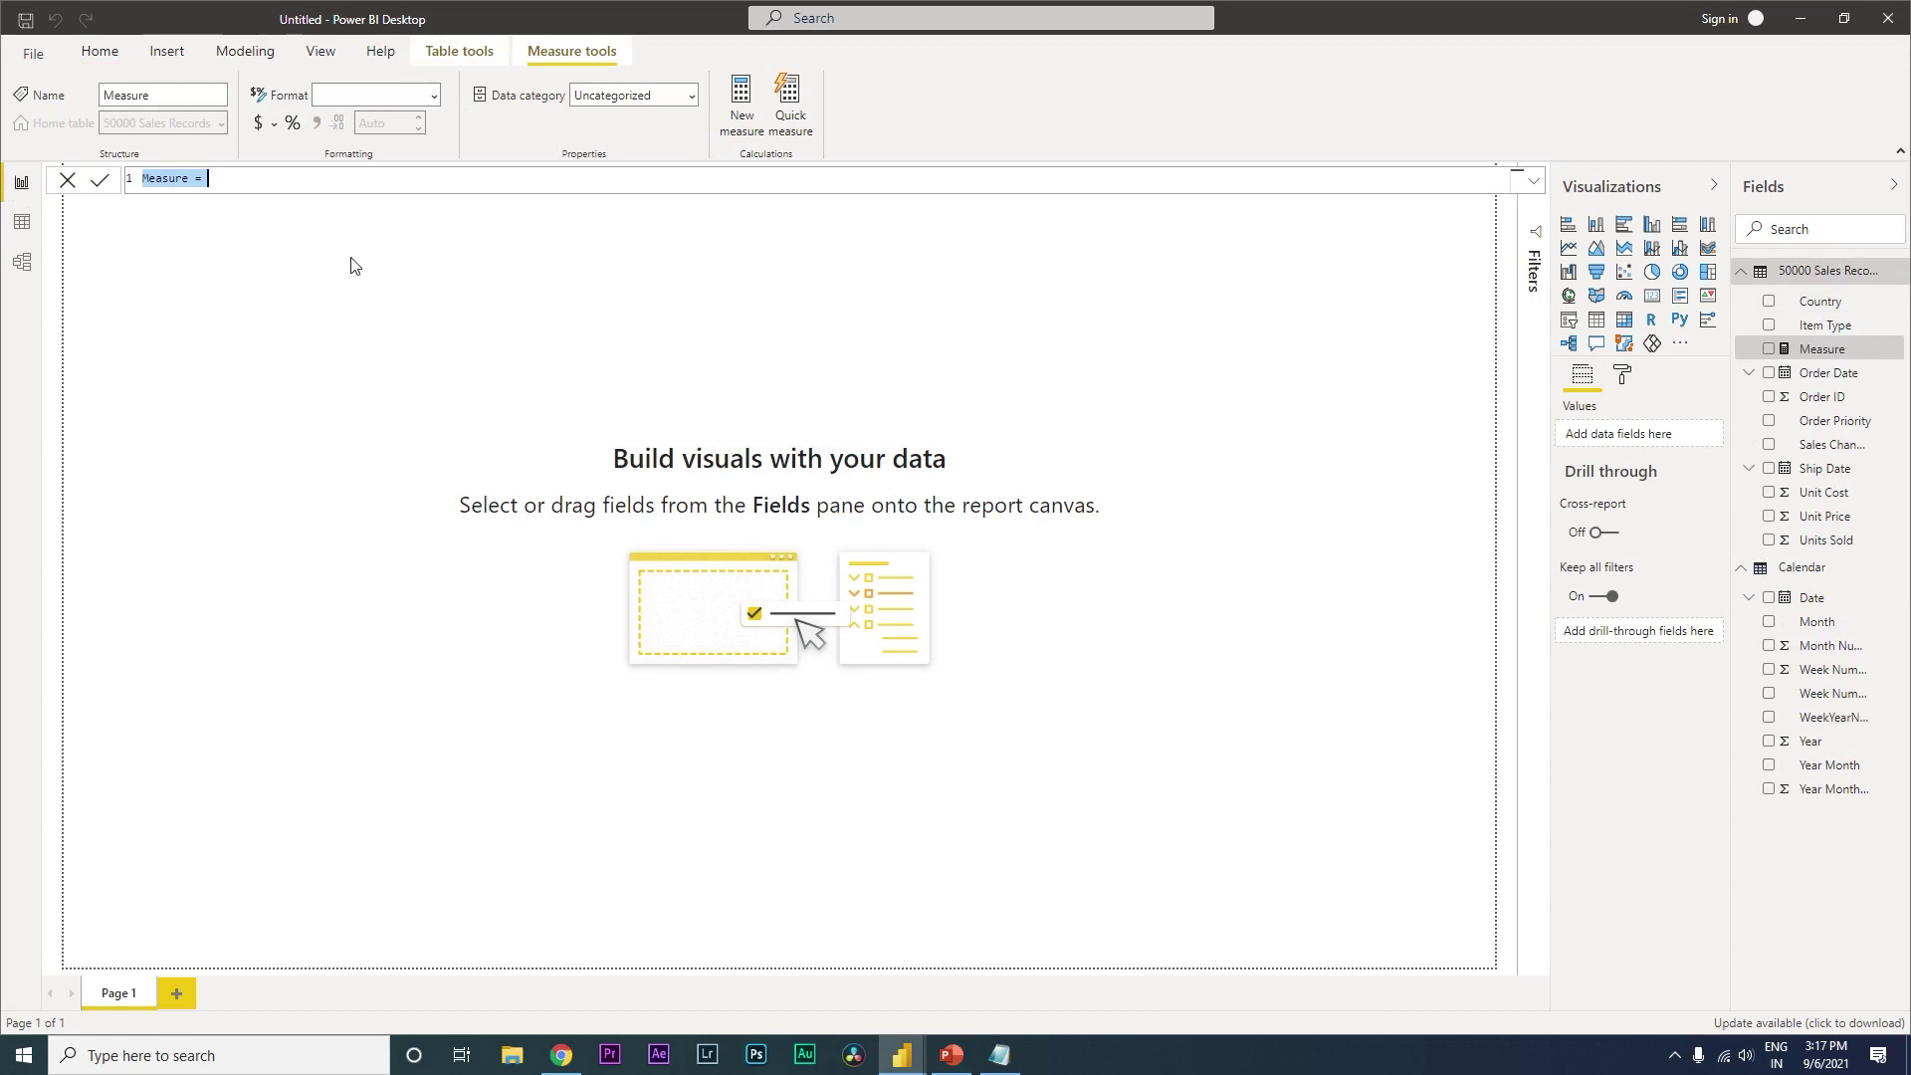
double_click(185, 189)
type("This")
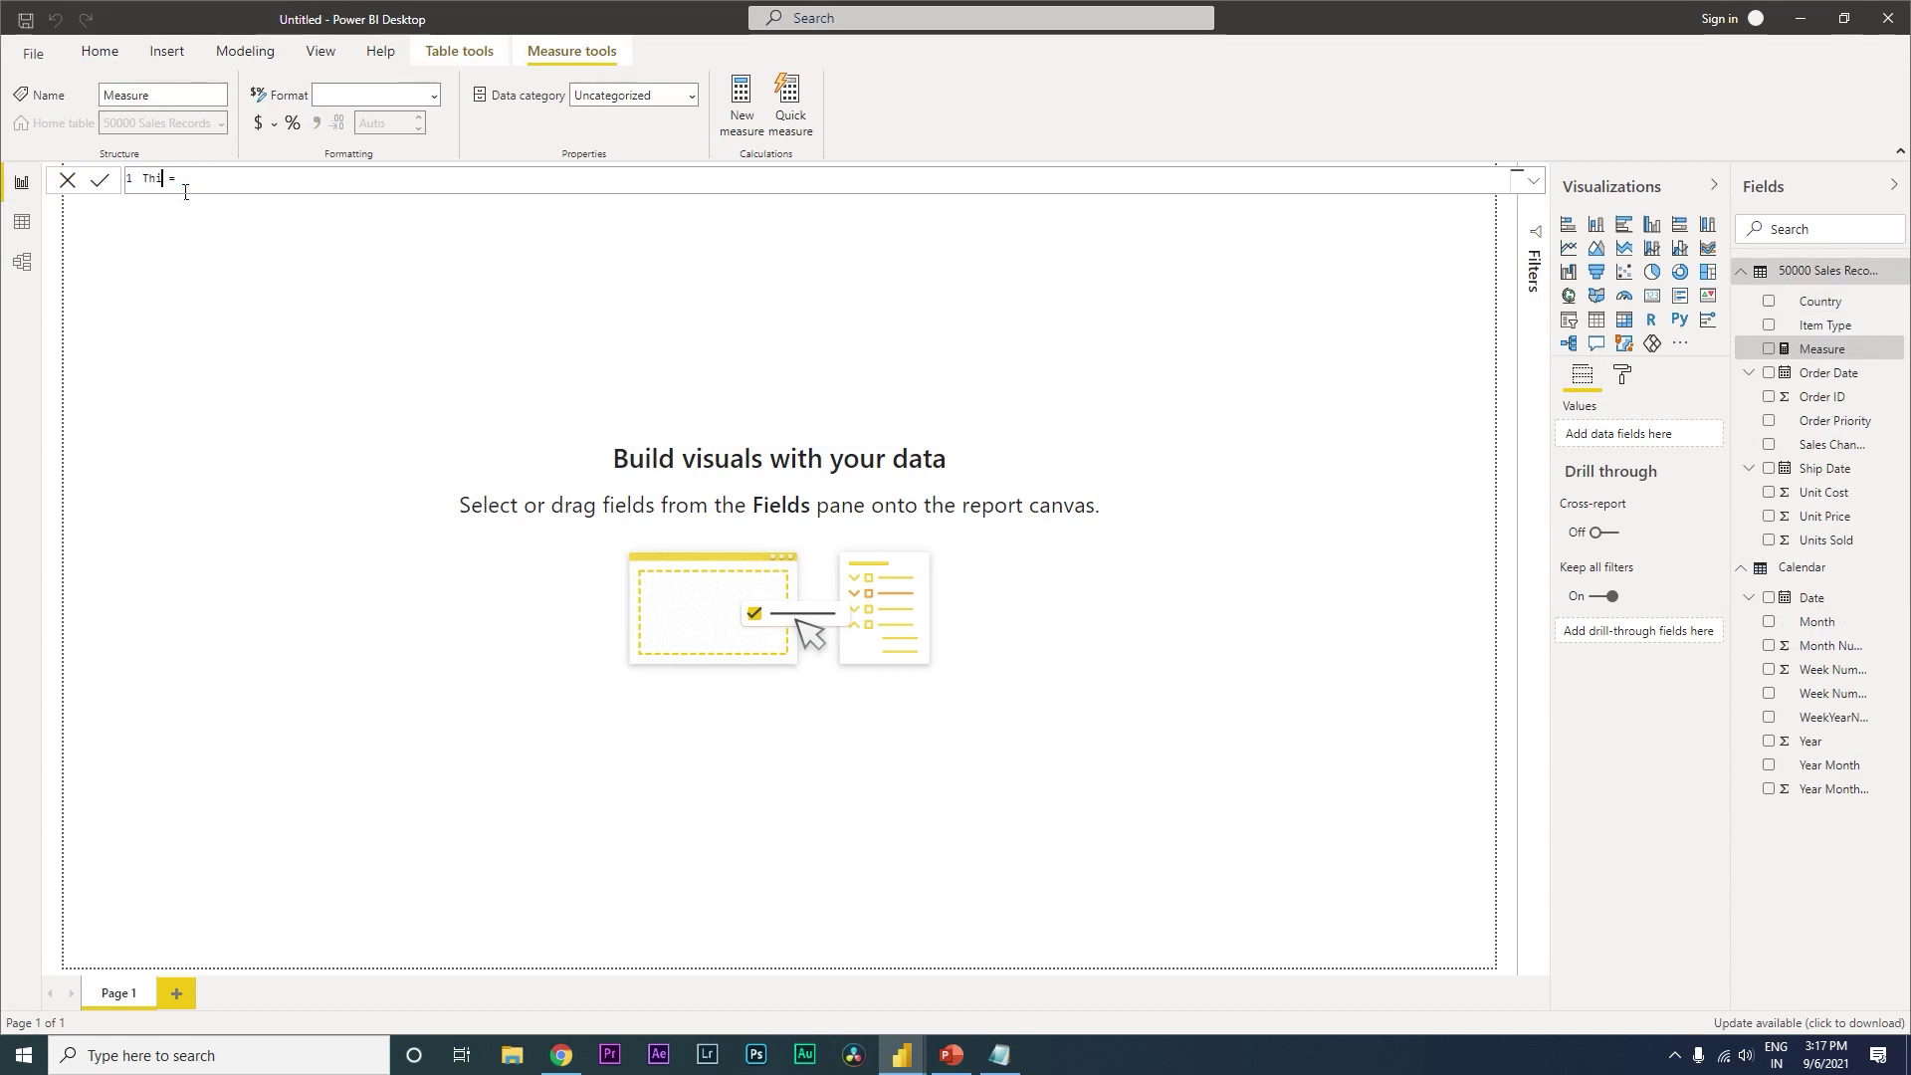
type(" Week Sales")
left_click(343, 187)
key("shift+Return")
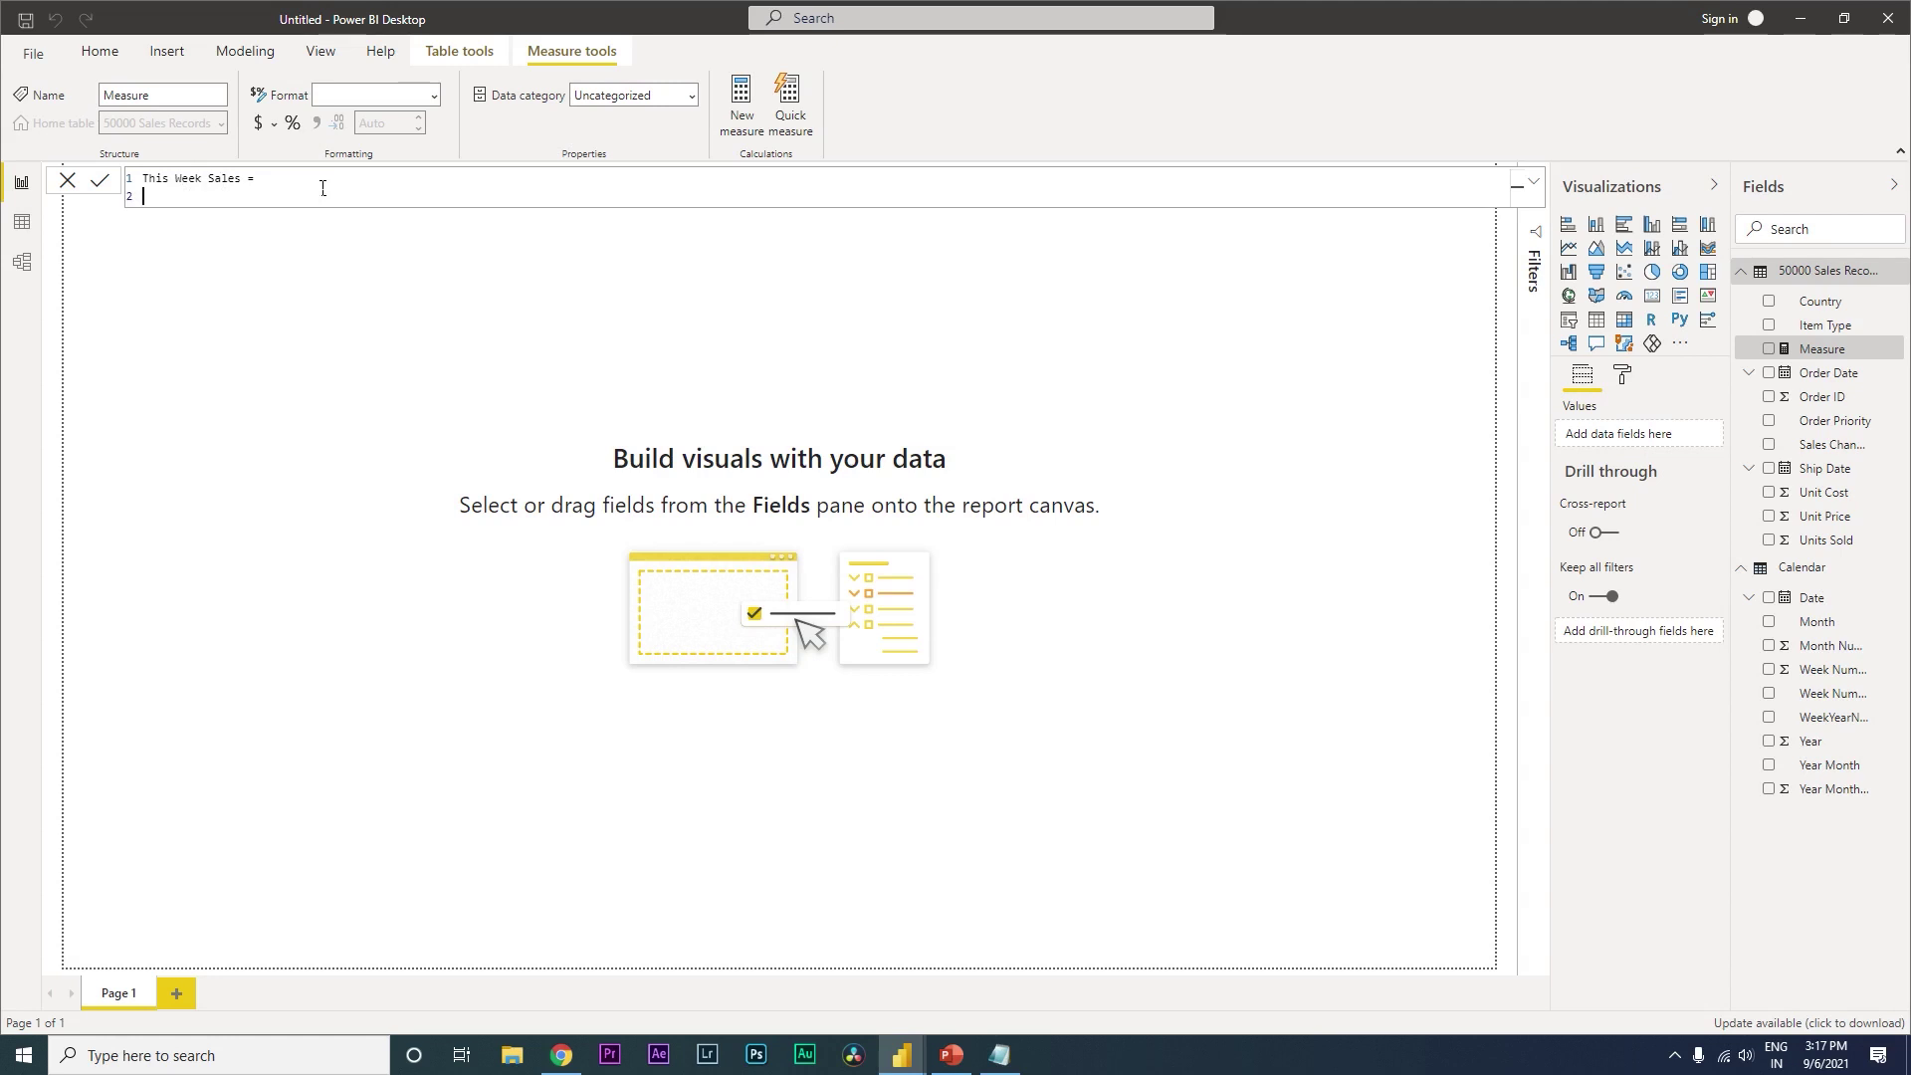
- Define the variable CurrentWeek as WEEKNUM(TODAY()) in the This Week Sales formula, and begin a new line
type("Var")
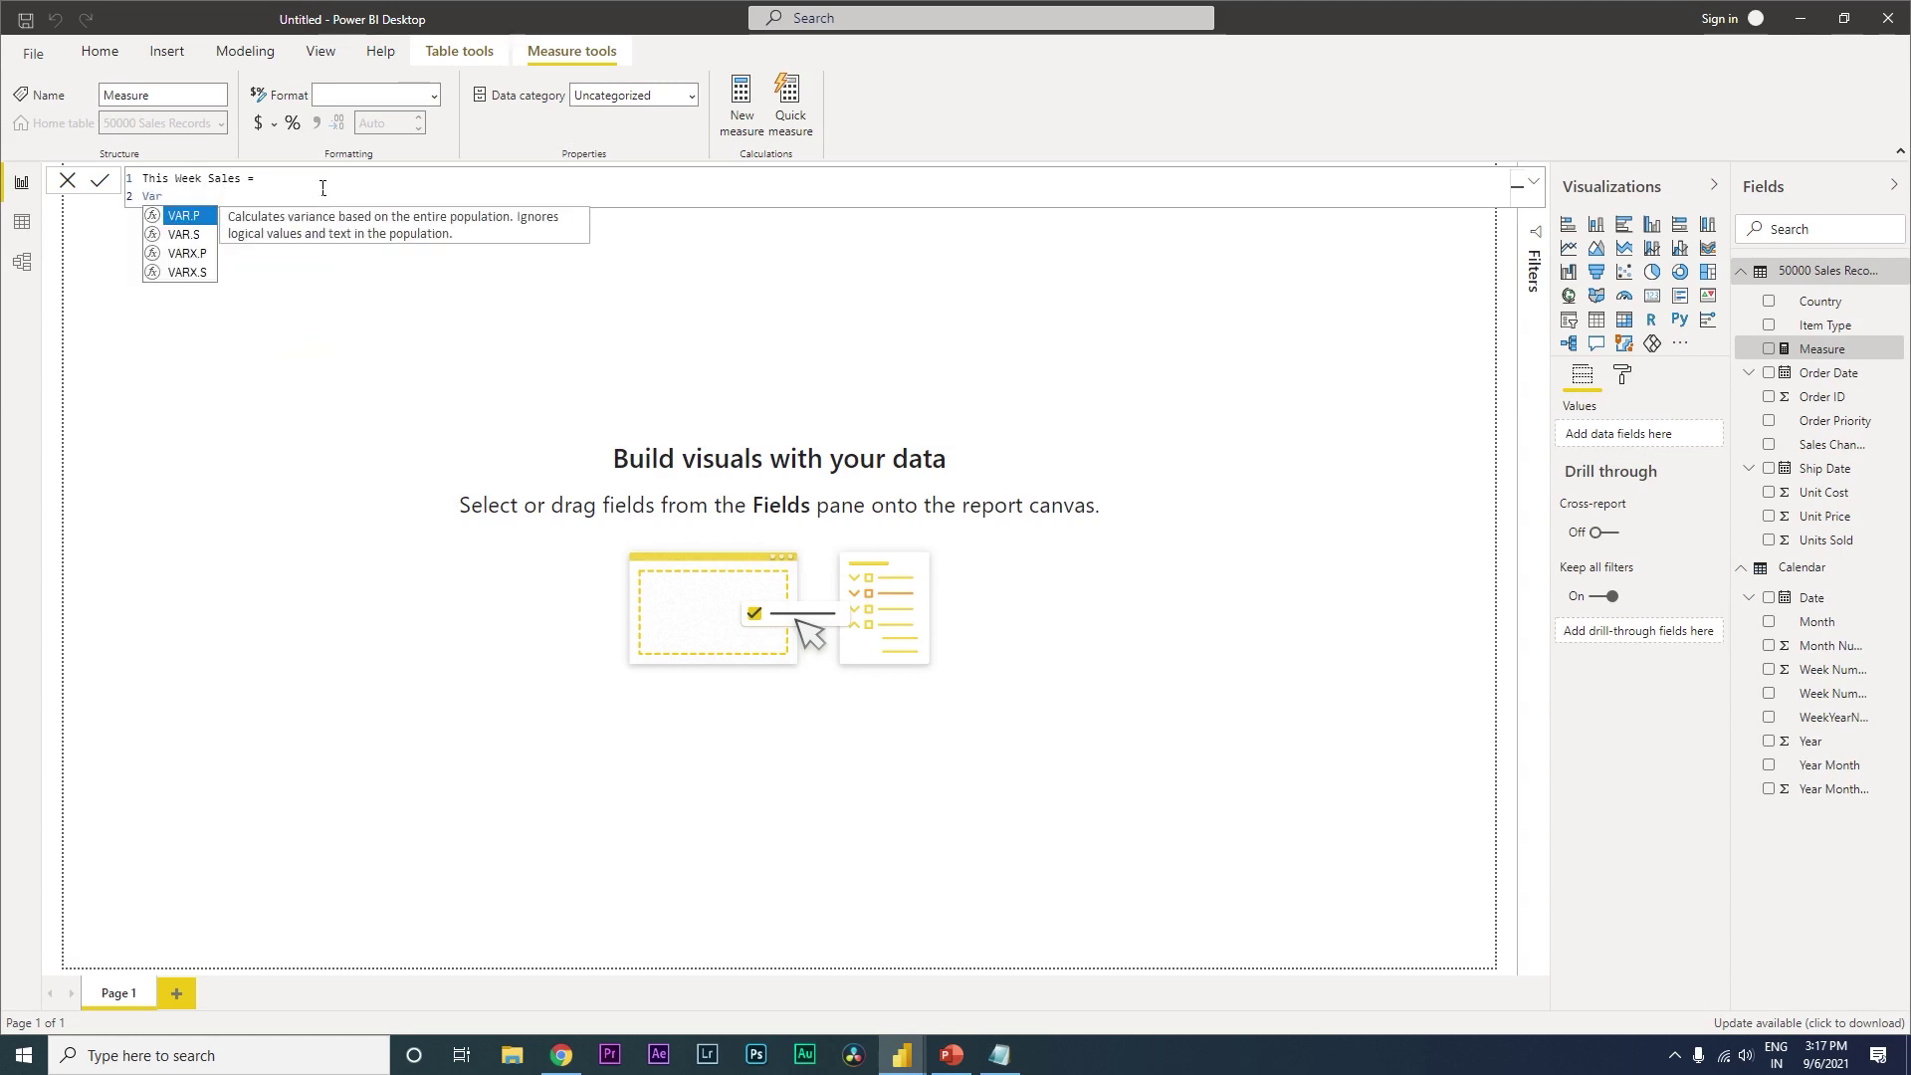
type(" Curr")
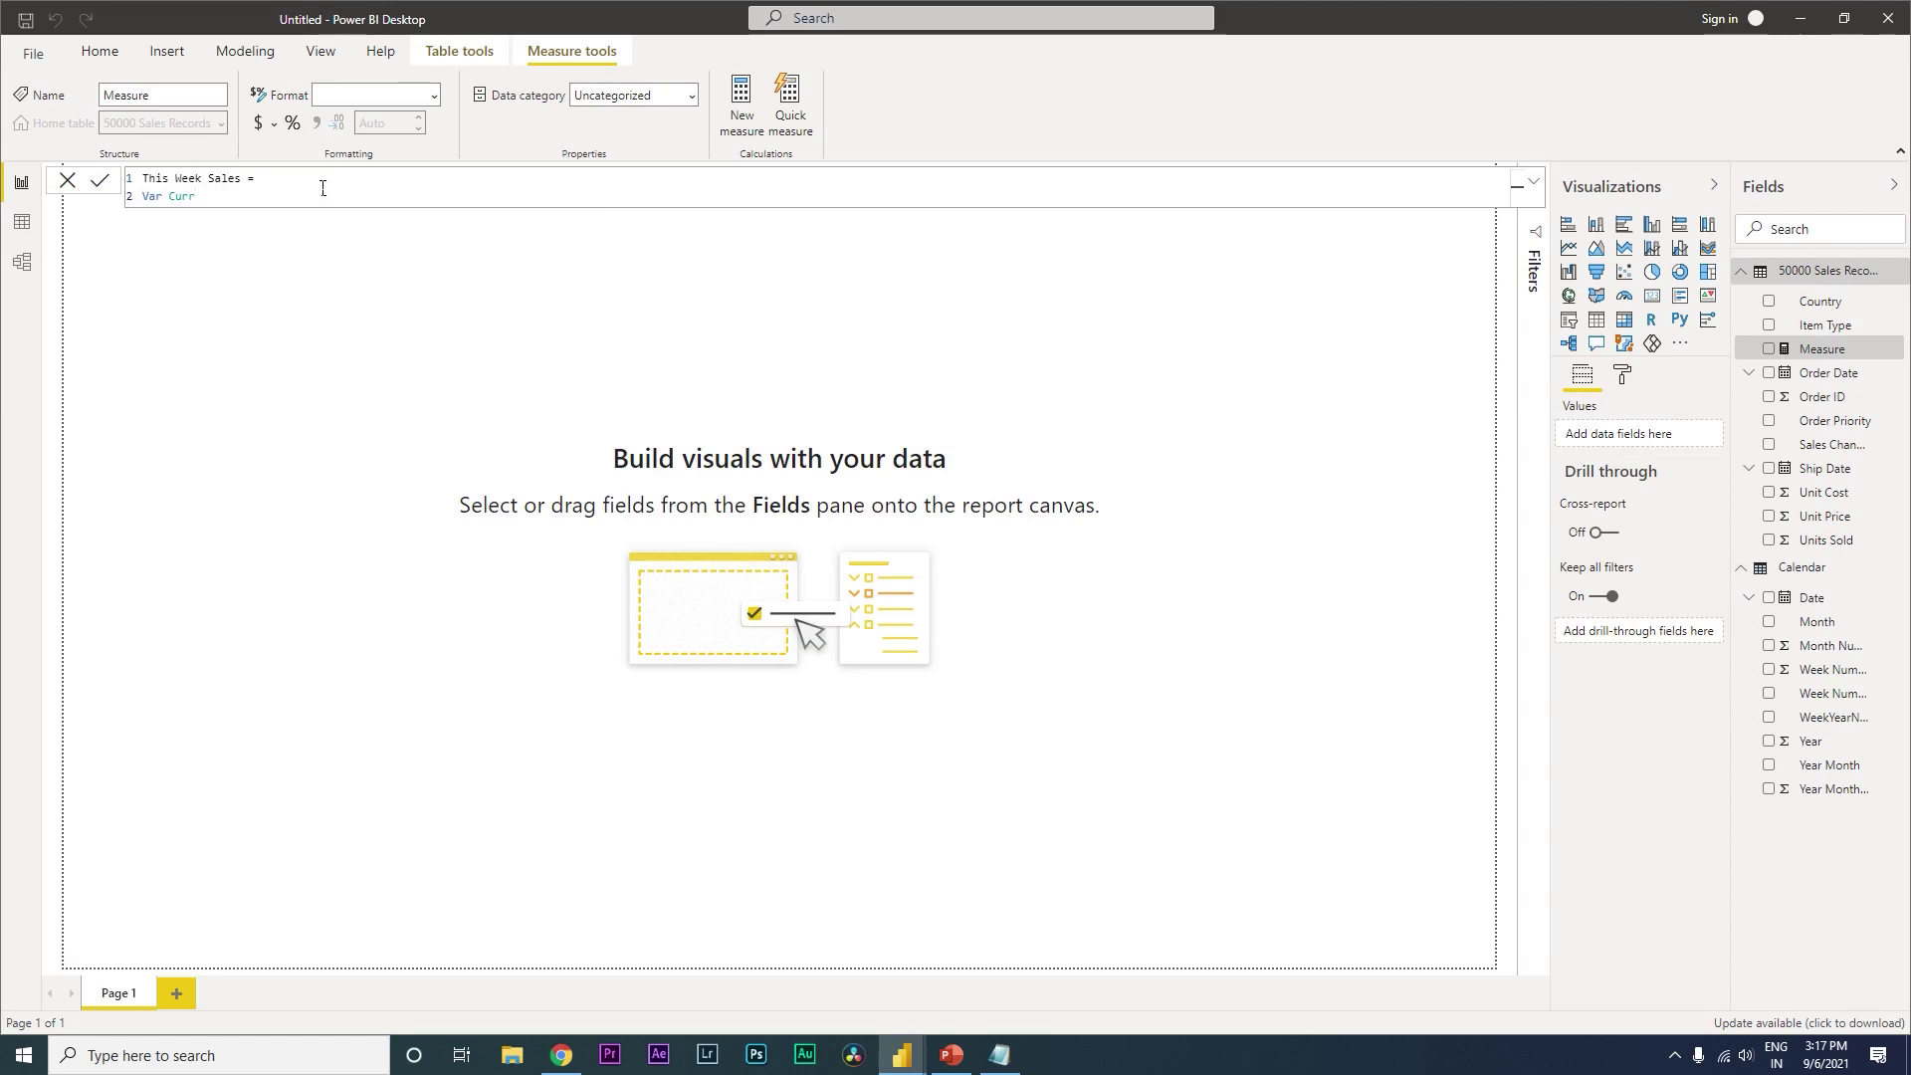
type("entWeek = WEEKDAY")
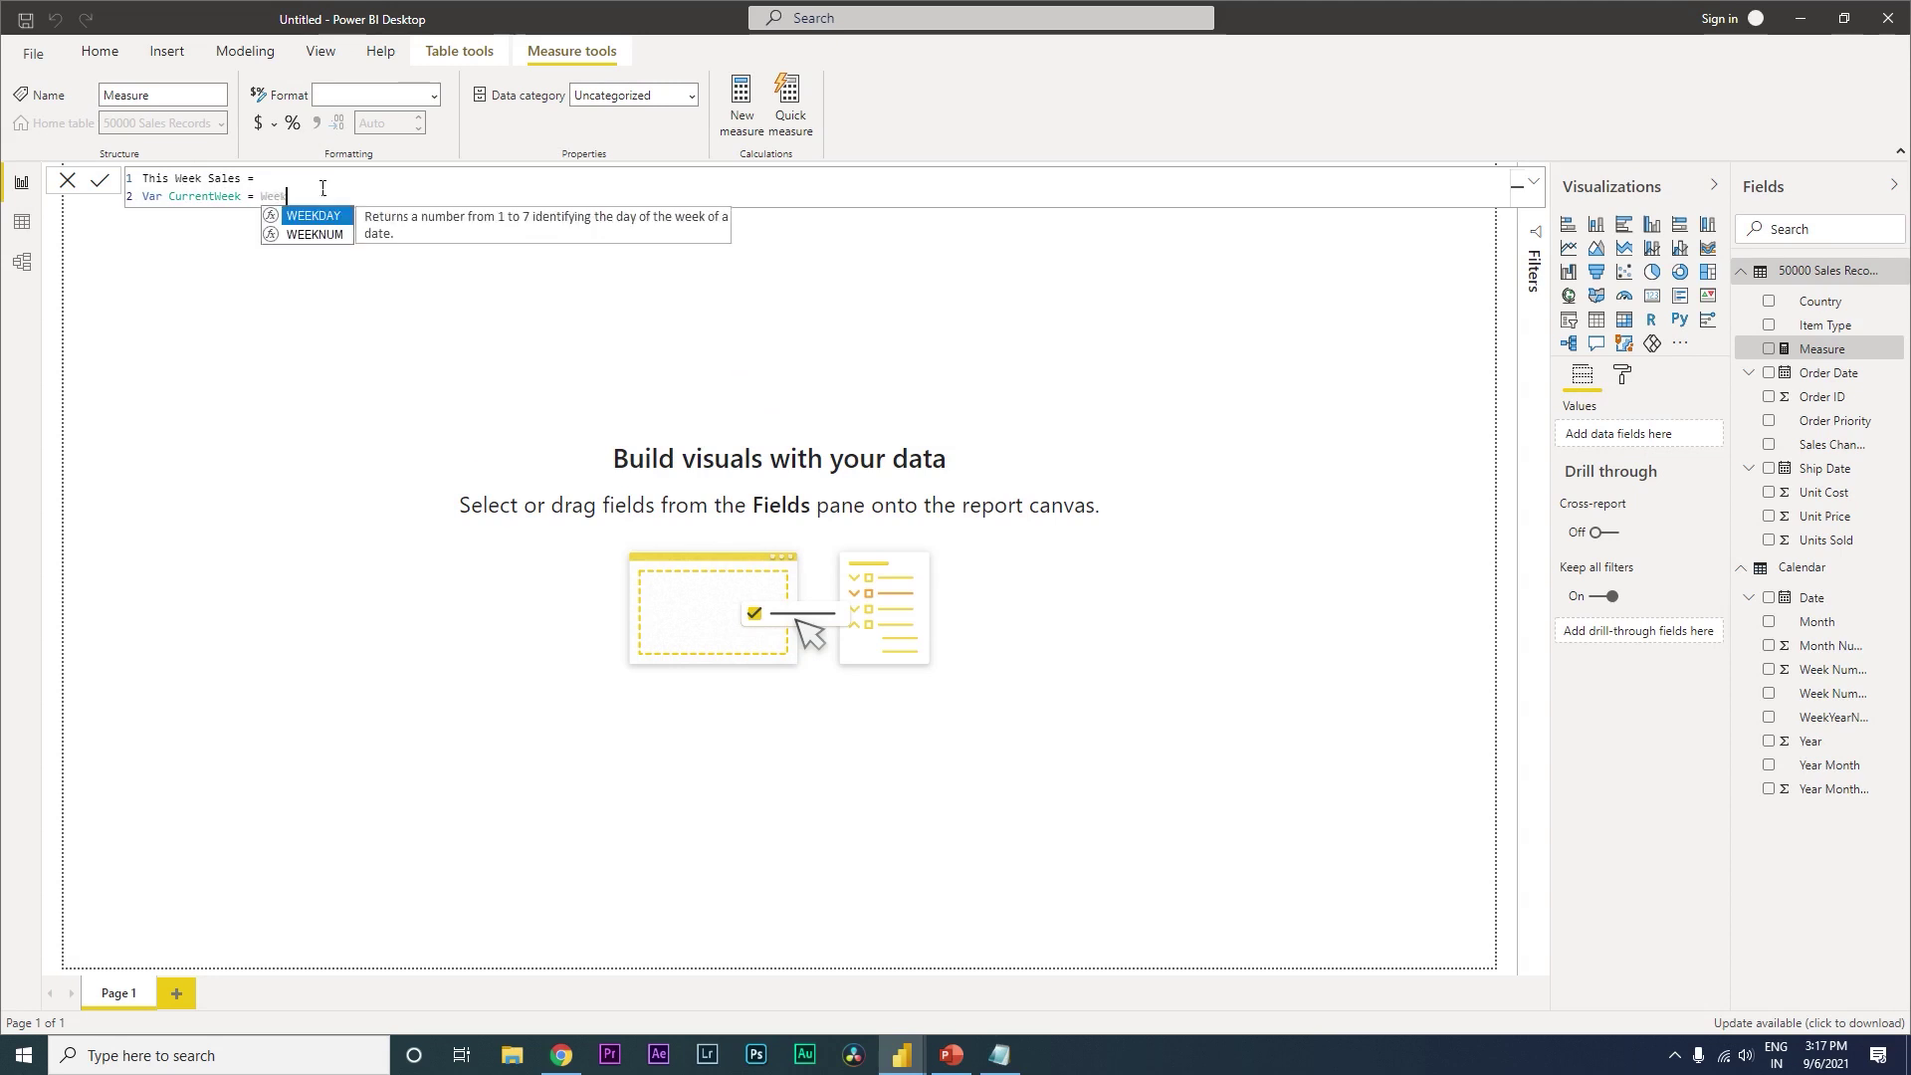
key("BackSpace")
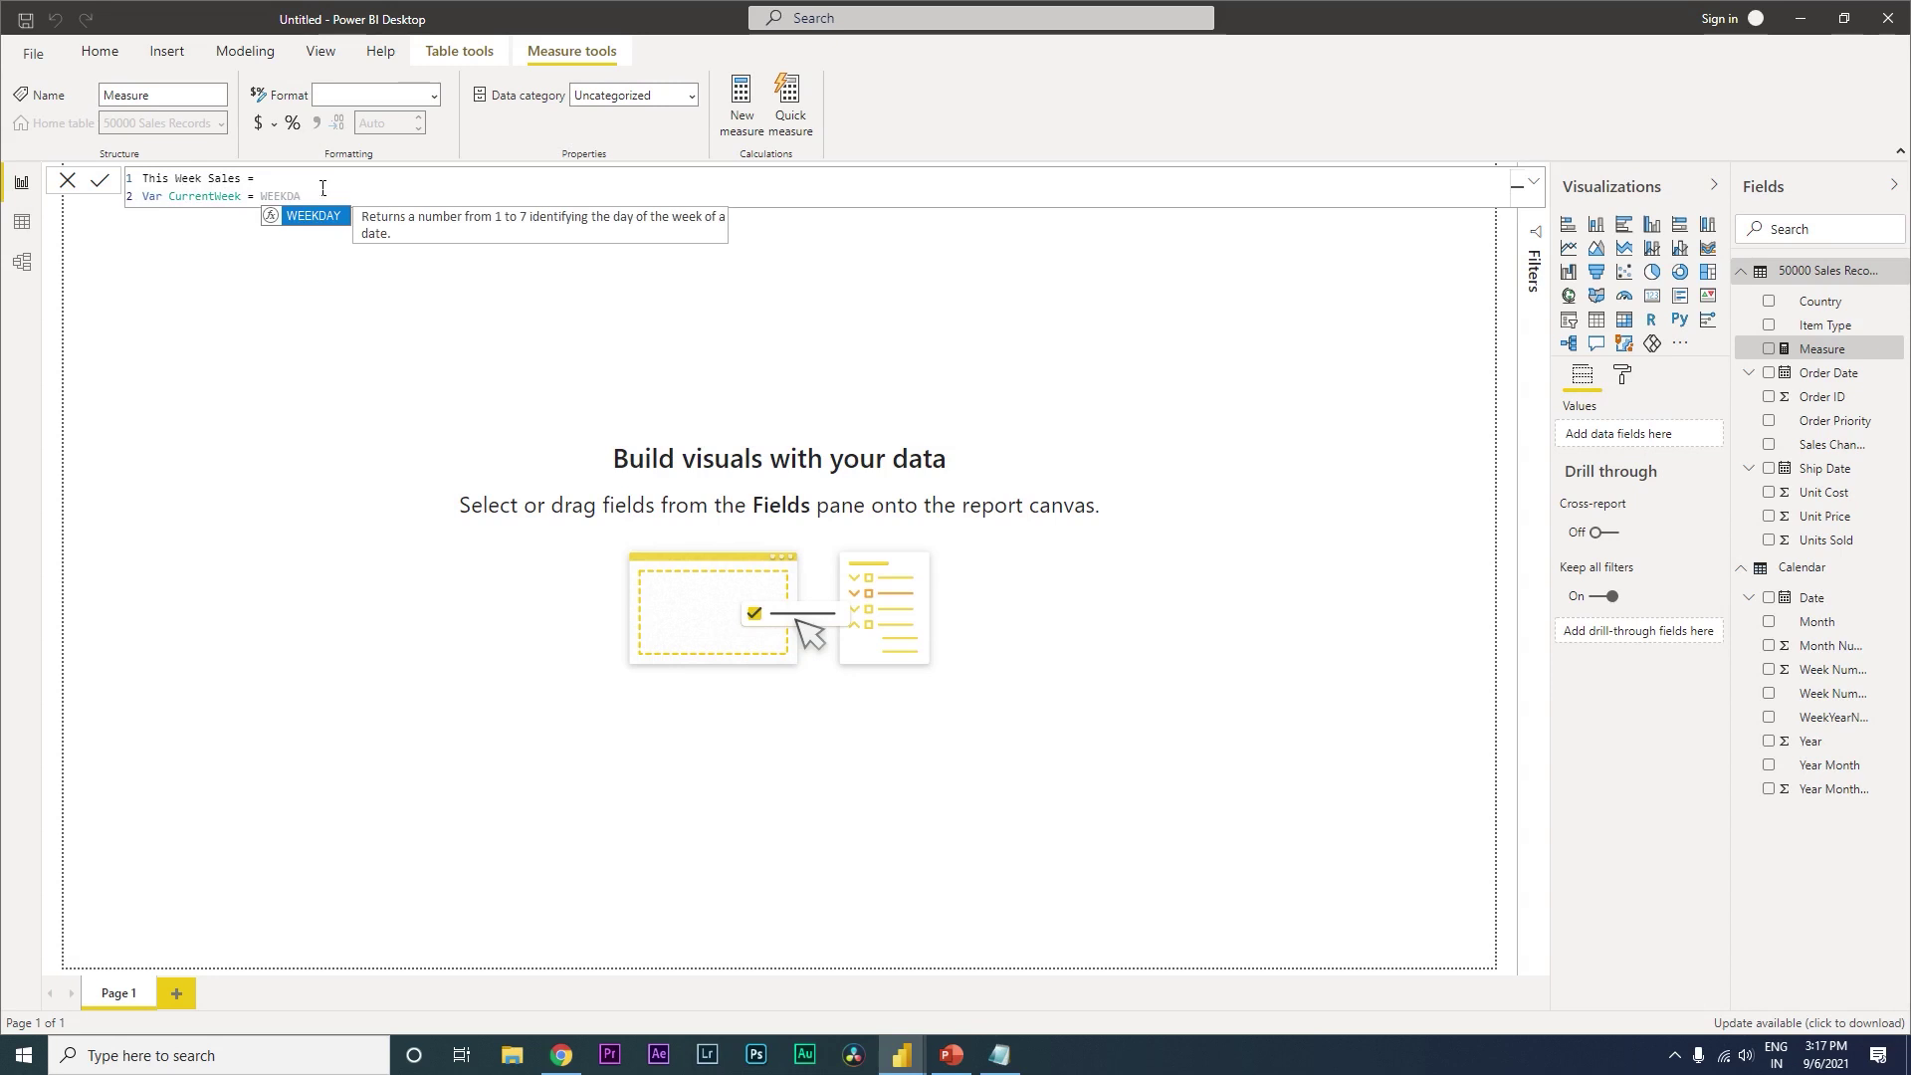
key("BackSpace")
key("BackSpace")
type("nu")
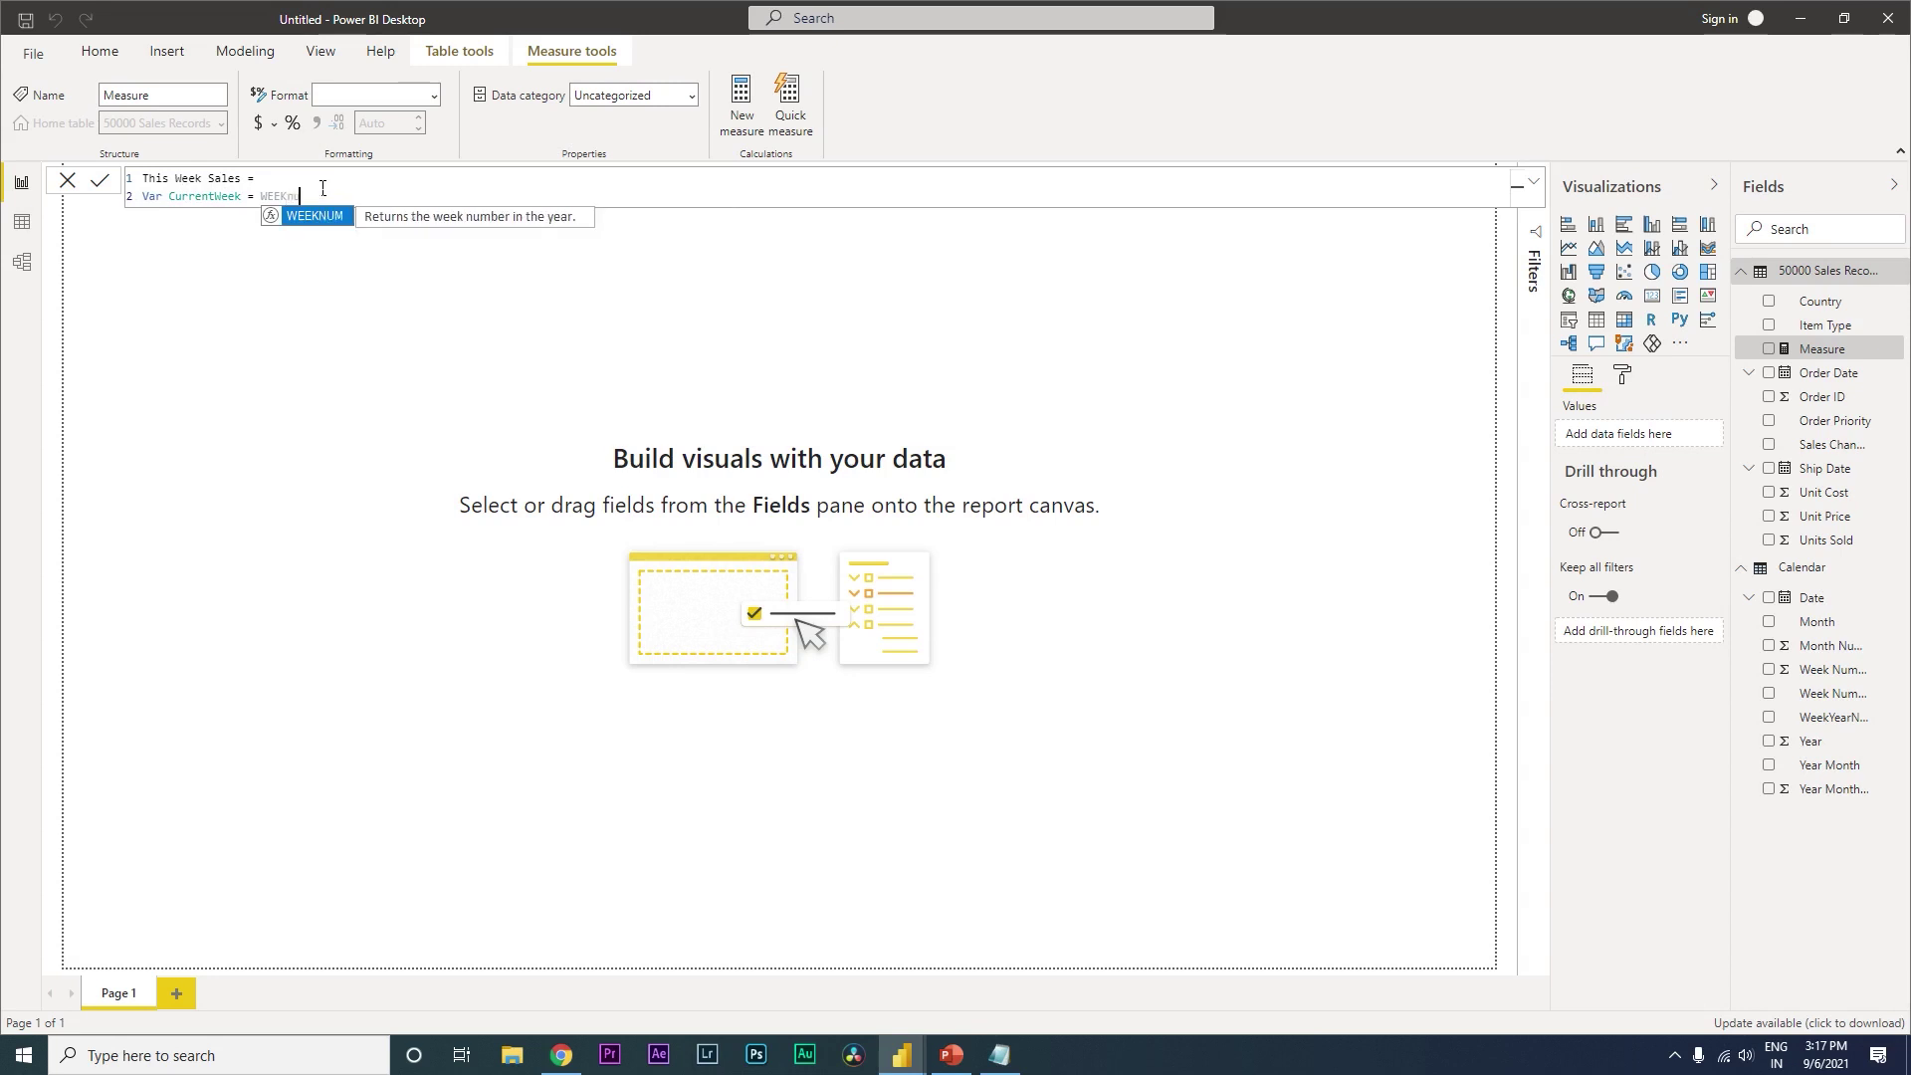
key("Tab")
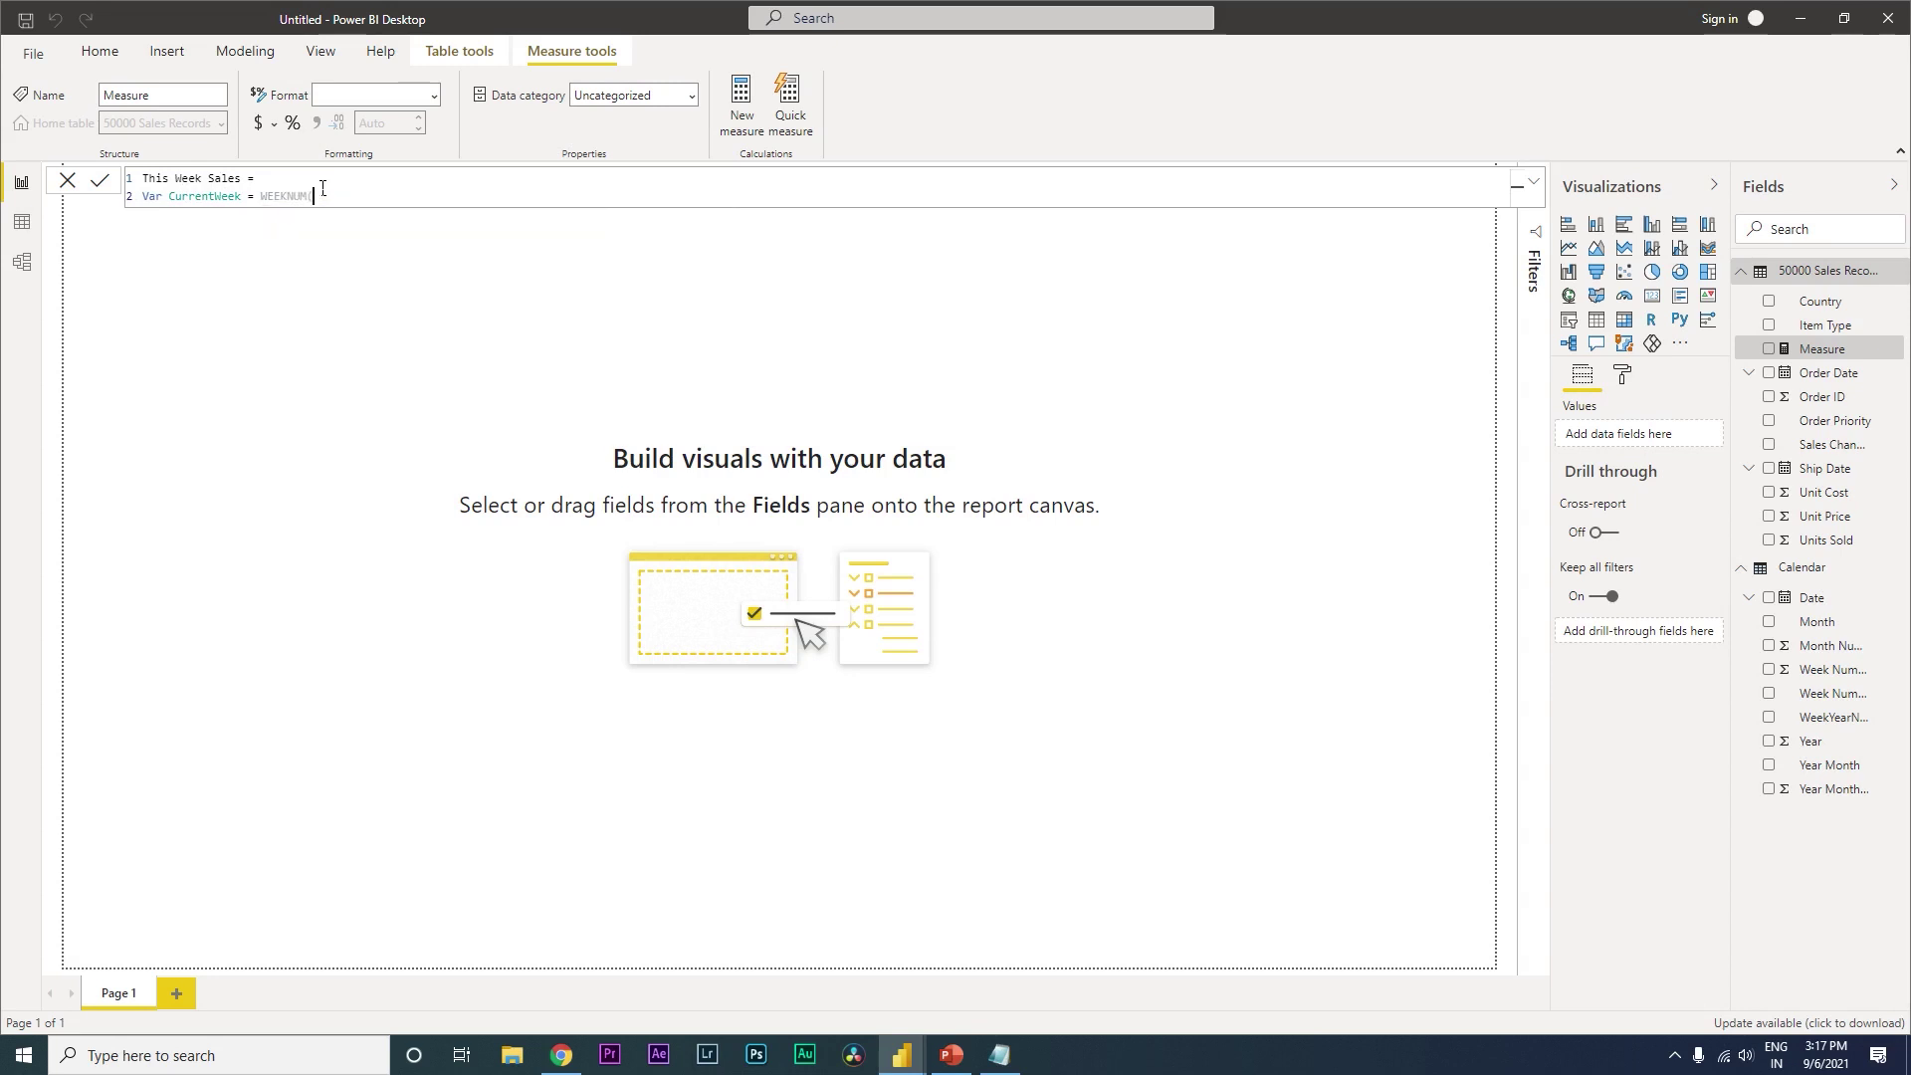
type("(tod")
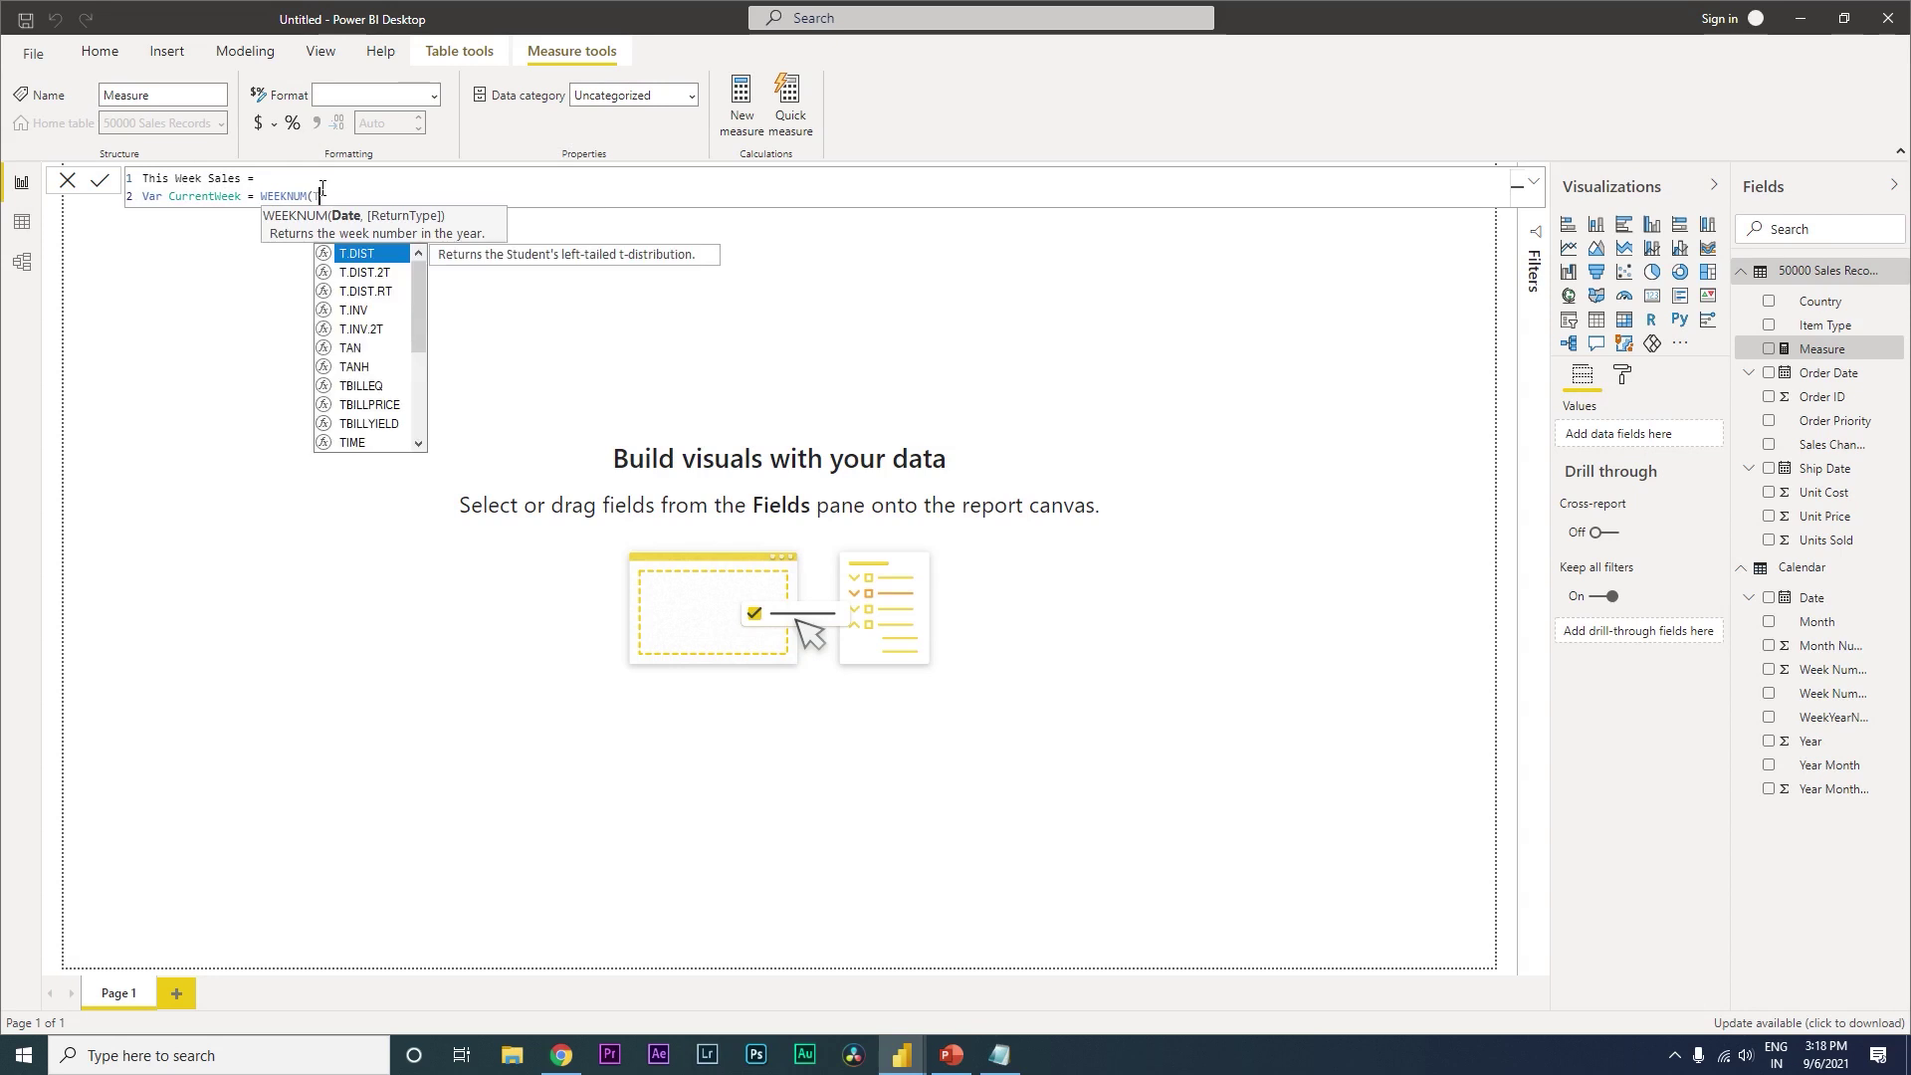
key("Tab")
type("()")
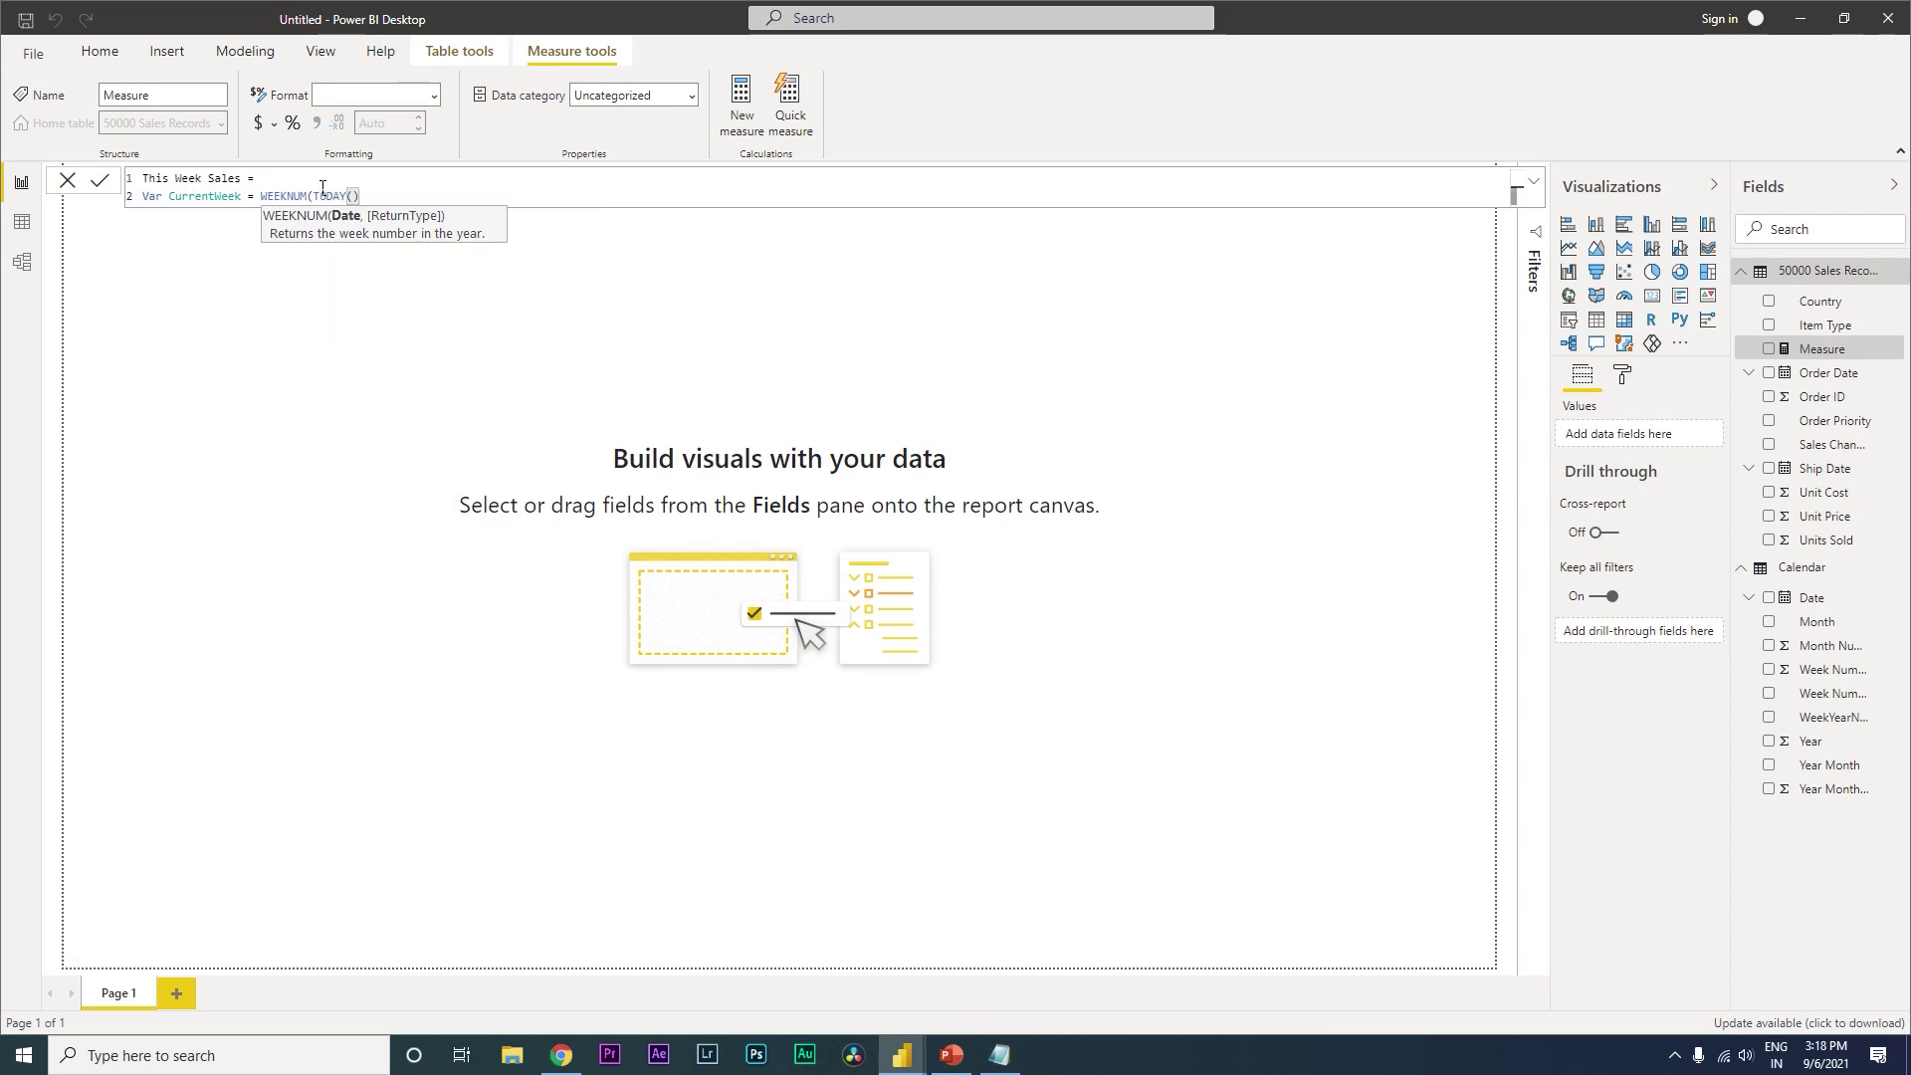
type(")")
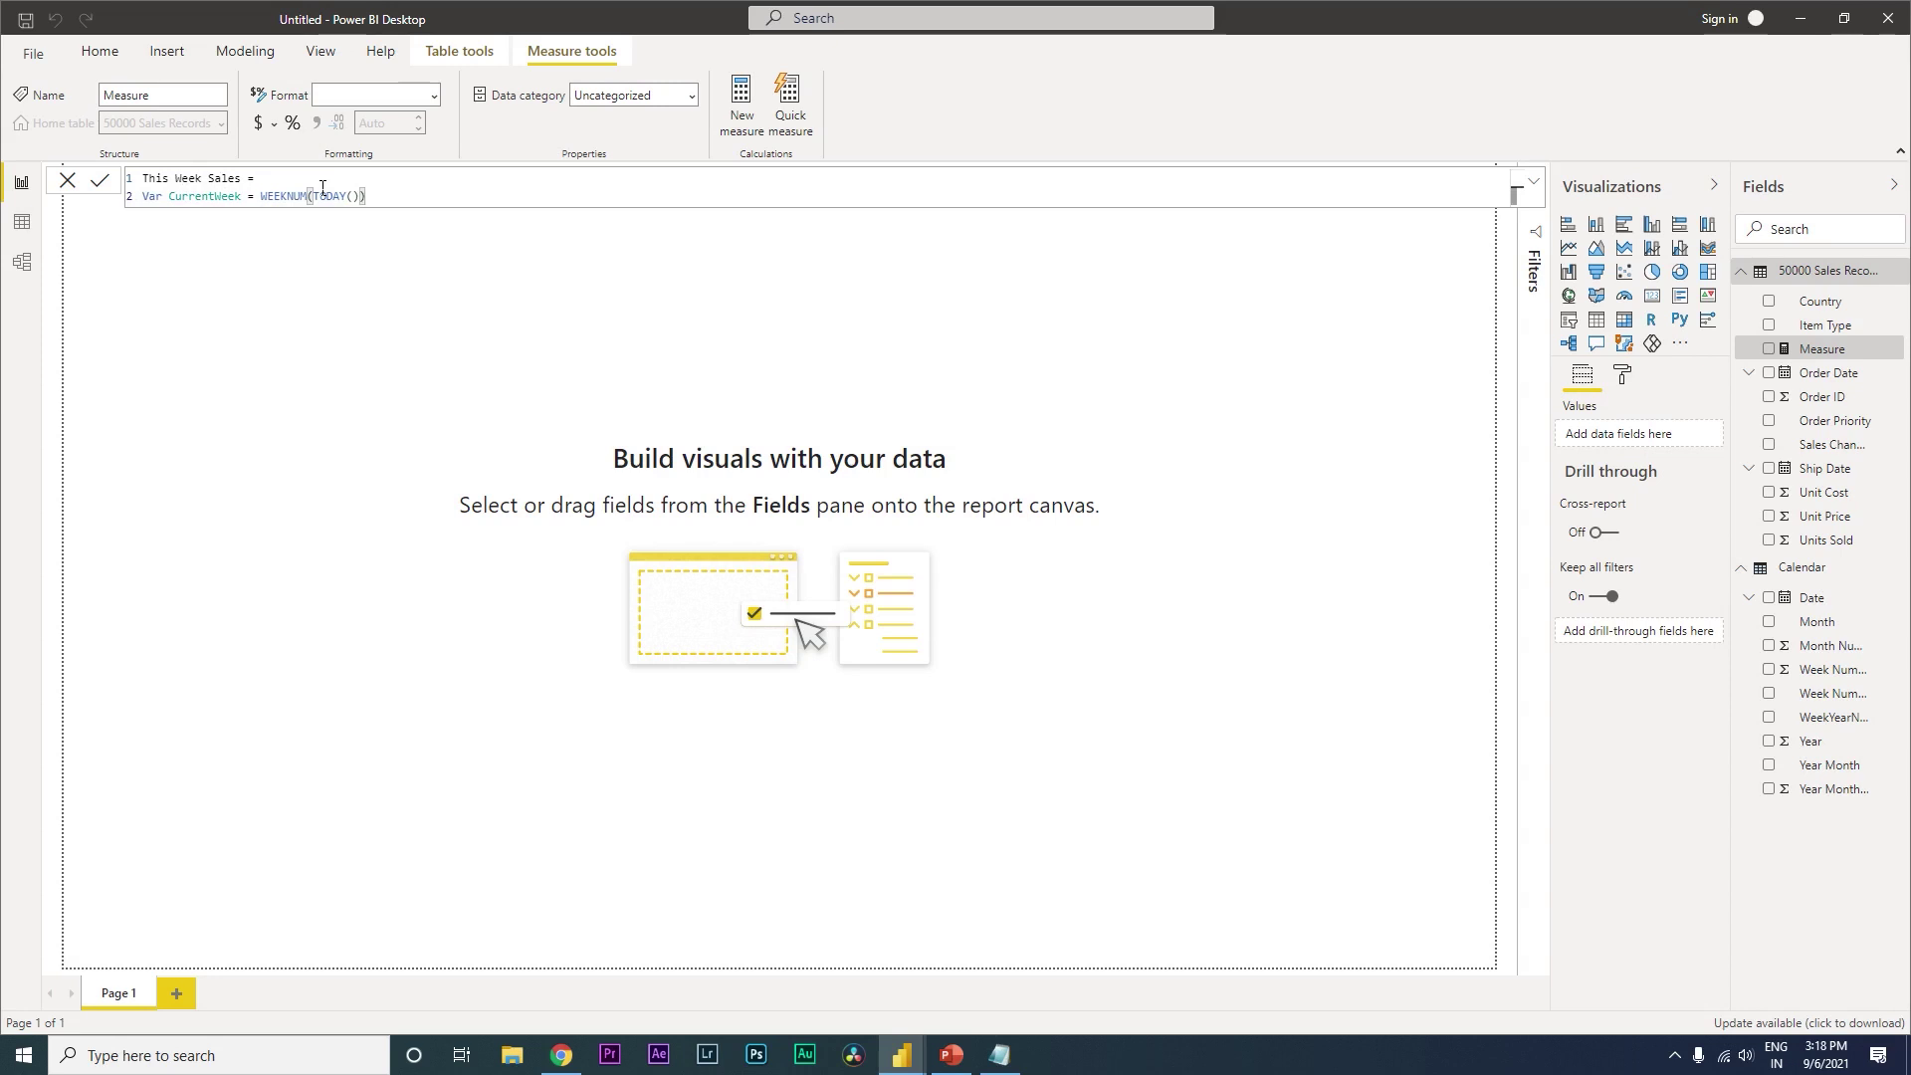
key("shift+Return")
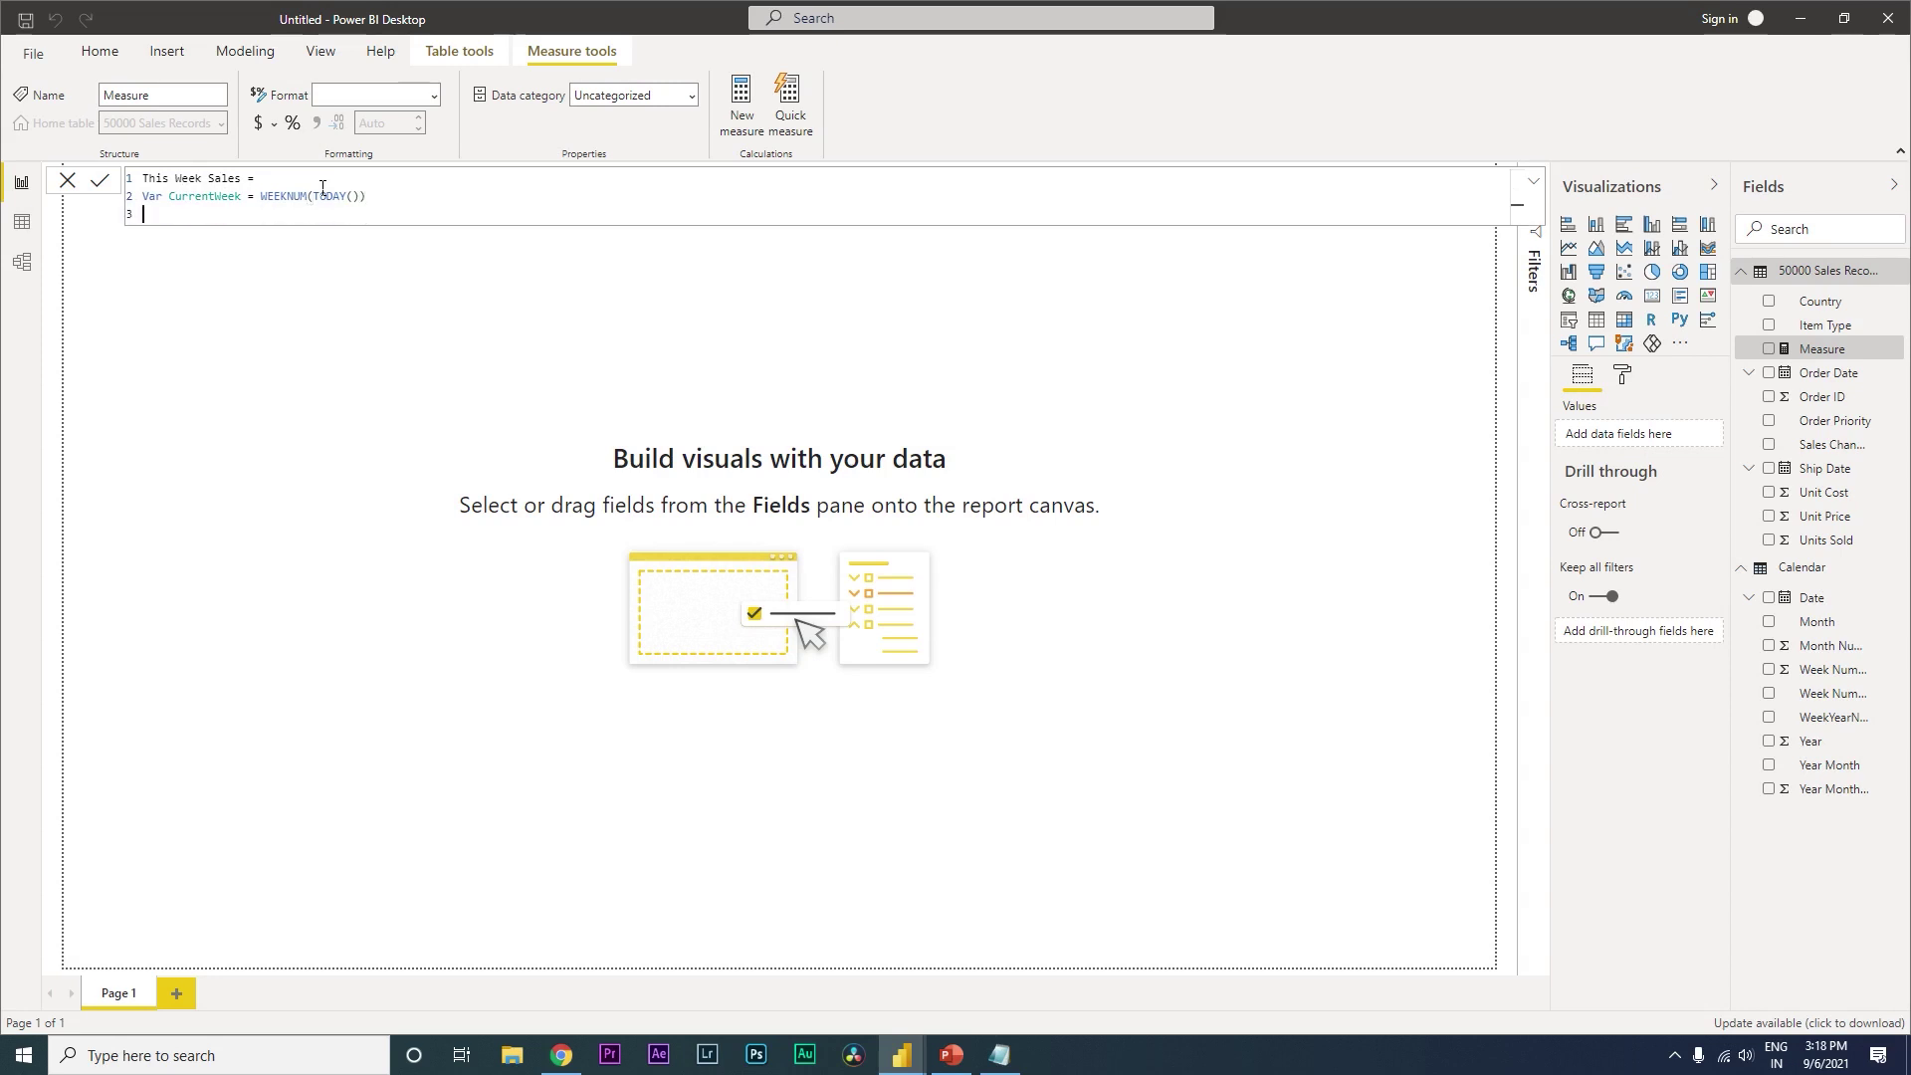
- Define the variable CurrentYear as YEAR(TODAY()) in the This Week Sales formula, and begin a new line
type("Var CurrentYear = Year")
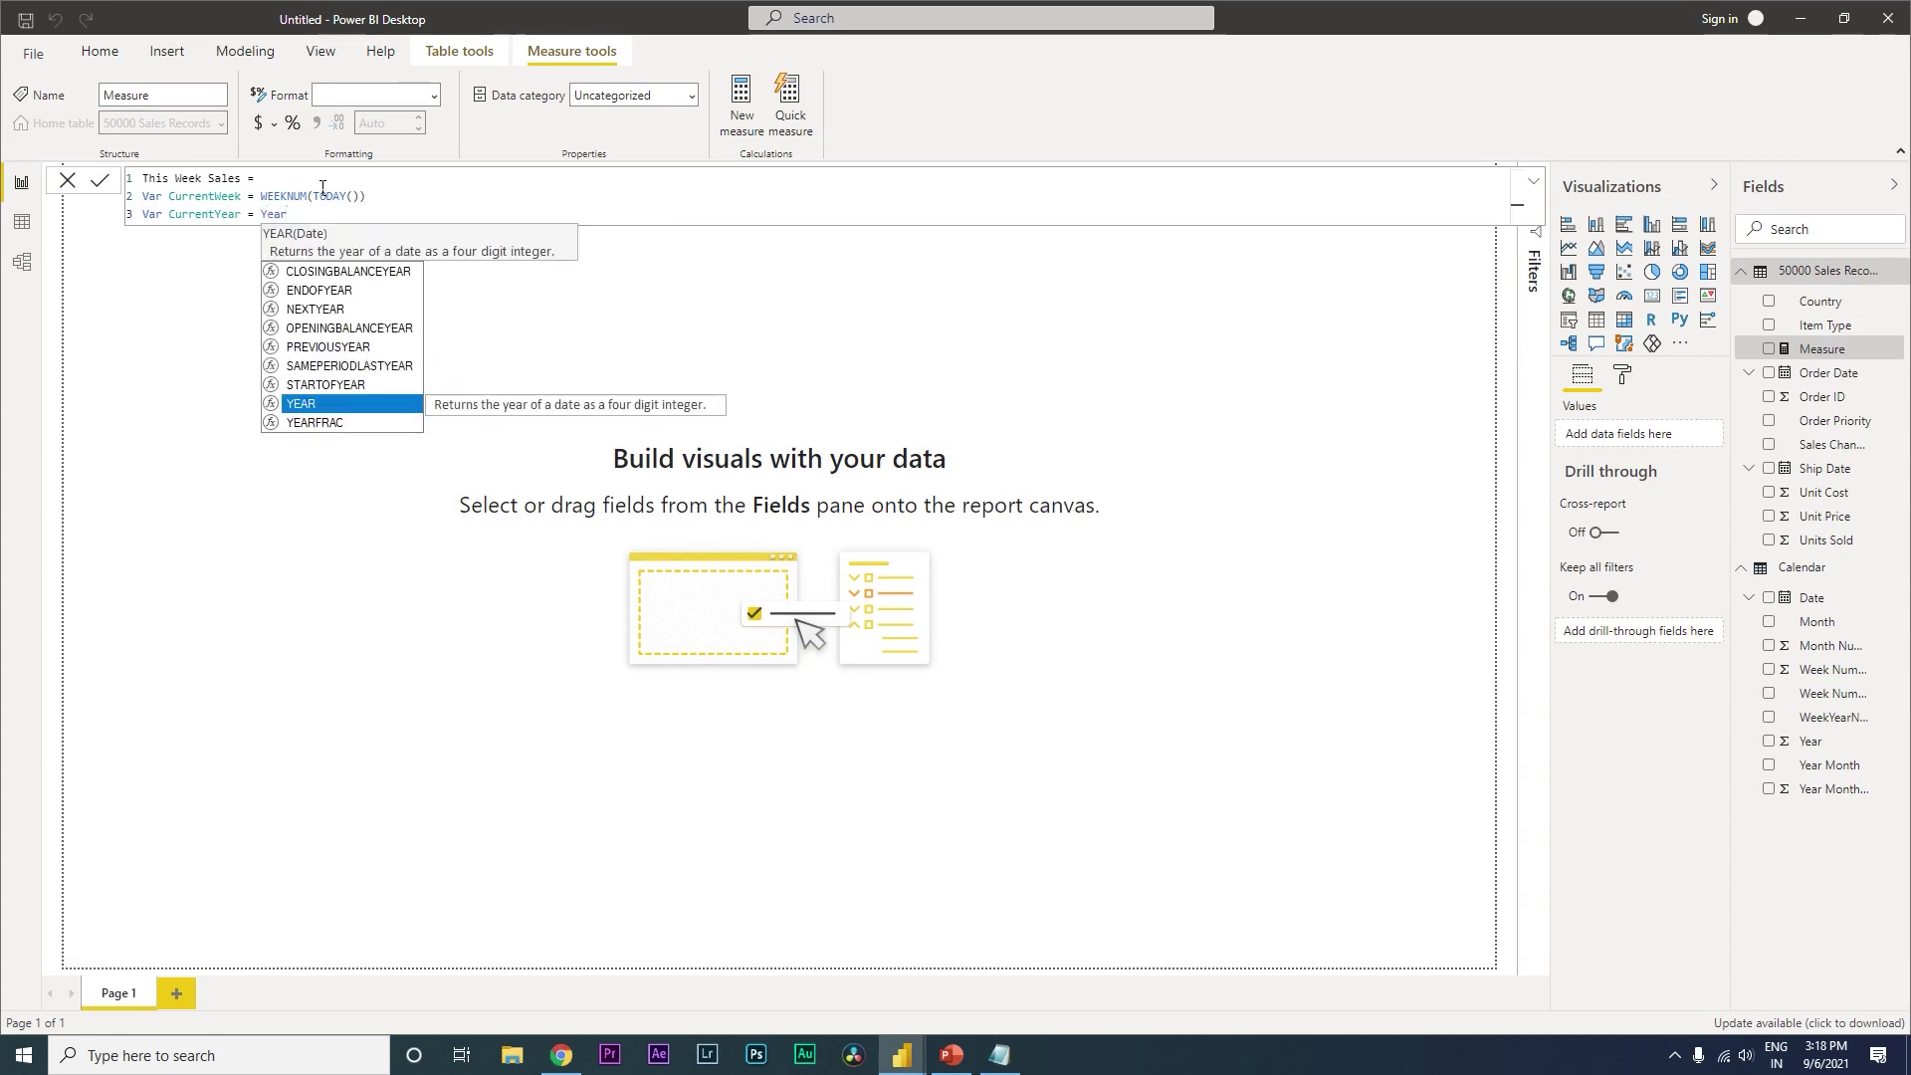
key("Tab")
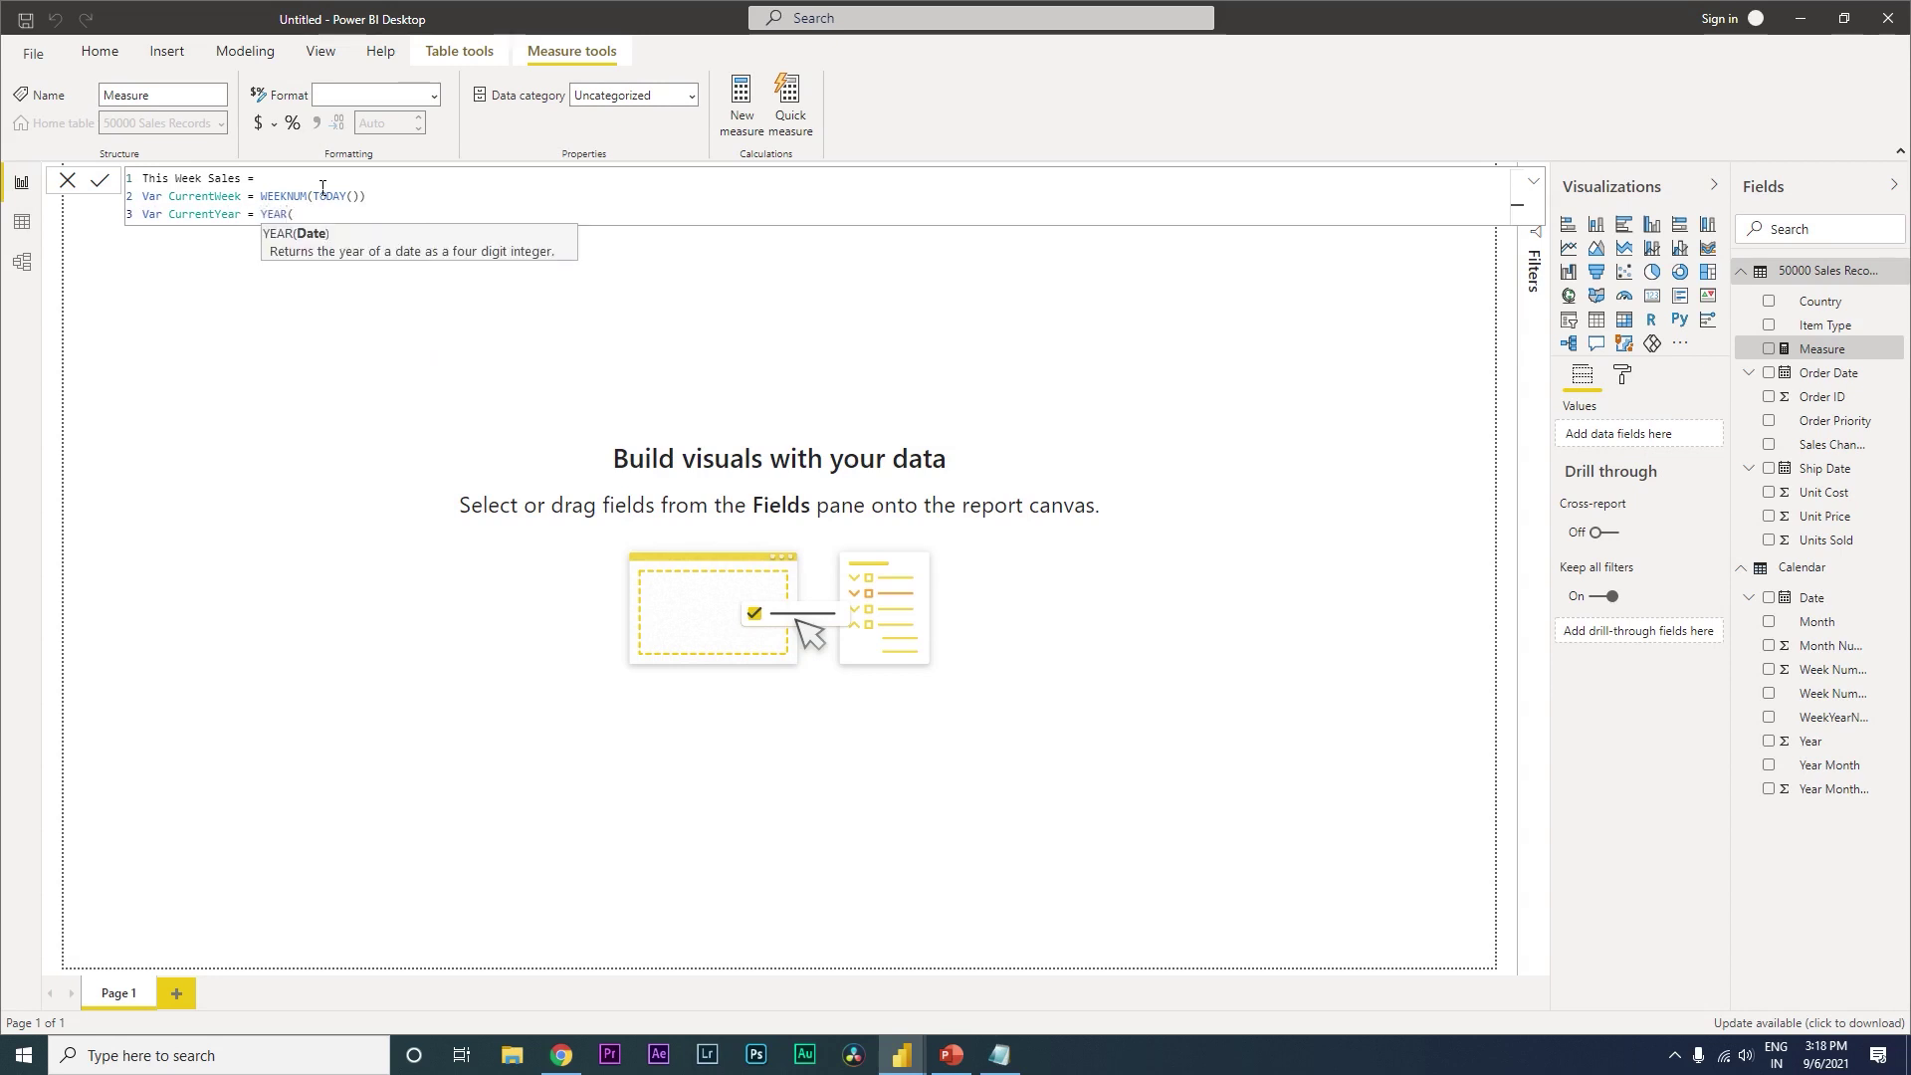
type("Today")
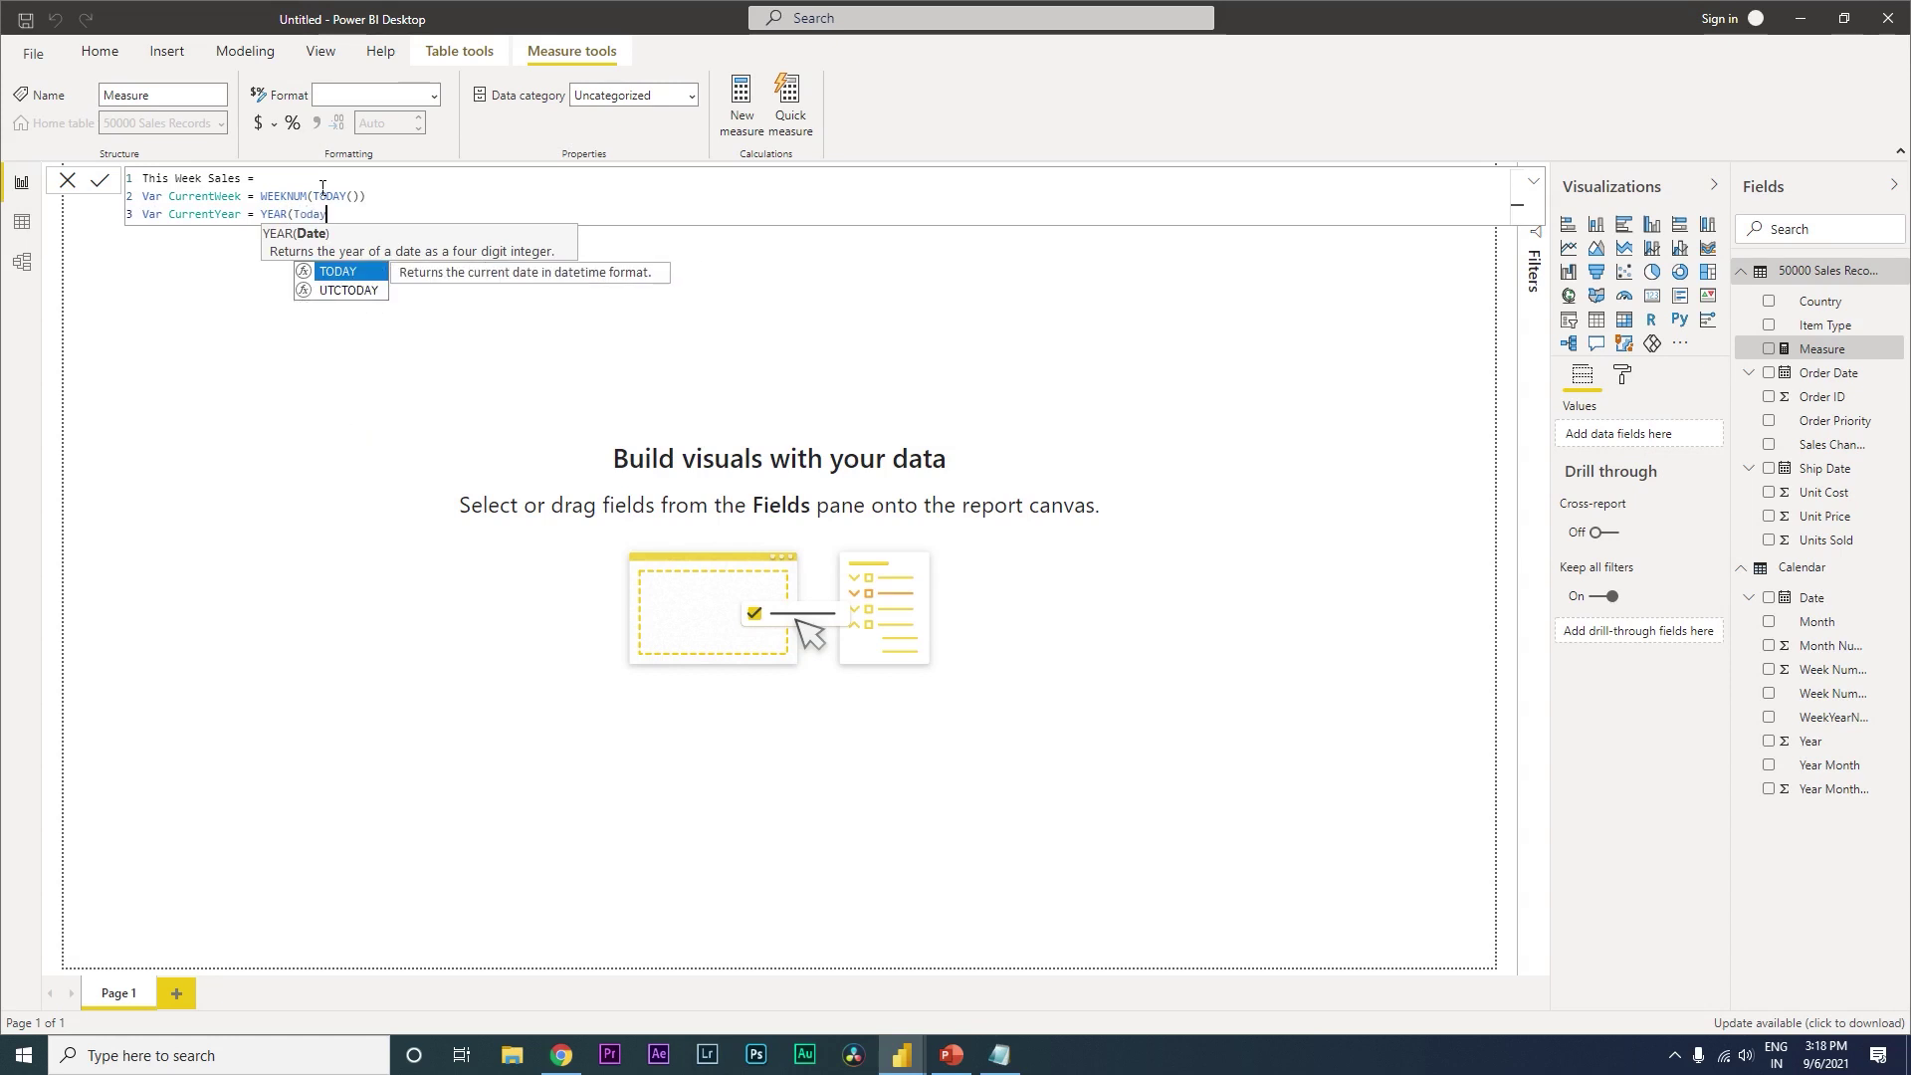
key("Tab")
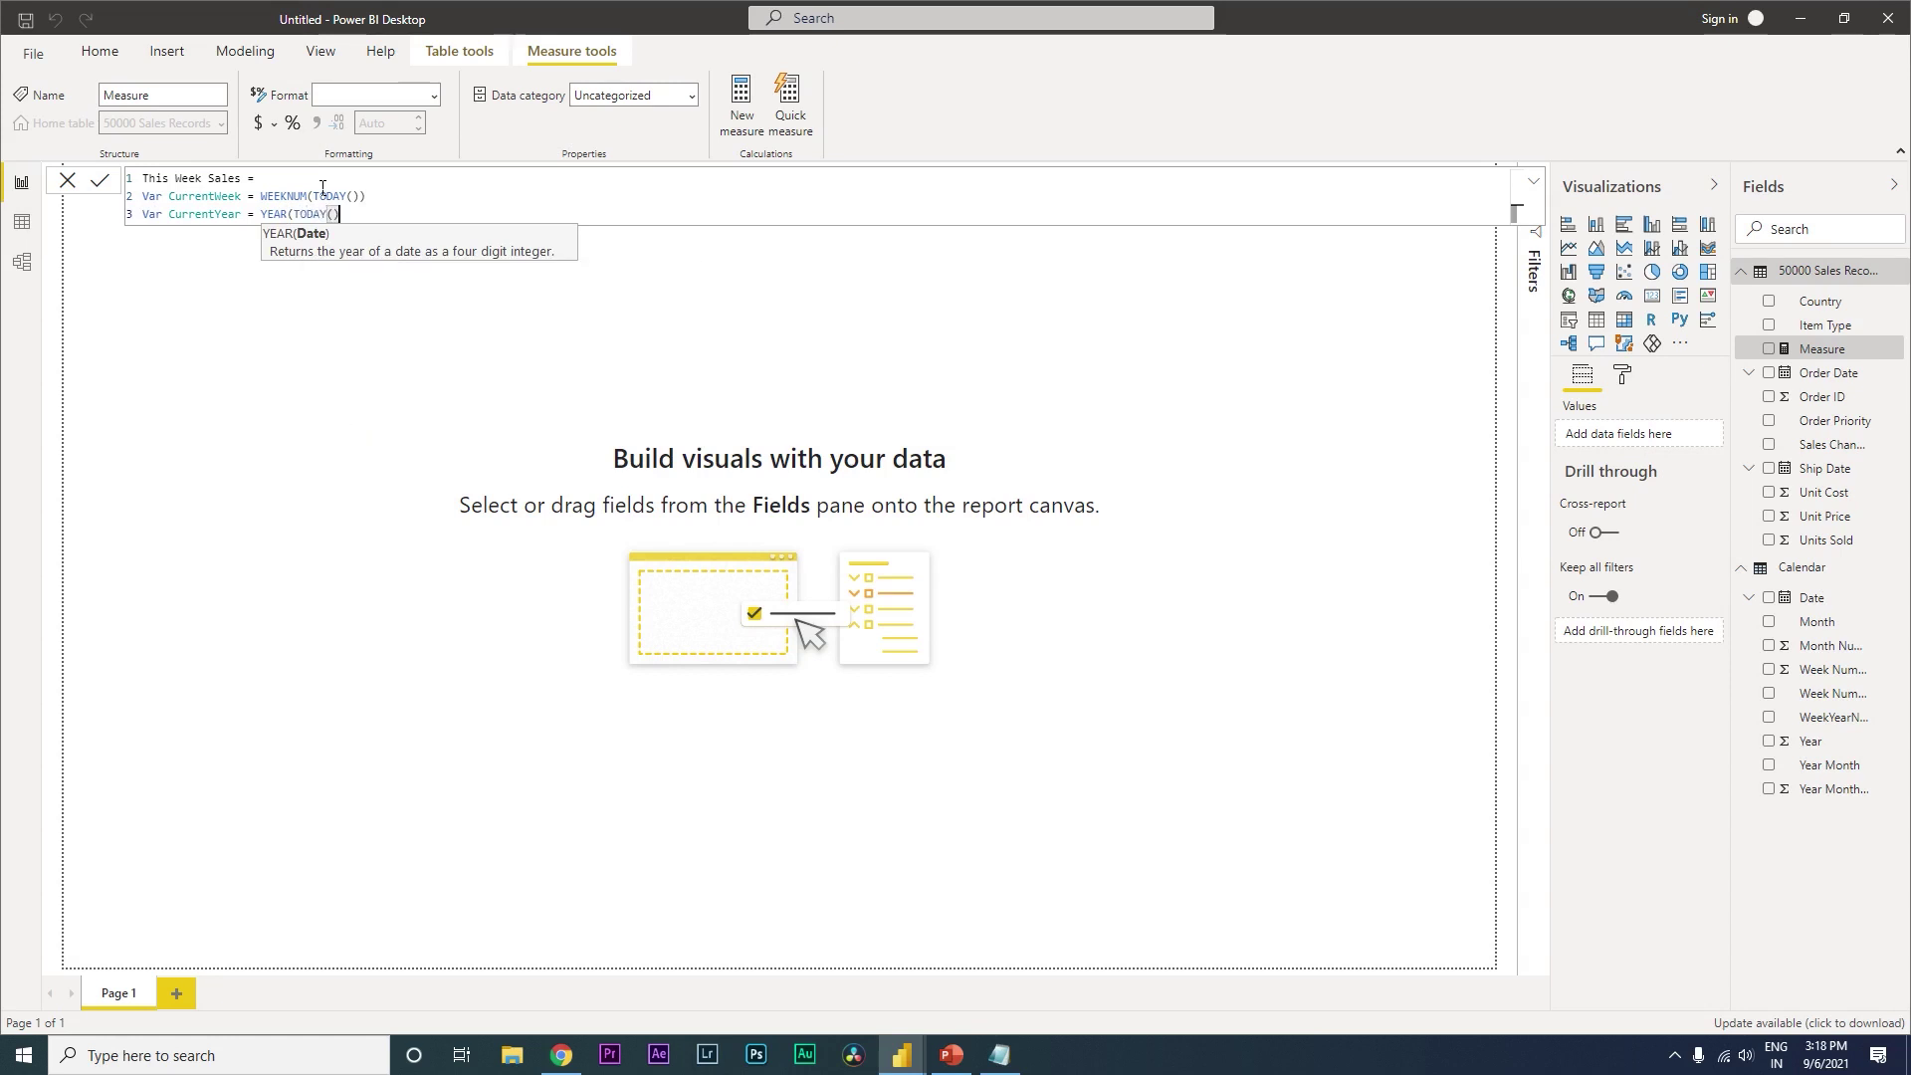
type(")")
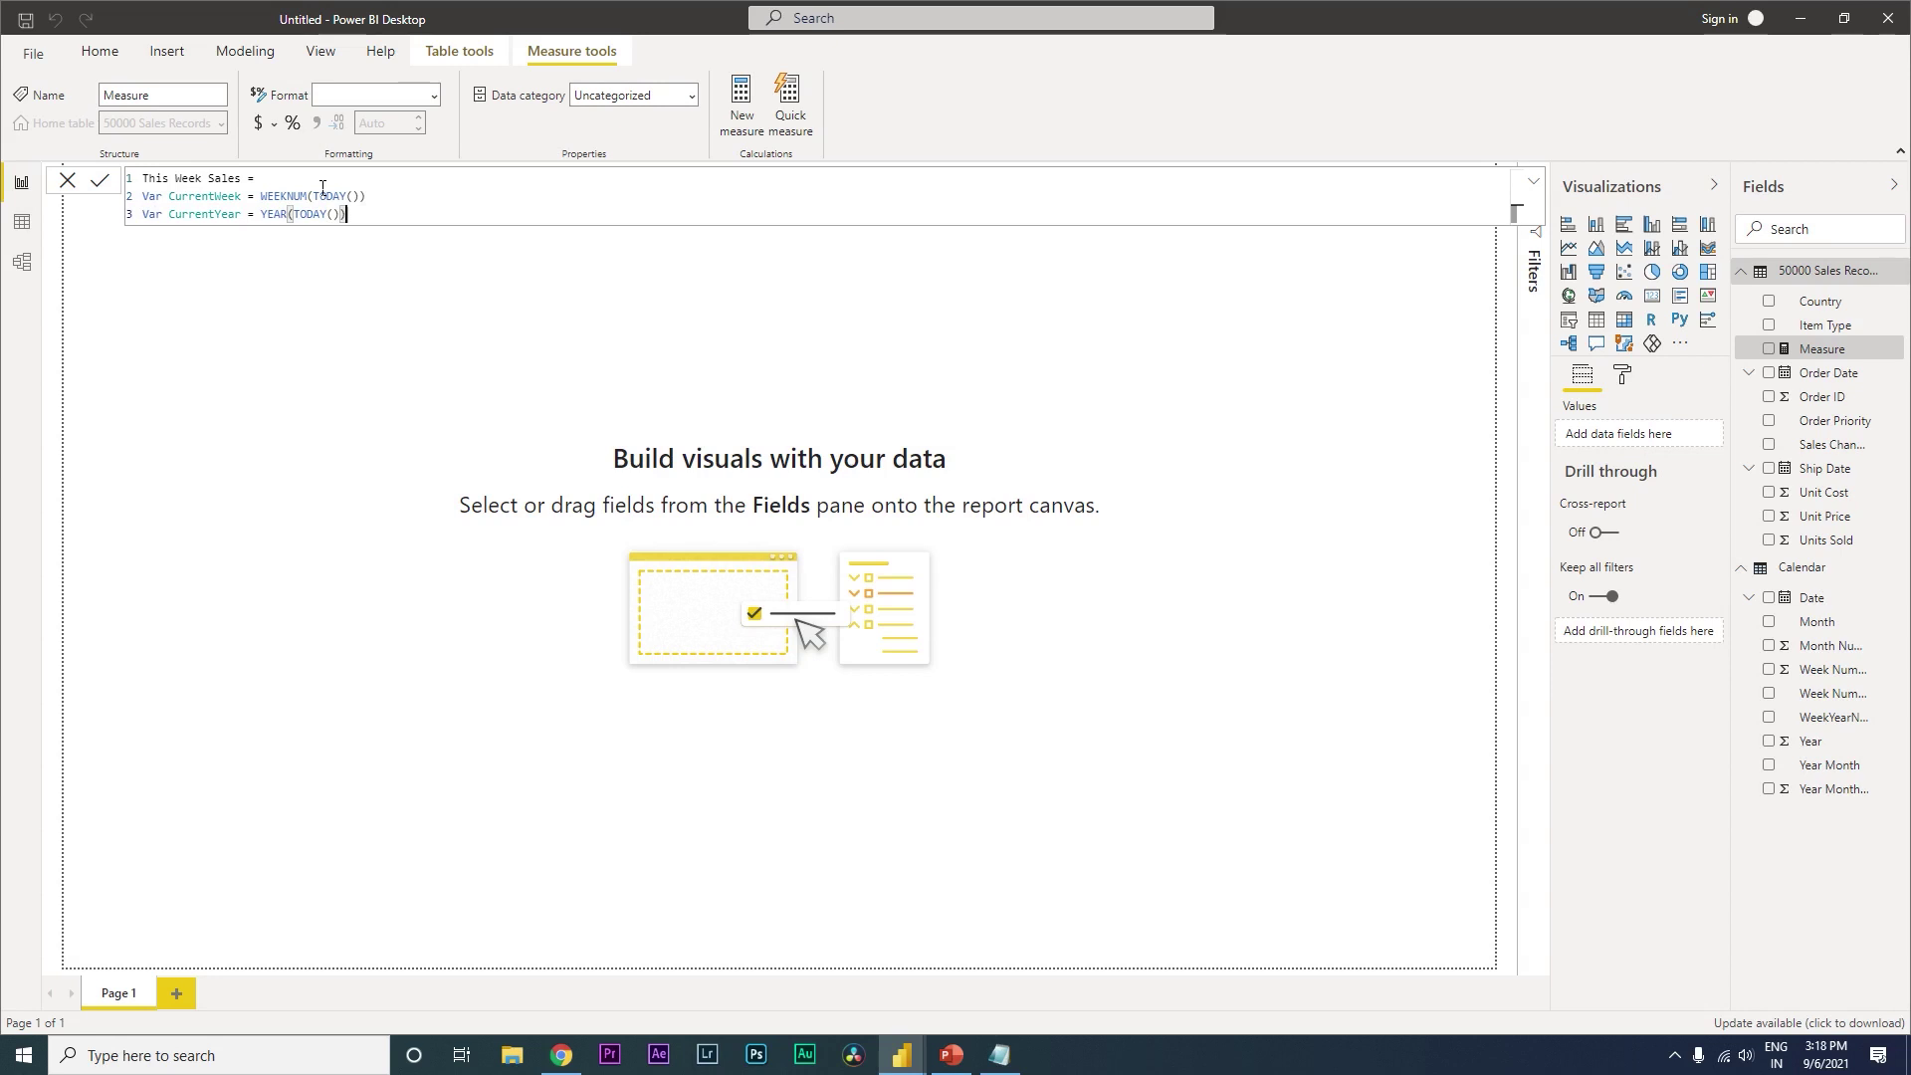
key("shift+Return")
- Start the variable MaxWeekNumber as a CALCULATE of the MAX of 'Calendar'[Week Number]
type("Var ")
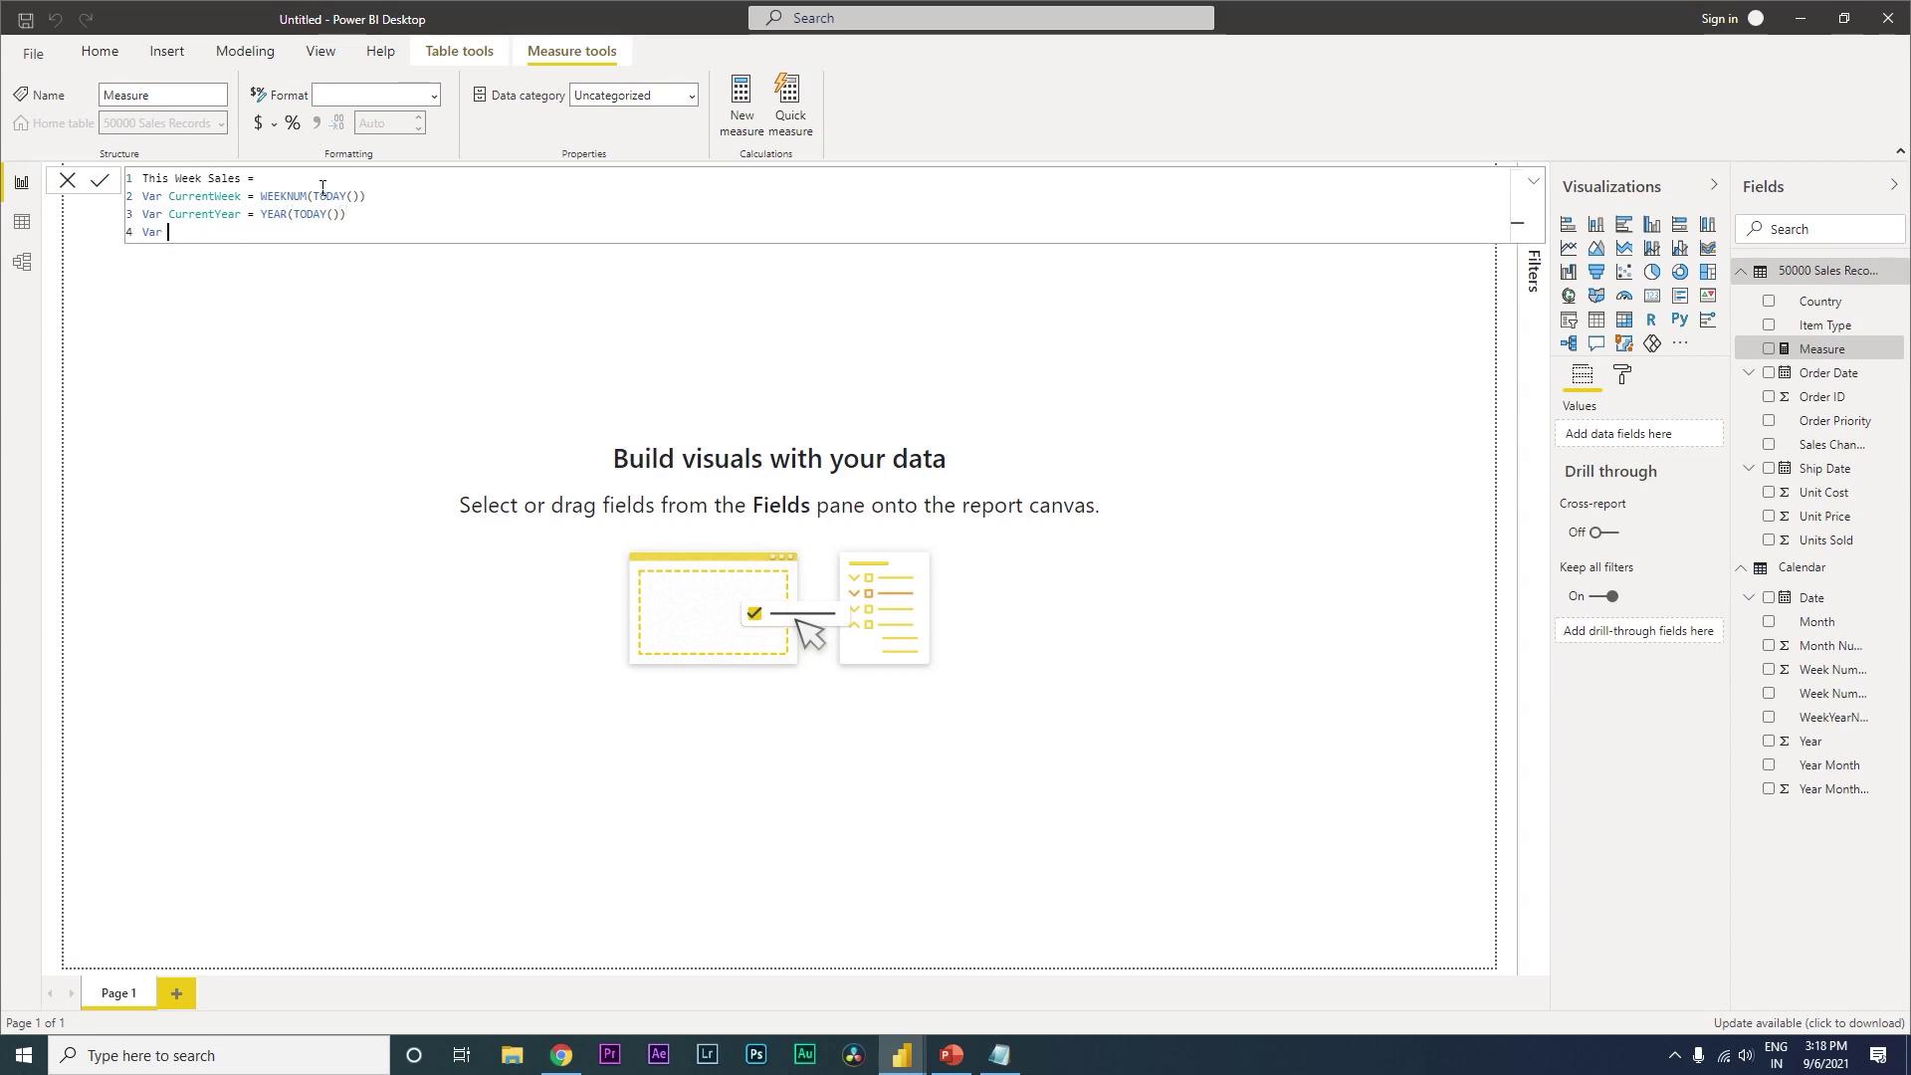
type("MaxWee")
type("kNumber = CAL")
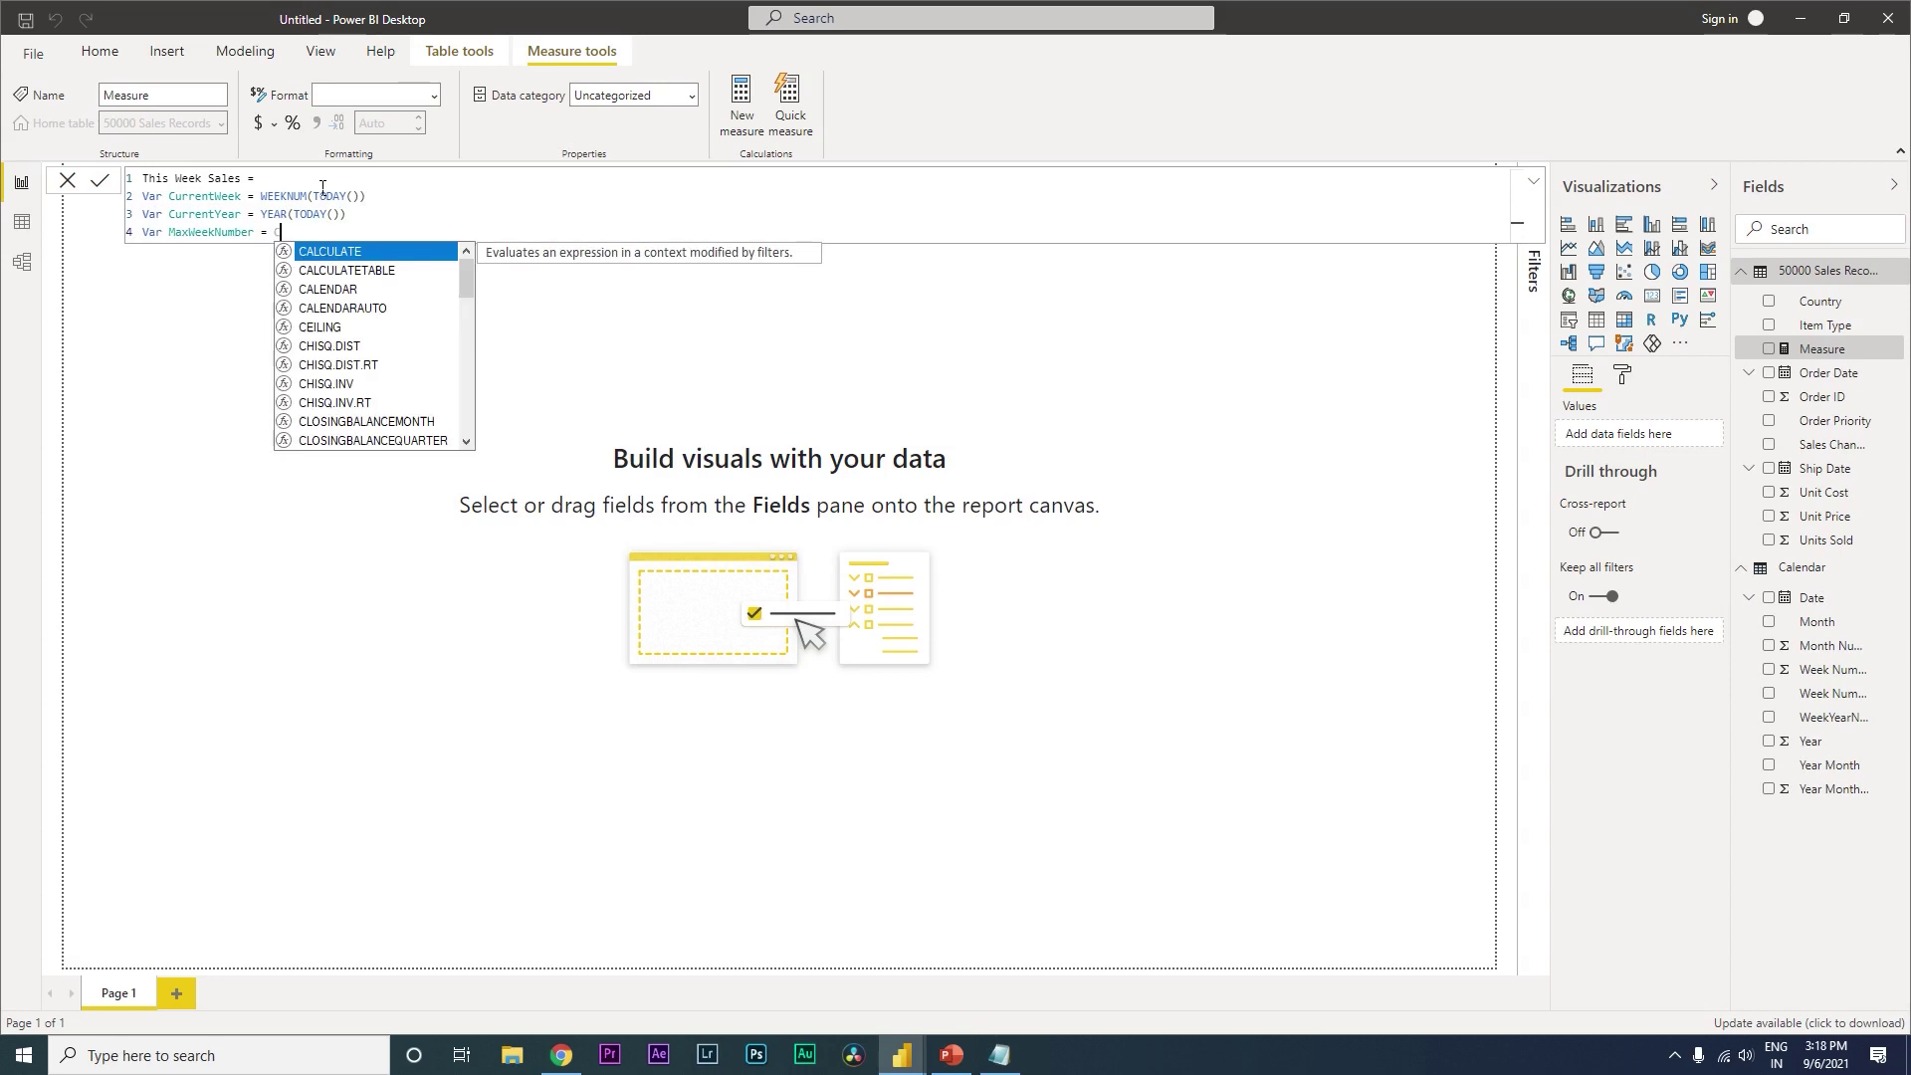
key("Tab")
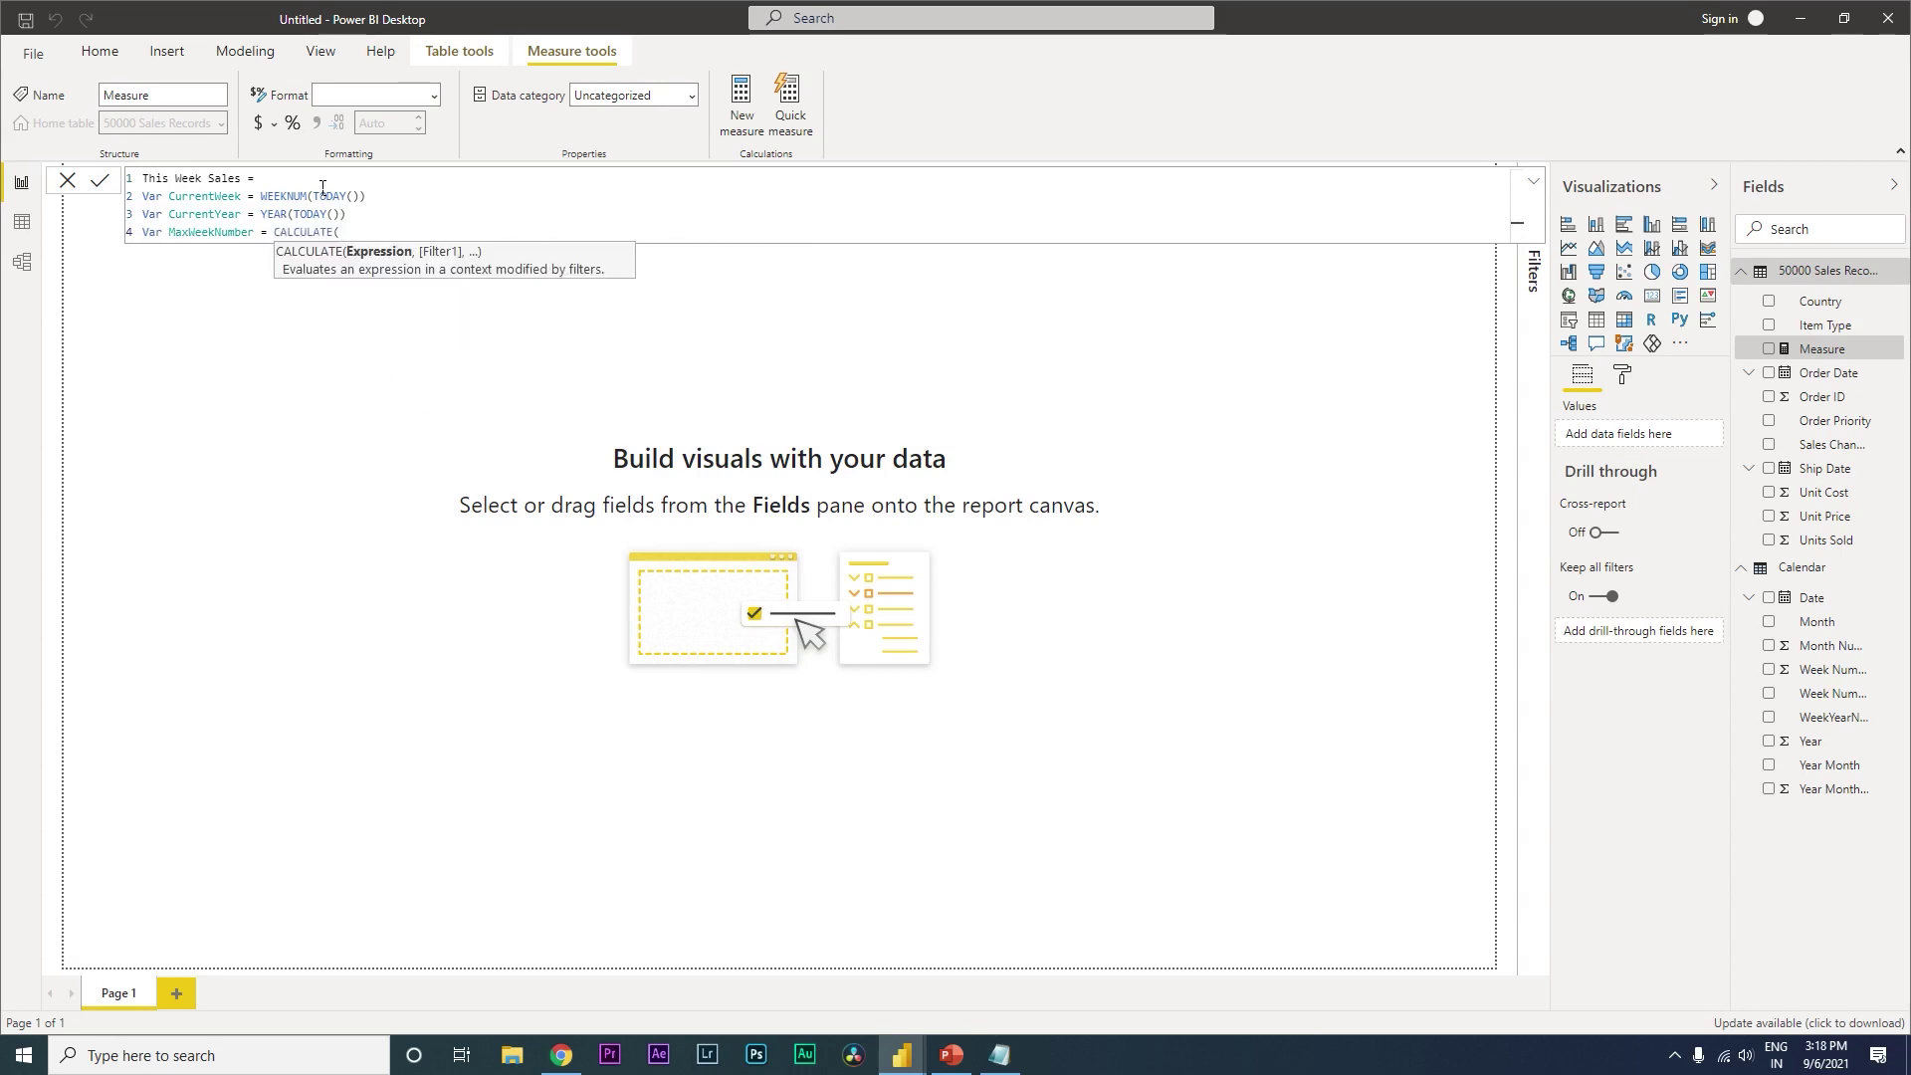
type("Max")
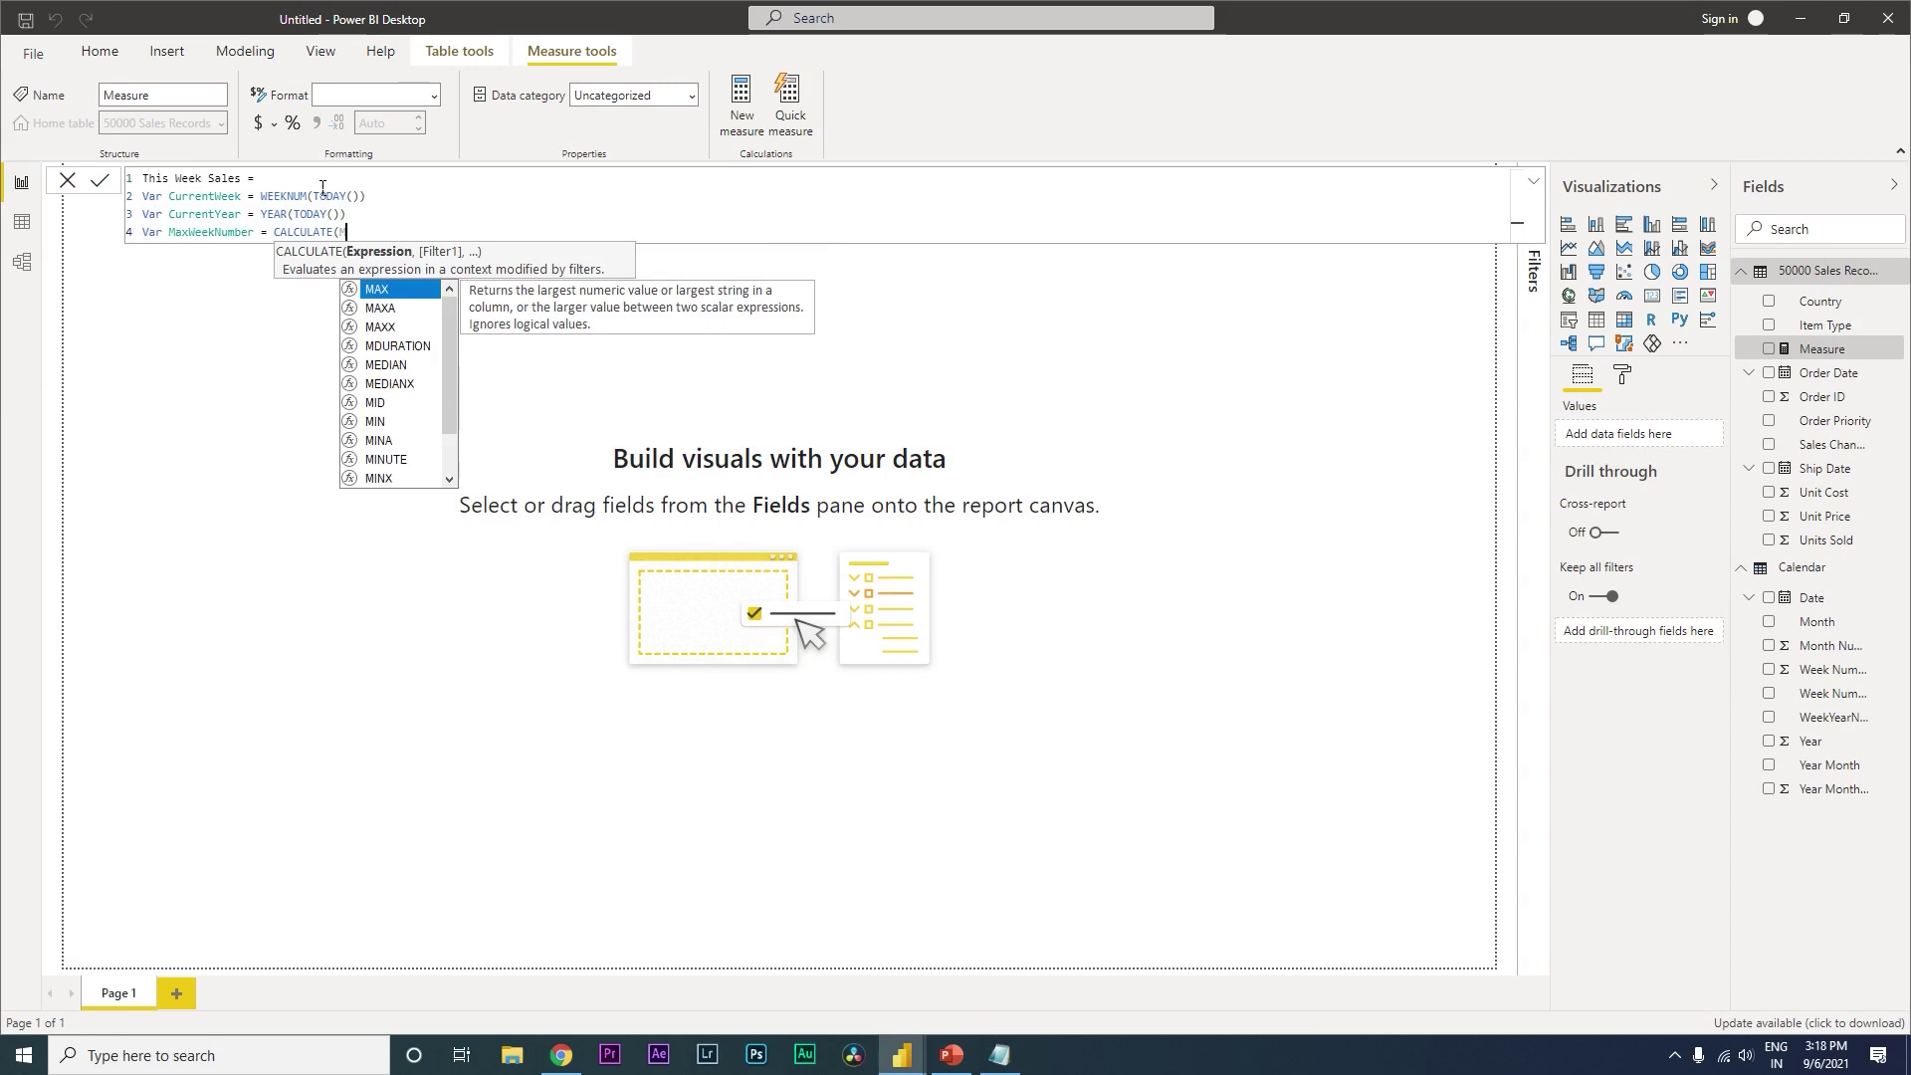
key("Tab")
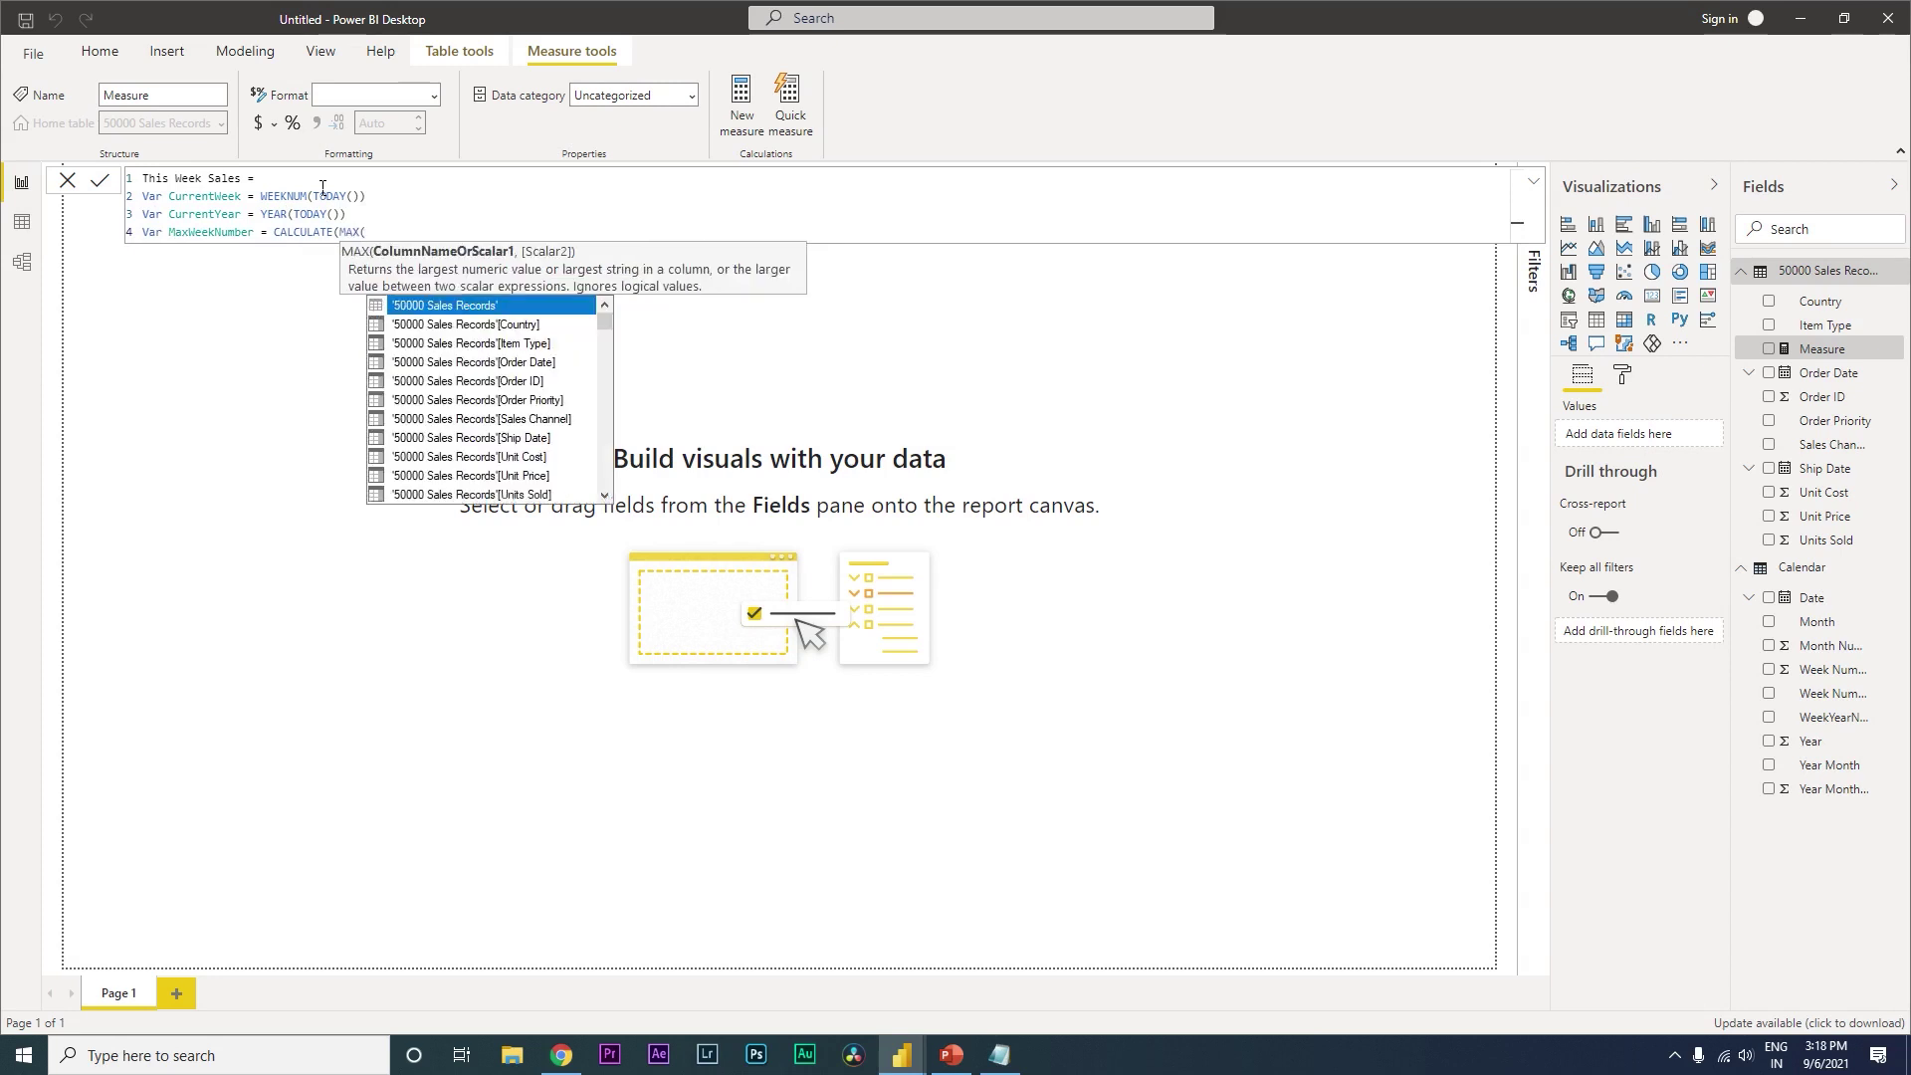
type("Week")
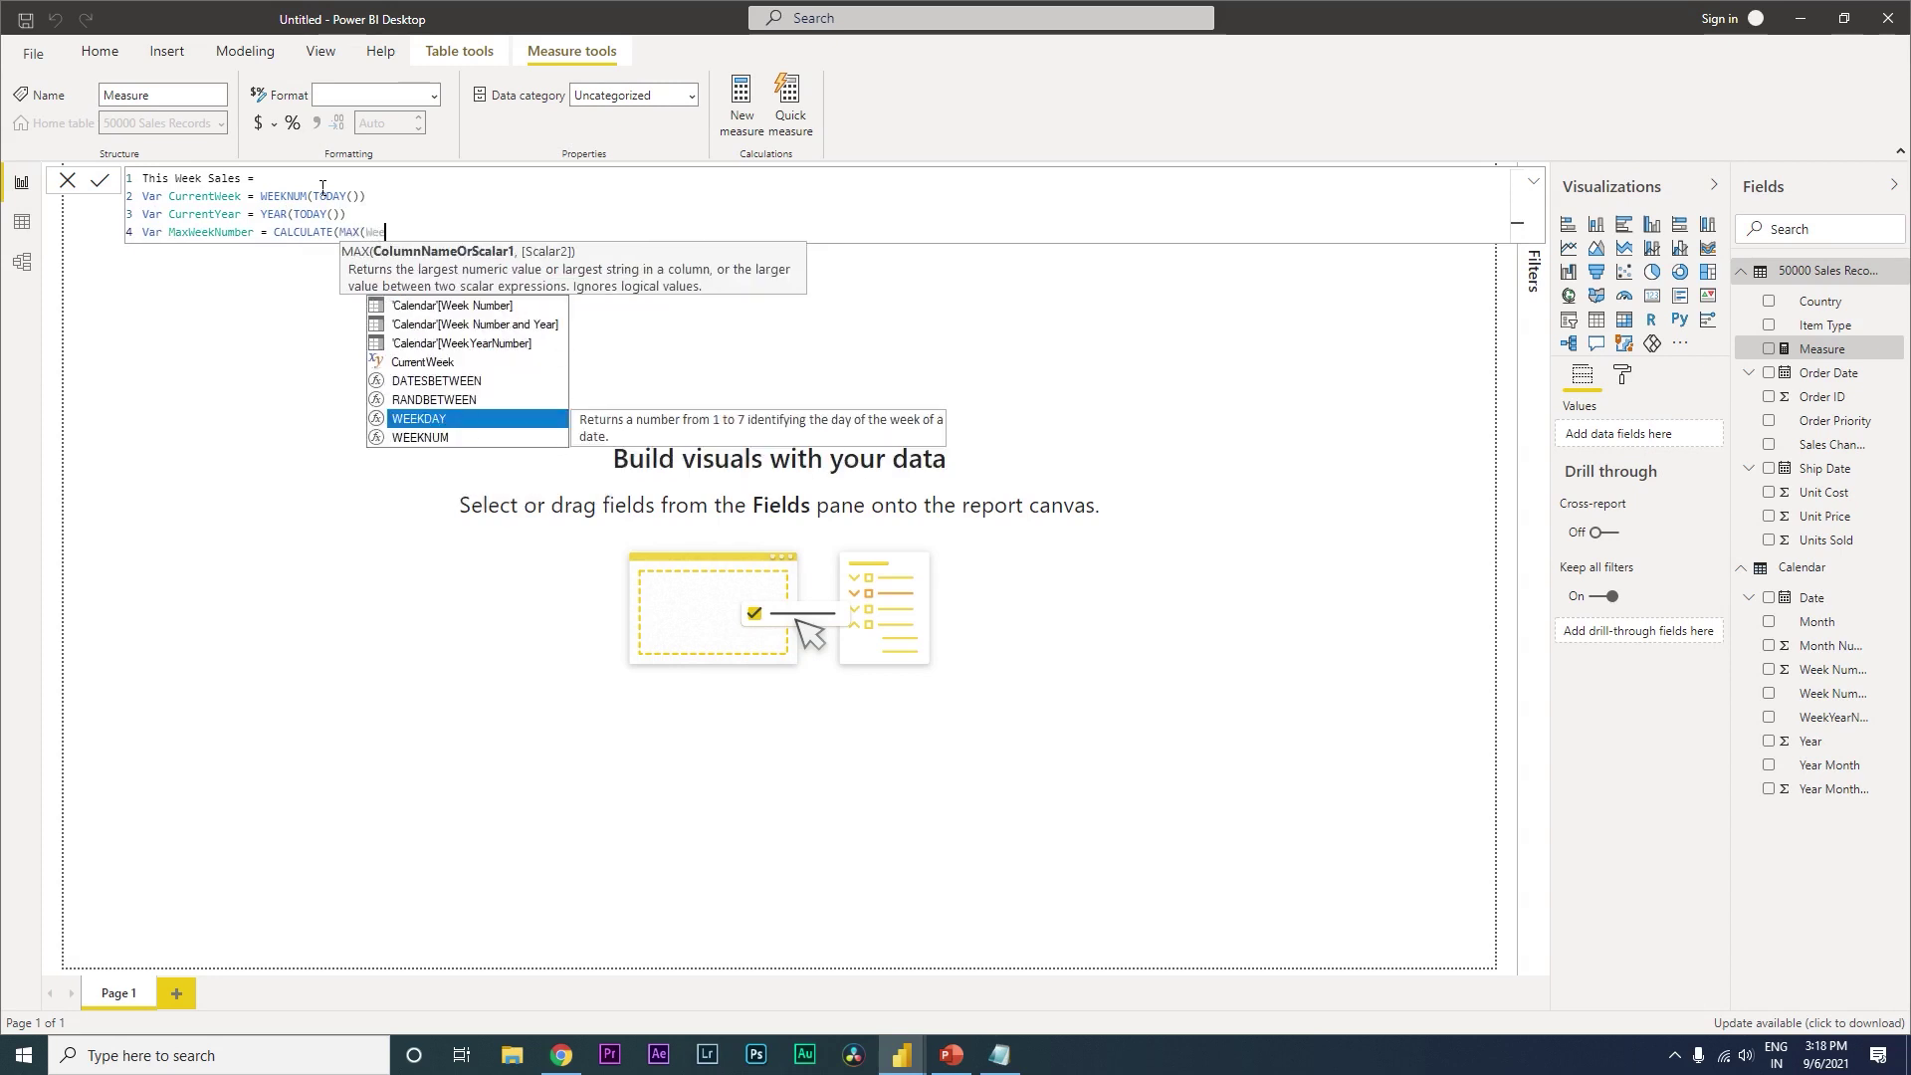
key("Up")
key("Up")
key("Up")
key("Up")
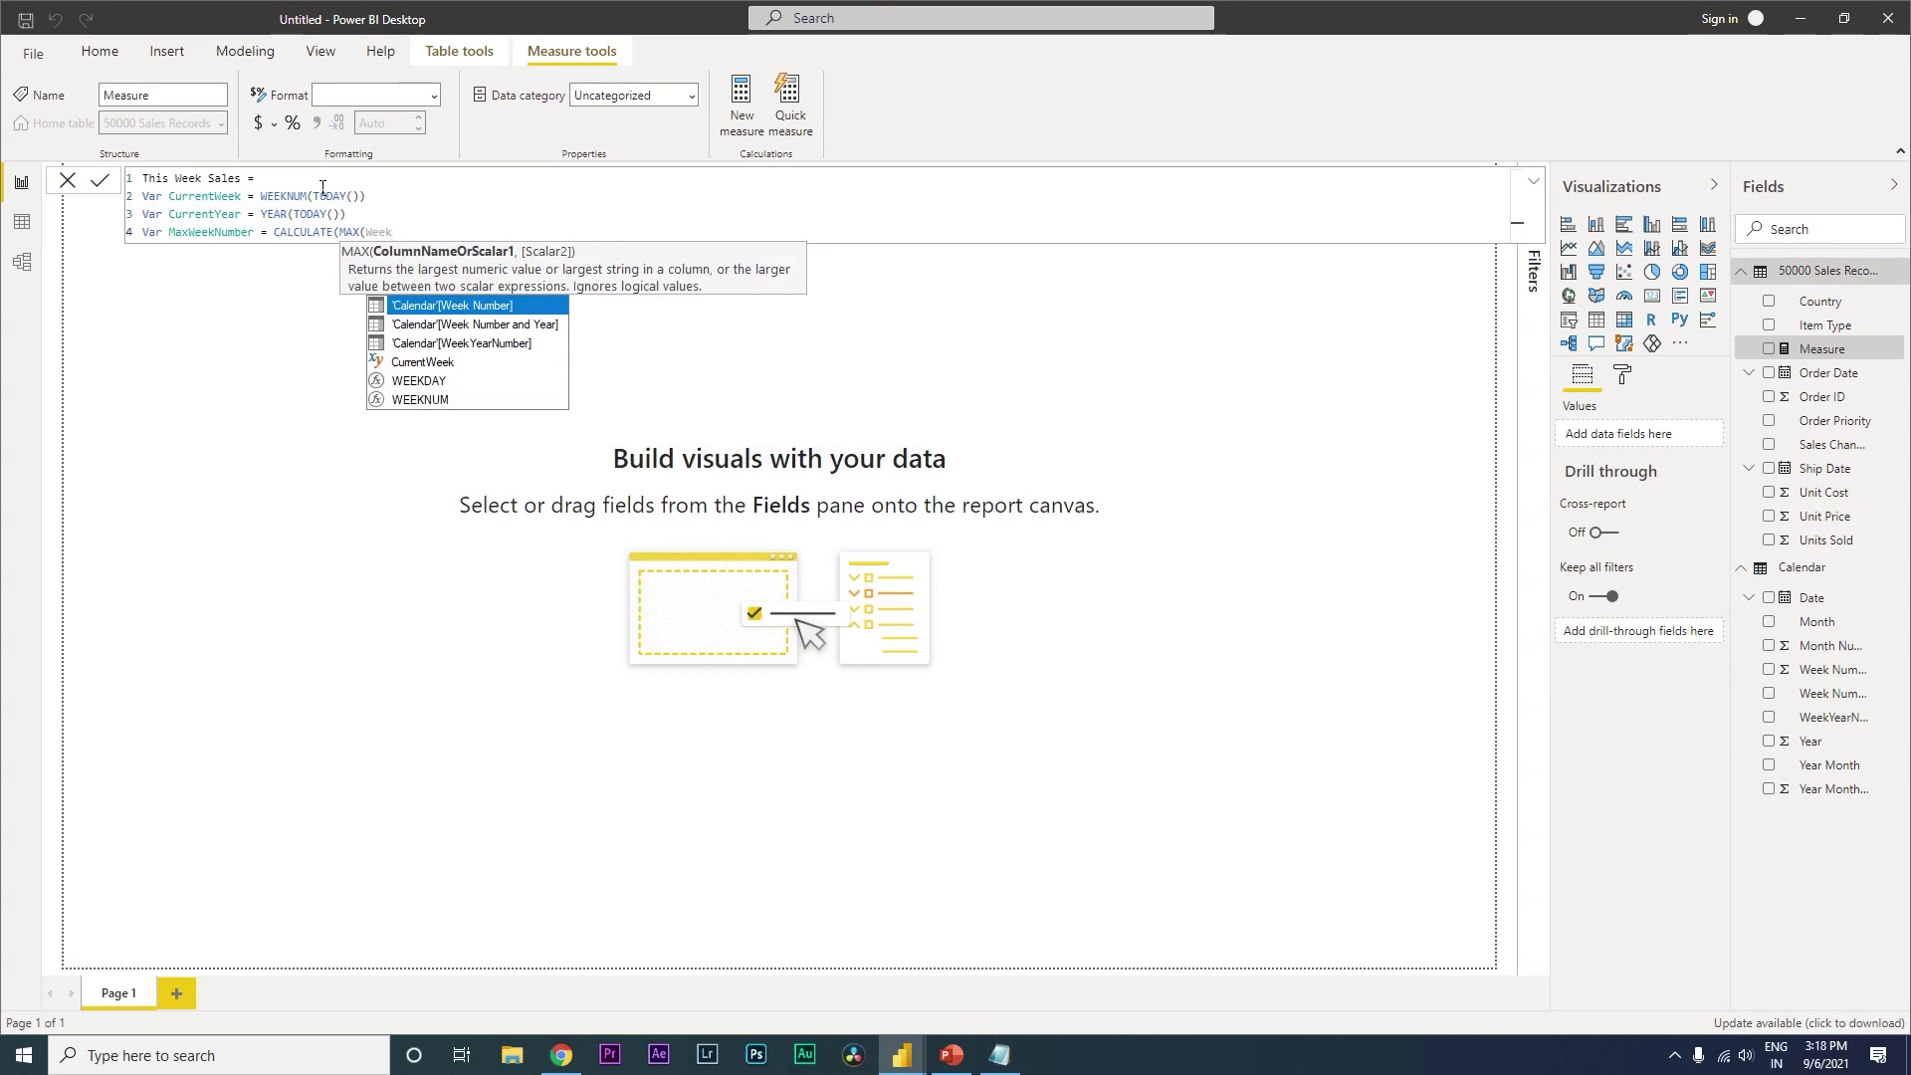
key("Tab")
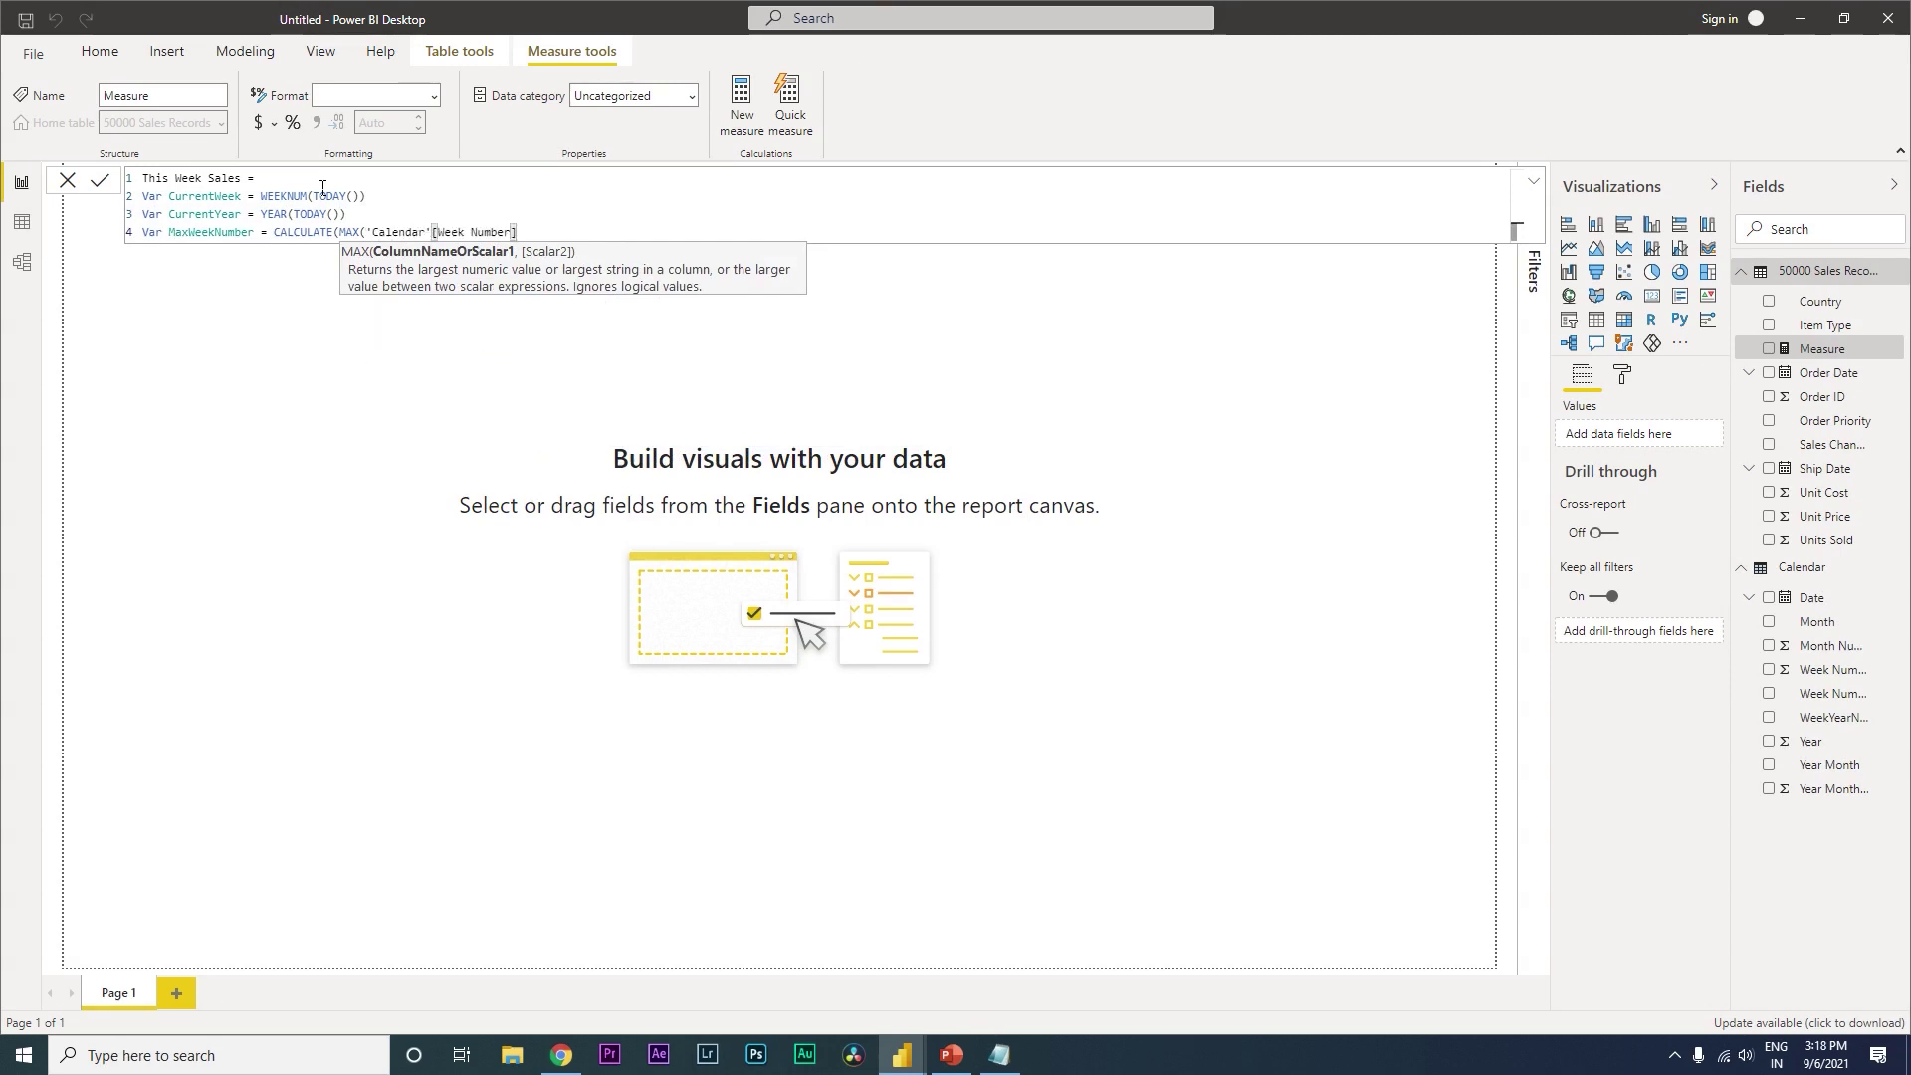
- Complete the MaxWeekNumber expression with ALL('Calendar') as the CALCULATE filter, and begin a new line
type("),All")
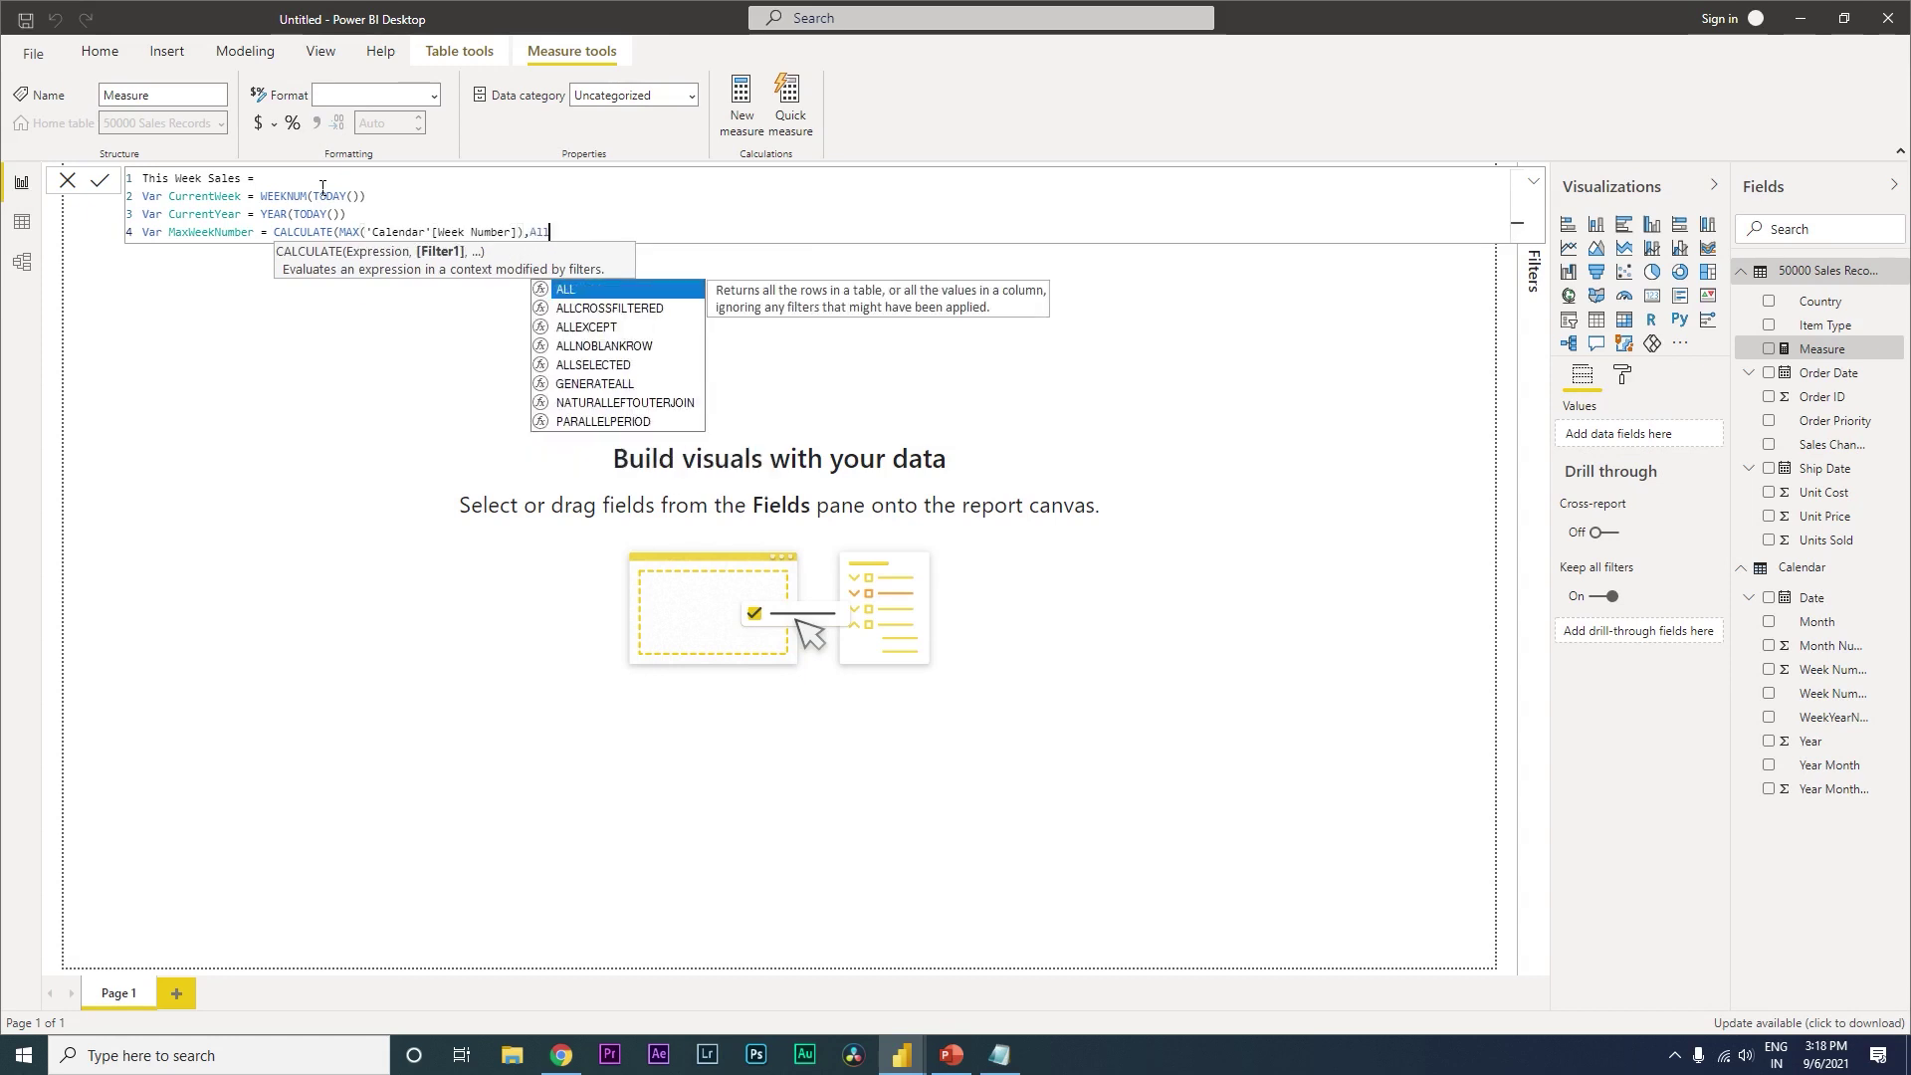
key("Tab")
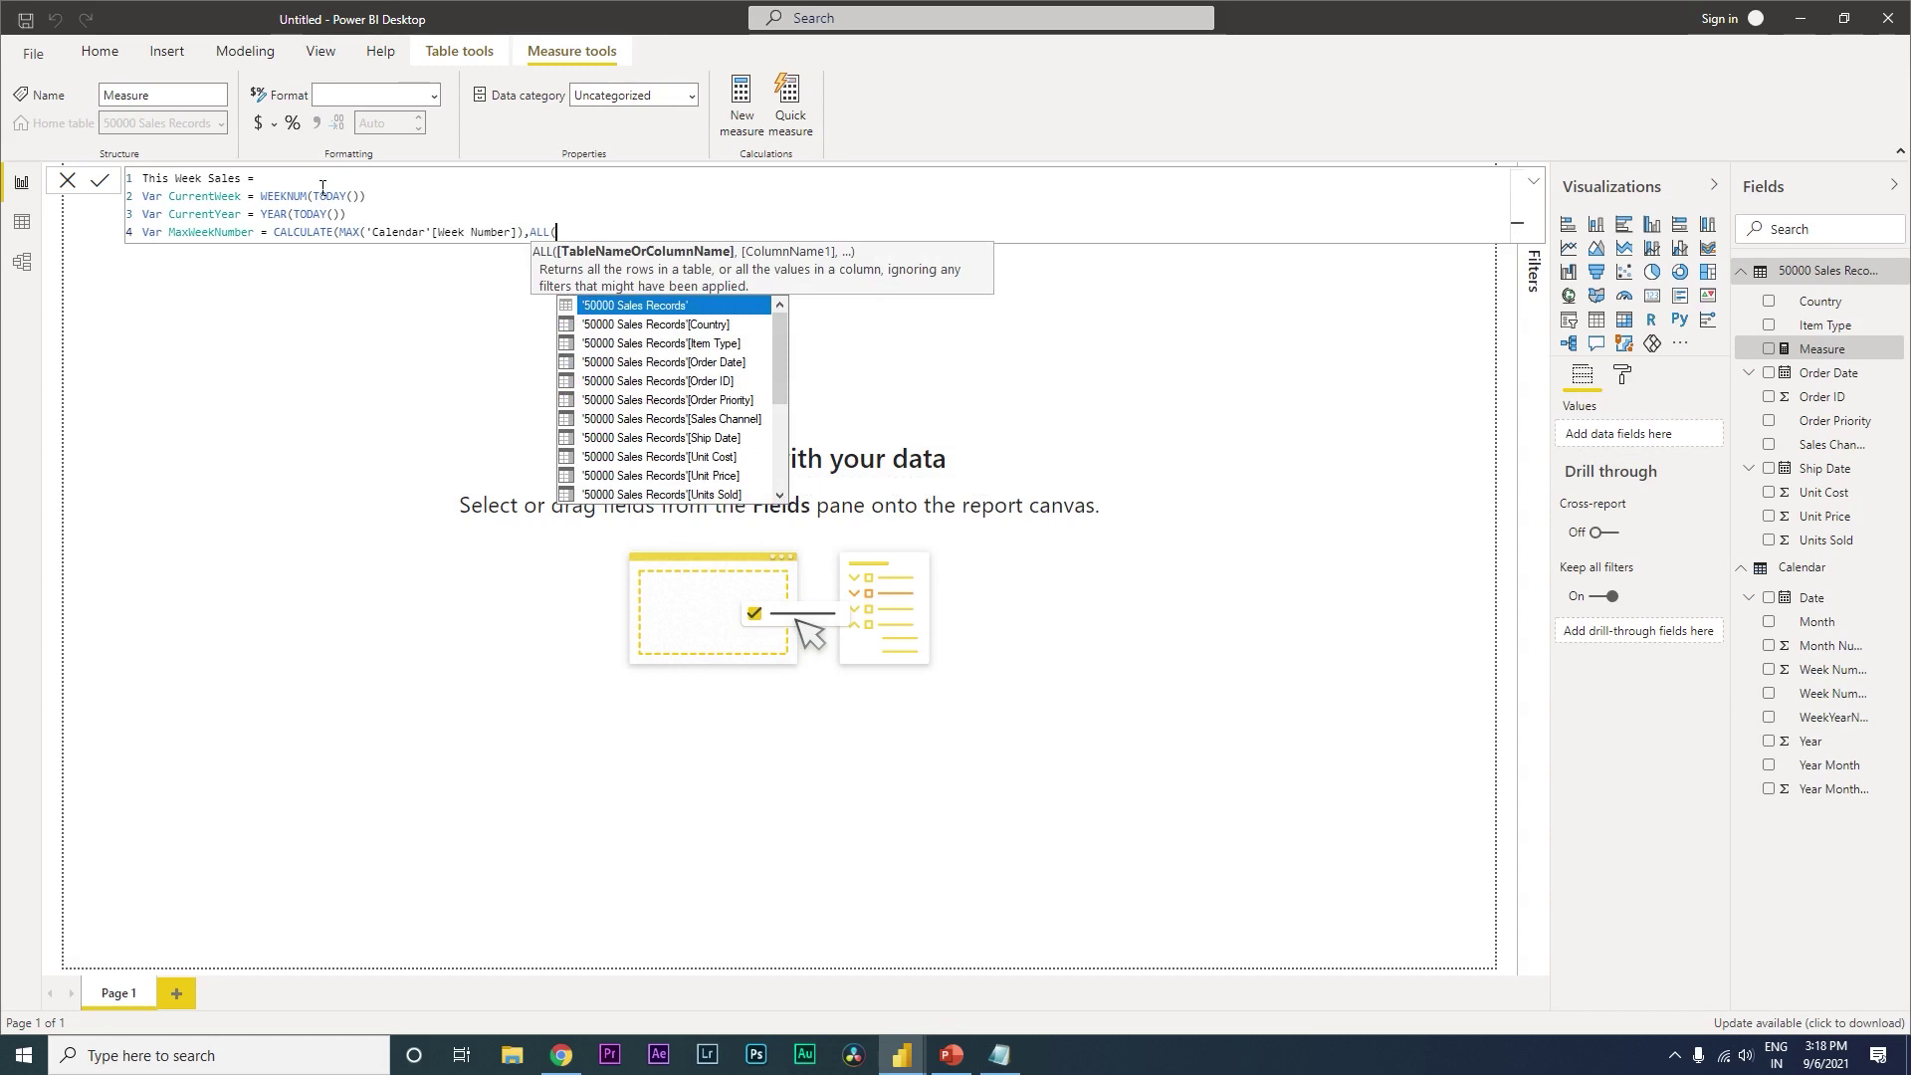
type("'Calendar'")
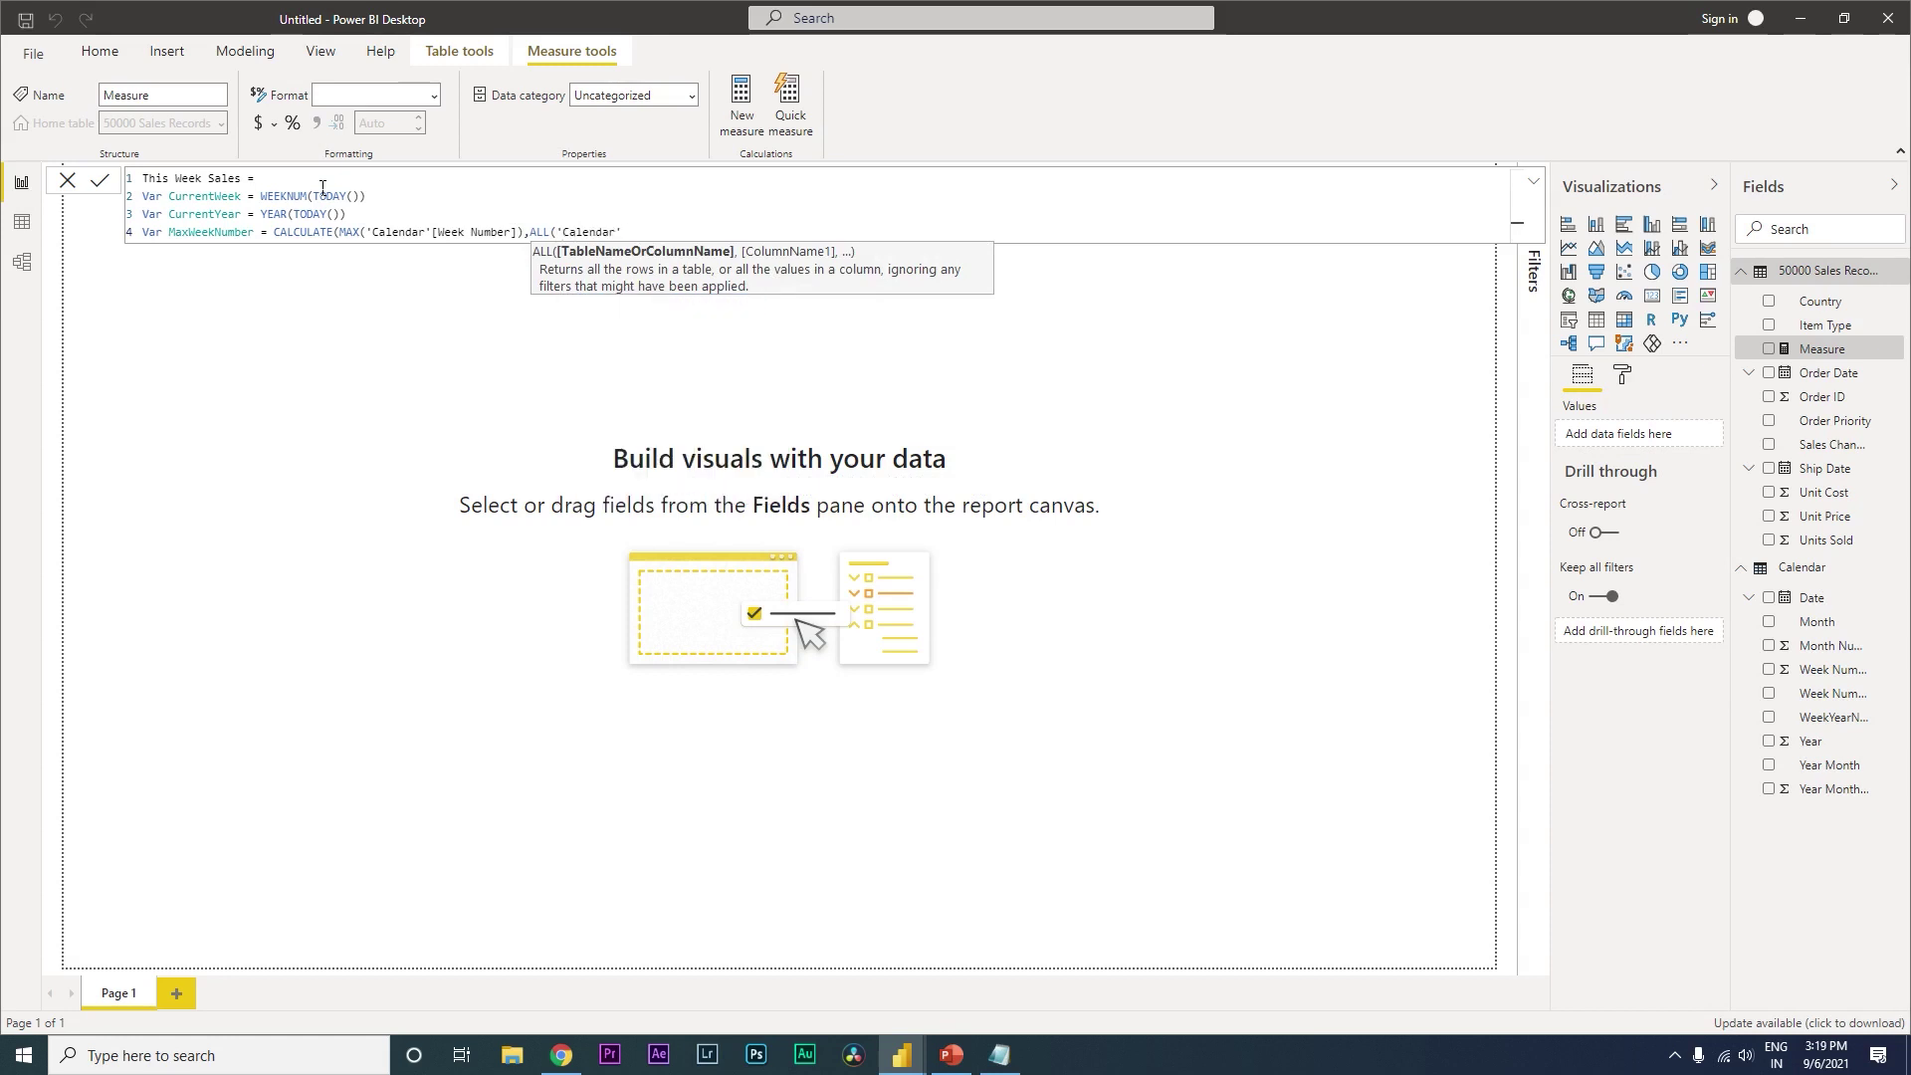
type(")")
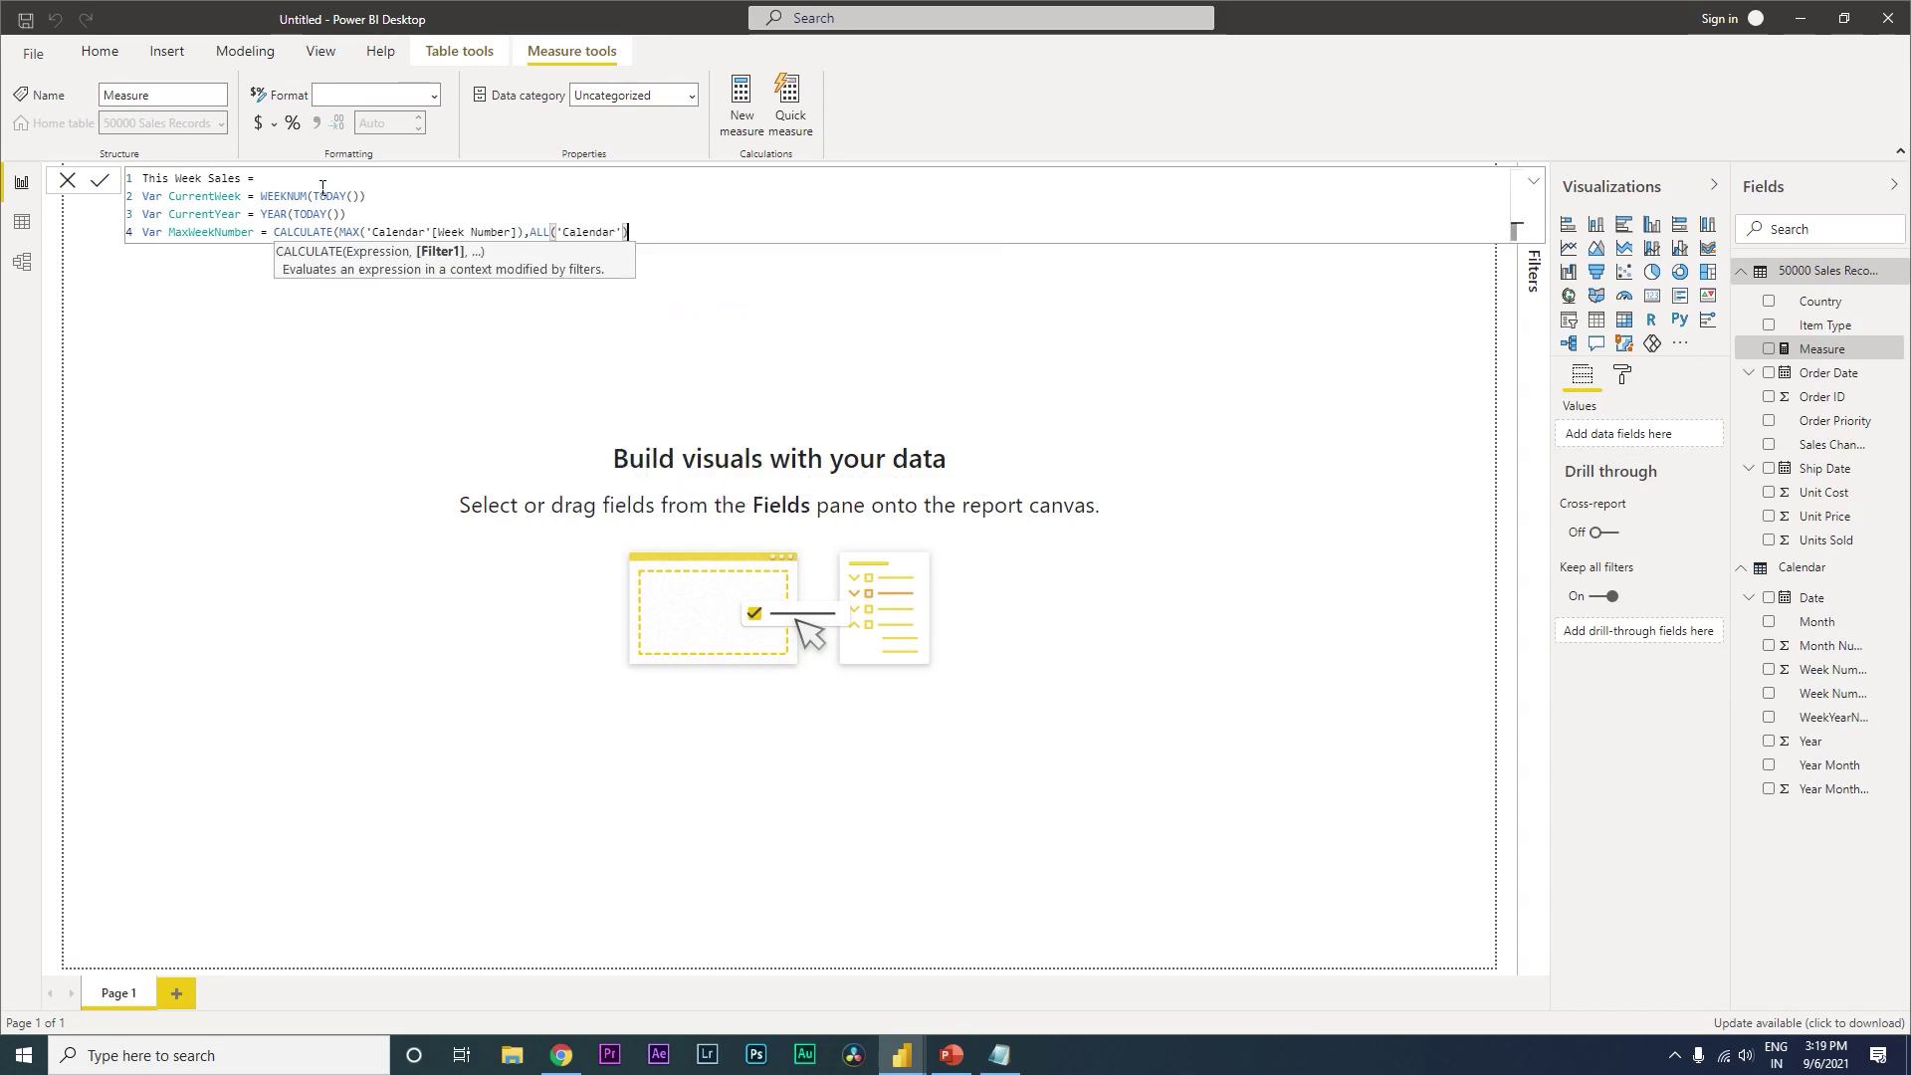
type(")")
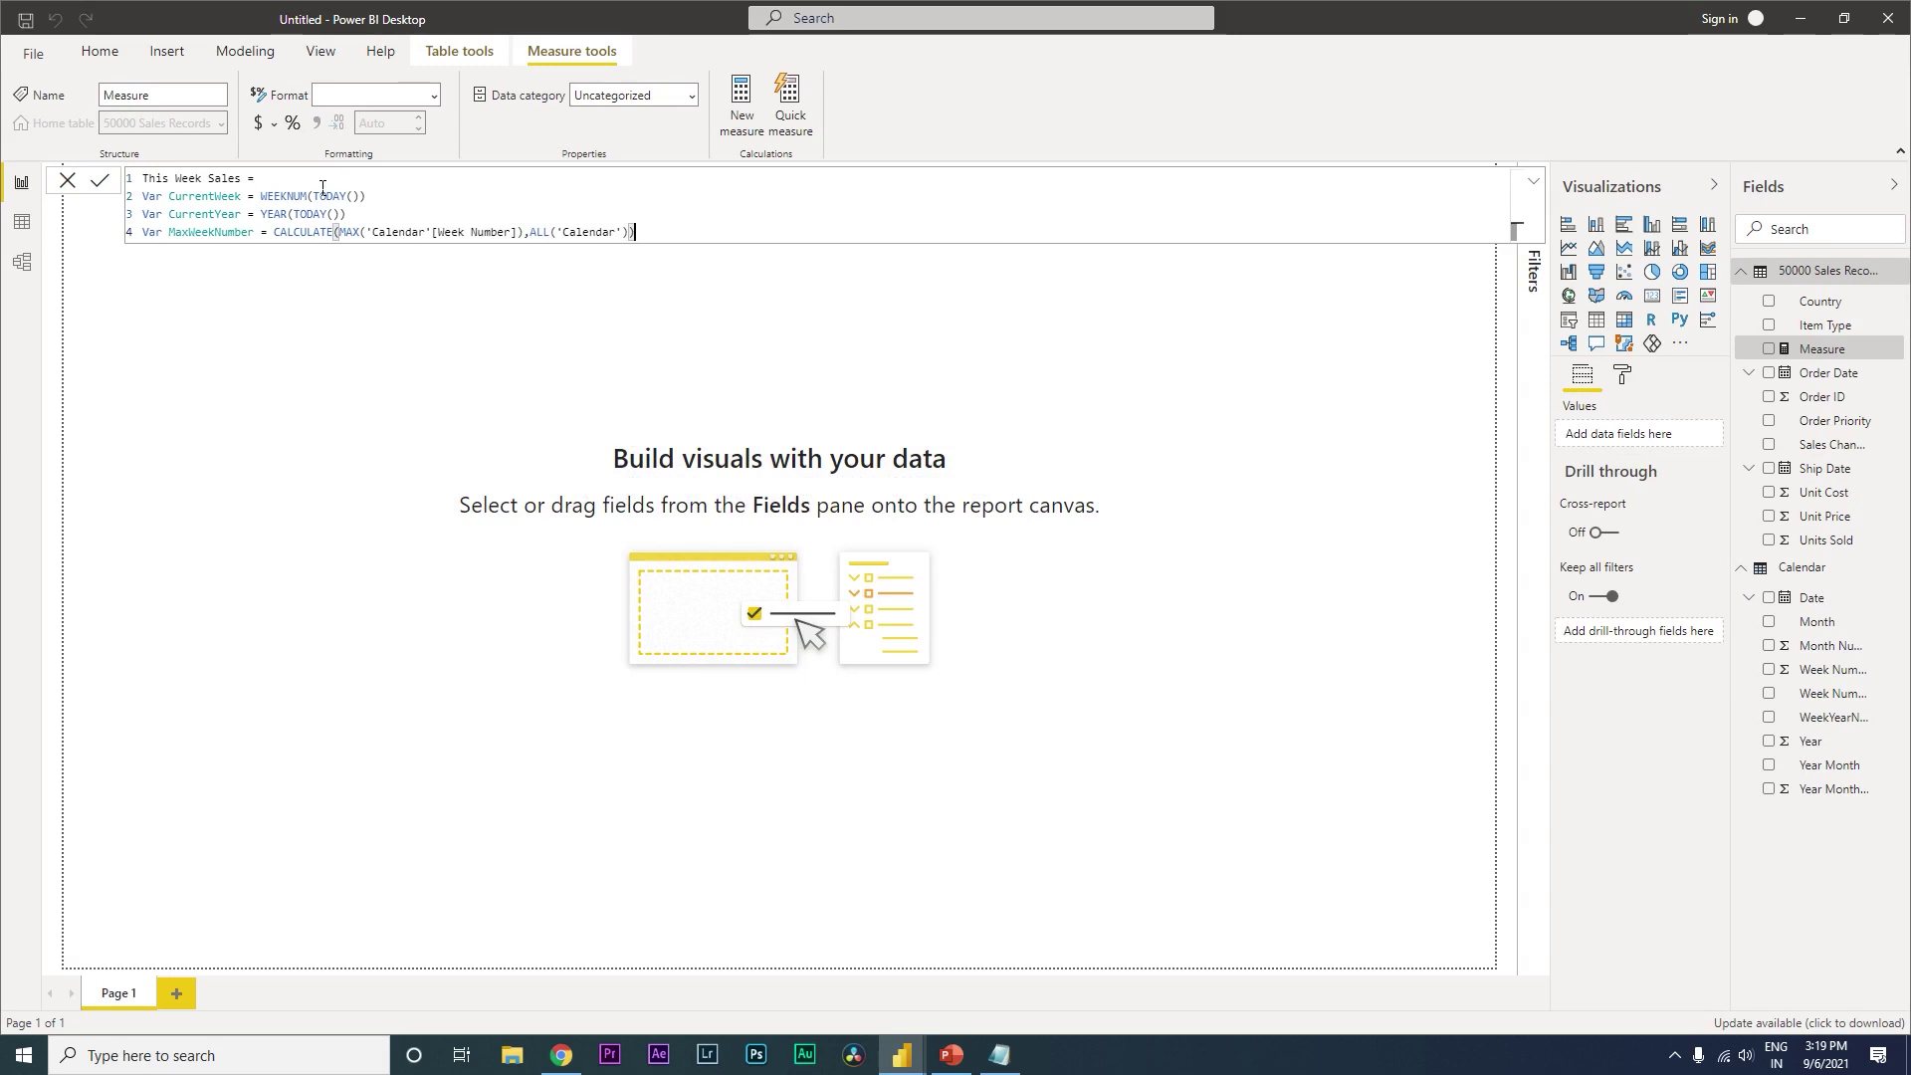
key("Return")
- Add a Return line to the formula and open a SUMX function on the line below it
type("Return")
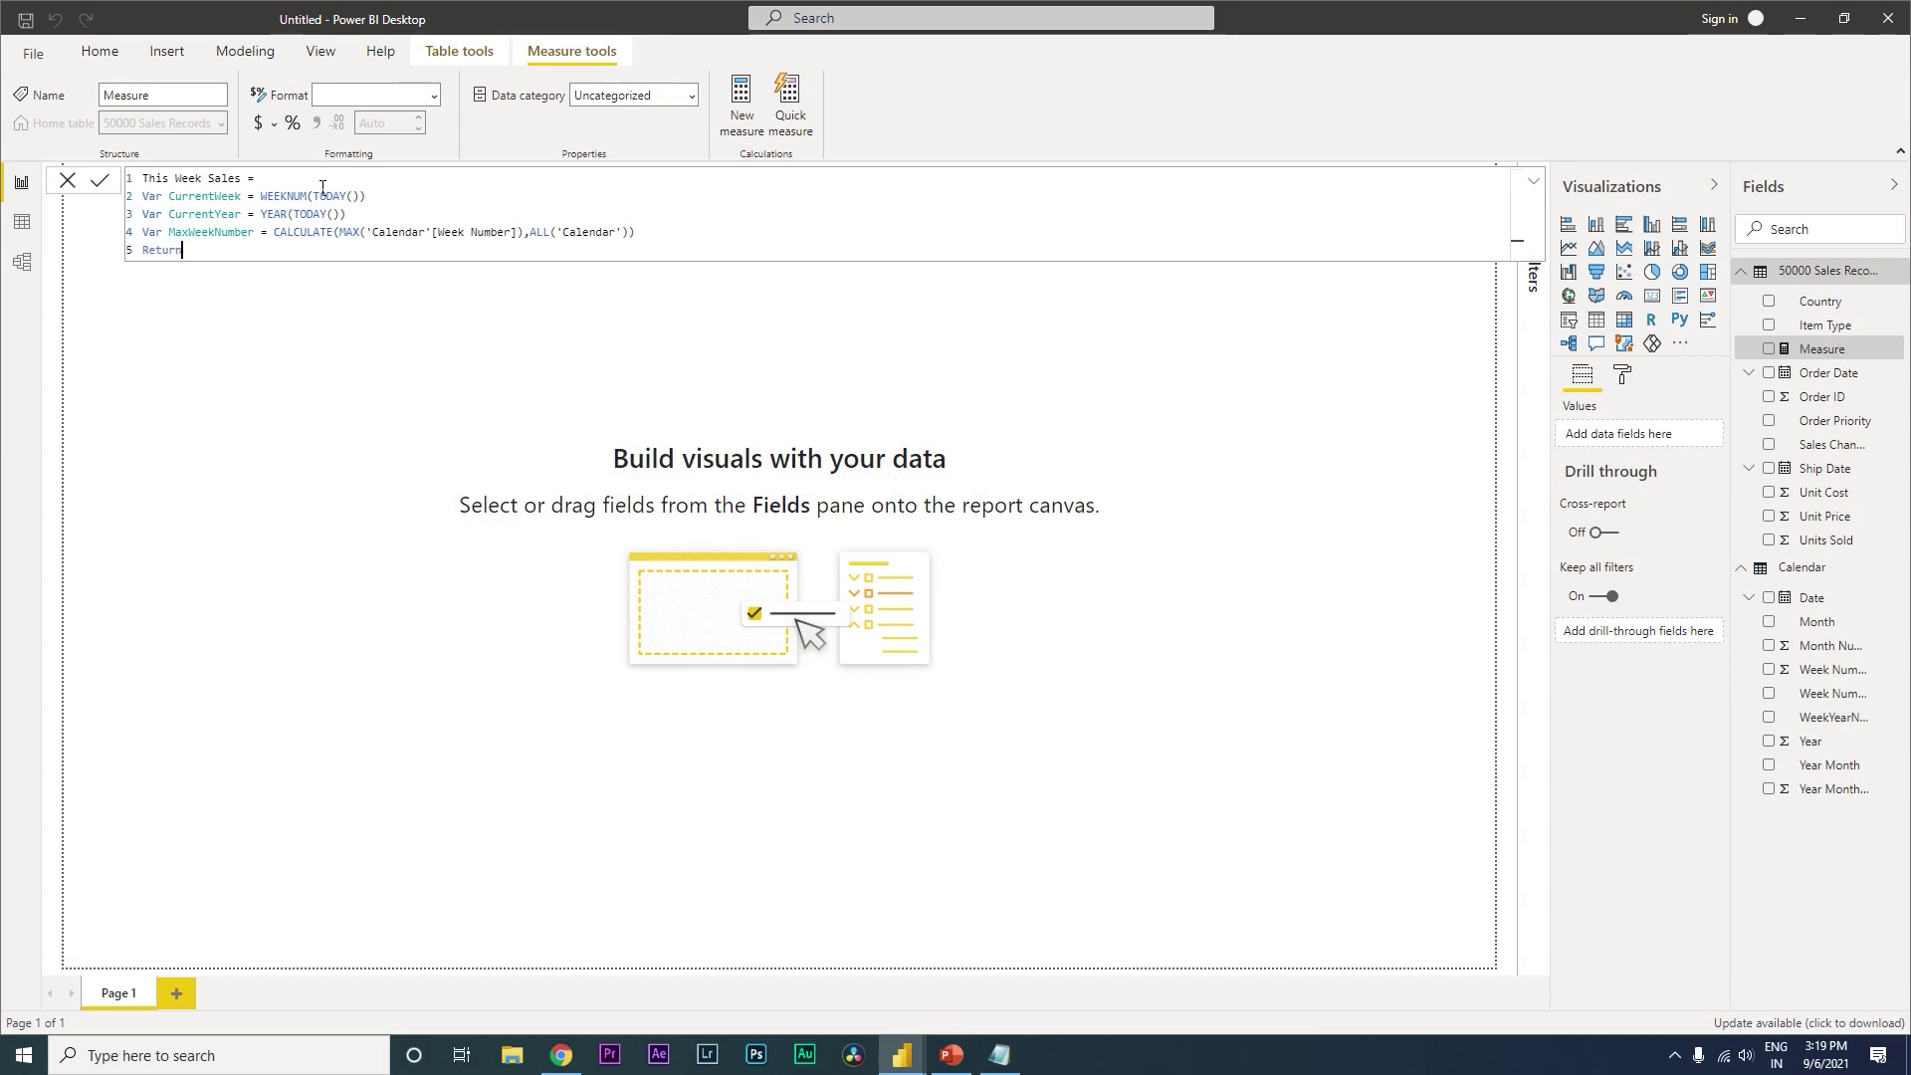
key("Return")
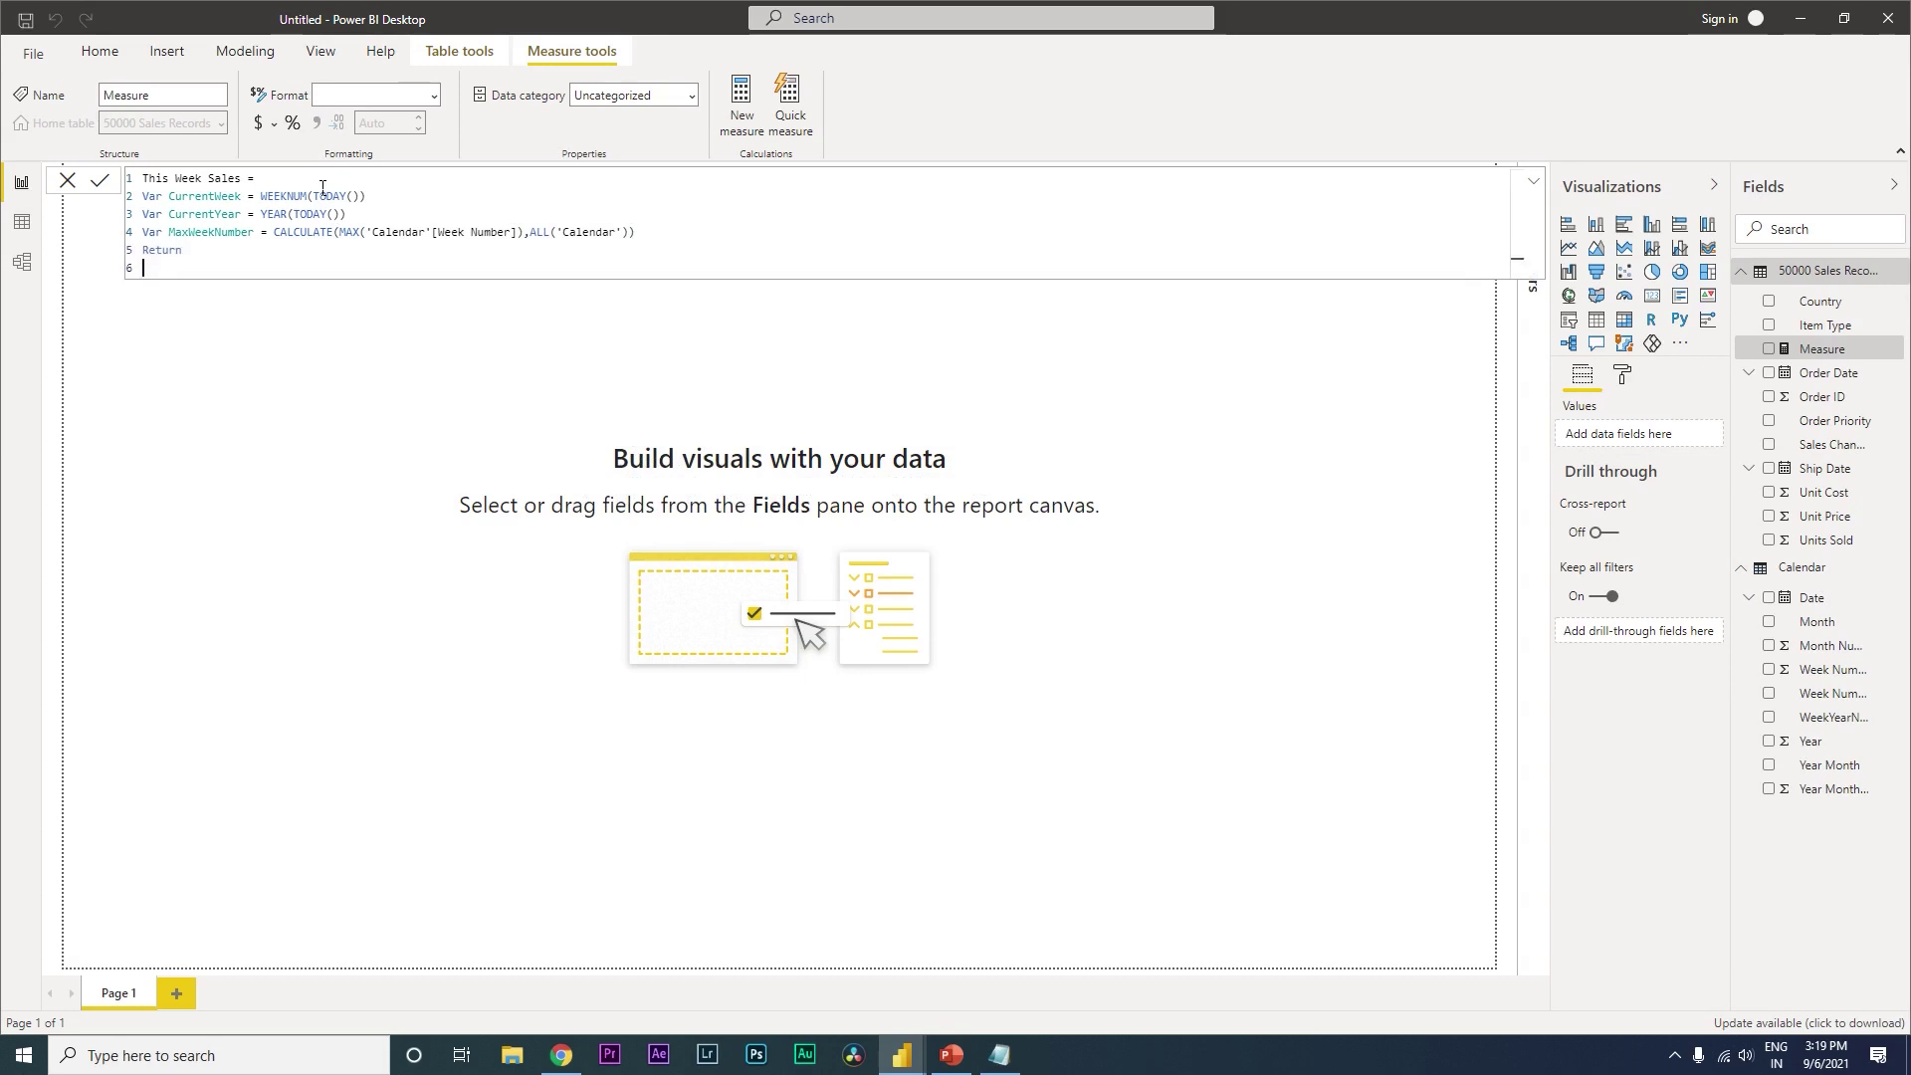
type("Su")
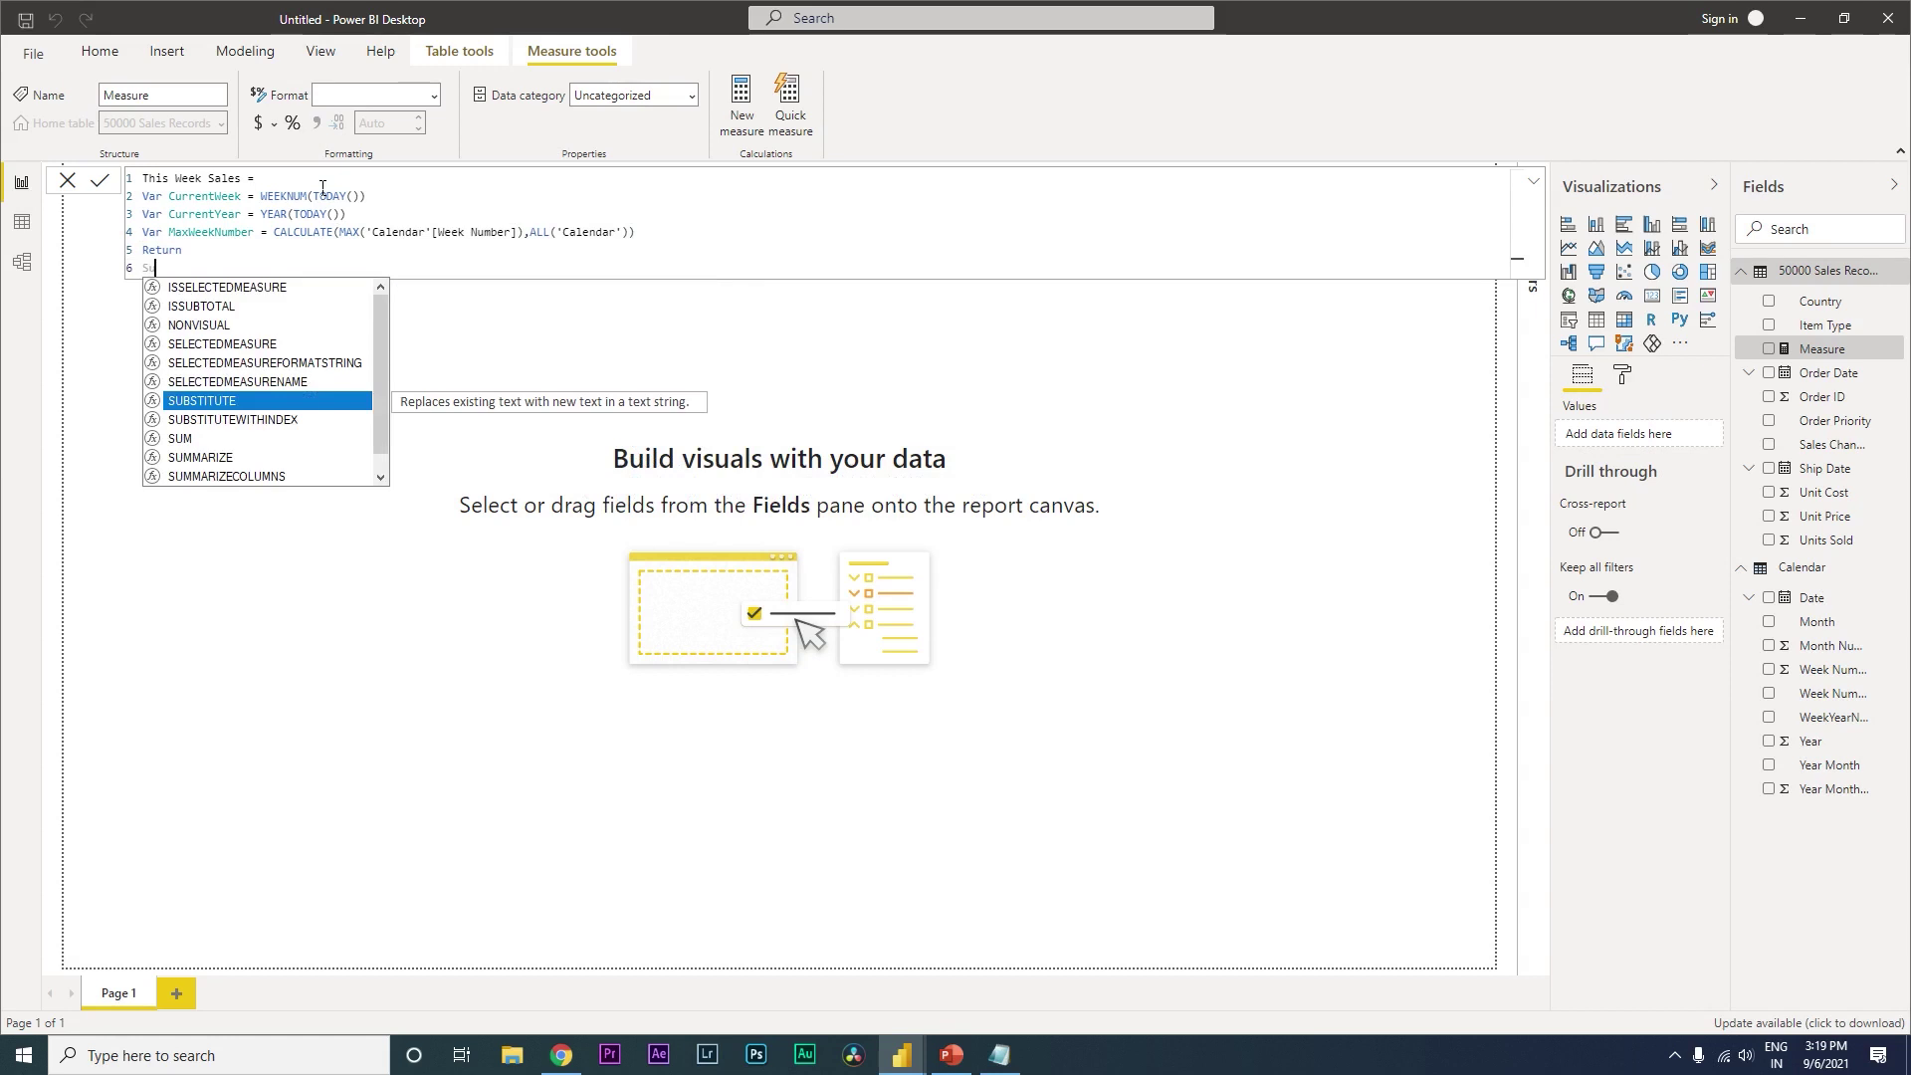
type("mx(")
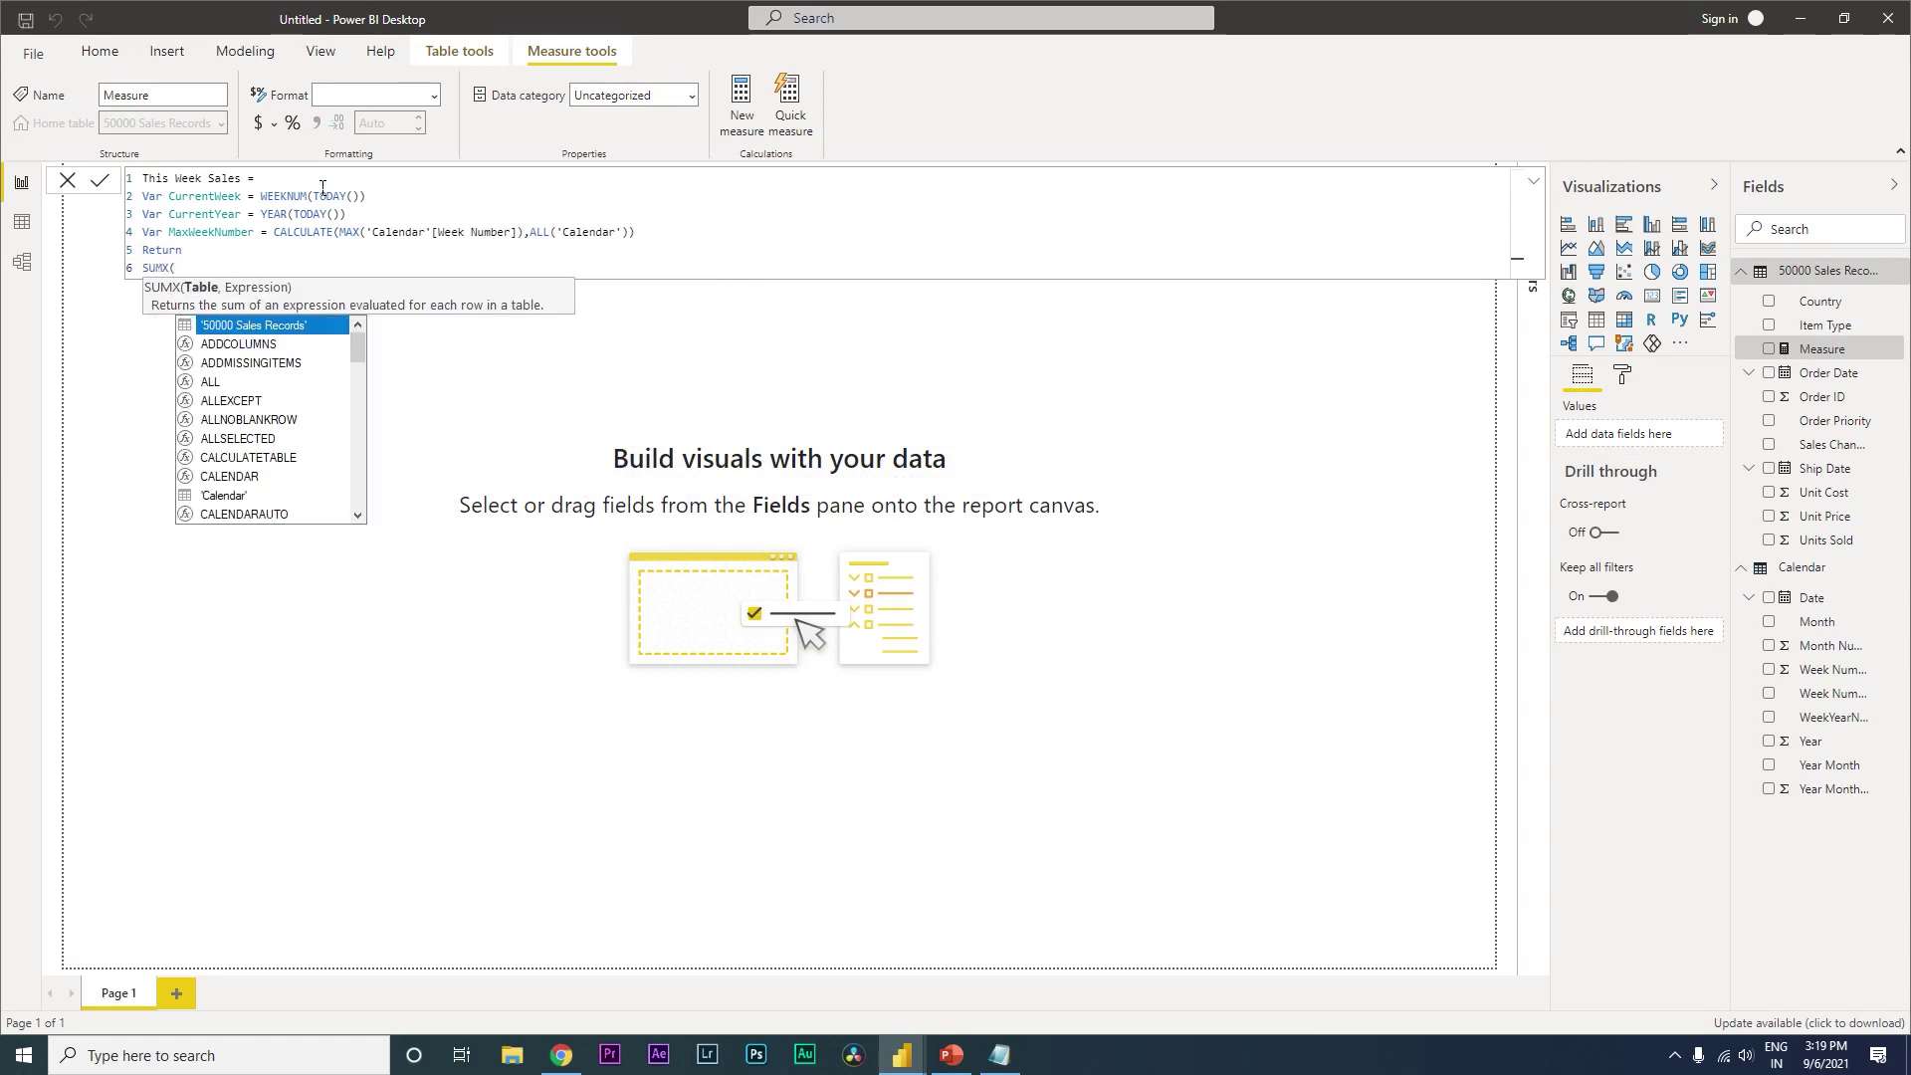
- Enter a FILTER over ALL('Calendar') as the table argument of SUMX, ready for its filter expression
type("File")
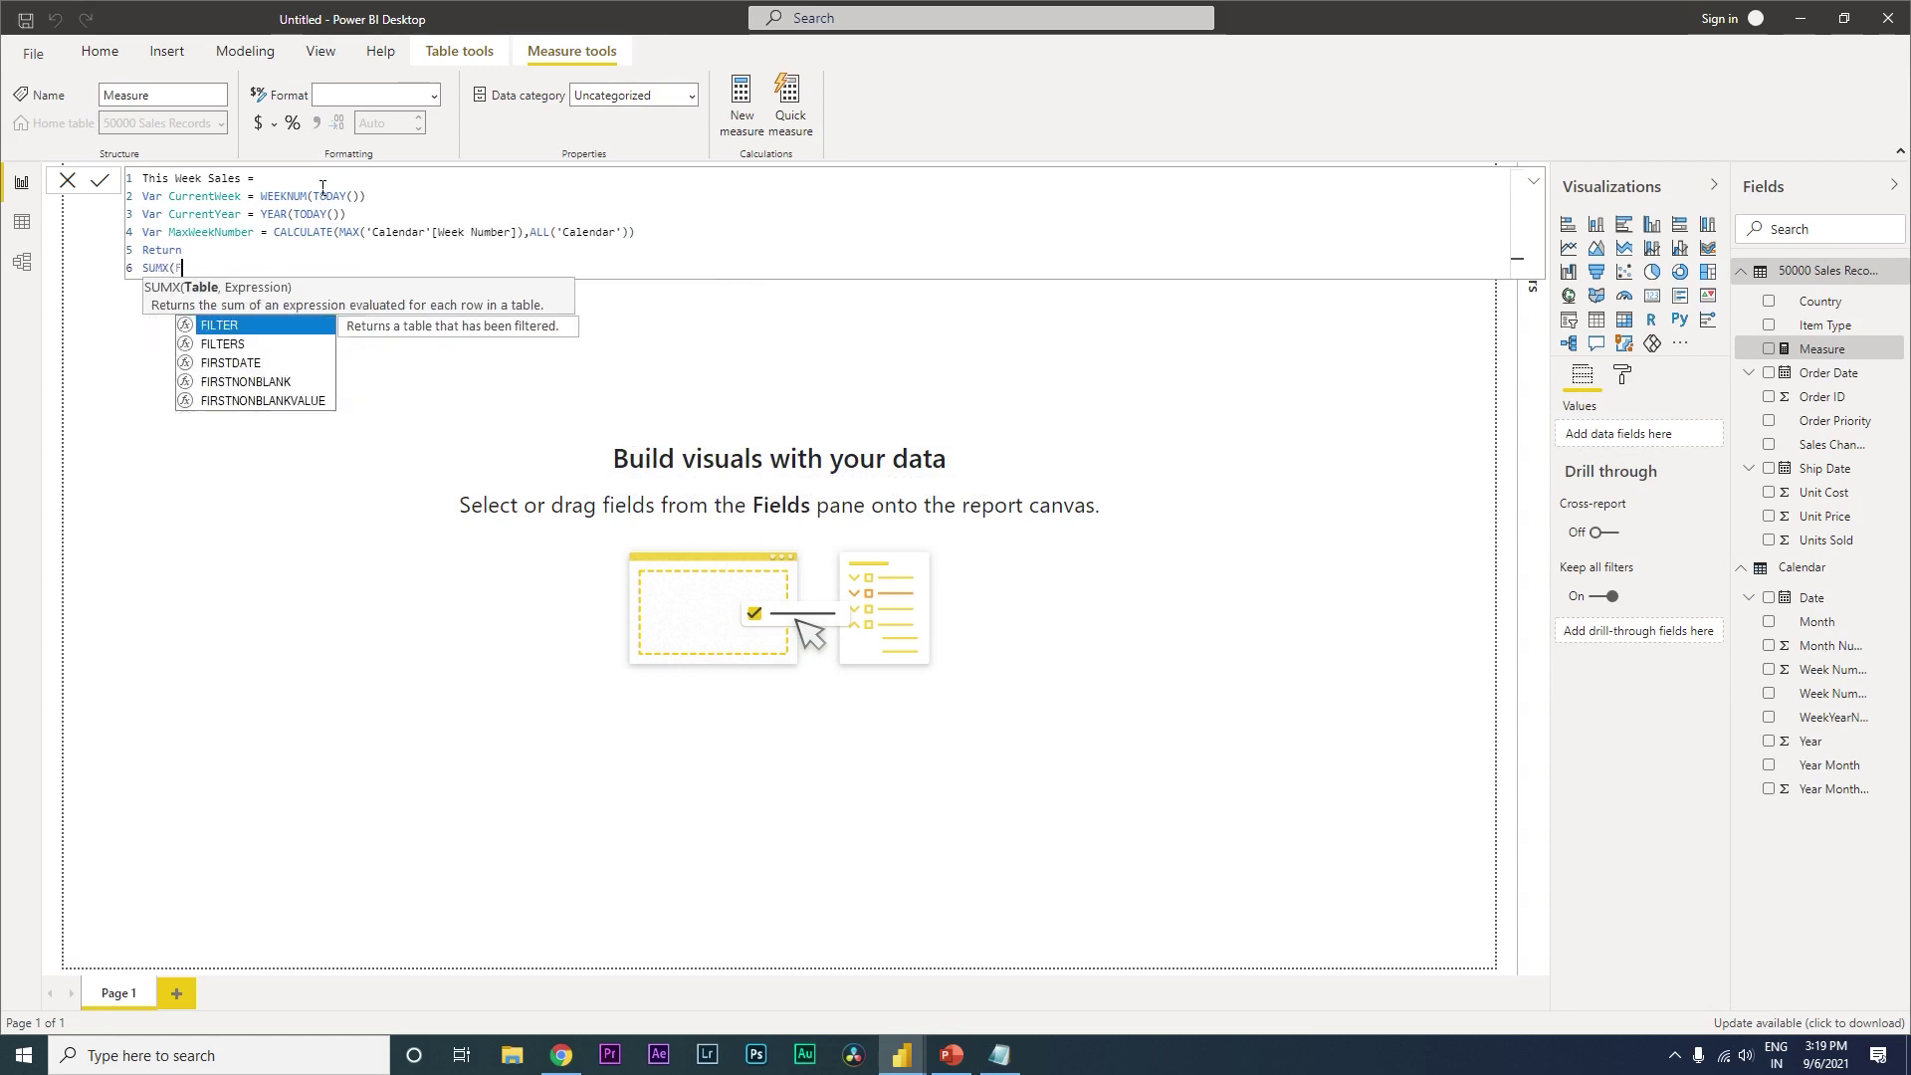
key("BackSpace")
key("BackSpace")
key("BackSpace")
key("BackSpace")
type("t")
key("Tab")
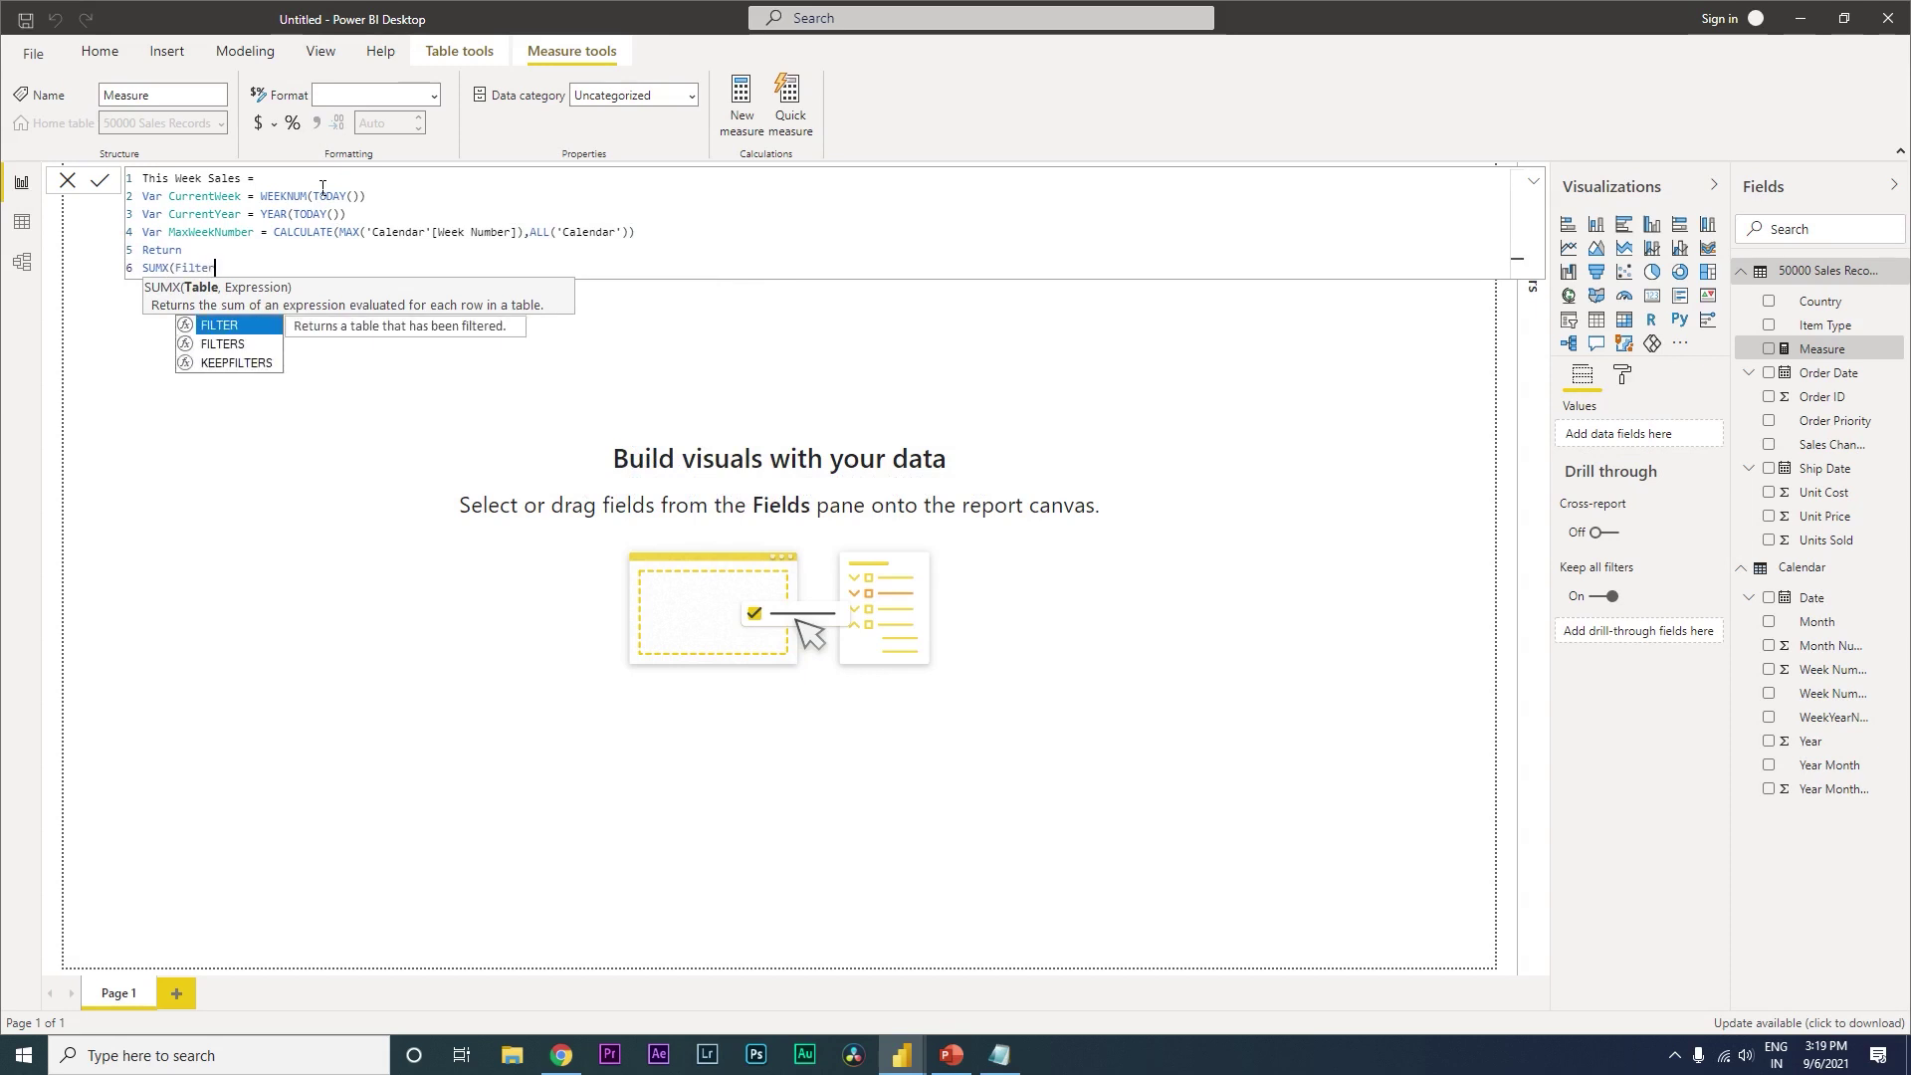
type("(")
type("ALL(")
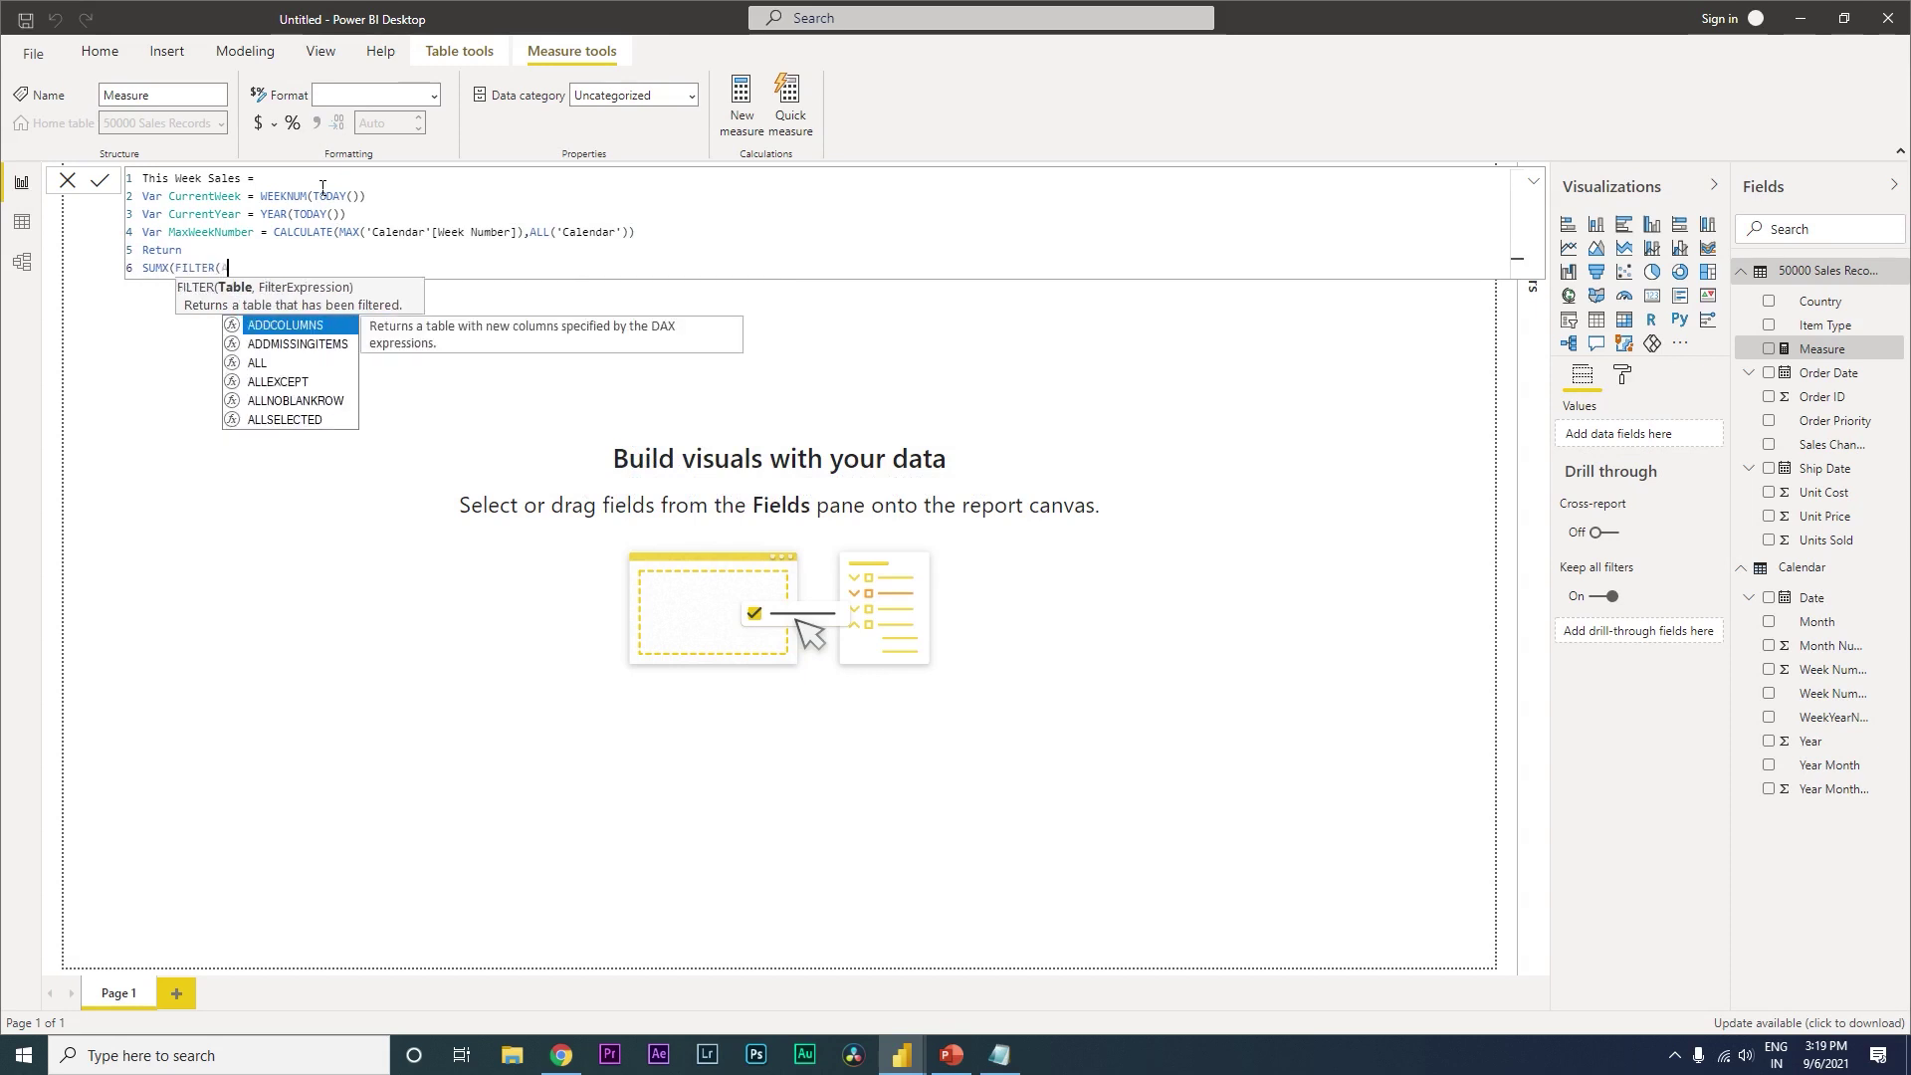
type("'Ca")
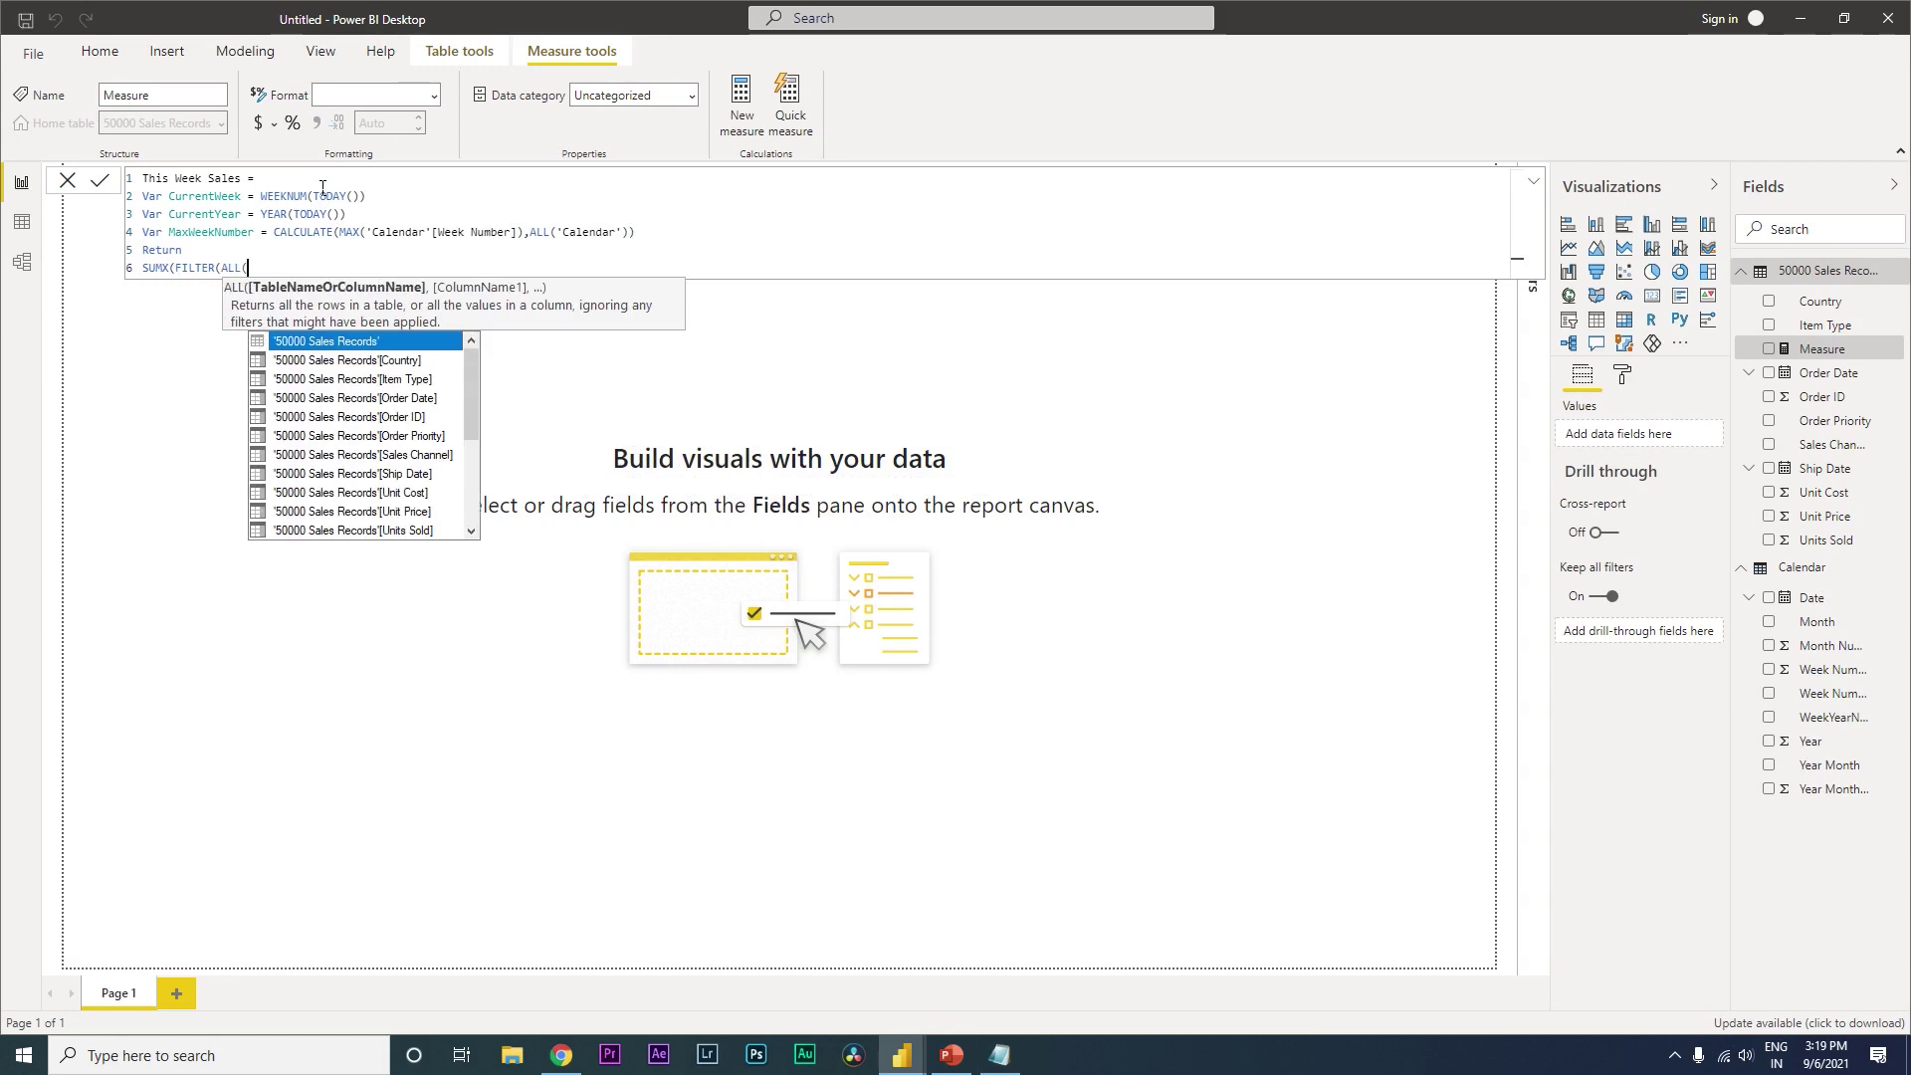
key("Tab")
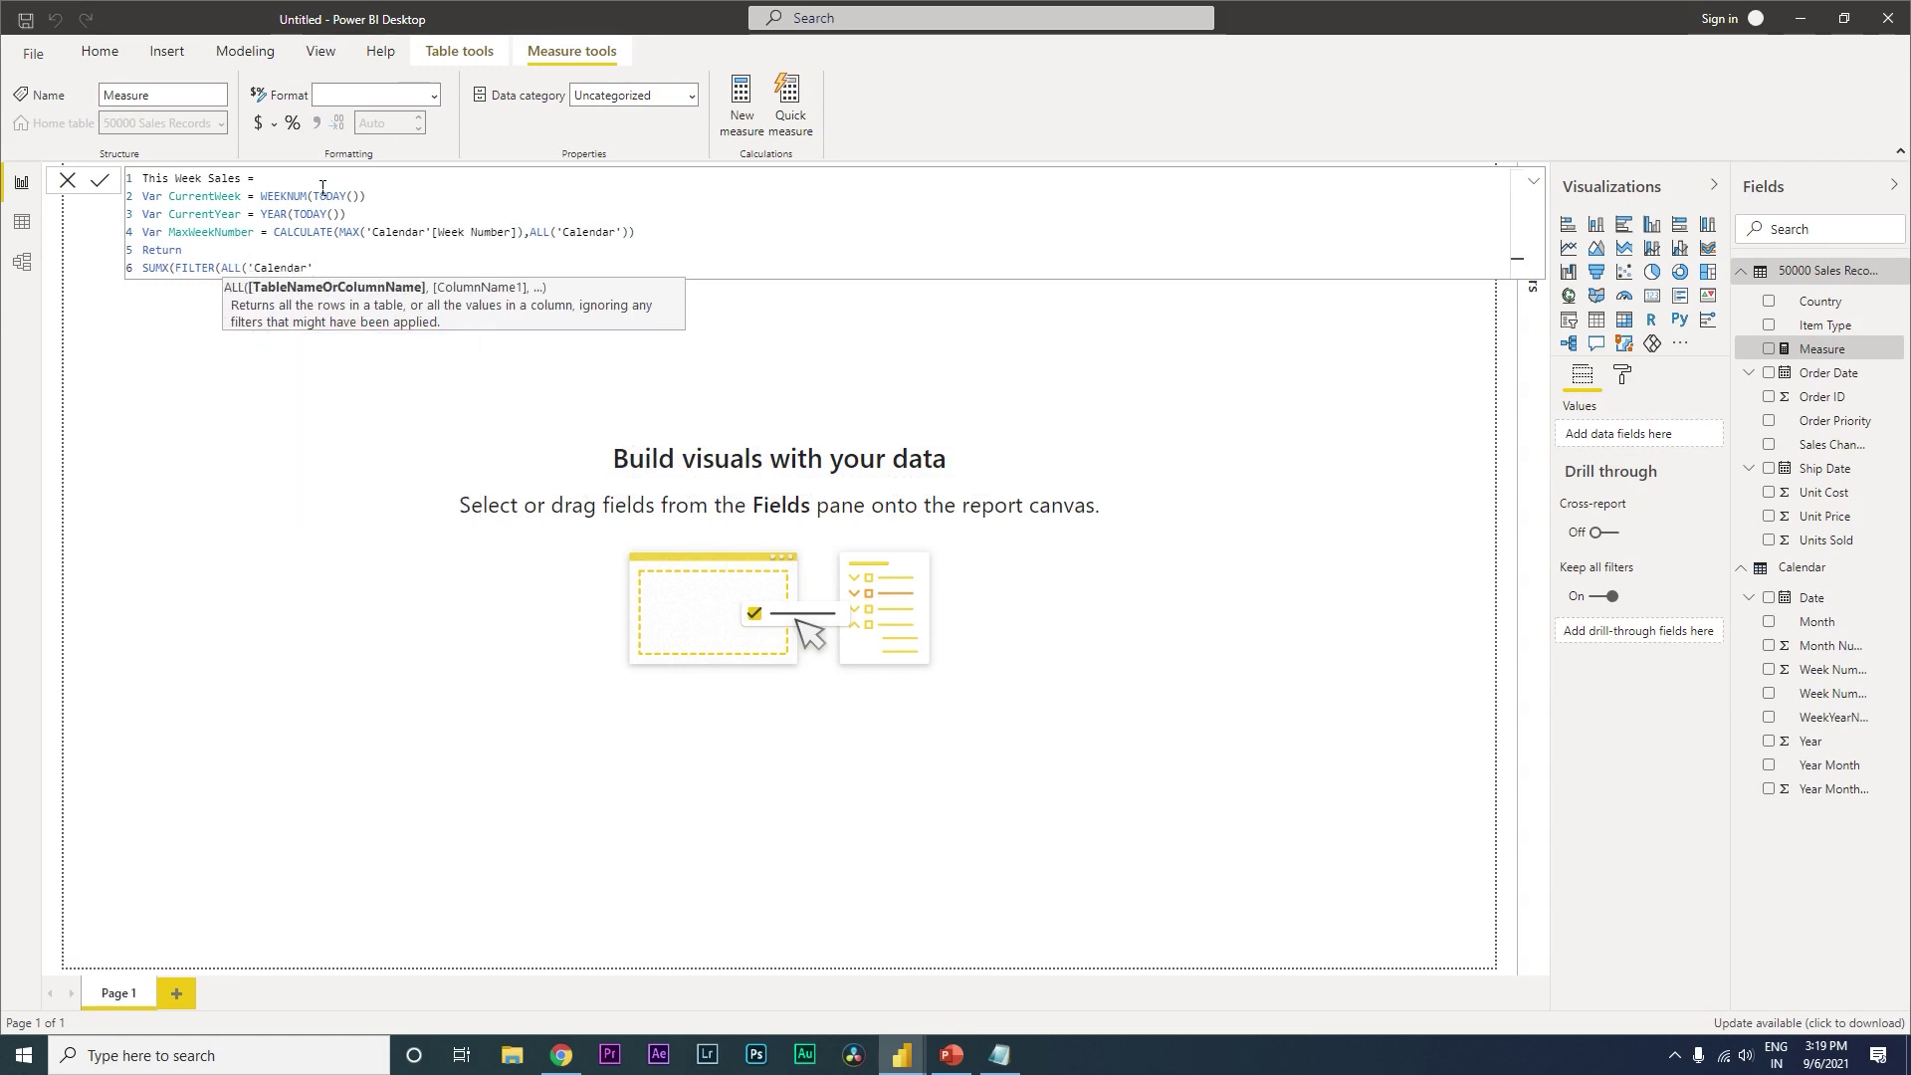
type("),")
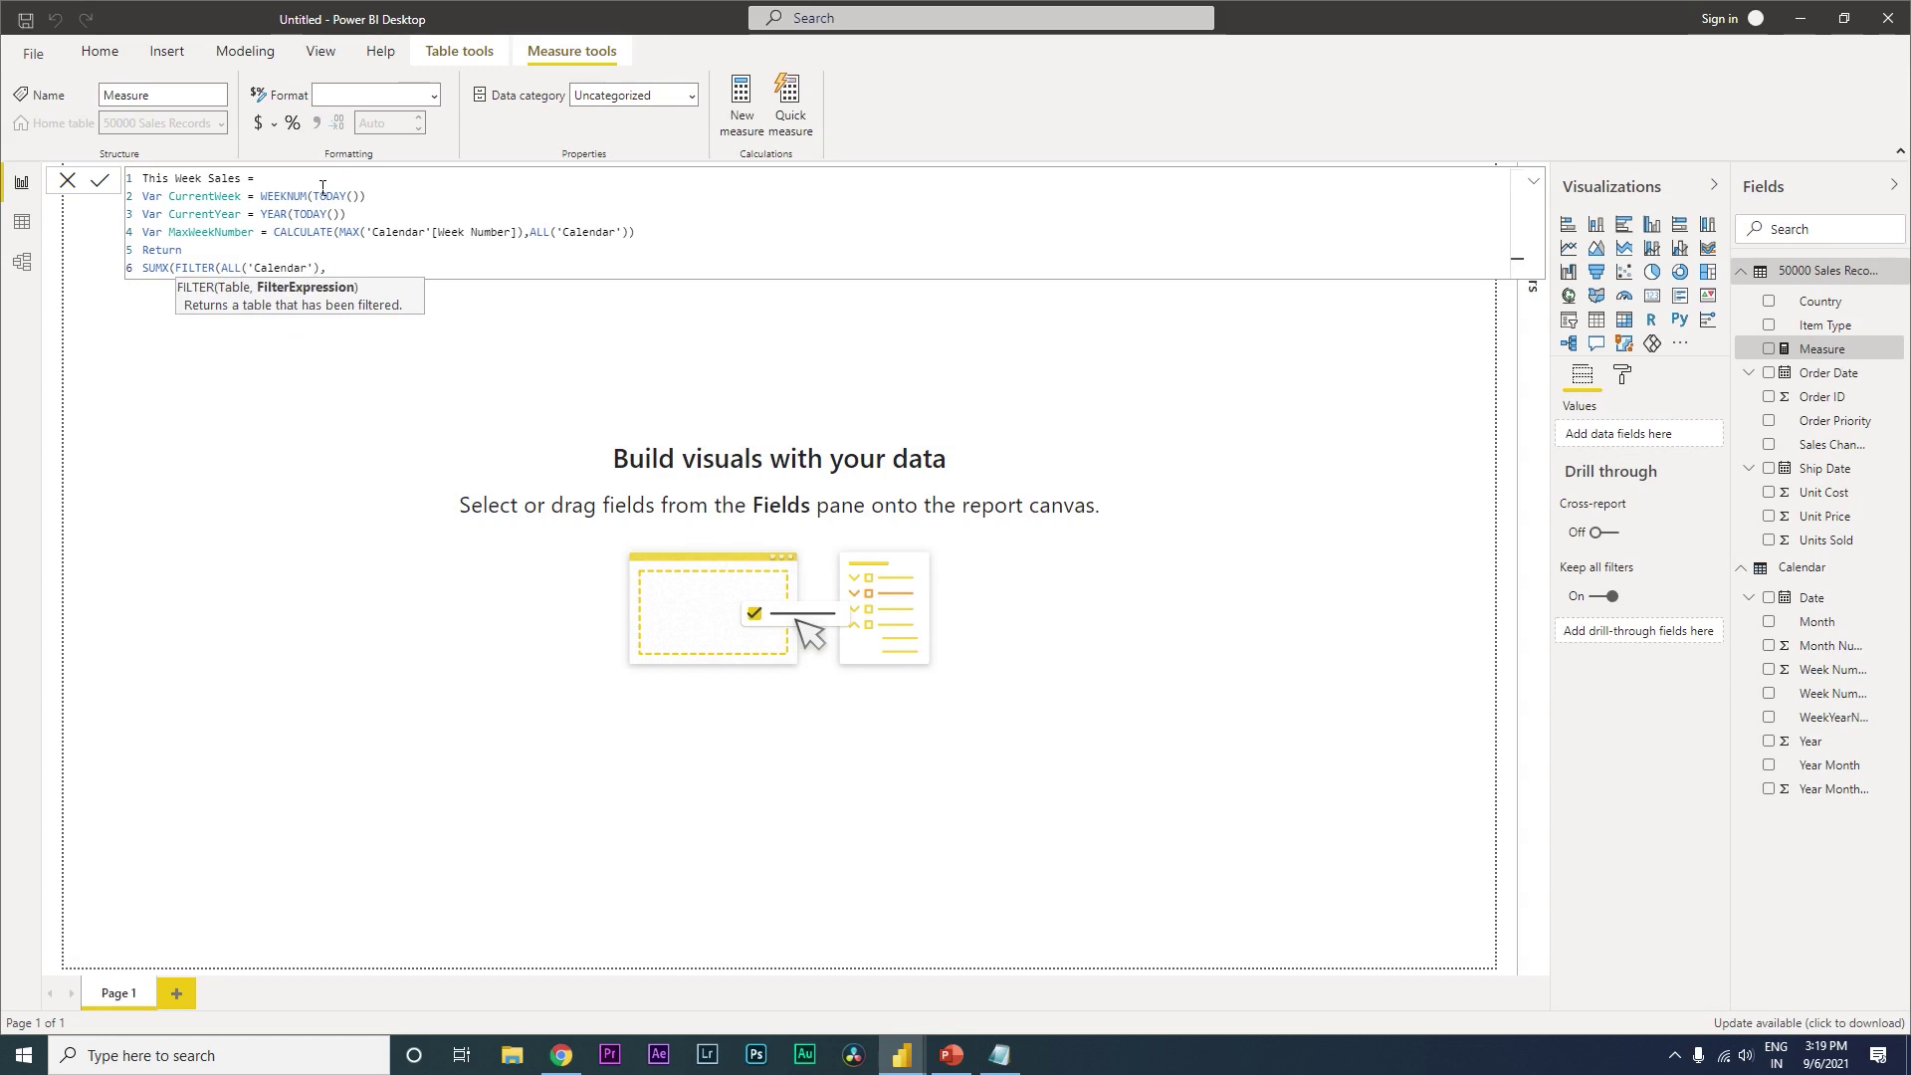
- Start the filter expression with an IF whose logical test is CurrentWeek=1, ready for the result-if-true argument
type("IF(")
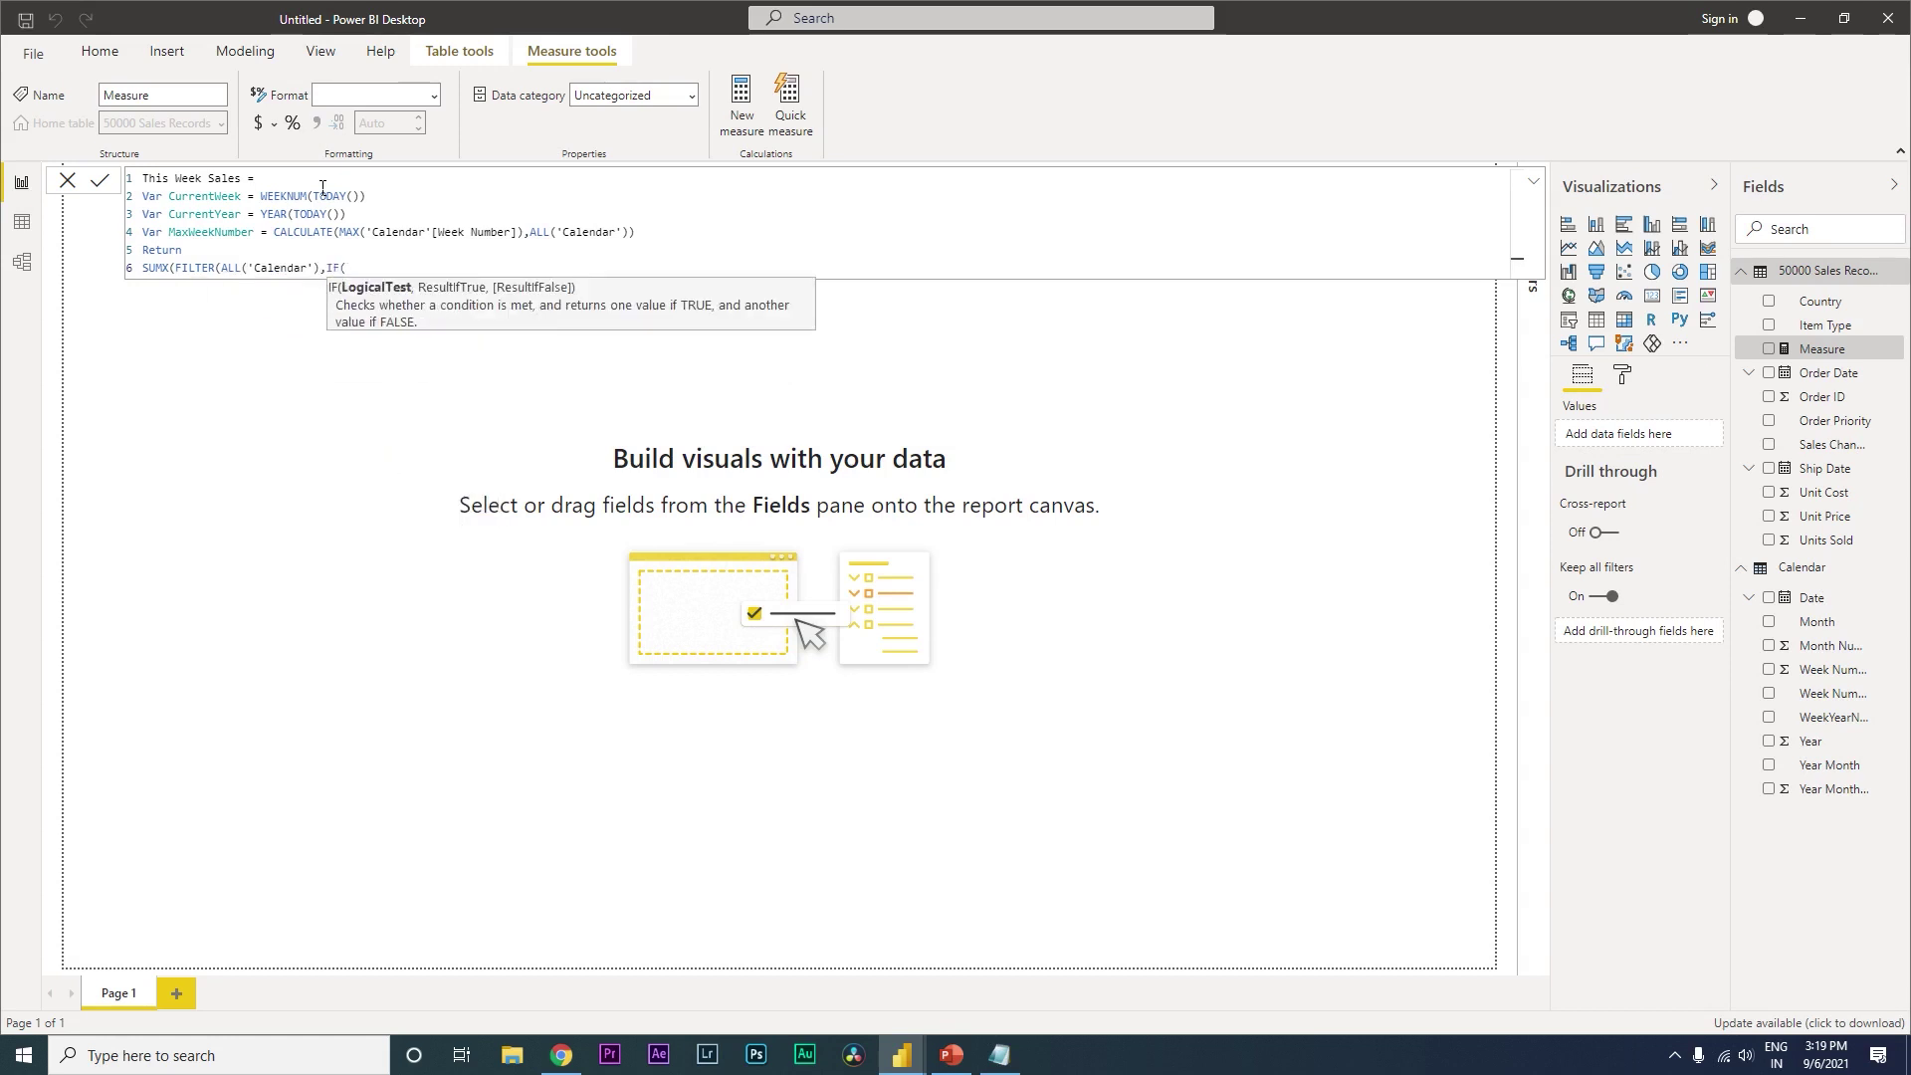
type("C")
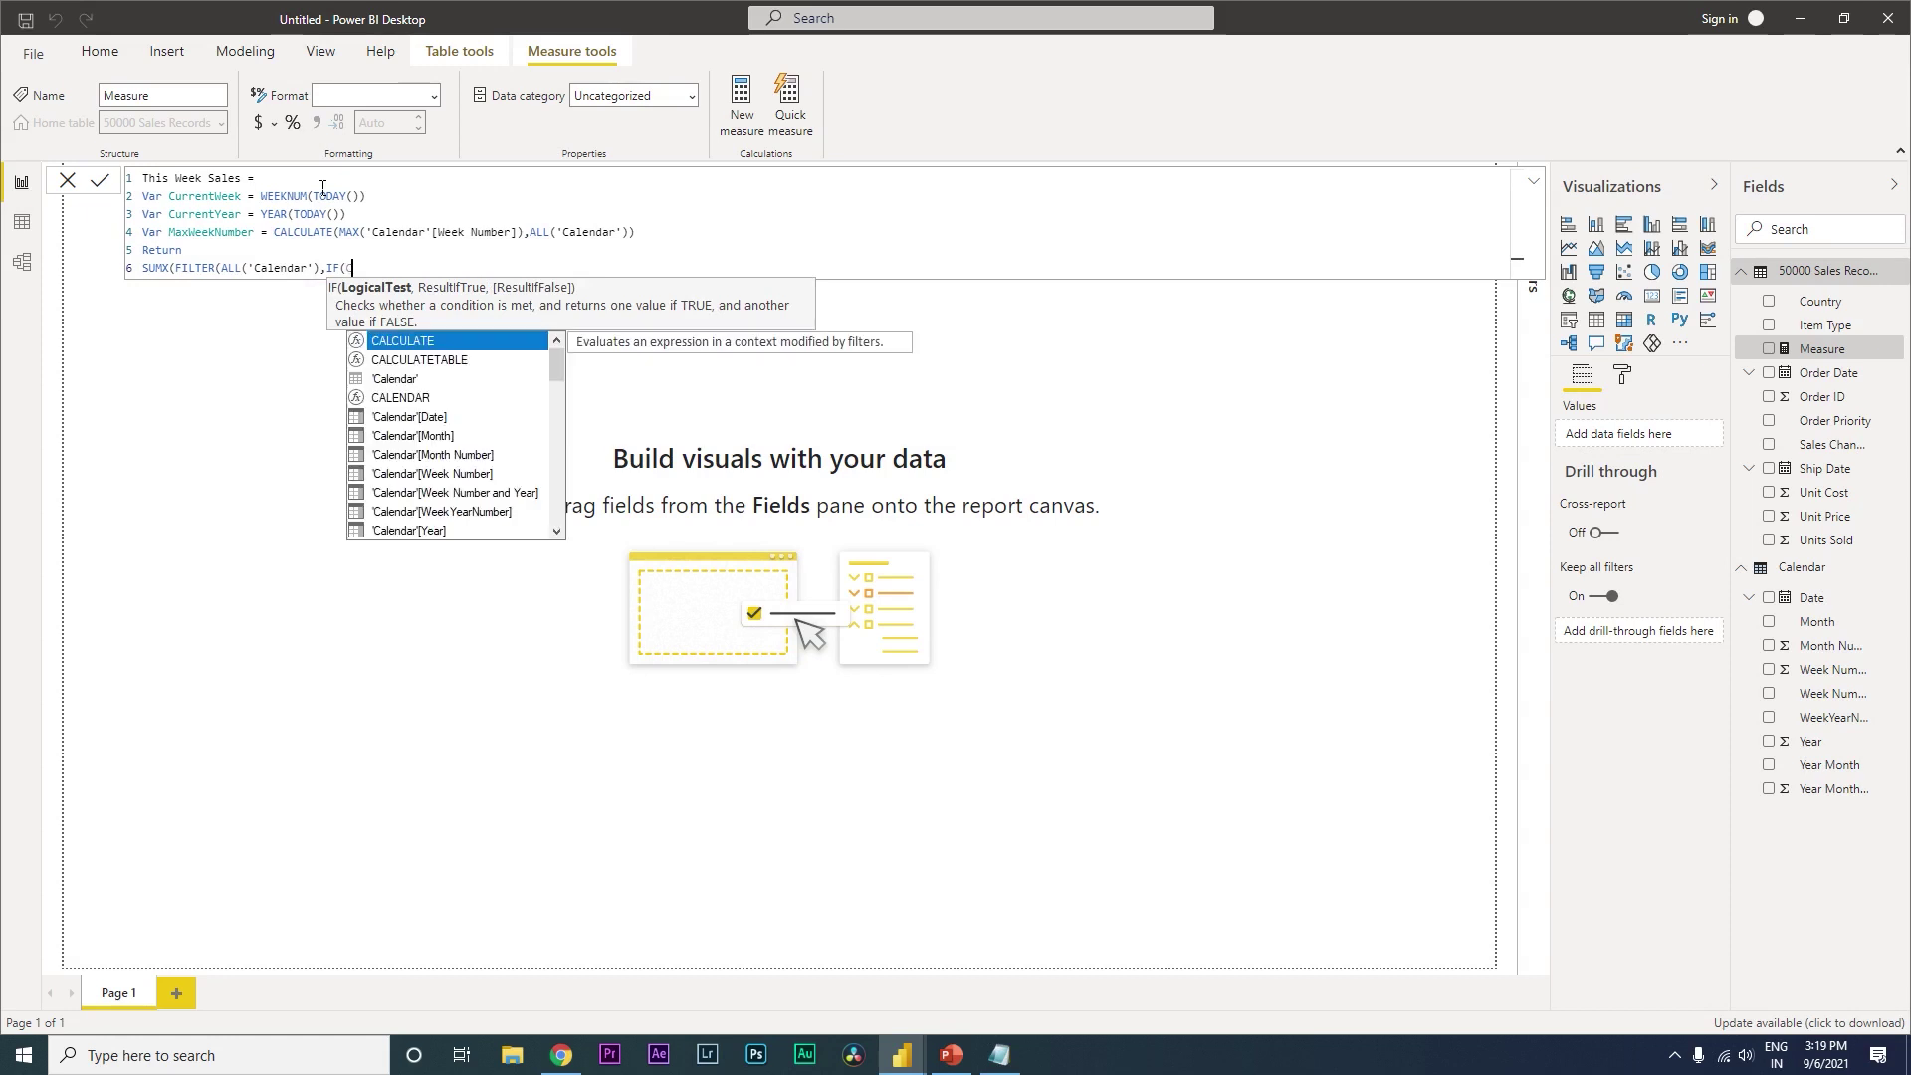
type("u")
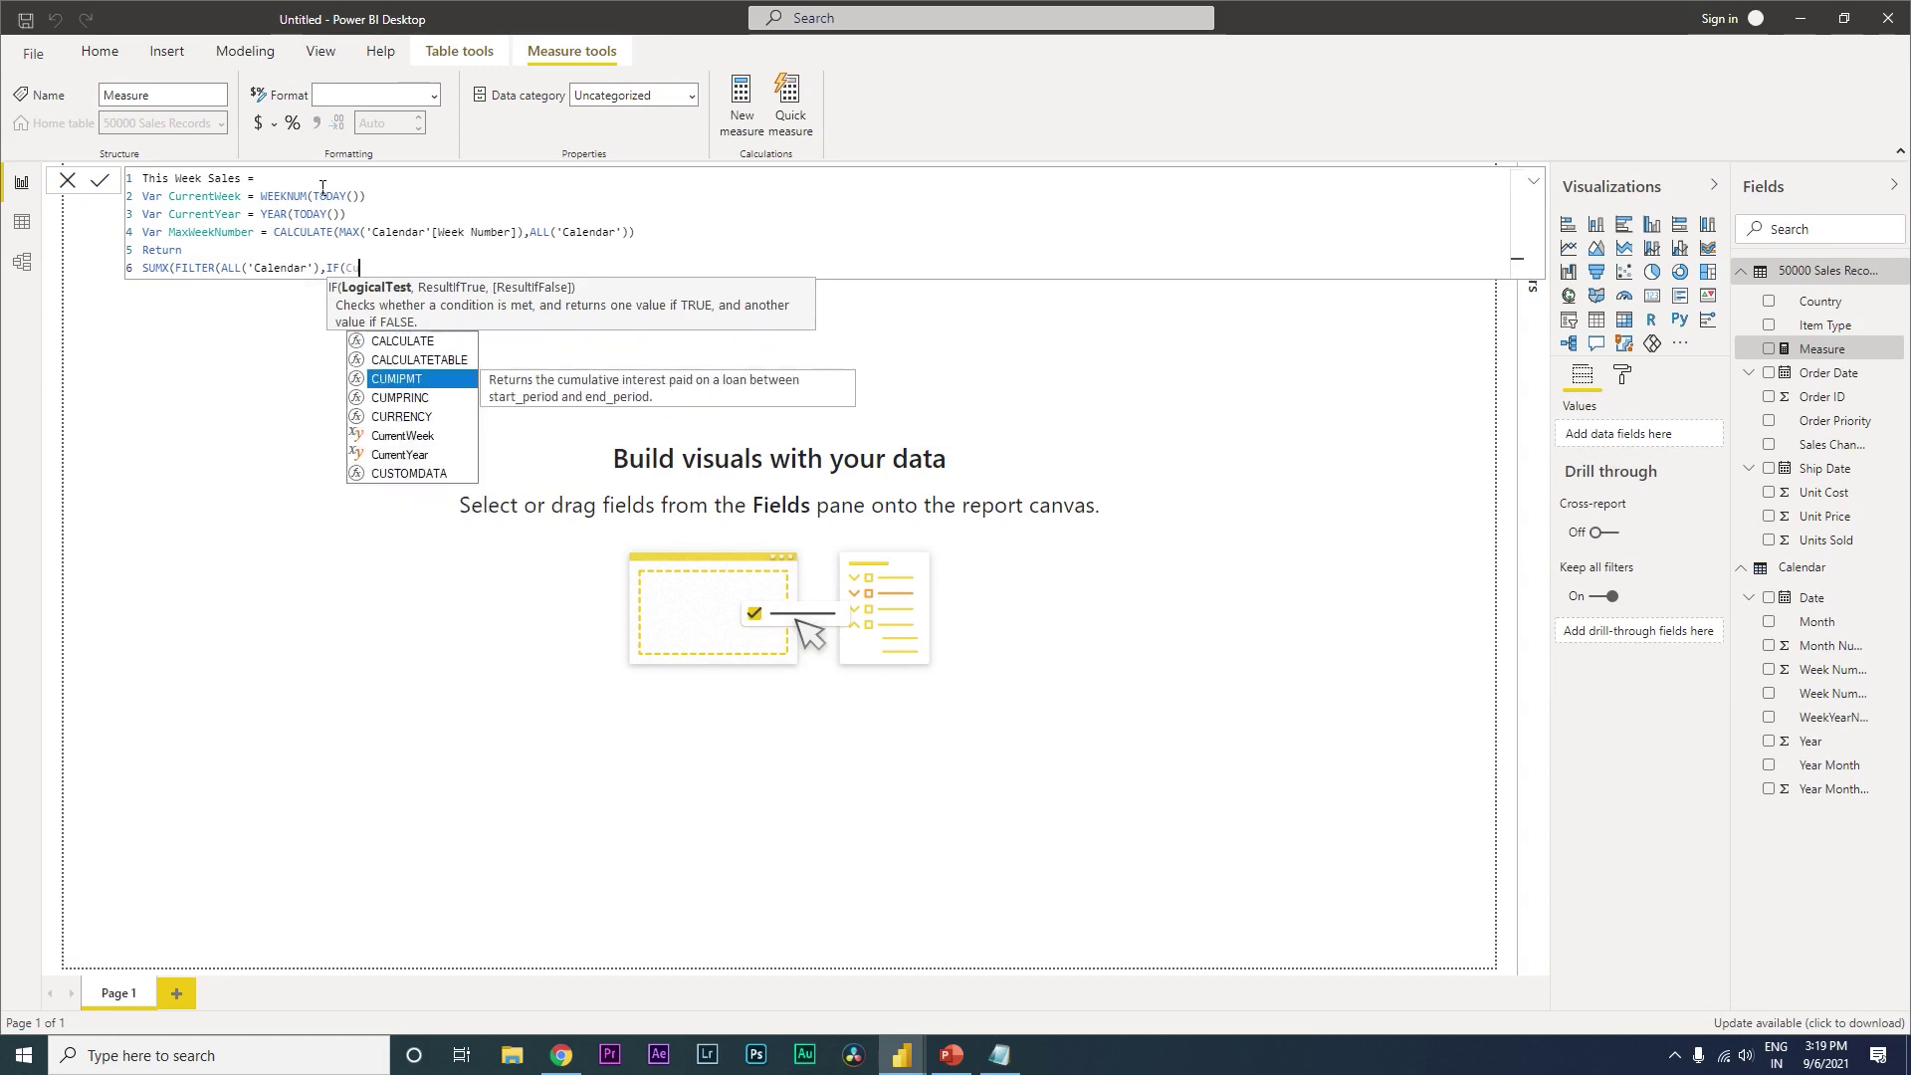
type("r")
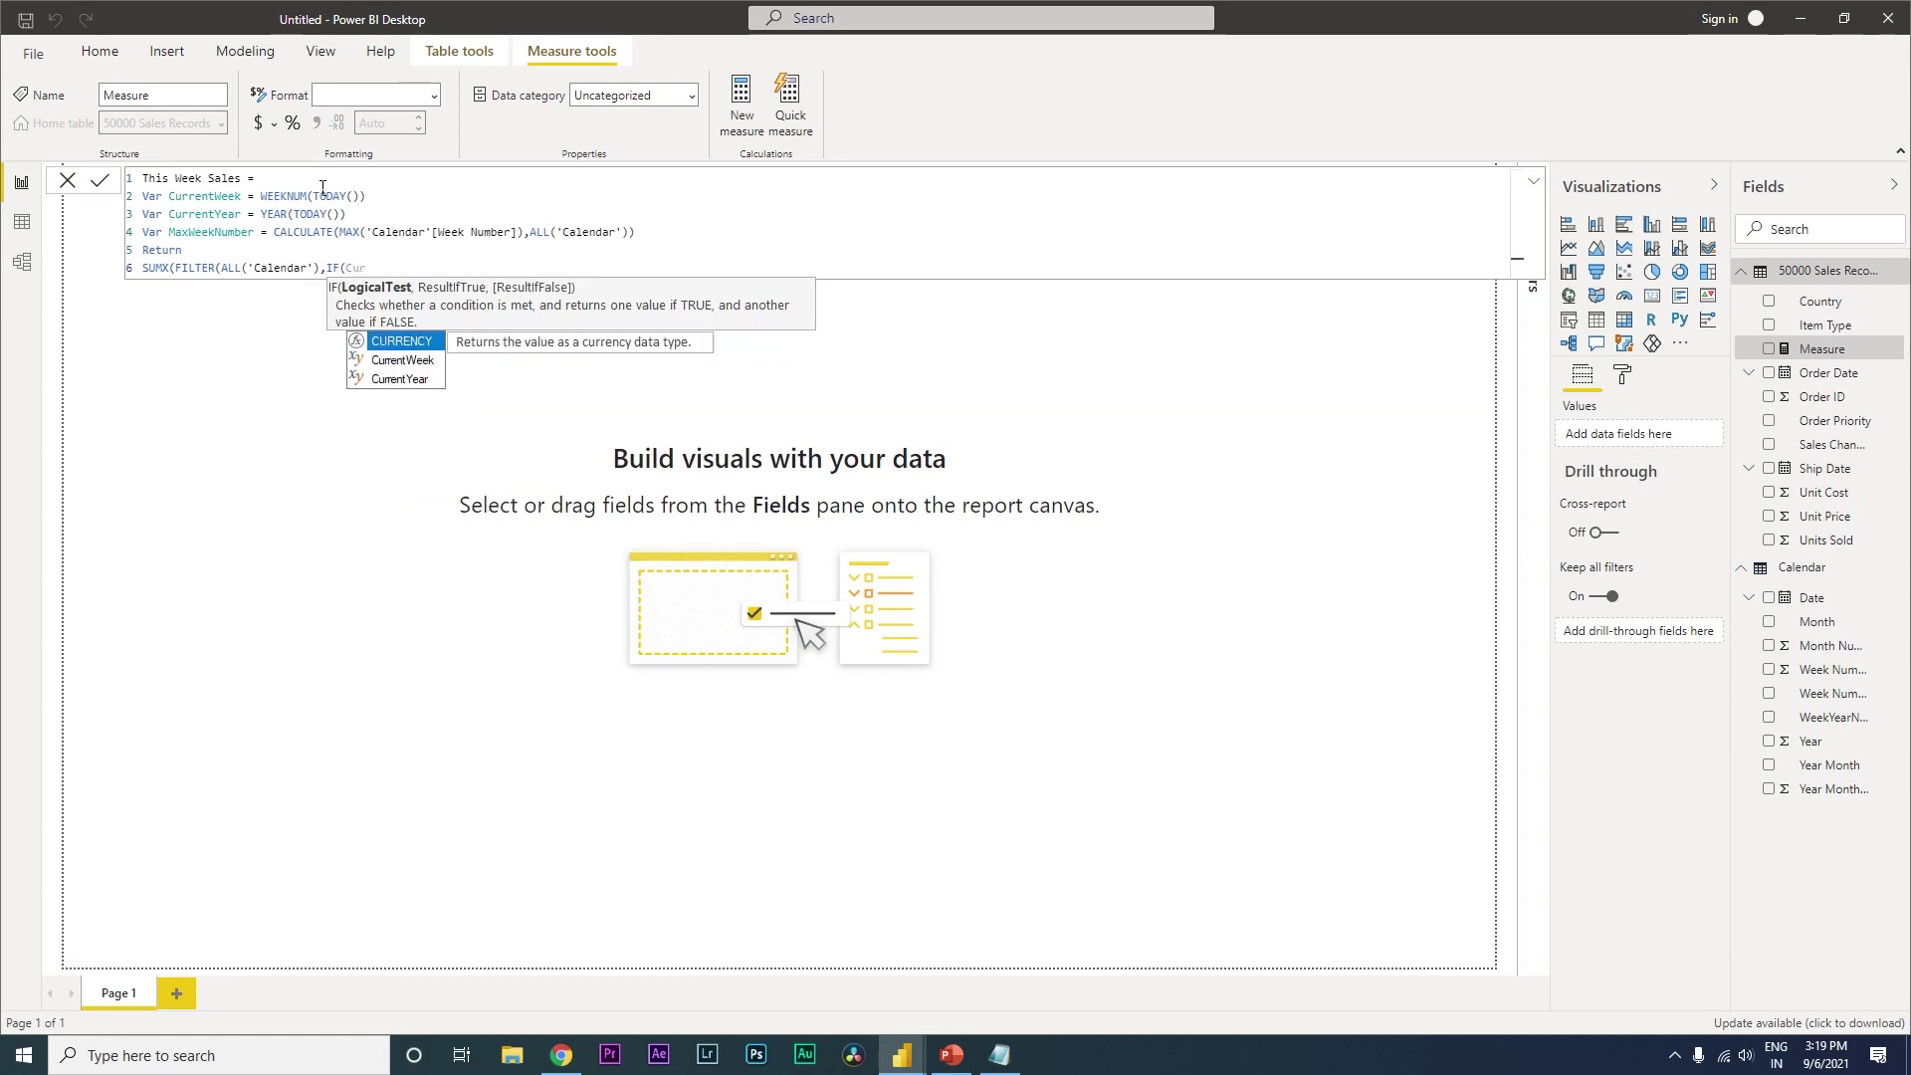
key("Down")
key("Tab")
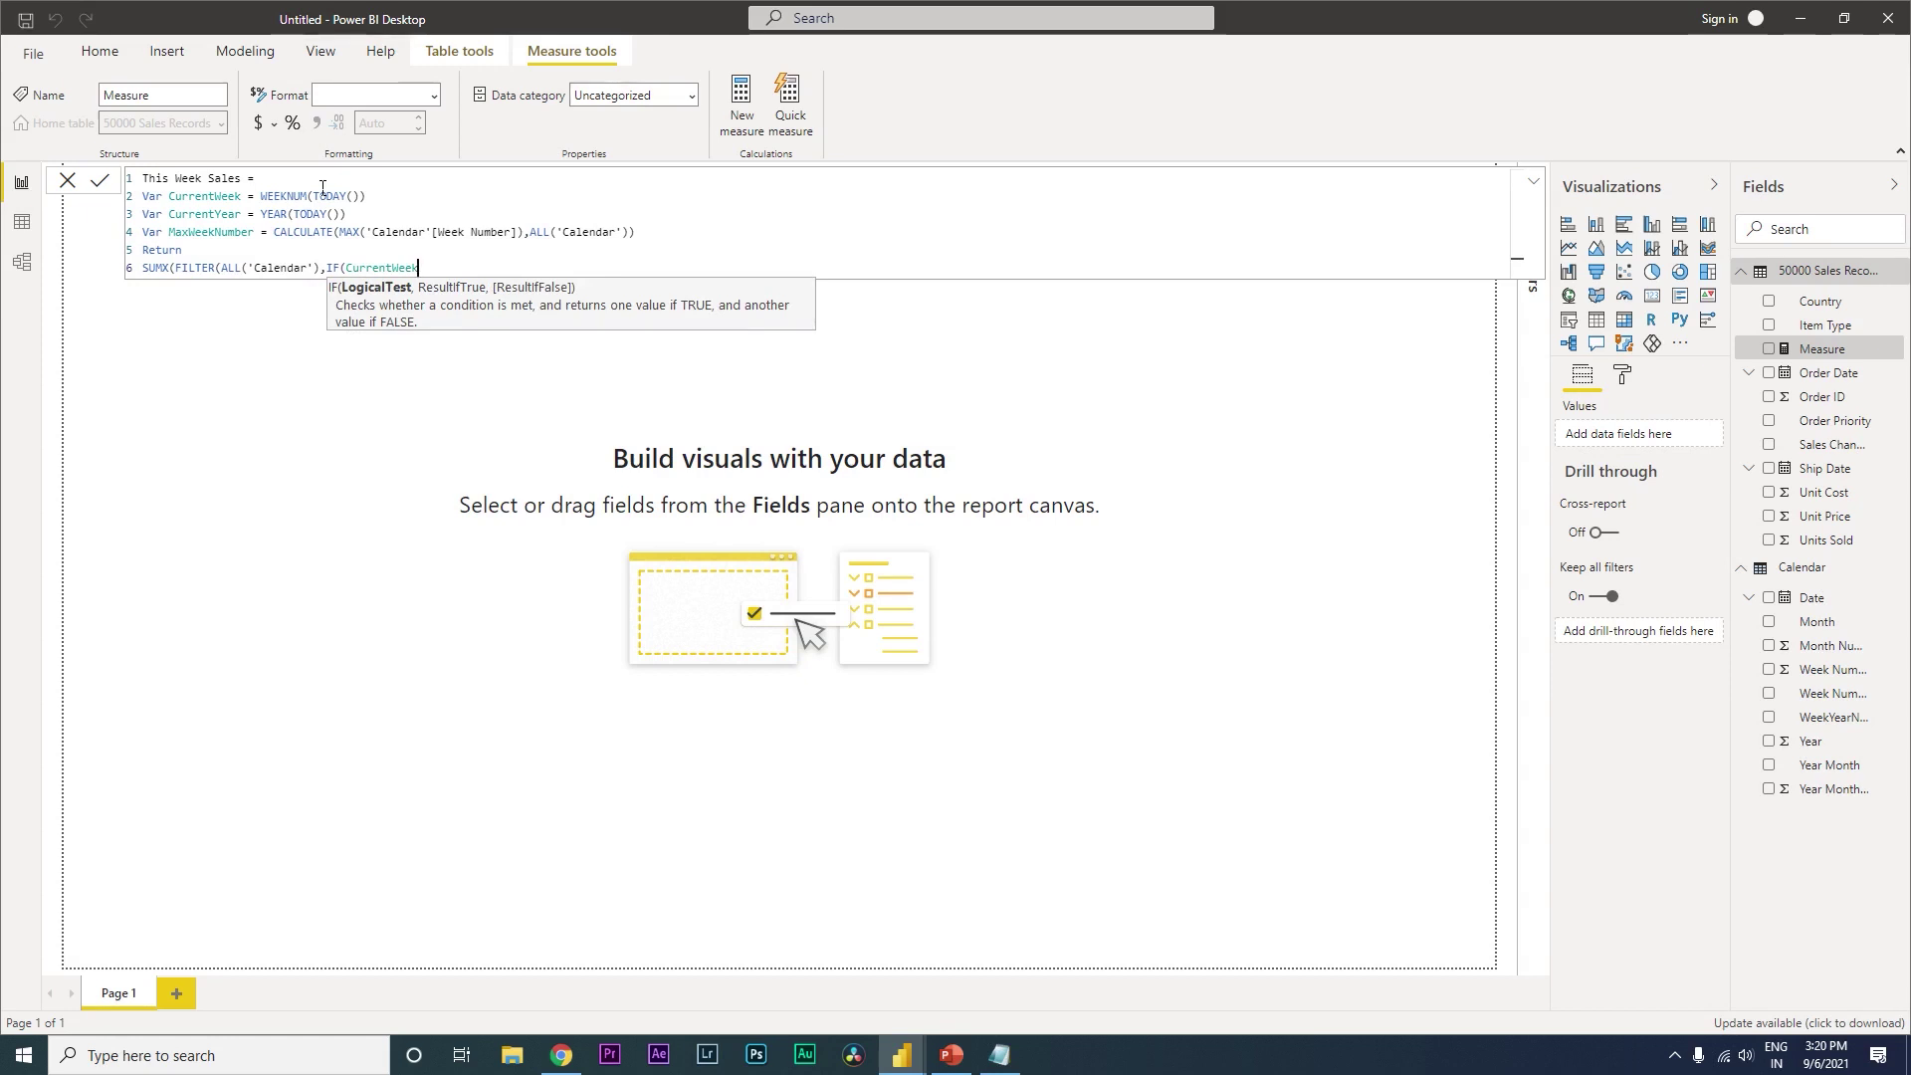
type("=1,")
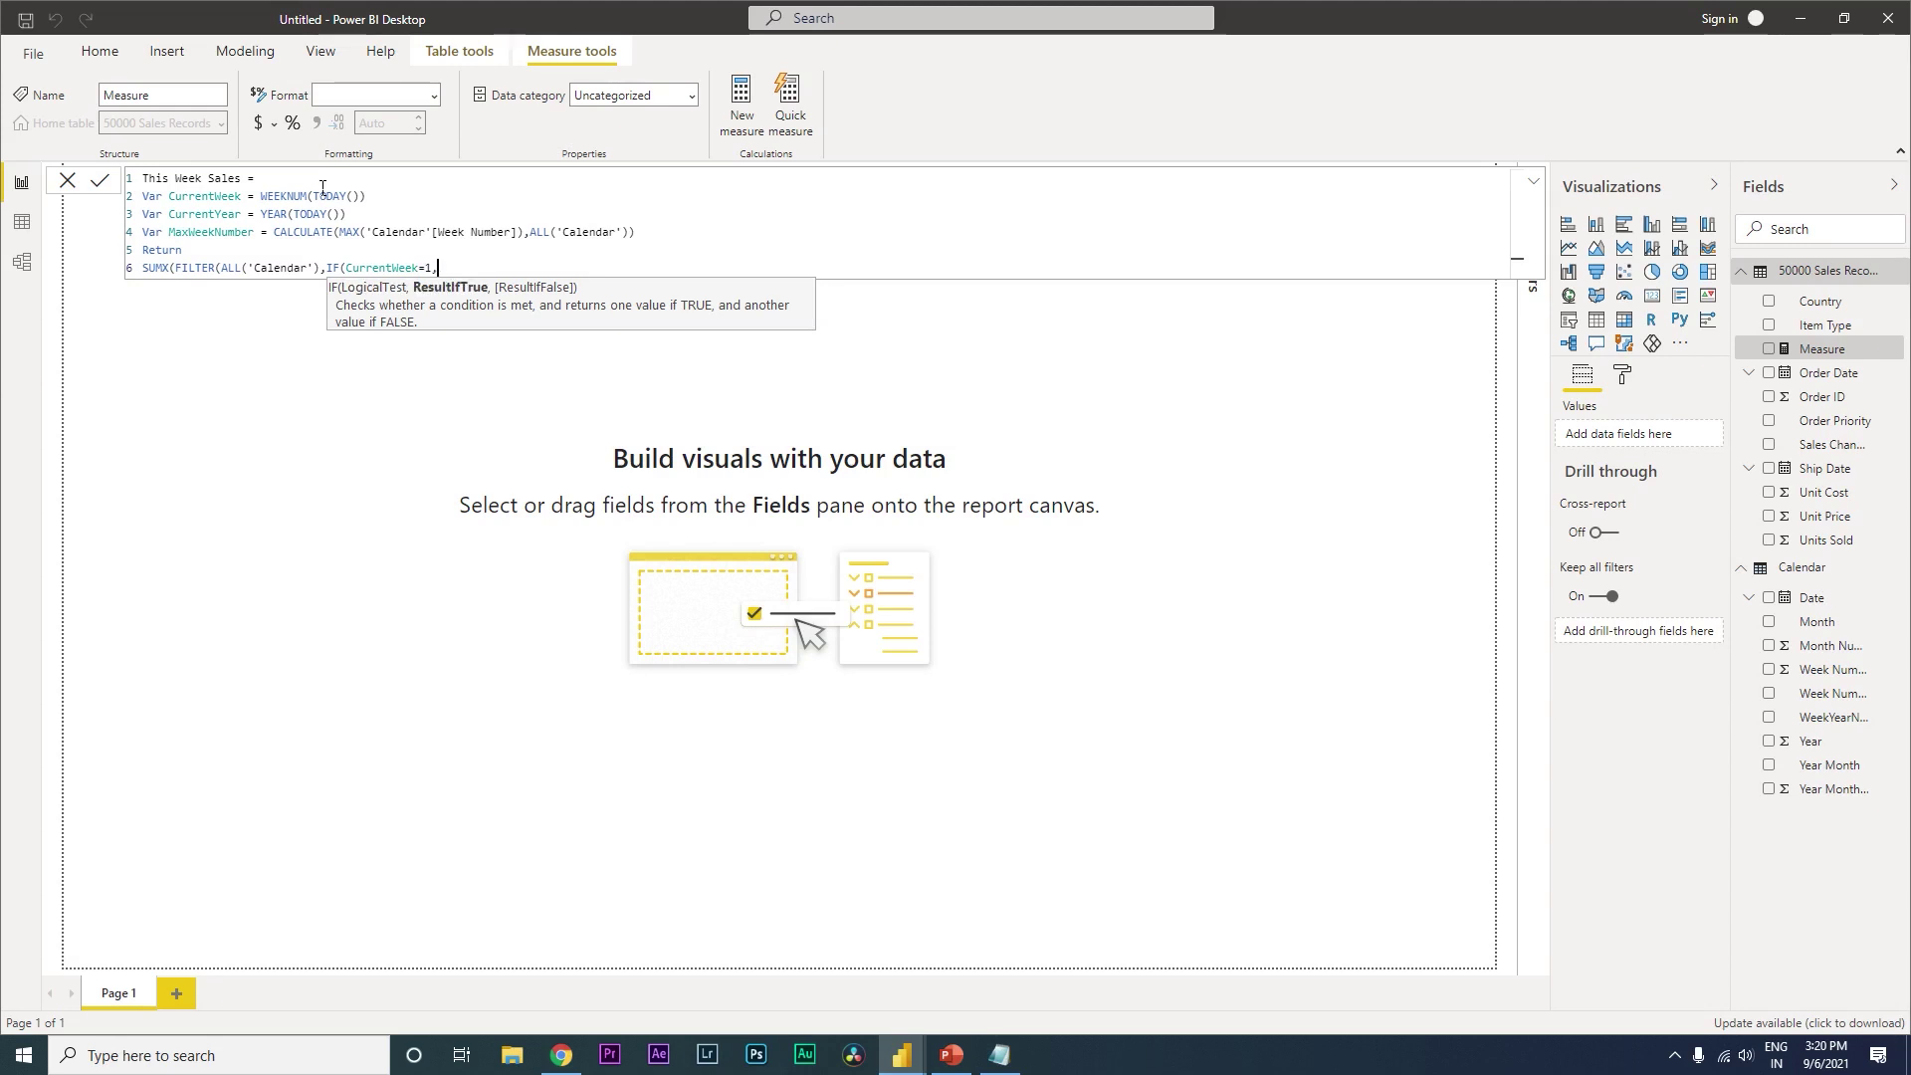
- Insert the 'Calendar'[Week Number] column at the start of the IF's result-if-true argument
type("wee")
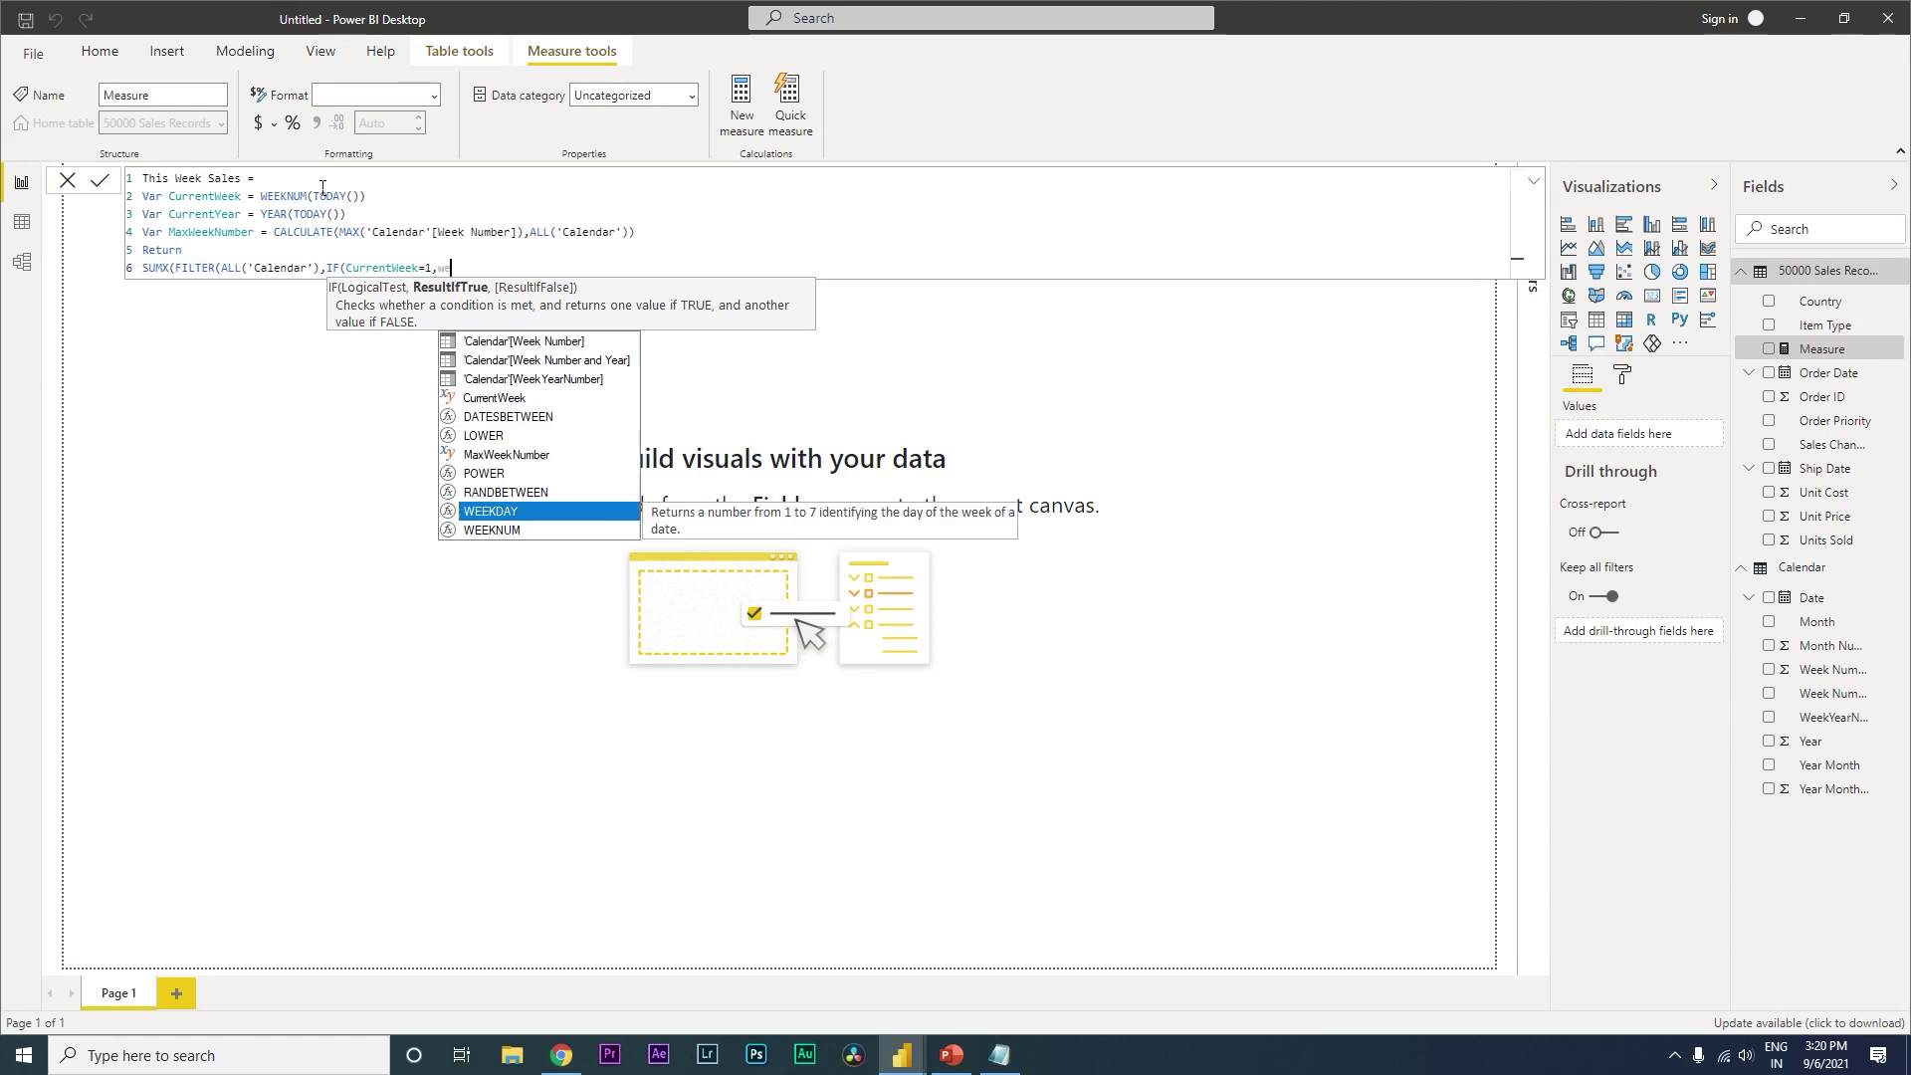
key("Up")
key("Up")
key("Up")
key("Up")
key("Up")
key("Up")
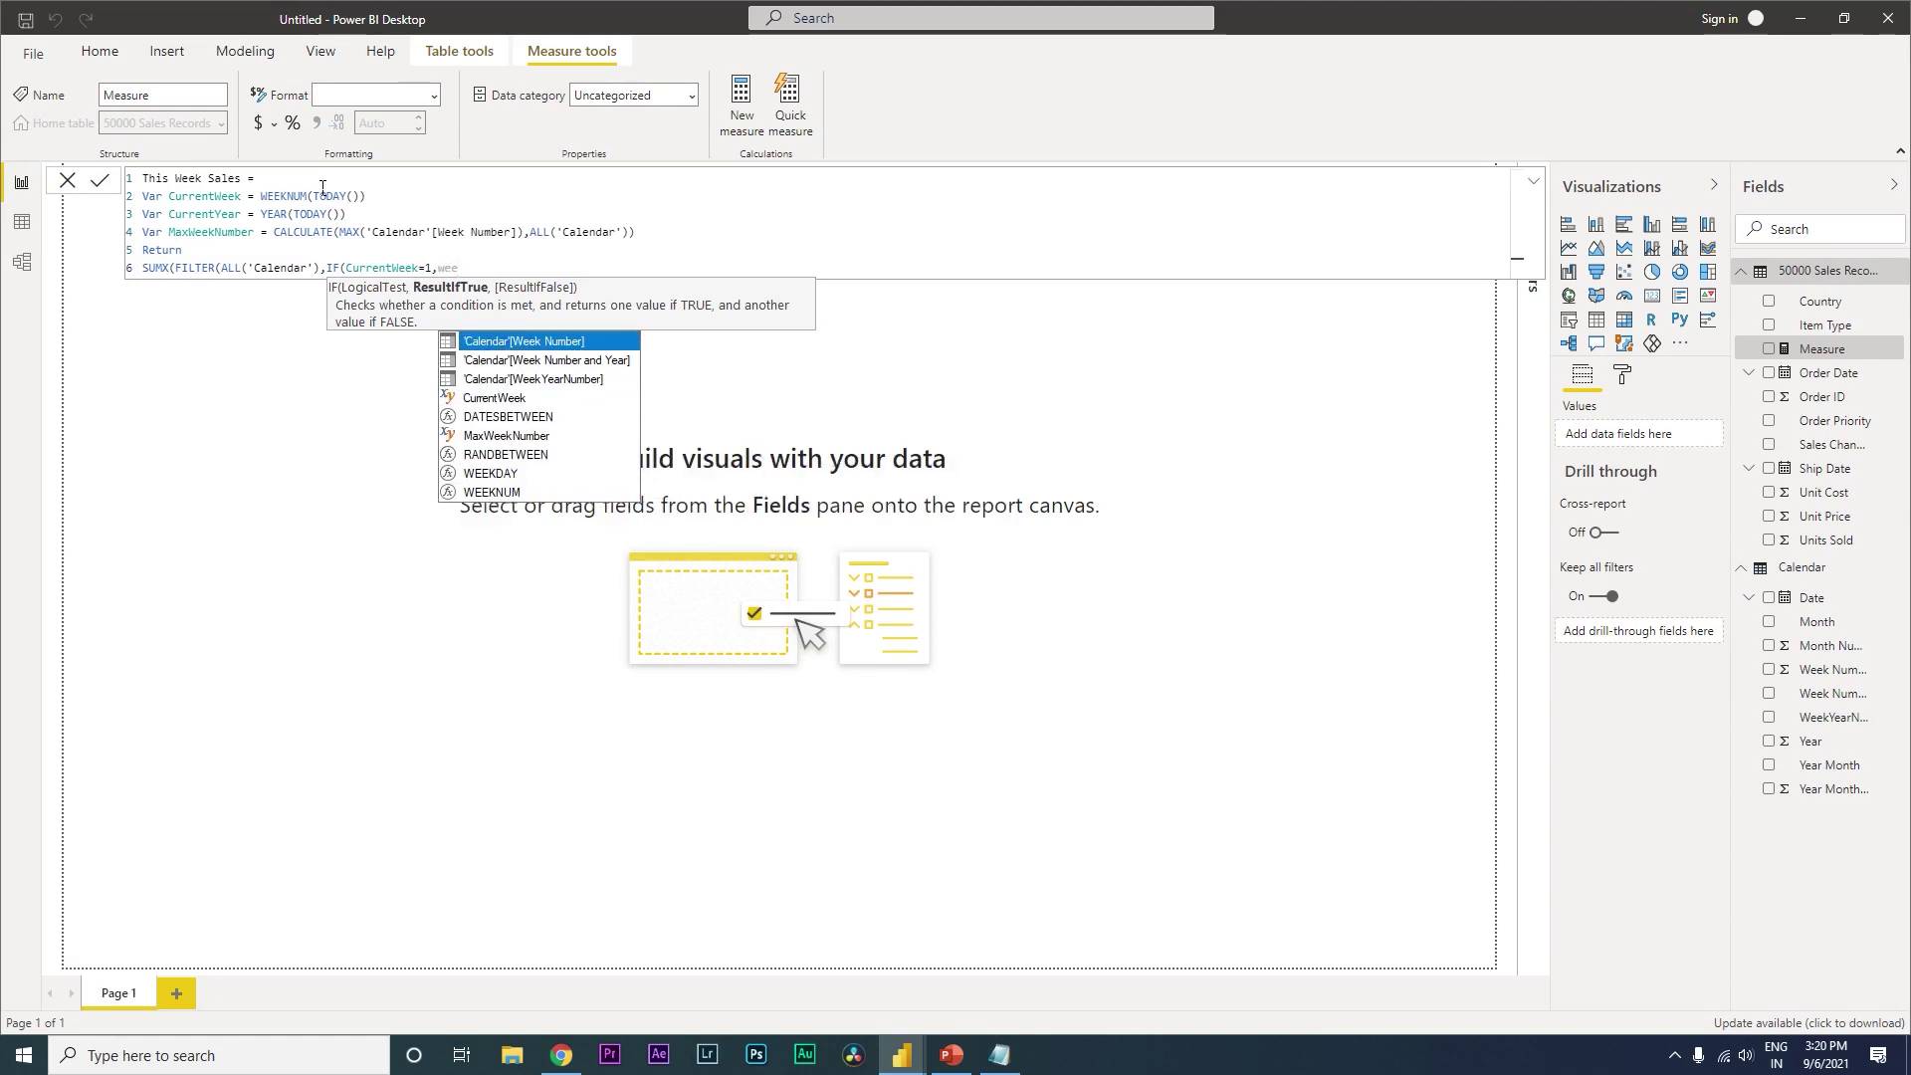
key("Tab")
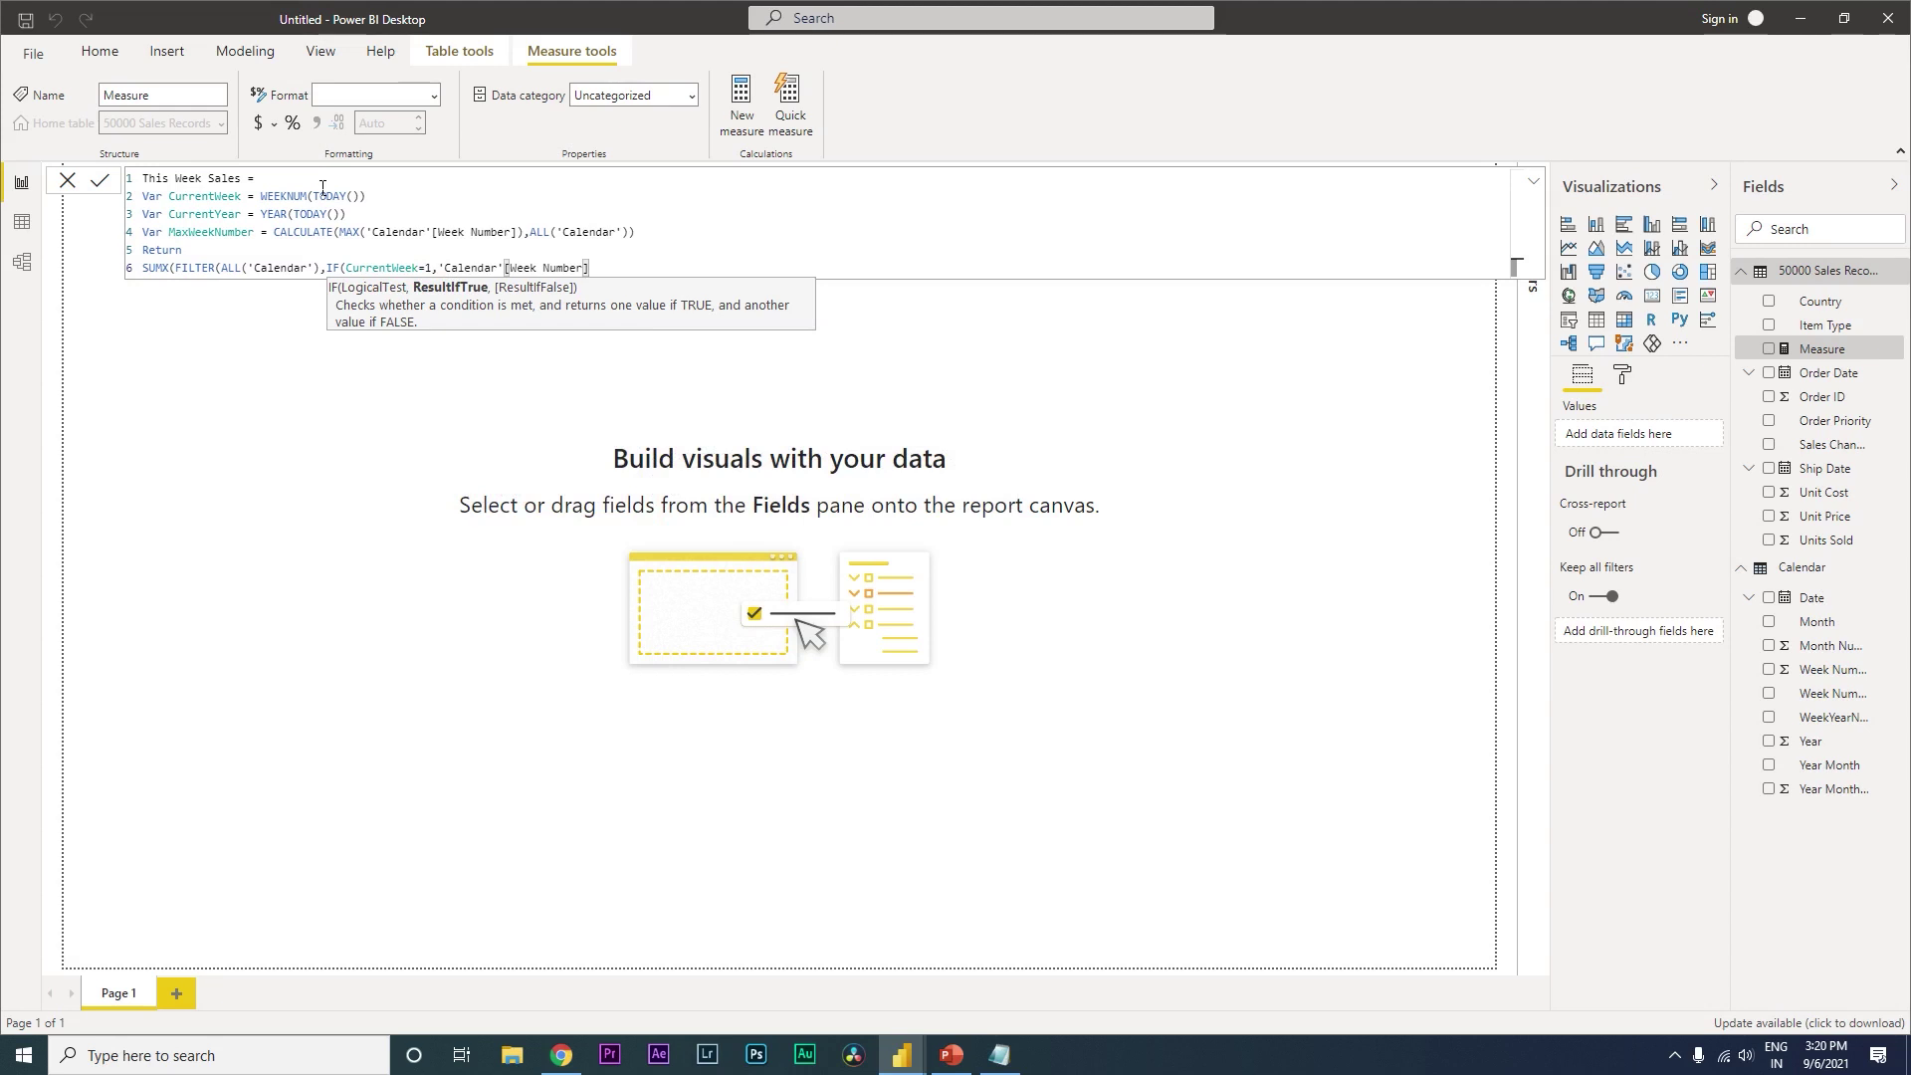
- Compare the inserted Week Number column for equality with the MaxWeekNumber variable
type("=Max")
key("Down")
key("Down")
key("Down")
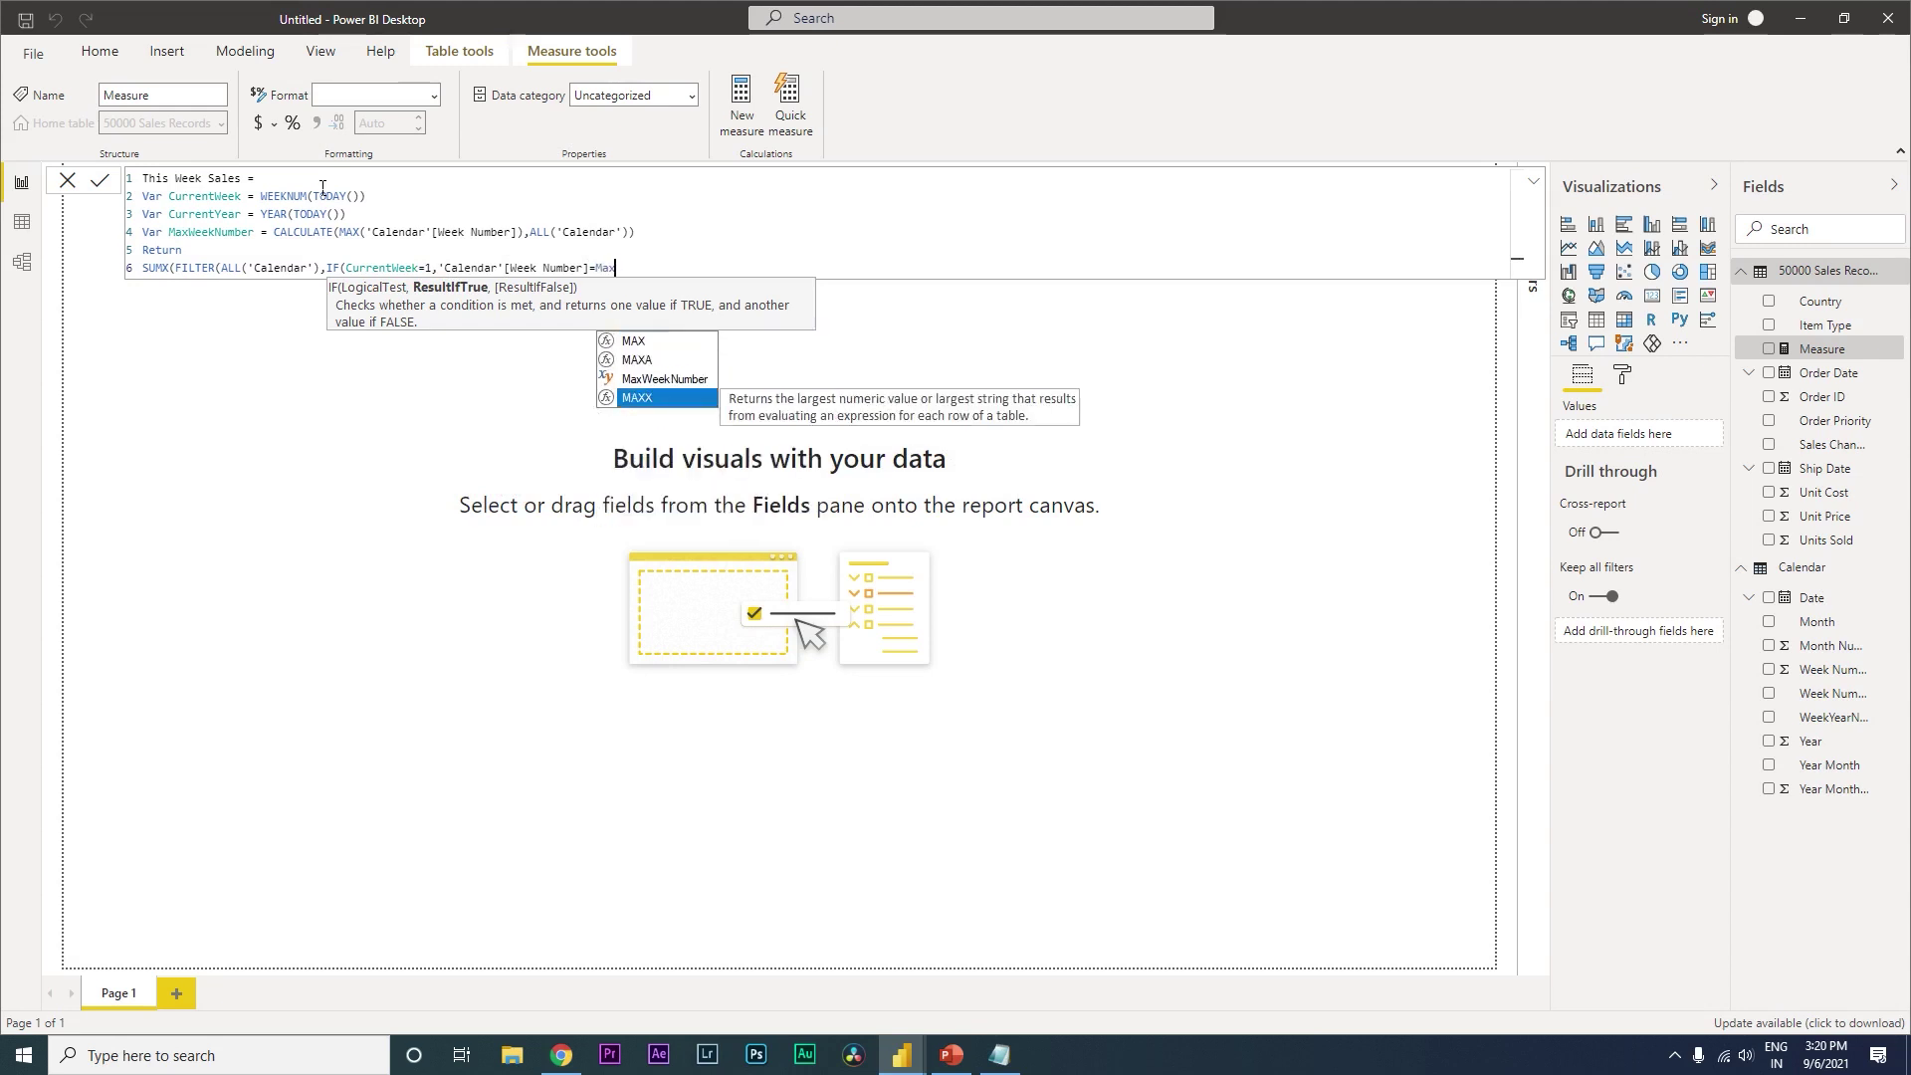
key("Up")
key("Tab")
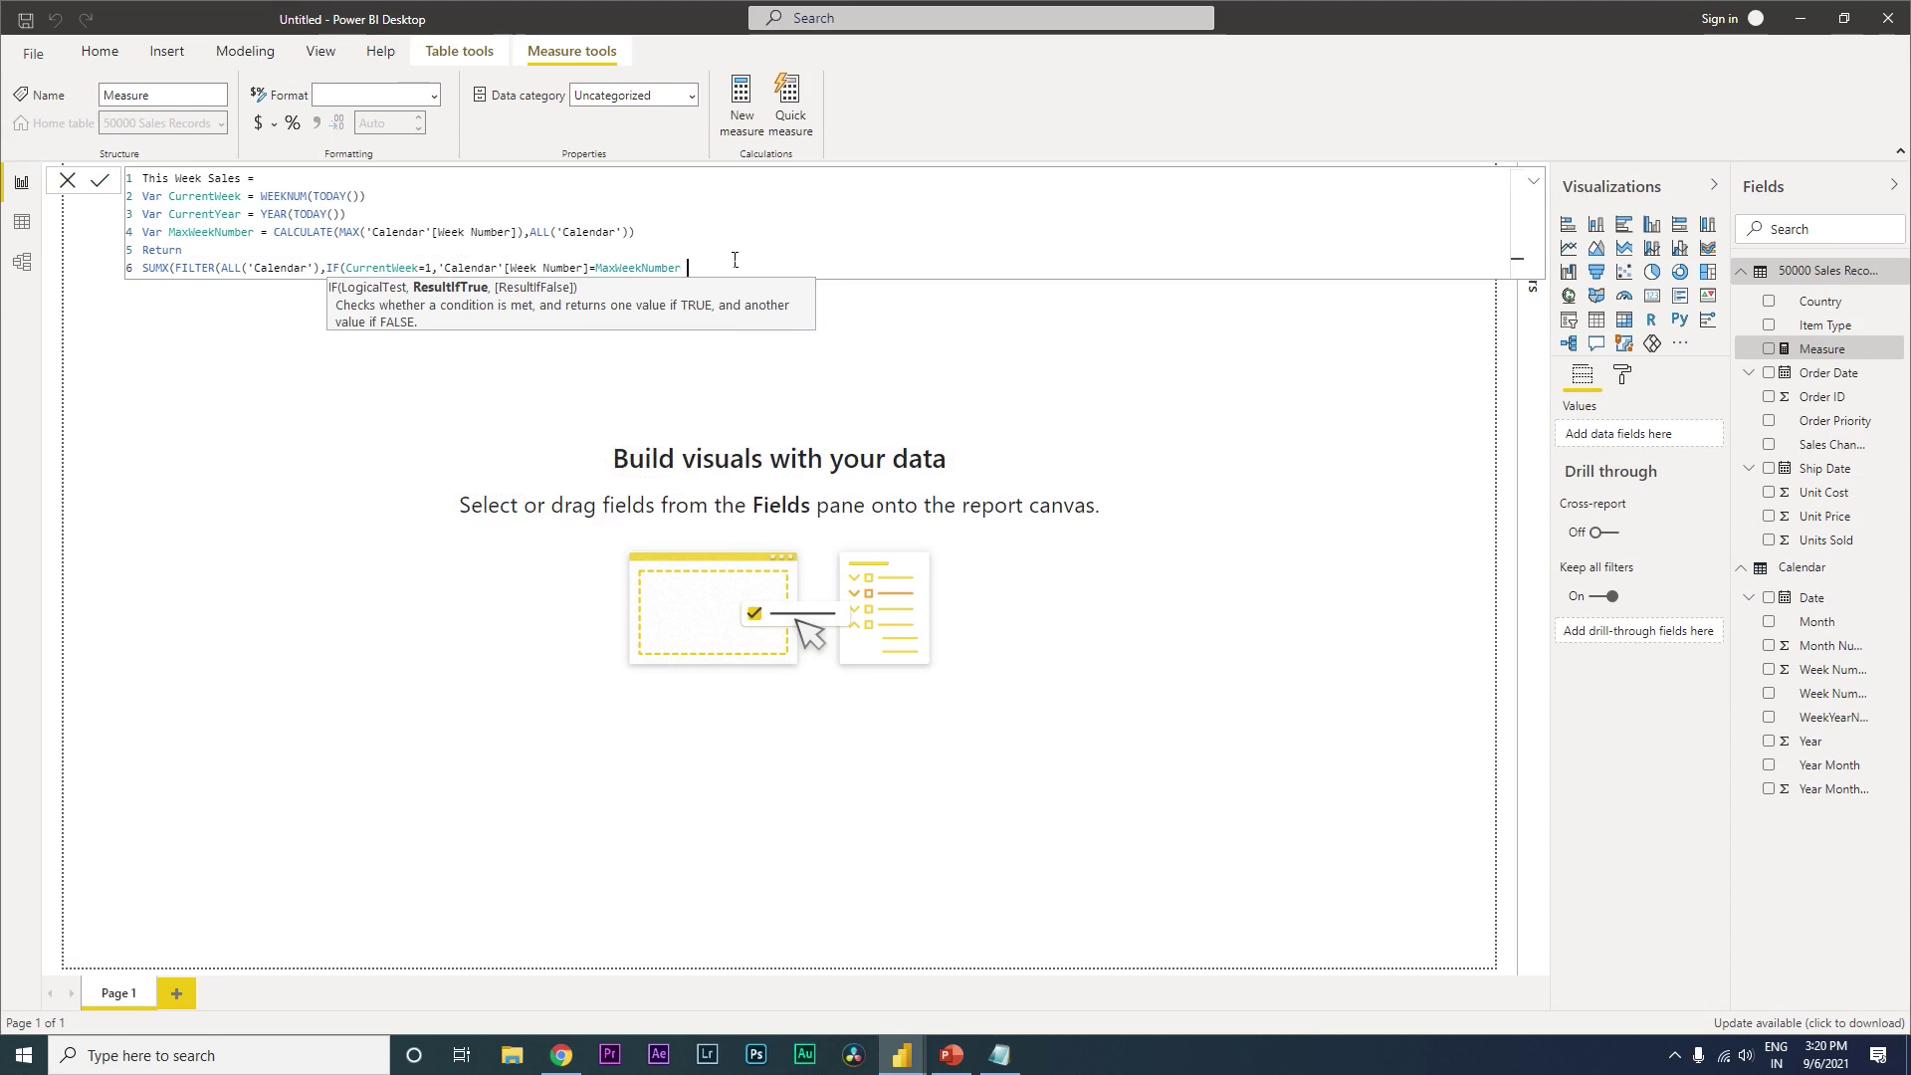
- Extend the result-if-true condition with && and the 'Calendar'[Year] column
type("&& Year")
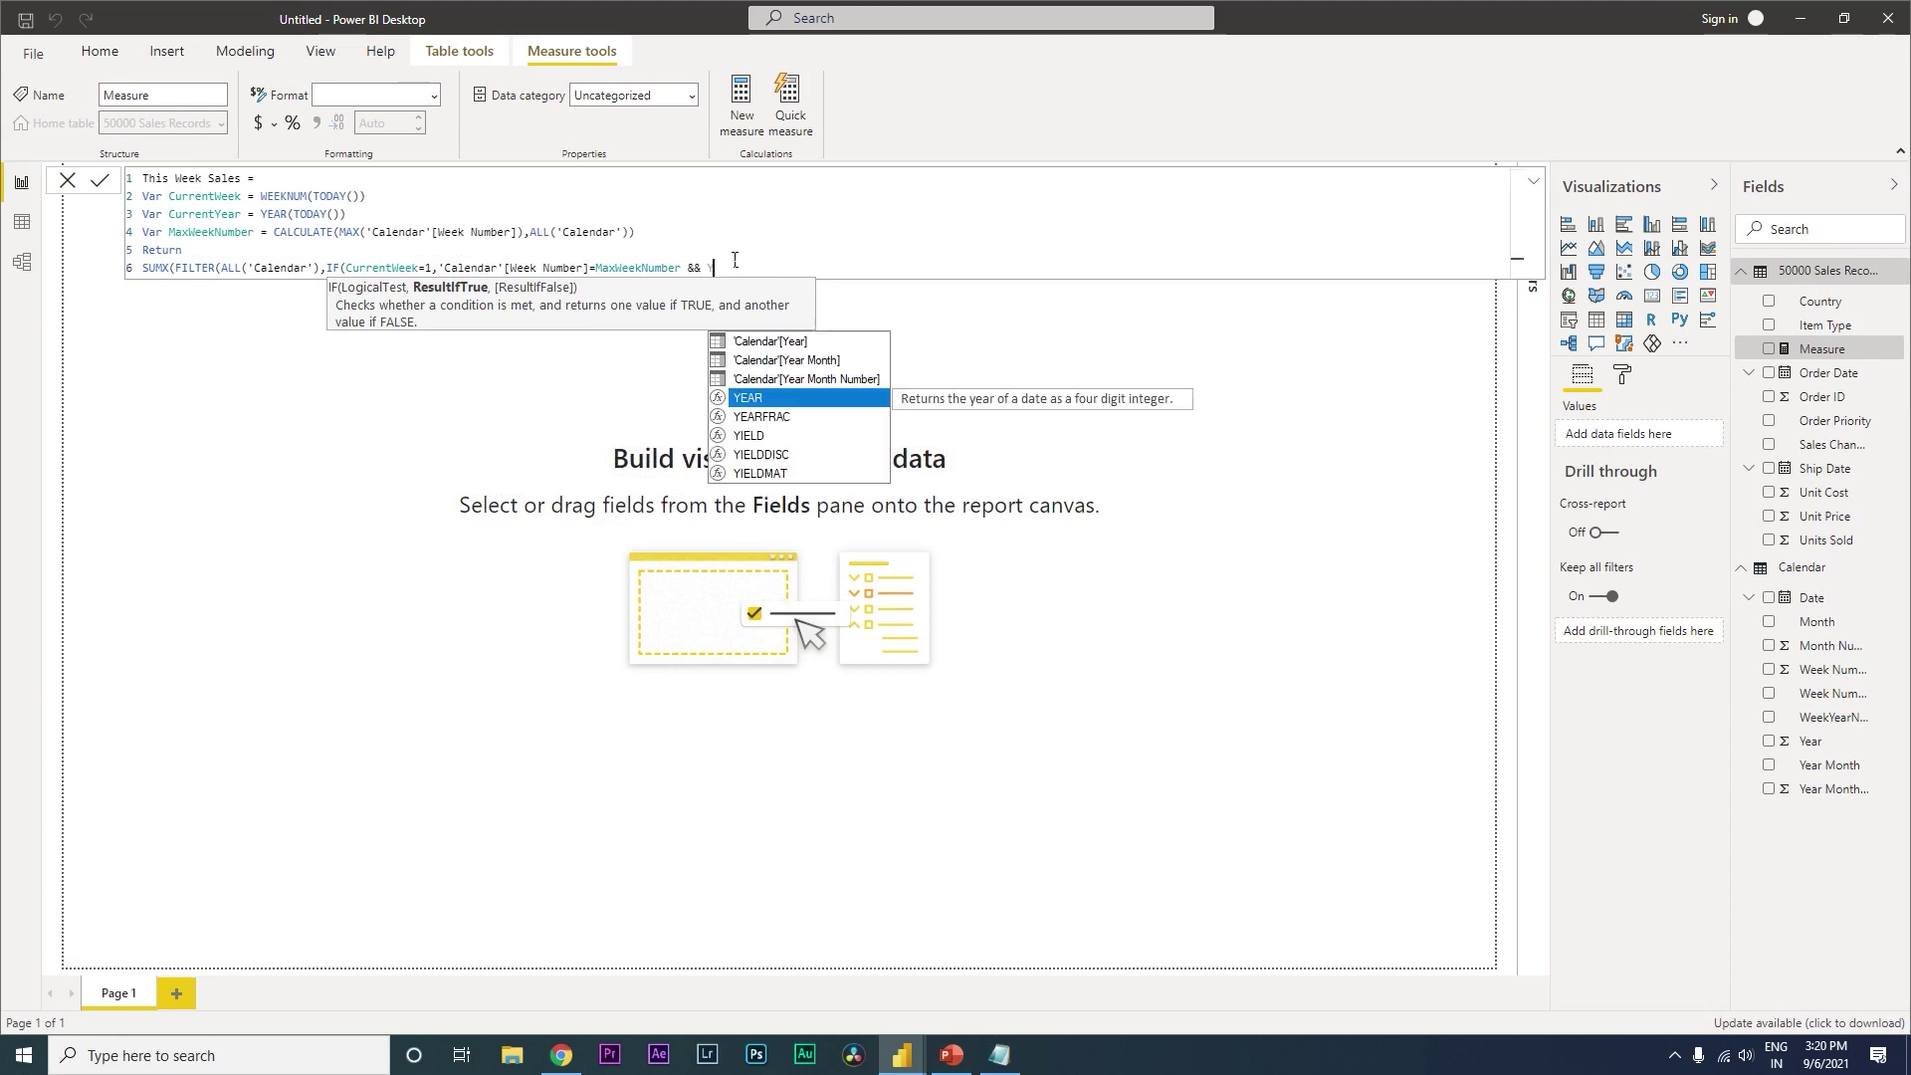
key("Up")
key("Up")
key("Up")
key("Up")
key("Up")
key("Up")
key("Up")
key("Up")
key("Up")
key("Up")
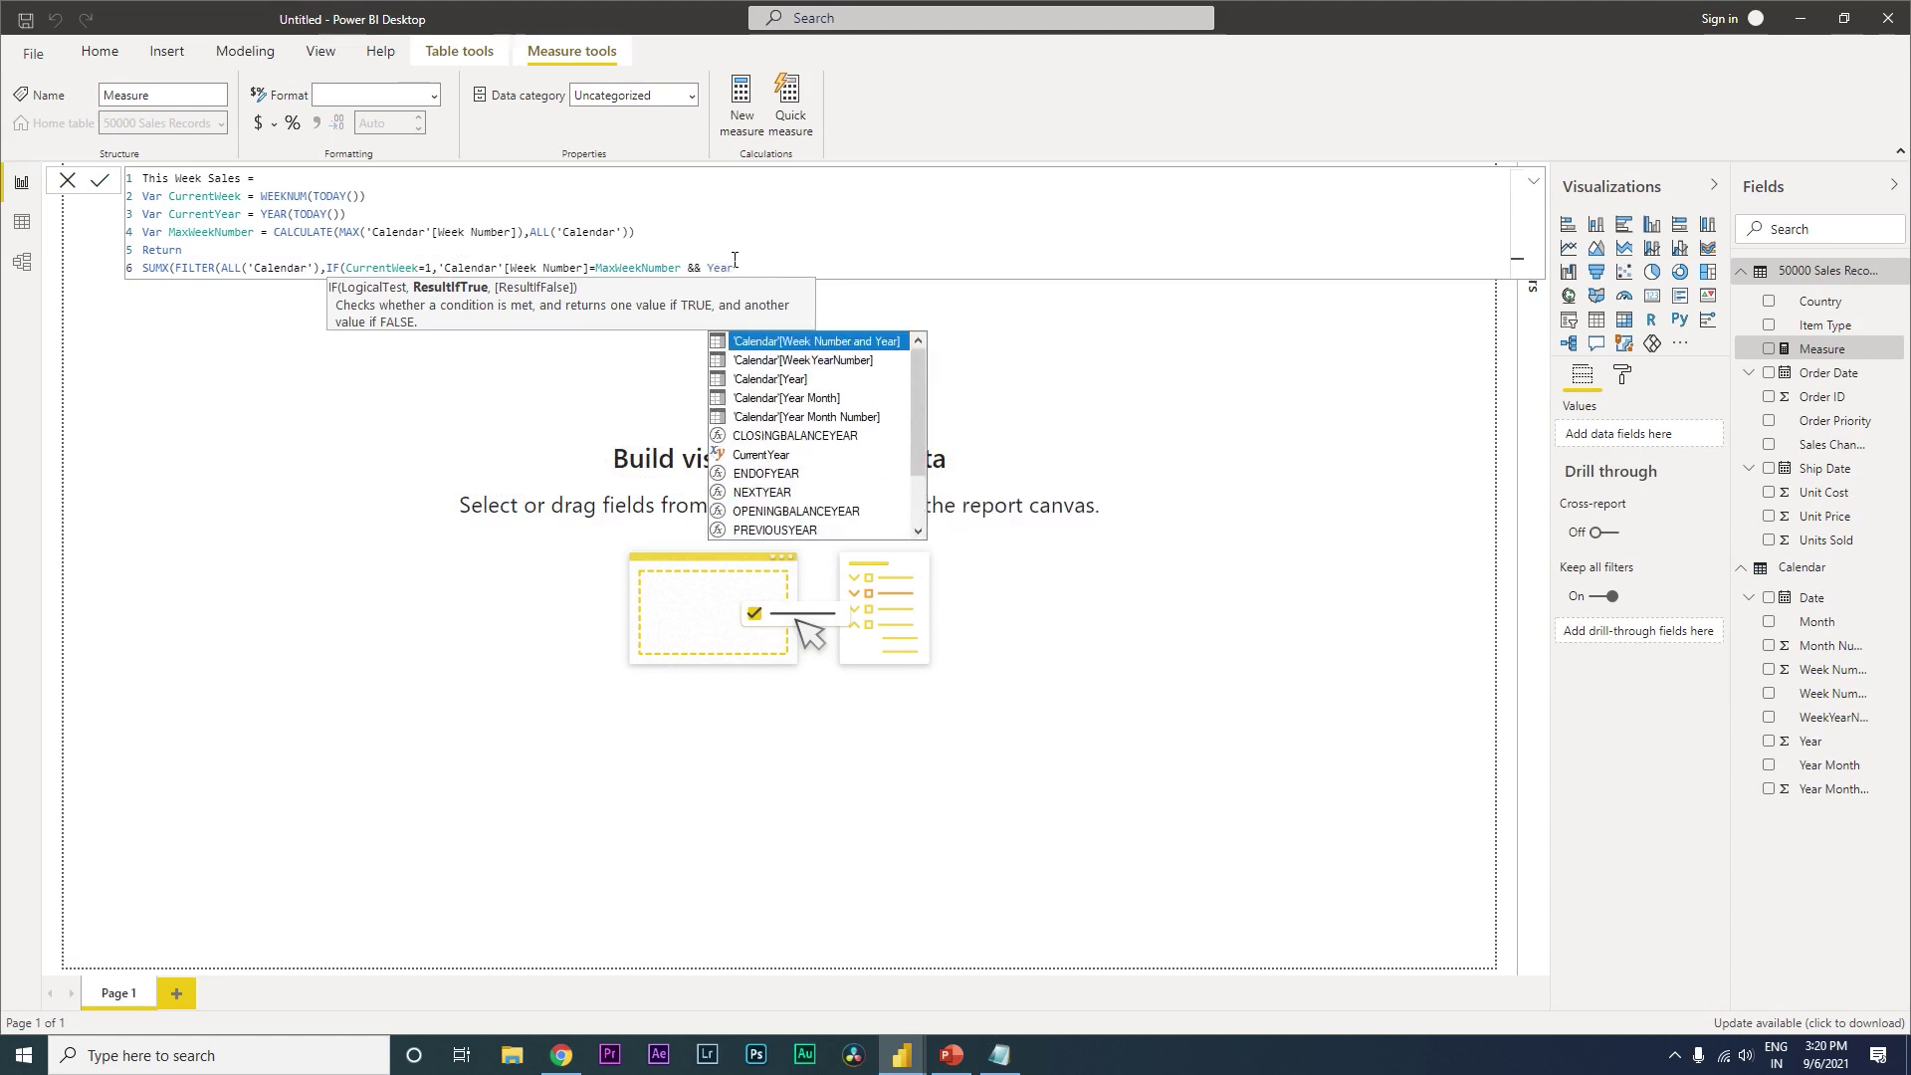
key("Tab")
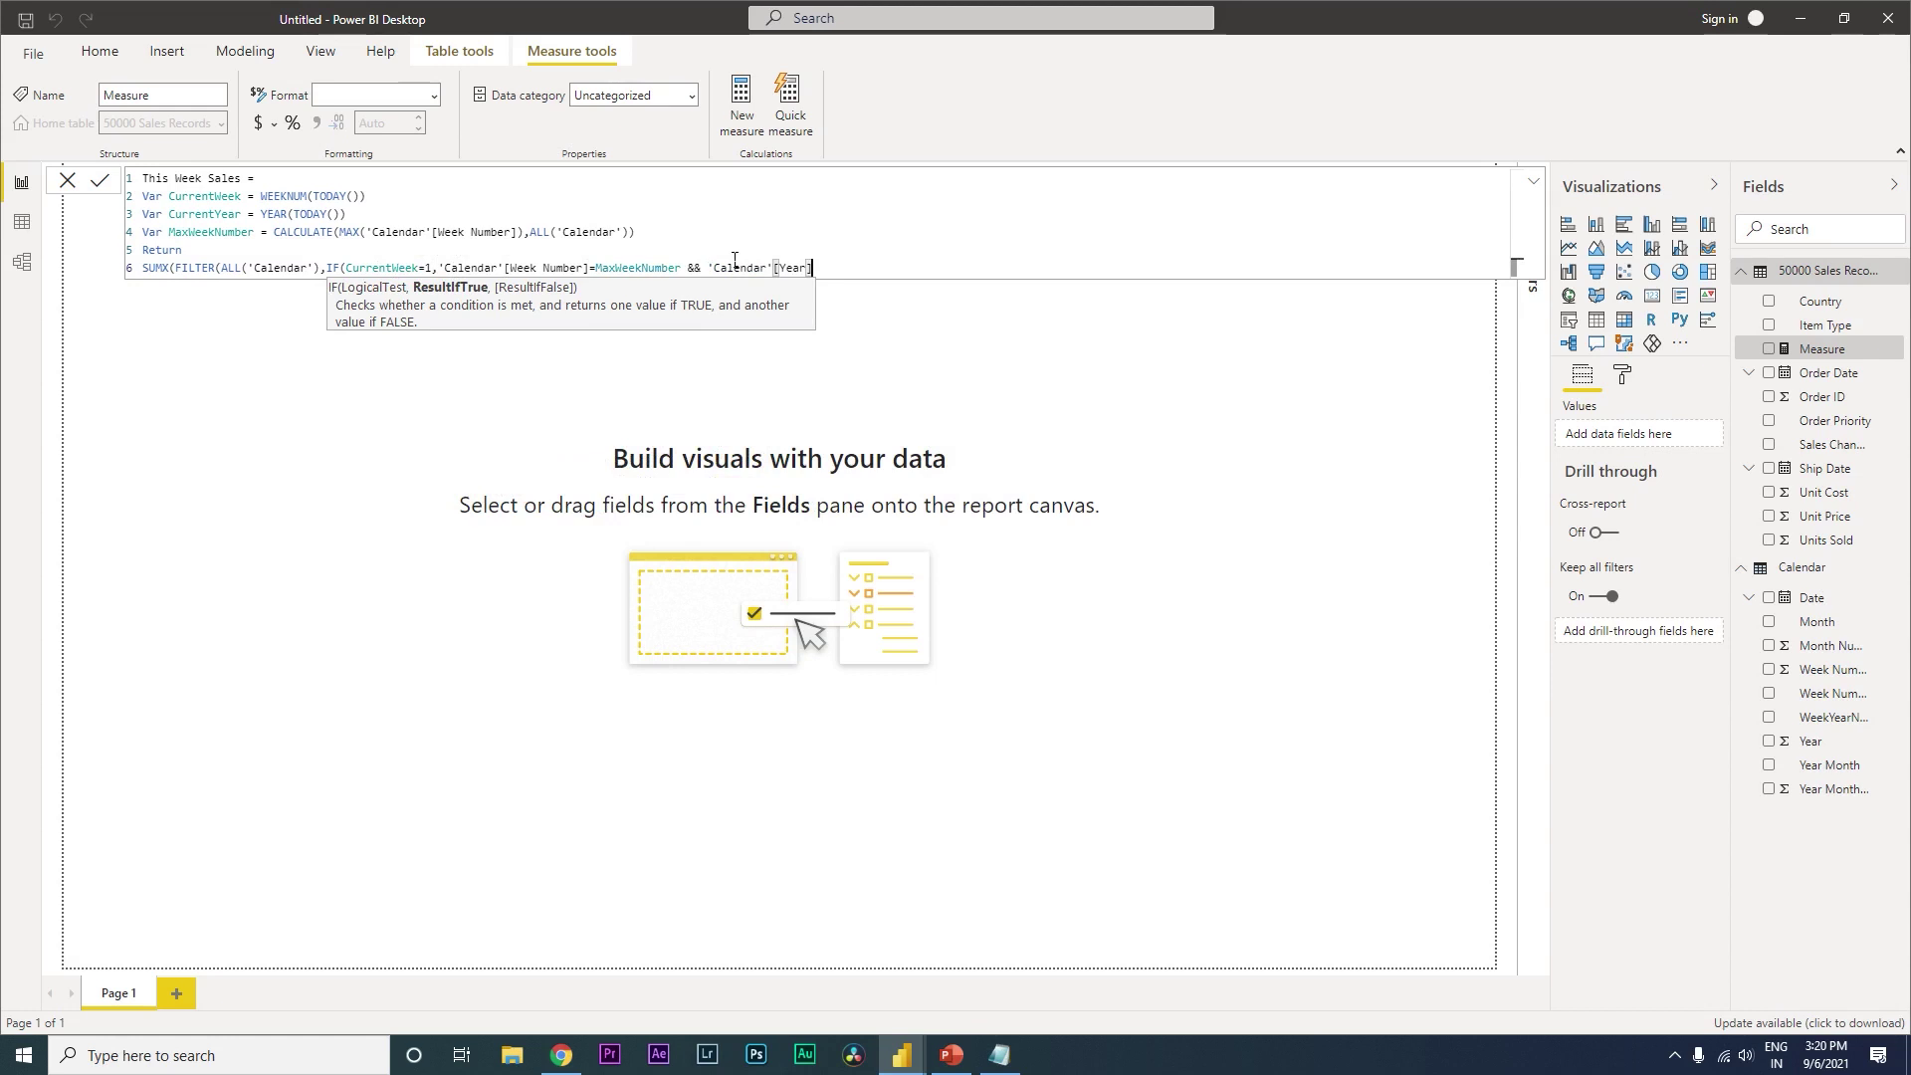
- Set the Year column equal to CurrentYear-1, end the argument with a comma, and begin a new line
type("=Cu")
key("Down")
key("Down")
key("Down")
key("Down")
key("Down")
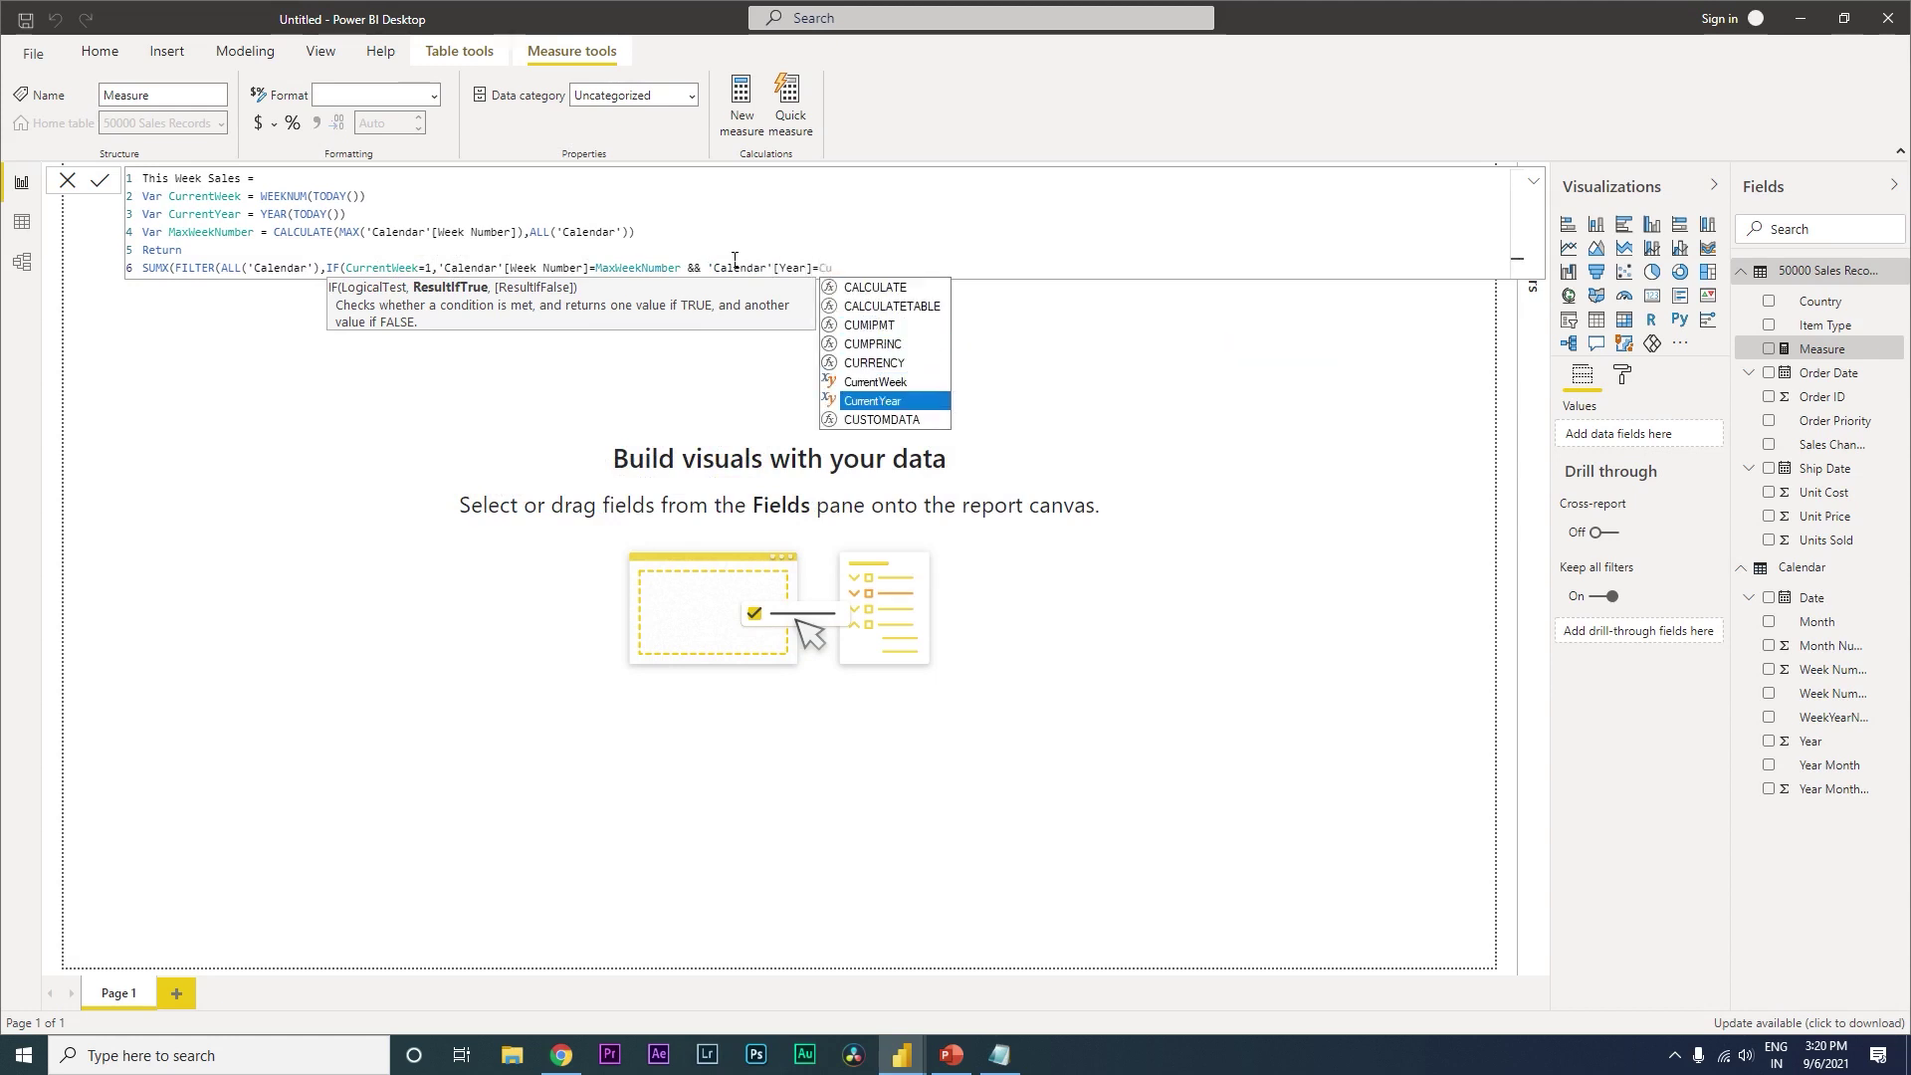
key("Tab")
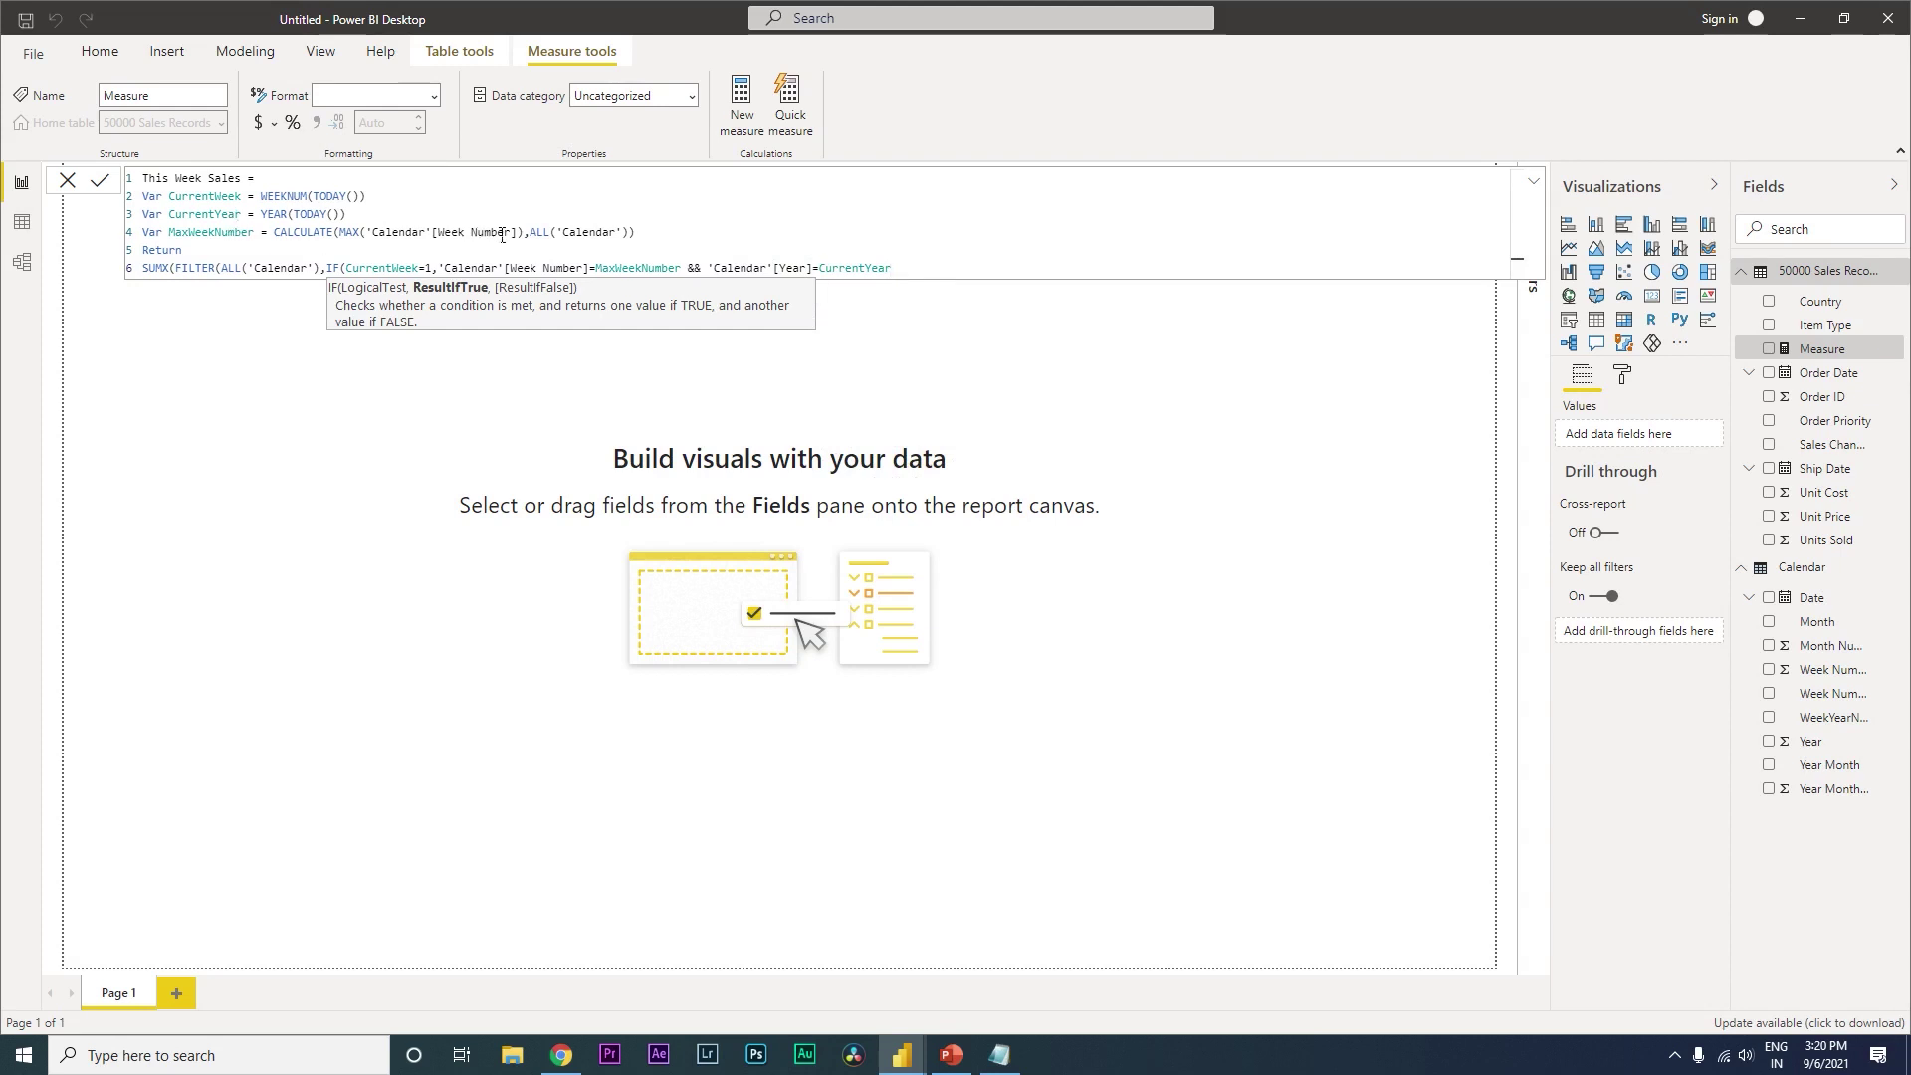
type("-1")
type(",")
key("shift+Return")
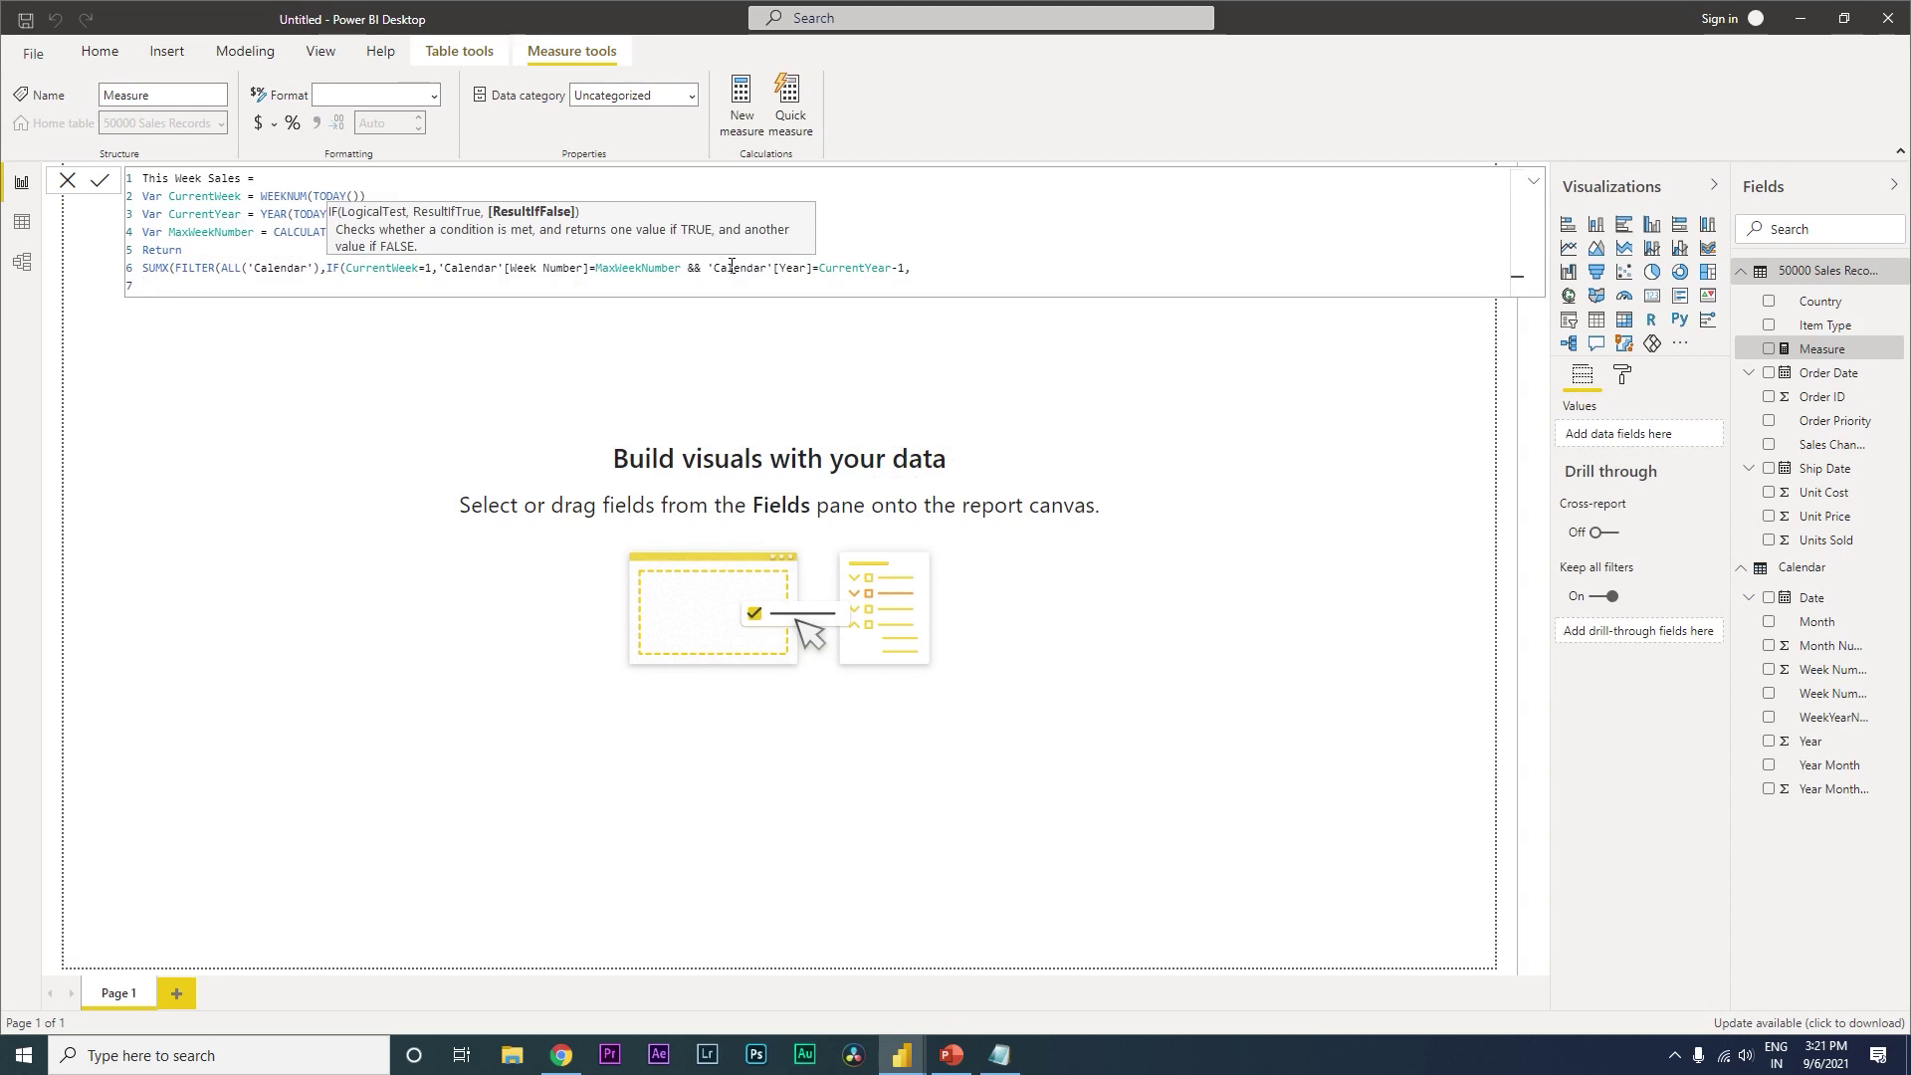
- Insert the 'Calendar'[Week Number] column on the new line as the start of the IF's result-if-false argument
type("Week")
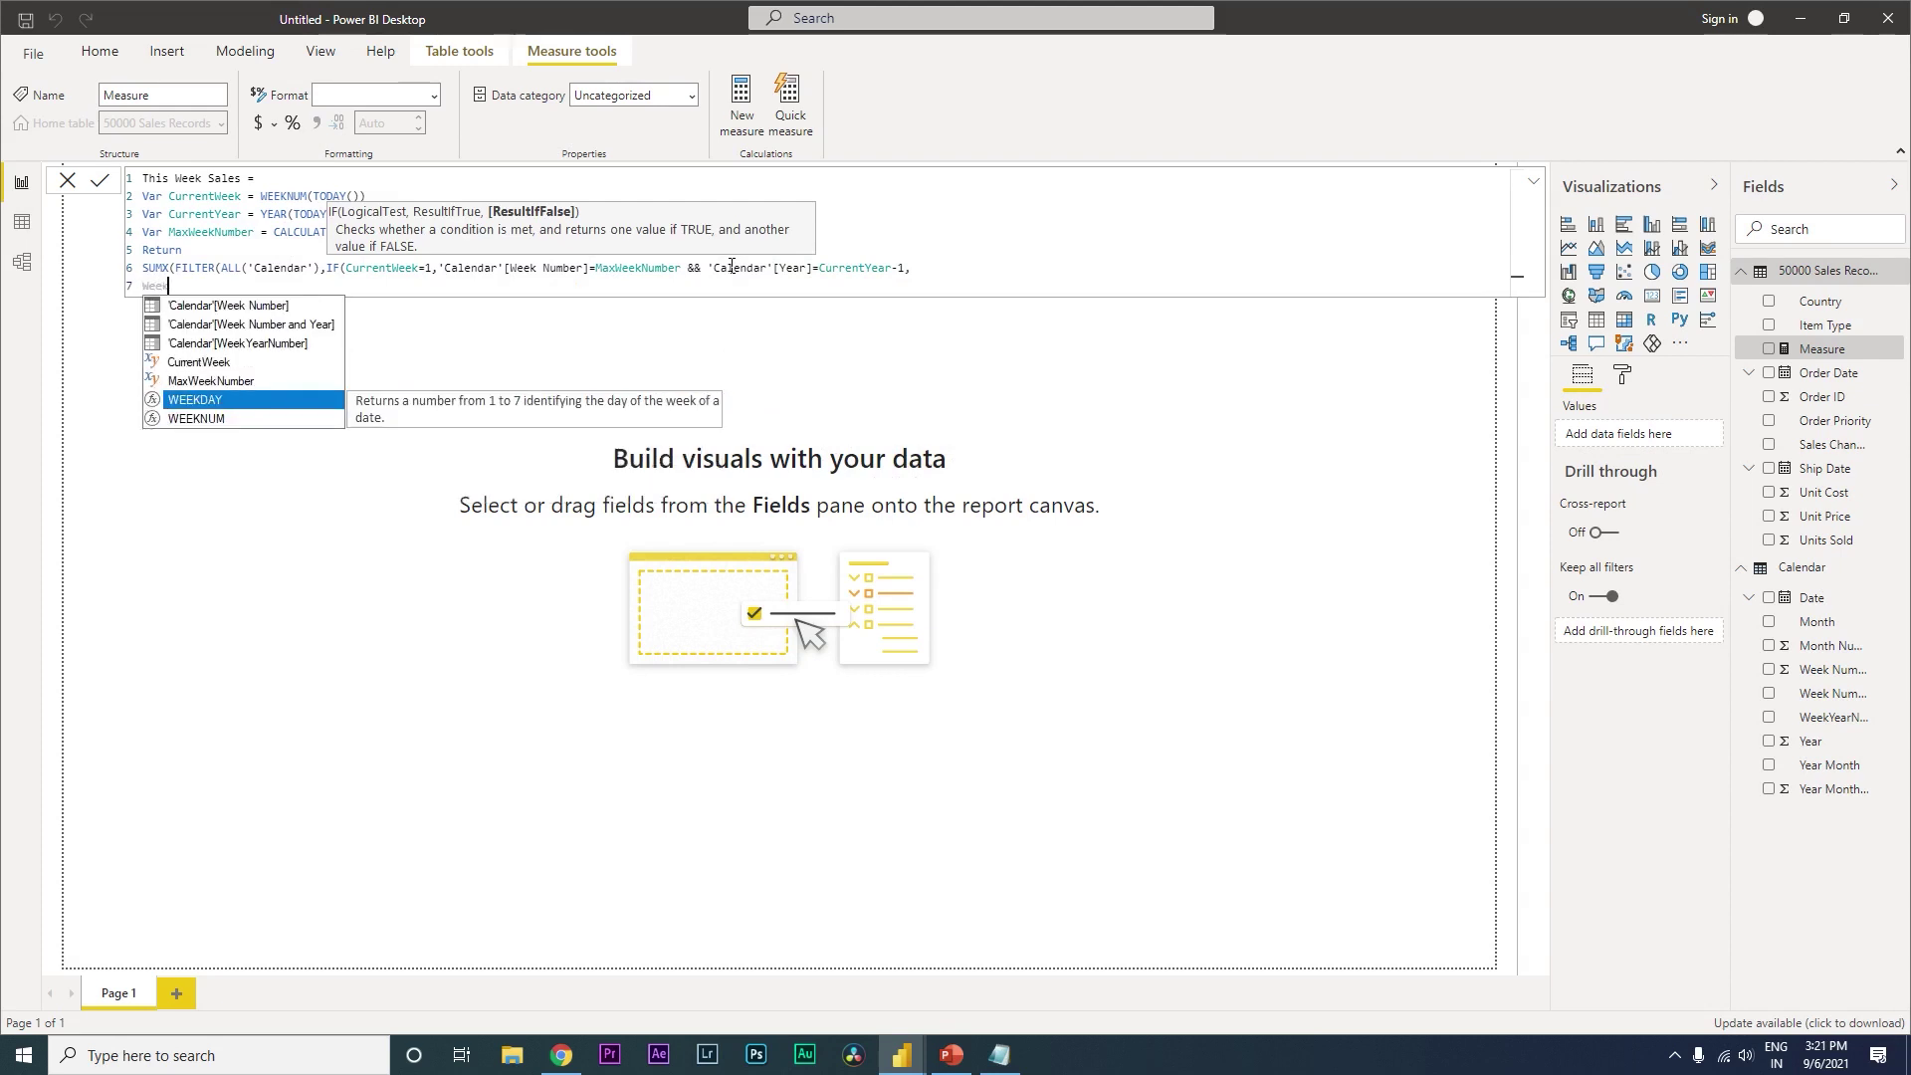
key("Tab")
key("BackSpace")
key("BackSpace")
key("BackSpace")
key("BackSpace")
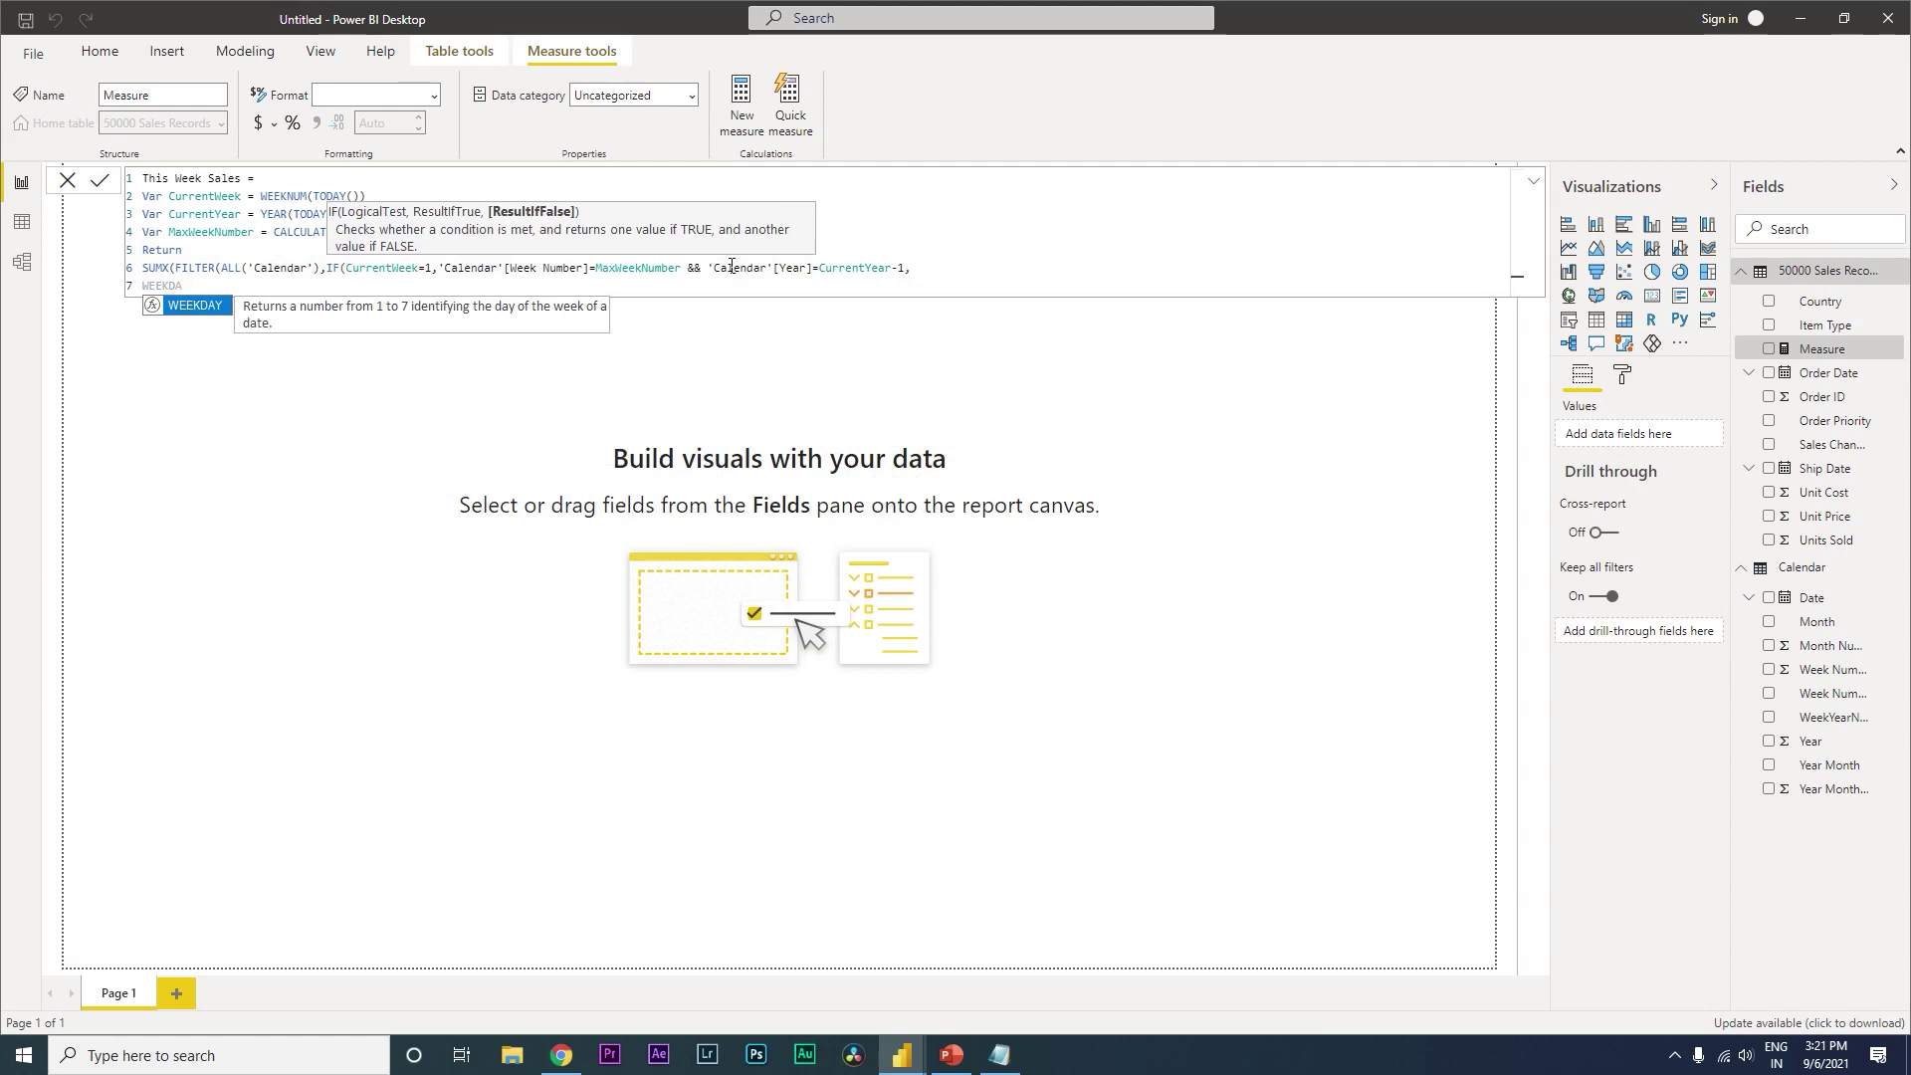
type("nu")
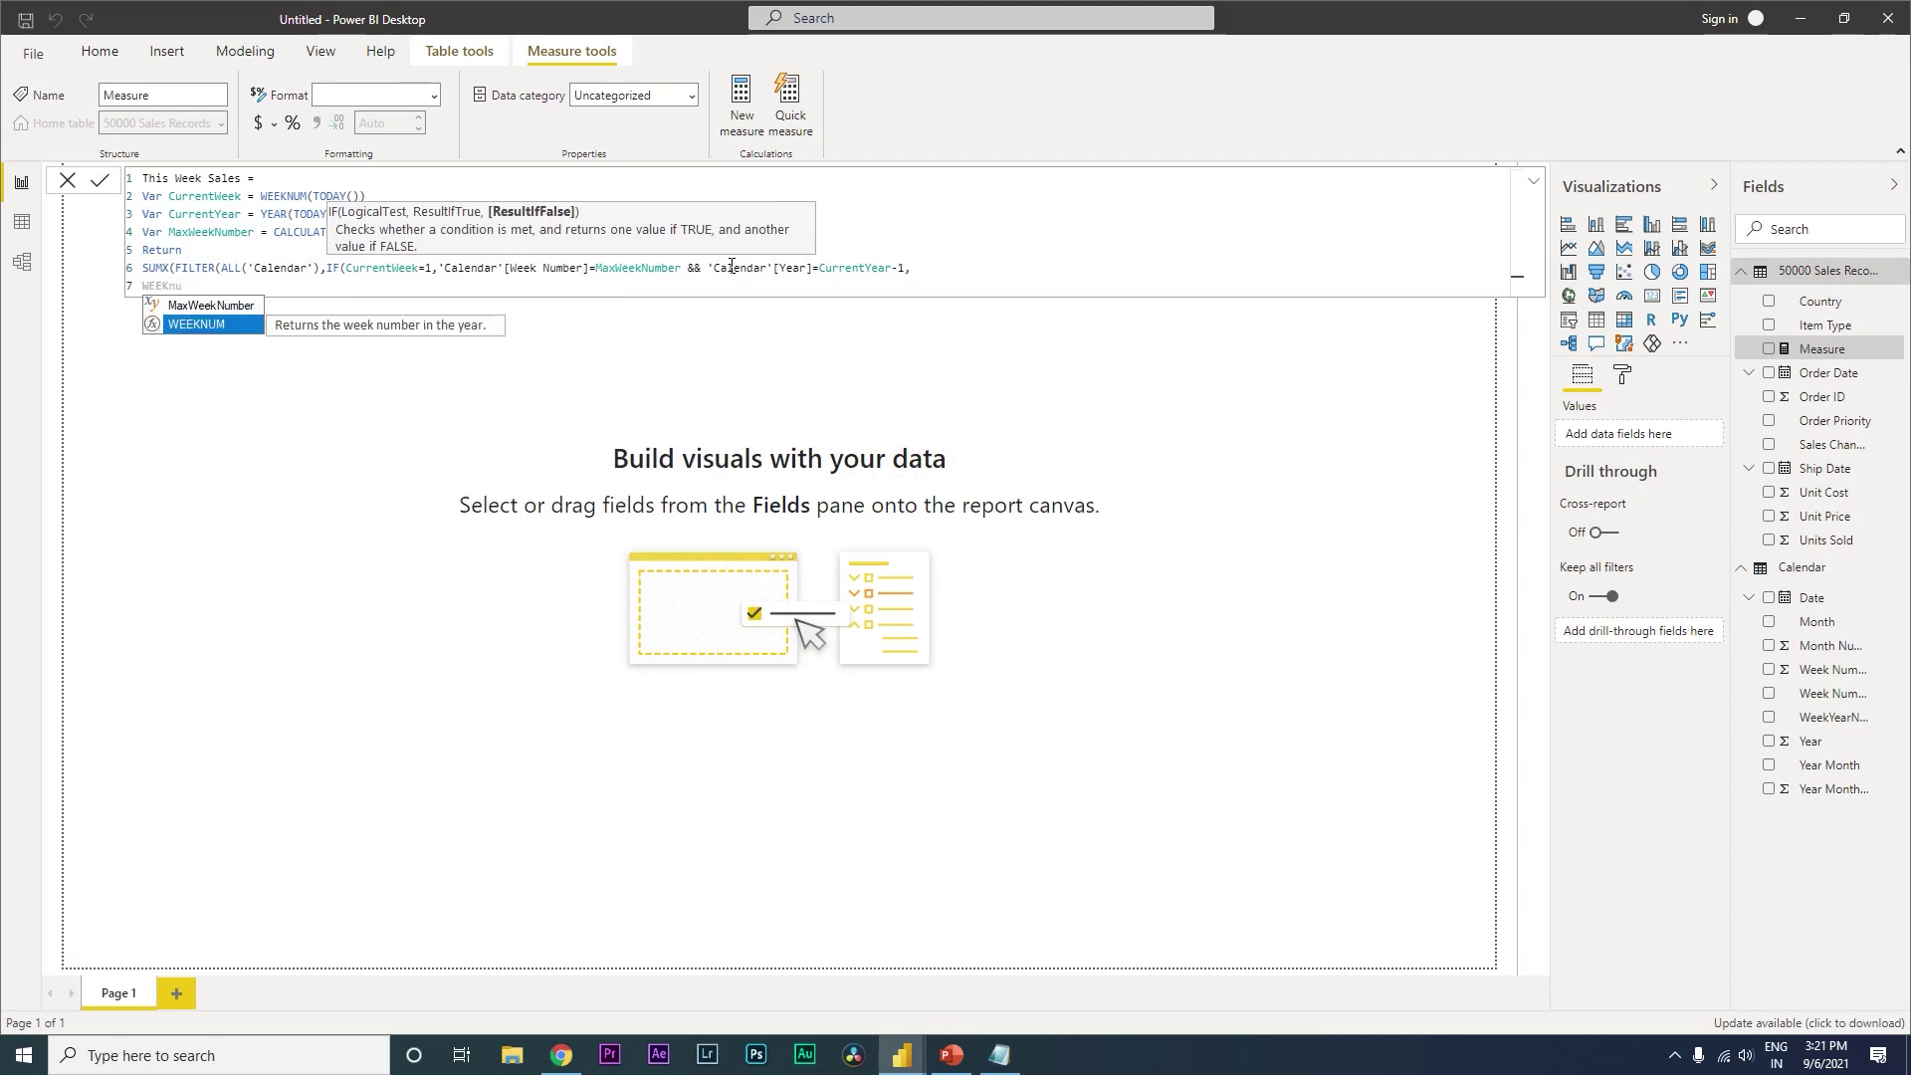
key("BackSpace")
key("BackSpace")
key("BackSpace")
key("BackSpace")
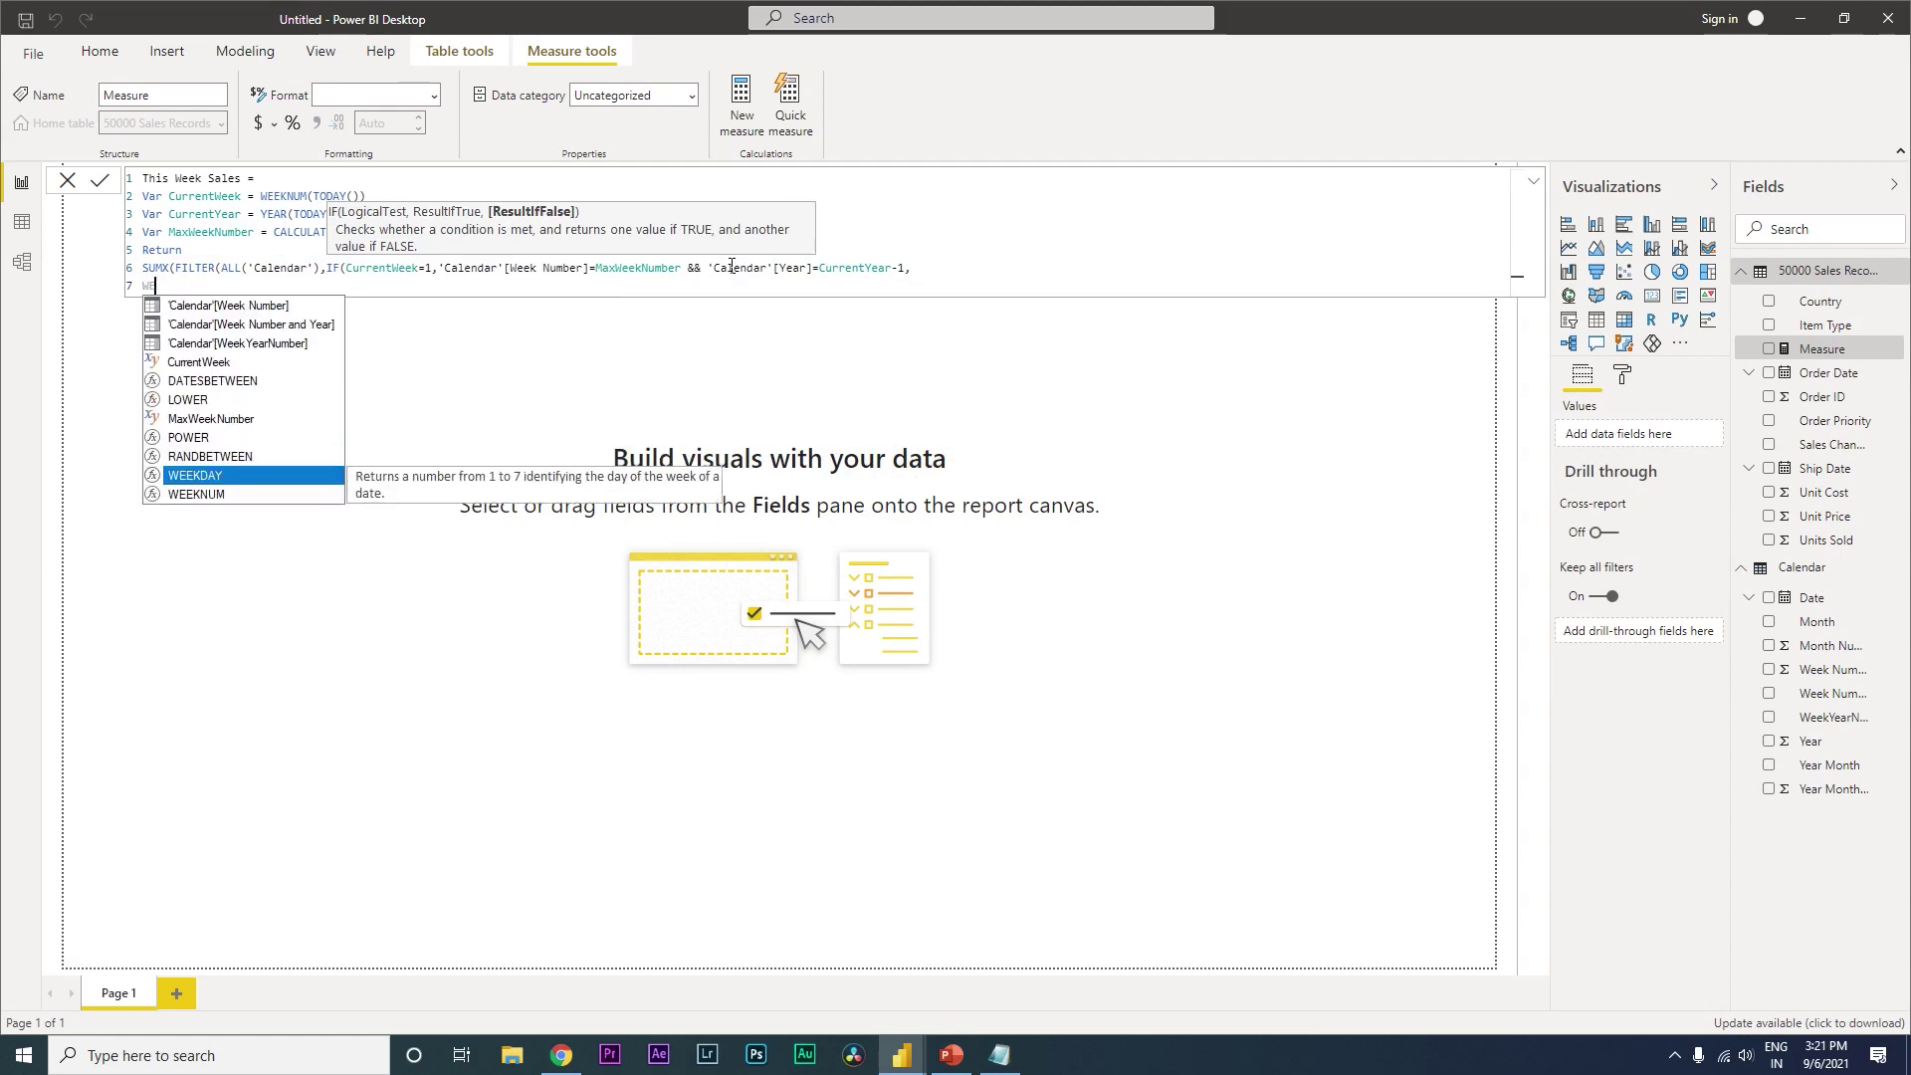
key("Up")
key("Up")
key("Up")
key("Up")
key("Up")
key("Up")
key("Up")
key("Up")
key("Up")
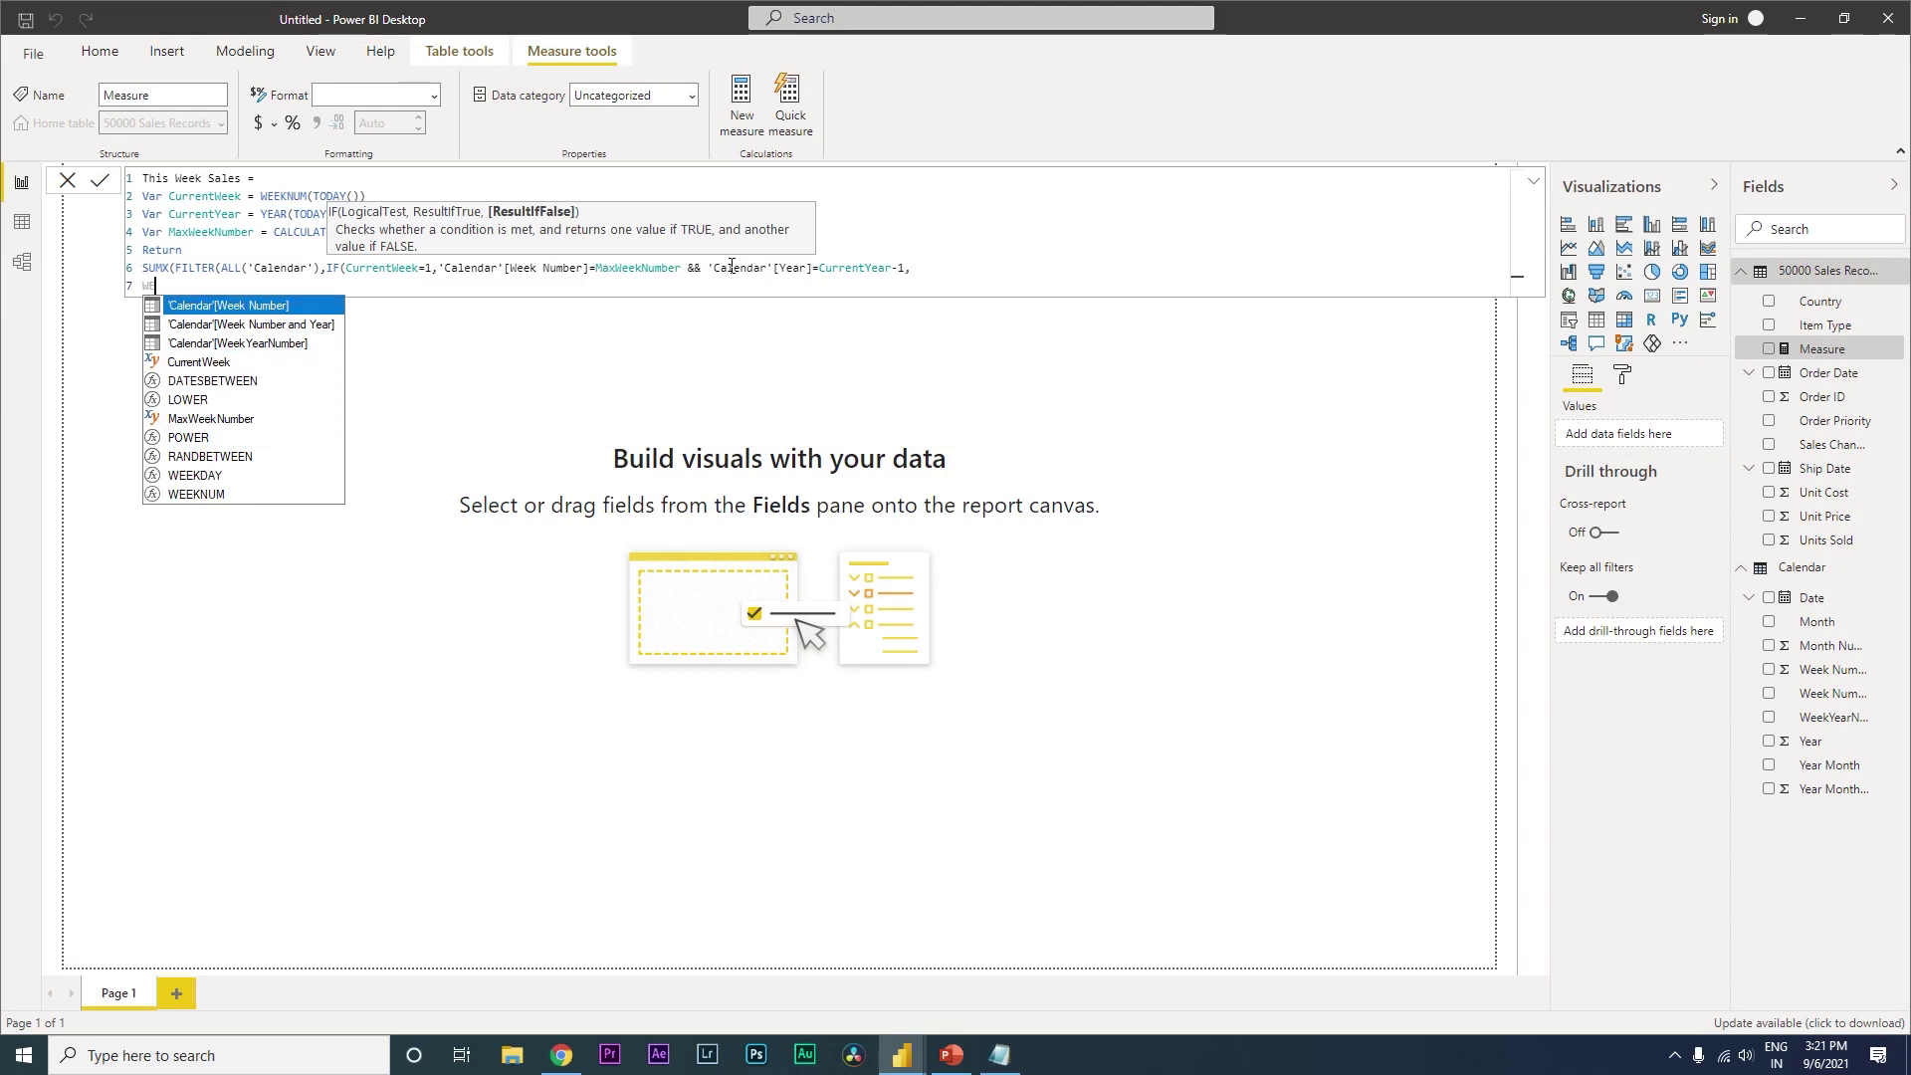
key("Tab")
- Set the Week Number column in the result-if-false argument equal to the CurrentWeek variable
type("=")
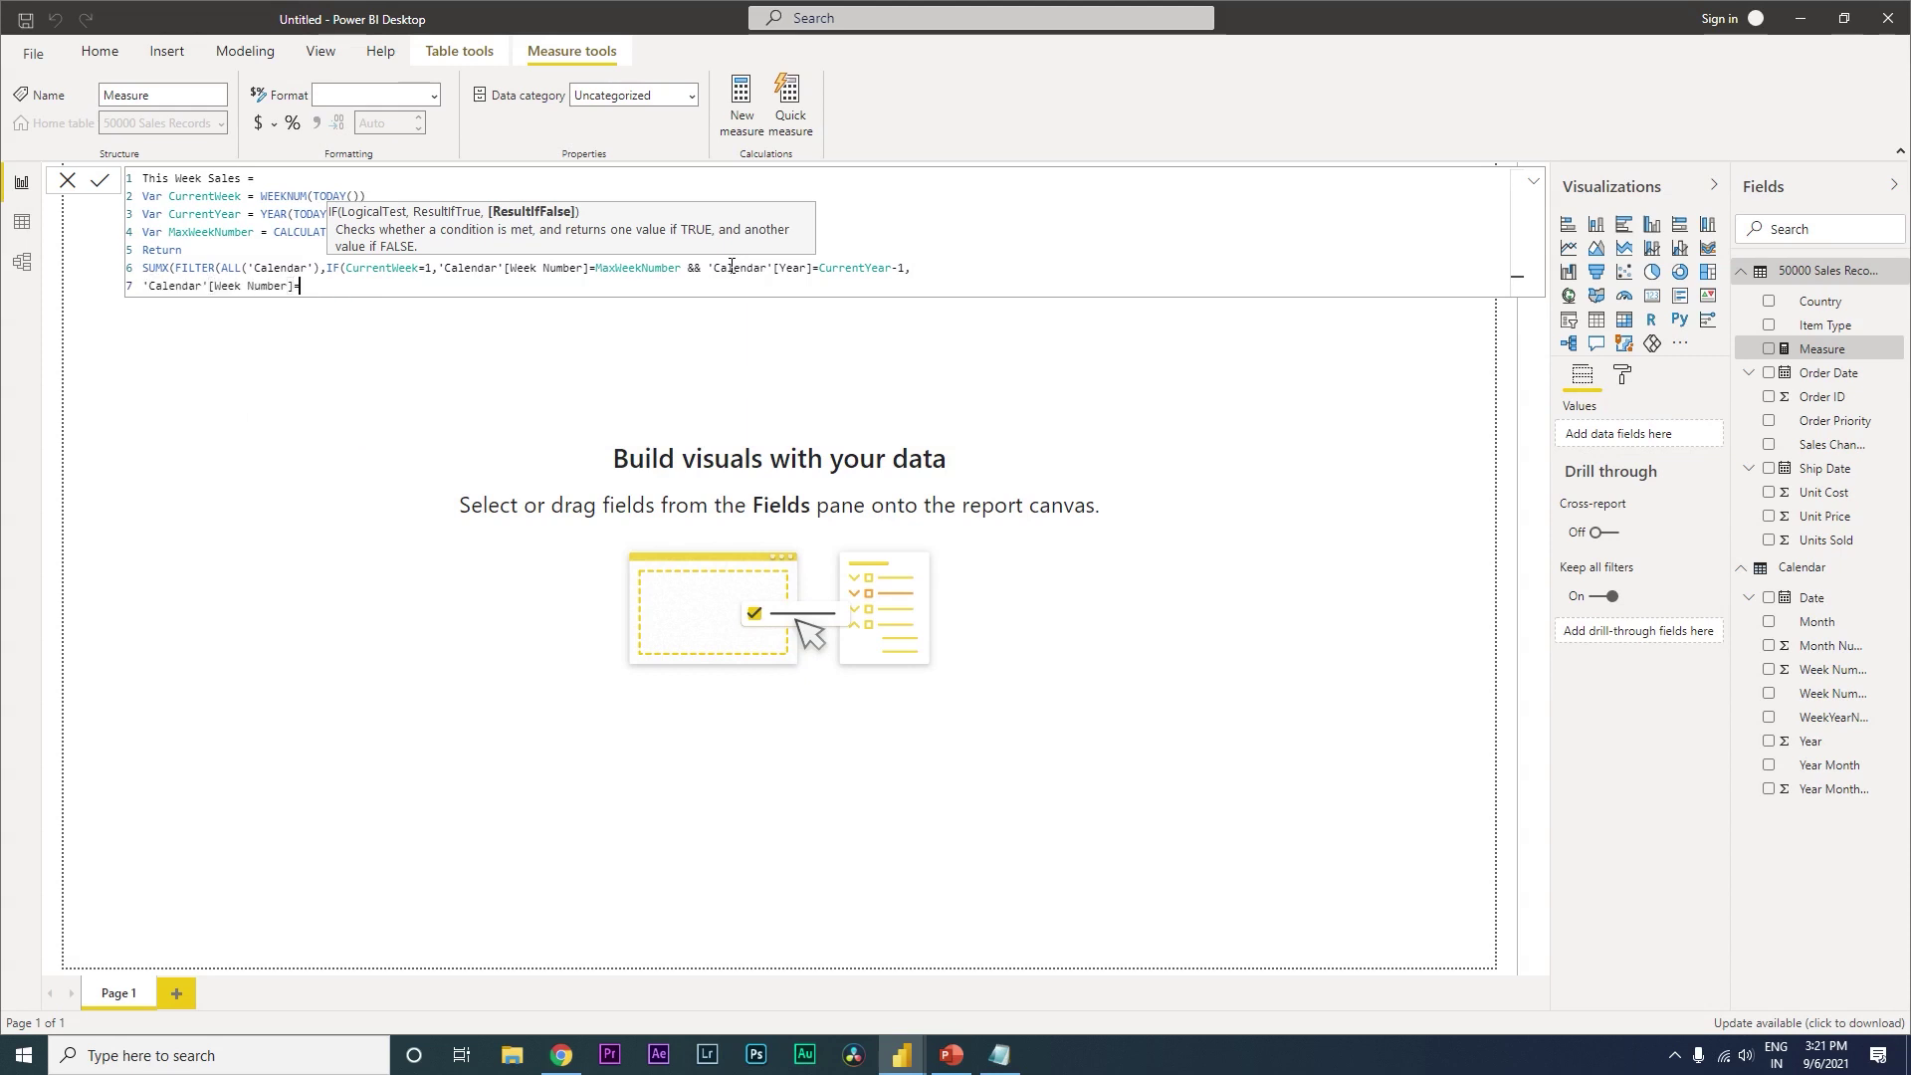
type("Curr")
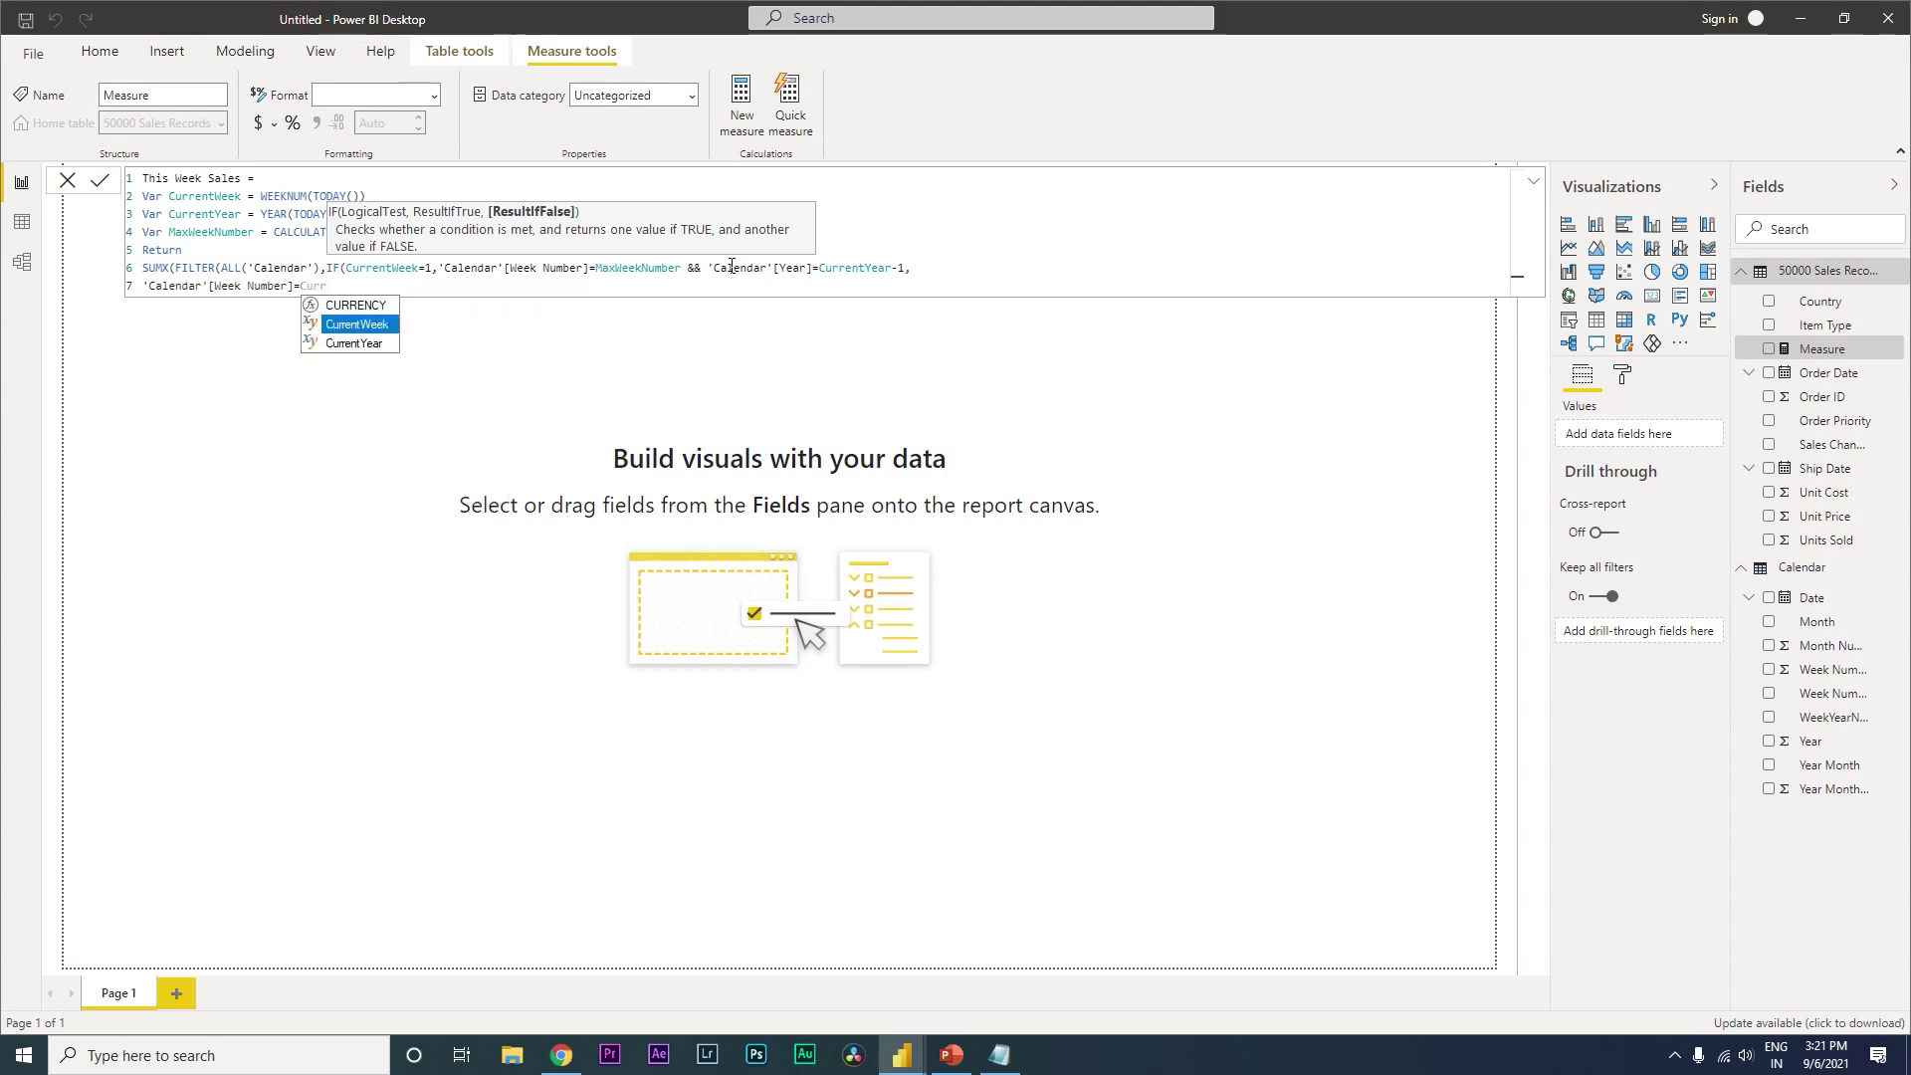
key("Tab")
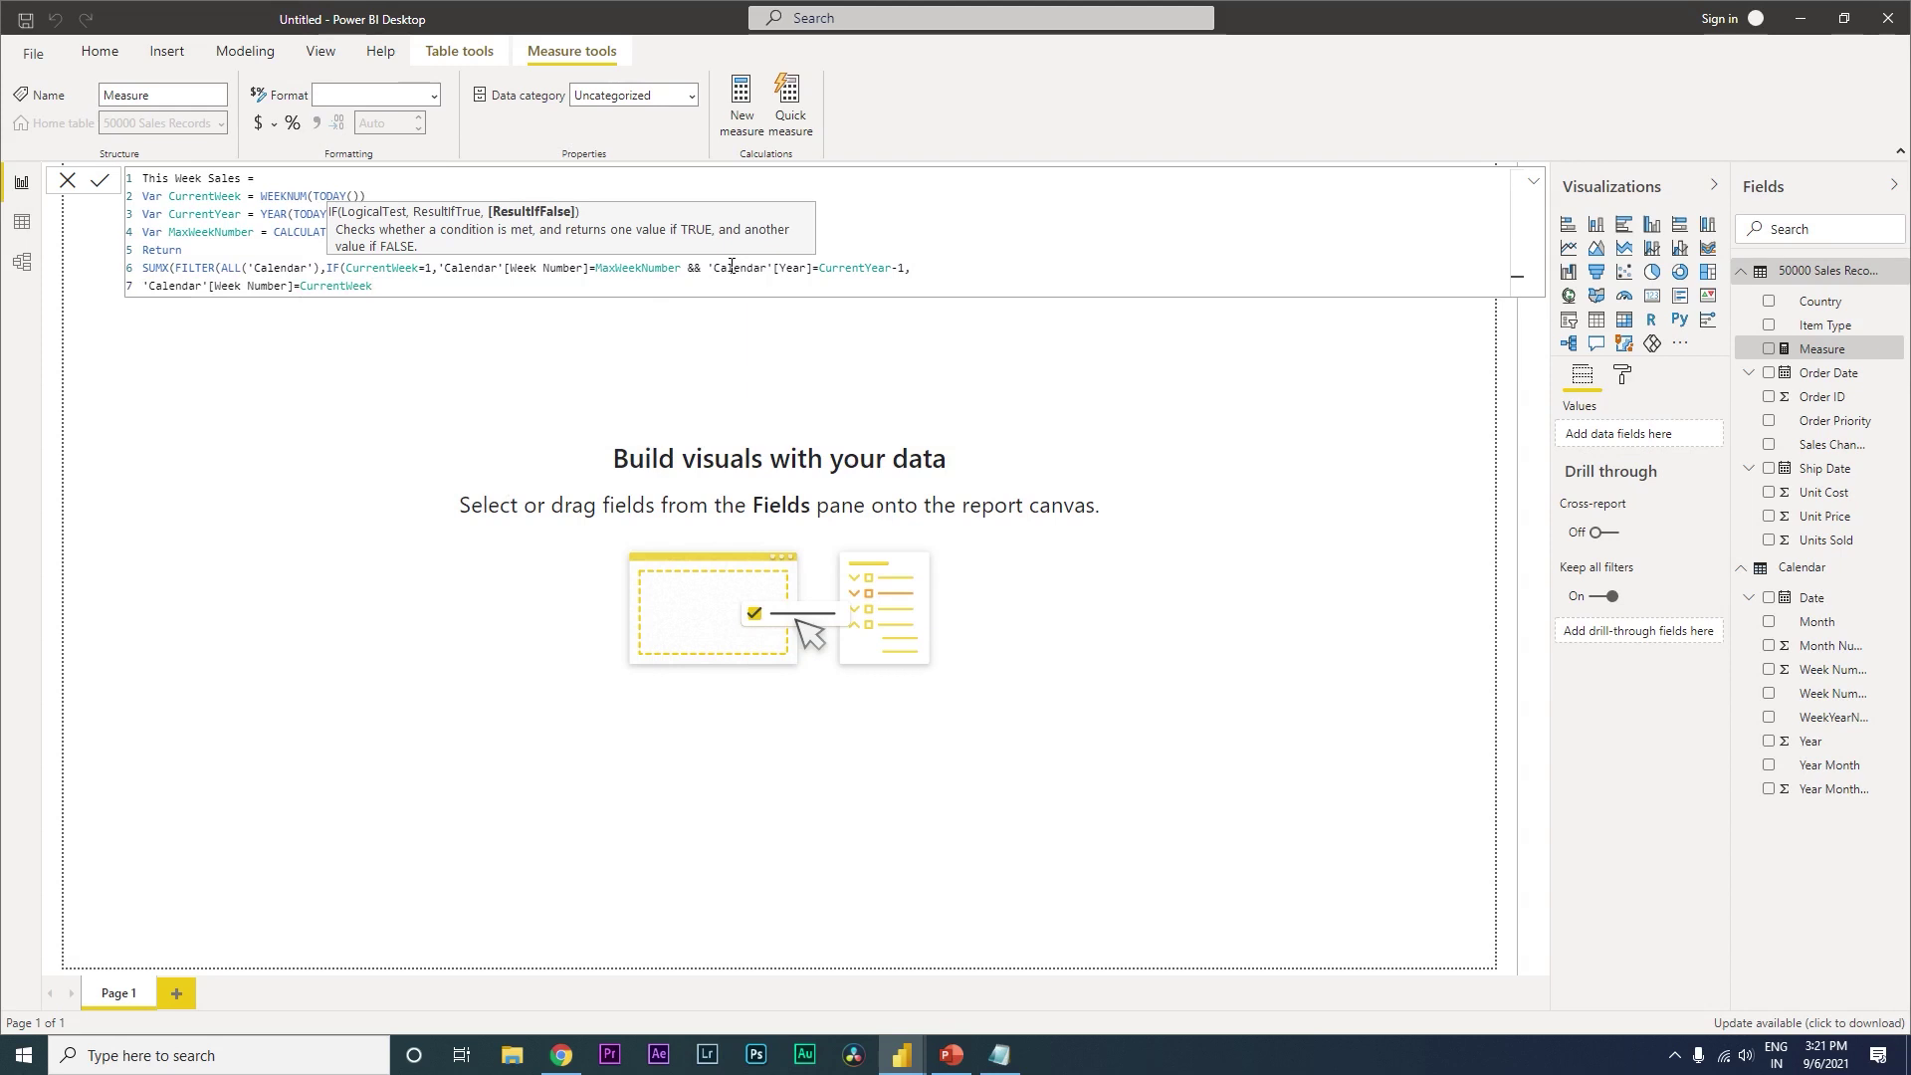
- Extend the result-if-false condition with && and the 'Calendar'[Year] column
type("&&")
type(" Cal")
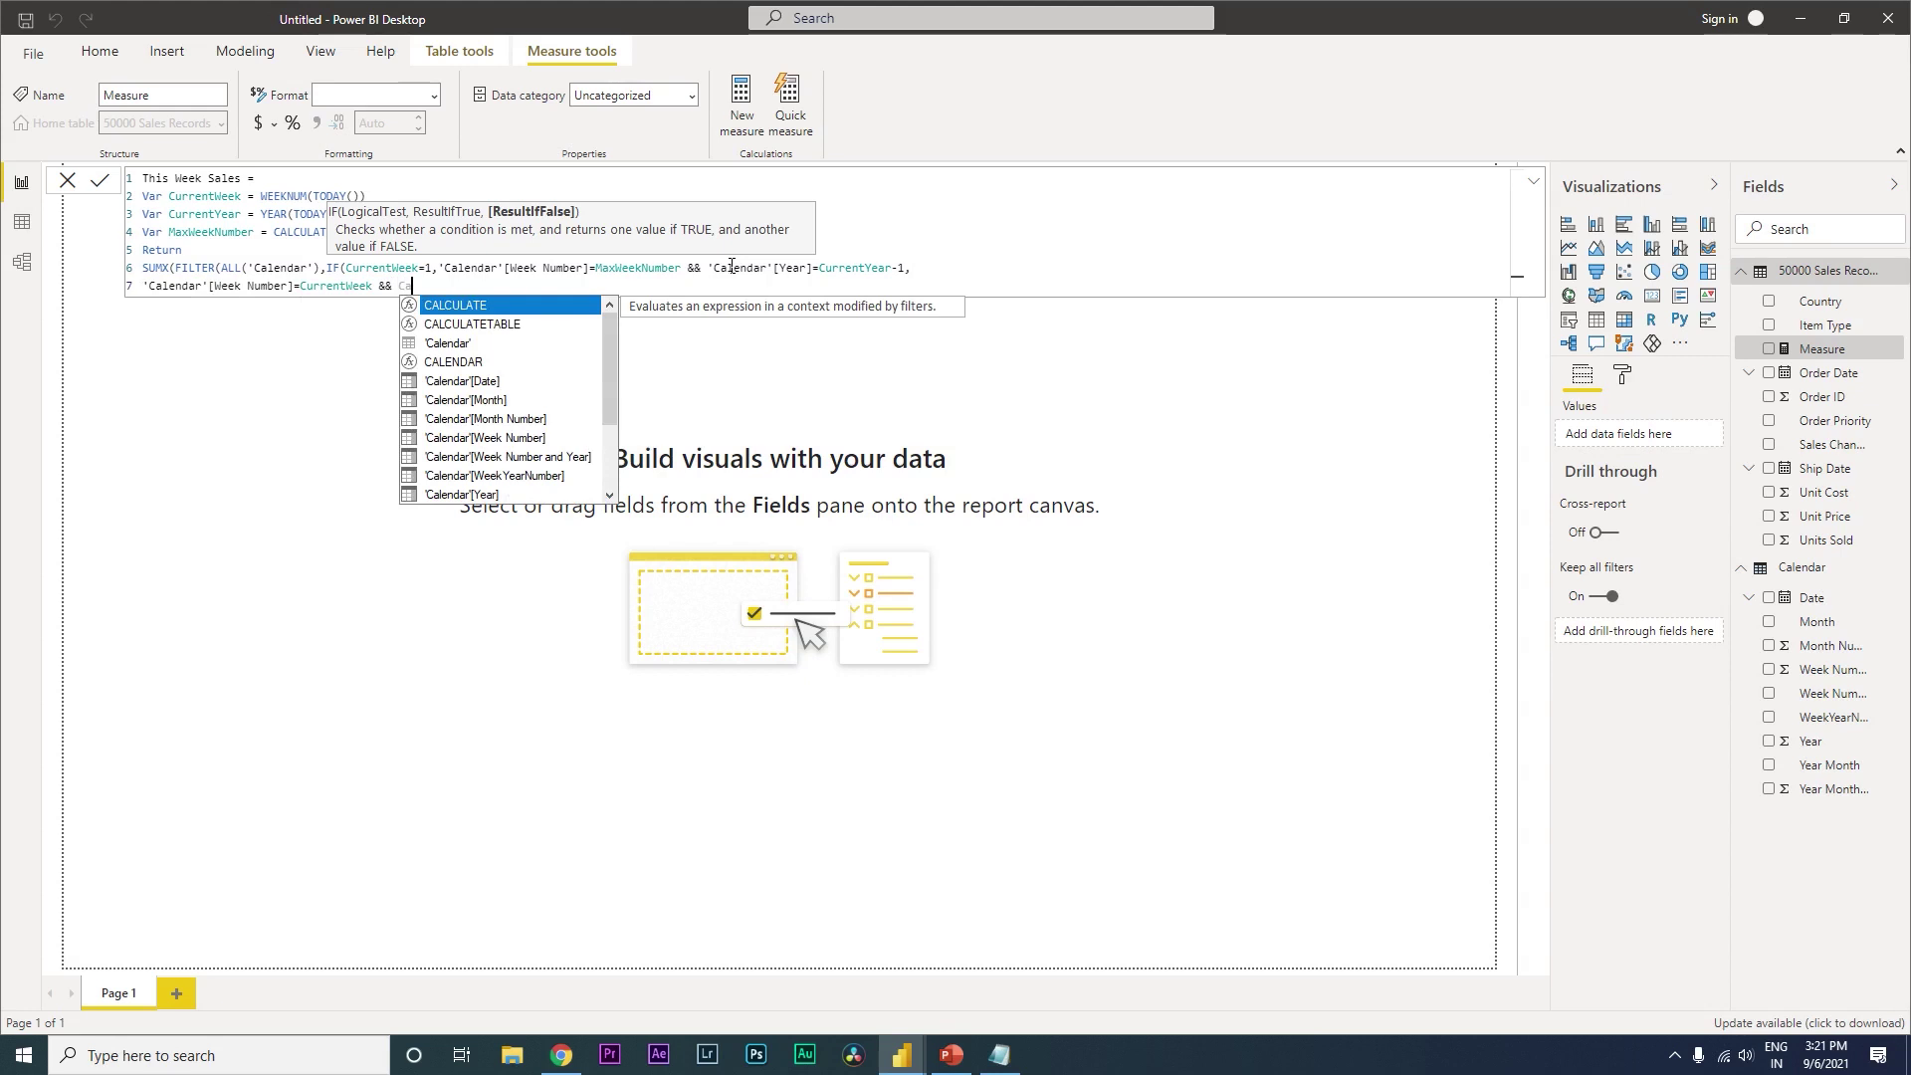
key("Down")
key("Down")
key("Down")
key("Down")
key("Down")
key("Down")
key("Down")
key("Down")
key("Down")
key("Down")
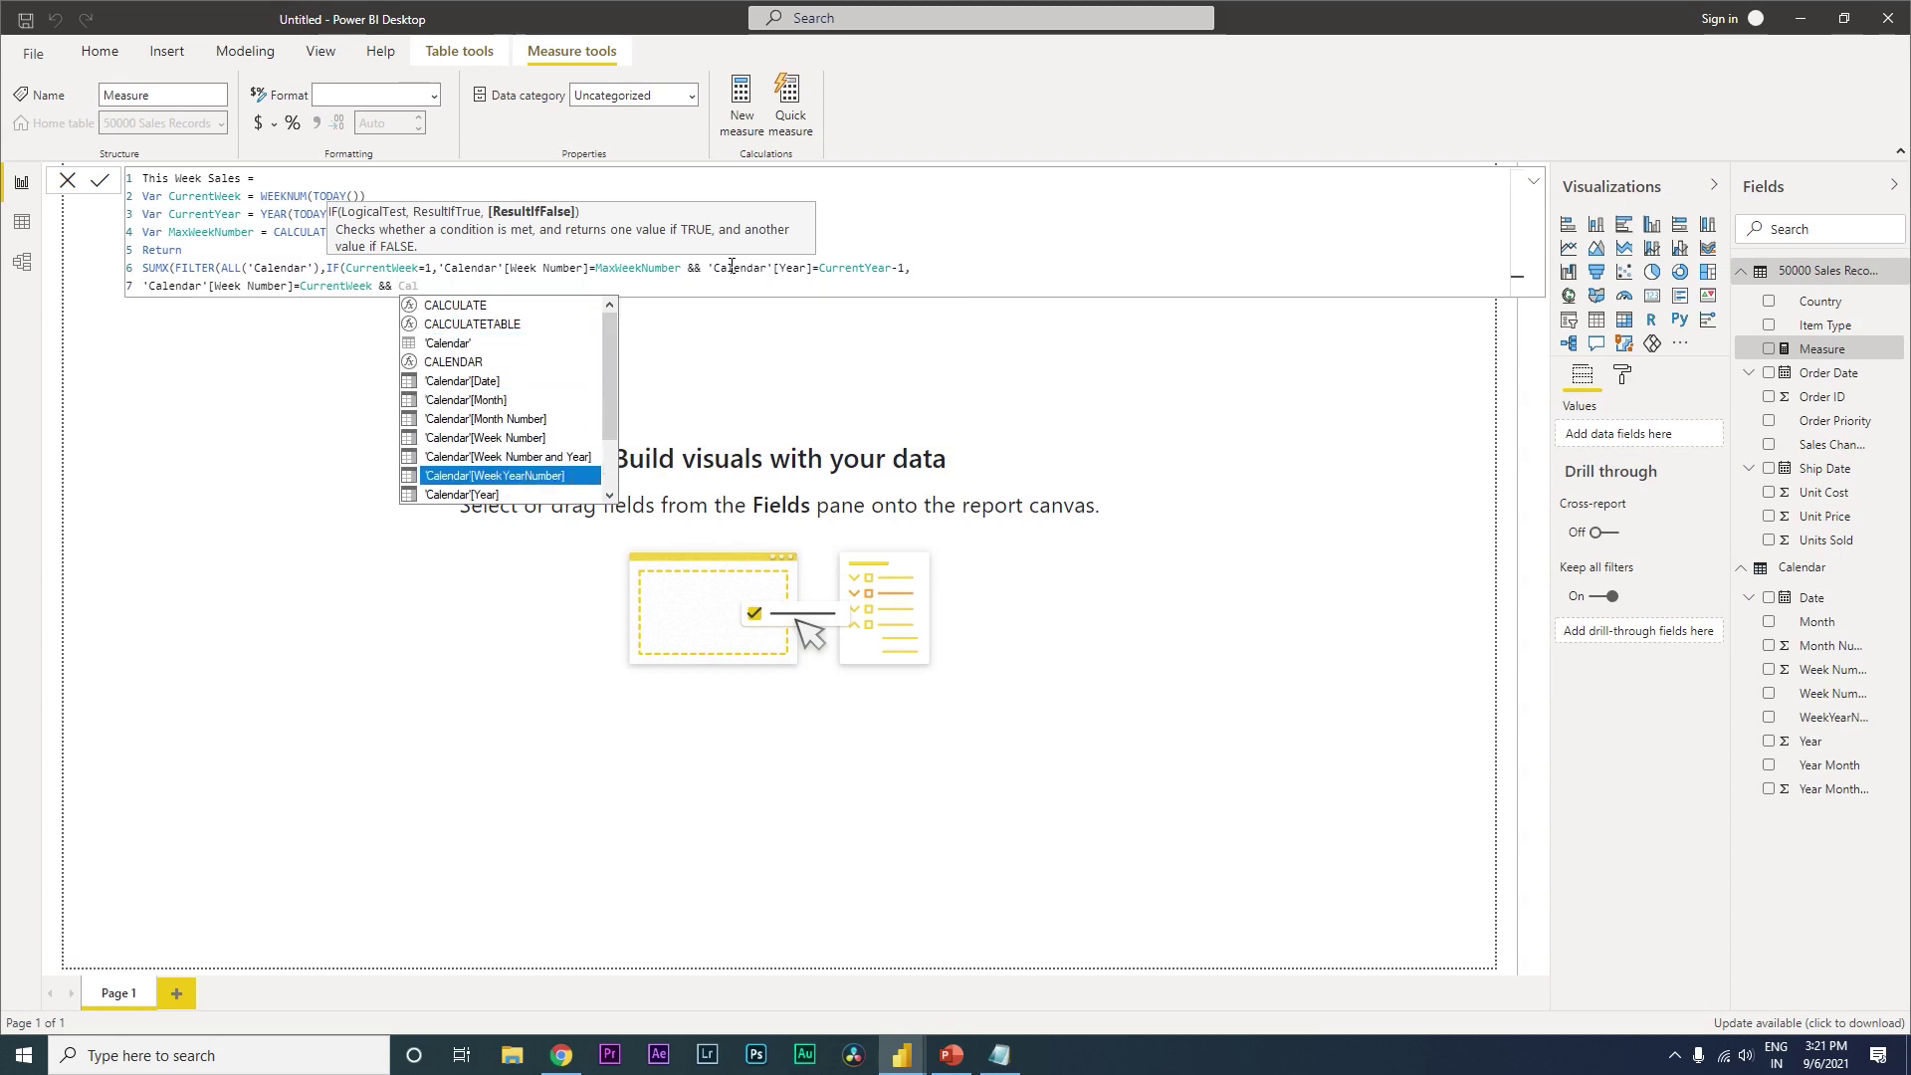
key("Tab")
- Set the Year column in the result-if-false argument equal to CurrentYear, and close the IF and FILTER functions
type("=")
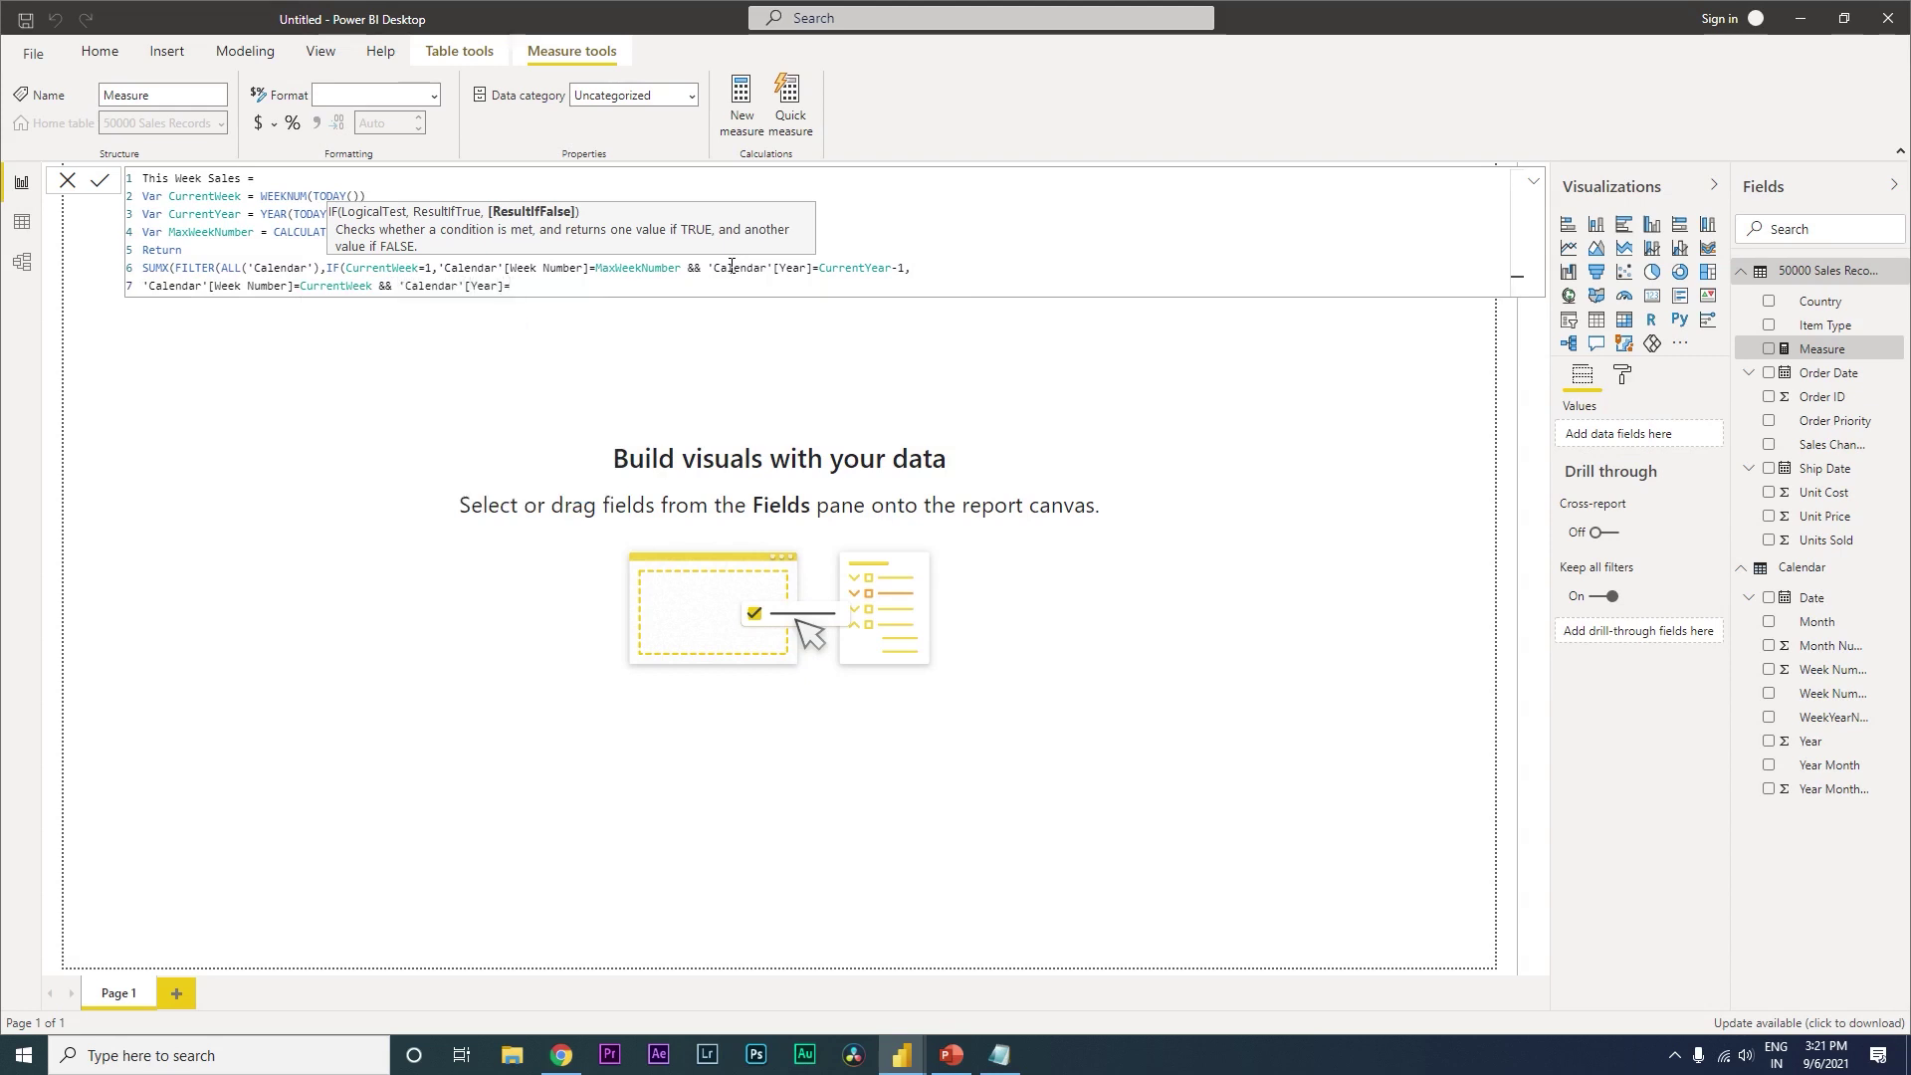
type("Cur")
key("Down")
key("Down")
key("Tab")
type(")")
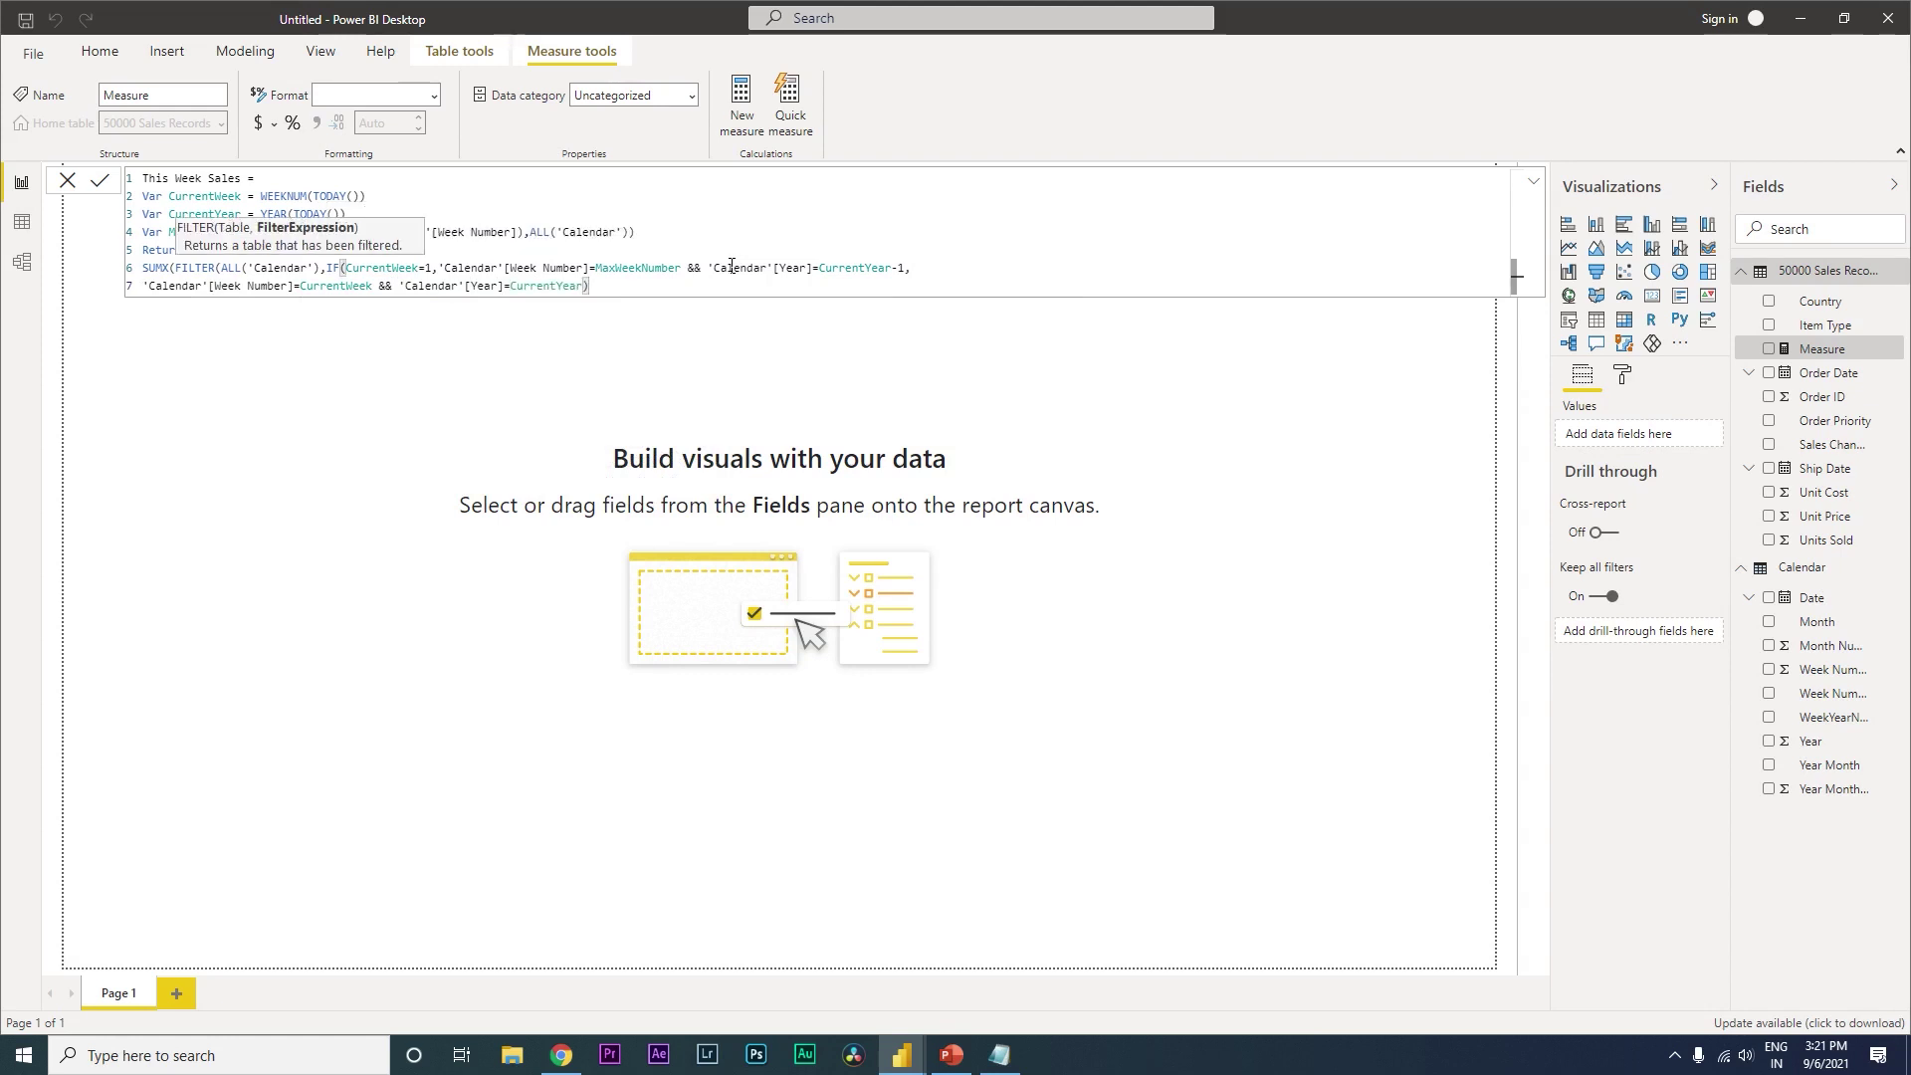
type(")")
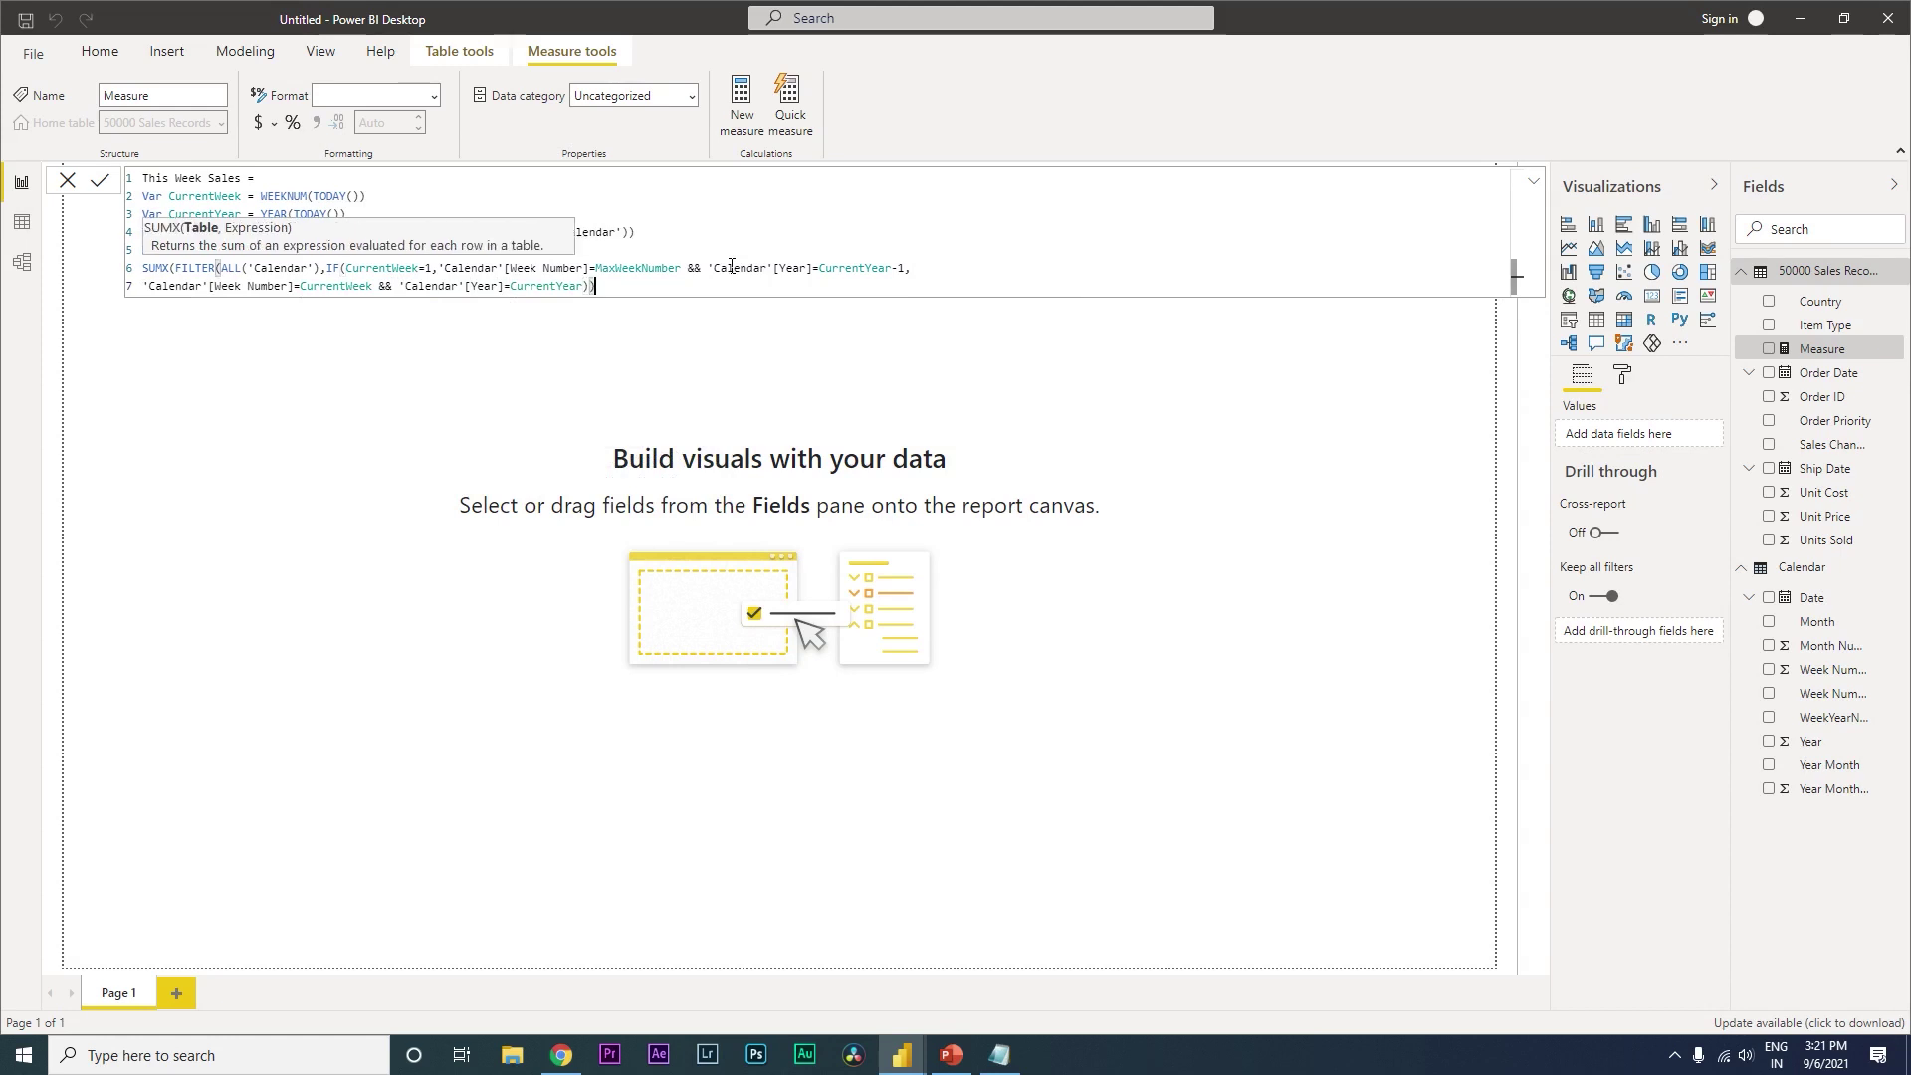
- Add a comma after the FILTER, close SUMX with its expression argument left empty, and commit the This Week Sales measure
type(",")
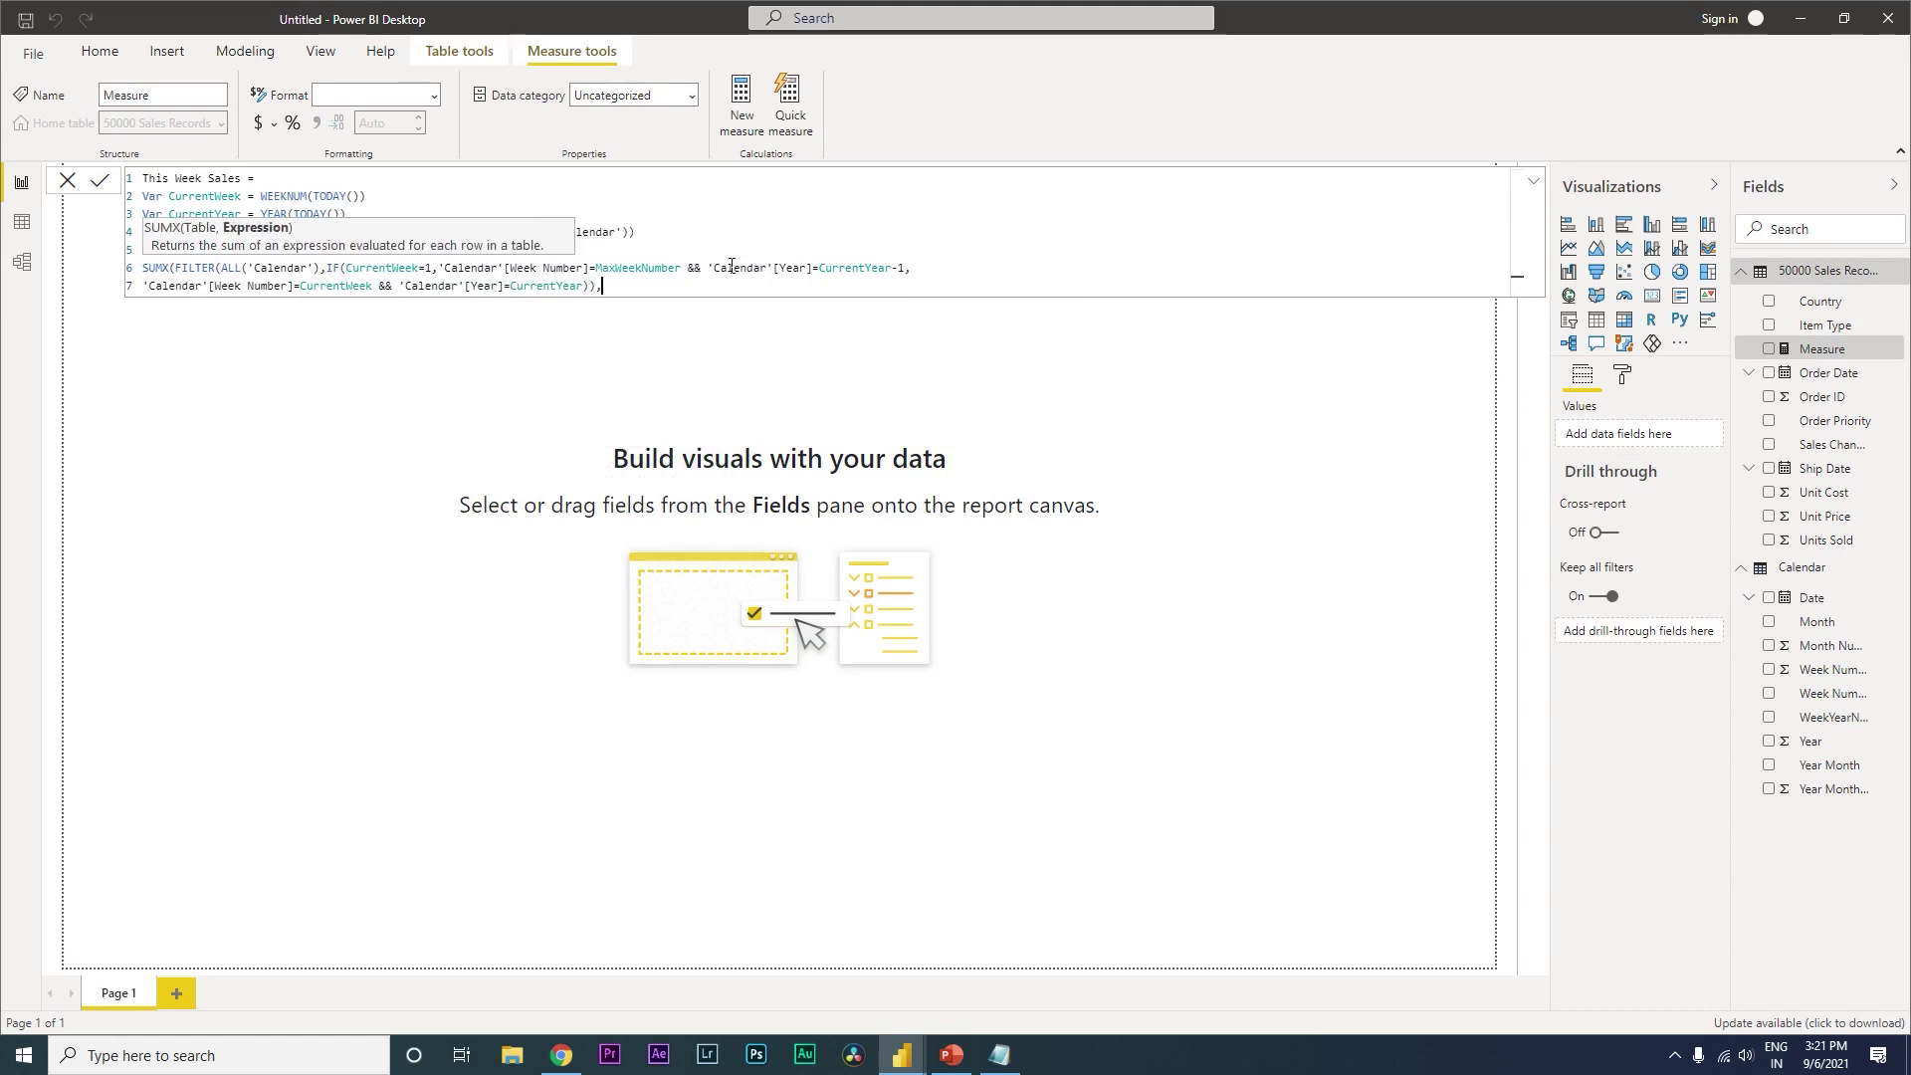
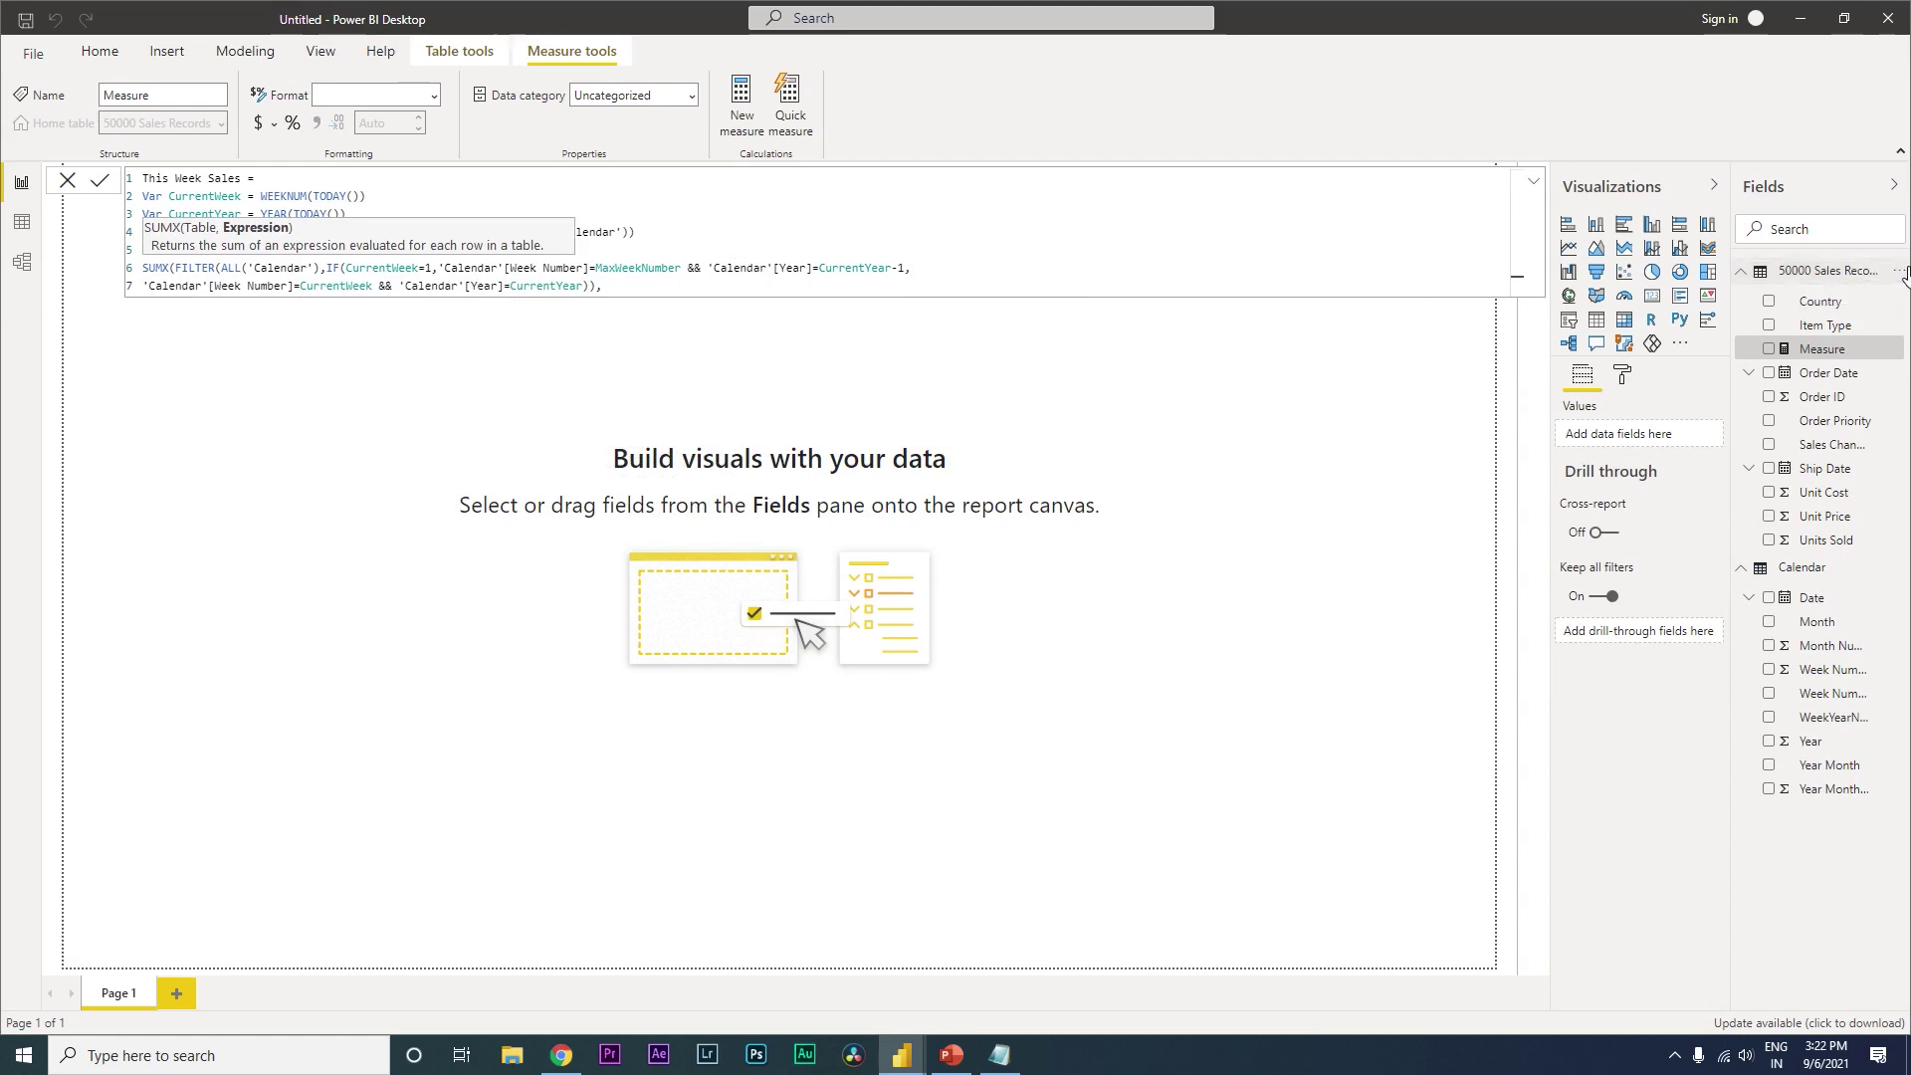
type(")")
key("Return")
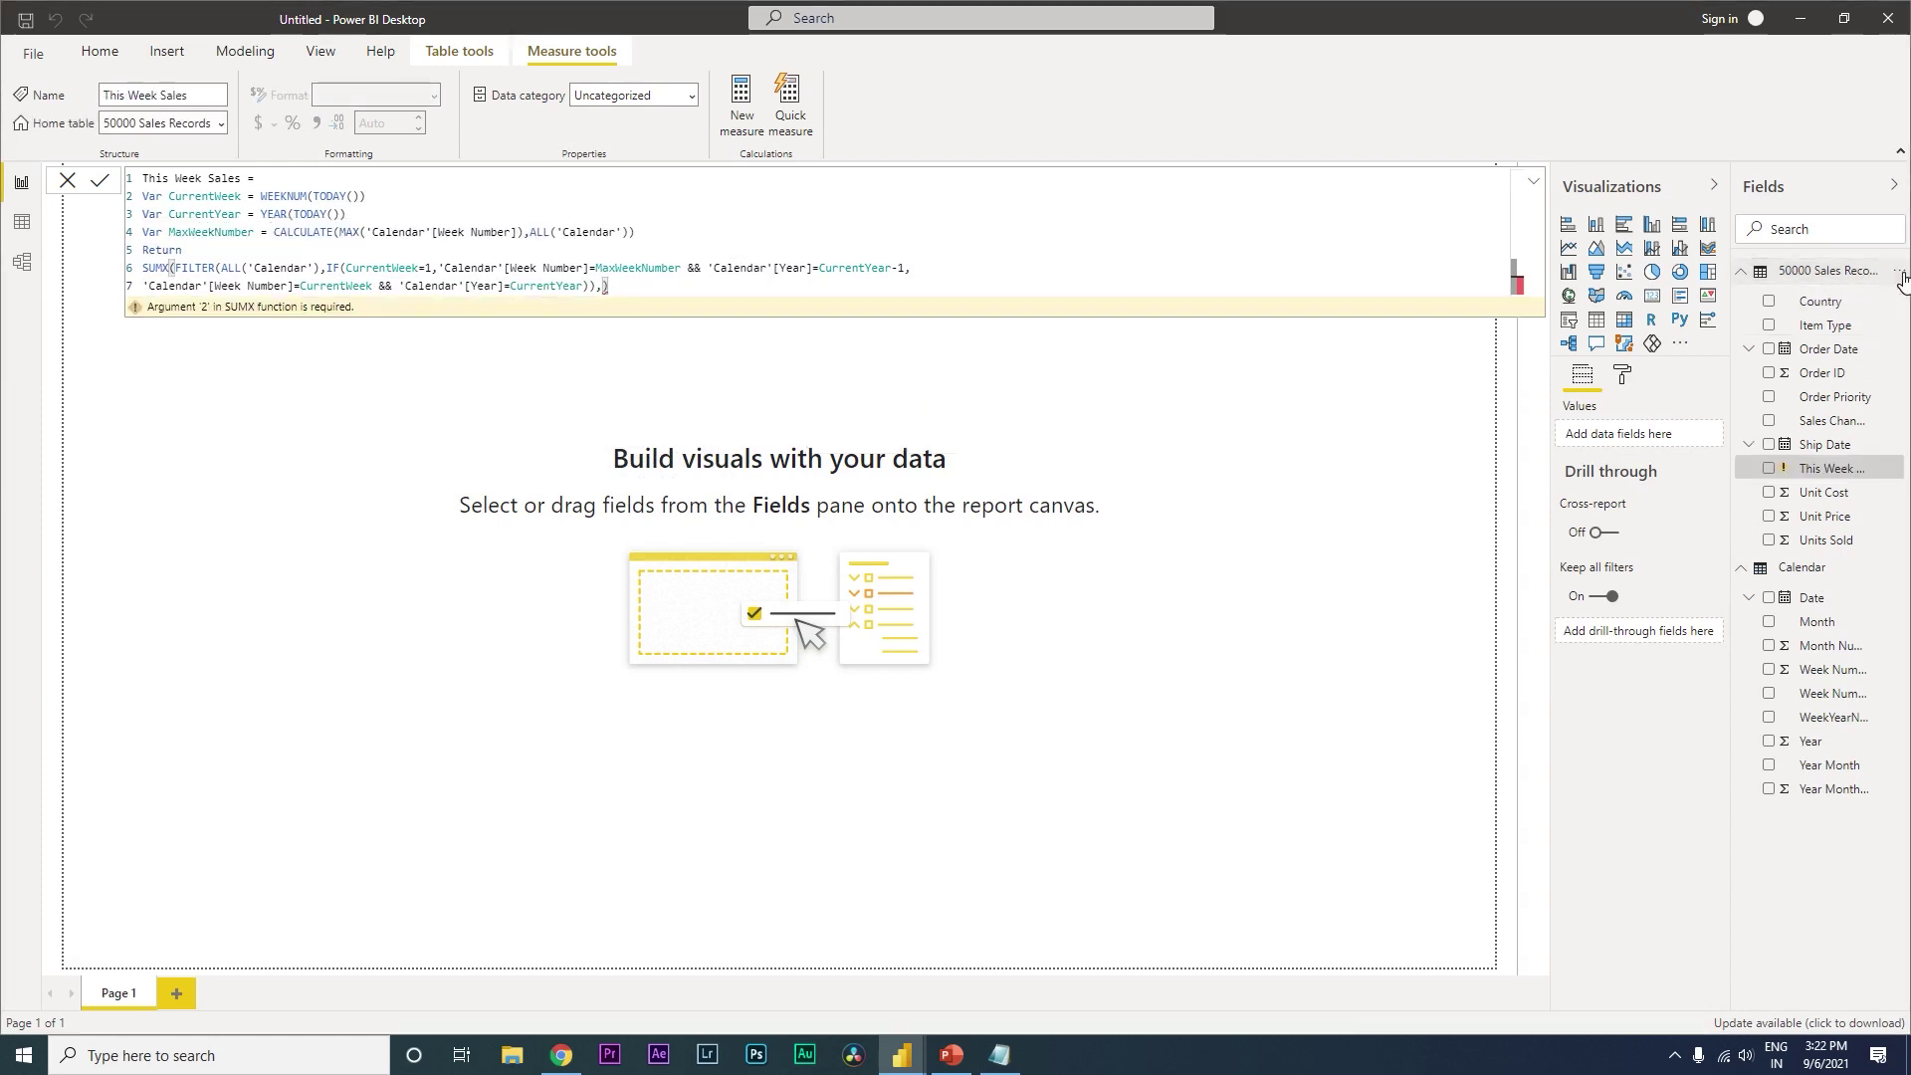
- Create a Total Sales measure in the 50000 Sales Records table that sums the Unit Cost column
left_click(1897, 273)
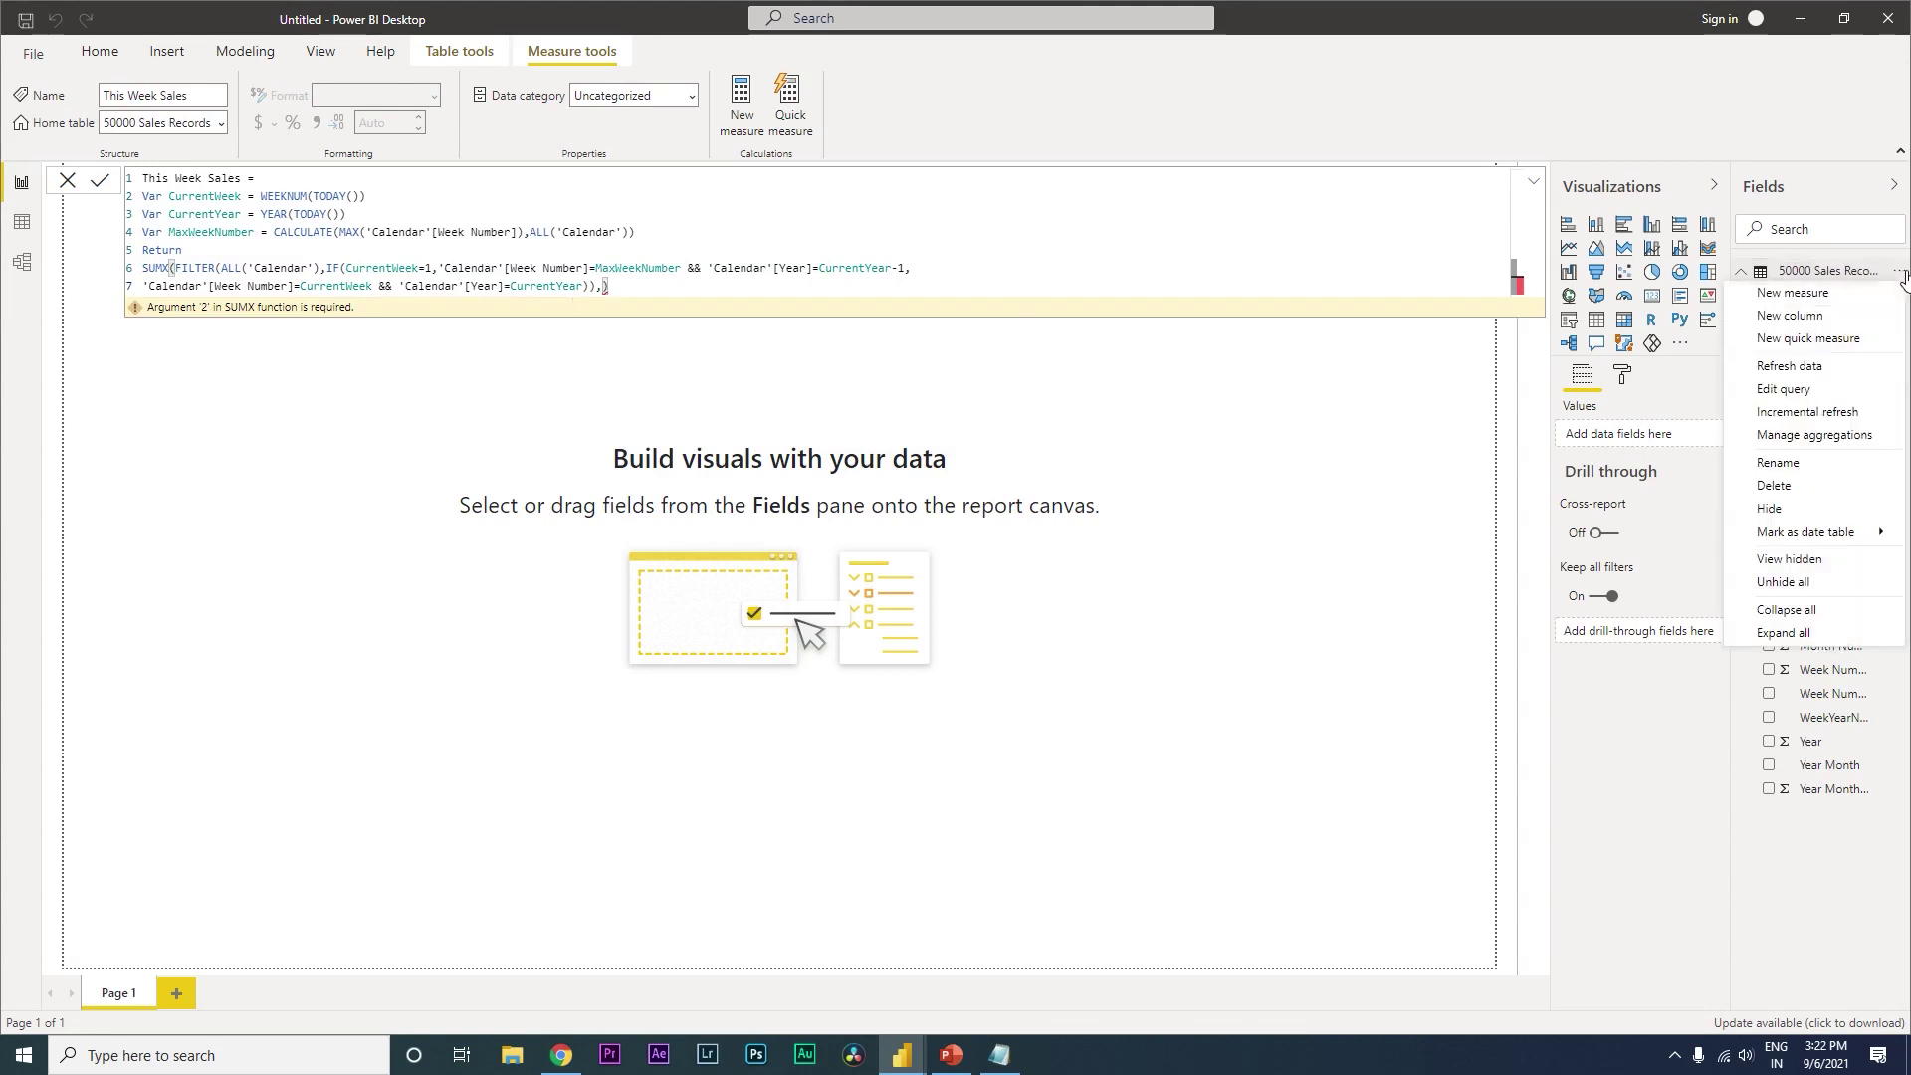
left_click(1826, 297)
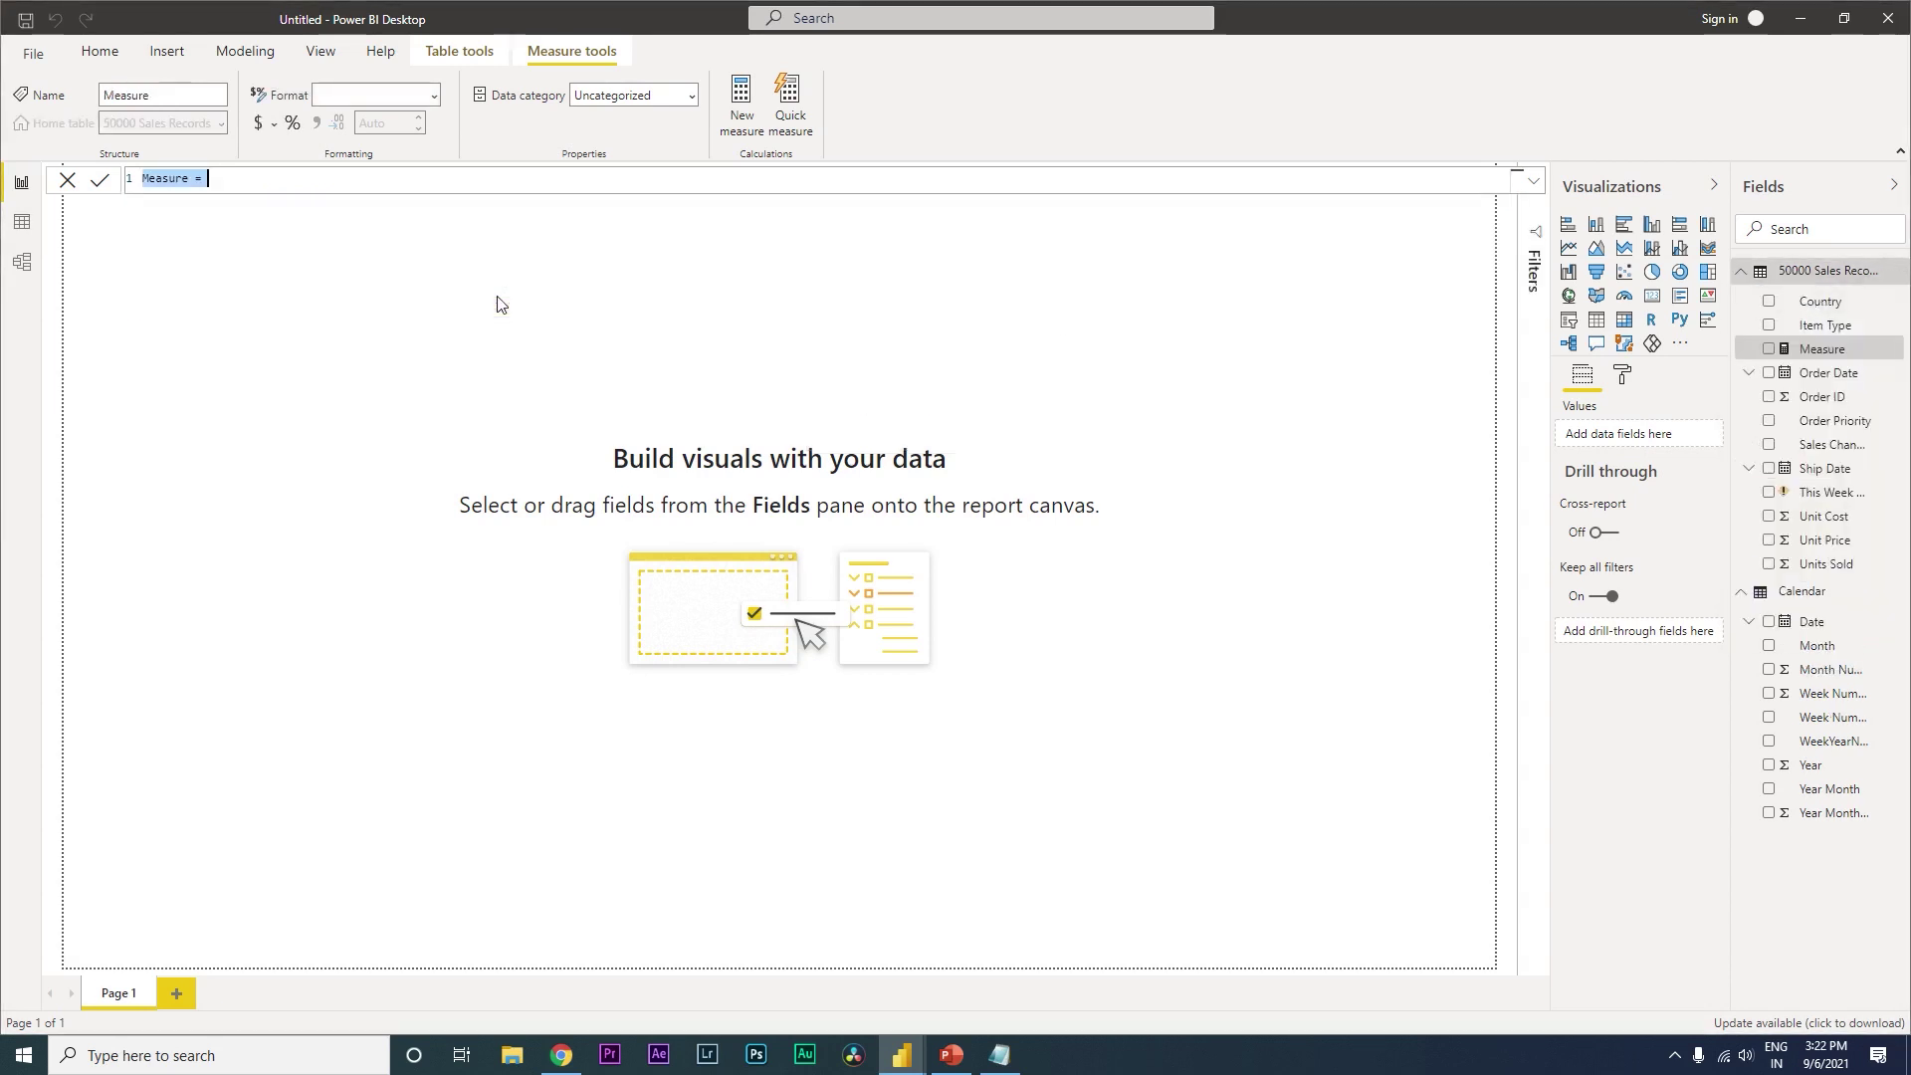
type("Total Sales = SUM(")
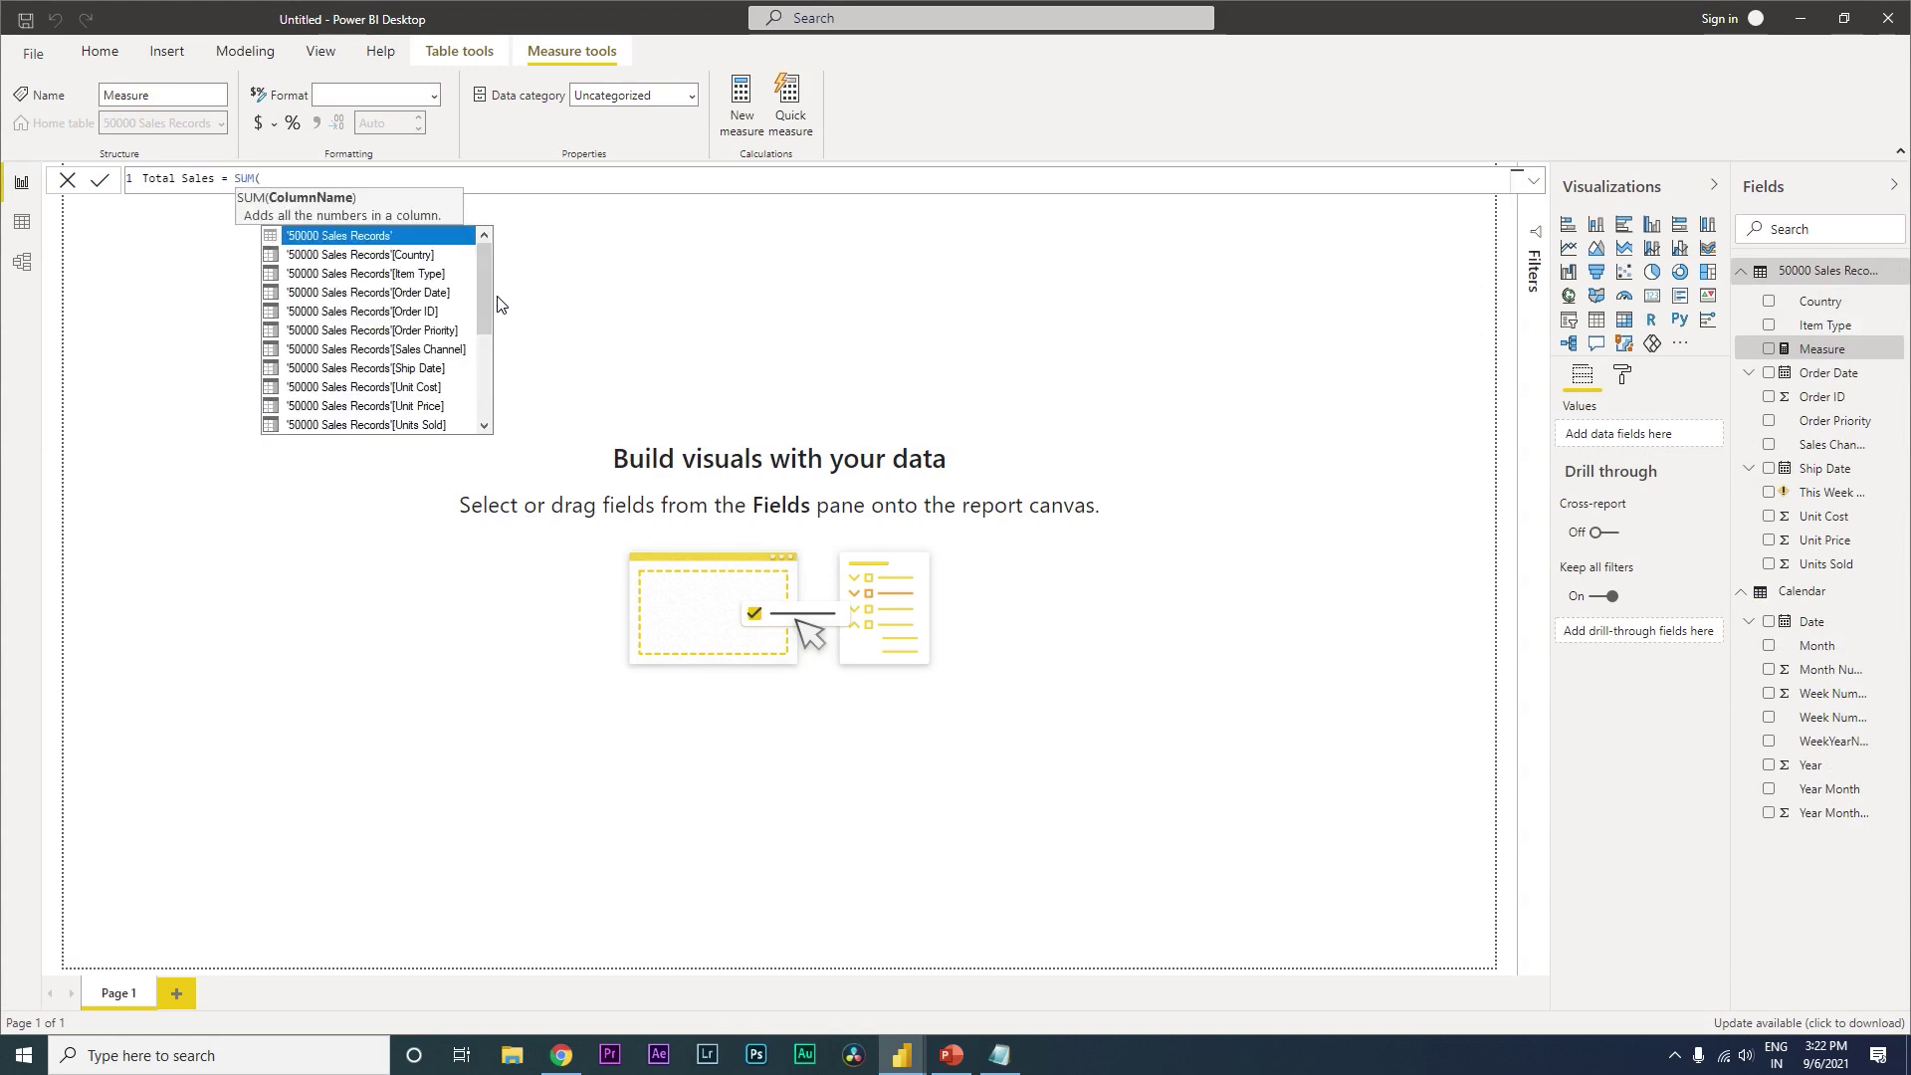
type("unit")
key("Tab")
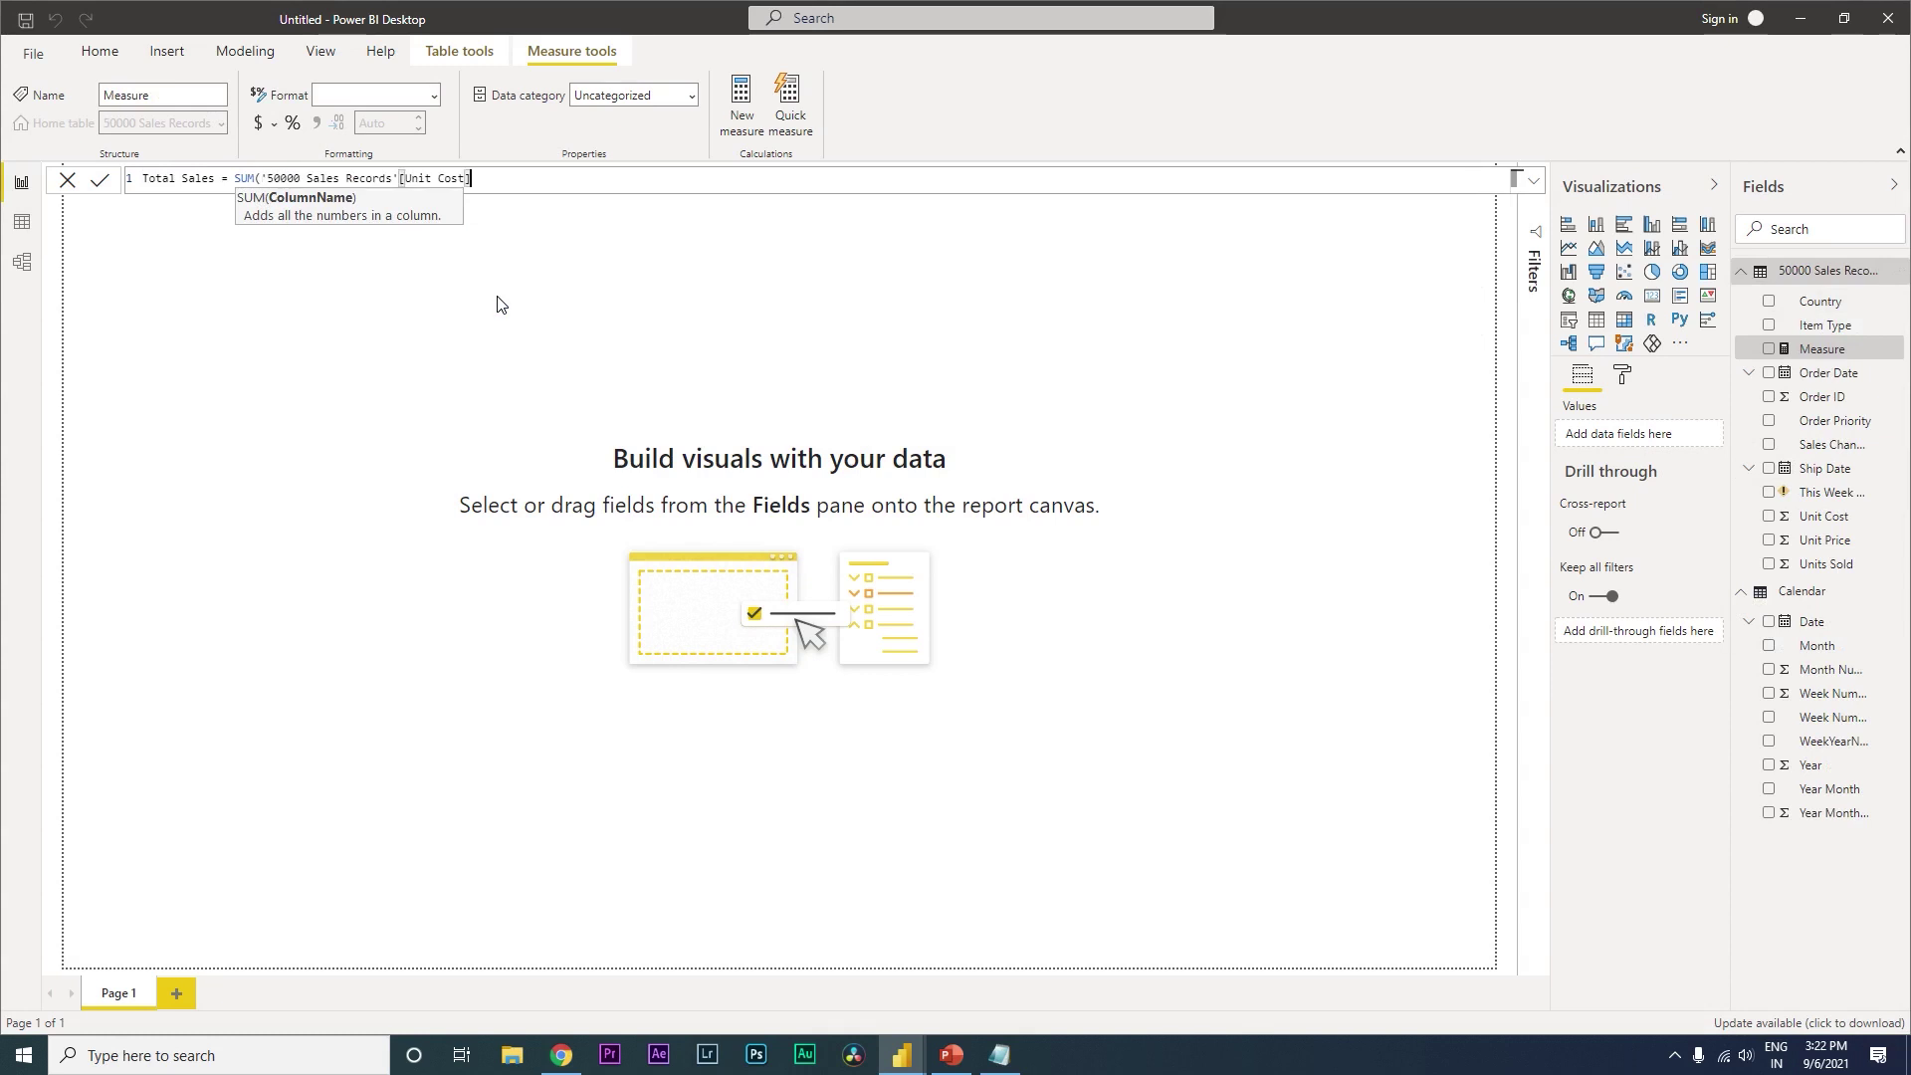
type(")")
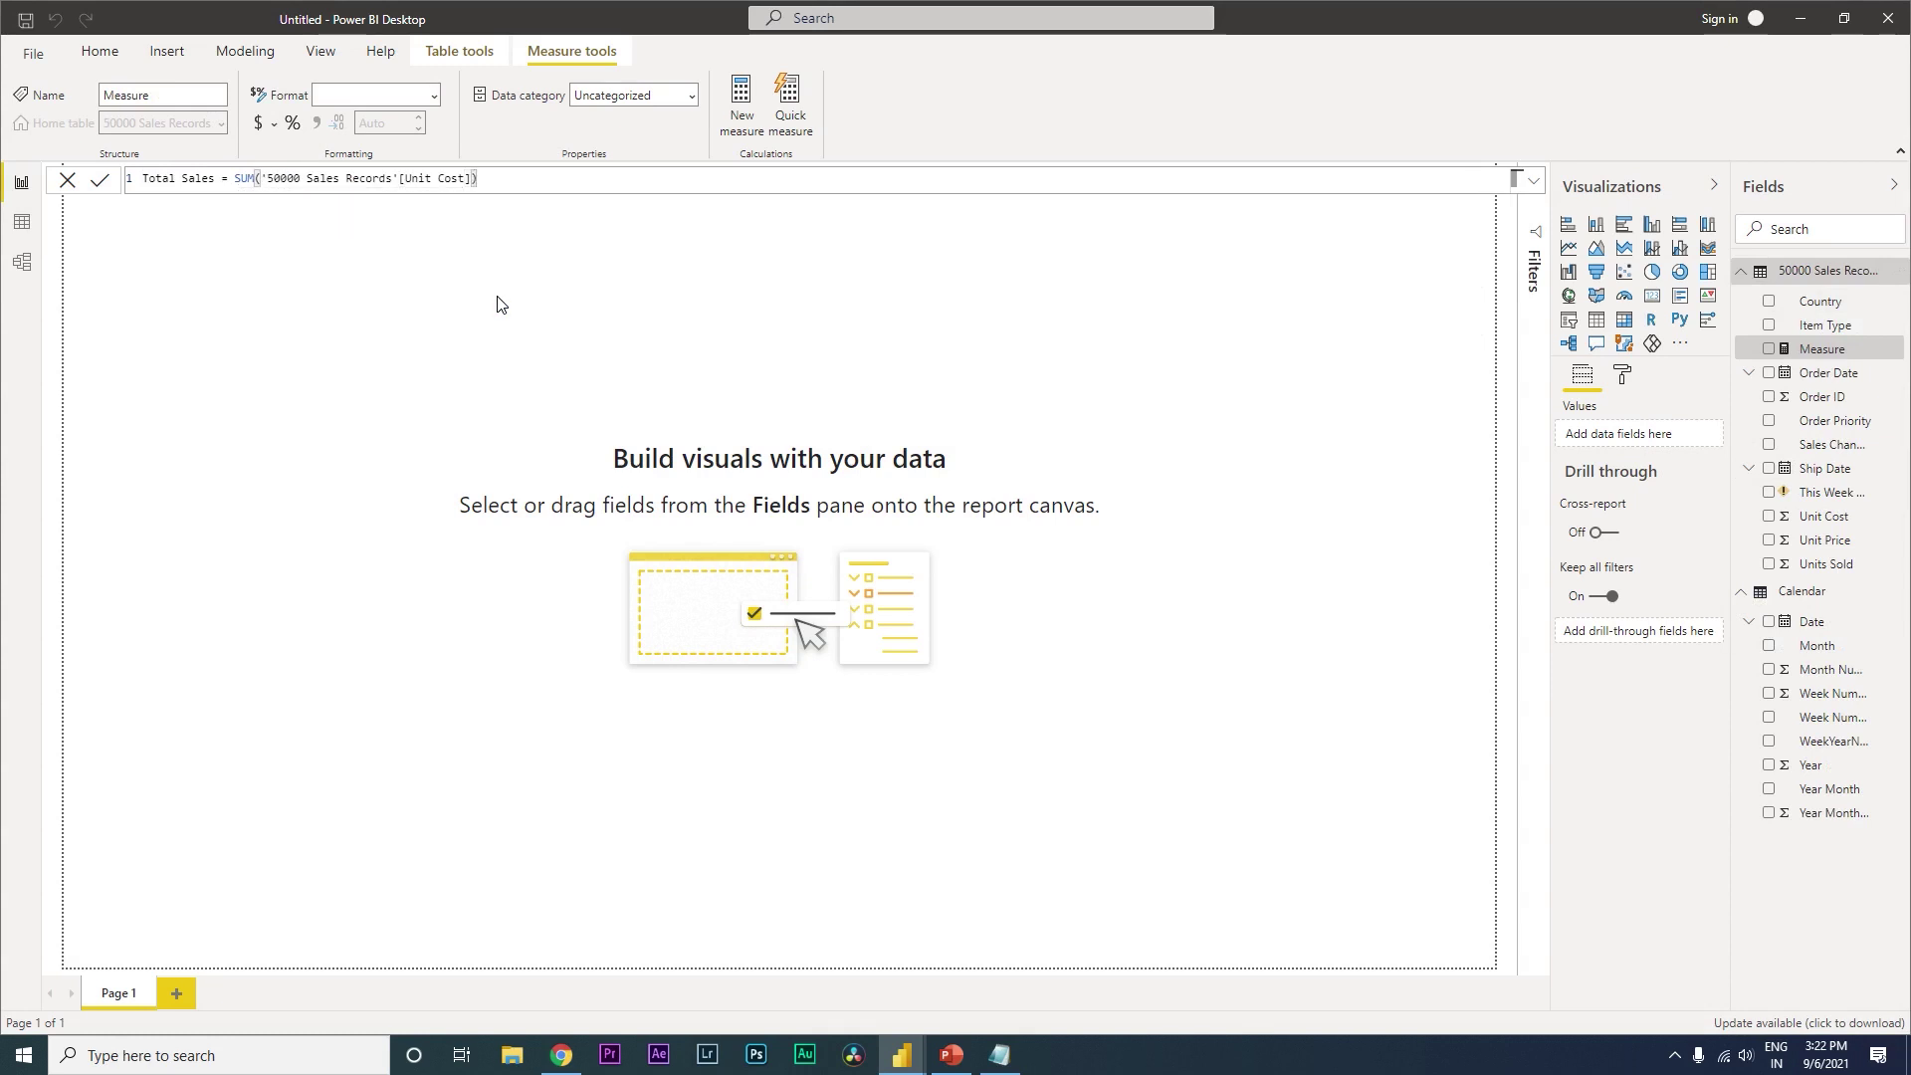
key("Return")
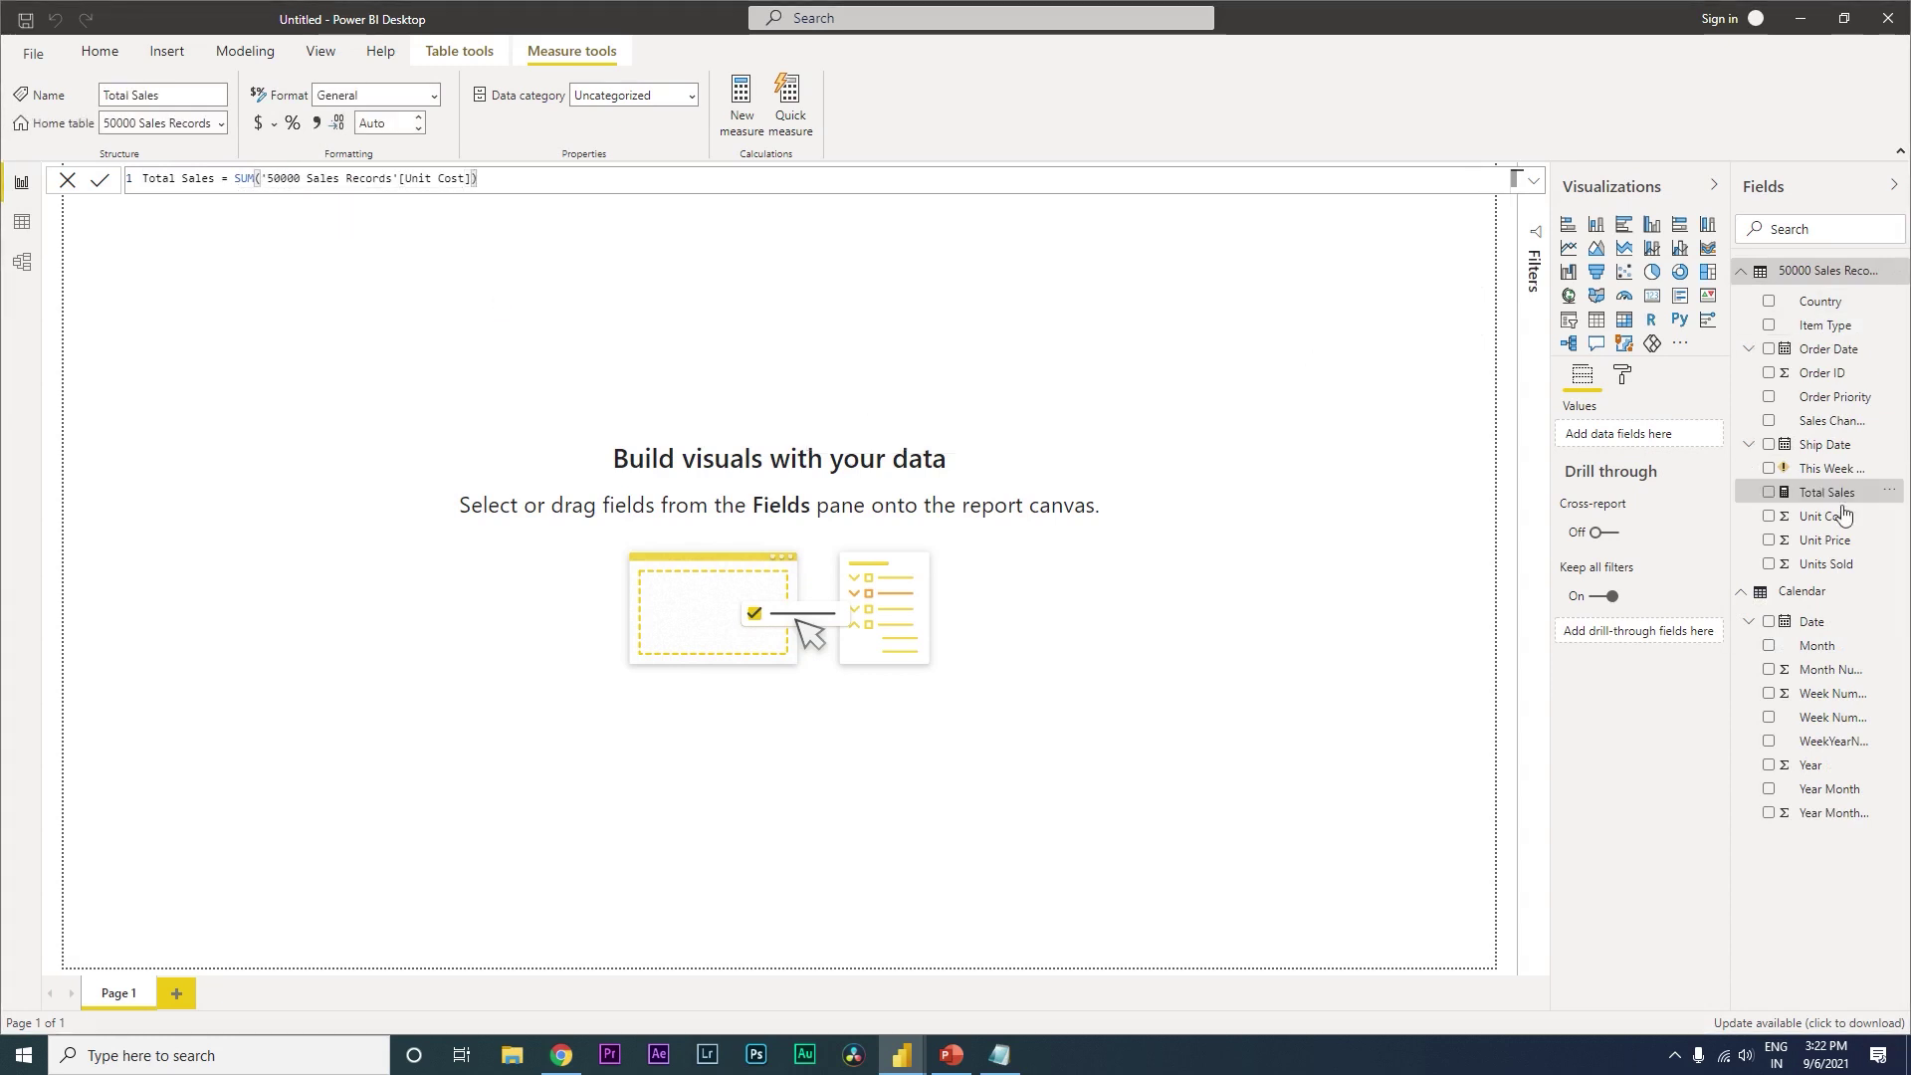
- Complete the This Week Sales measure by using [Total Sales] as the SUMX expression argument, and commit it
left_click(1831, 469)
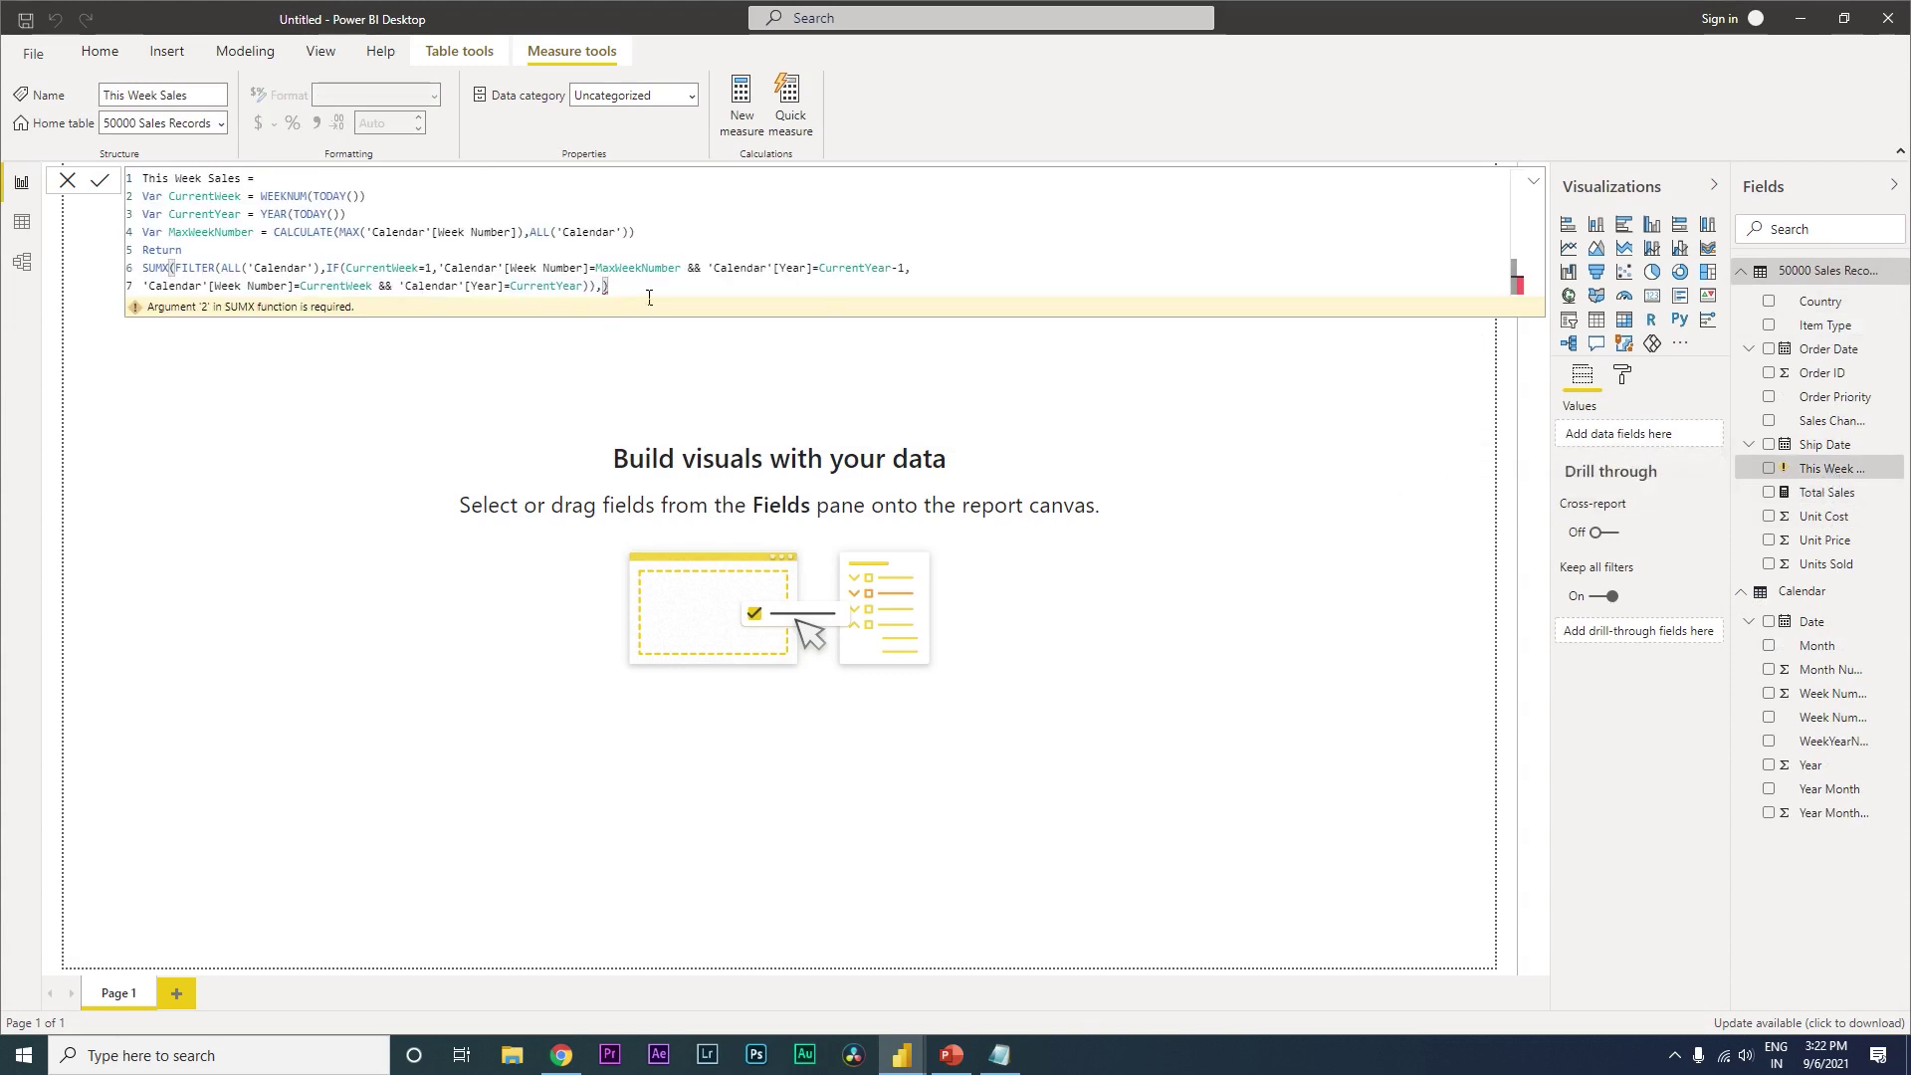
key("Delete")
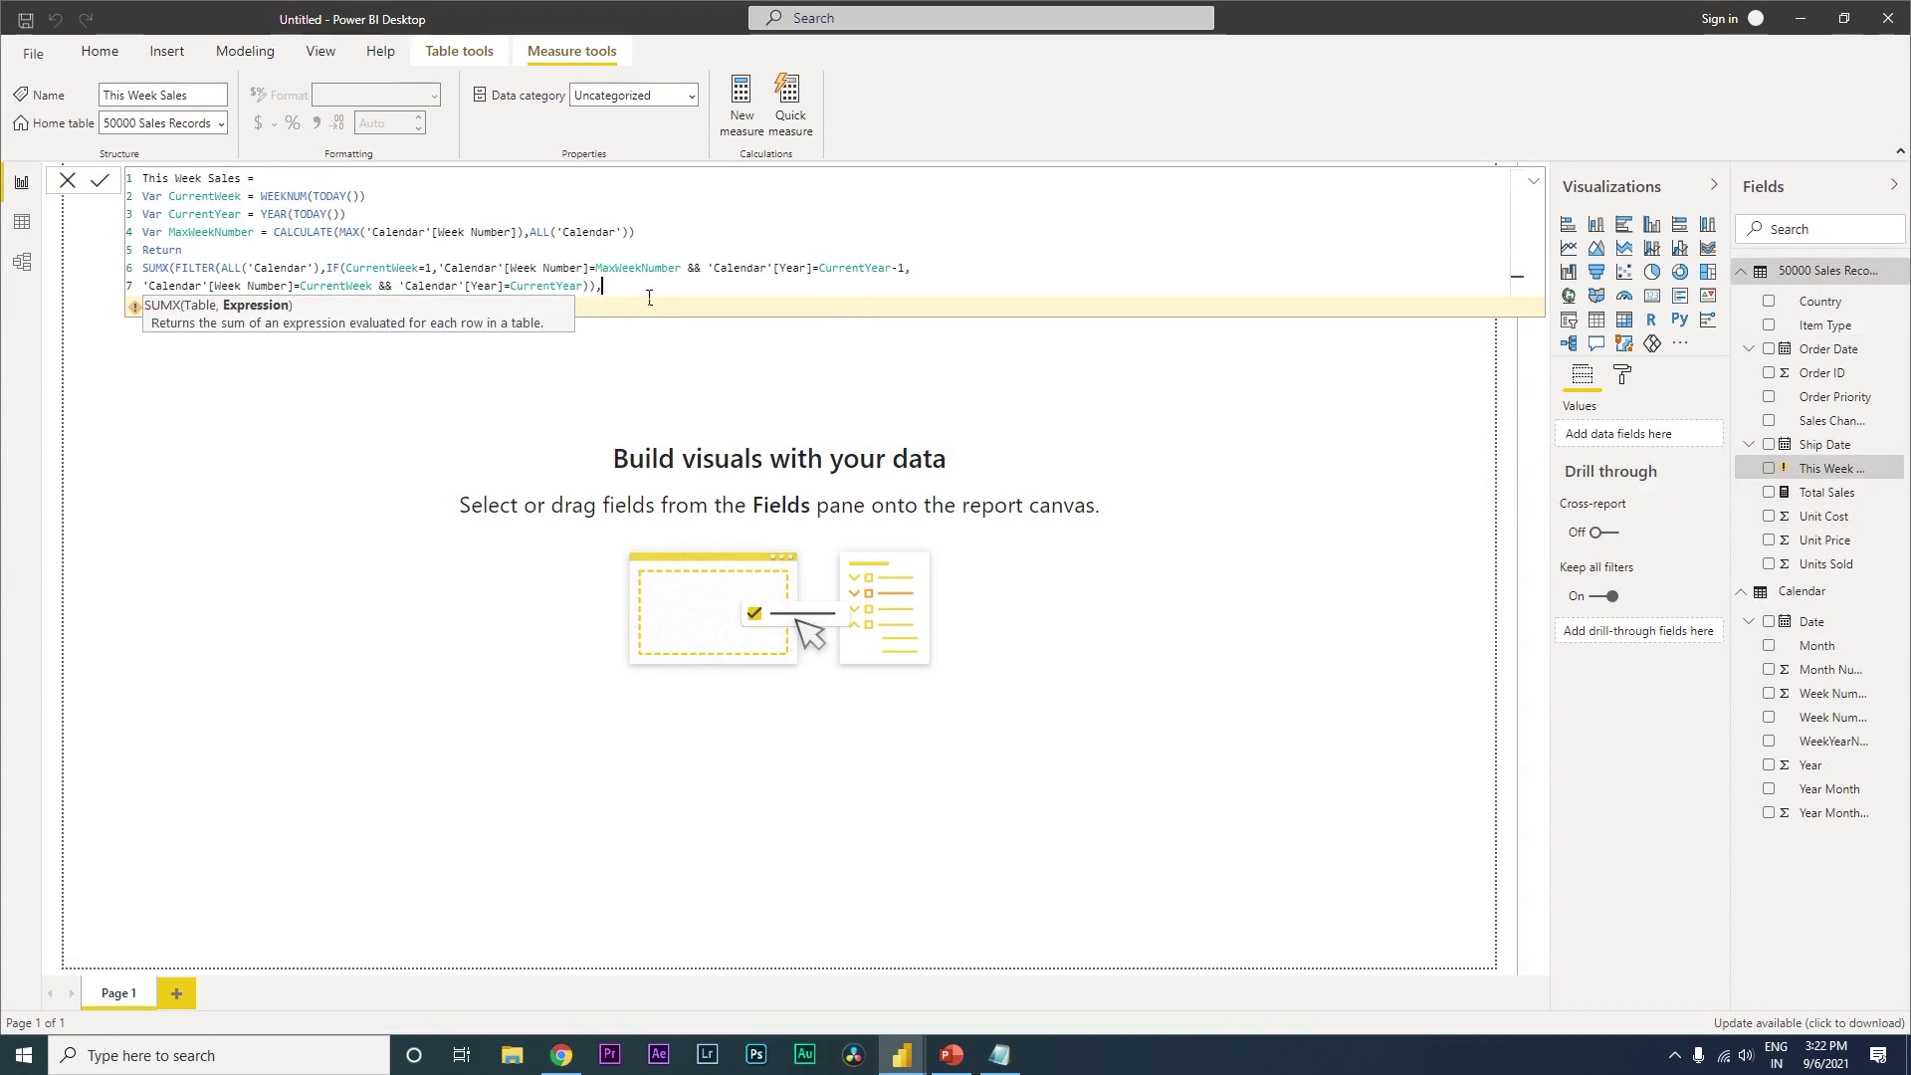
type("Total")
key("Tab")
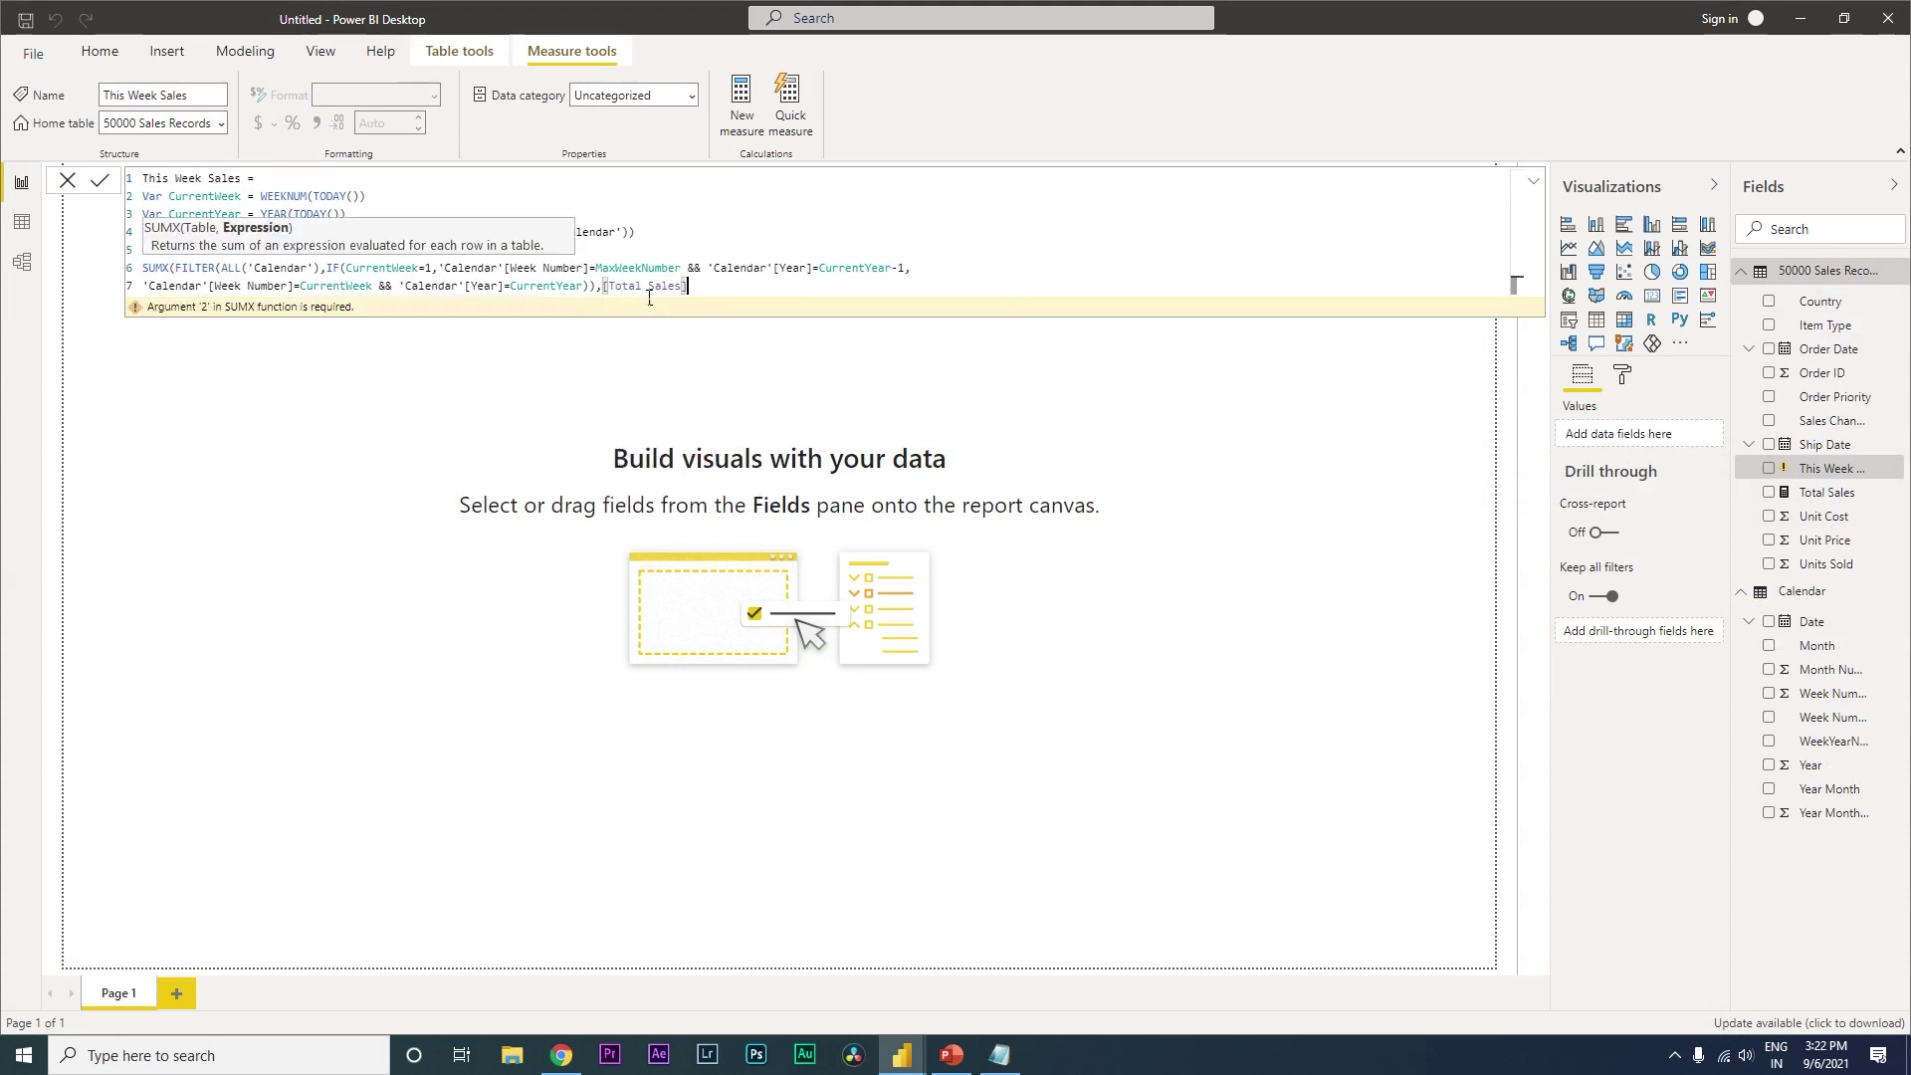
type(")")
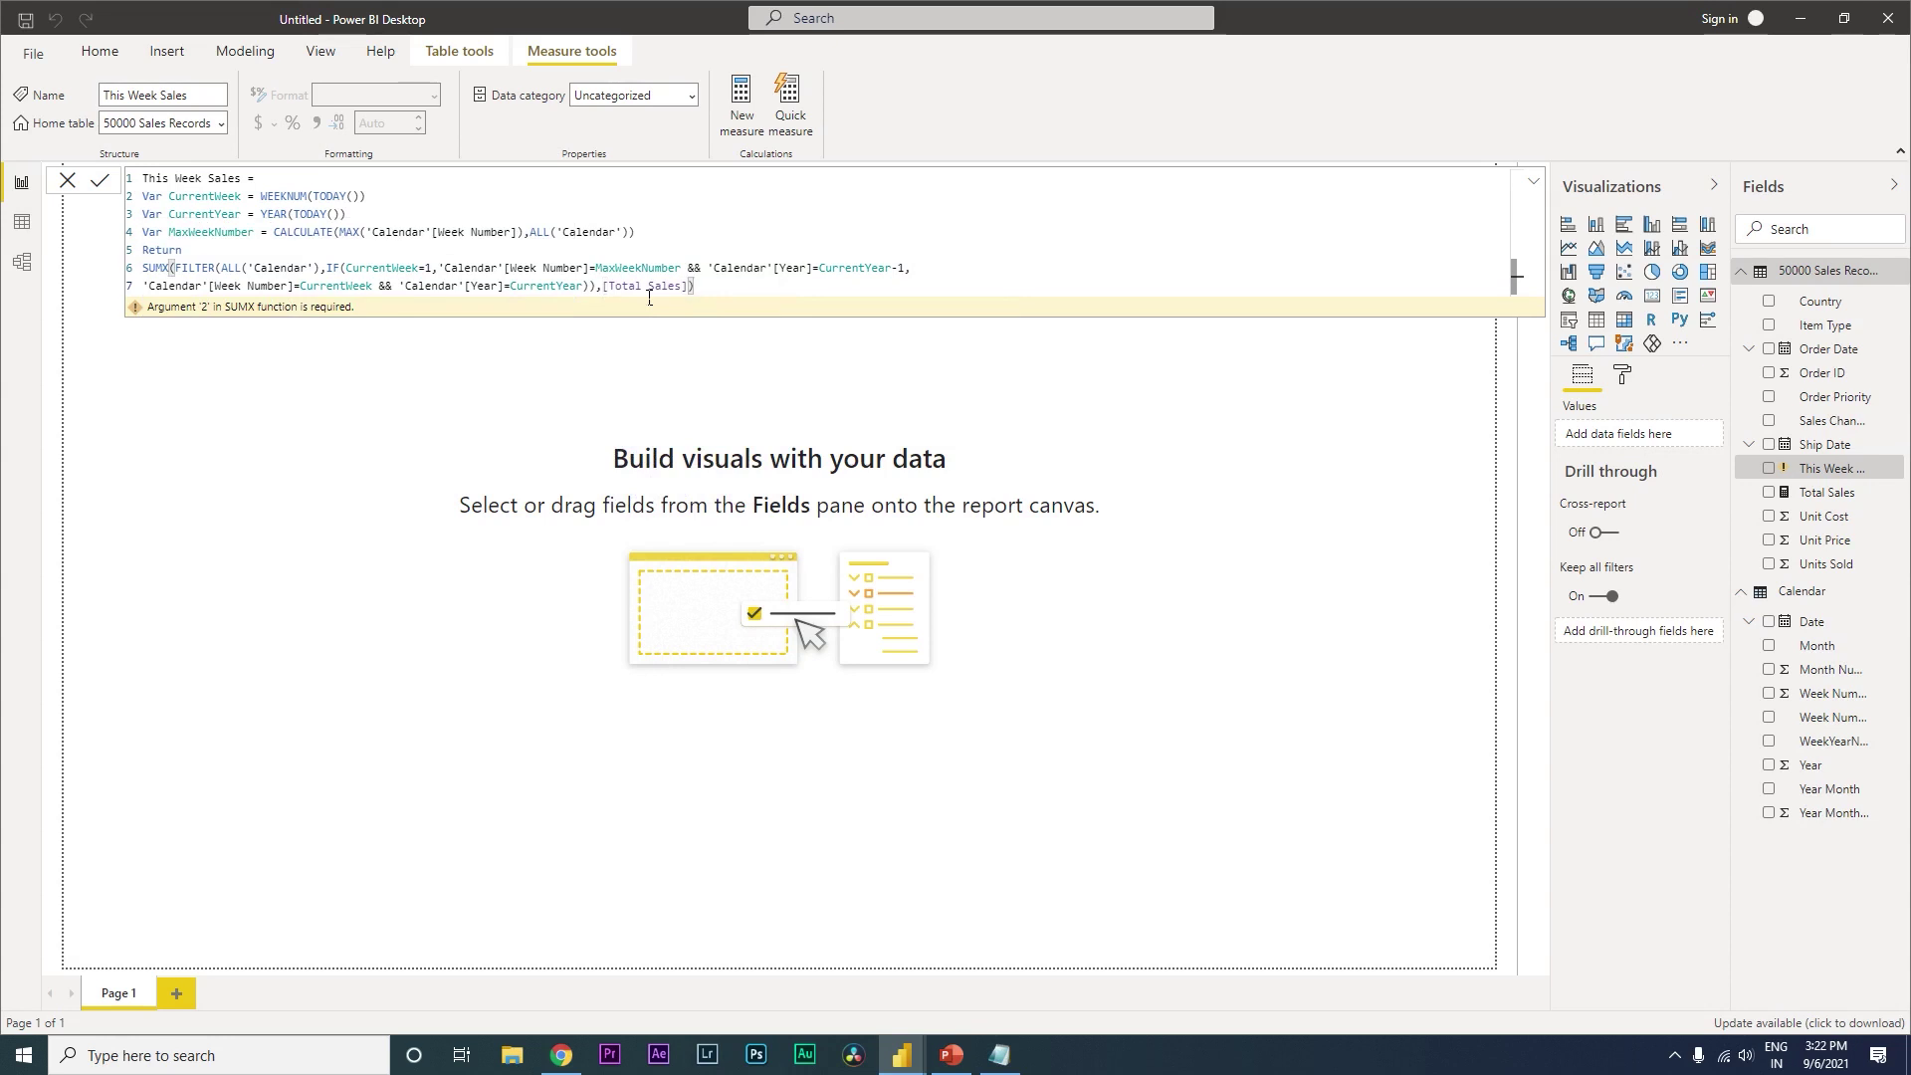
key("Return")
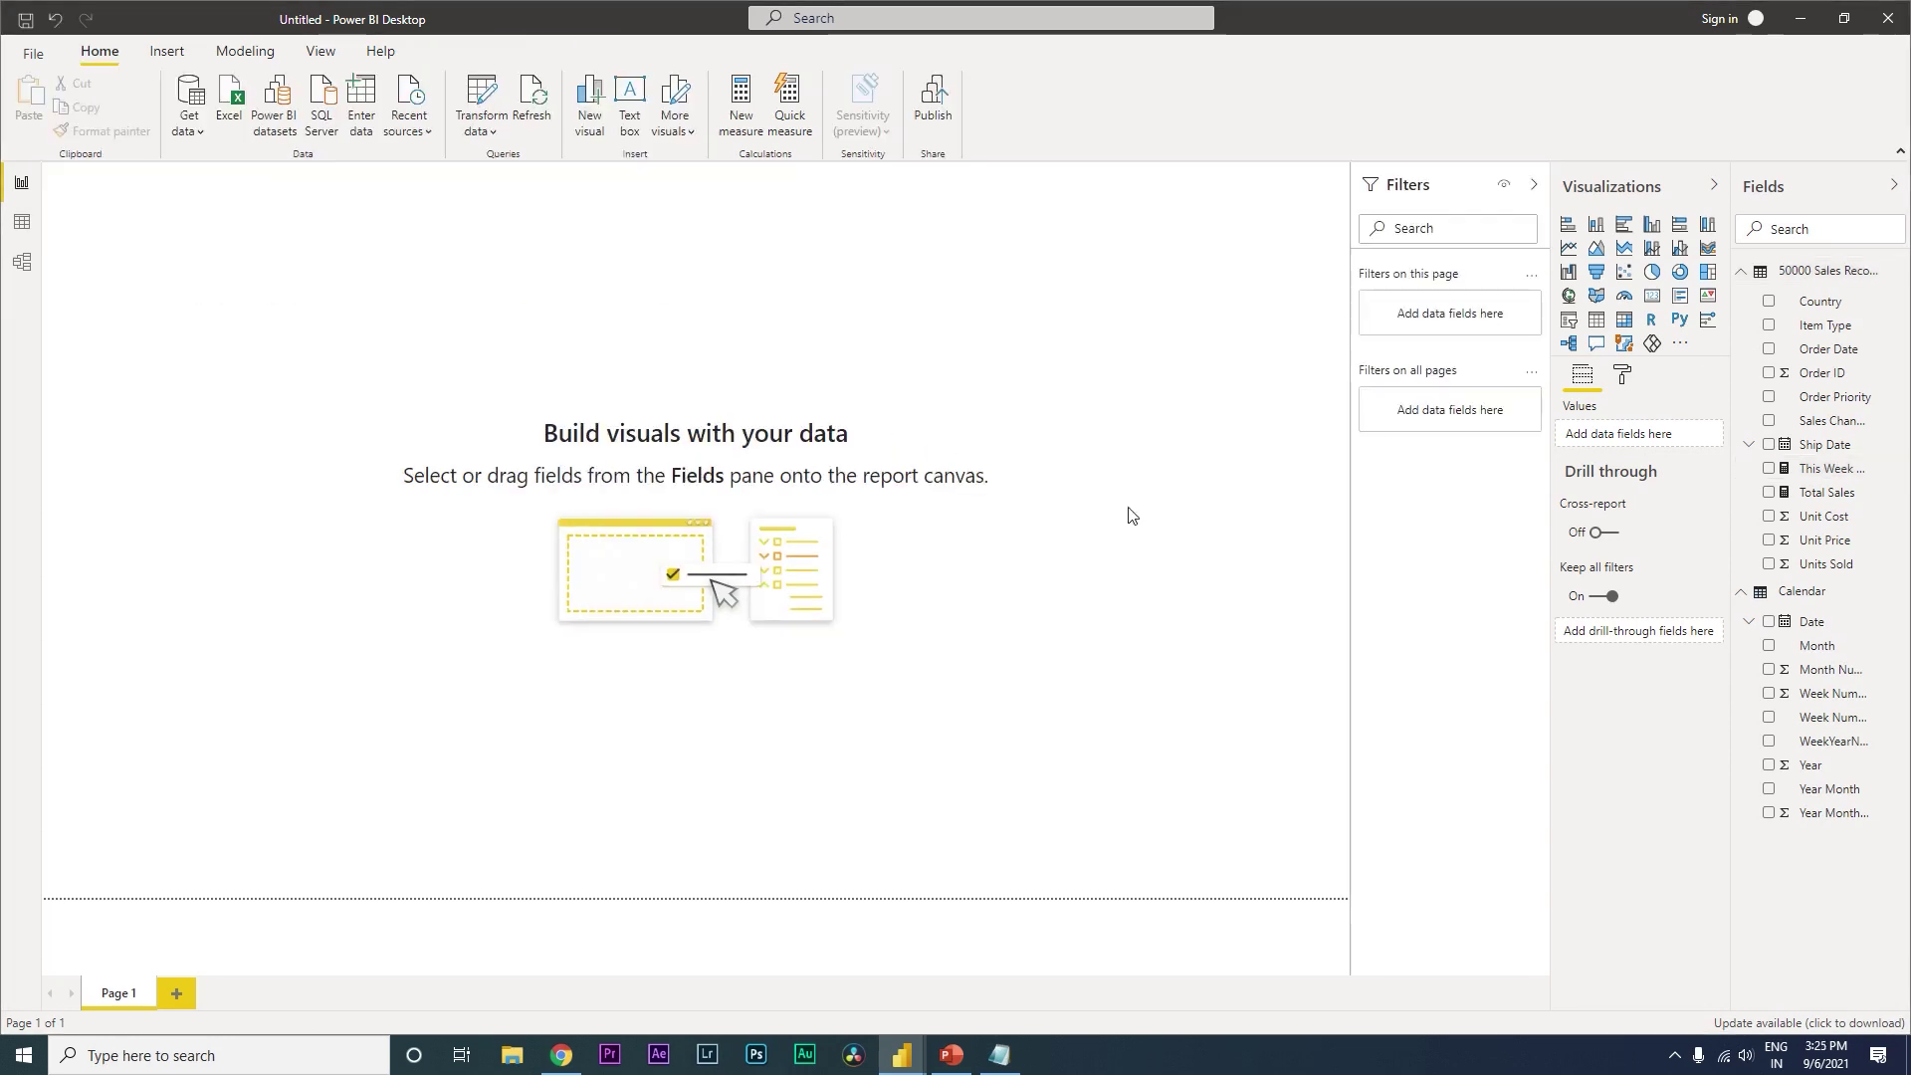
- Add This Week Sales to the report as a compact card in the upper middle of the page
left_click(1770, 469)
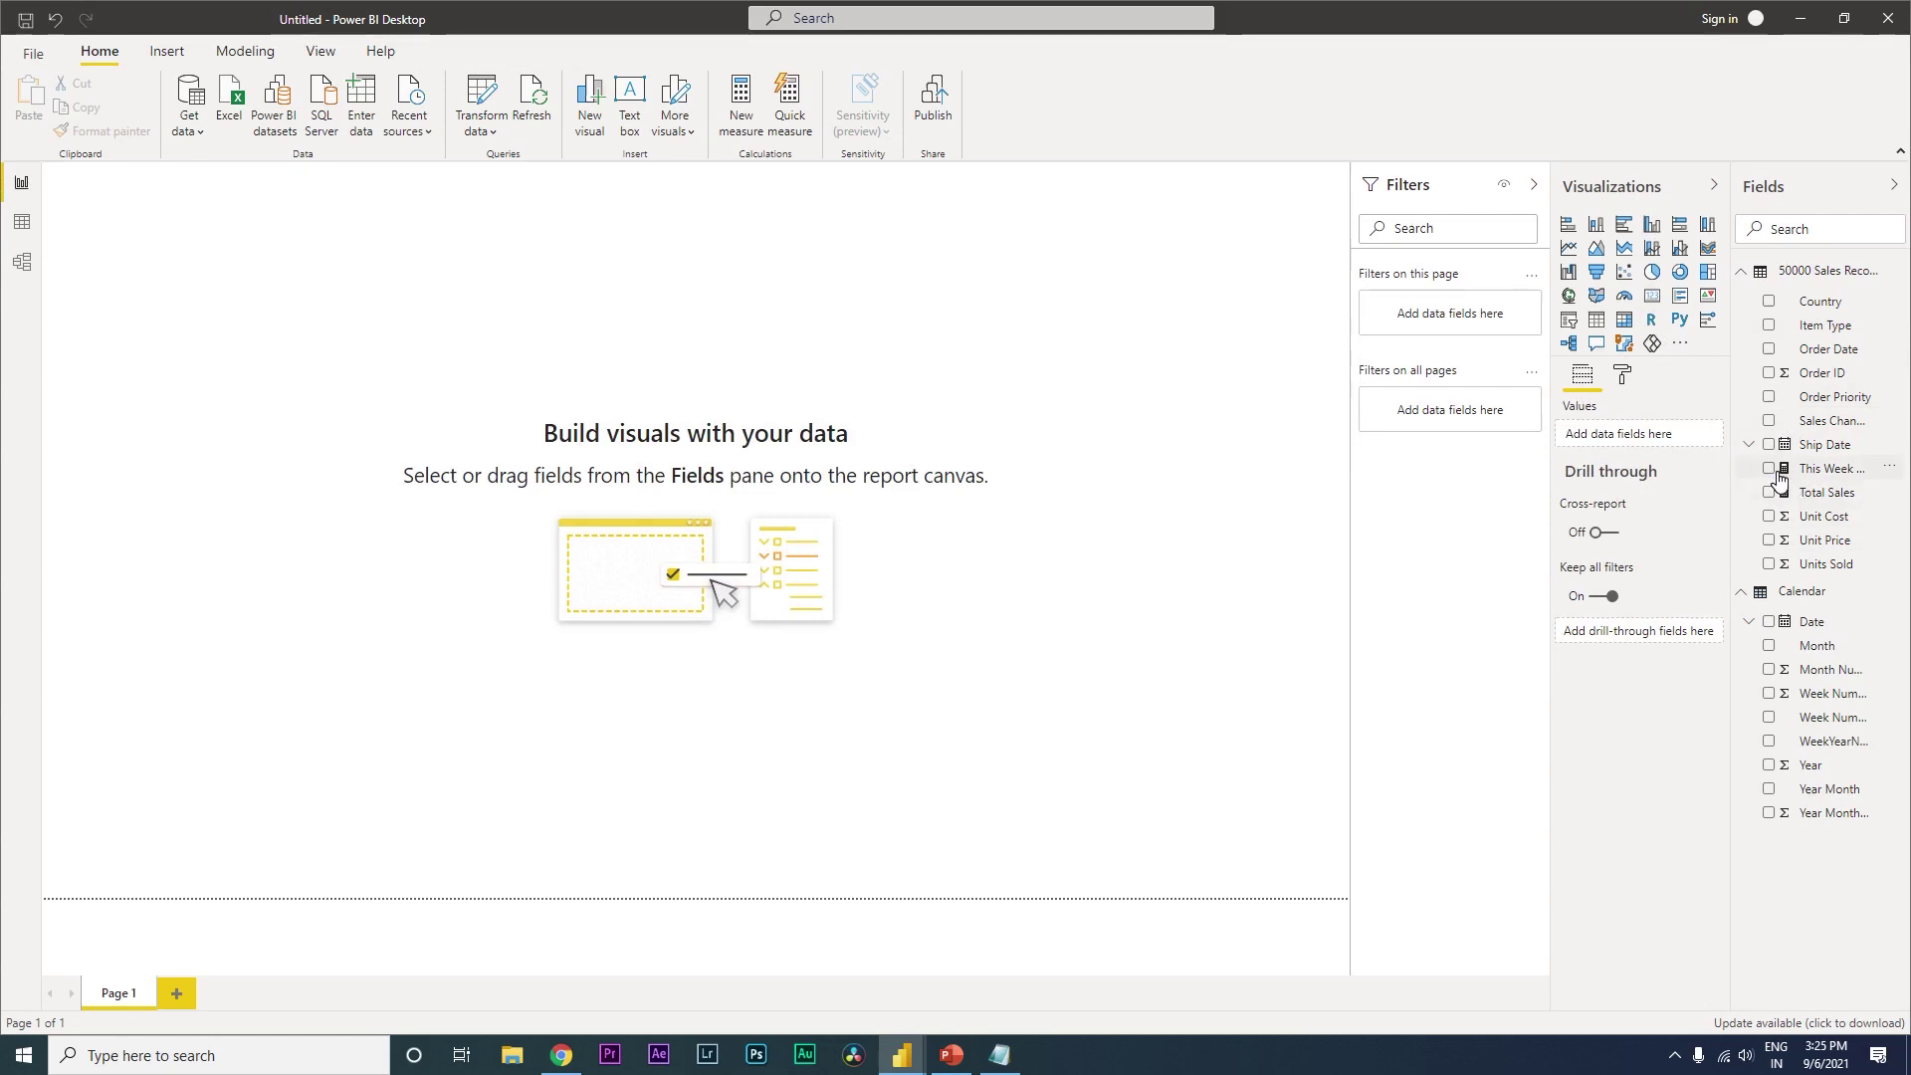
left_click_drag(283, 335, 1010, 534)
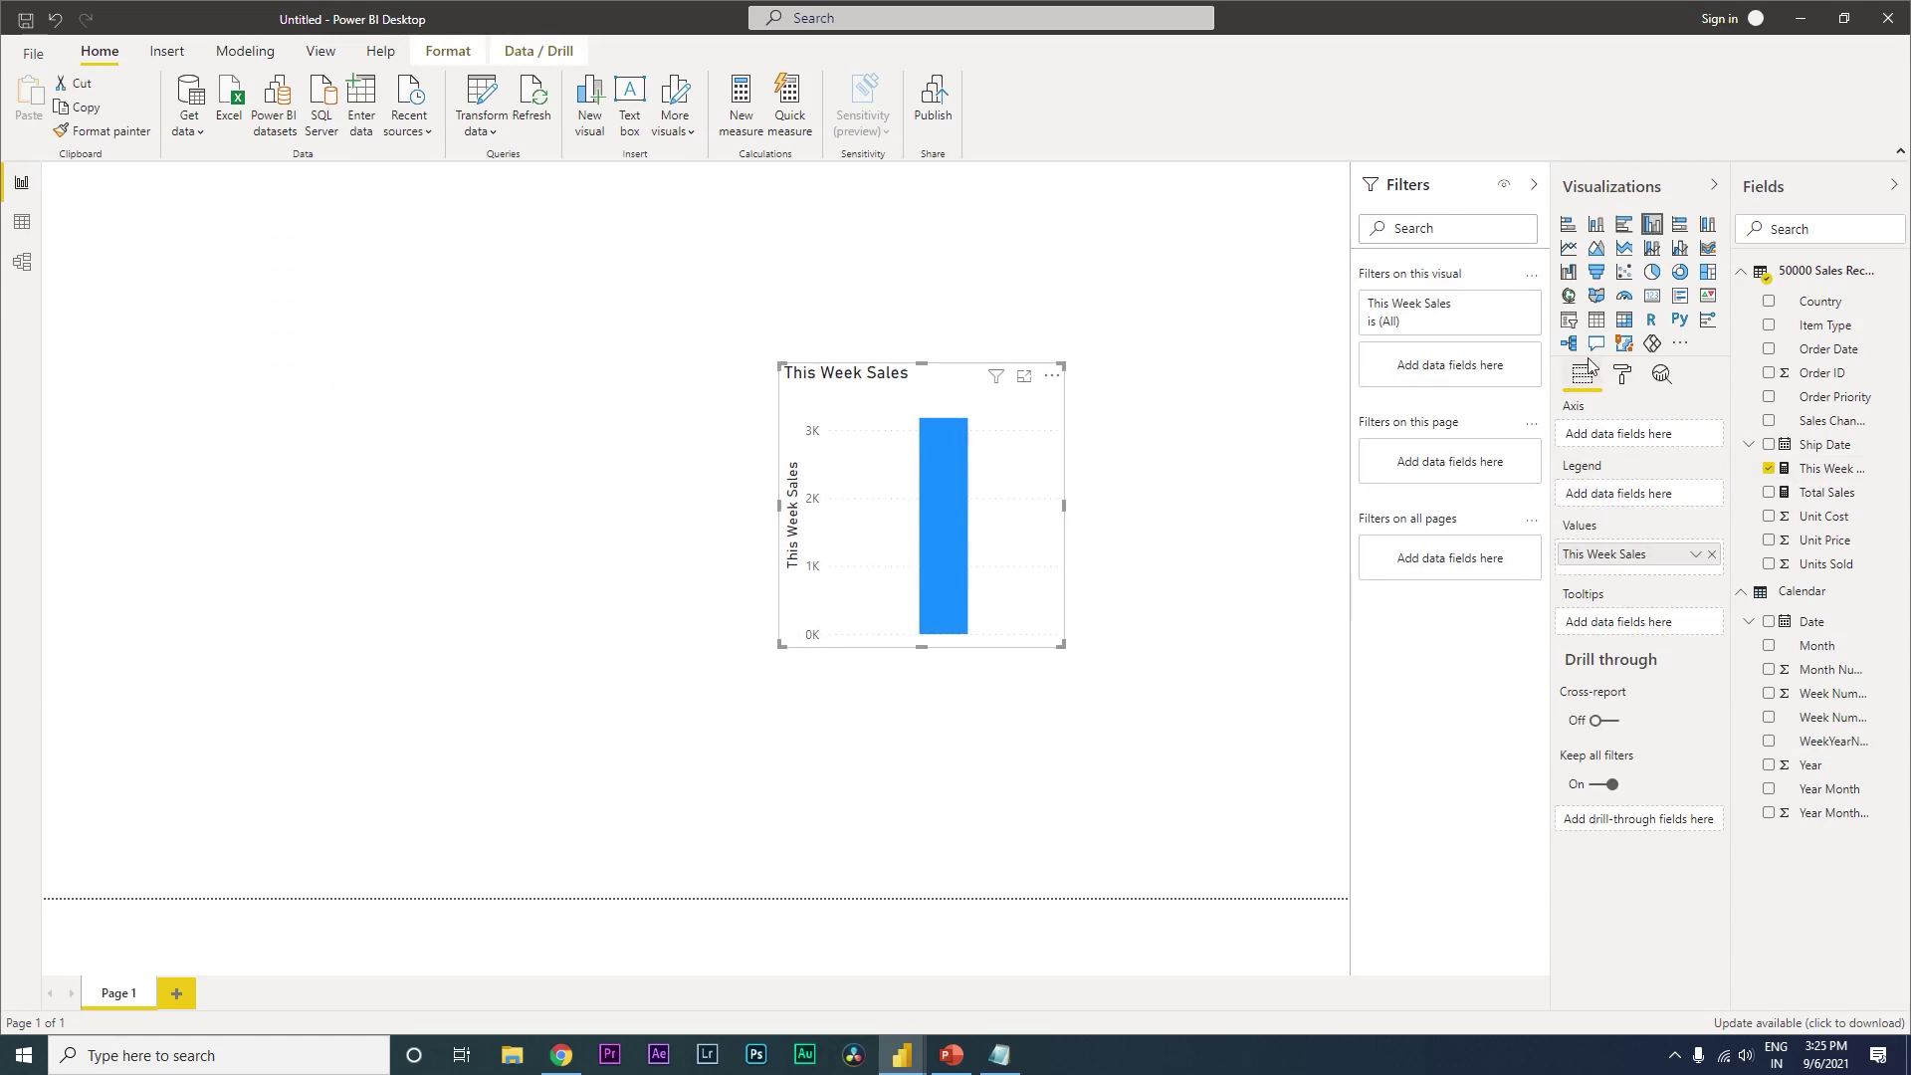
left_click(1652, 296)
left_click_drag(996, 470, 873, 310)
left_click_drag(659, 205, 717, 311)
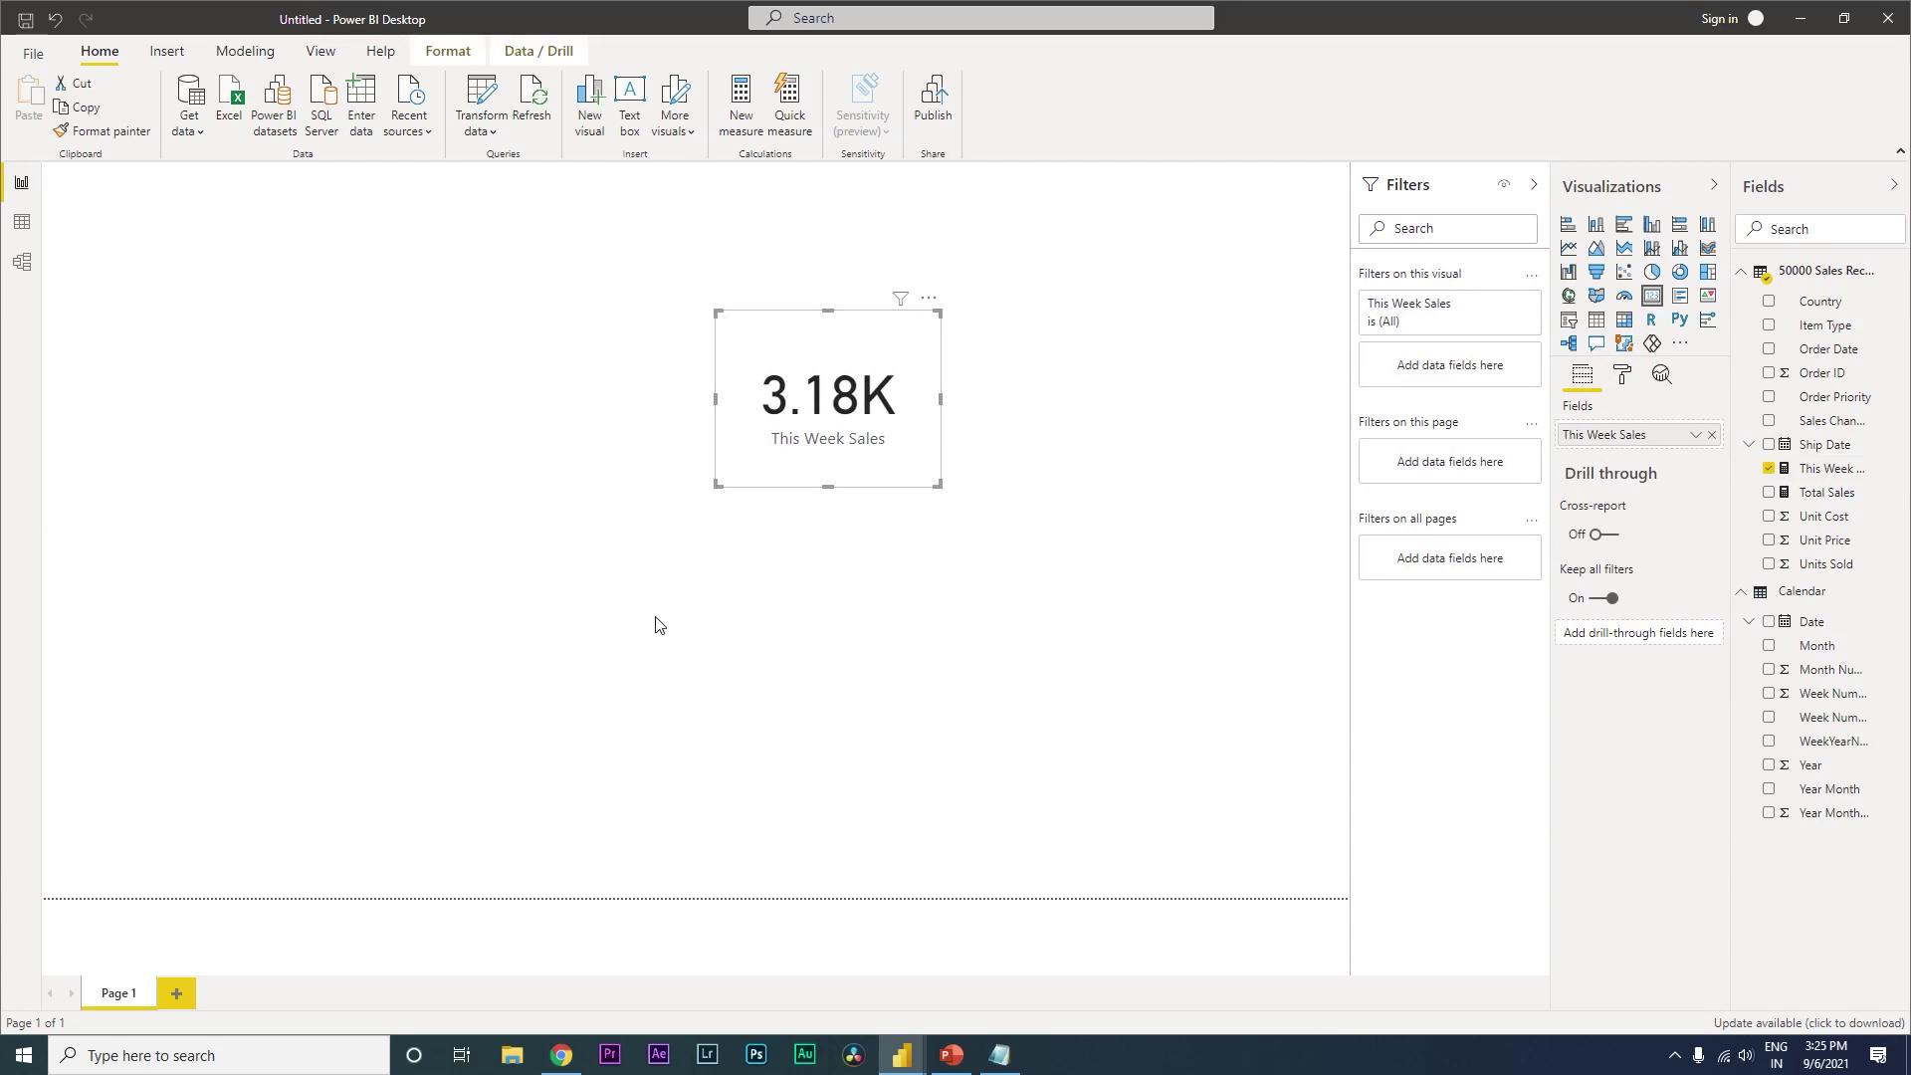
left_click(1341, 553)
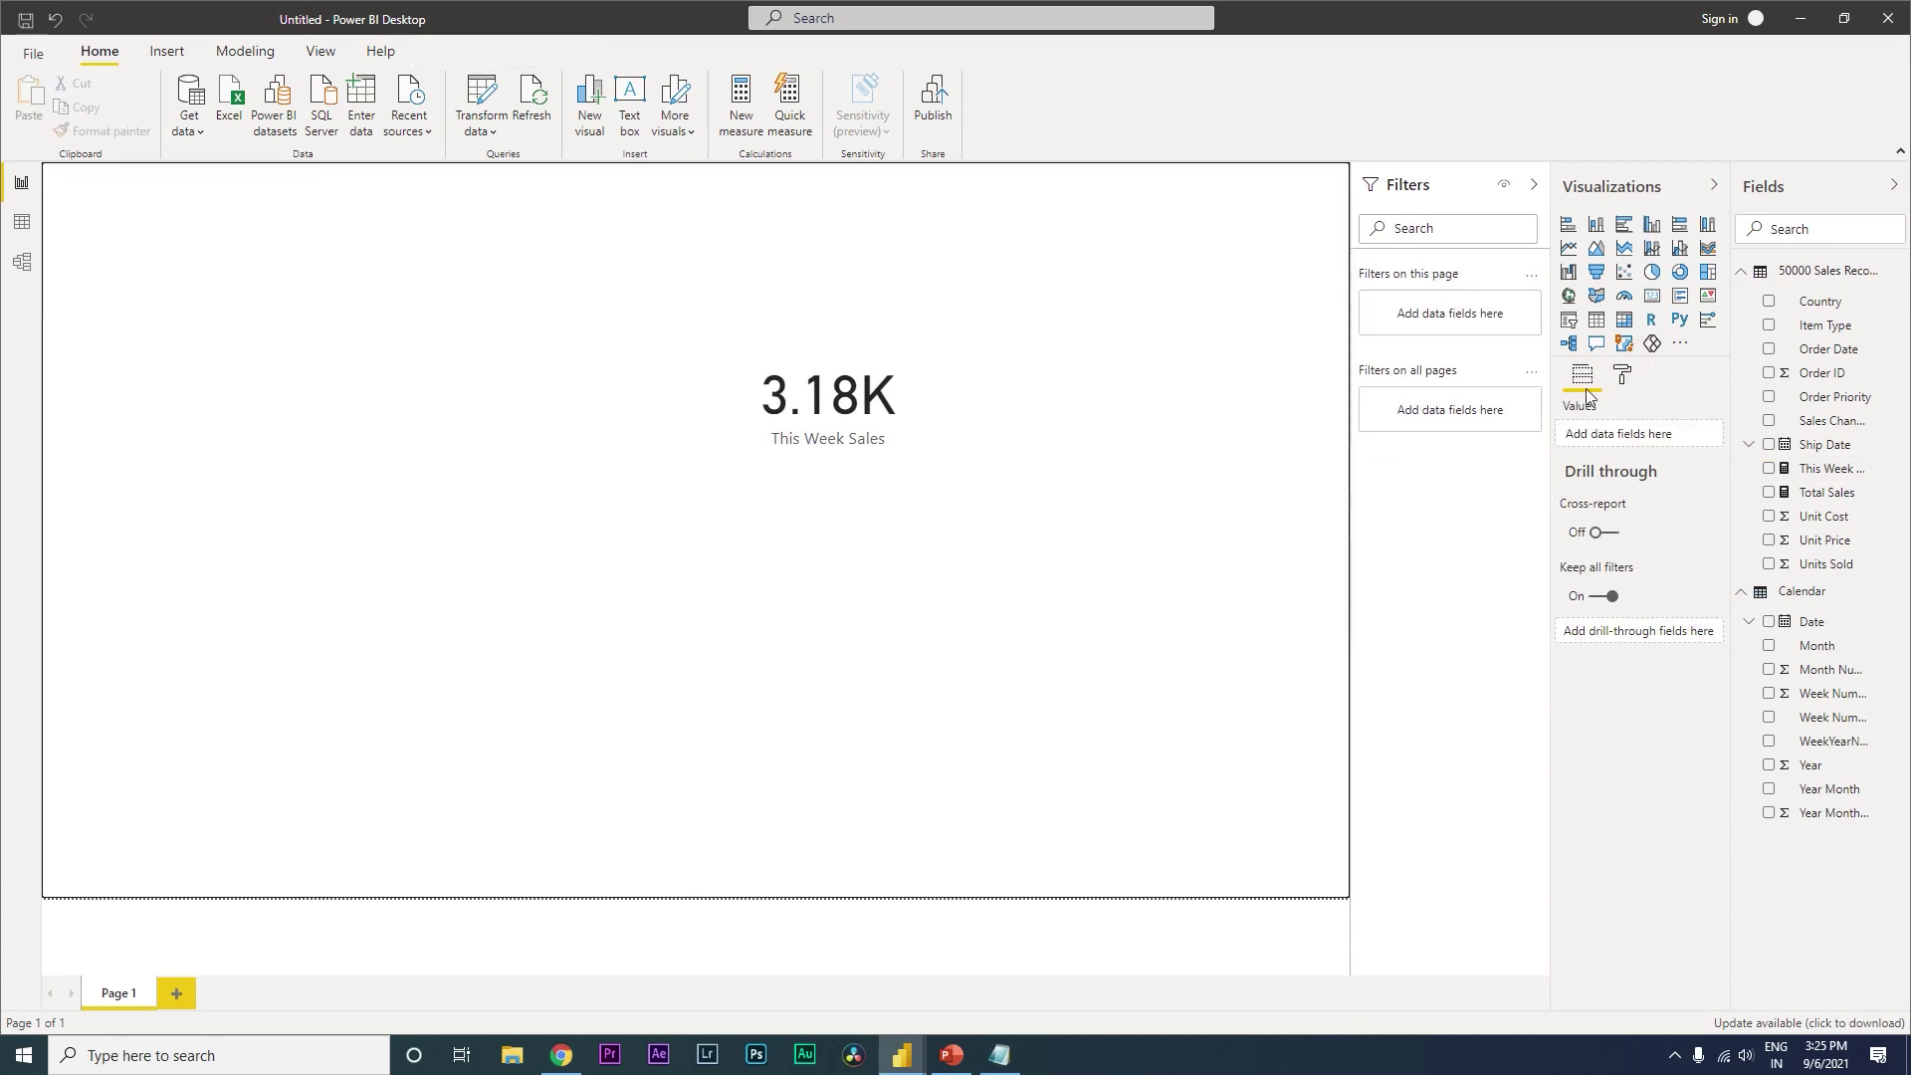
- Build a table of WeekYearNumber and Unit Cost below the card, sorted by WeekYearNumber in descending order
left_click(1777, 743)
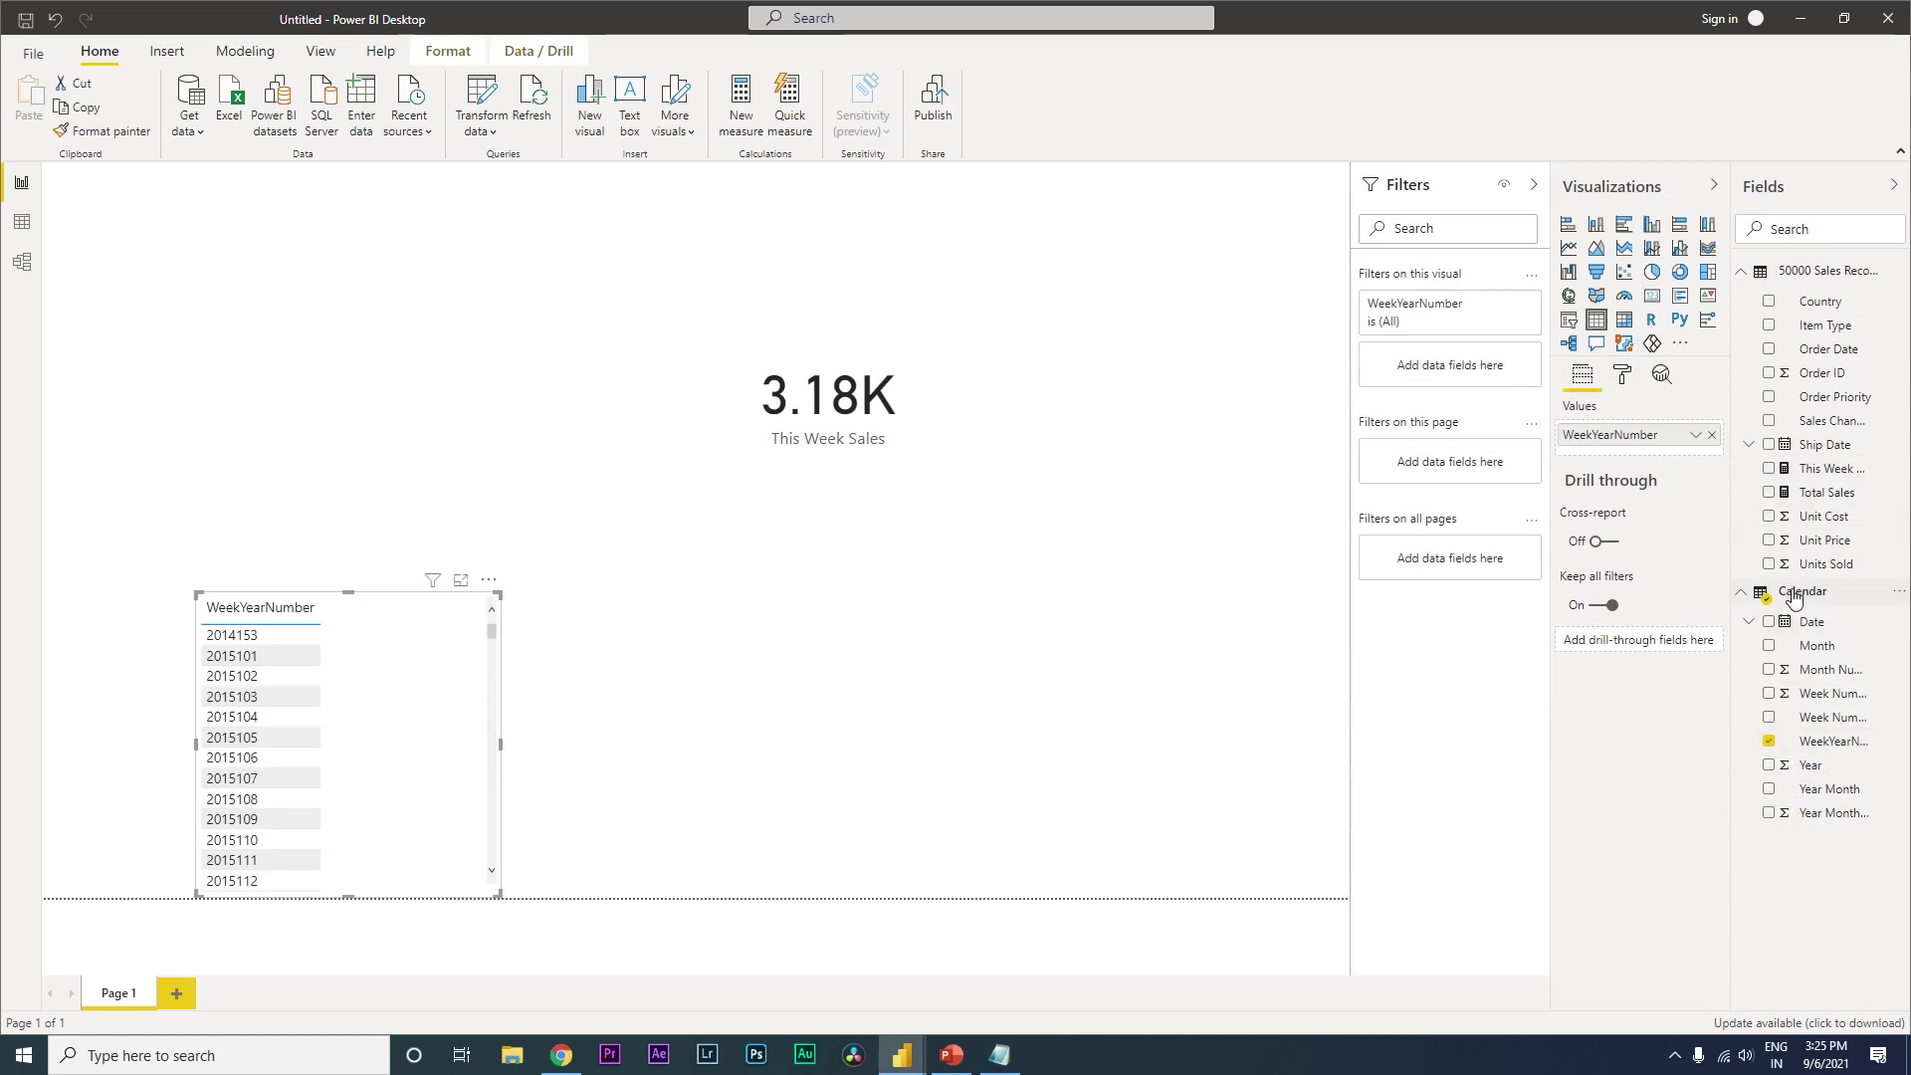
left_click(1768, 515)
left_click_drag(219, 617, 965, 574)
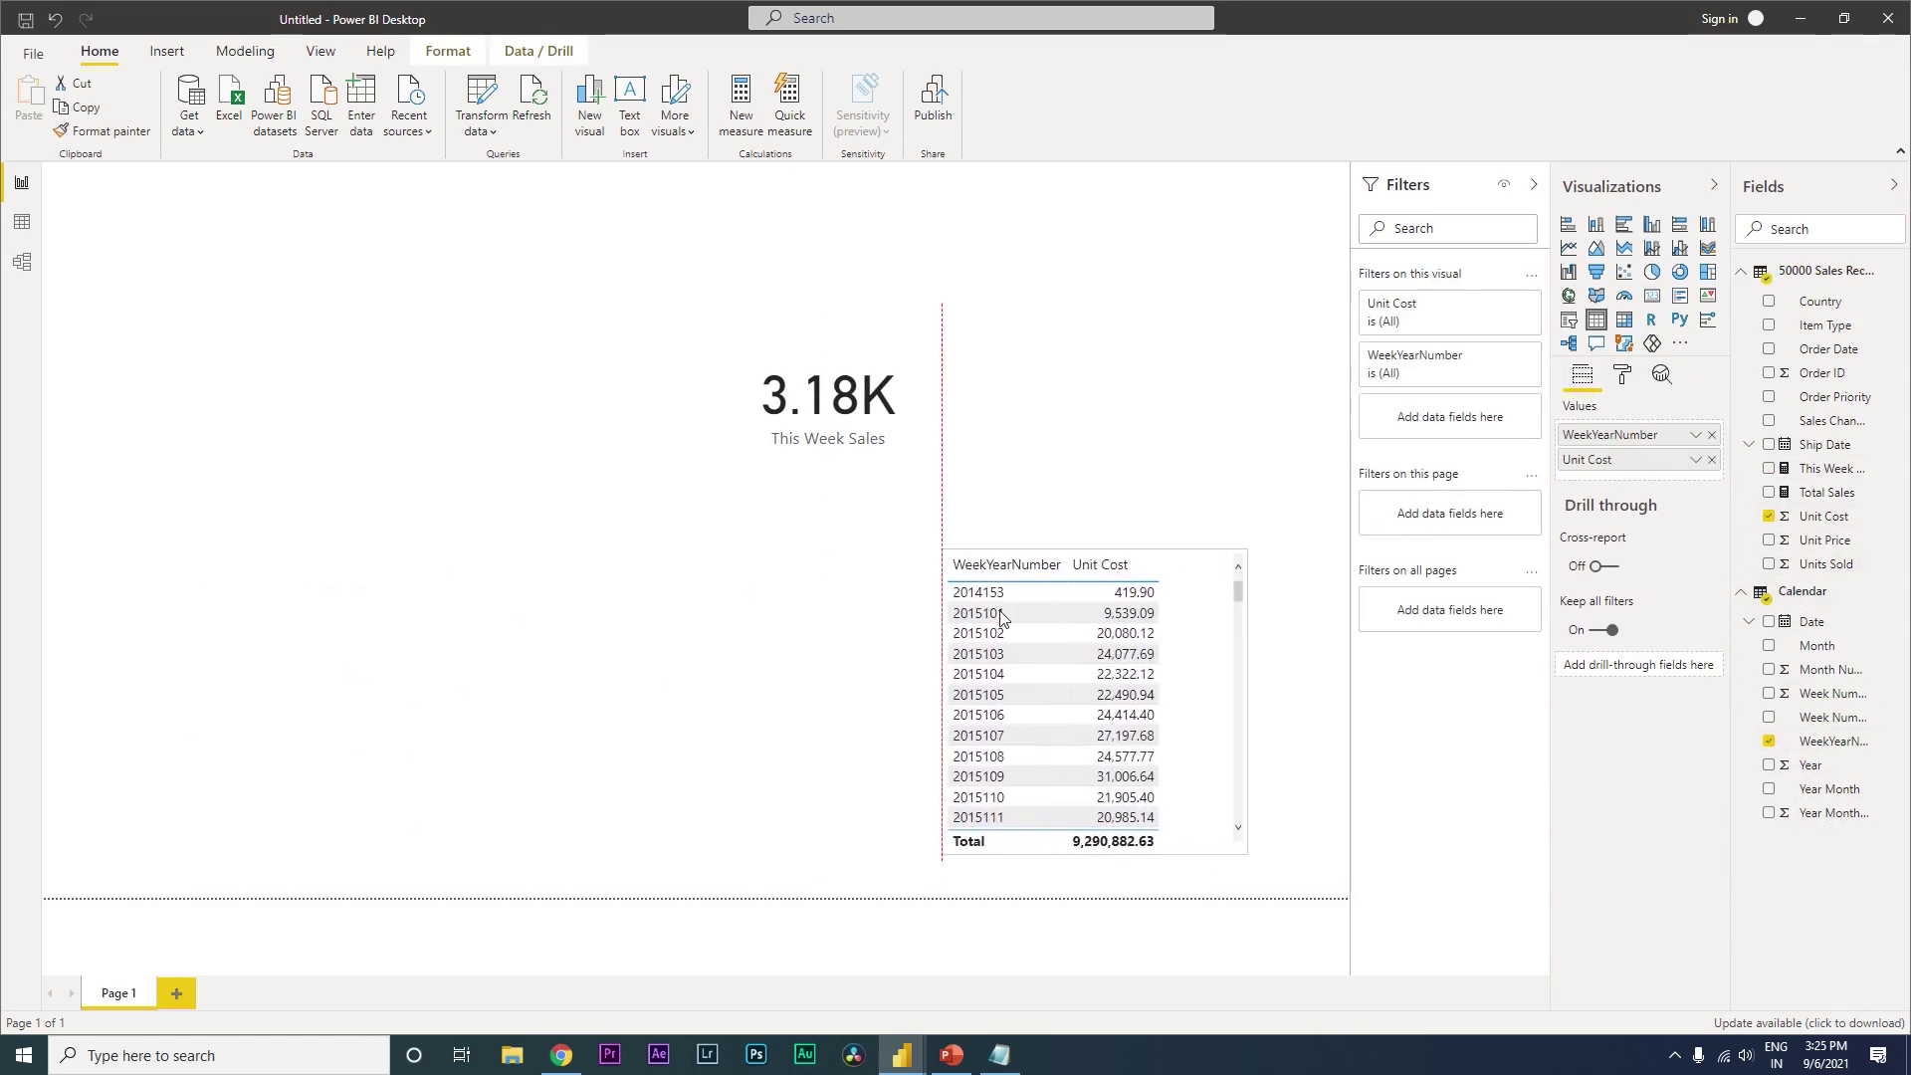
left_click(957, 581)
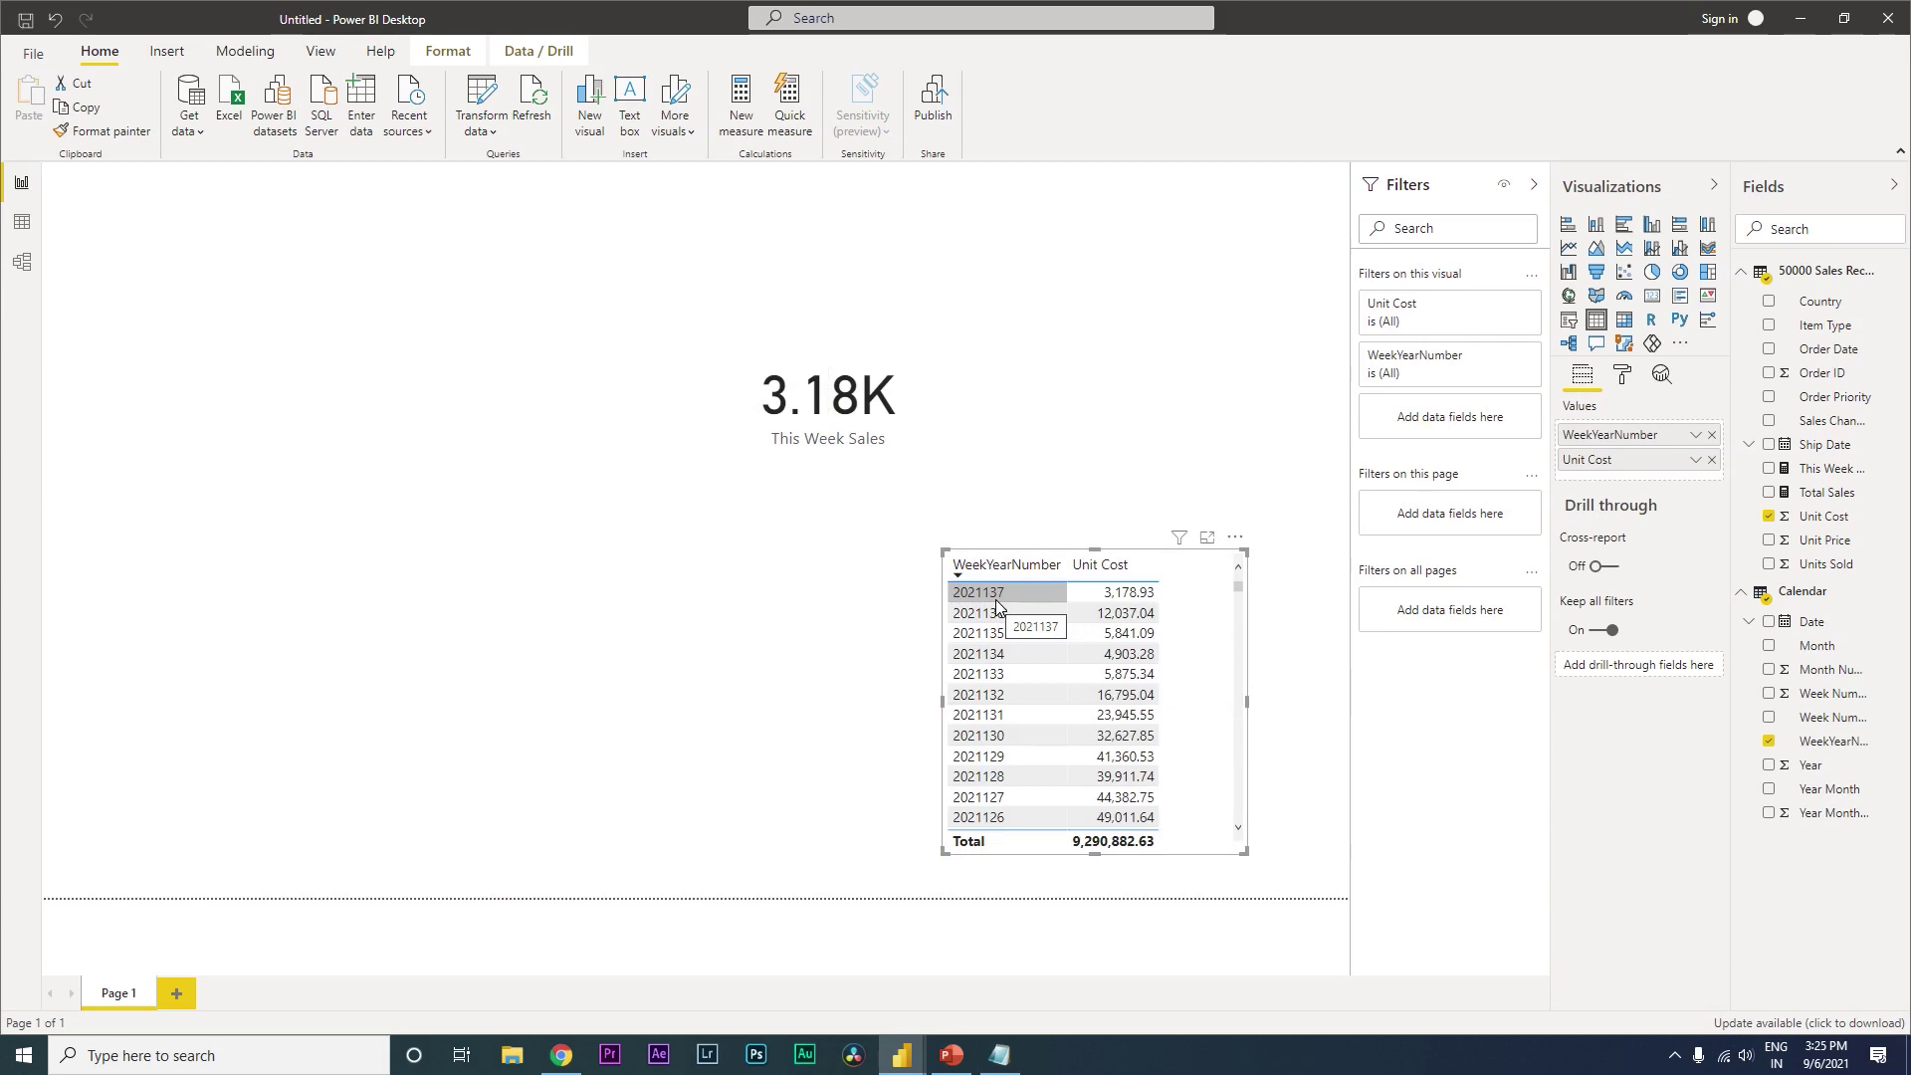
key("Left")
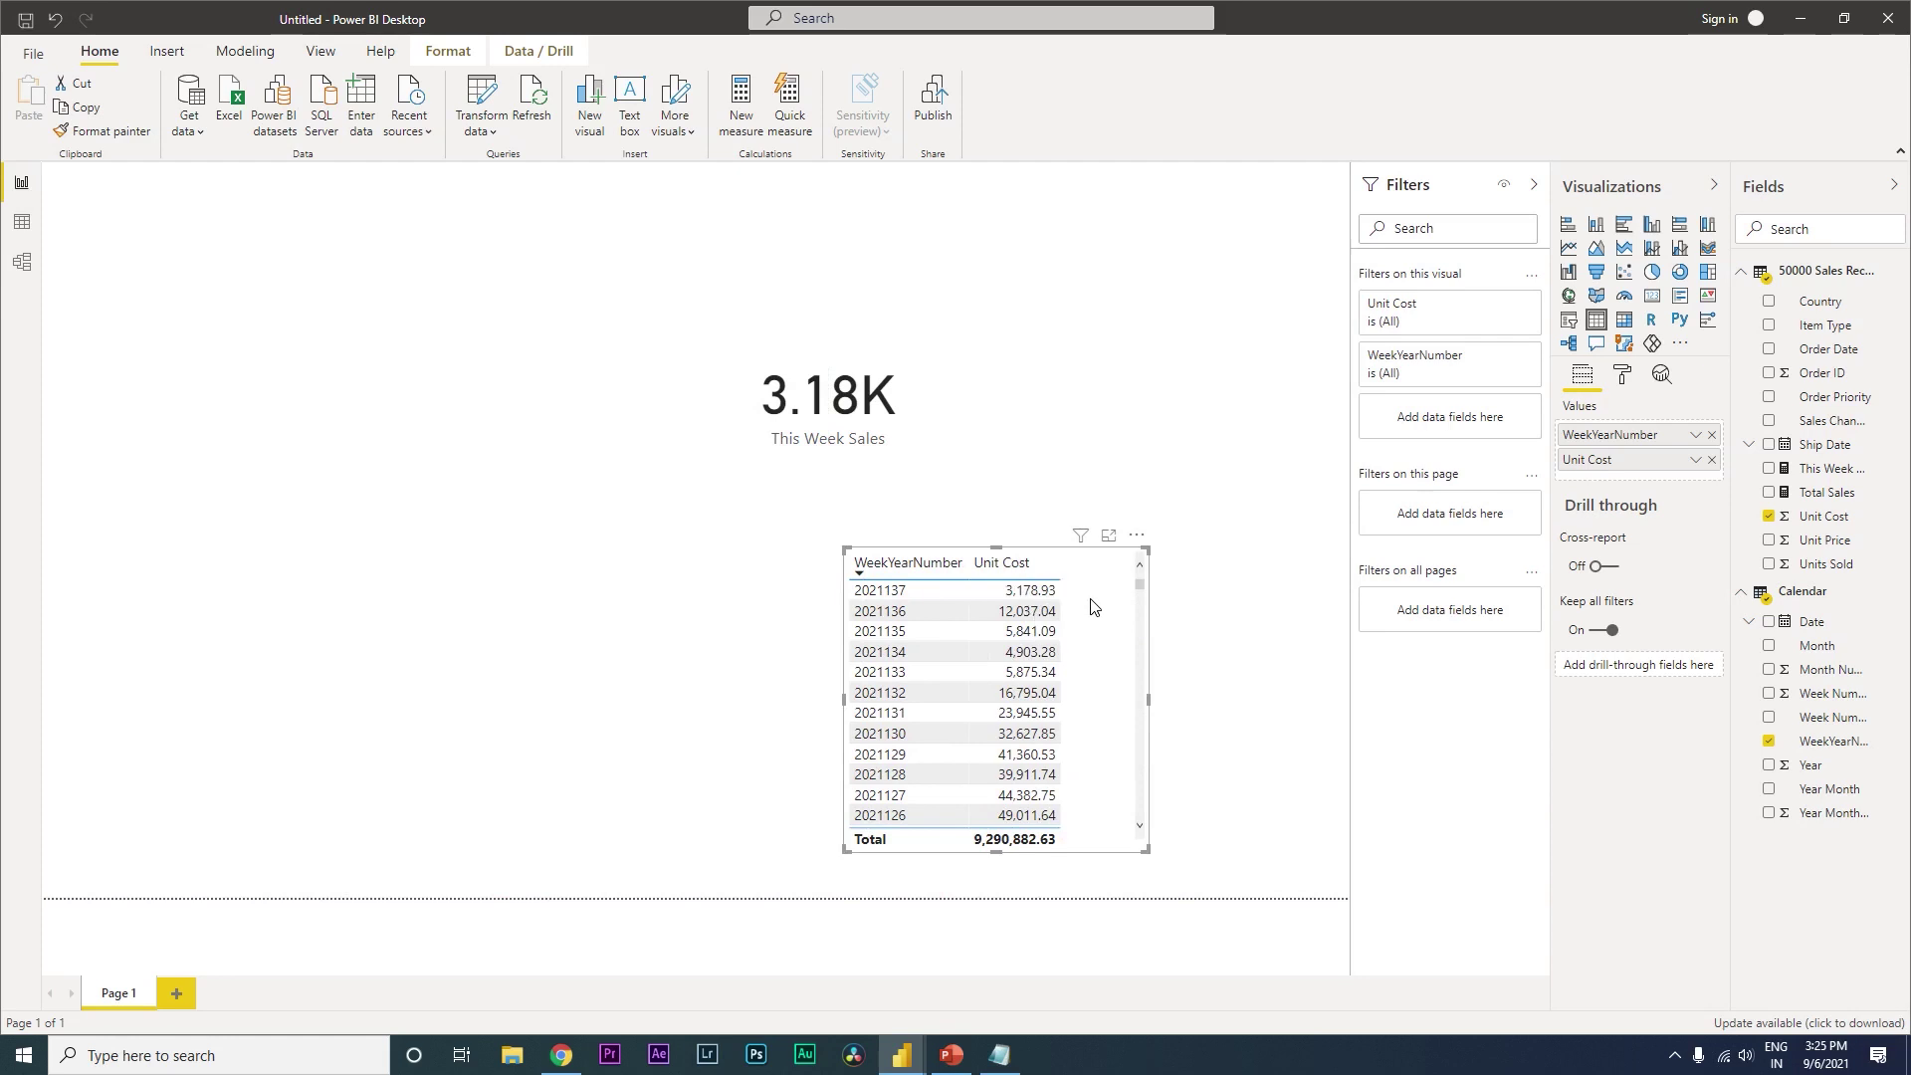
- Check the weekly Unit Cost table by date, adding the Calendar Date as plain dates instead of a hierarchy, and delete the table
left_click(1769, 627)
left_click_drag(1147, 852, 1267, 903)
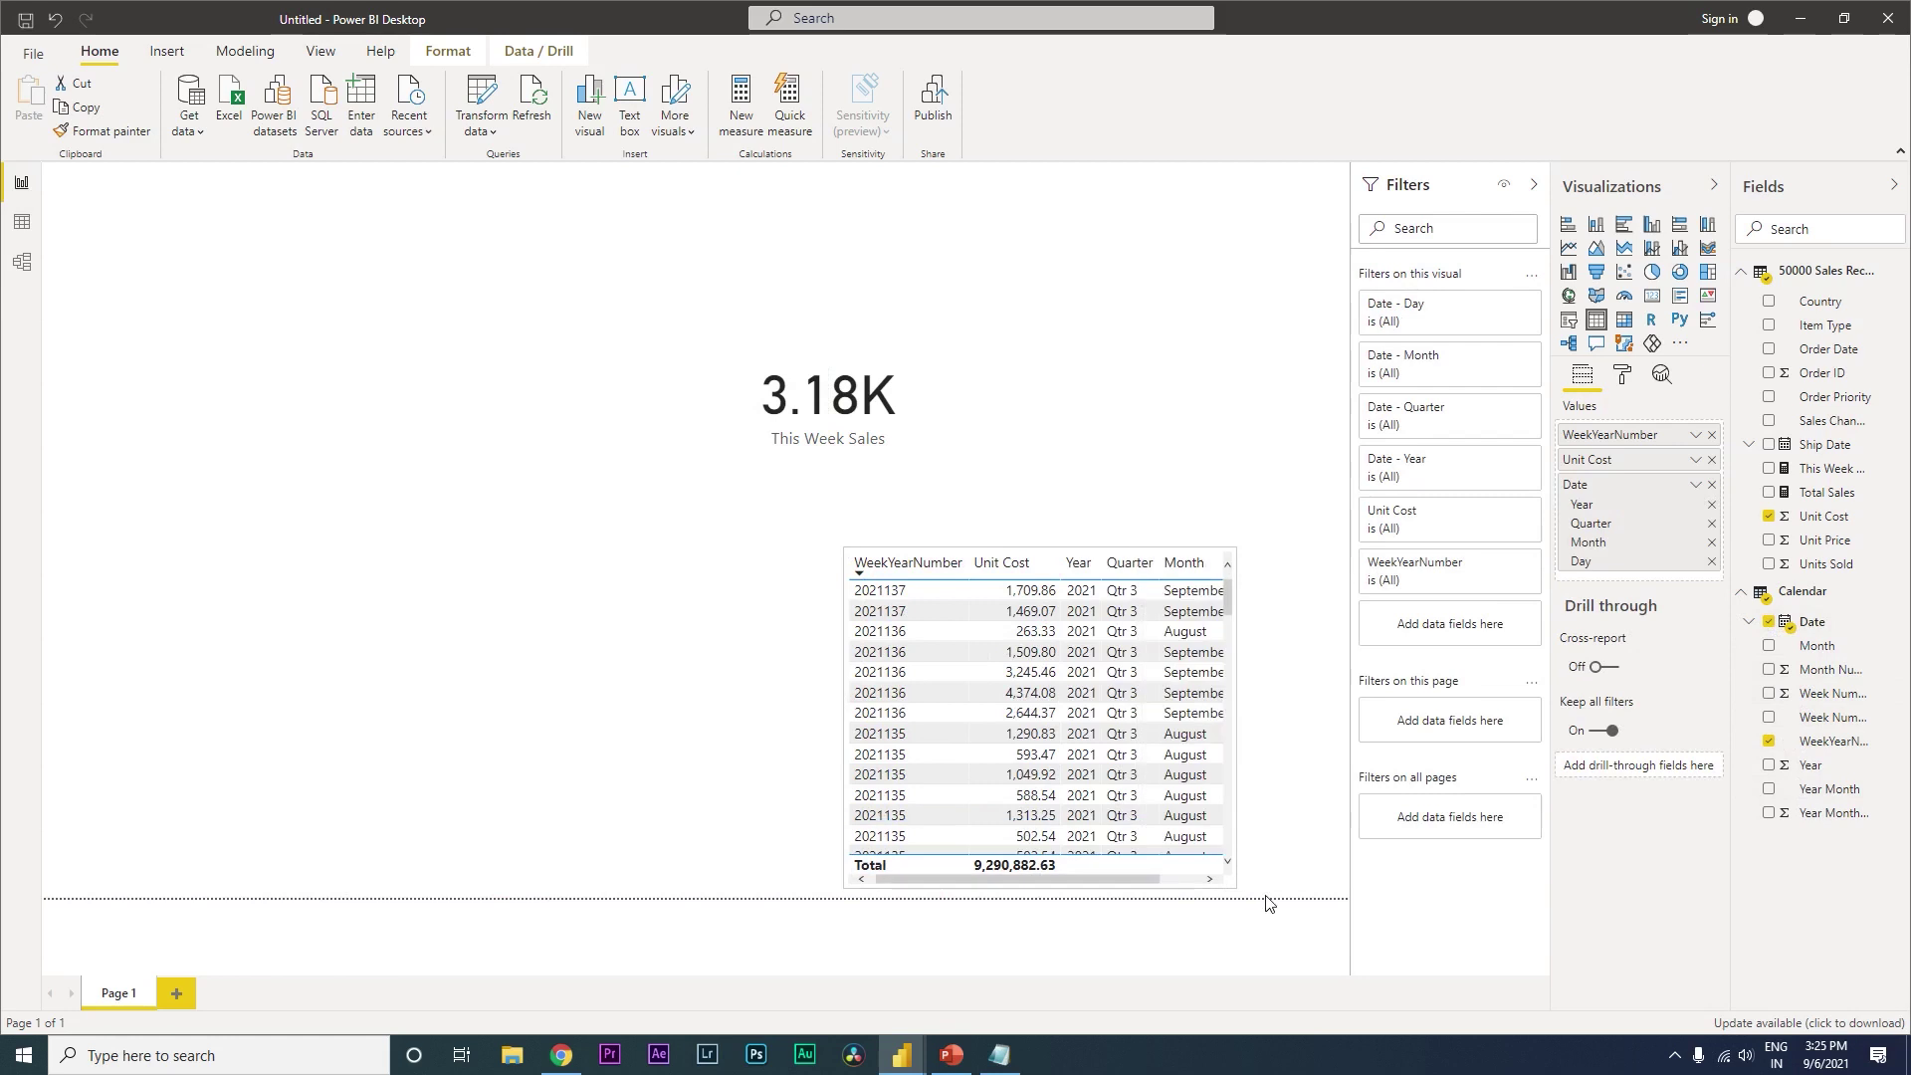
left_click(1696, 484)
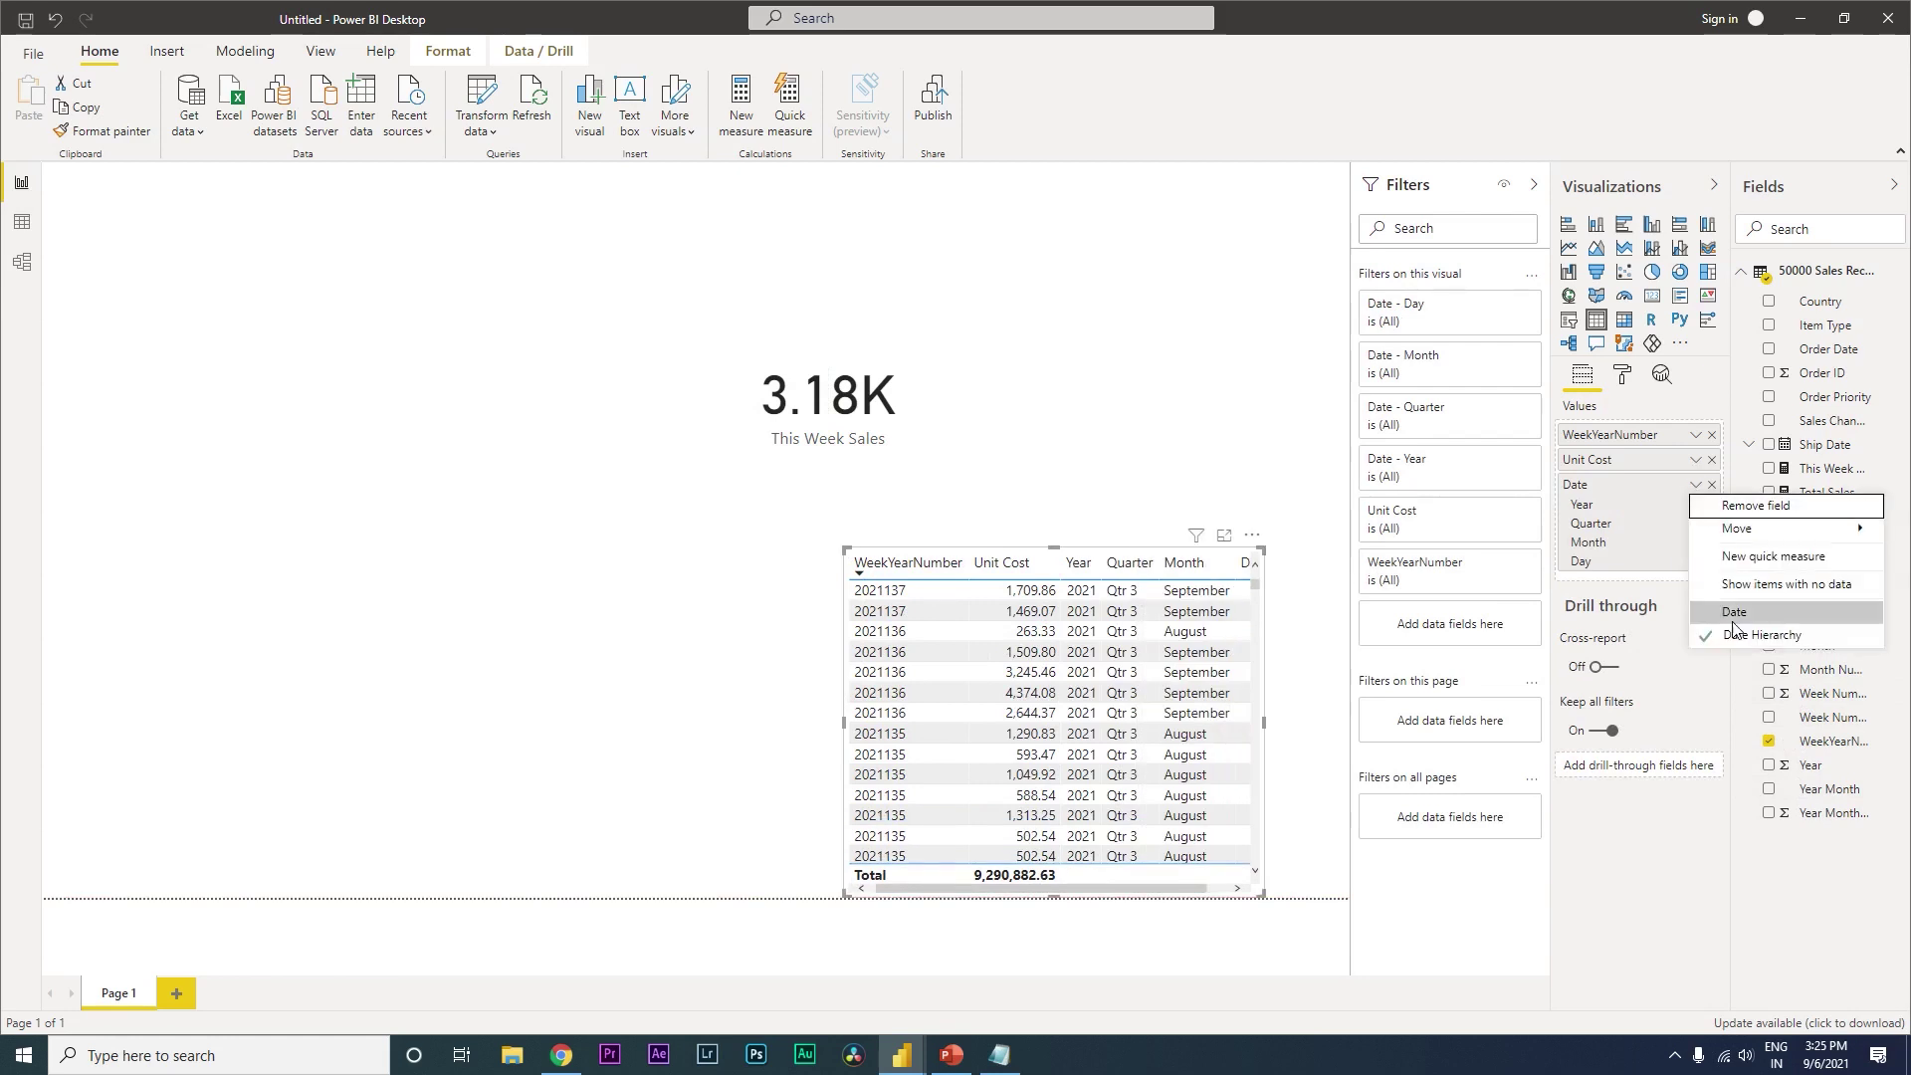
left_click(1733, 617)
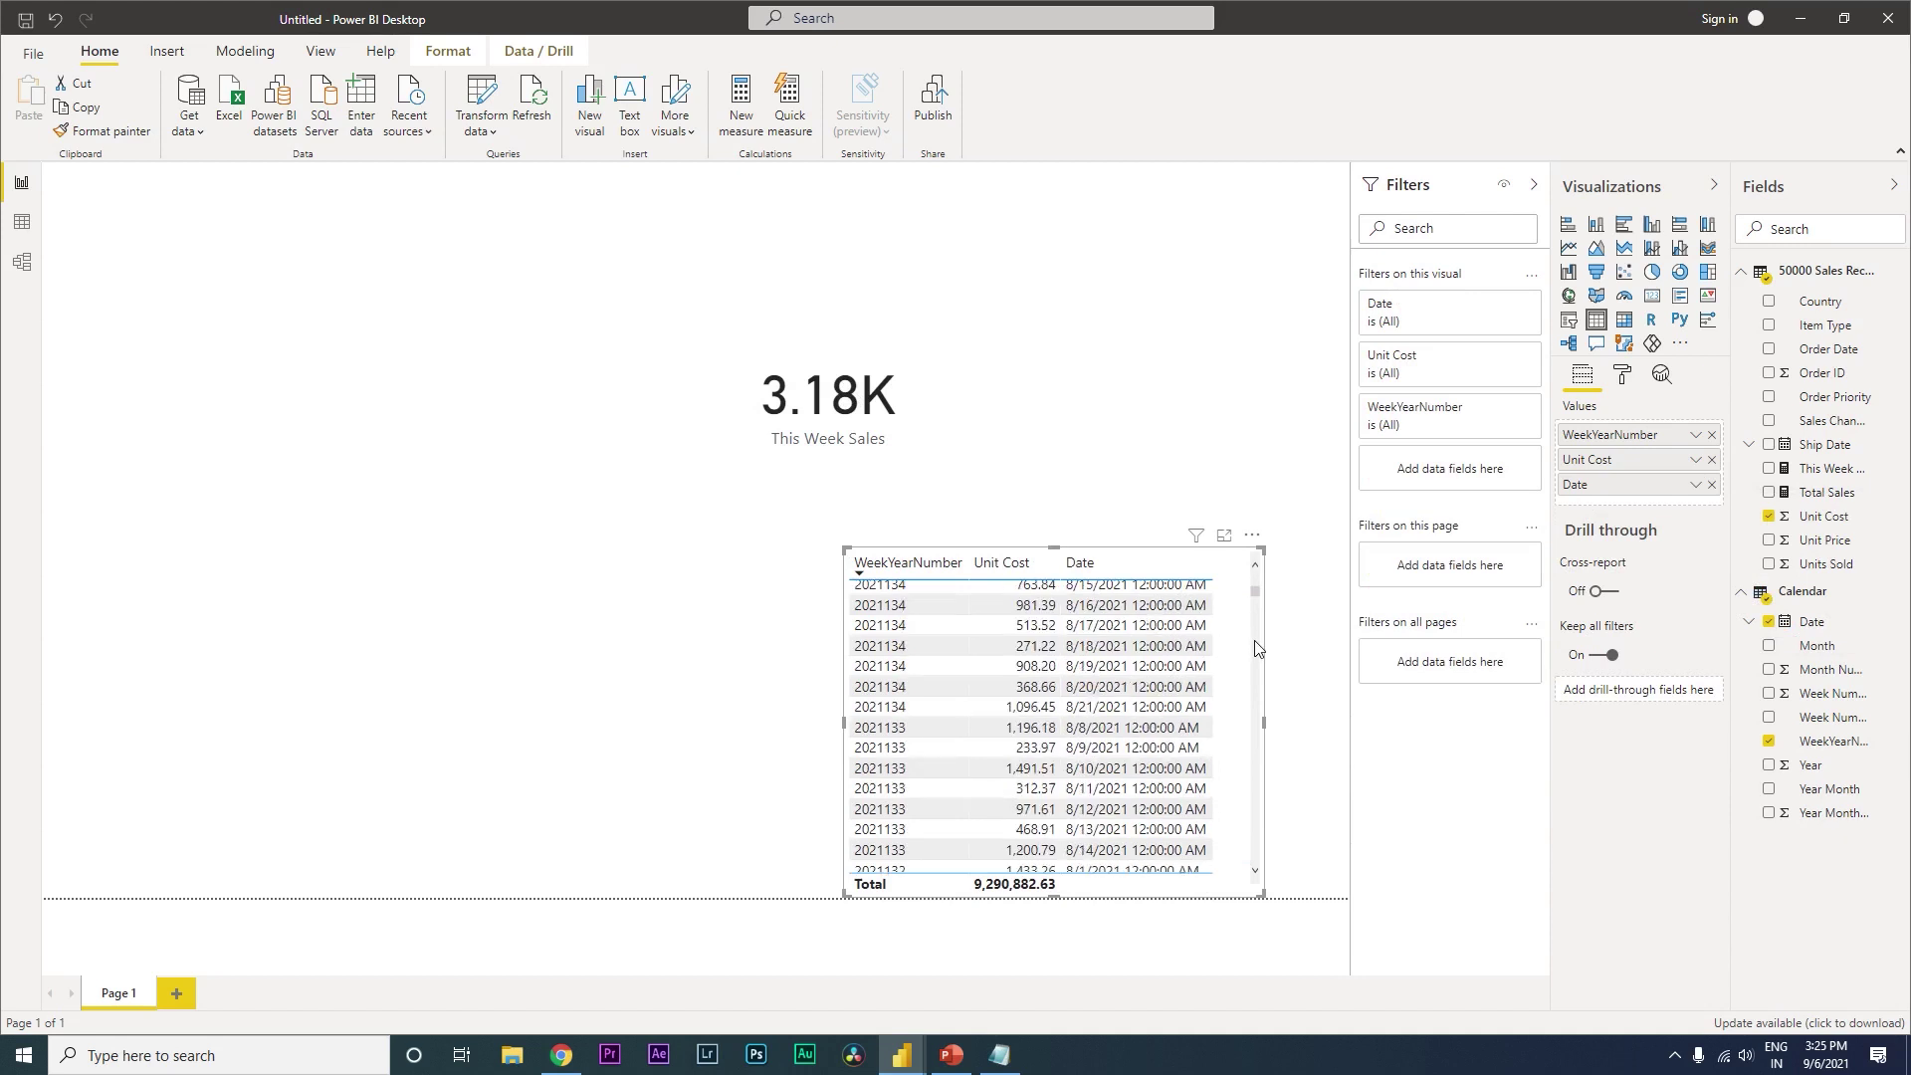
key("Delete")
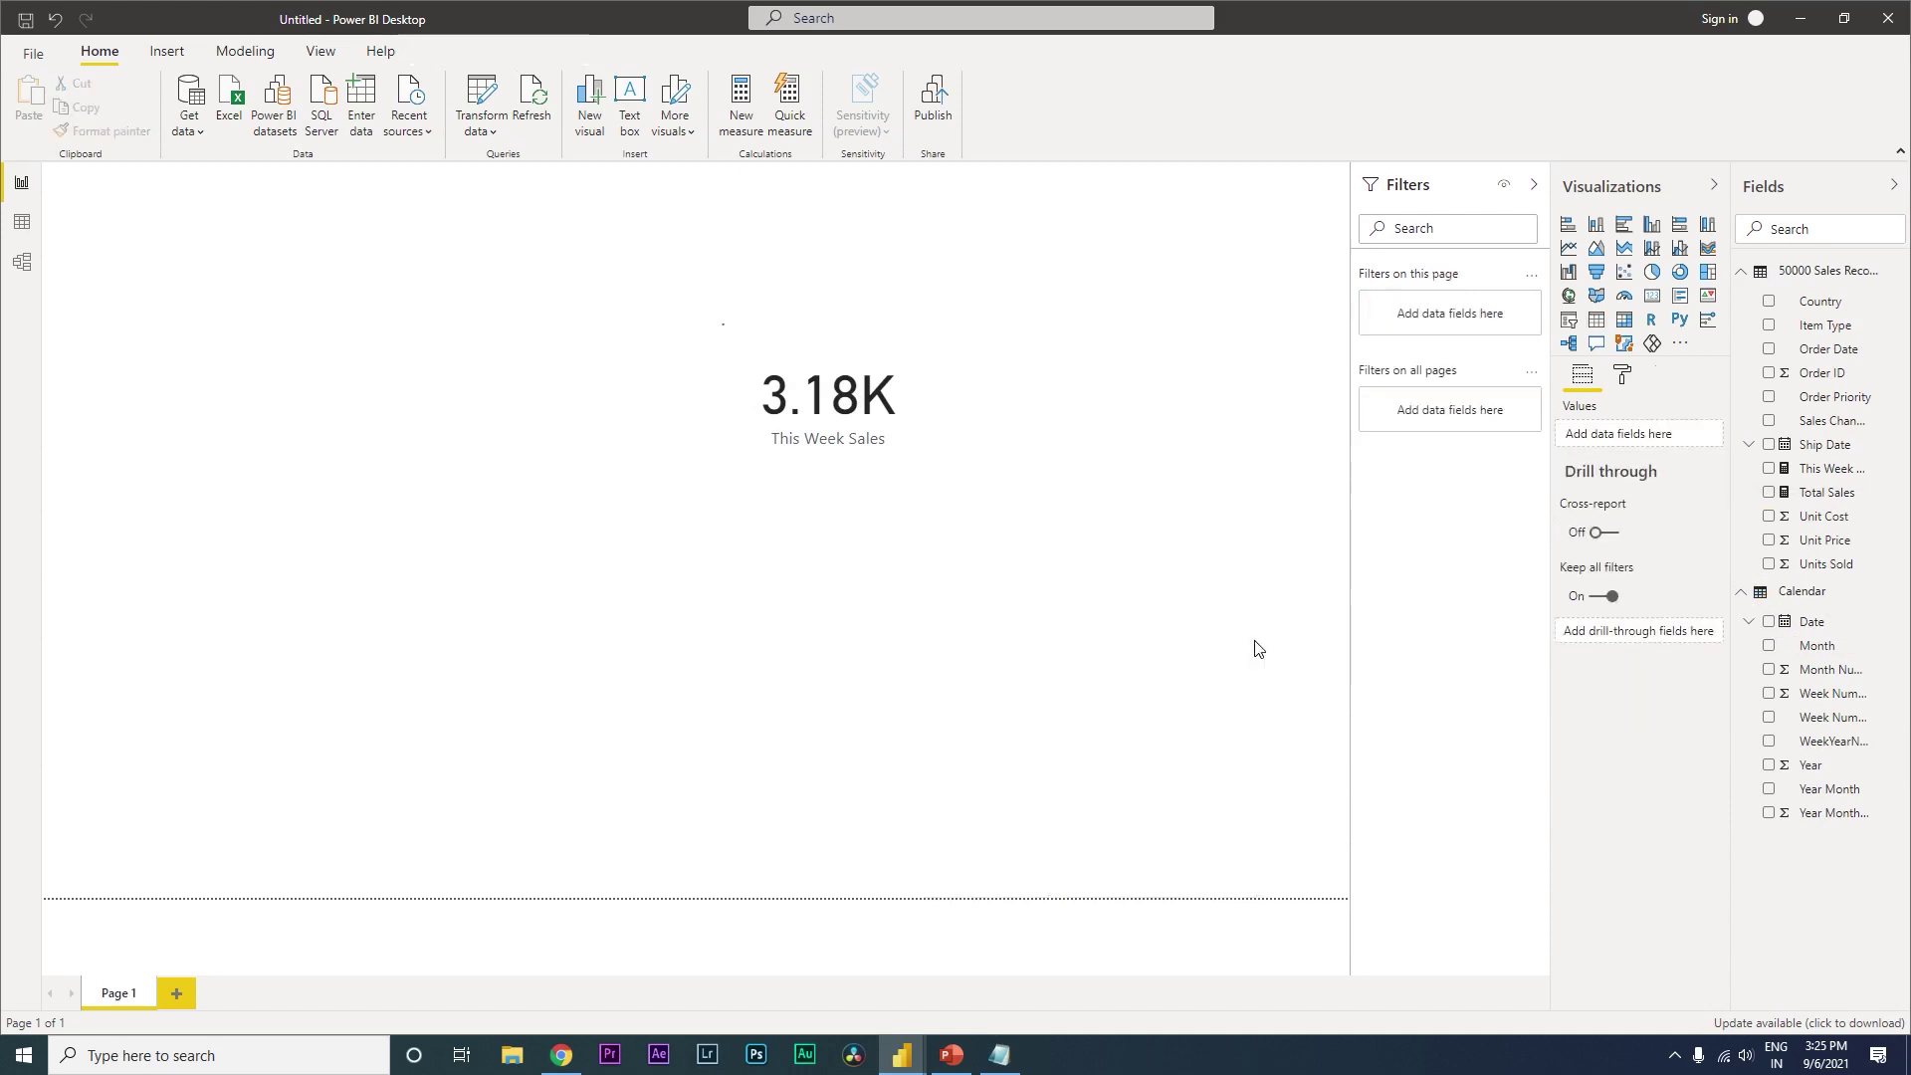
- Cut the whole This Week Sales formula to the clipboard, paste it back into the same measure and commit it
left_click(876, 481)
left_click(1831, 468)
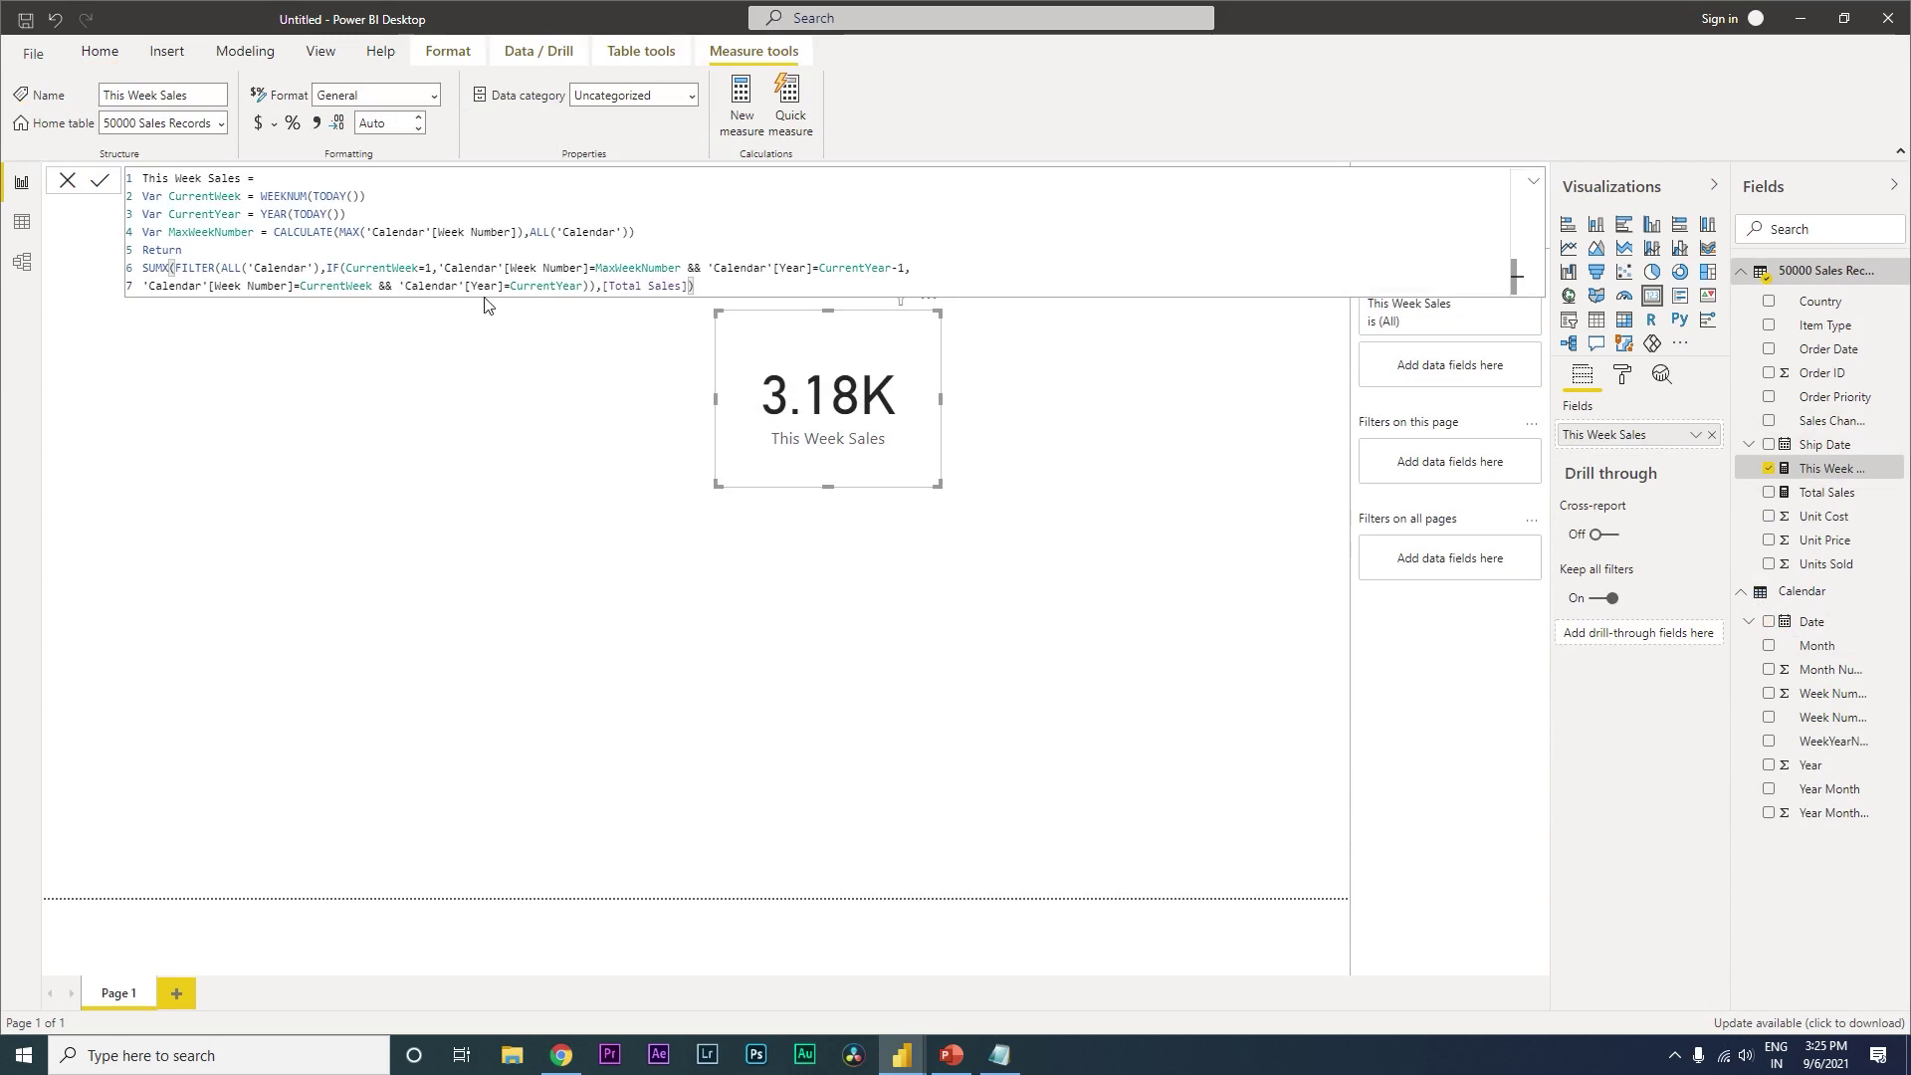
key("ctrl+a")
key("ctrl+x")
key("Return")
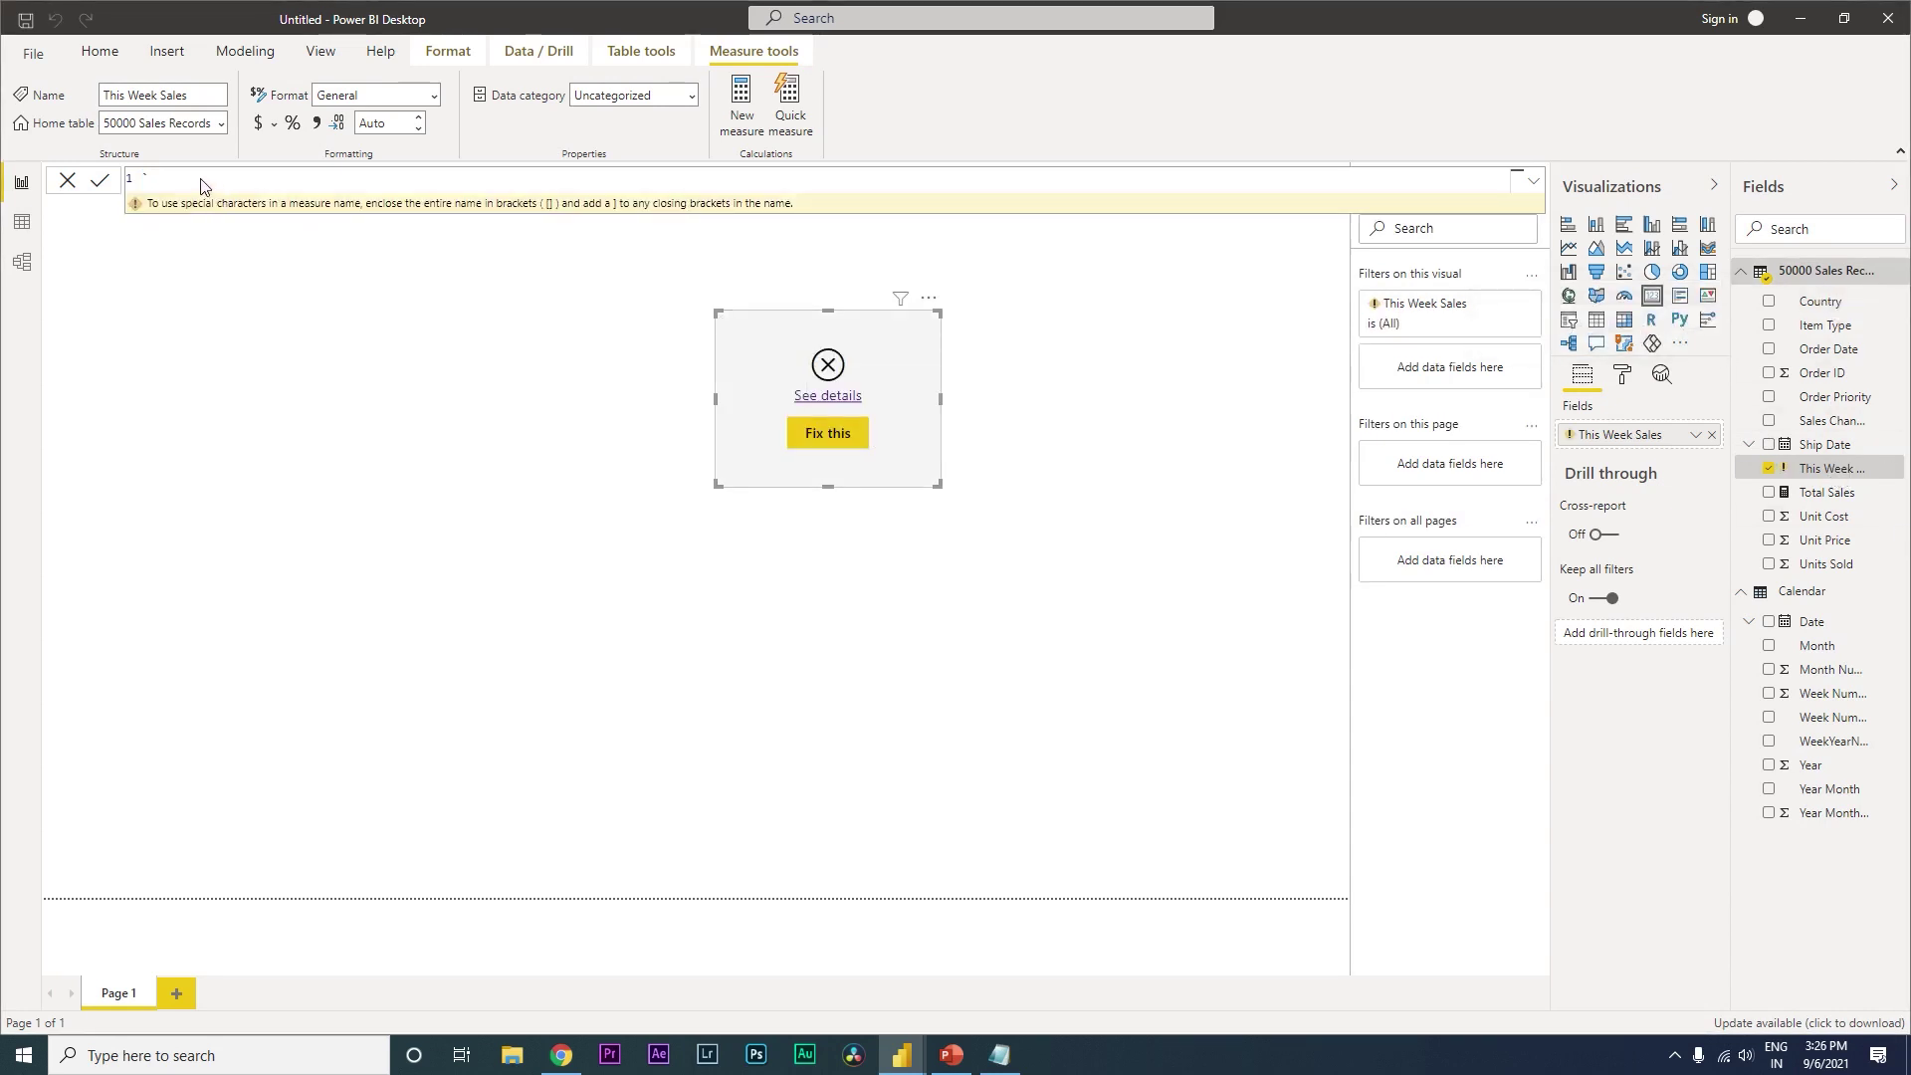
left_click(171, 179)
key("ctrl+v")
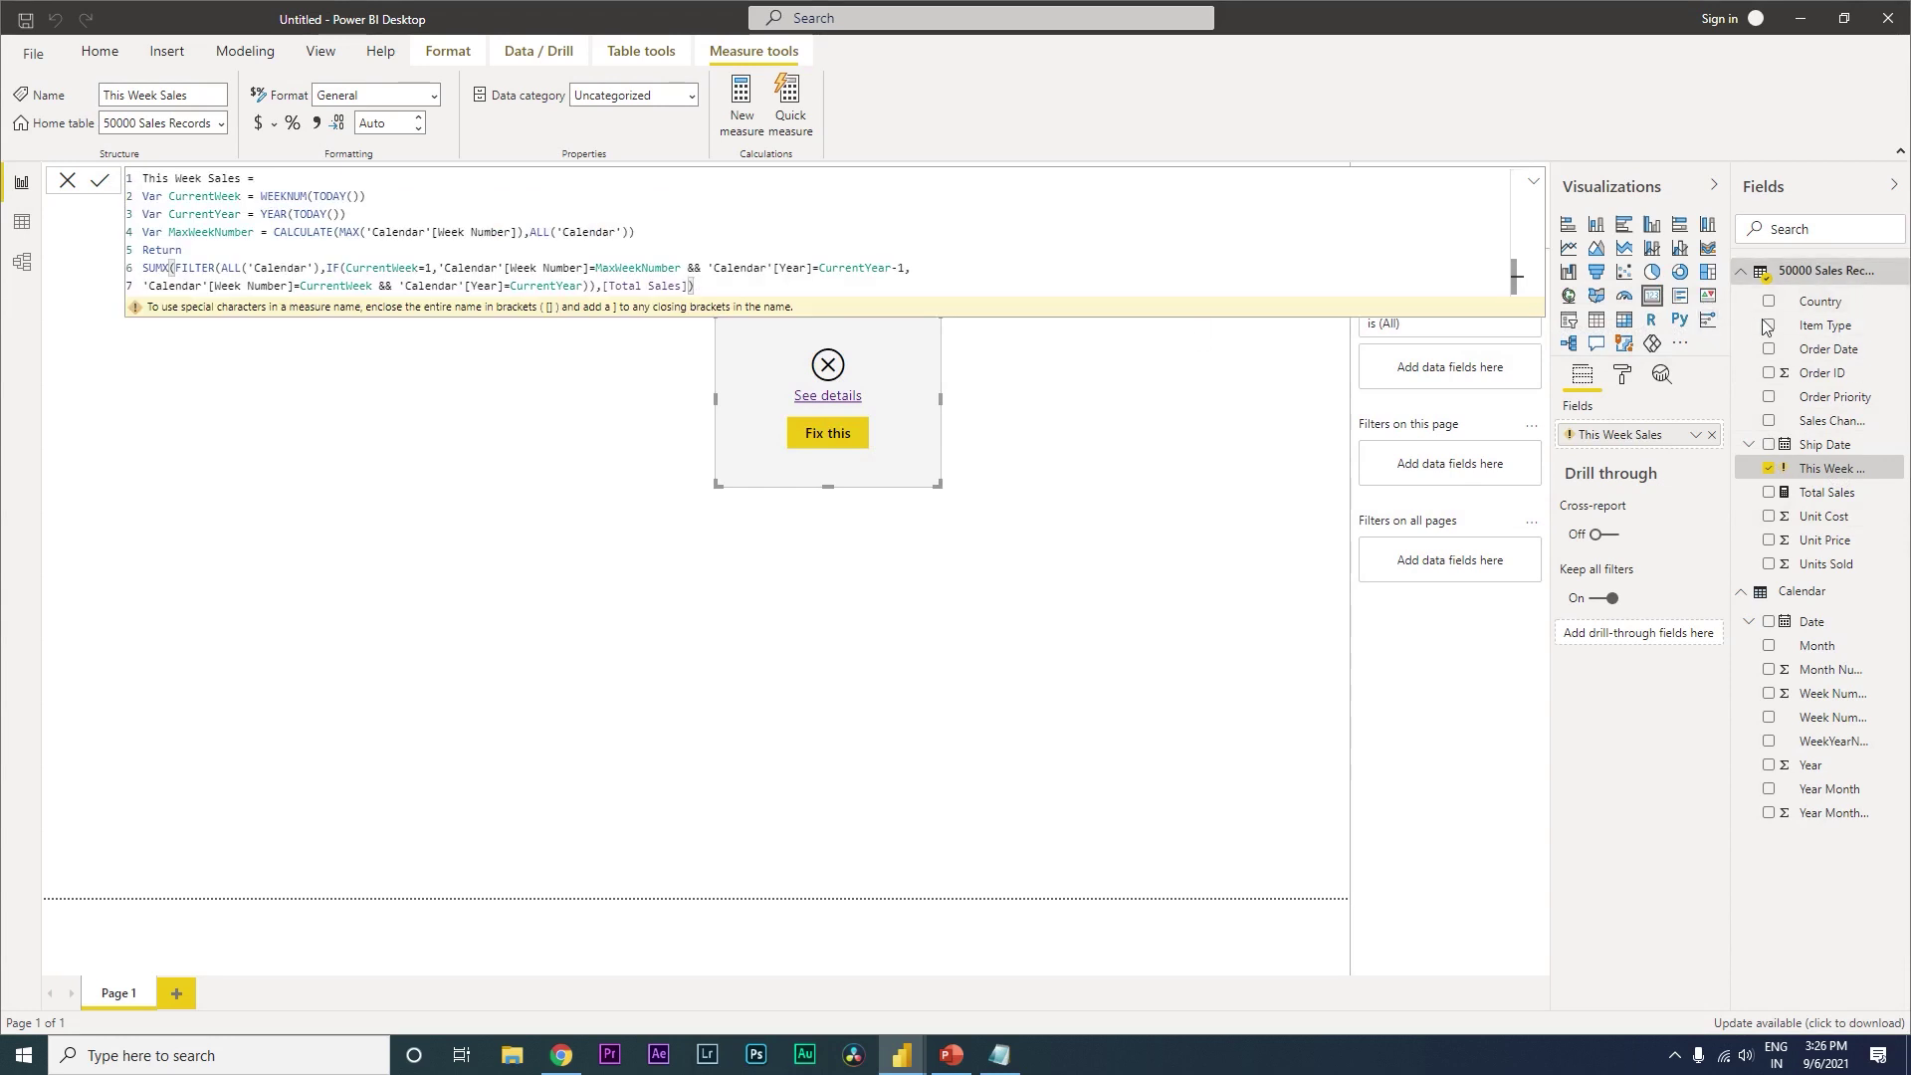
key("Return")
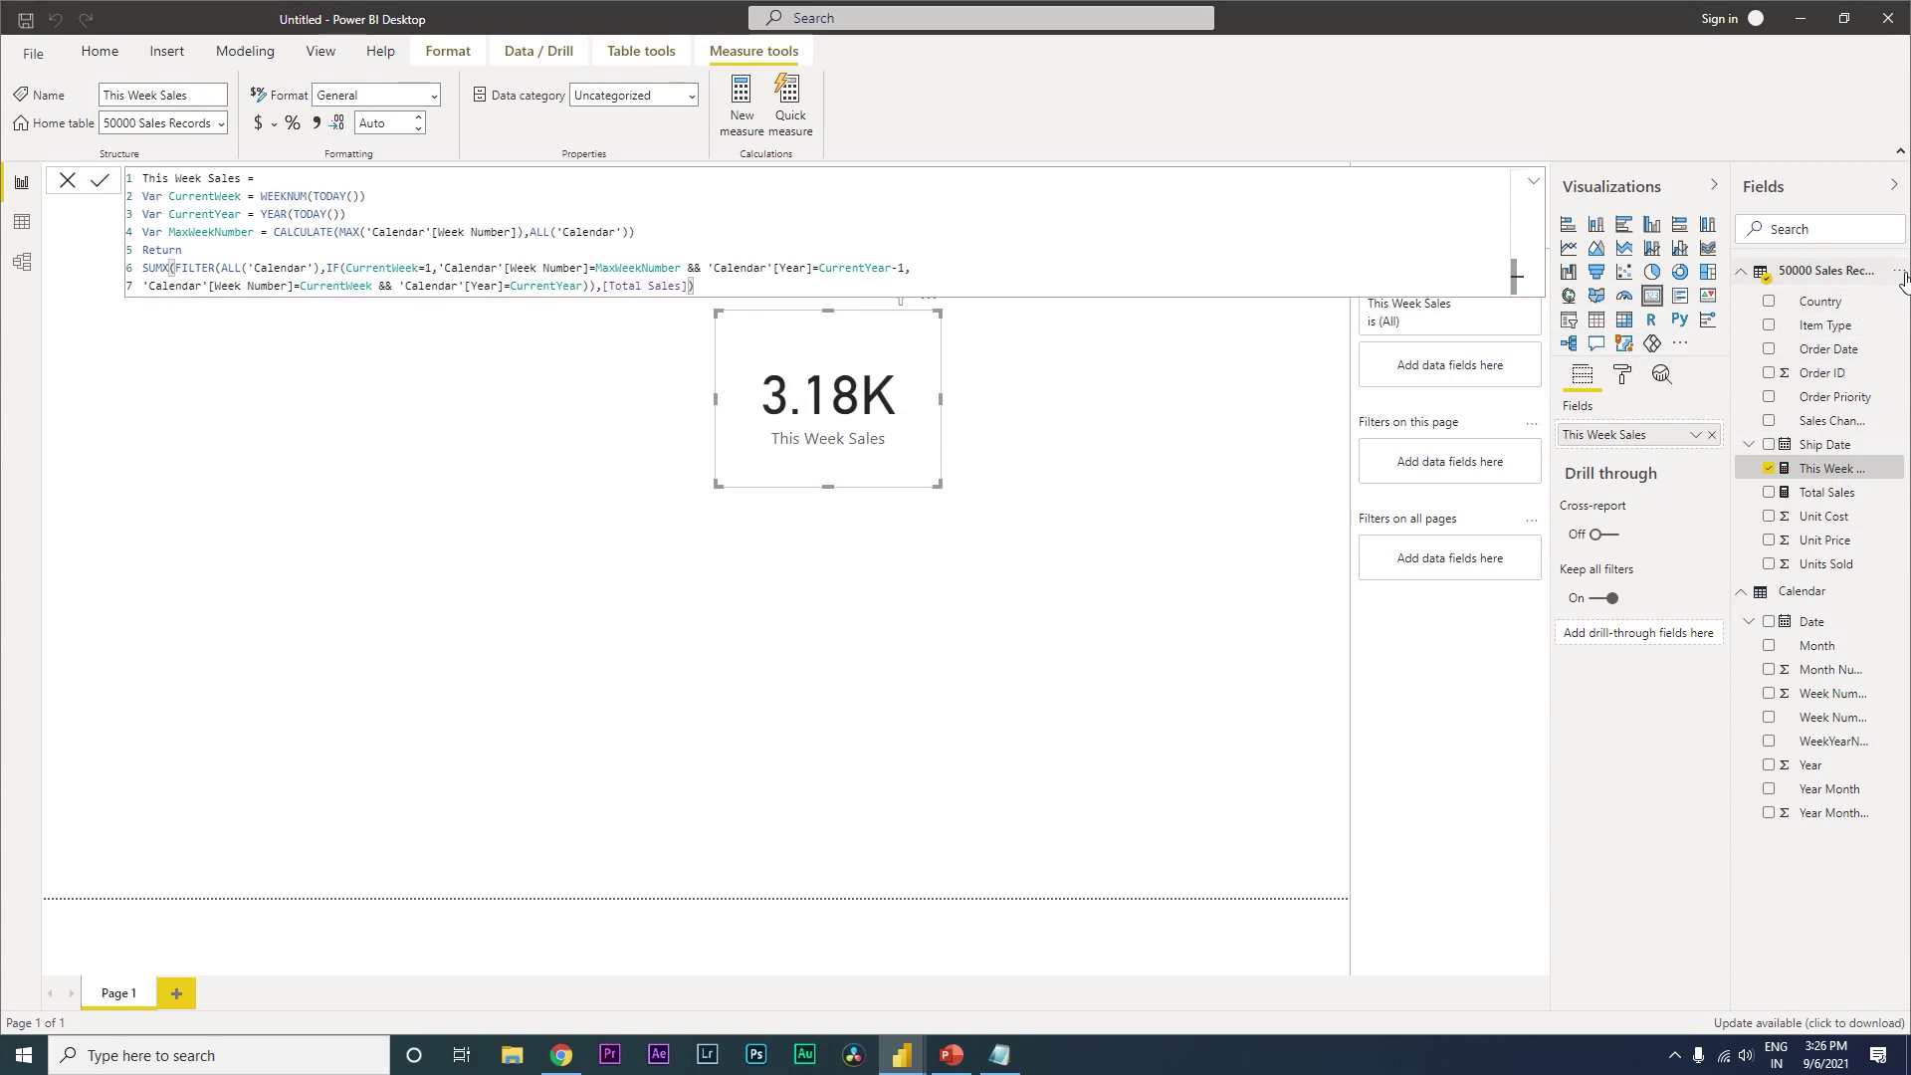
- Create a Last Week Sales measure from the copied formula, comparing Week Number with CurrentWeek-1 in the IF function's result-if-false argument
left_click(1902, 280)
left_click(1806, 291)
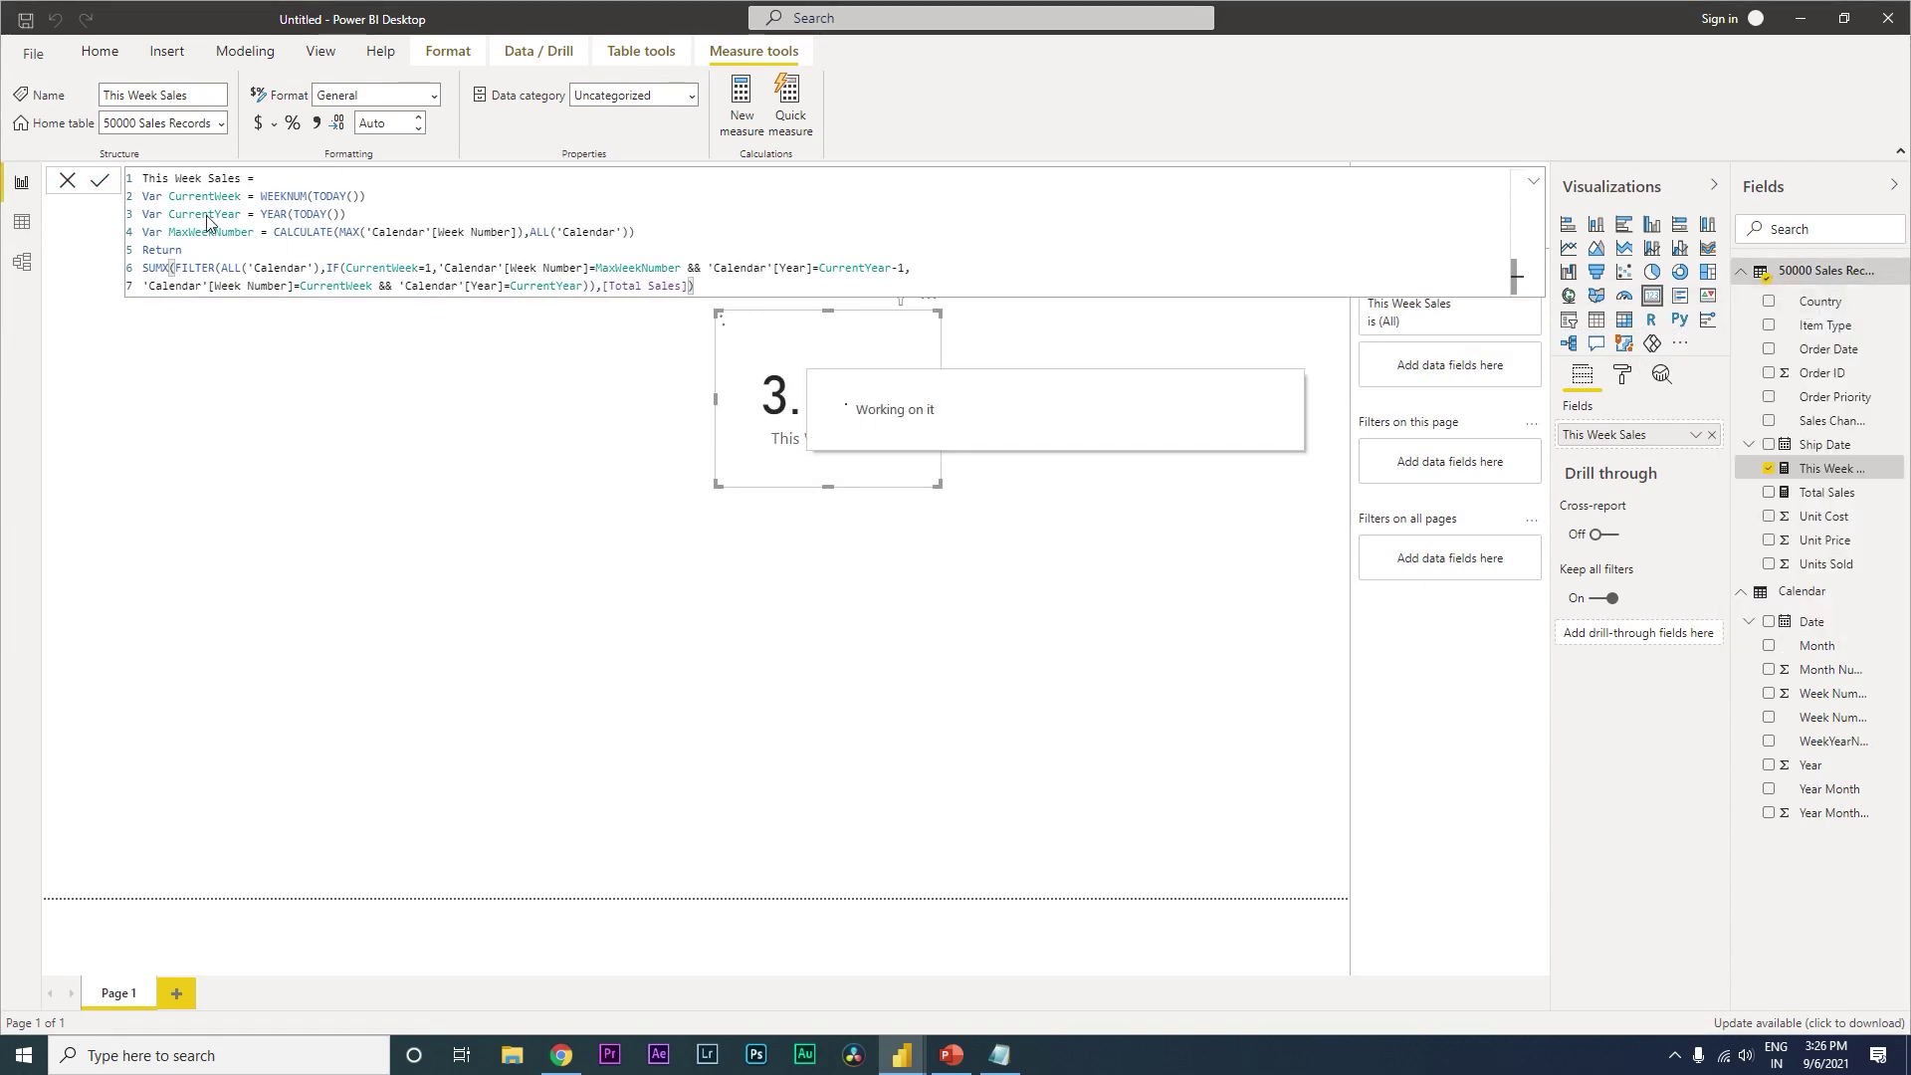
key("ctrl+a")
key("ctrl+v")
double_click(170, 182)
type("Last")
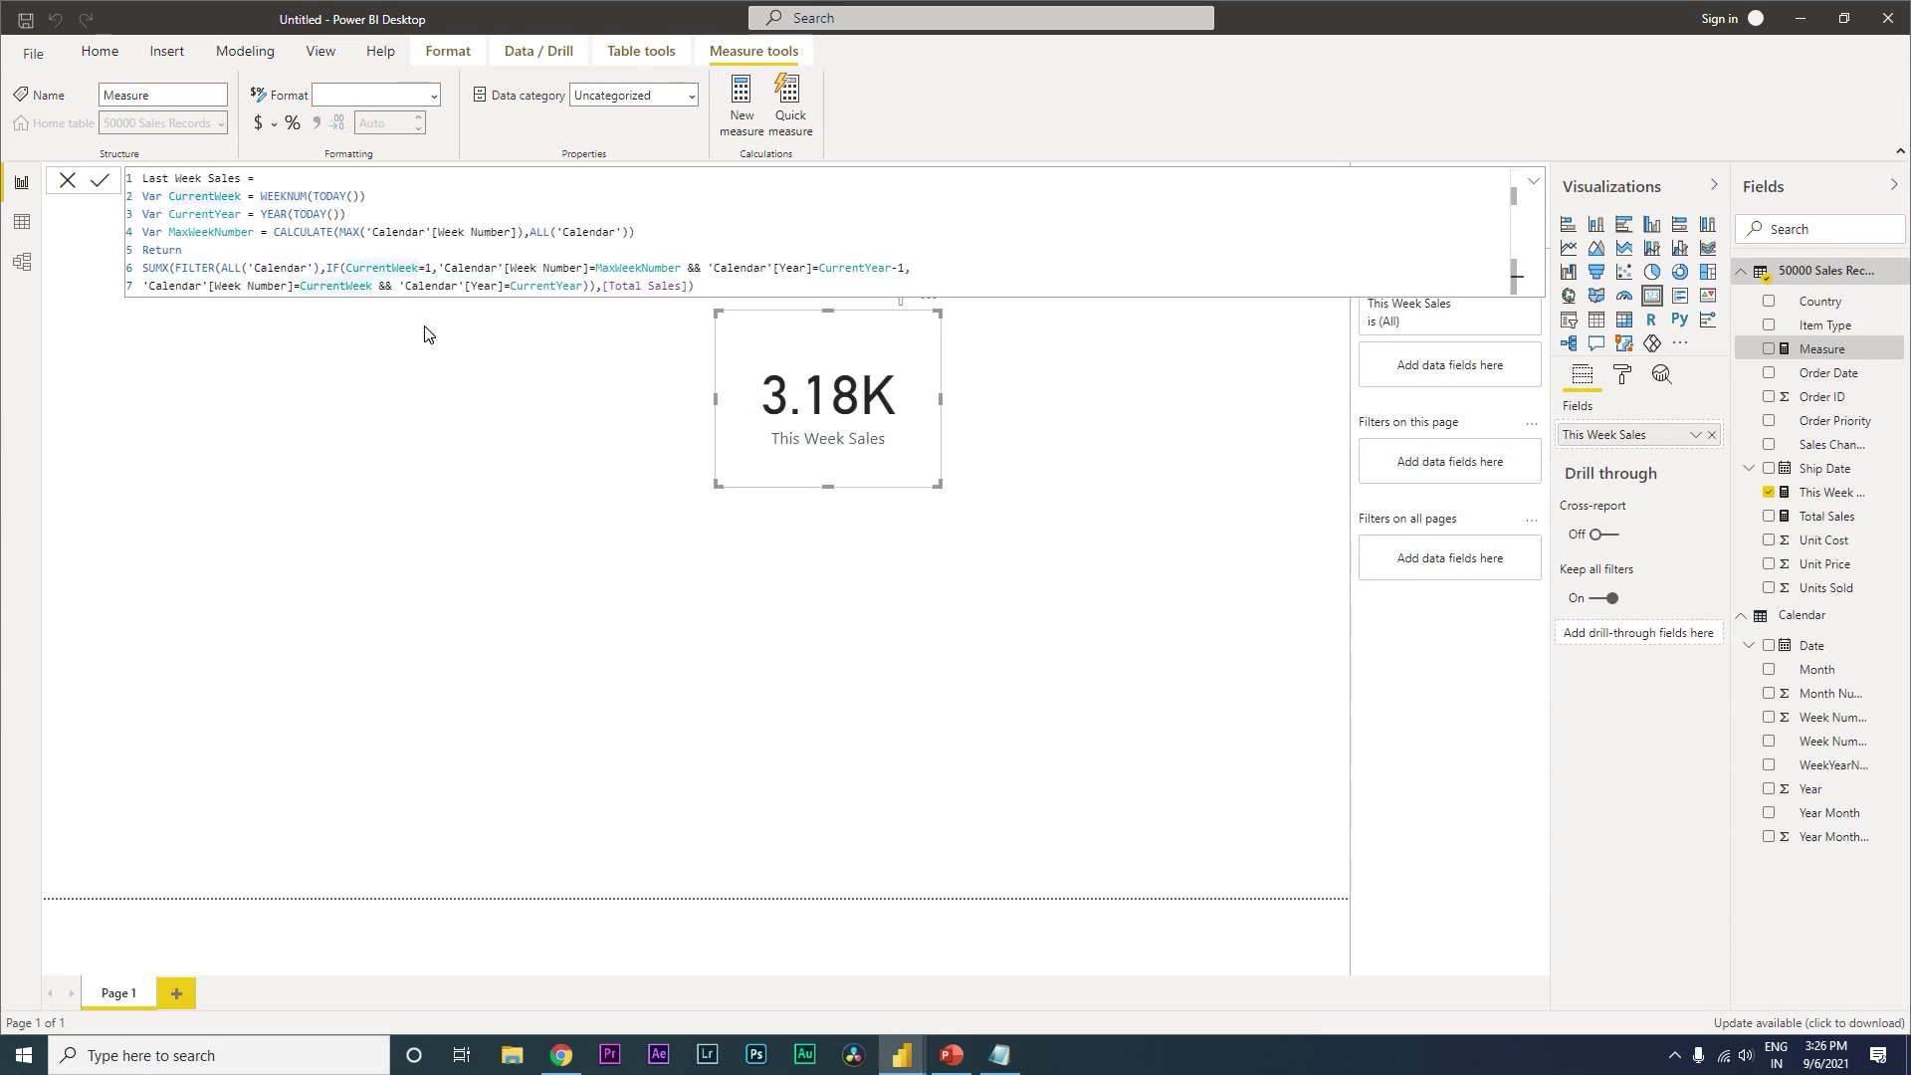
type("-1")
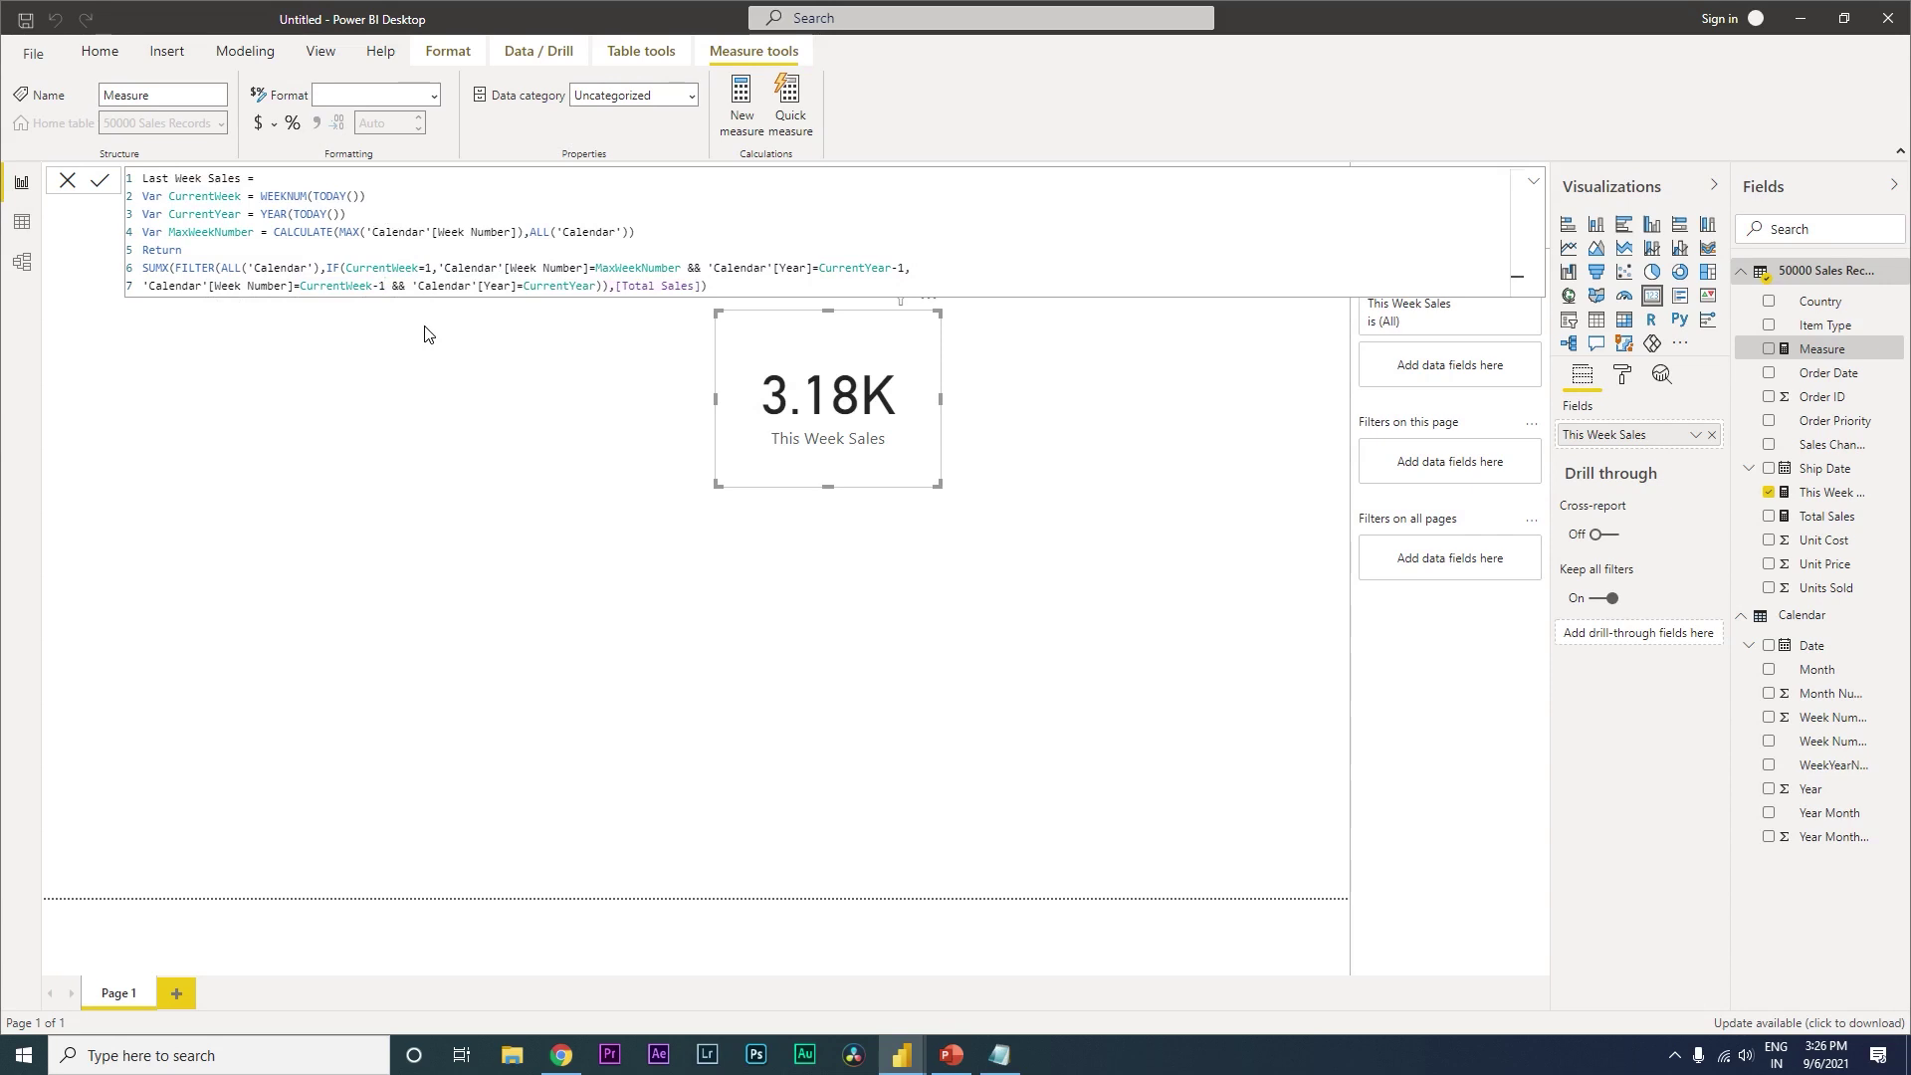
key("Return")
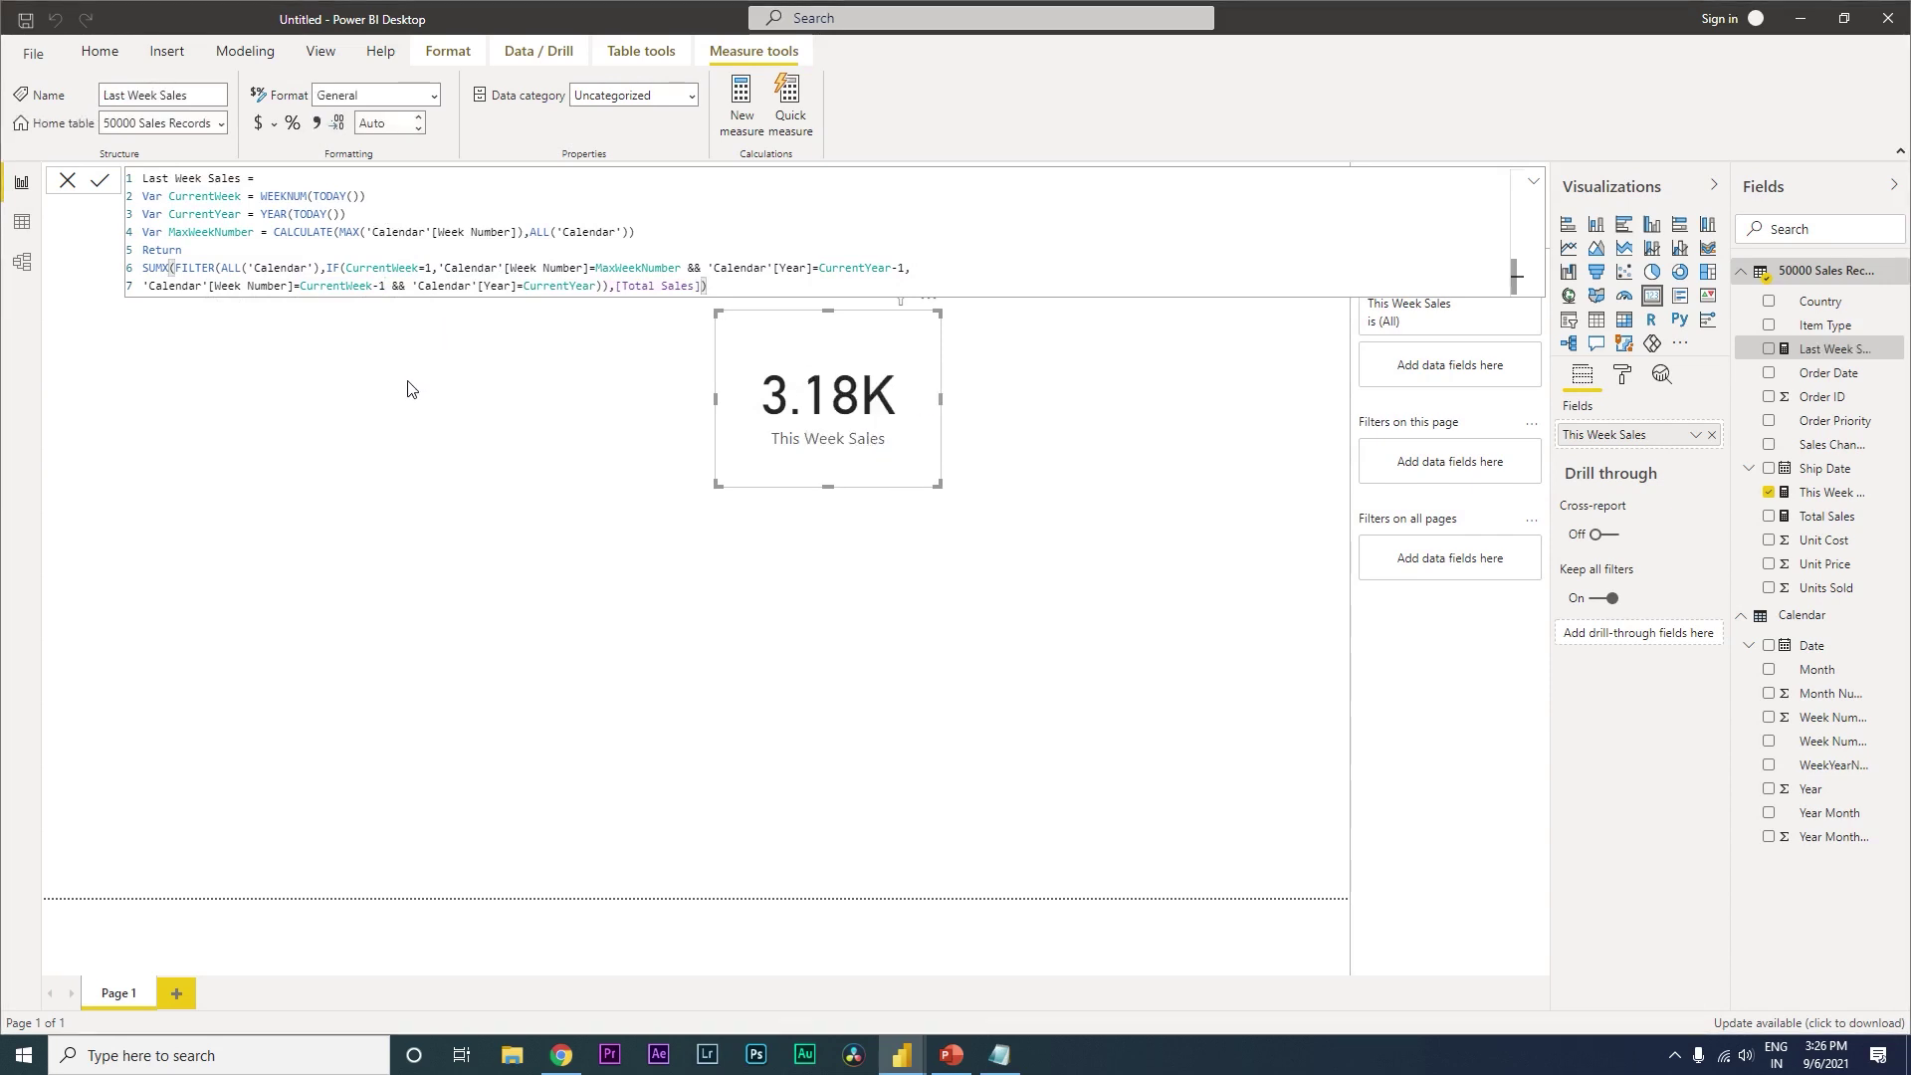
- Duplicate the This Week Sales card and place the copy directly below the original
left_click(484, 395)
left_click(876, 450)
key("ctrl+c")
key("ctrl+v")
left_click_drag(903, 488, 908, 648)
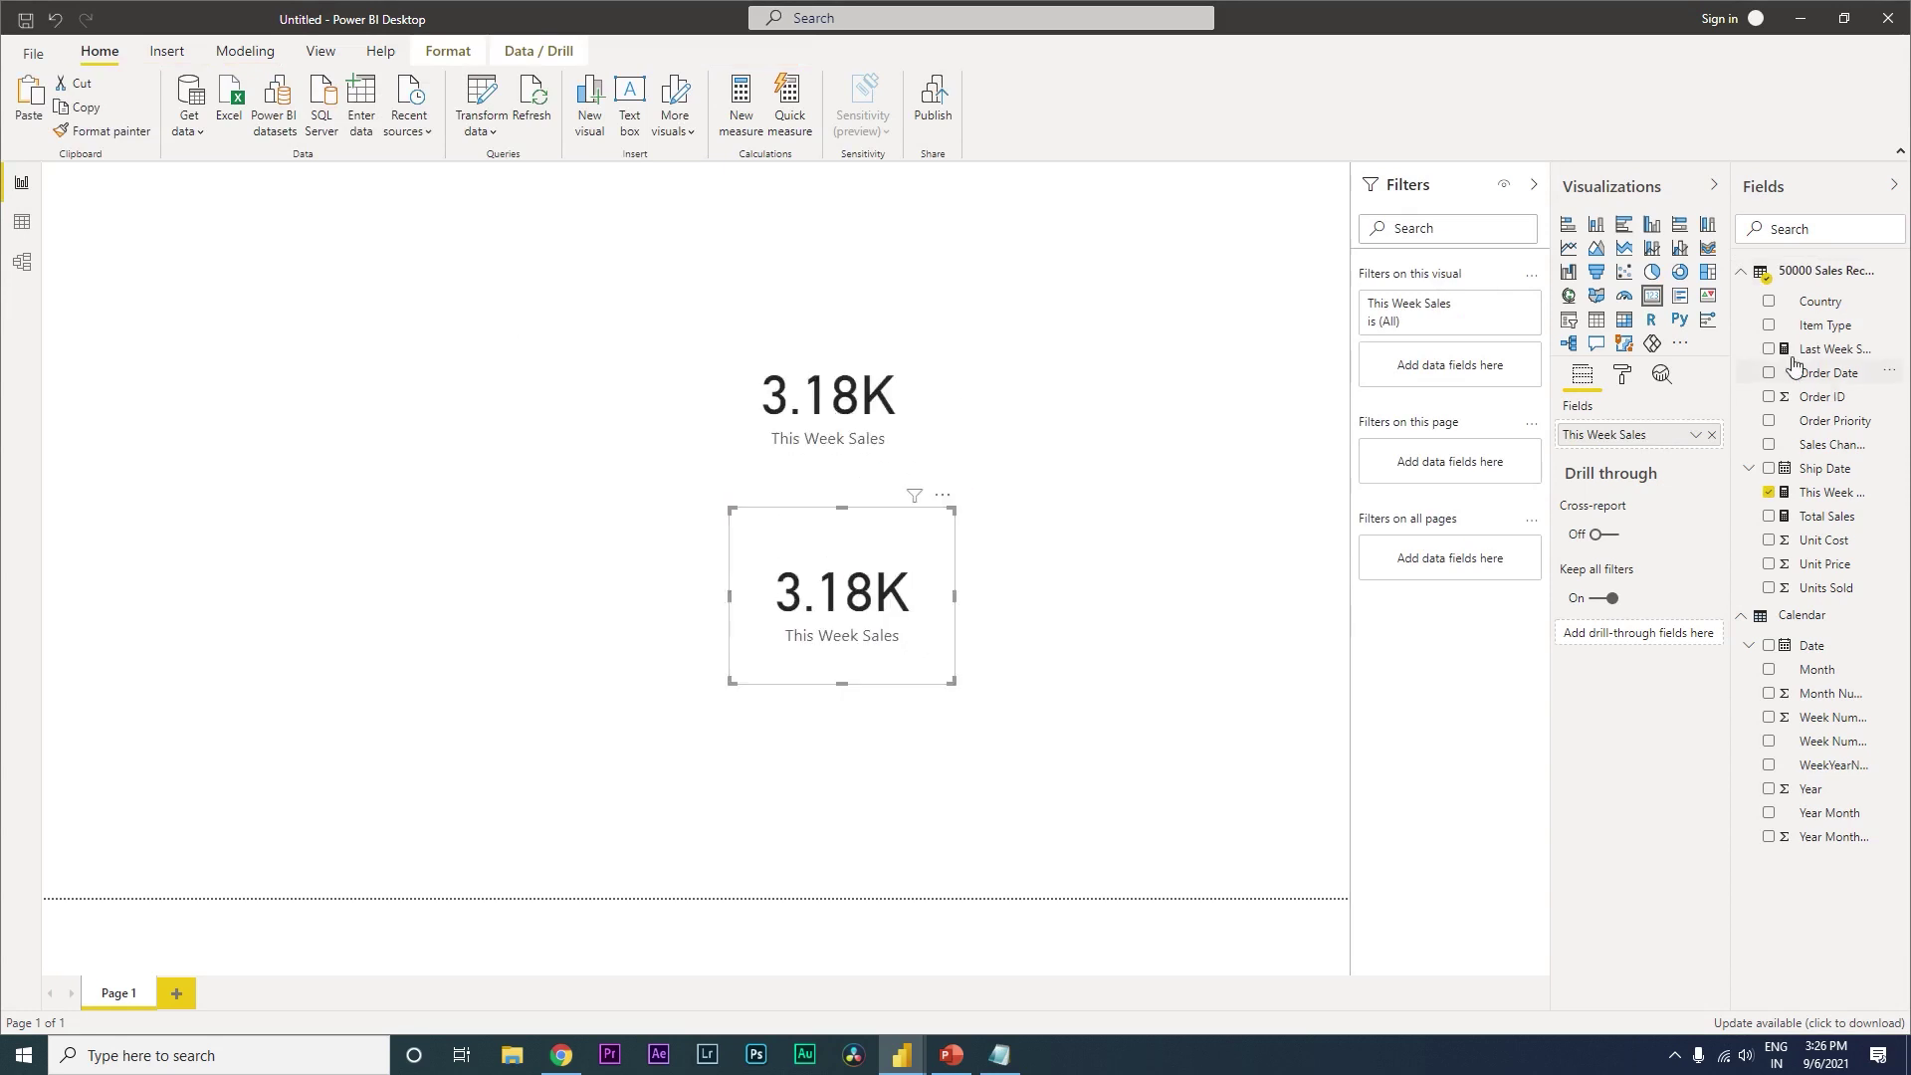
- Replace the duplicated card's field with Last Week Sales and align the card with the one above
left_click_drag(1848, 355, 1592, 434)
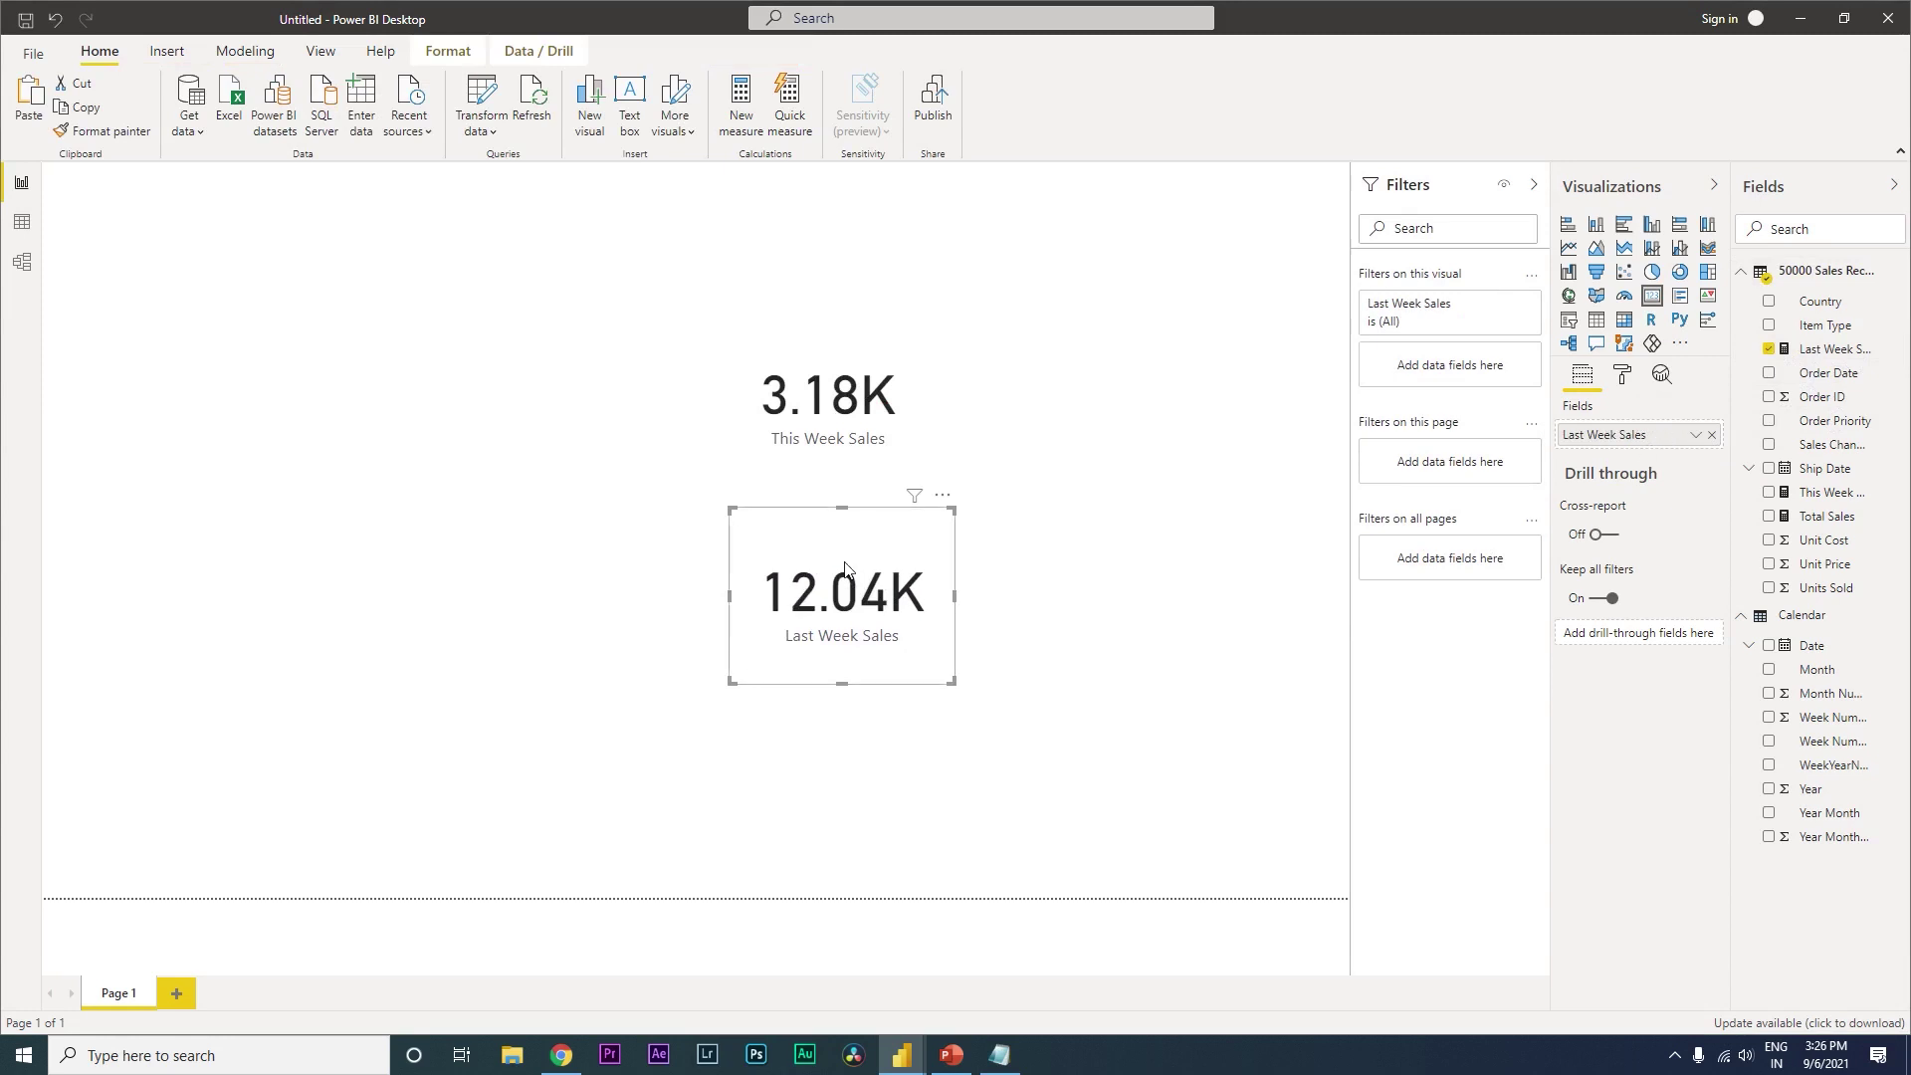
left_click_drag(845, 568, 832, 569)
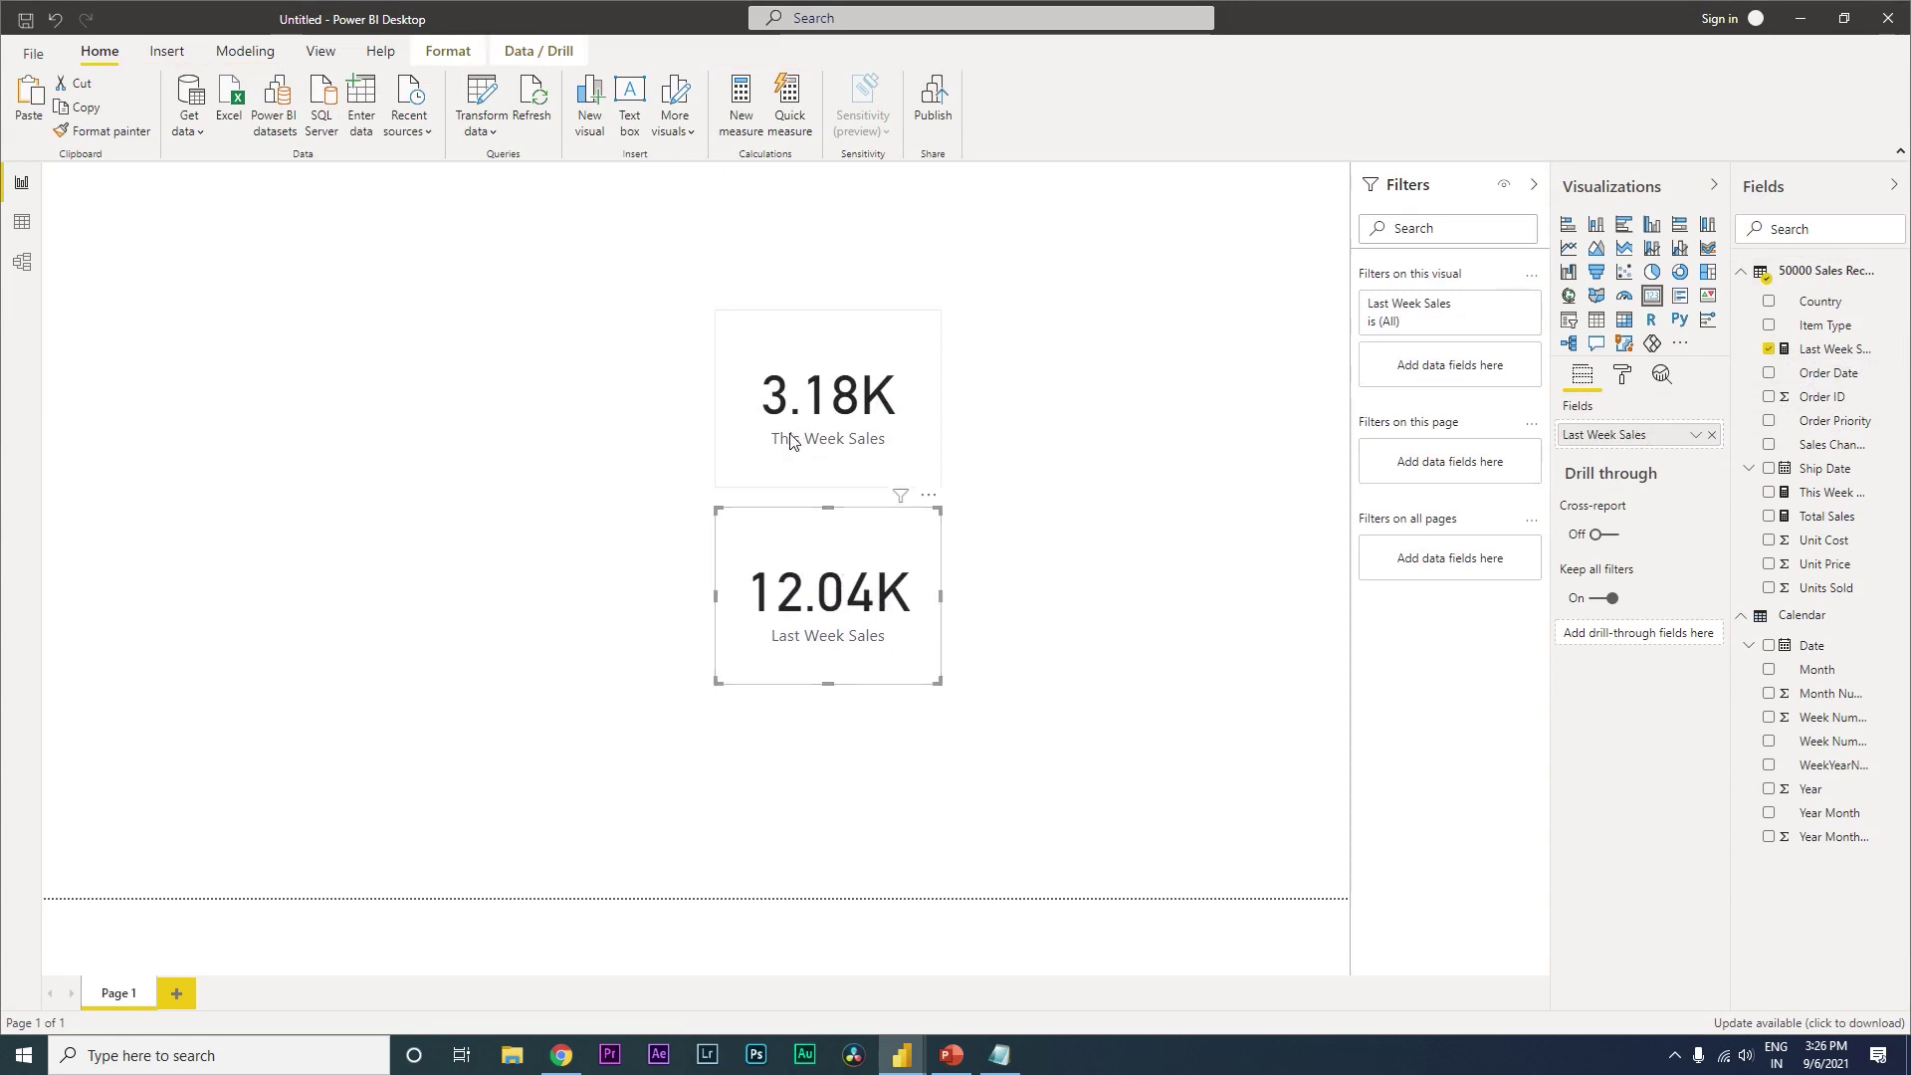
left_click(854, 378)
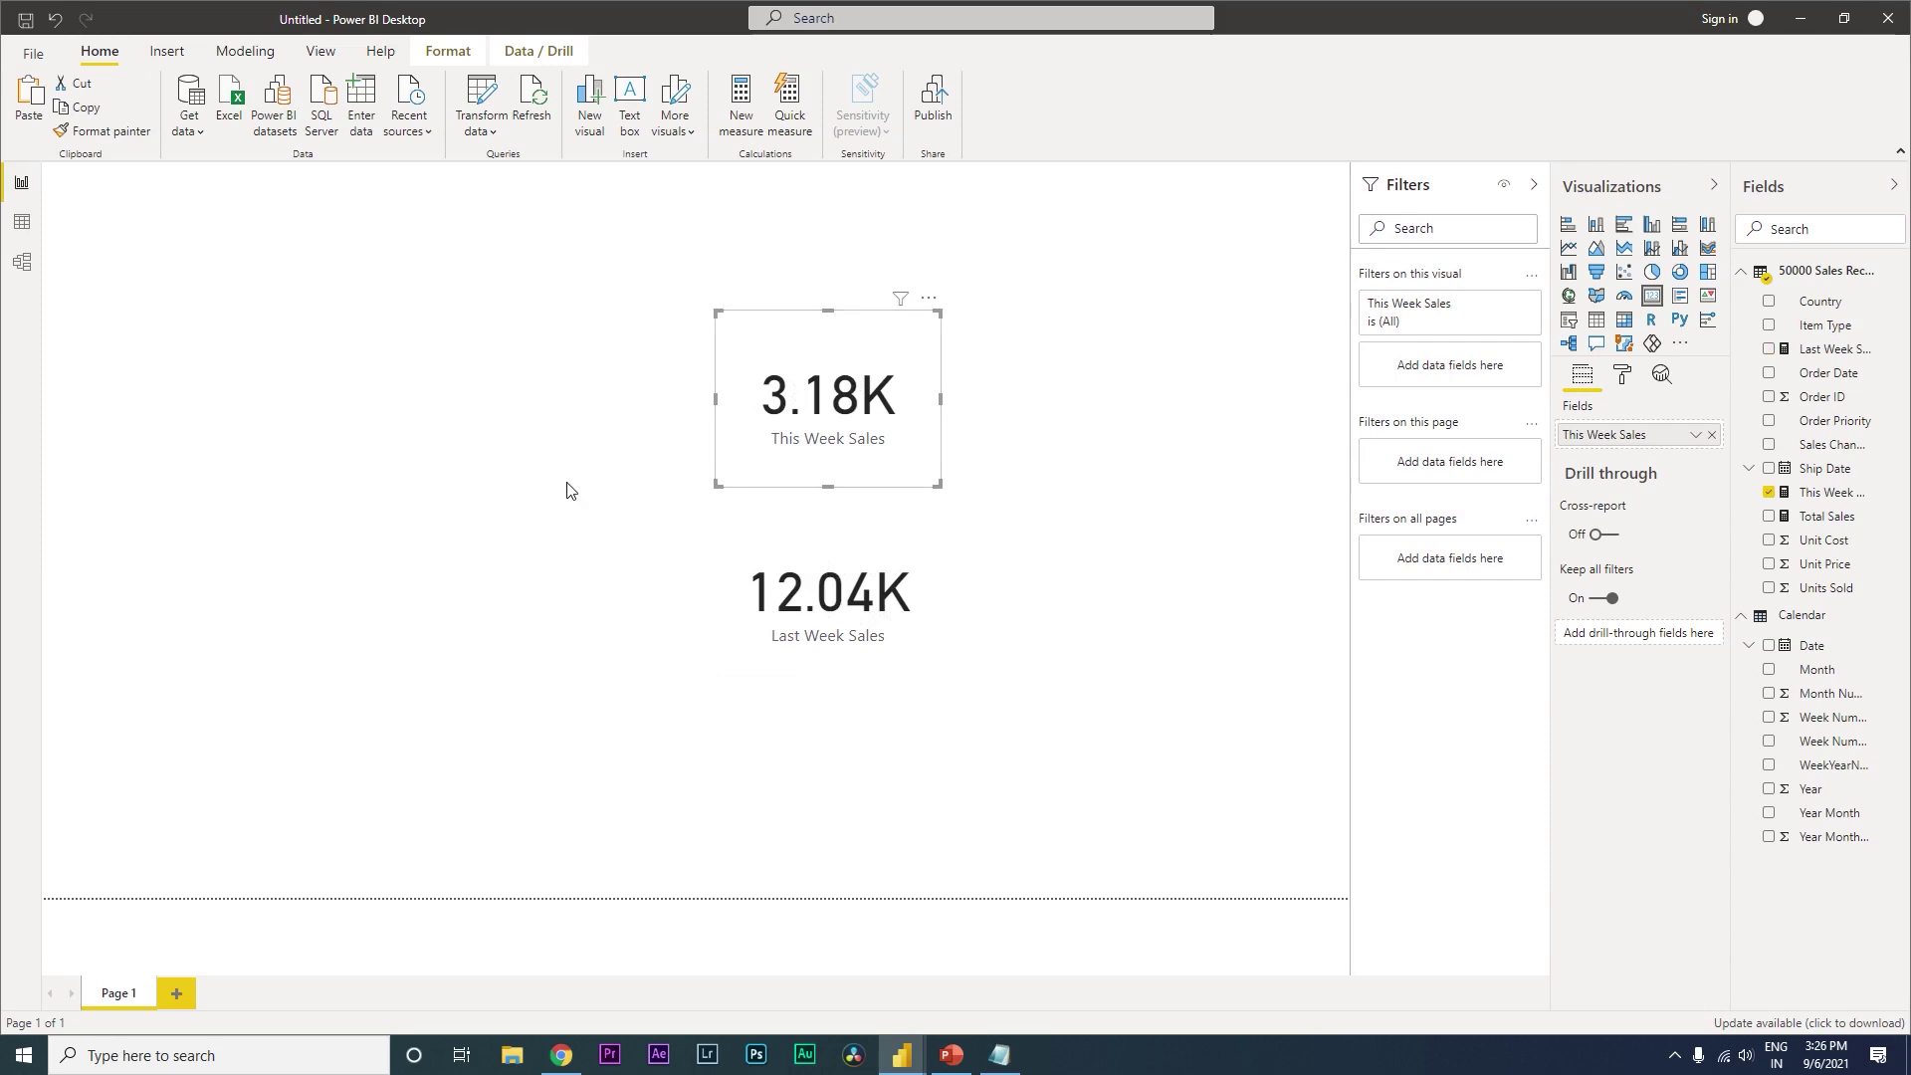
- Set the background colour of the Last Week Sales card to blue
left_click(597, 489)
left_click(856, 542)
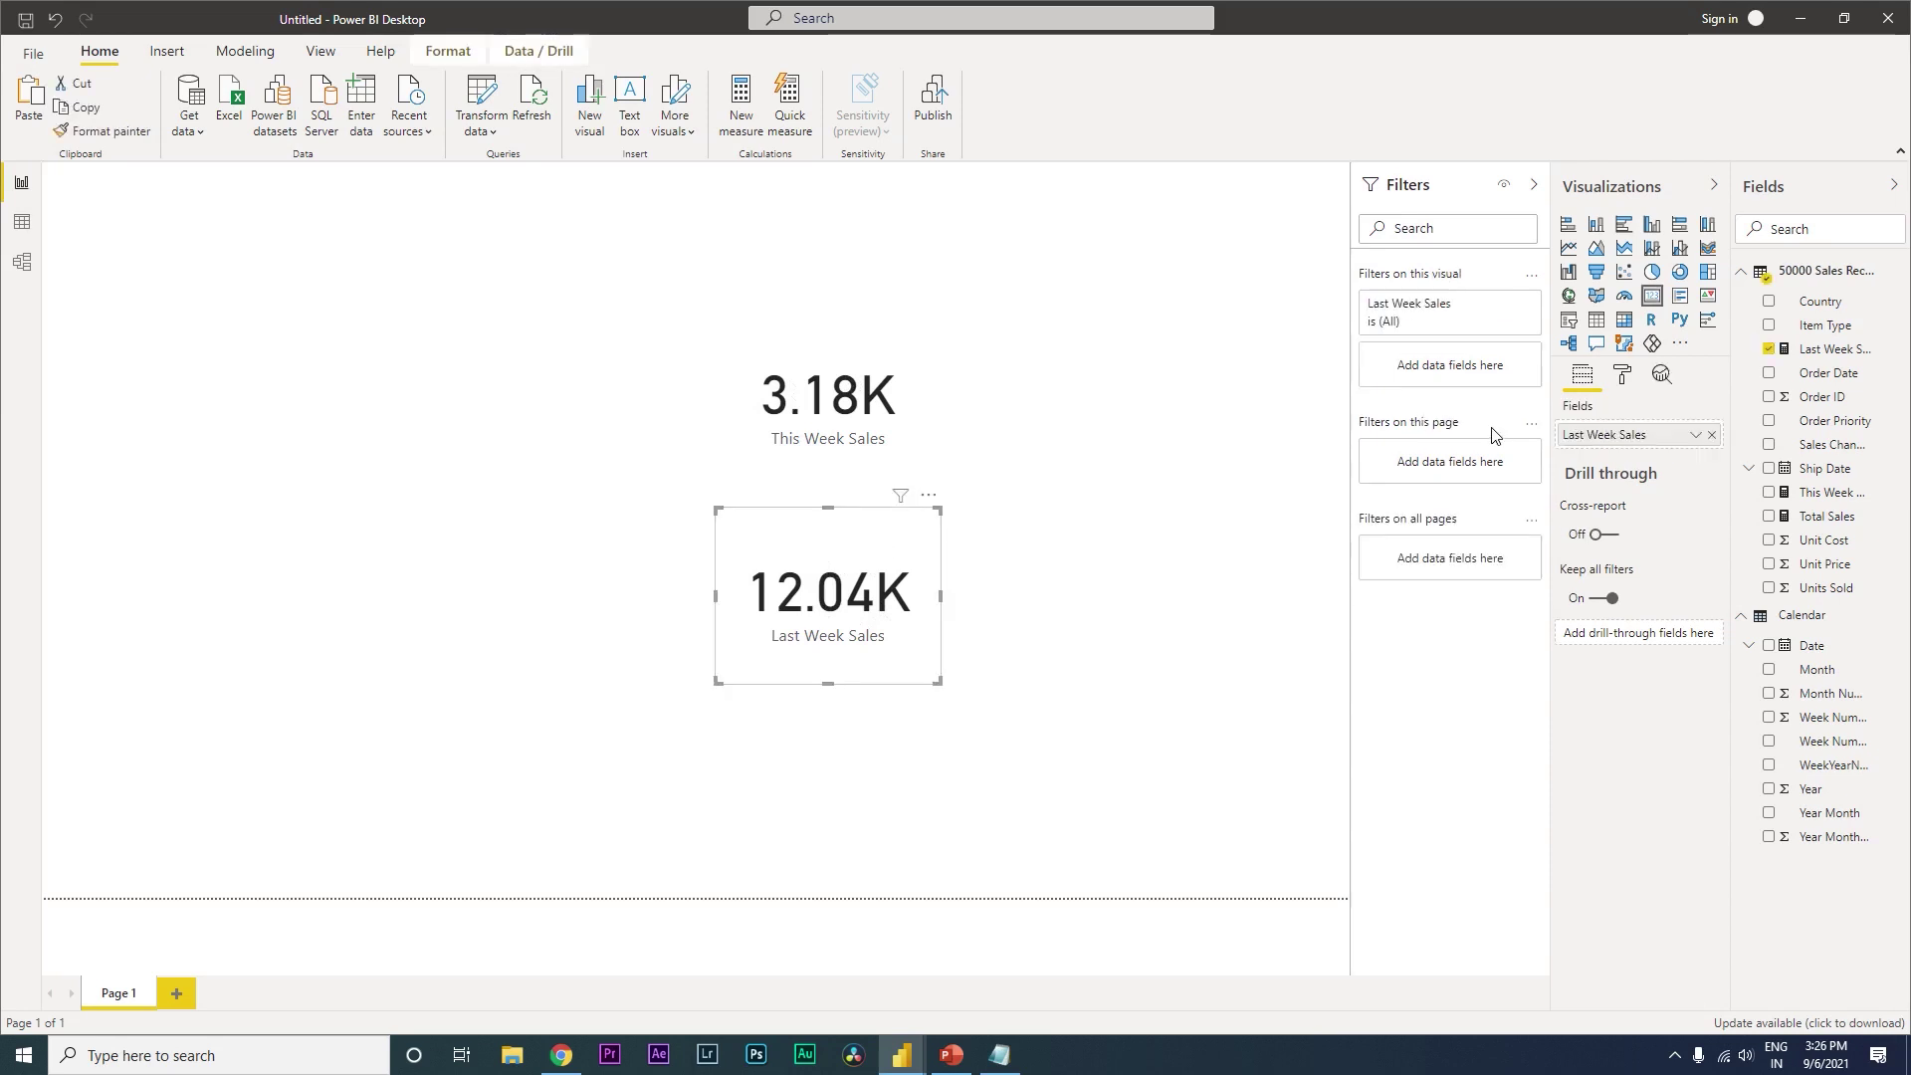
left_click(1622, 379)
left_click(1590, 634)
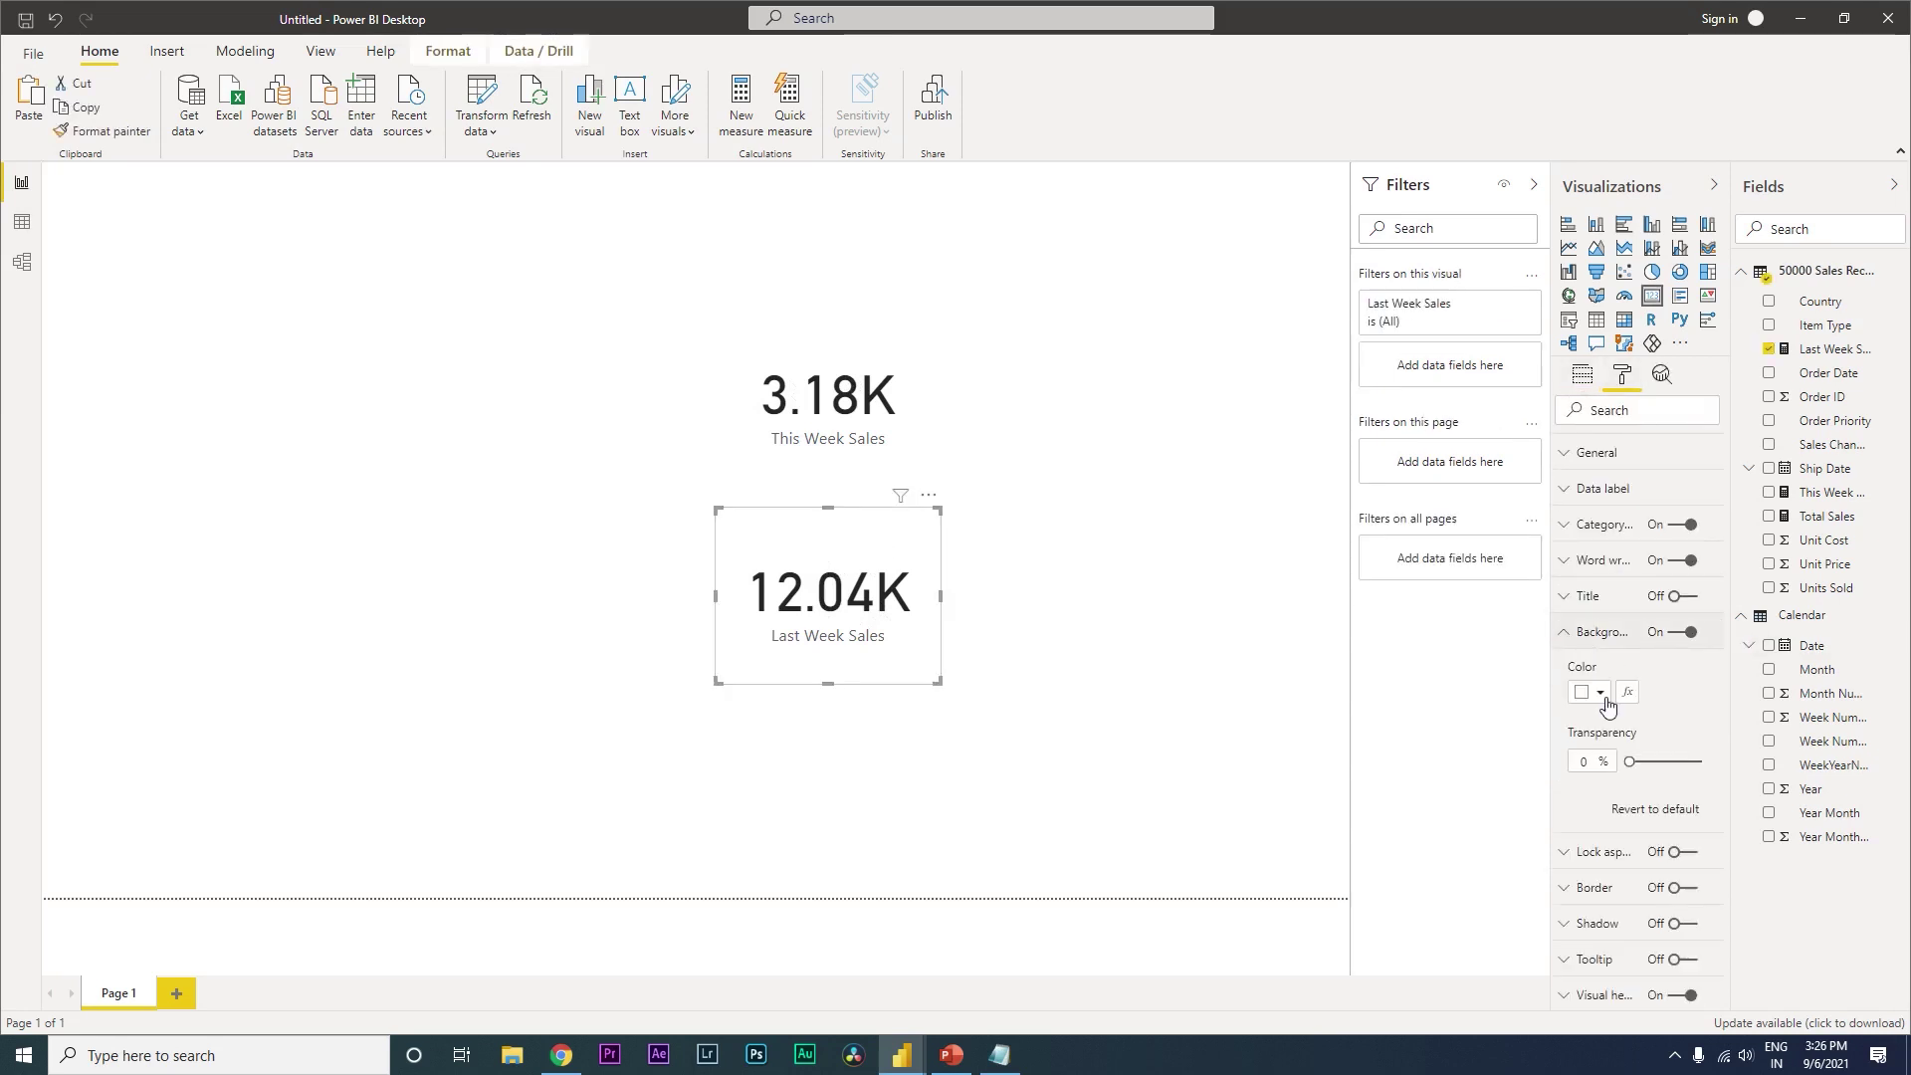
left_click(1600, 693)
left_click(1405, 599)
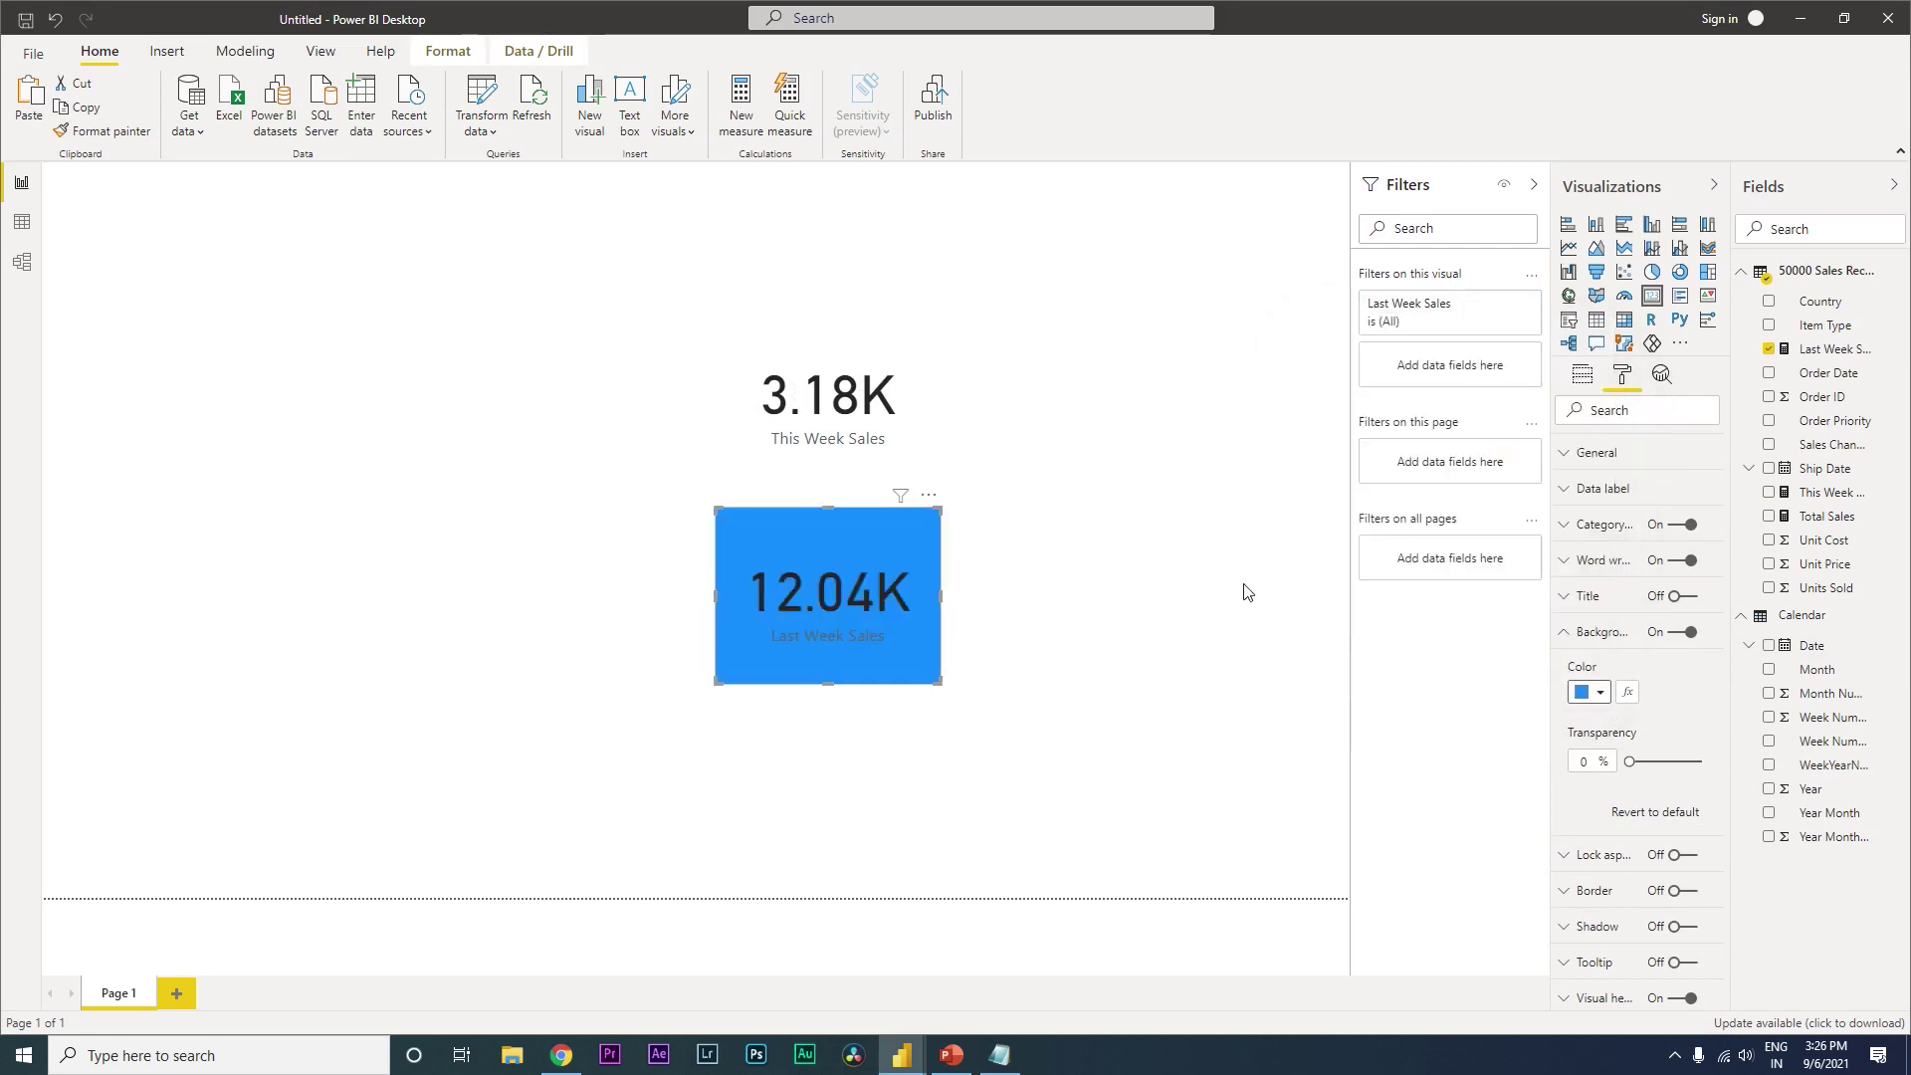
- Set the background colour of the This Week Sales card to dark yellow
left_click(925, 480)
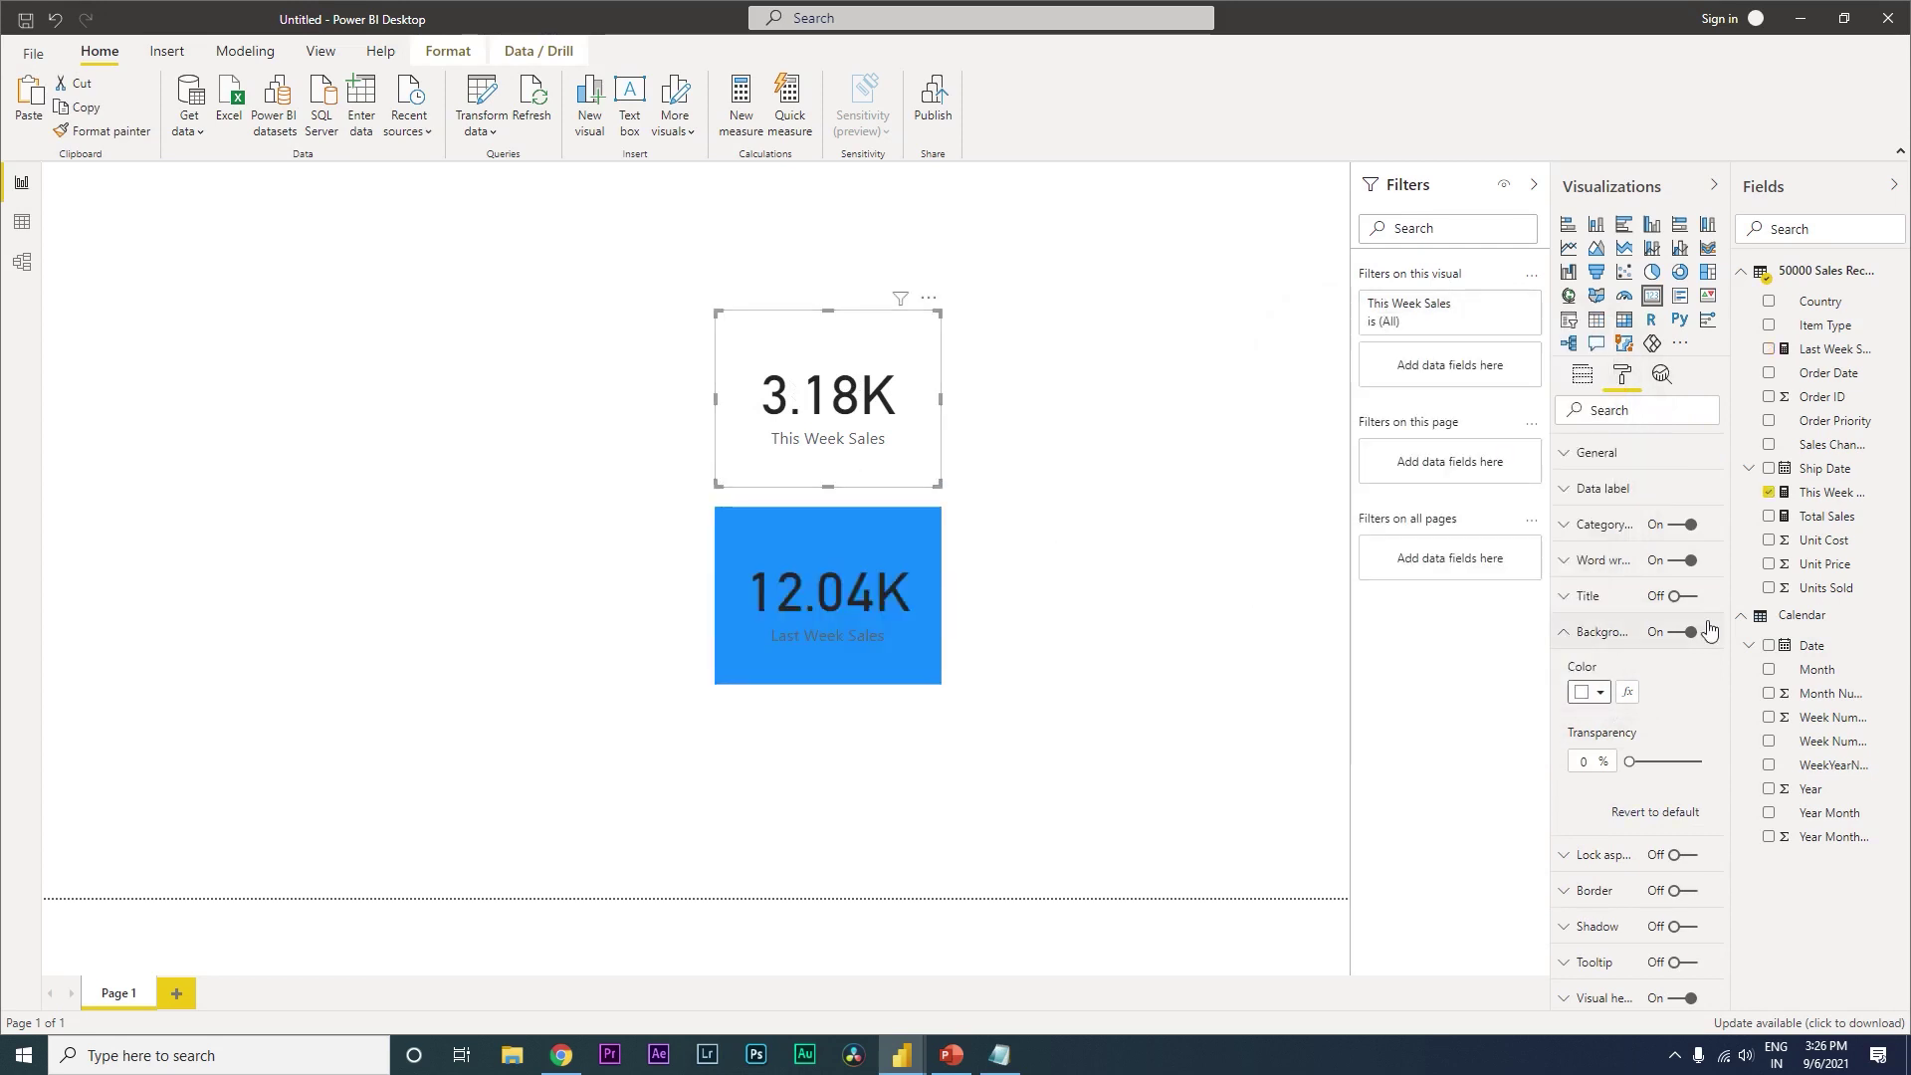
left_click(1599, 693)
left_click(1436, 607)
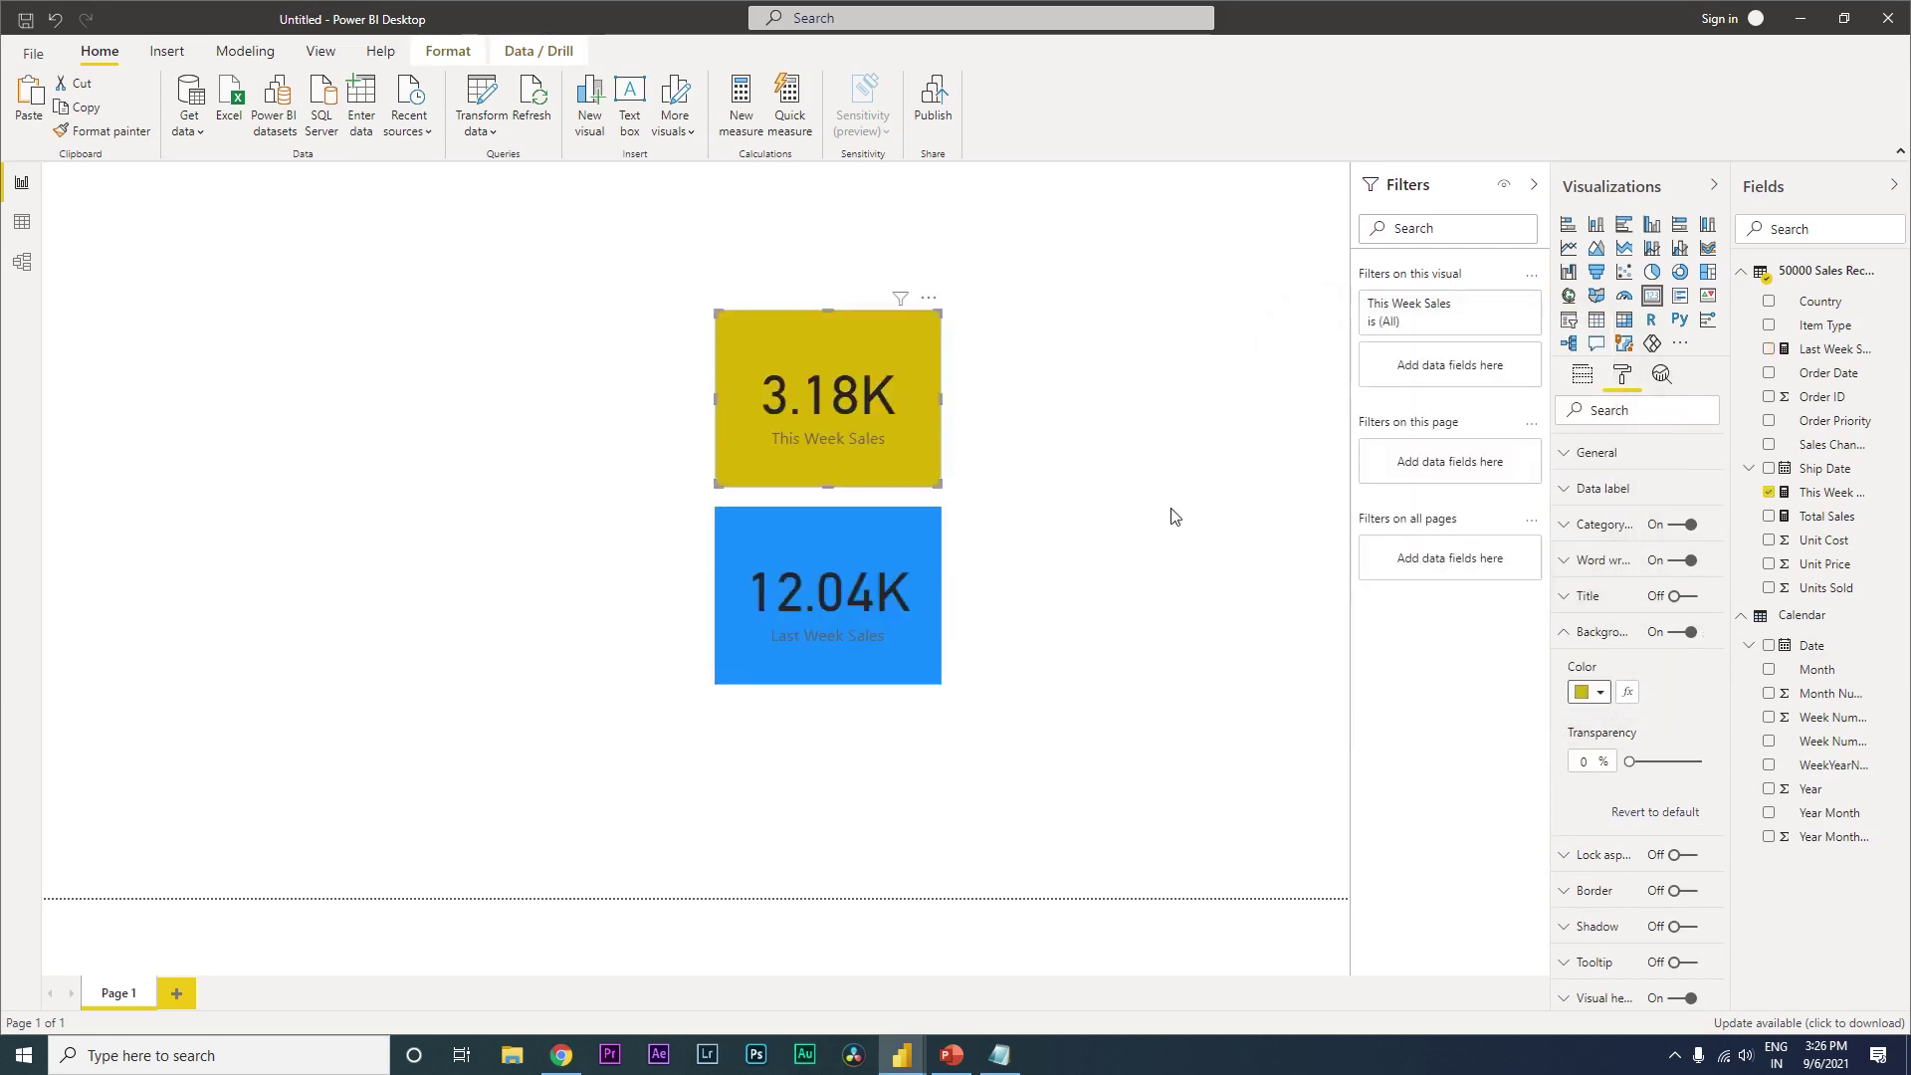
left_click(1171, 517)
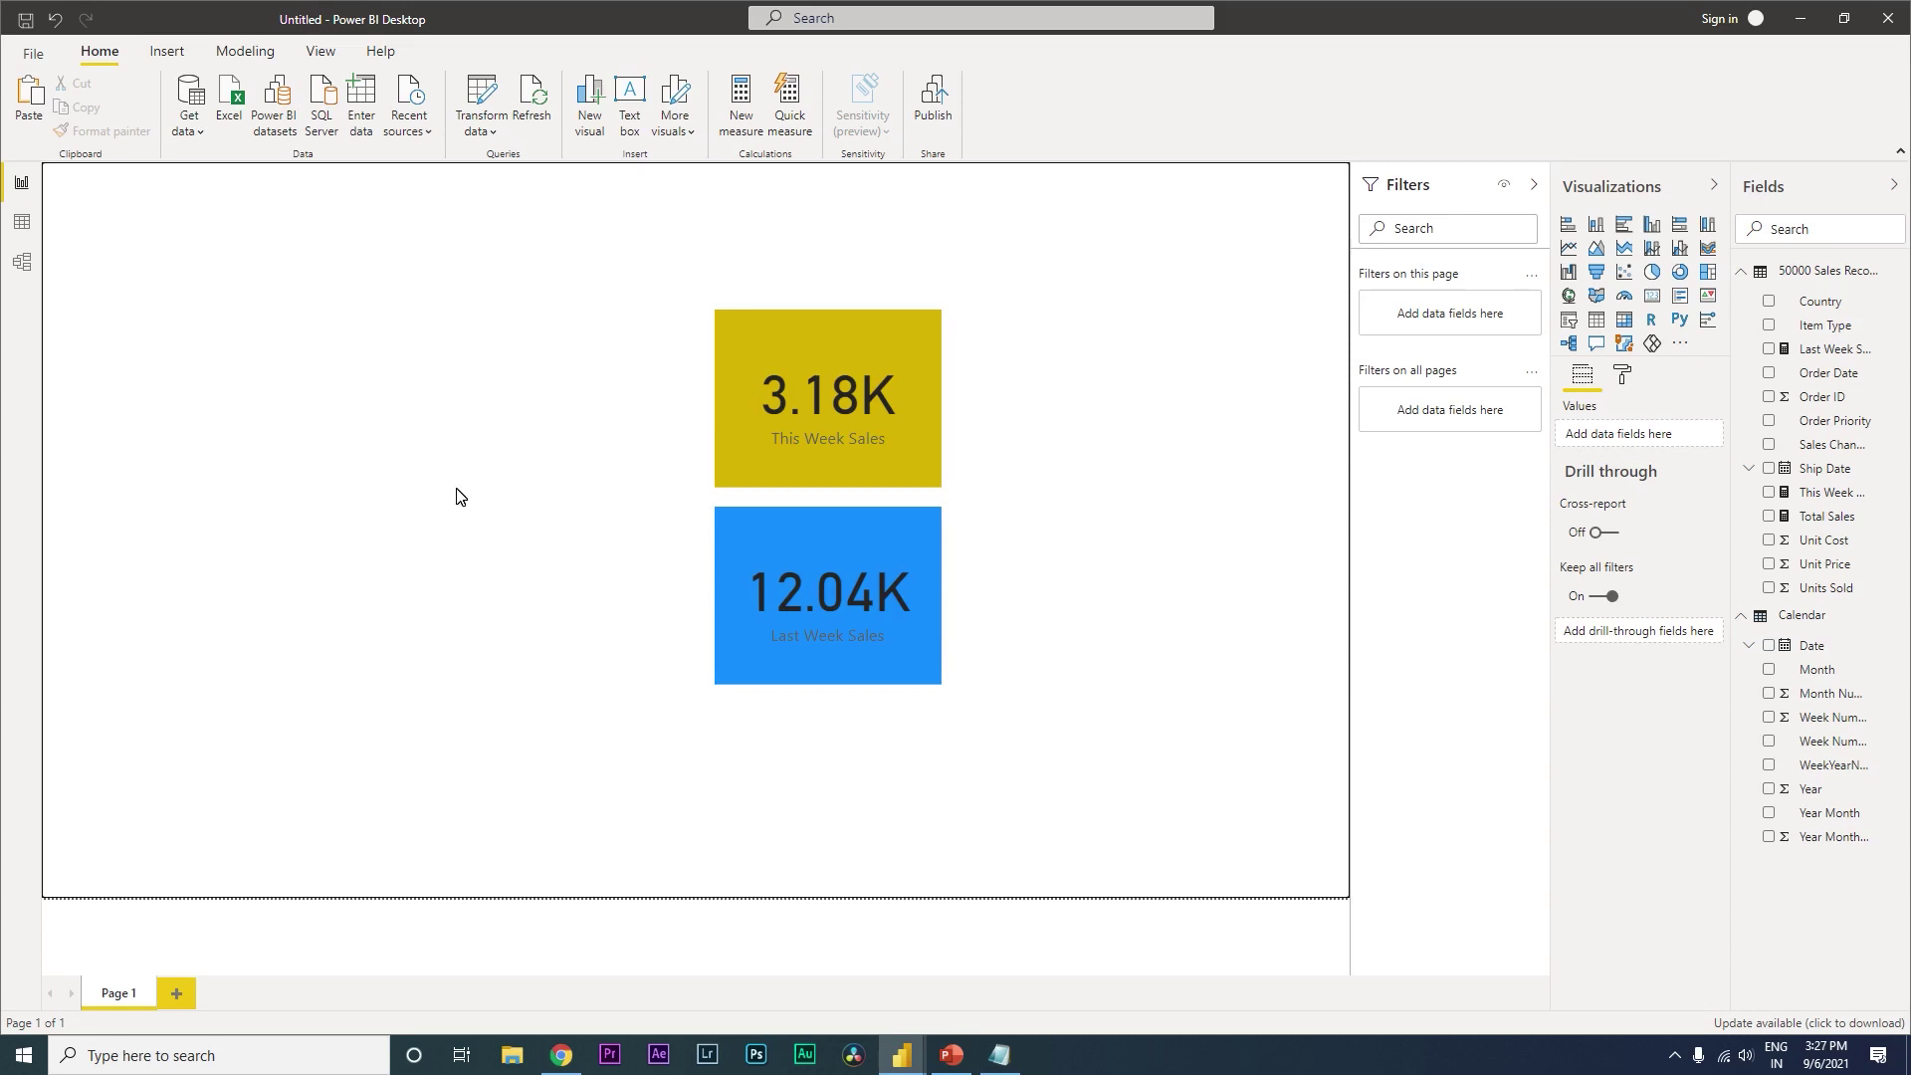
- Insert Picture1.png from the Desktop's Logos folder, move it beside the This Week Sales card and reduce its frame height to fit the shape
left_click(166, 51)
left_click(600, 110)
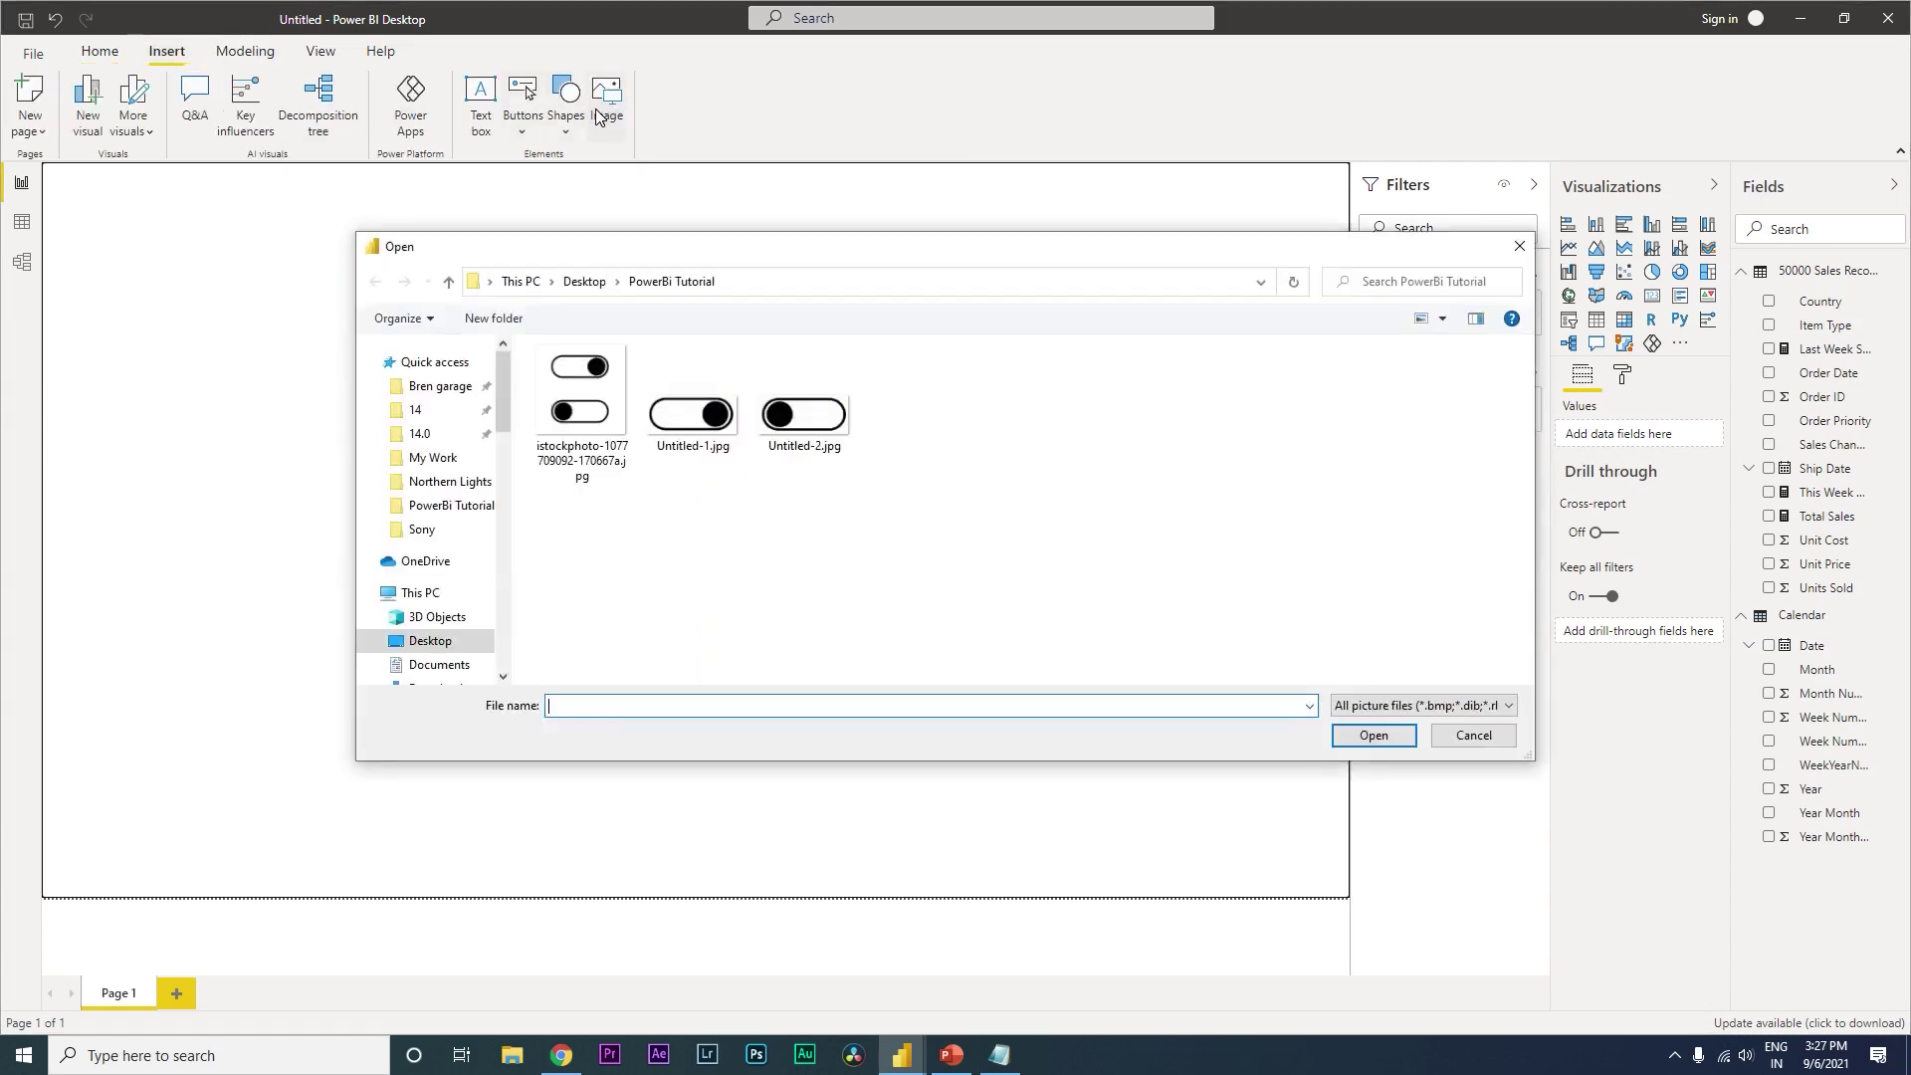
left_click(585, 283)
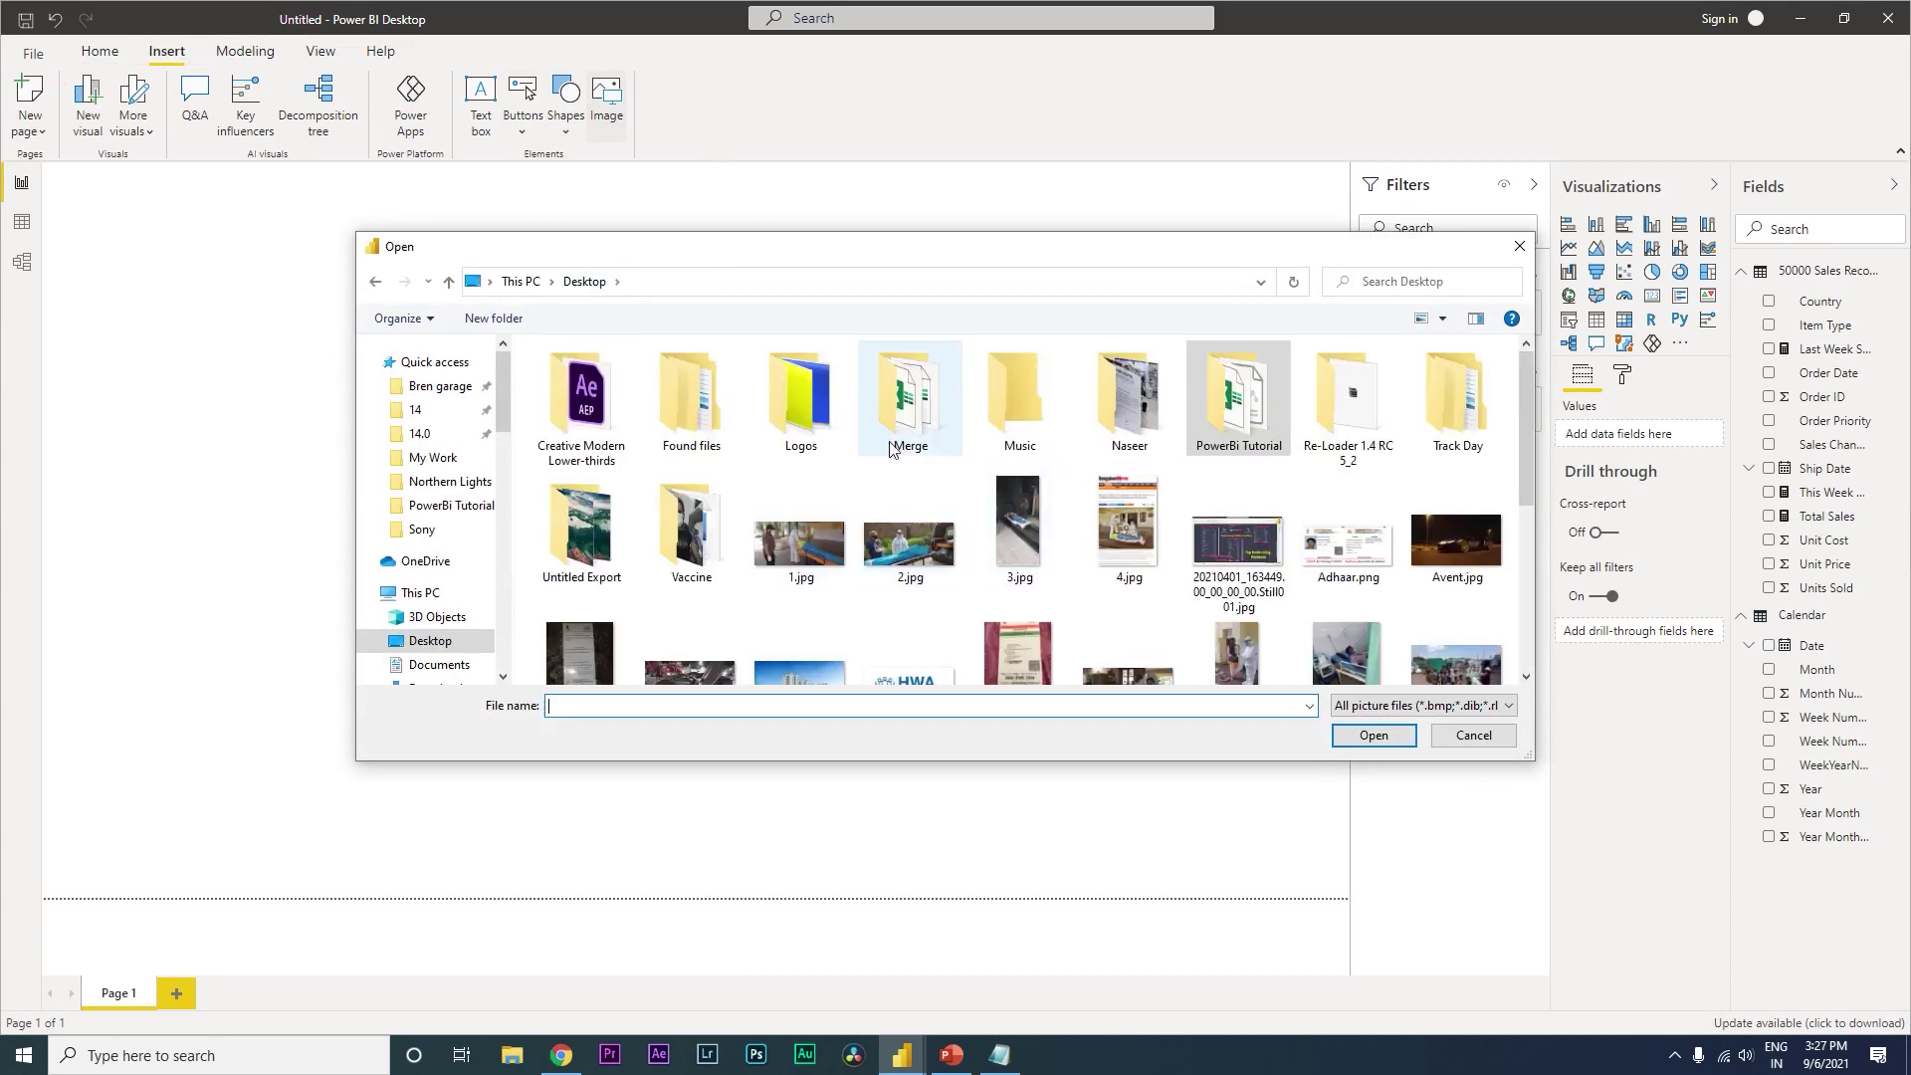
double_click(800, 428)
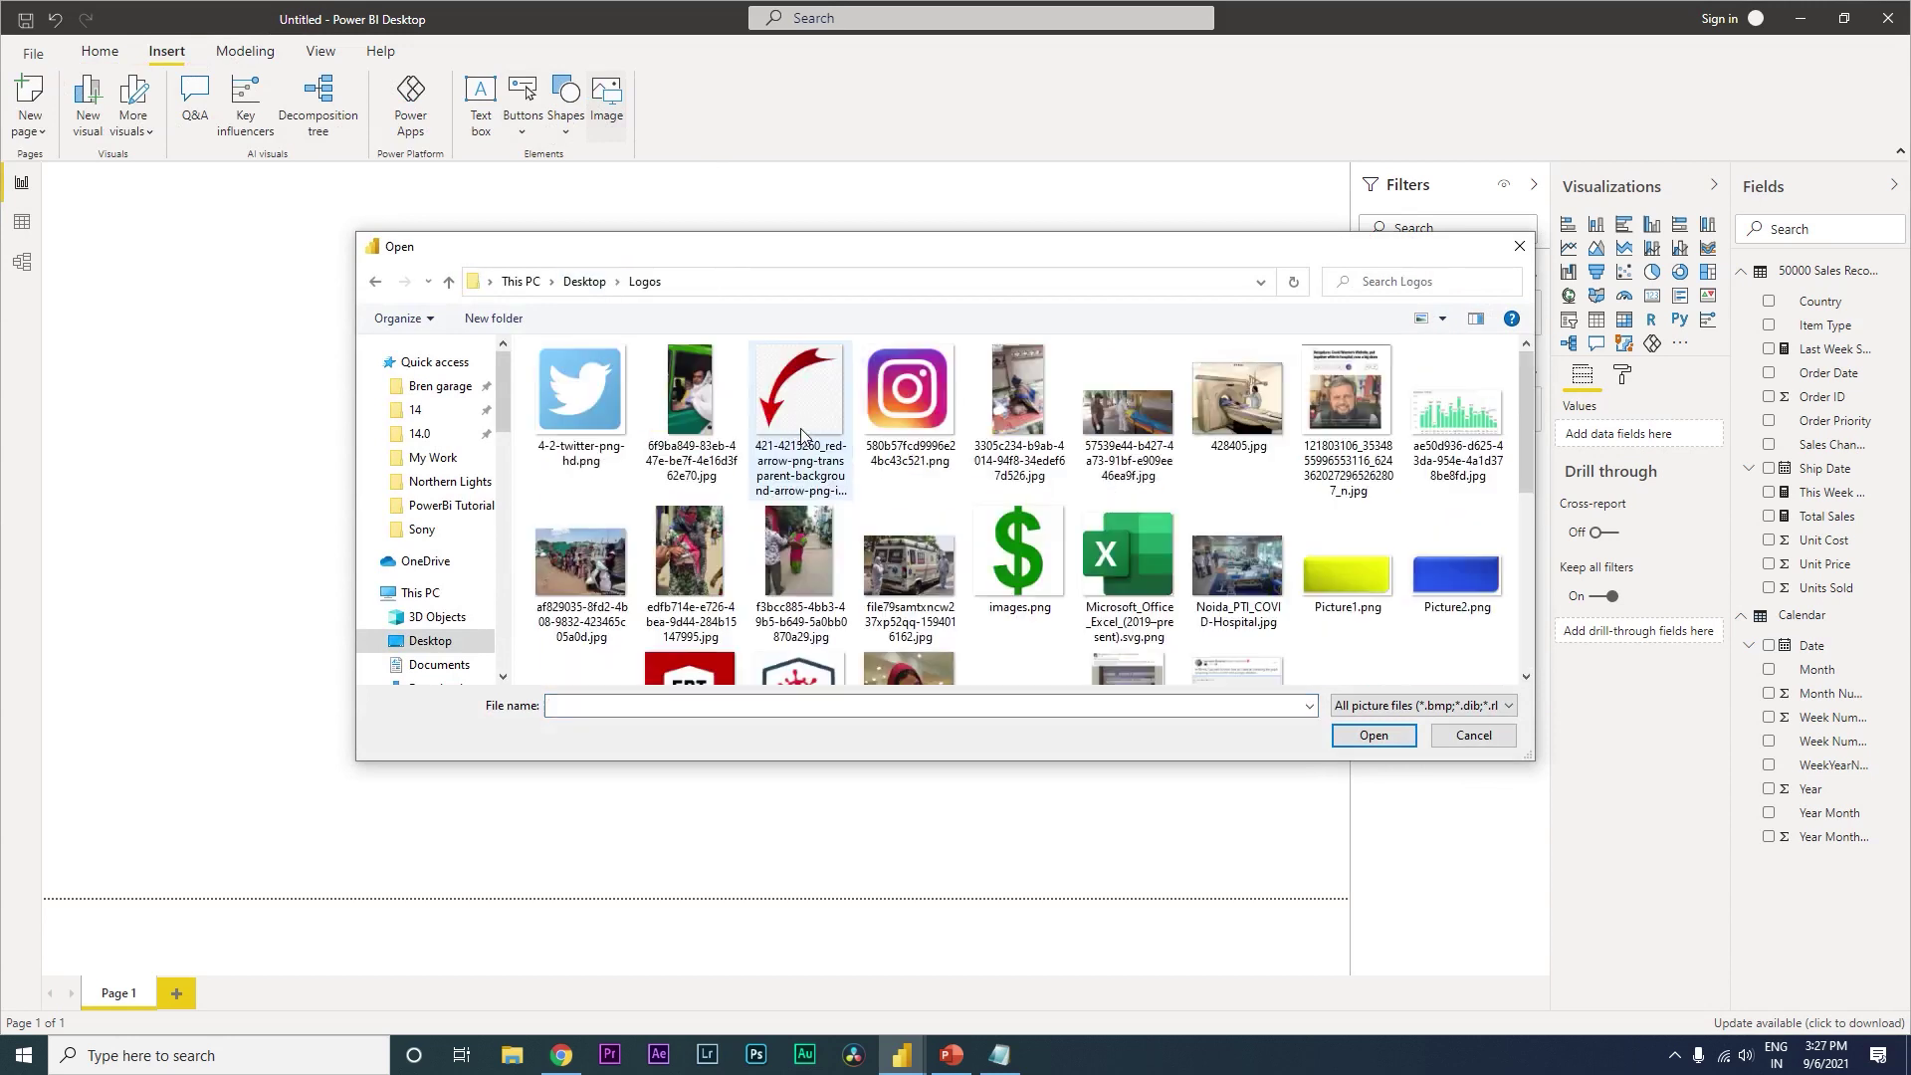
left_click(1356, 576)
left_click(1425, 581)
double_click(1352, 598)
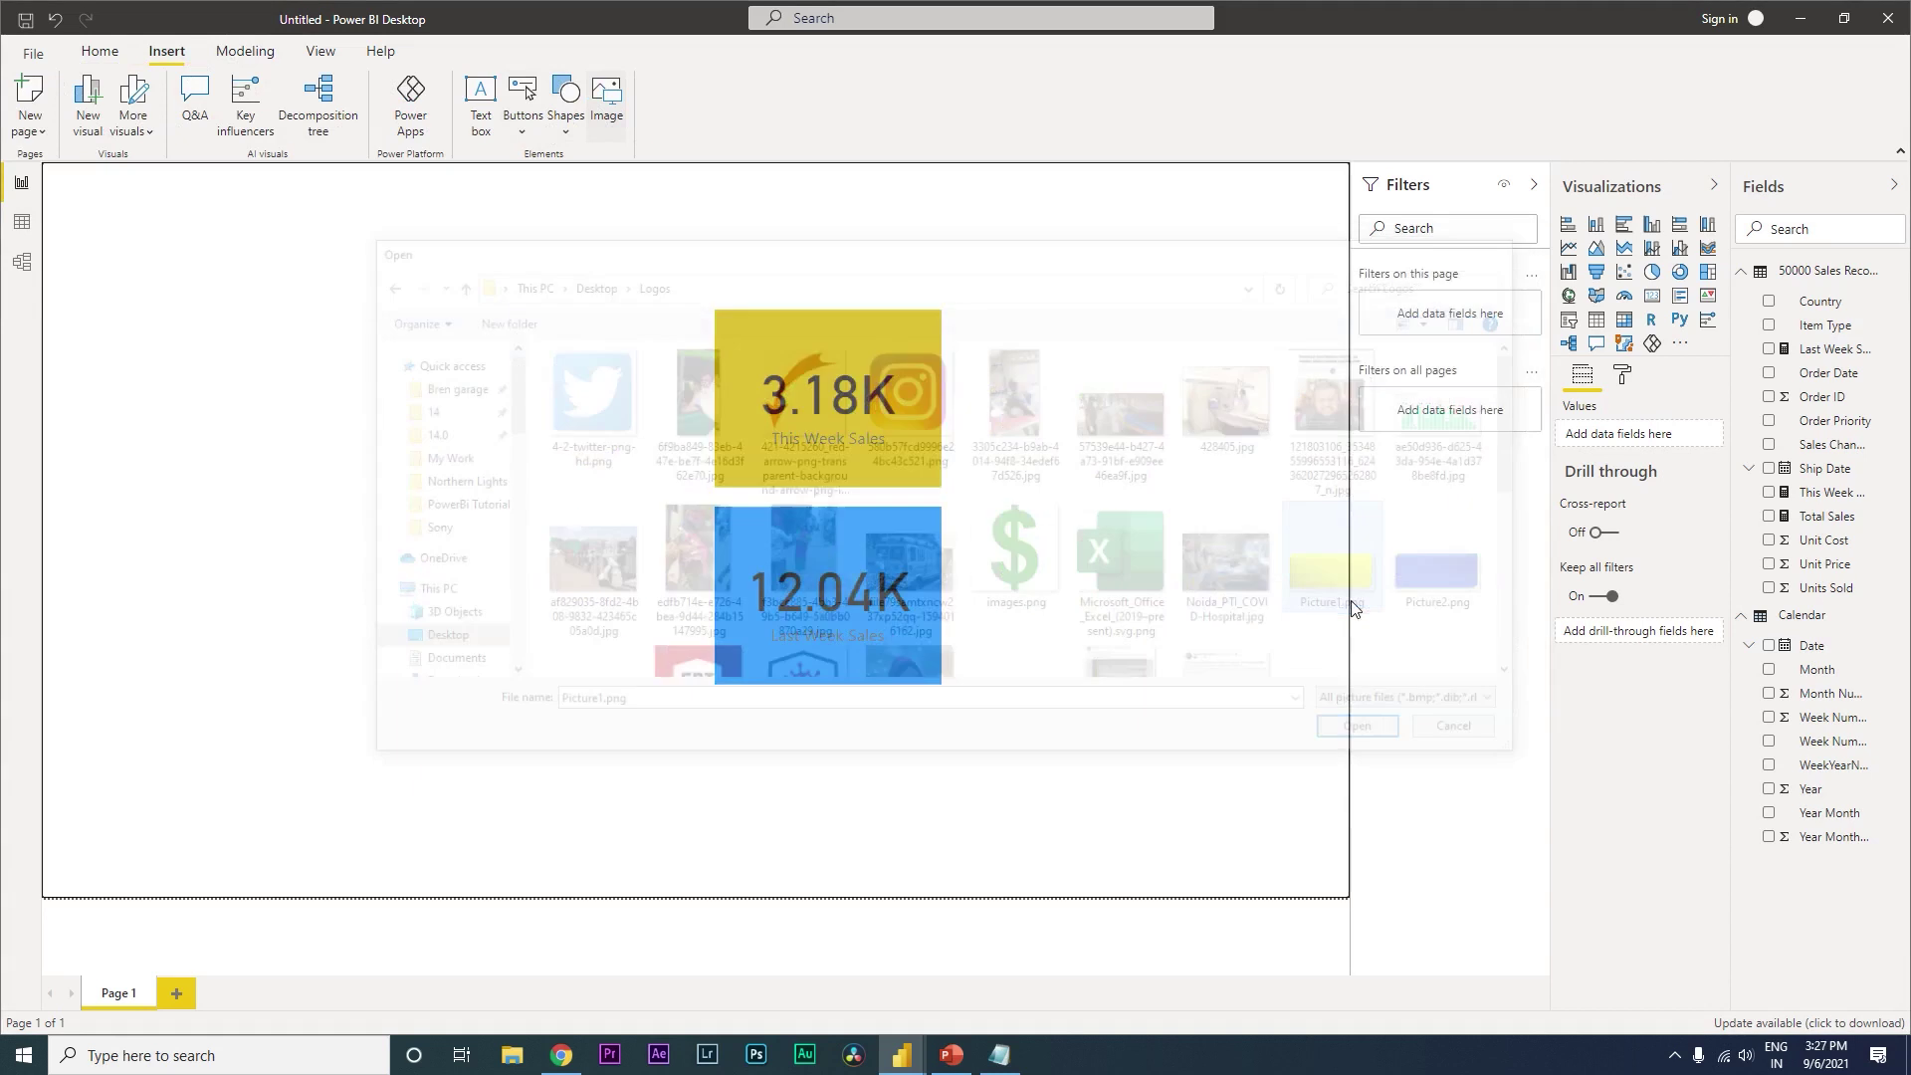
left_click_drag(469, 631, 369, 398)
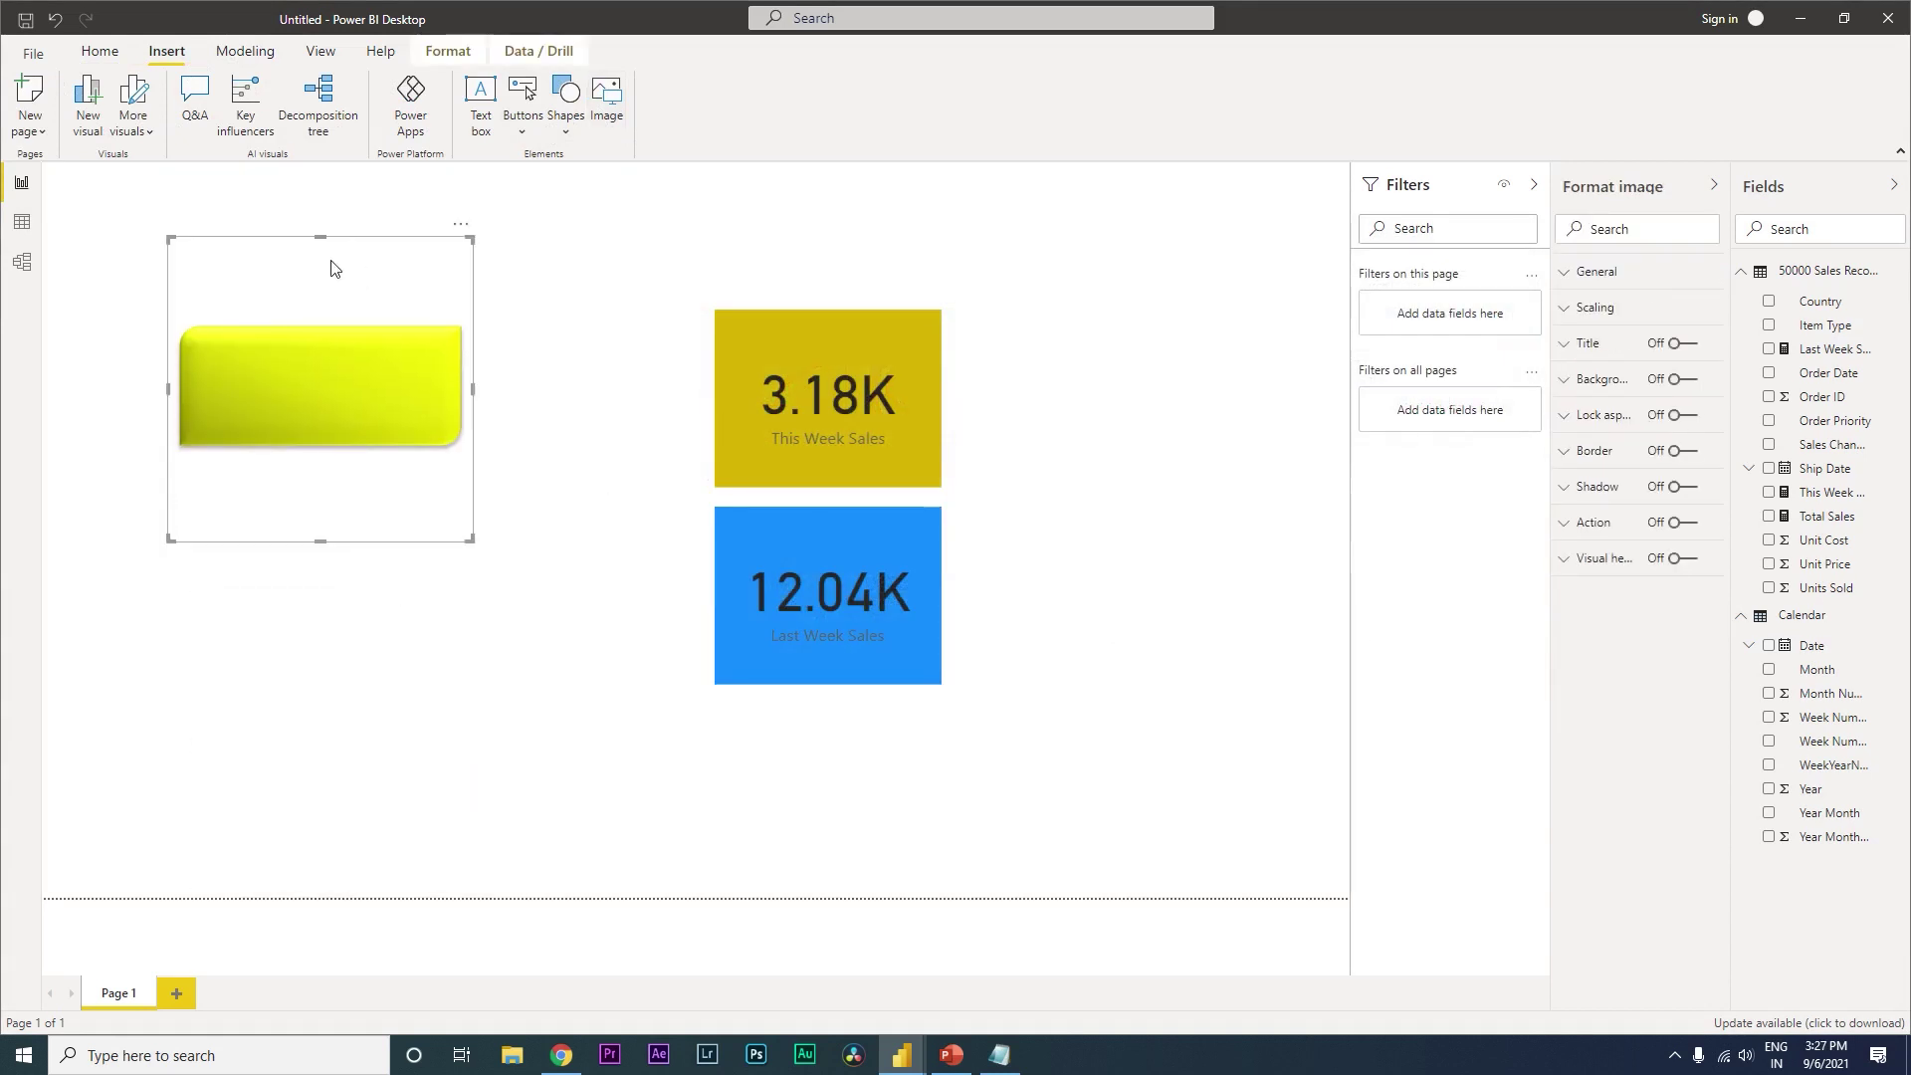
left_click_drag(320, 243, 320, 307)
- Insert Picture2.png from the Logos folder and place it directly below the yellow image
left_click(452, 57)
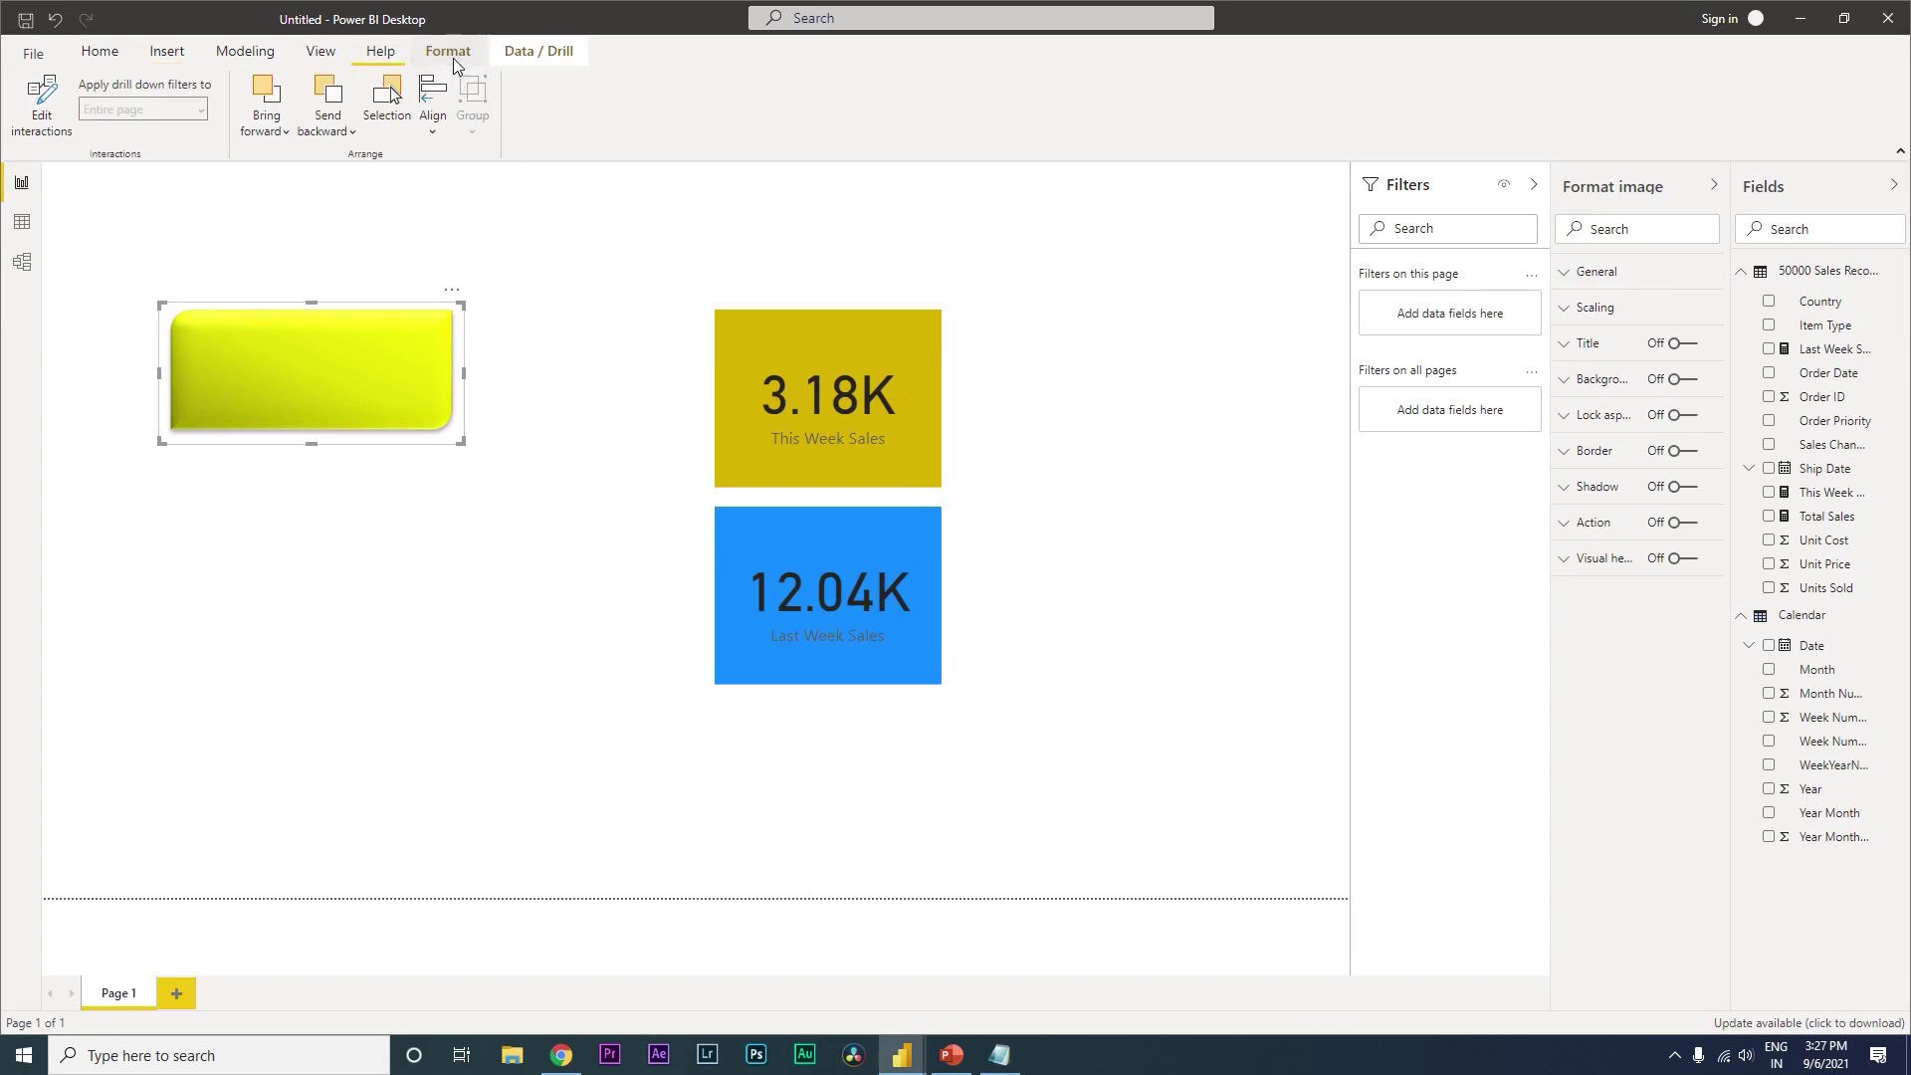
left_click(166, 51)
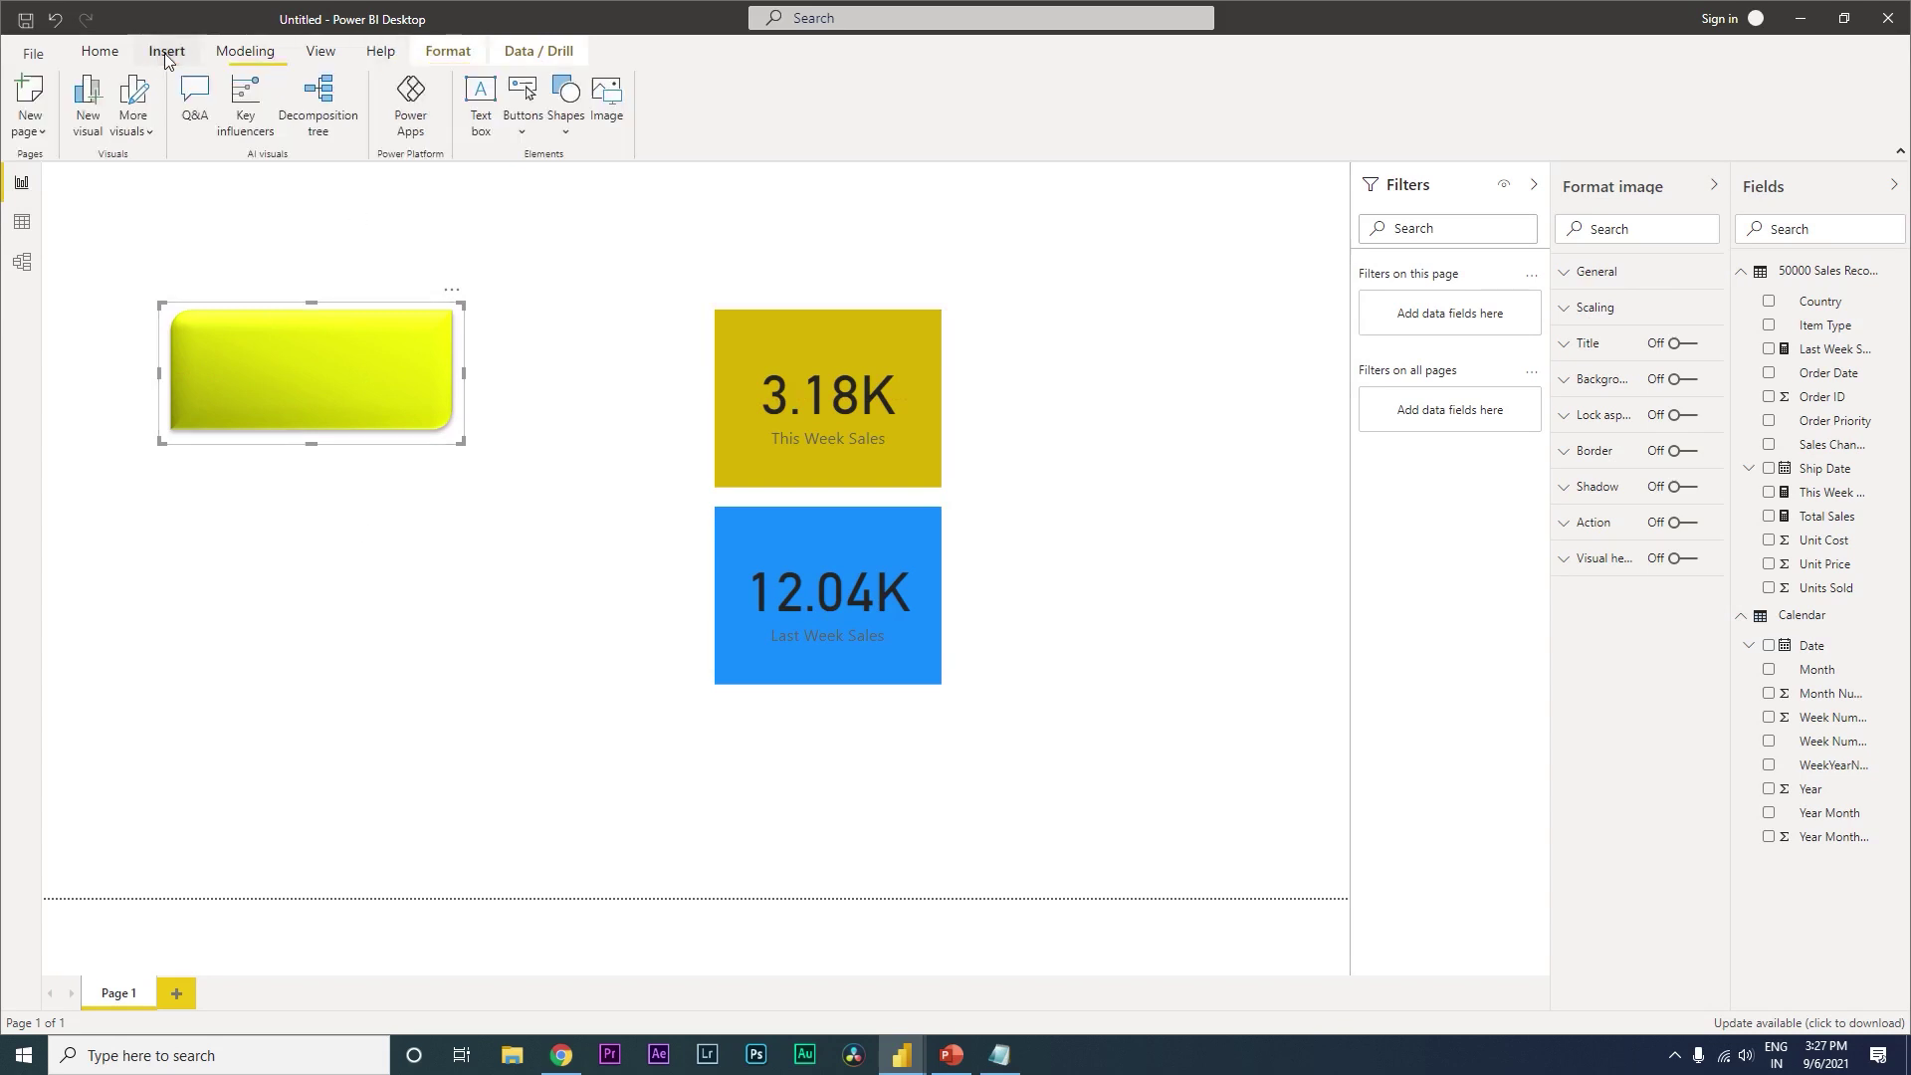
left_click(607, 100)
double_click(1455, 576)
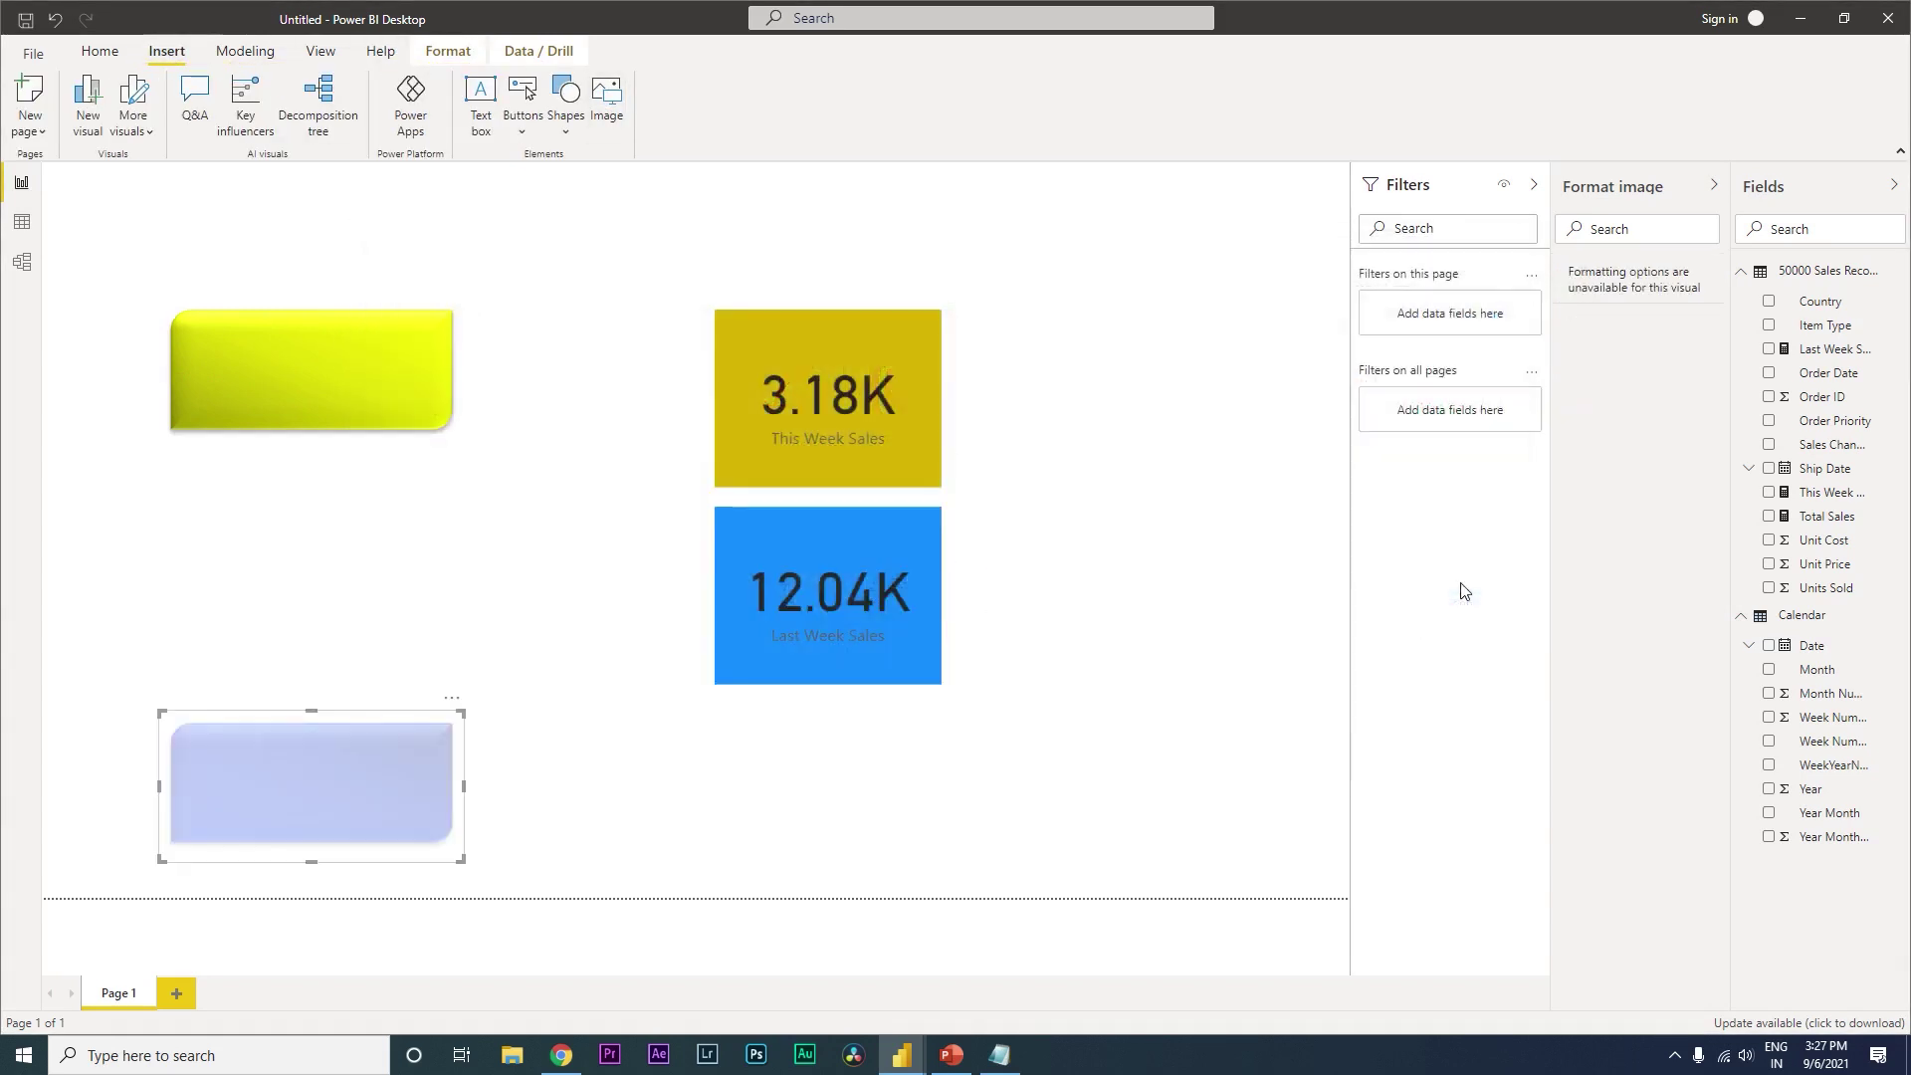
left_click_drag(322, 714, 307, 539)
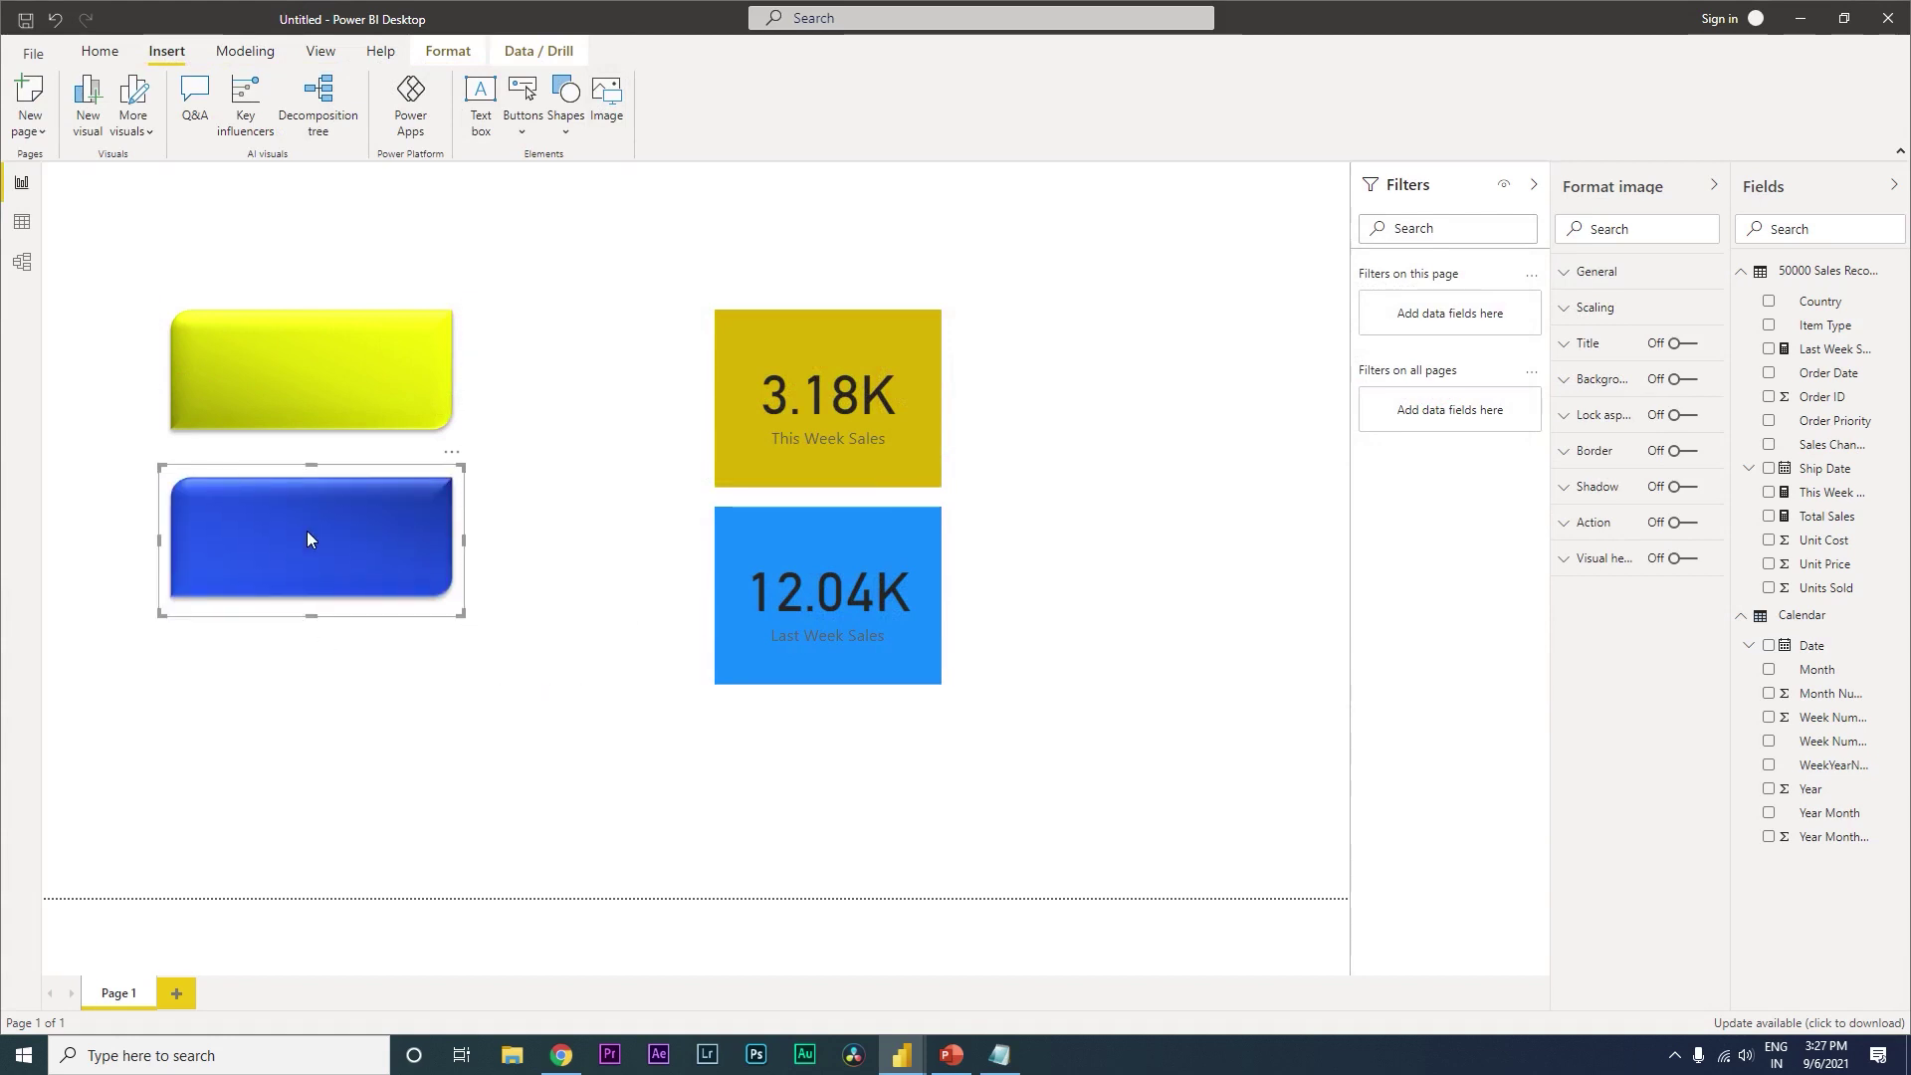
- Add a text box reading "Sales This Week" and format the text as bold, size 14
left_click(301, 386)
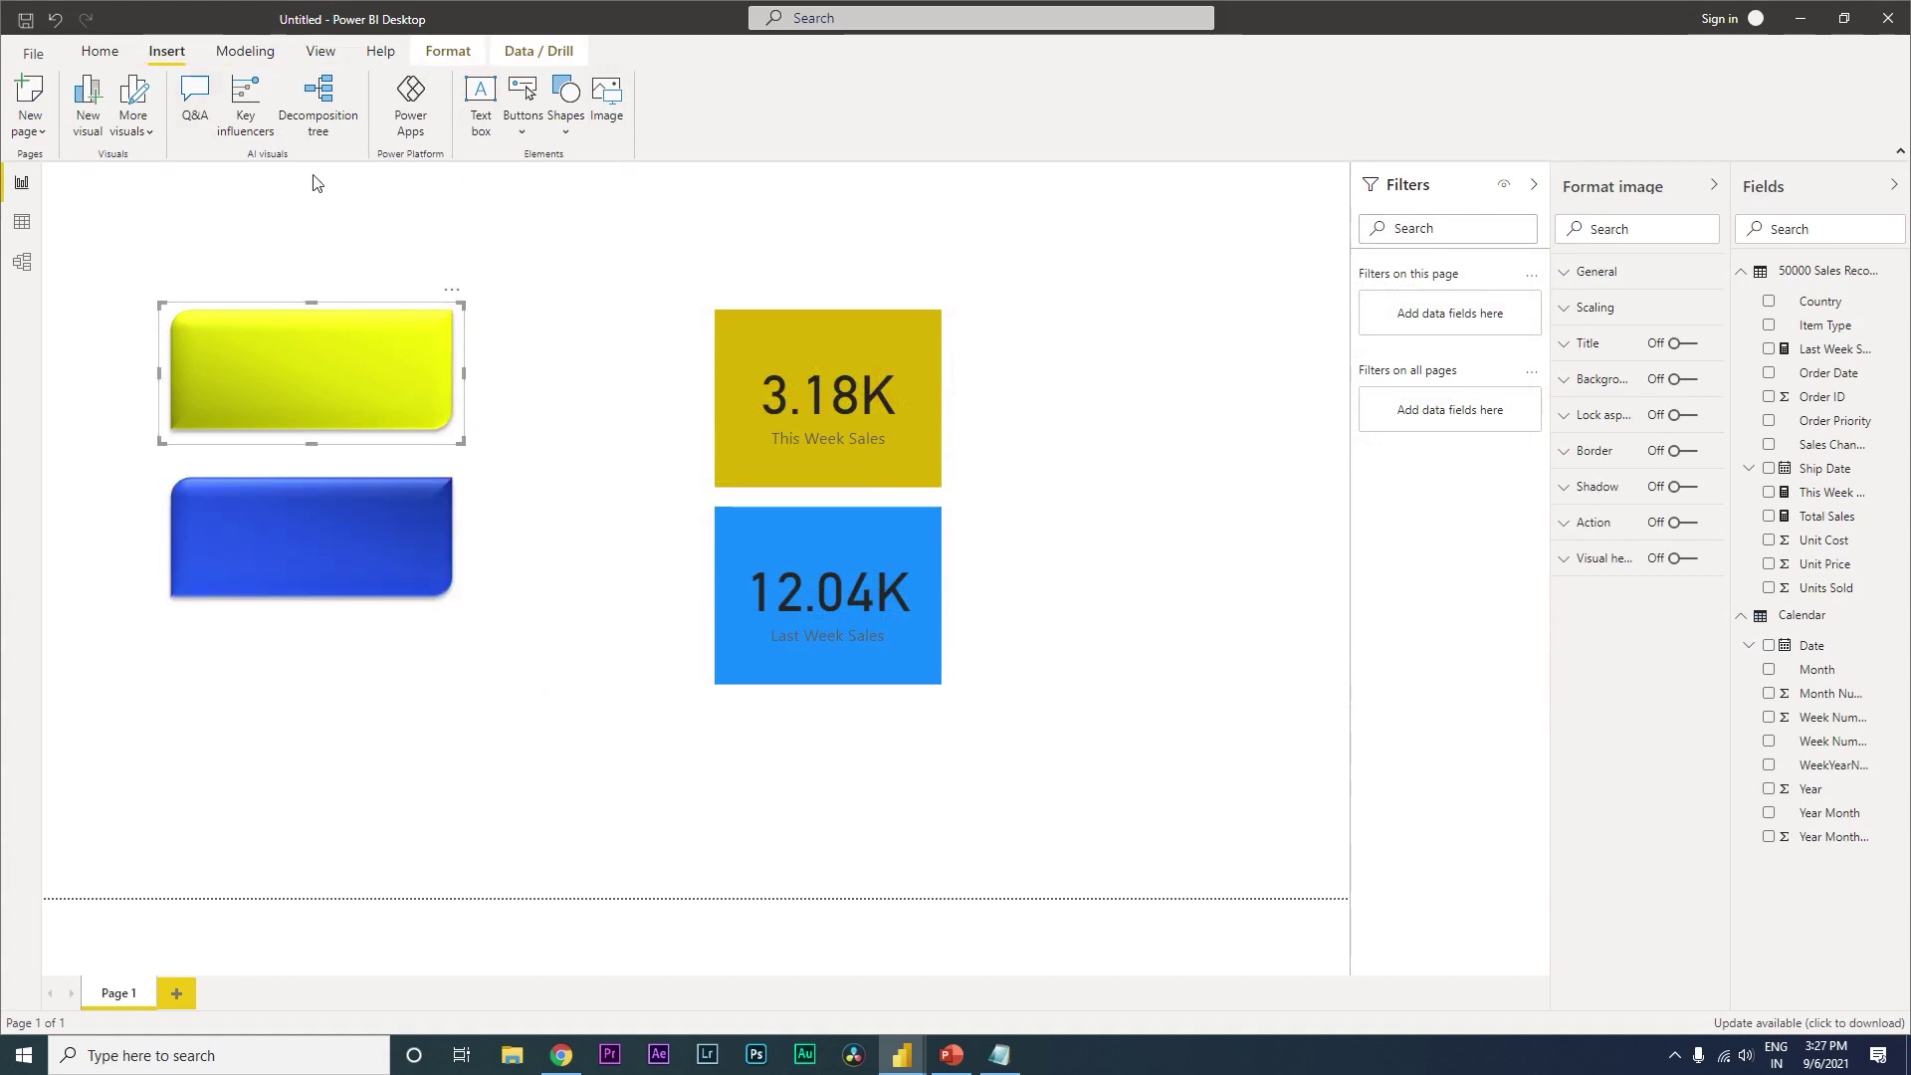
left_click(481, 105)
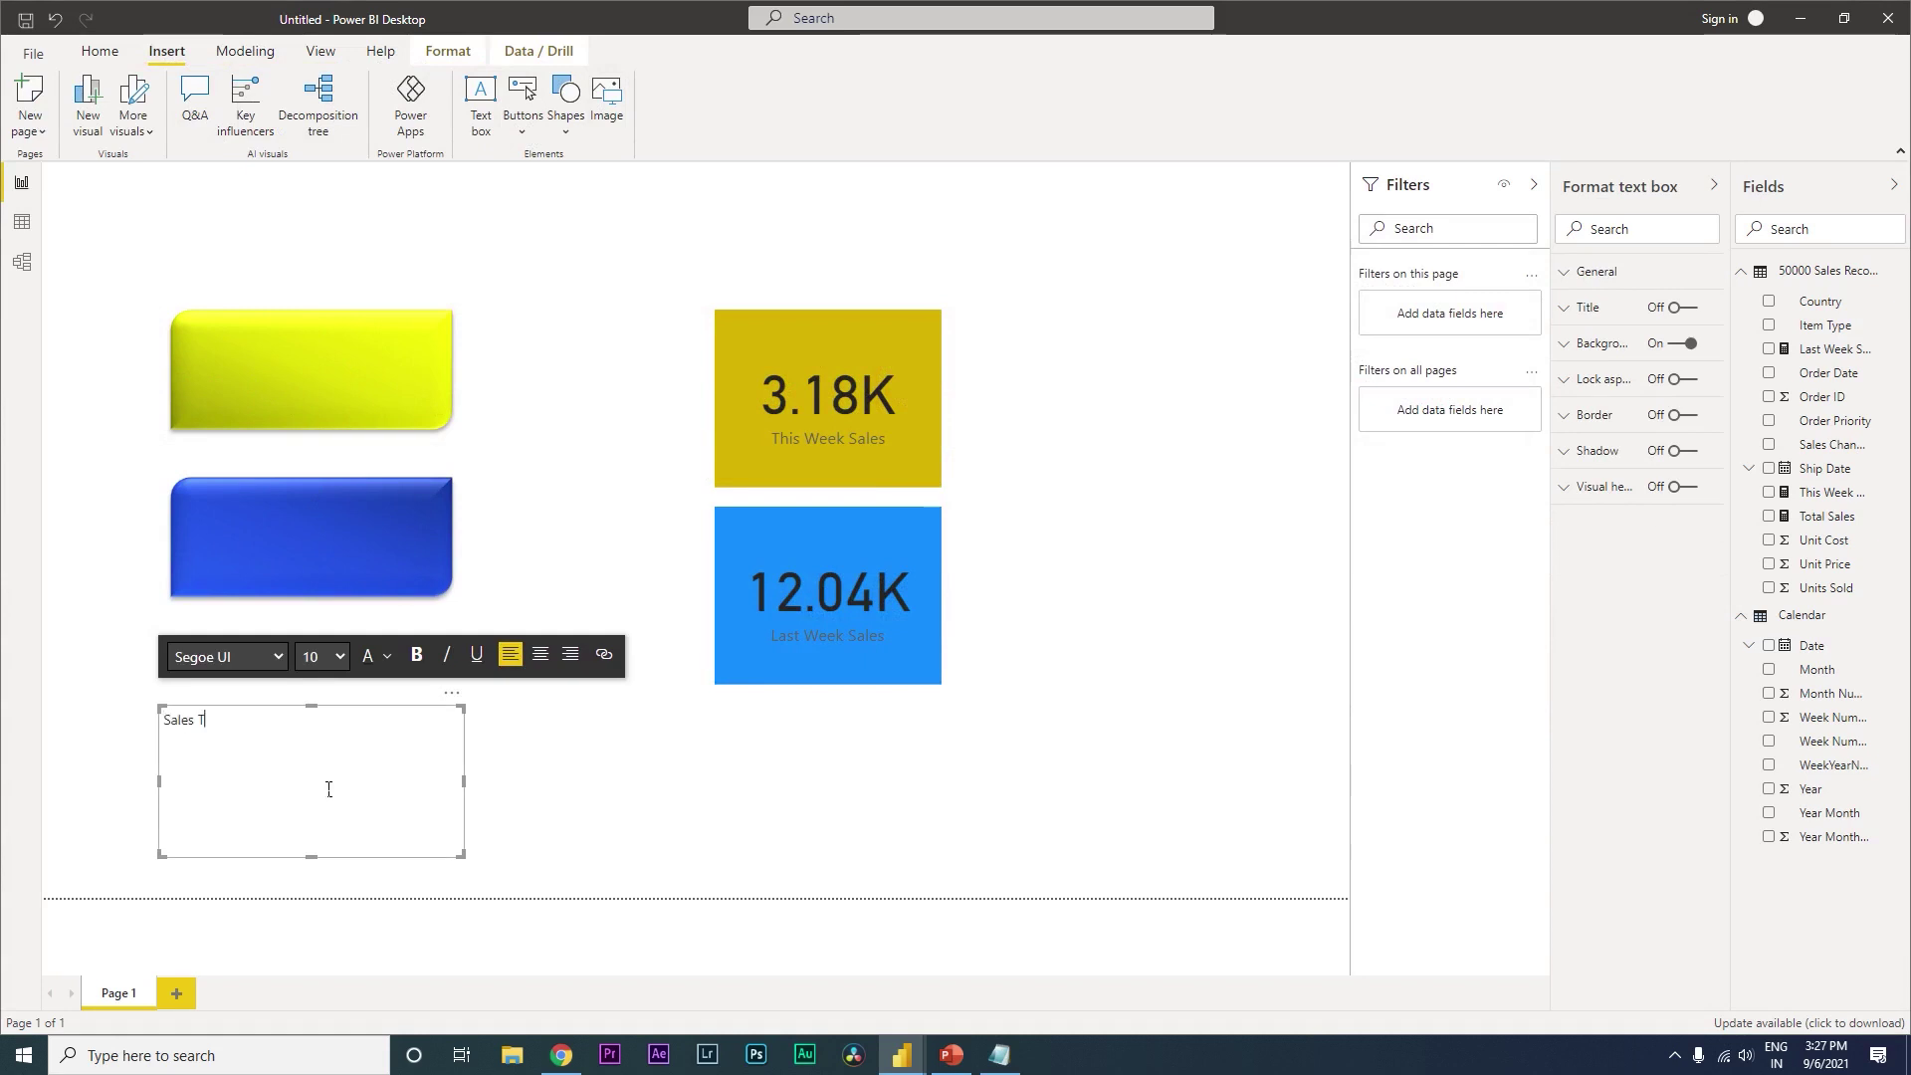
type("Sales This Week")
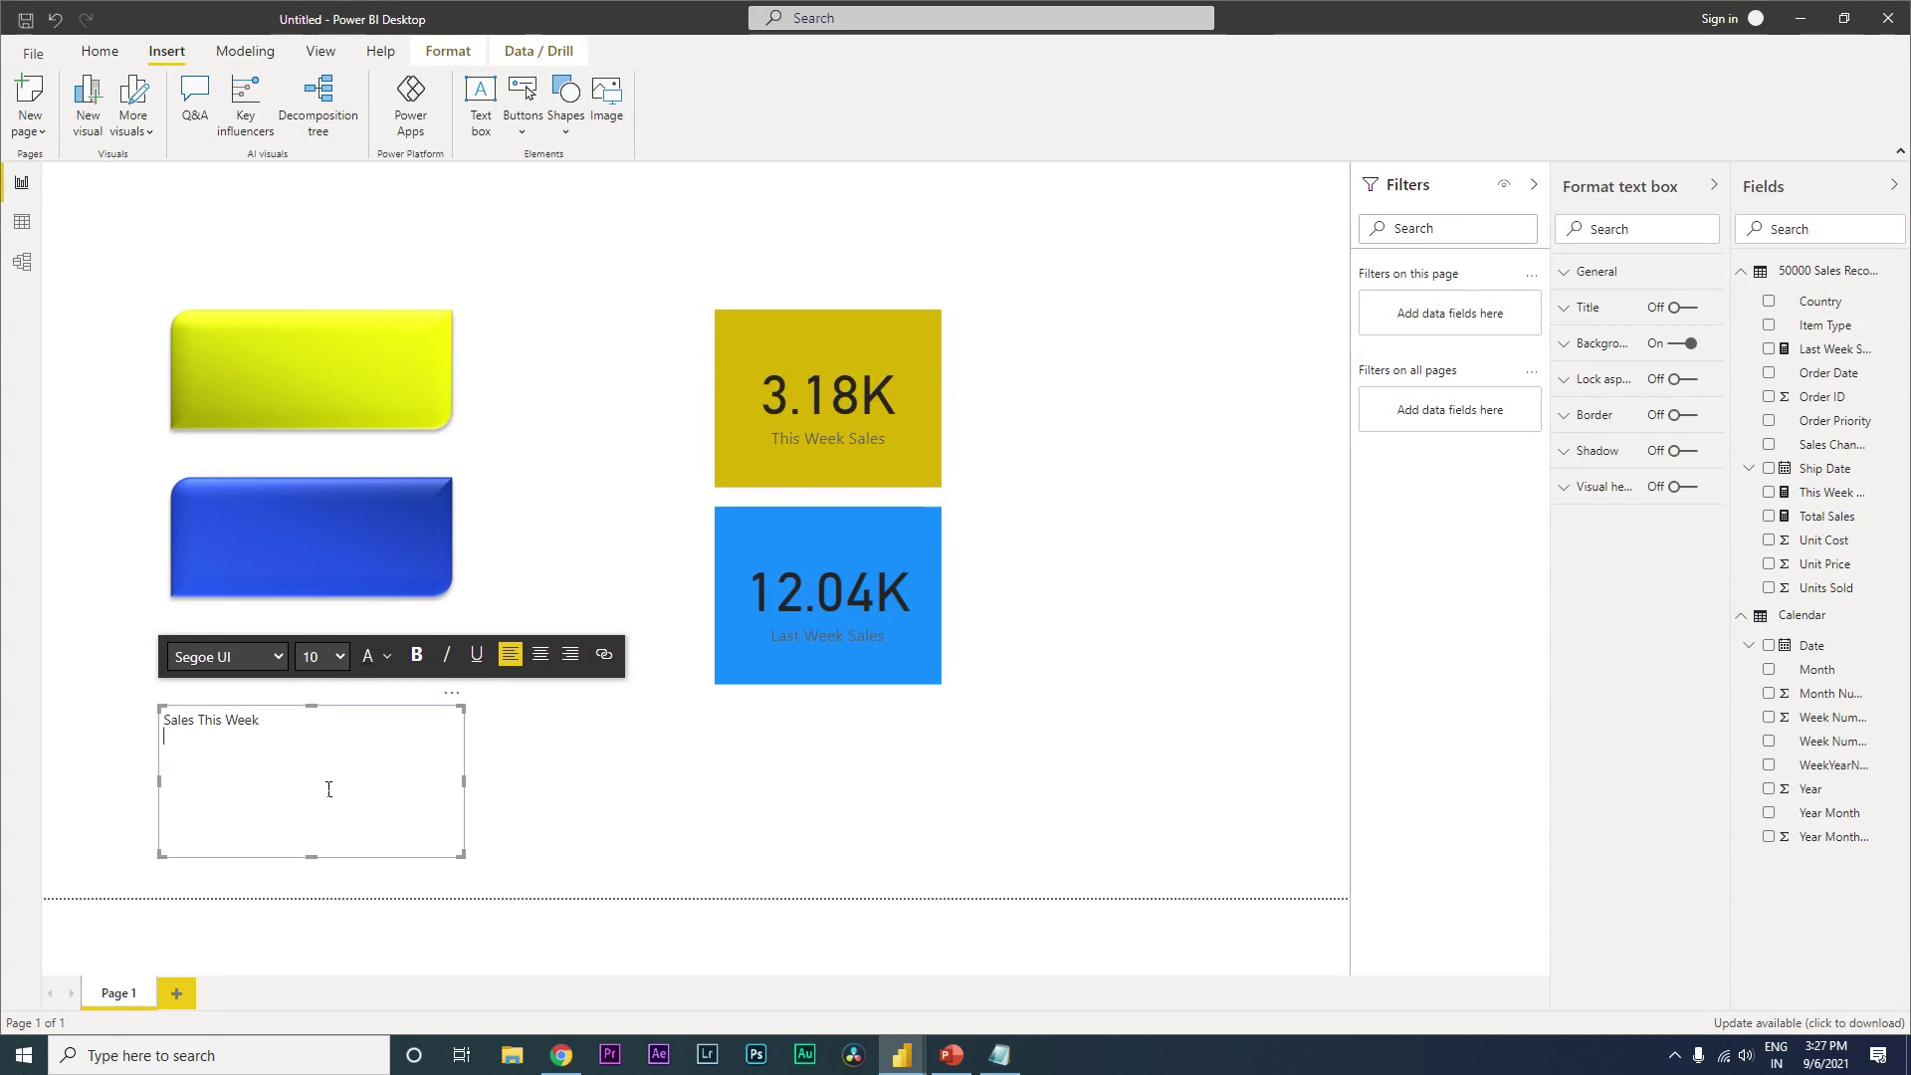
key("ctrl+a")
left_click(426, 659)
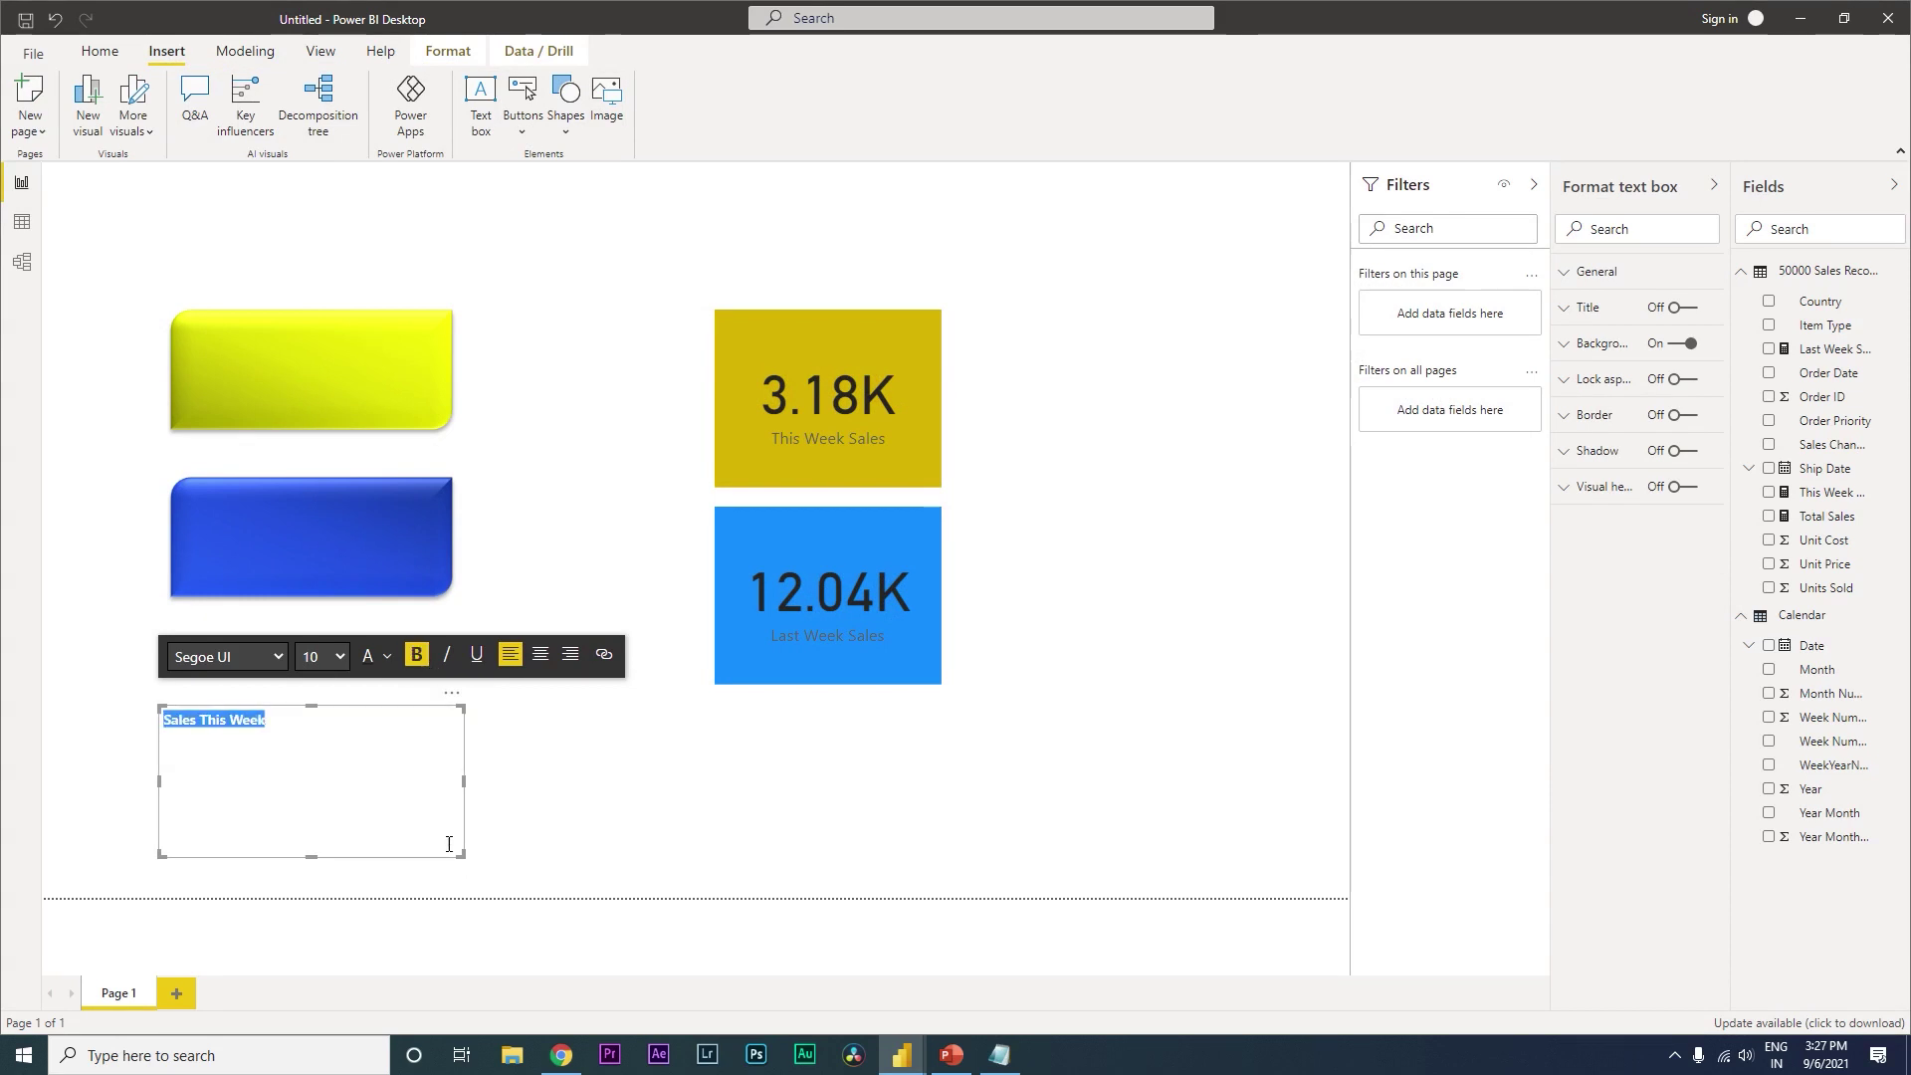
left_click(322, 655)
left_click(308, 374)
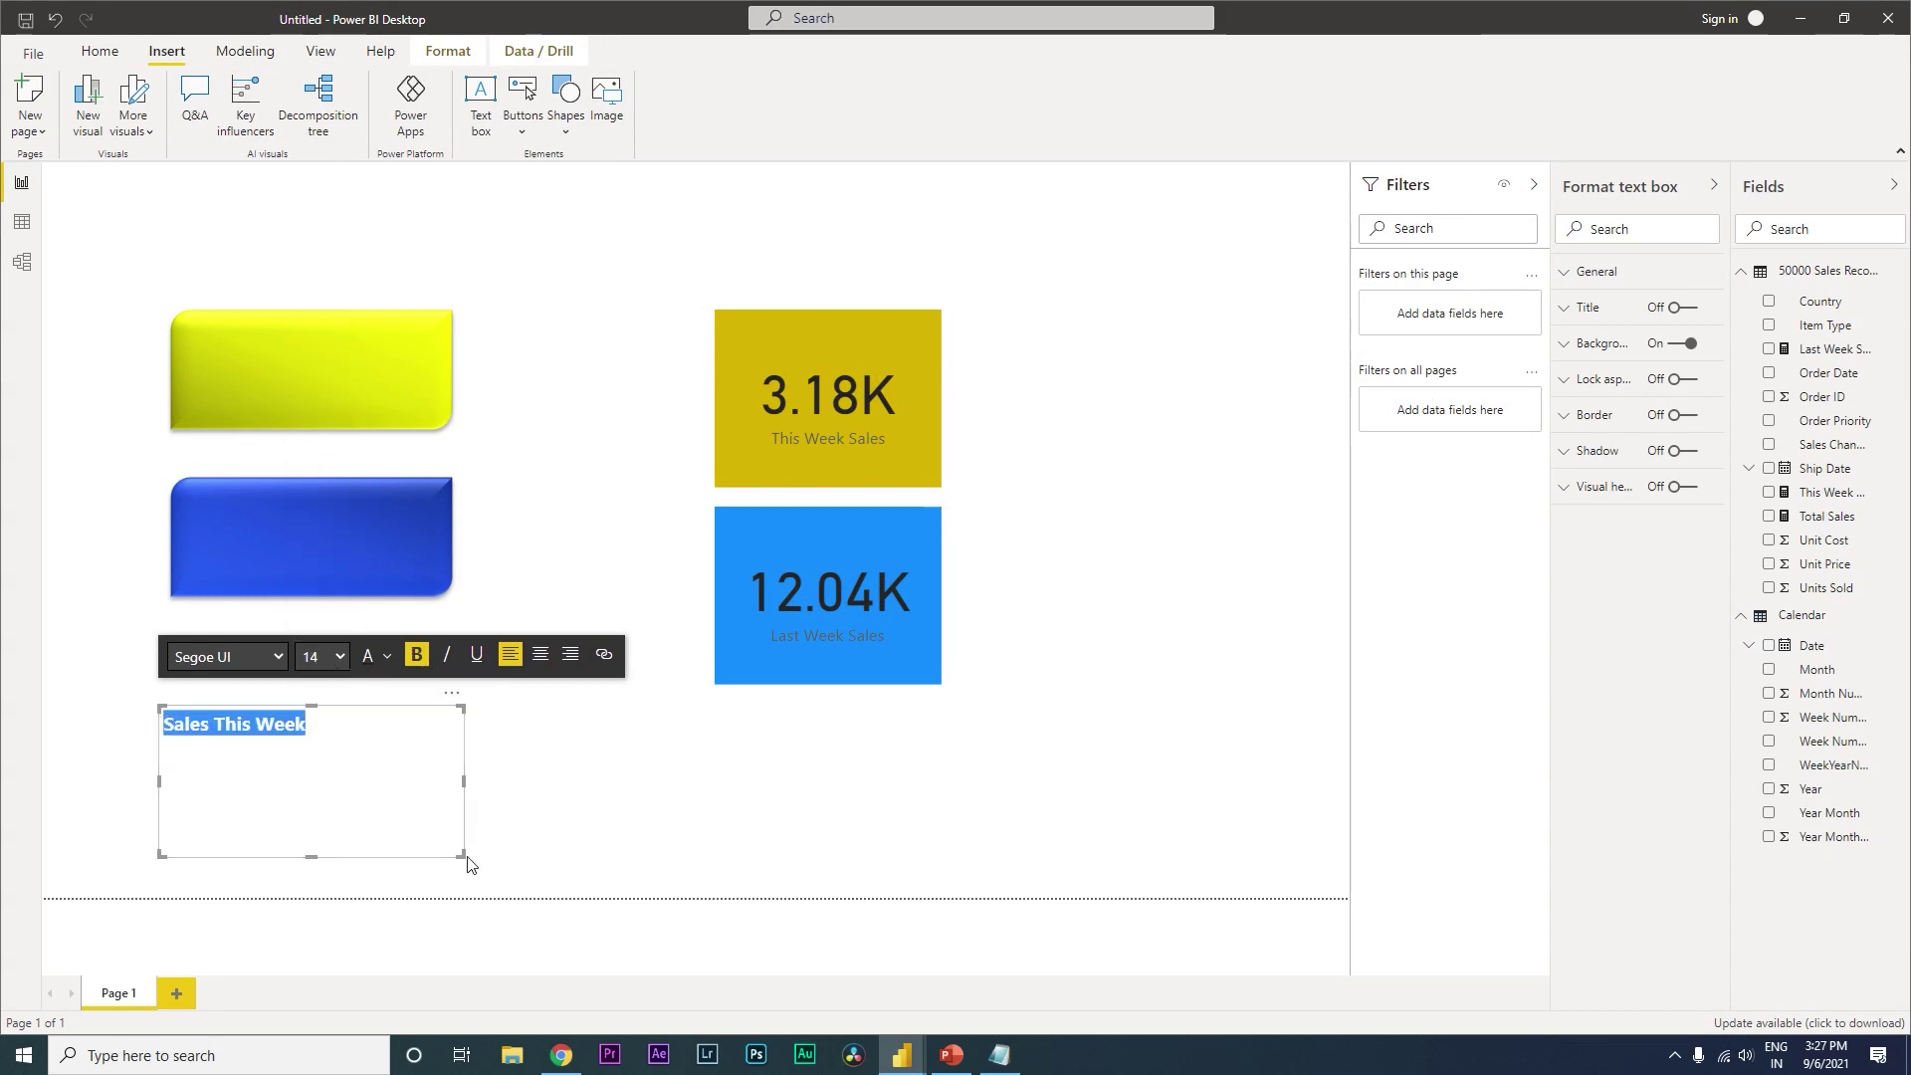
- Shrink the Sales This Week text box, place it on the yellow image and turn off its background
left_click_drag(463, 856, 366, 392)
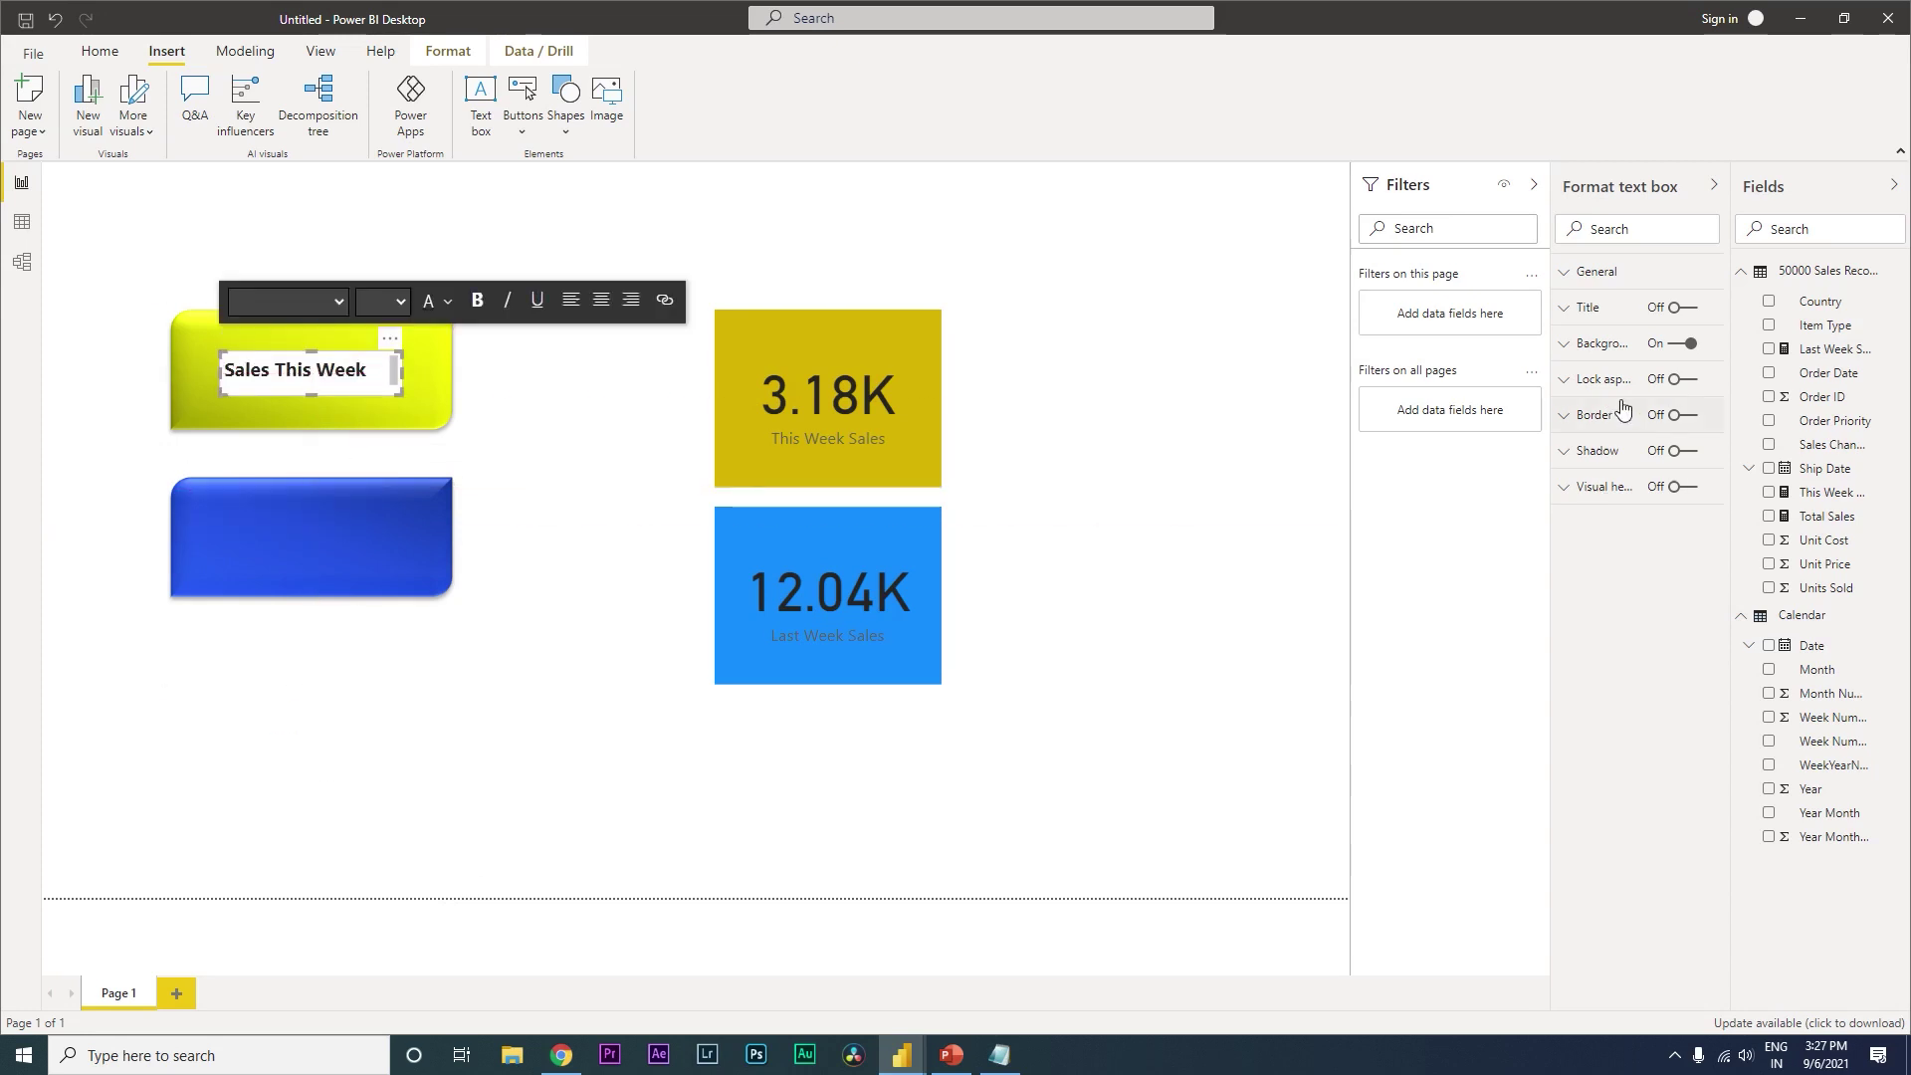
left_click(1682, 344)
left_click(362, 395)
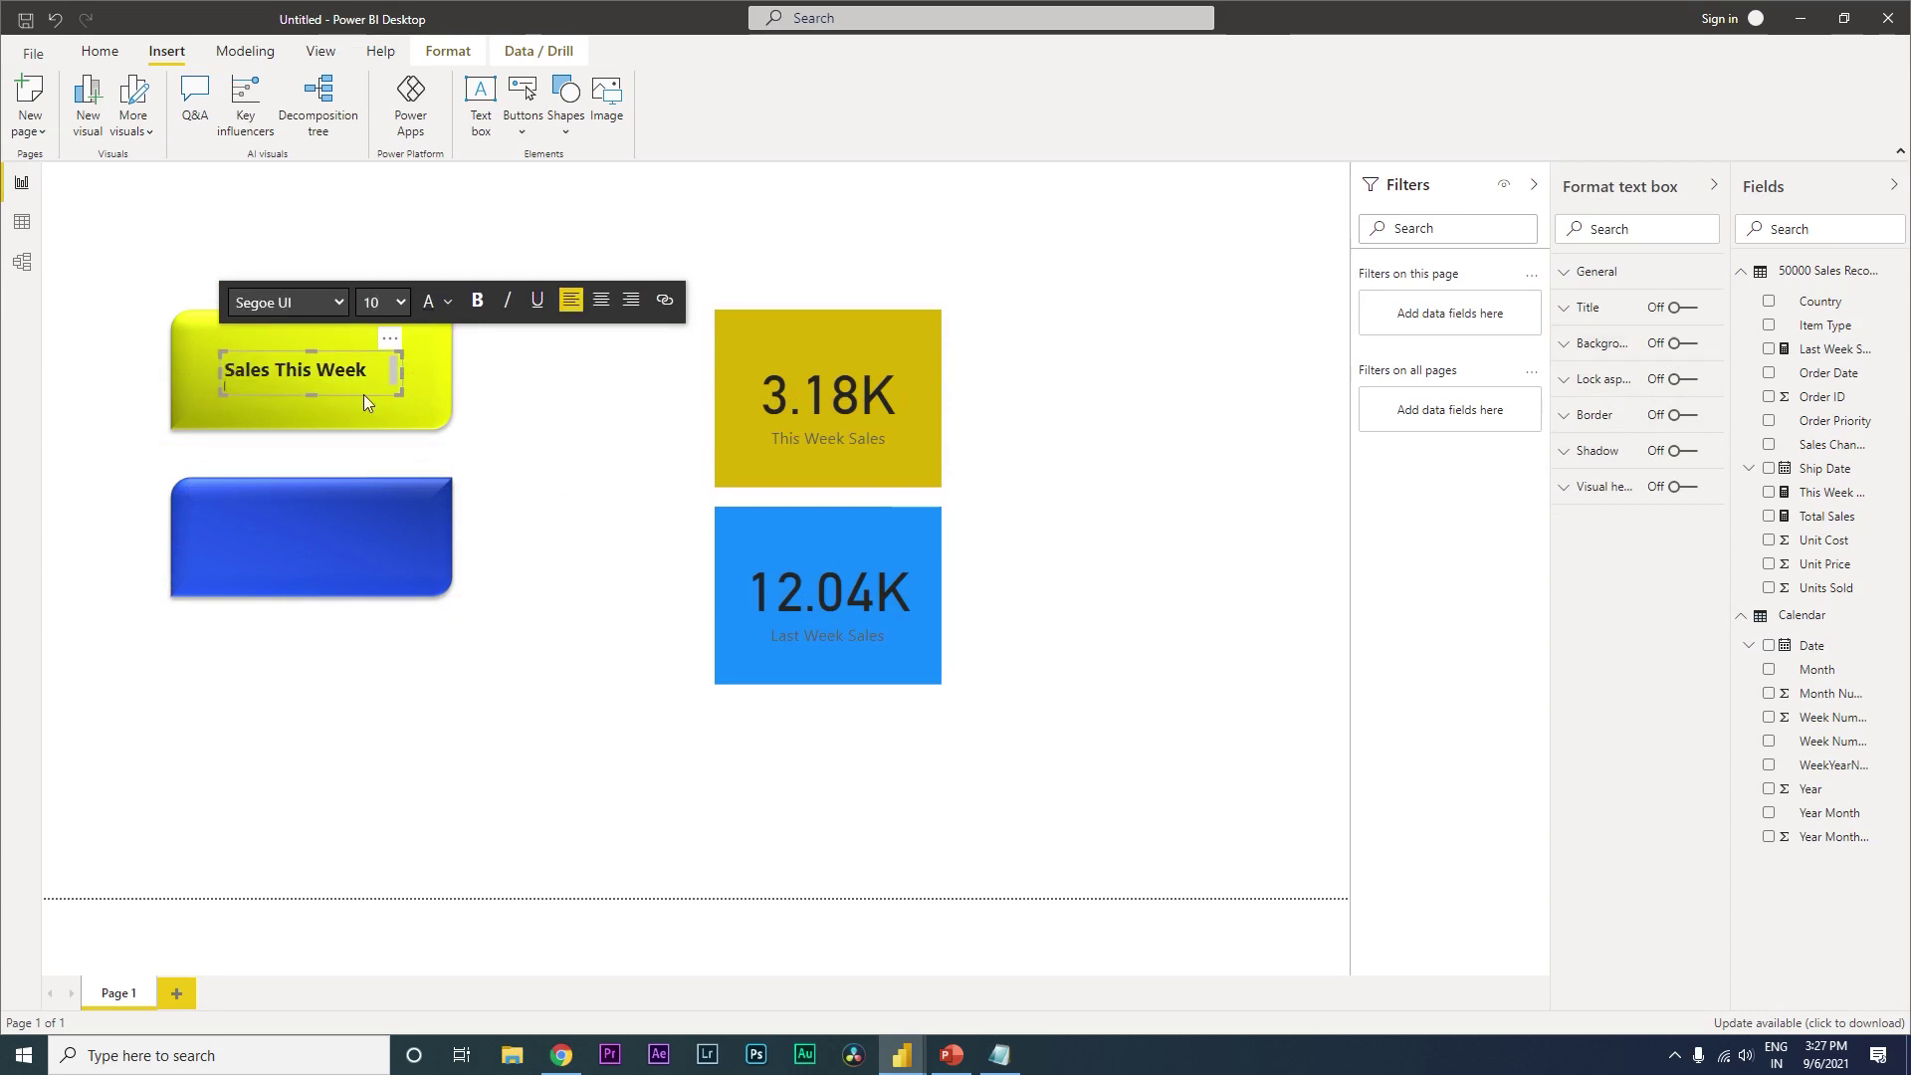
- Copy and paste the Sales This Week text box and undo the accidental move of the yellow image
key("ctrl+c")
key("ctrl+v")
mouse_move(363, 420)
left_mouse_down()
mouse_move(349, 547)
mouse_move(379, 546)
mouse_move(381, 402)
left_mouse_up()
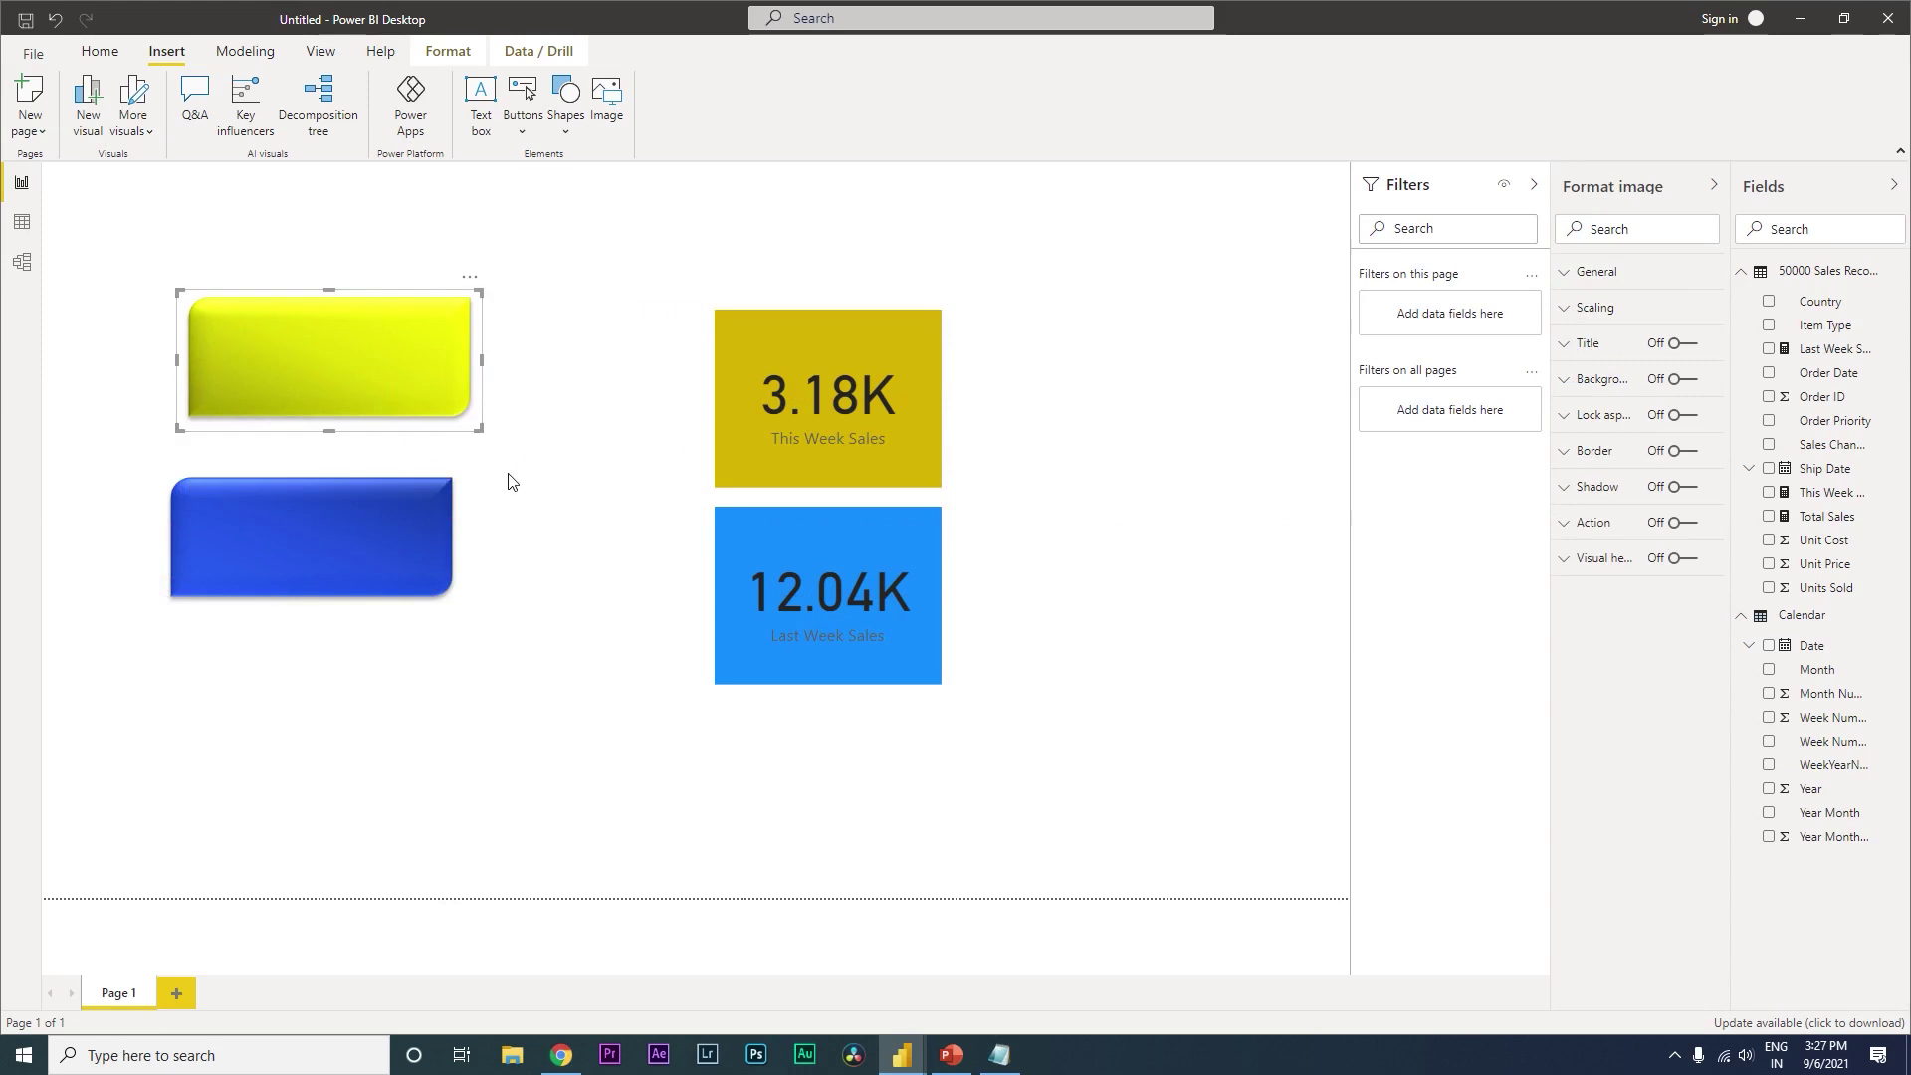
key("ctrl+z")
key("ctrl+y")
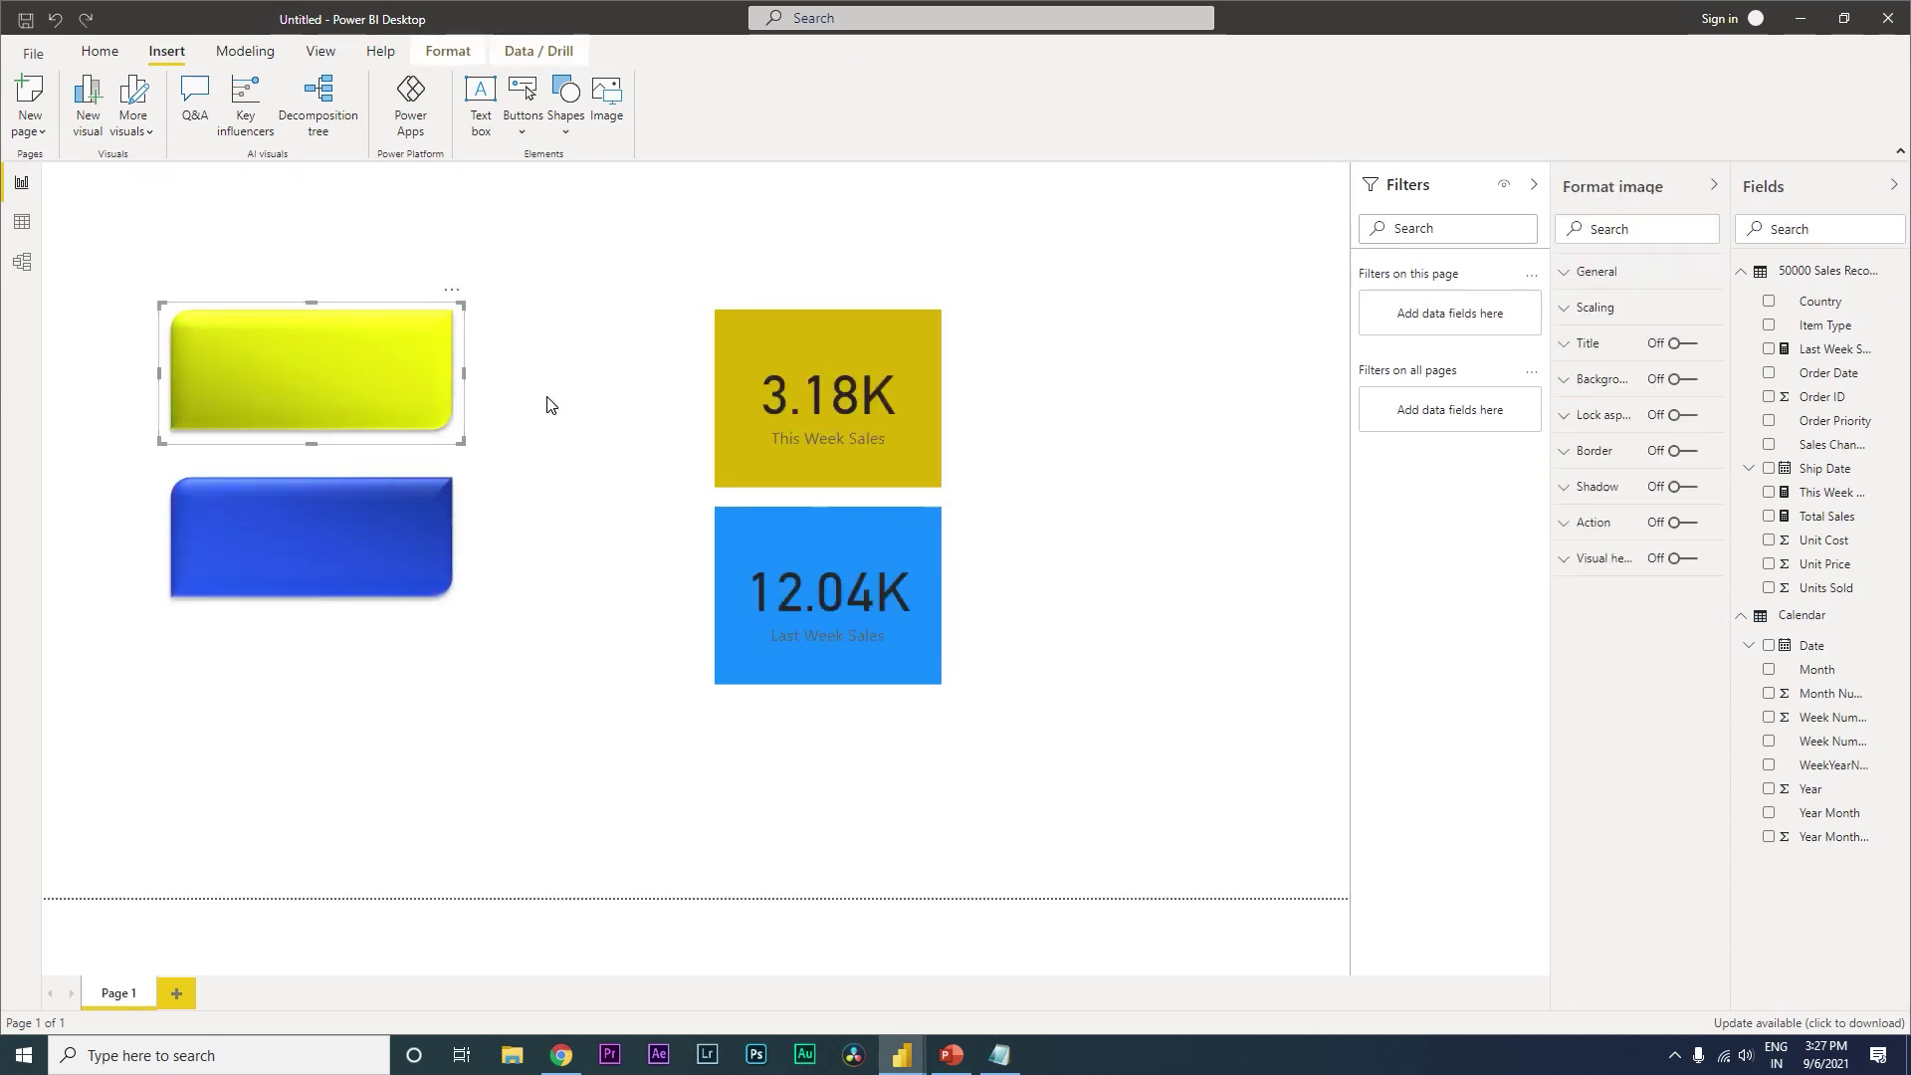
key("ctrl+z")
- Move the yellow image aside and place the duplicate Sales This Week text box on the blue image
left_click(426, 396)
left_click_drag(374, 382, 601, 231)
left_click(434, 368)
left_click(386, 398)
left_click_drag(387, 398, 387, 565)
- Change the text on the blue image to "Sales Last Week" and colour it white
left_click(336, 556)
double_click(304, 548)
type("Last Week")
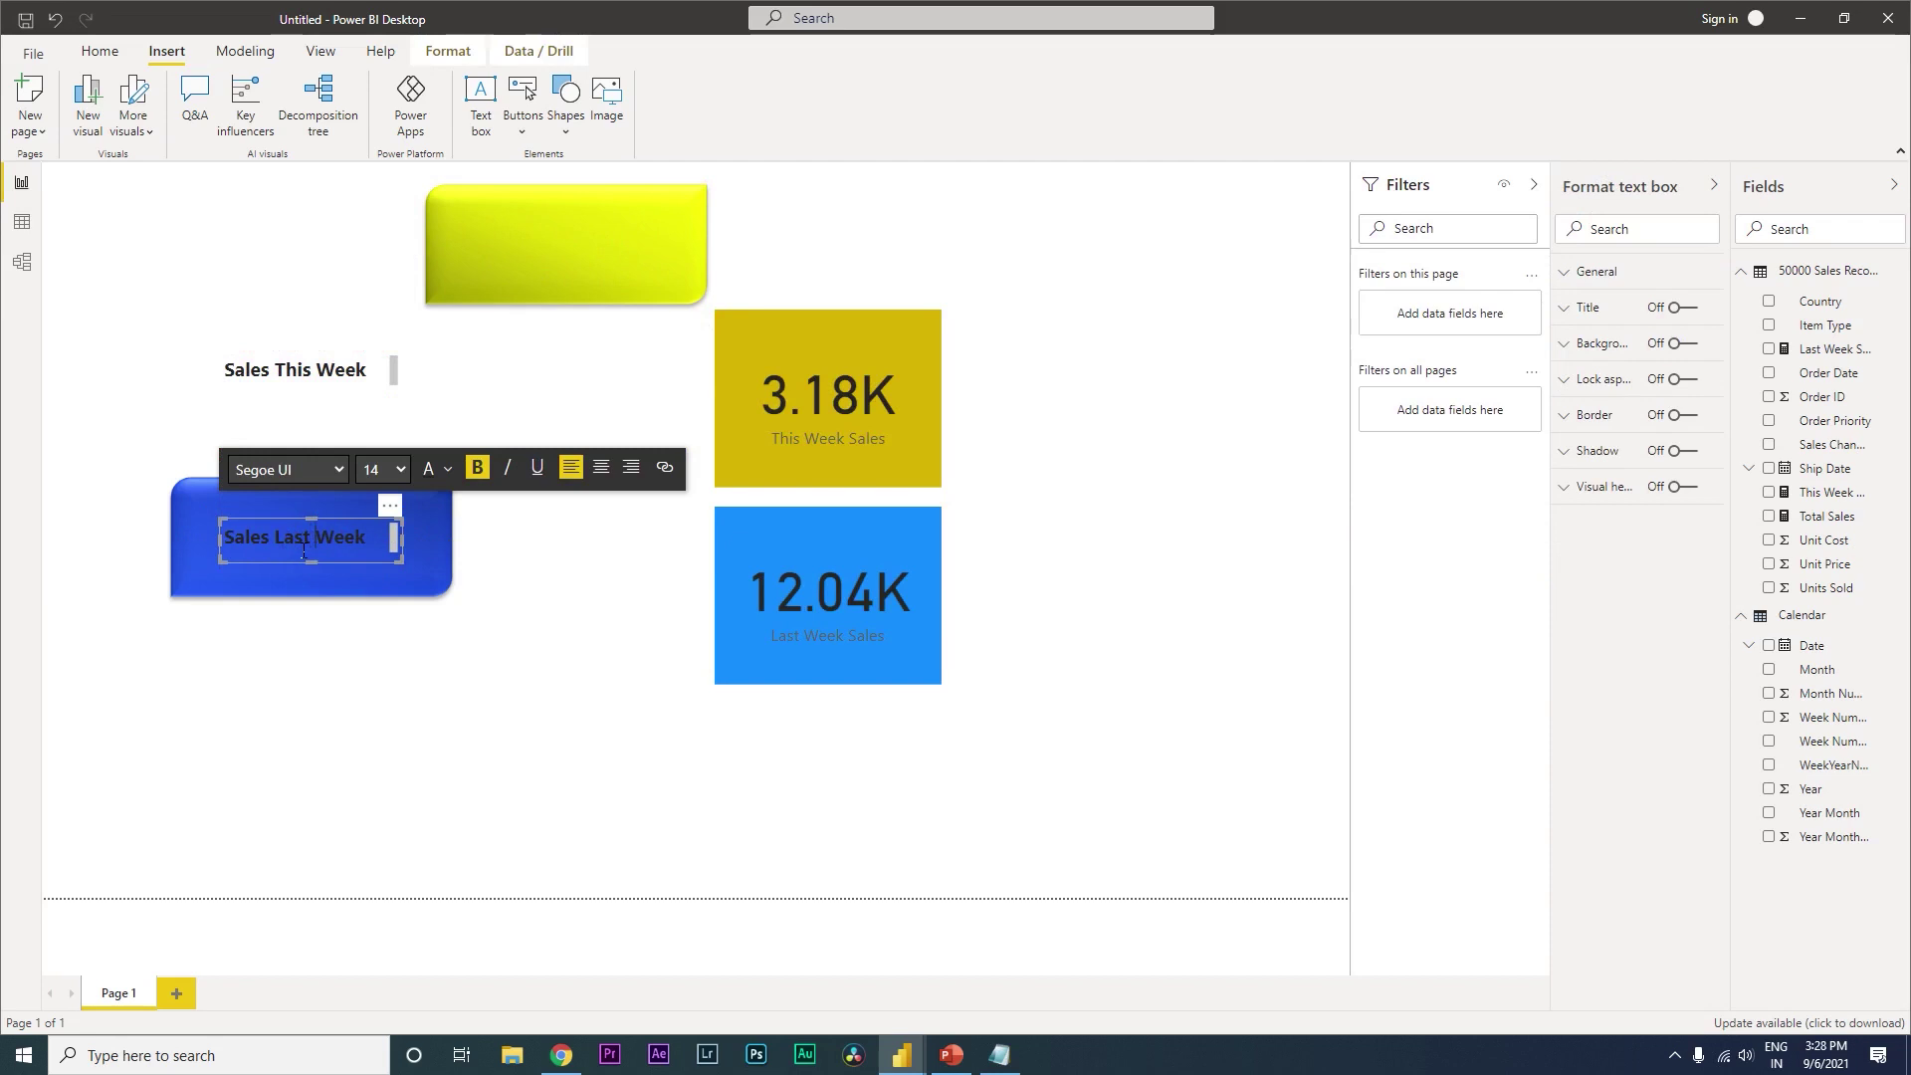
triple_click(304, 551)
left_click(447, 469)
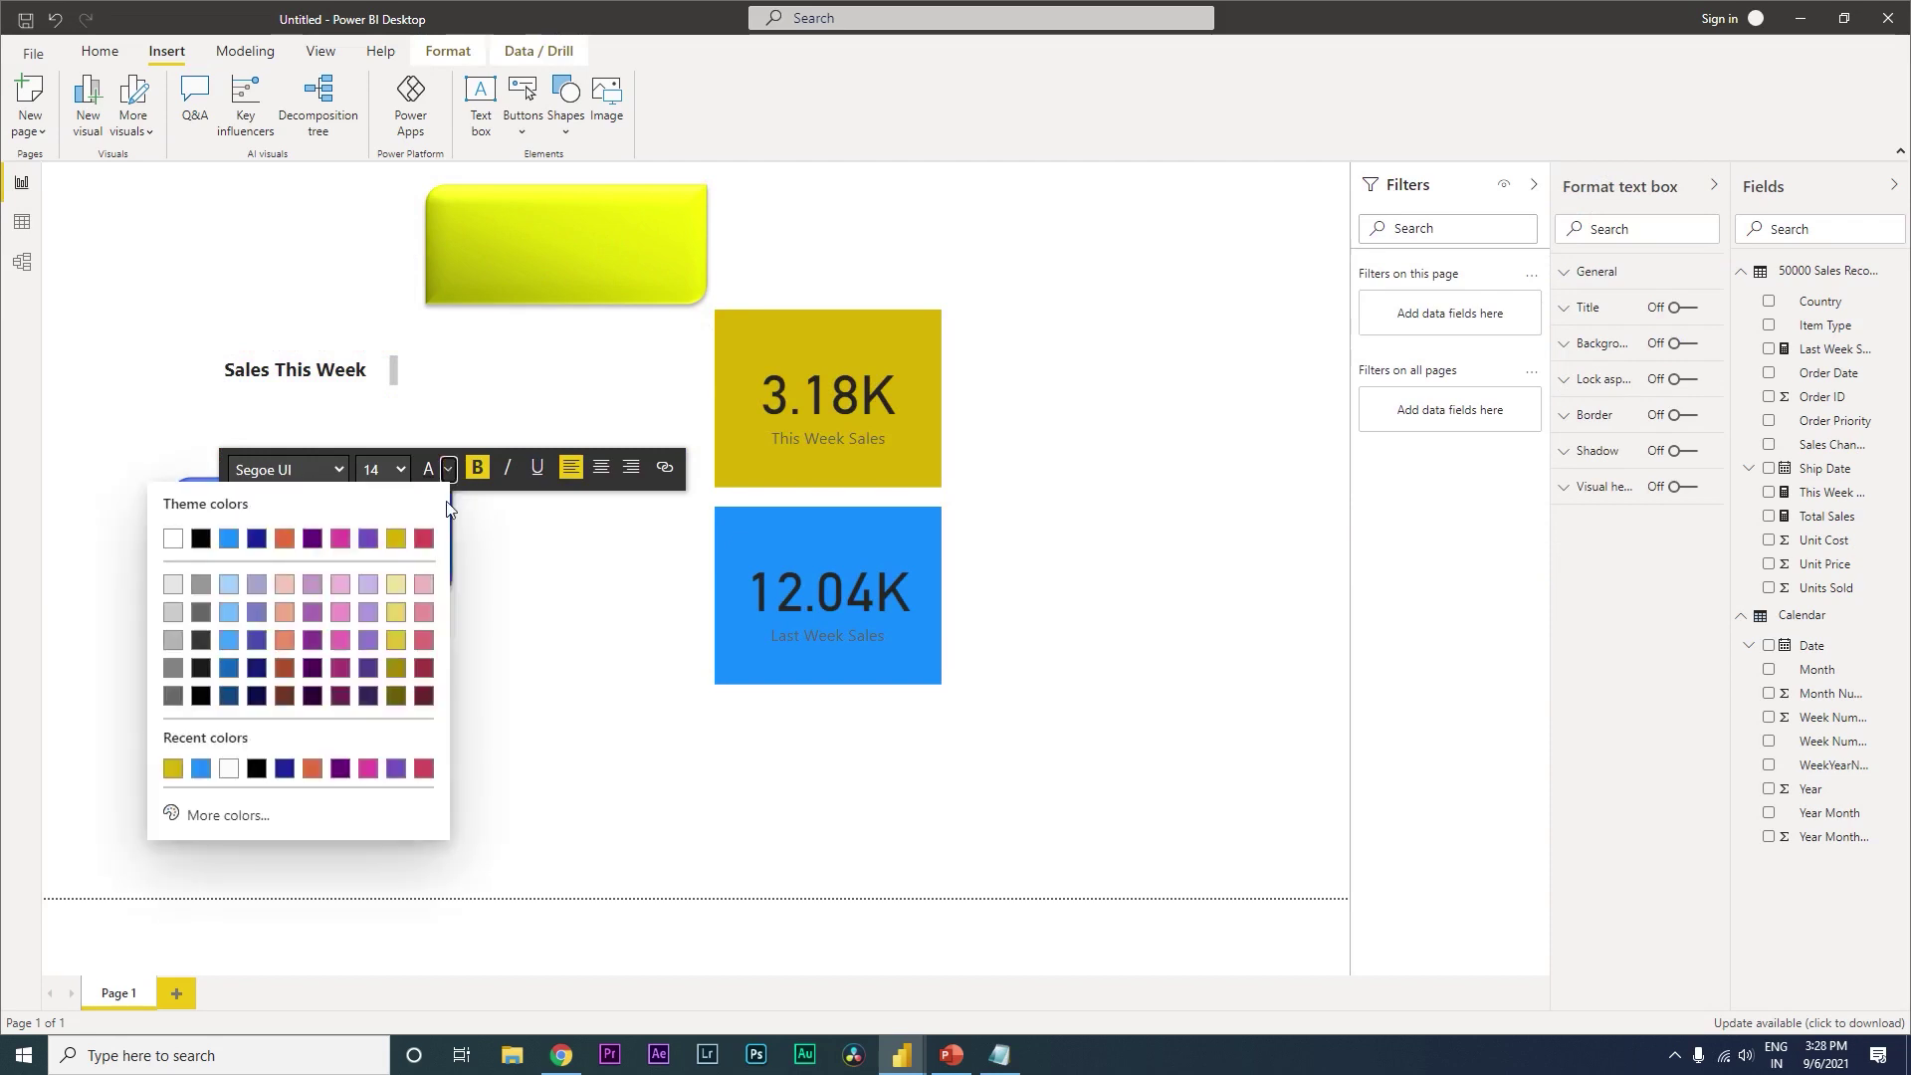
left_click(185, 543)
- Move the yellow image back behind the Sales This Week text, above the blue image
left_click(565, 229)
left_click_drag(565, 229, 333, 390)
left_click(538, 474)
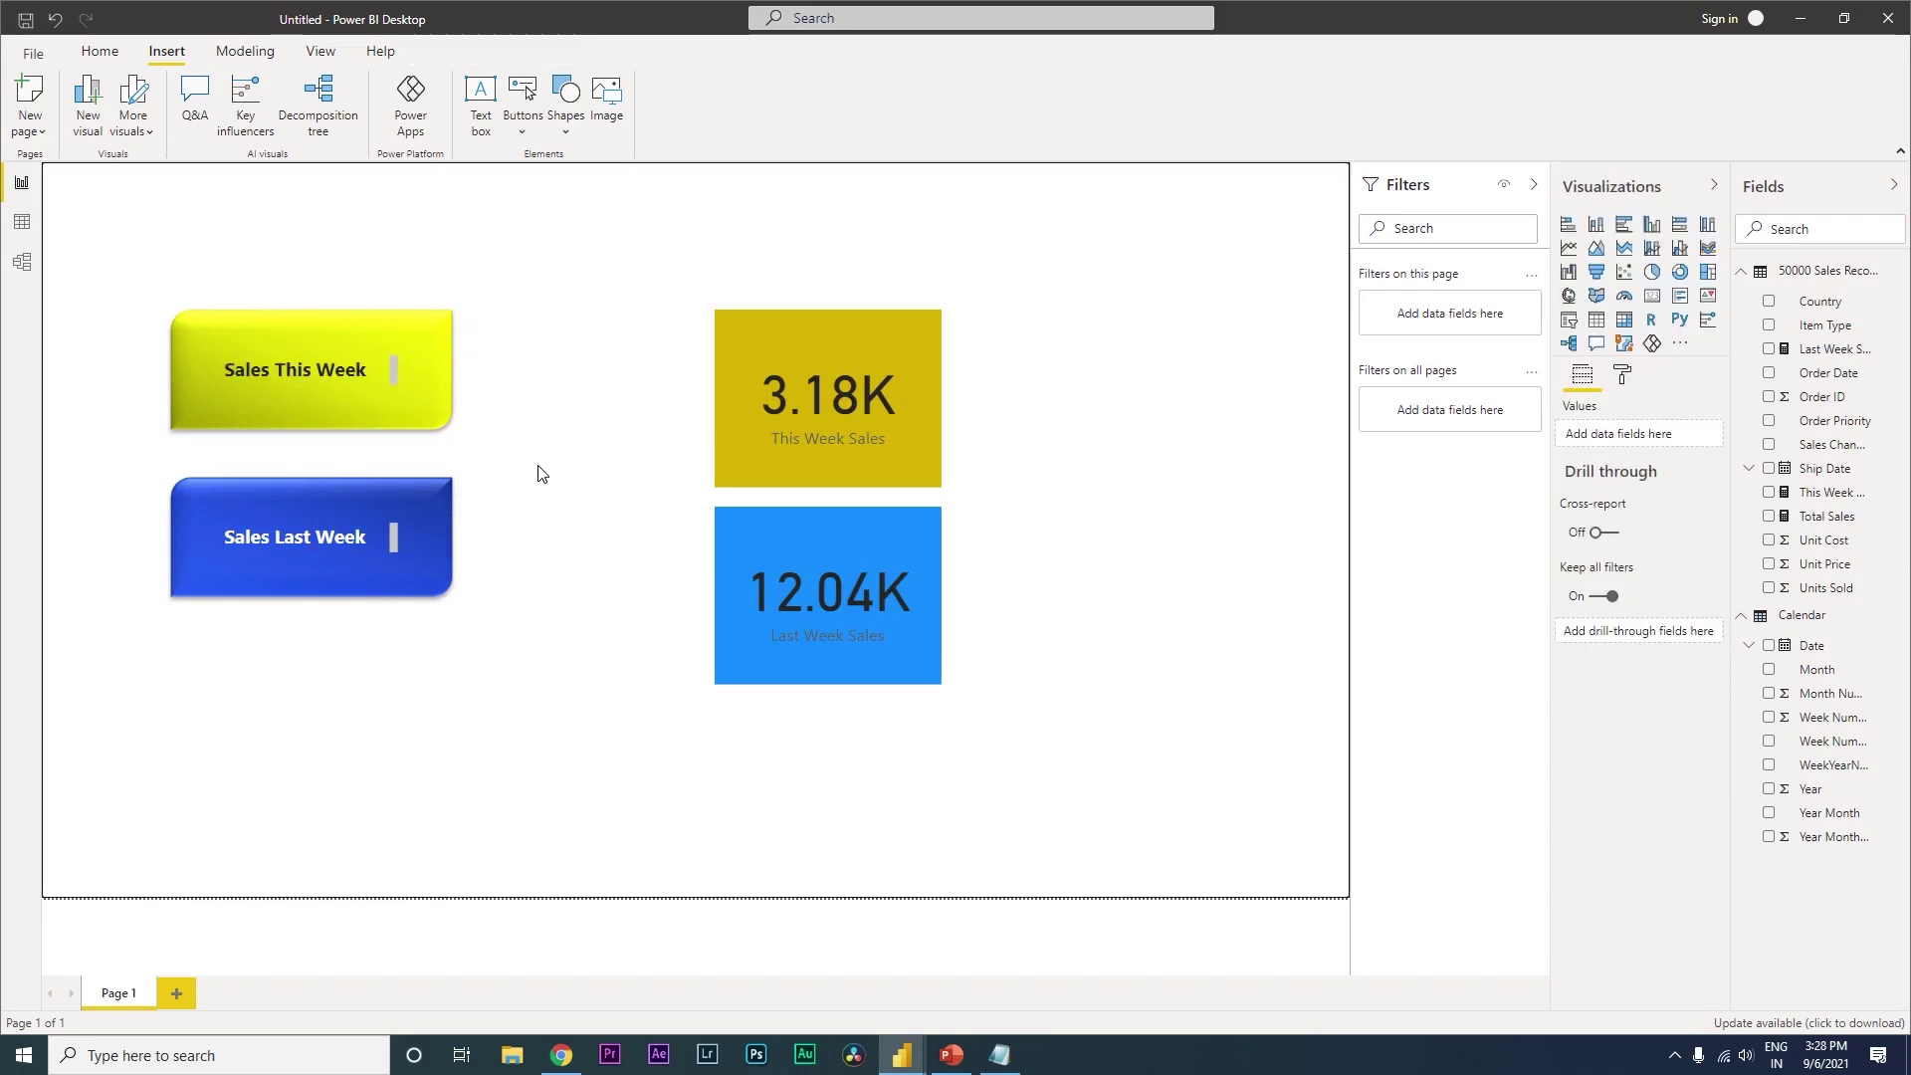
left_click(396, 483)
left_click(525, 533)
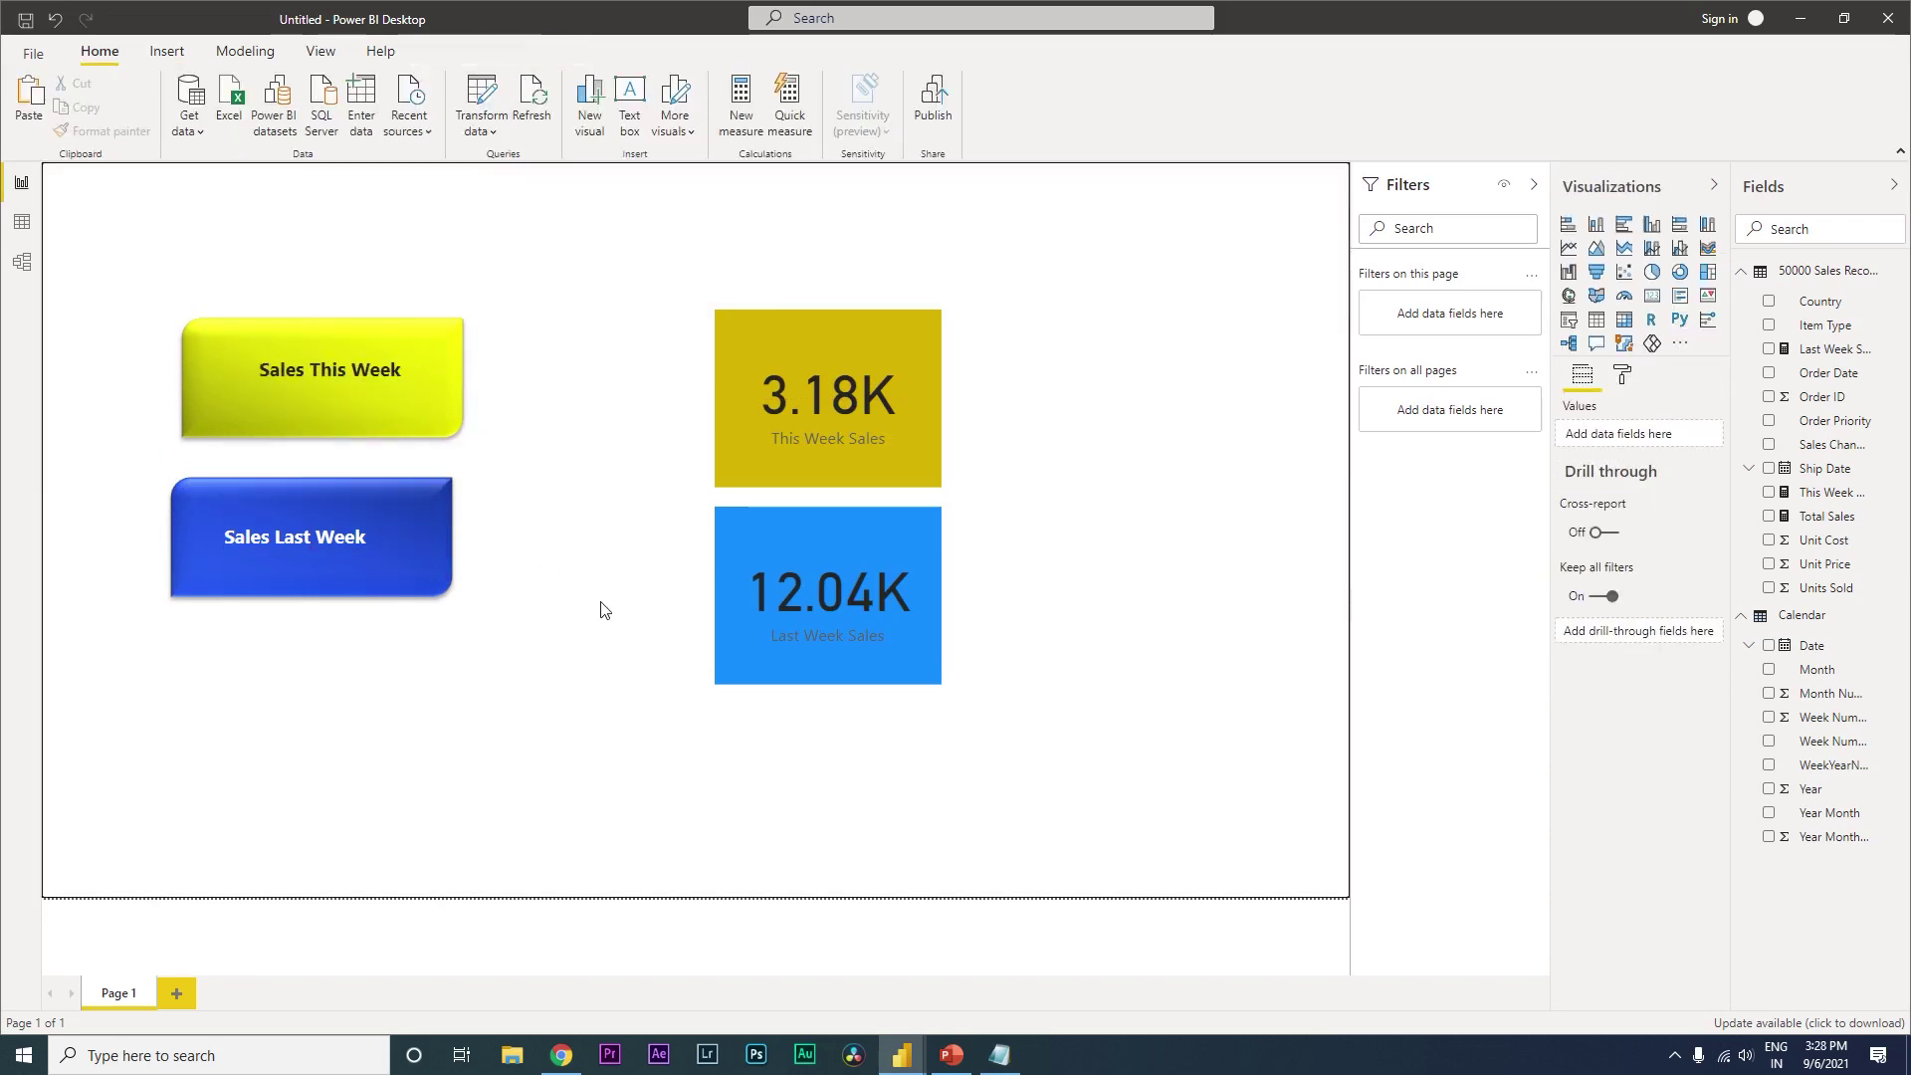
- Collapse the Visualizations pane and show the Selection and Bookmarks panes
left_click(1713, 186)
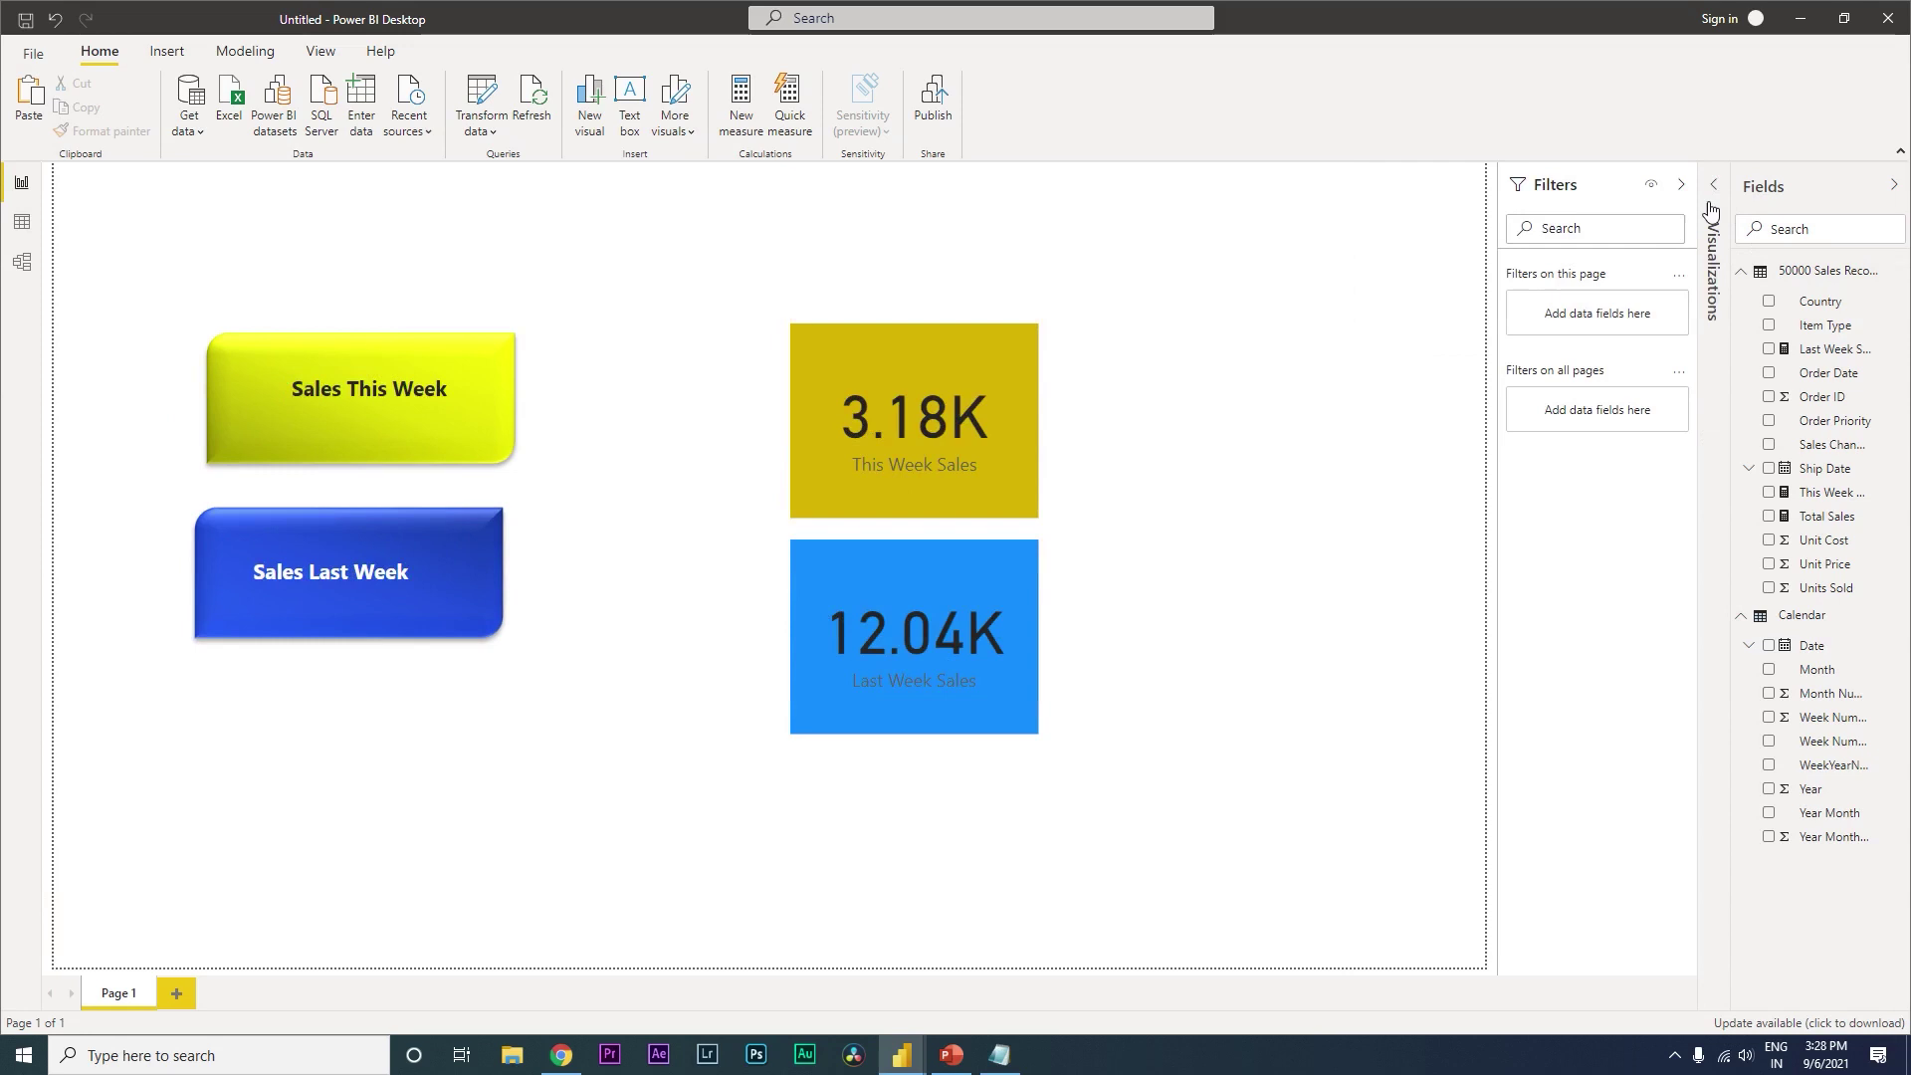
left_click(320, 51)
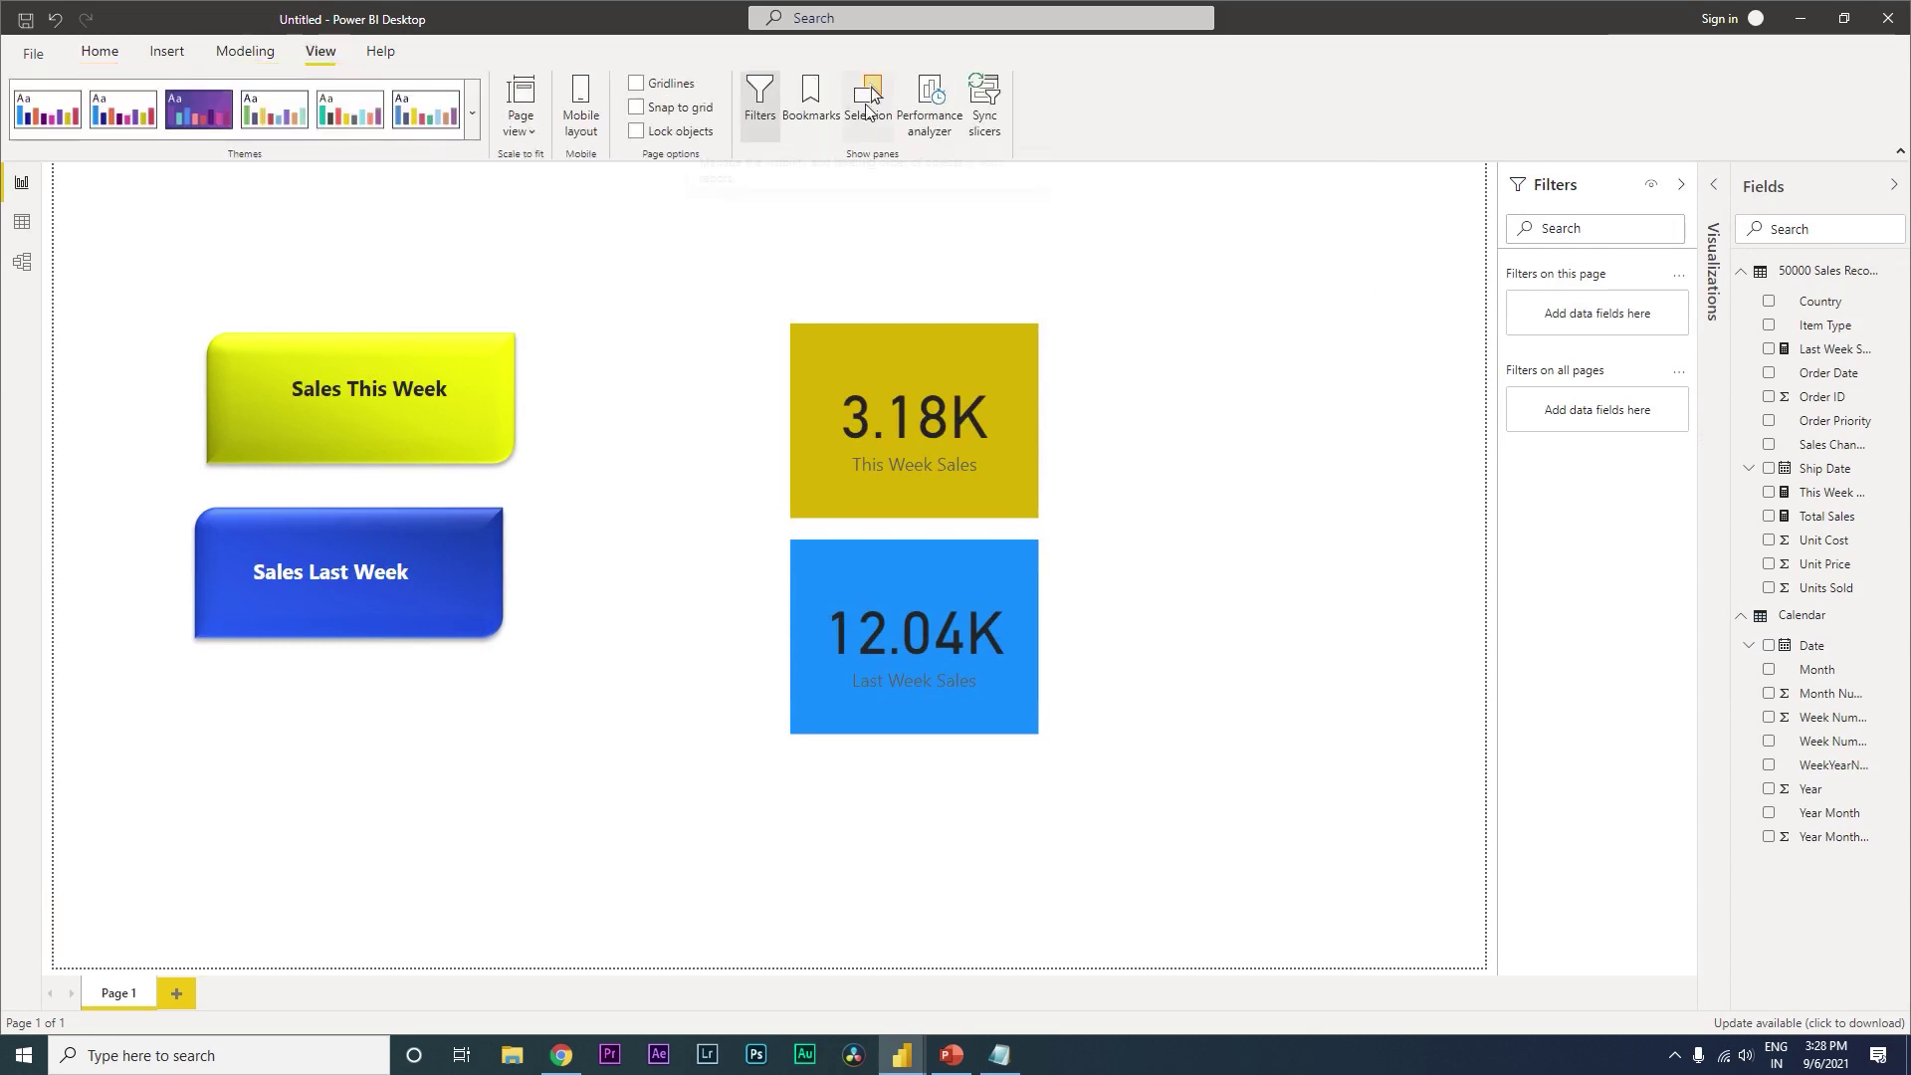
left_click(866, 88)
left_click(812, 110)
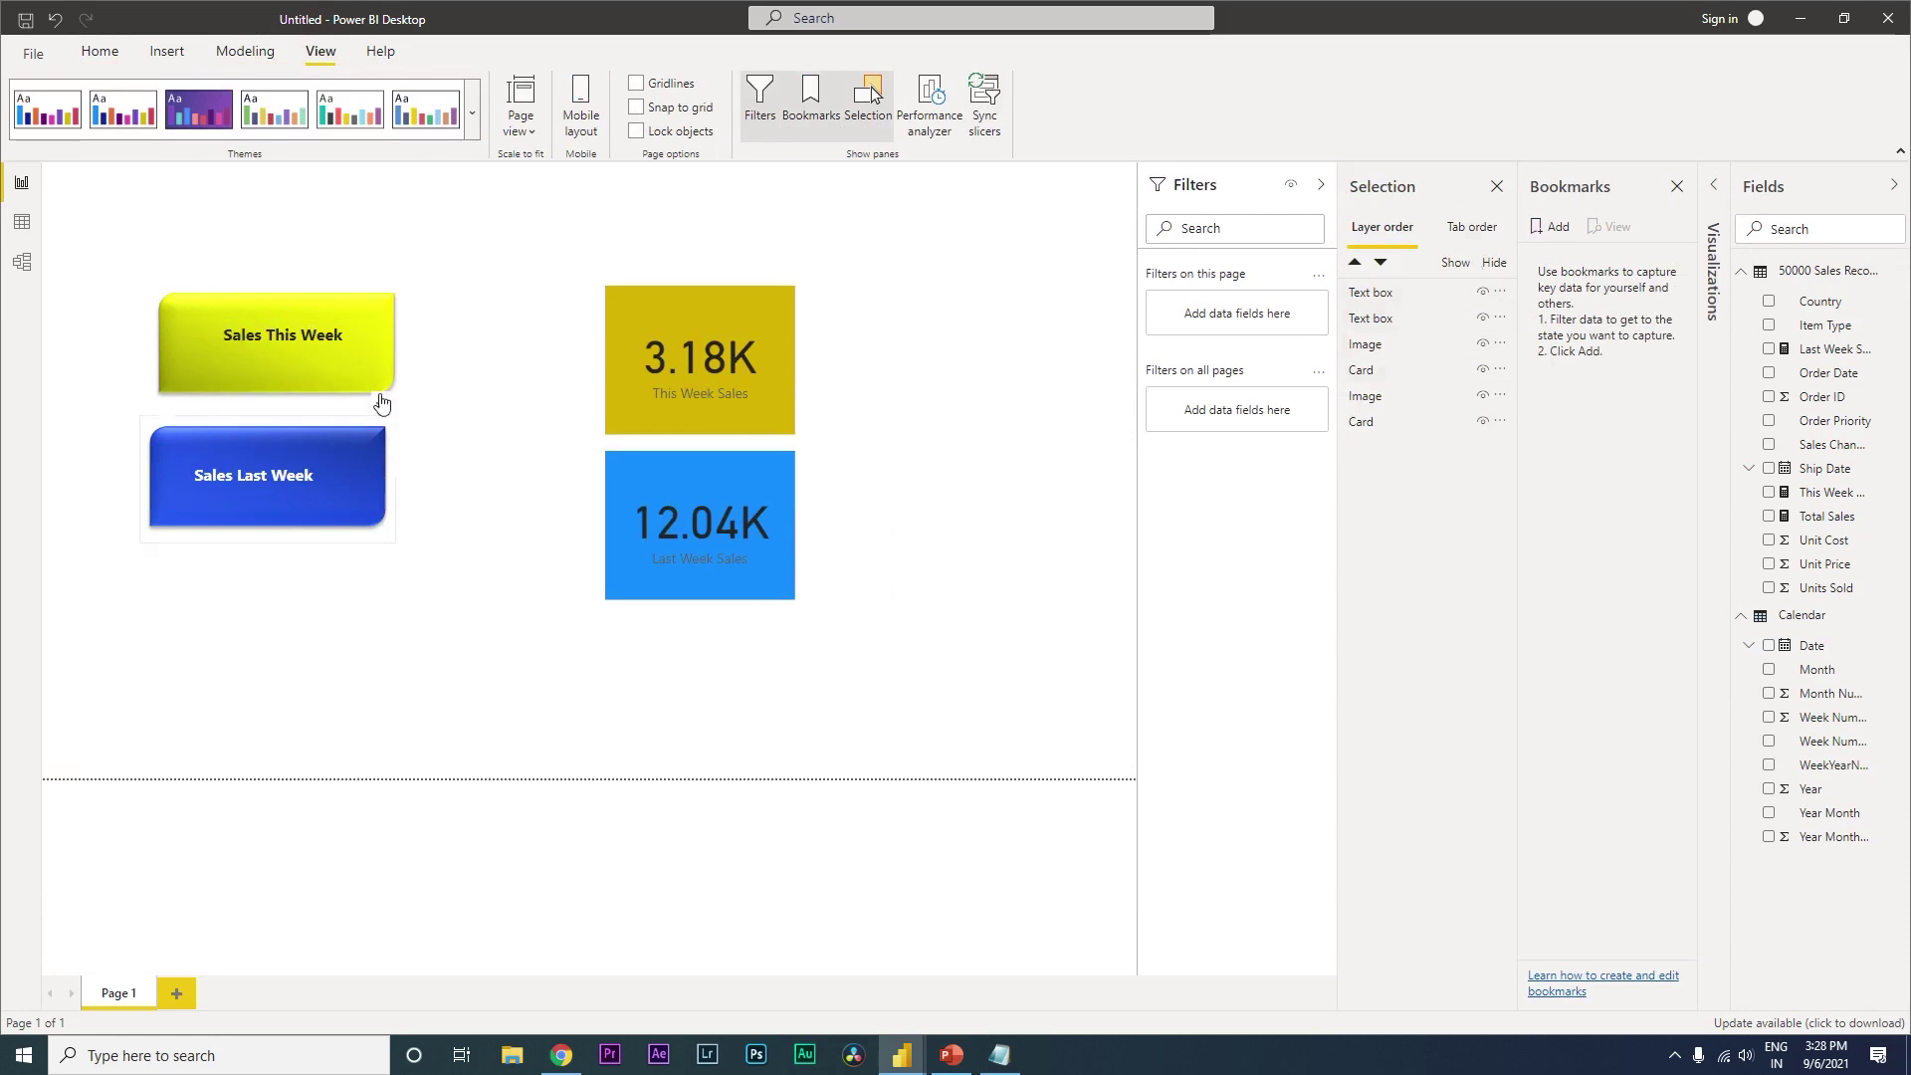
- Rename the yellow card's layer in the Selection pane to "This Week Sales"
left_click(760, 404)
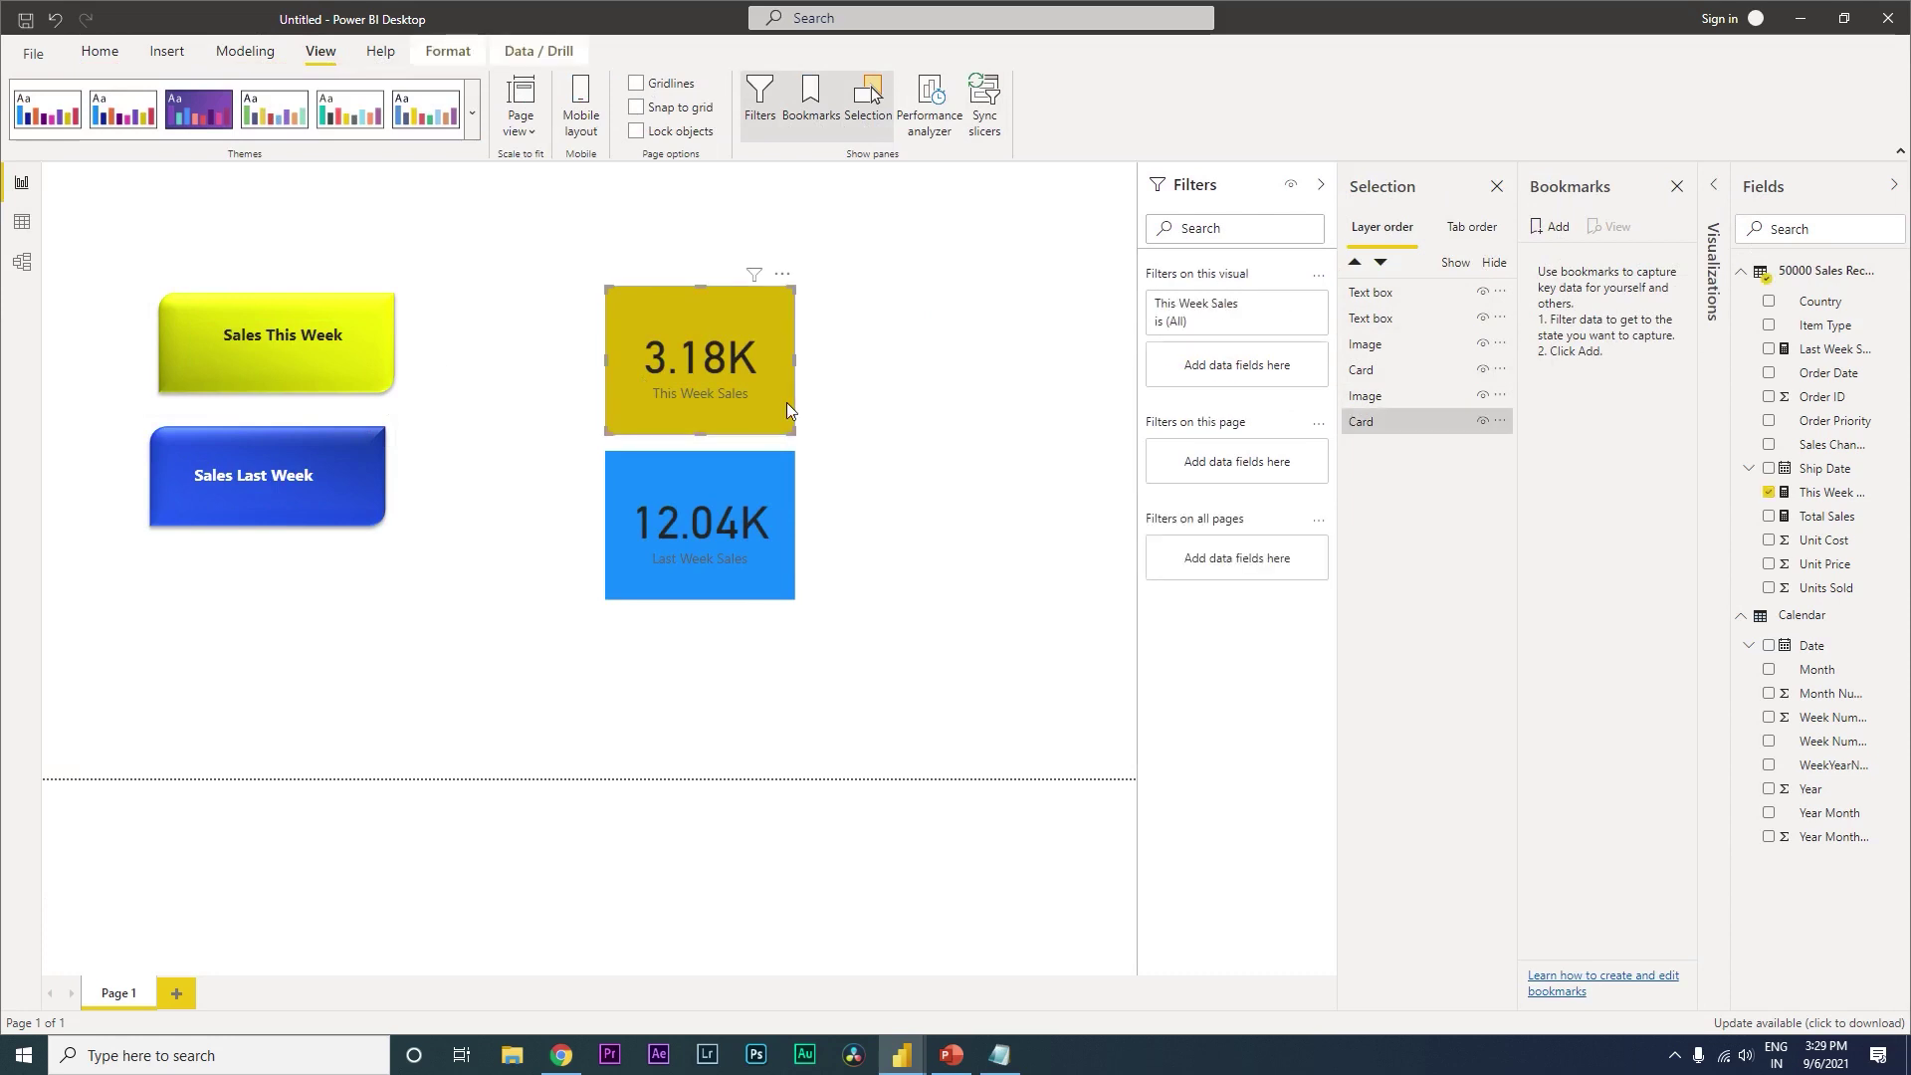
double_click(1383, 423)
type("This Week Sales")
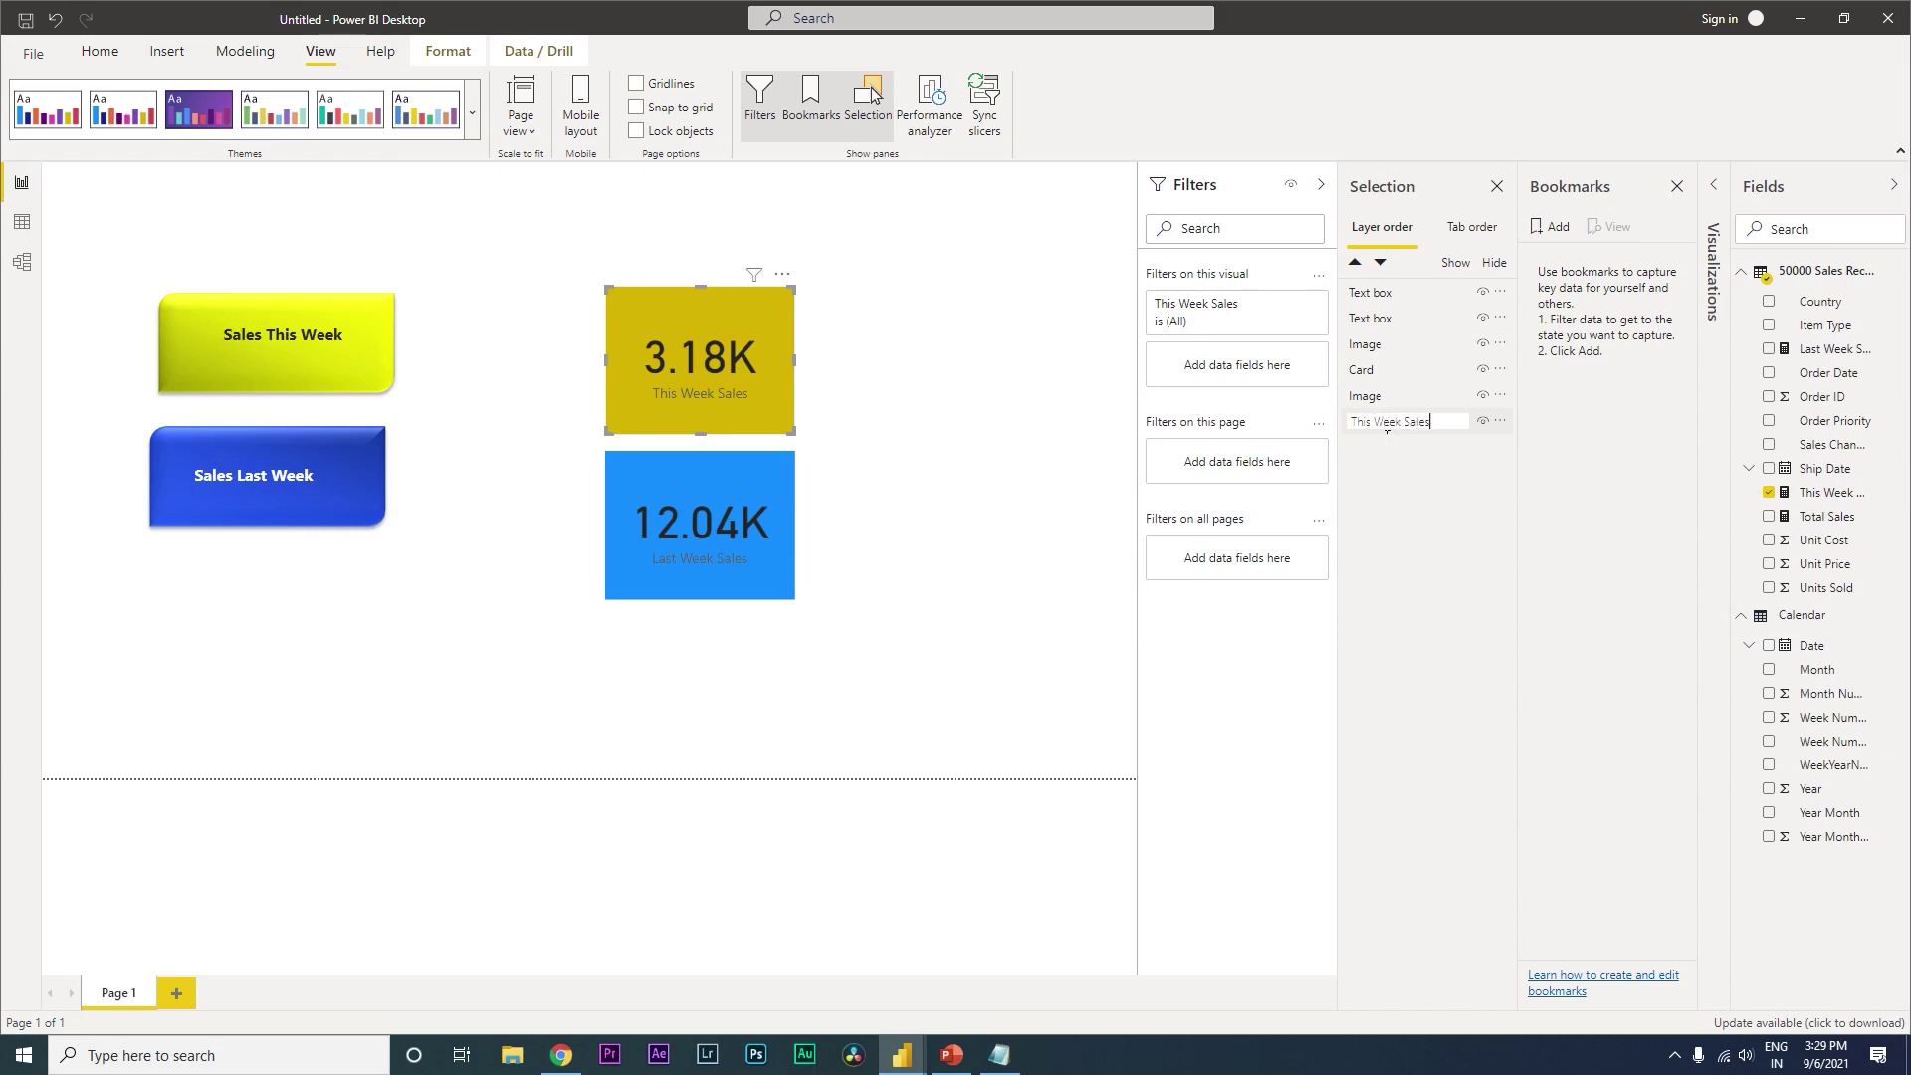
key("Return")
- Rename the blue card's layer in the Selection pane to "Last Week Sales"
left_click(784, 583)
double_click(1380, 378)
type("Last Week Sales")
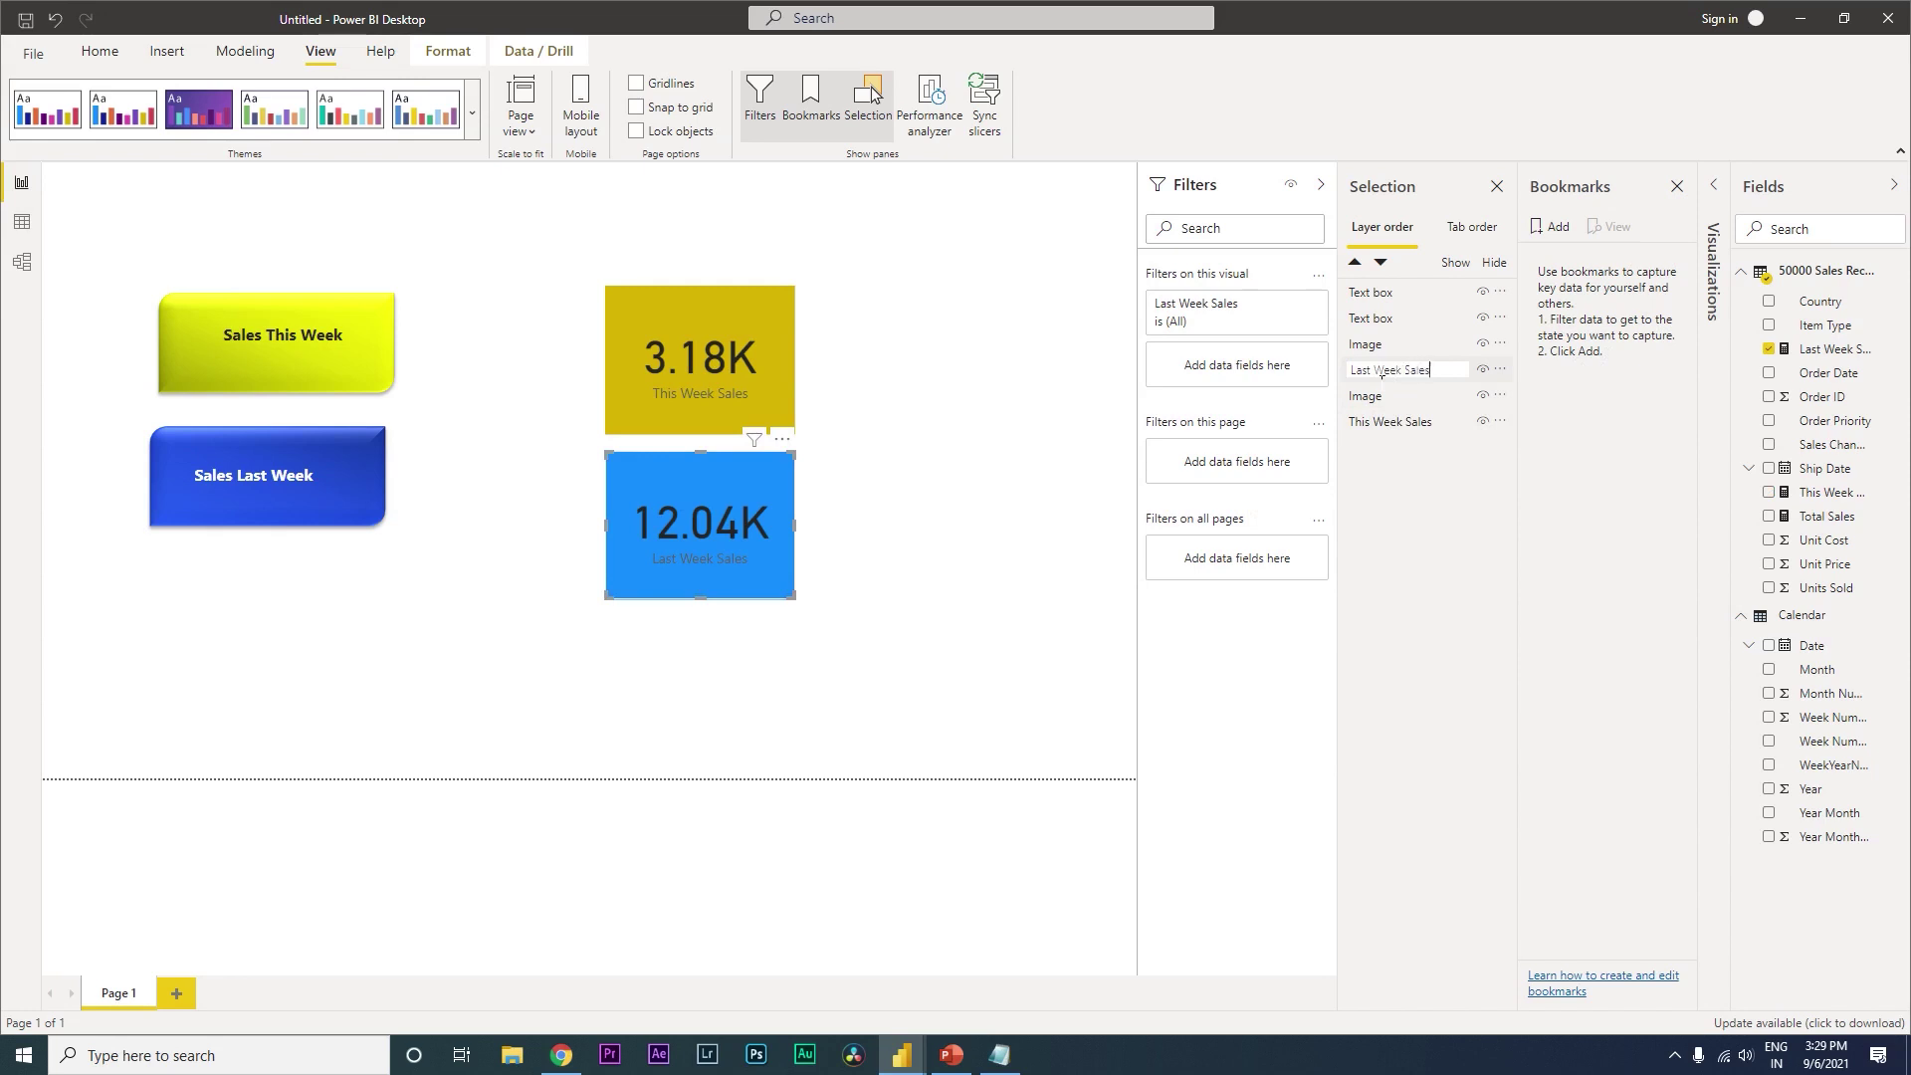
key("Return")
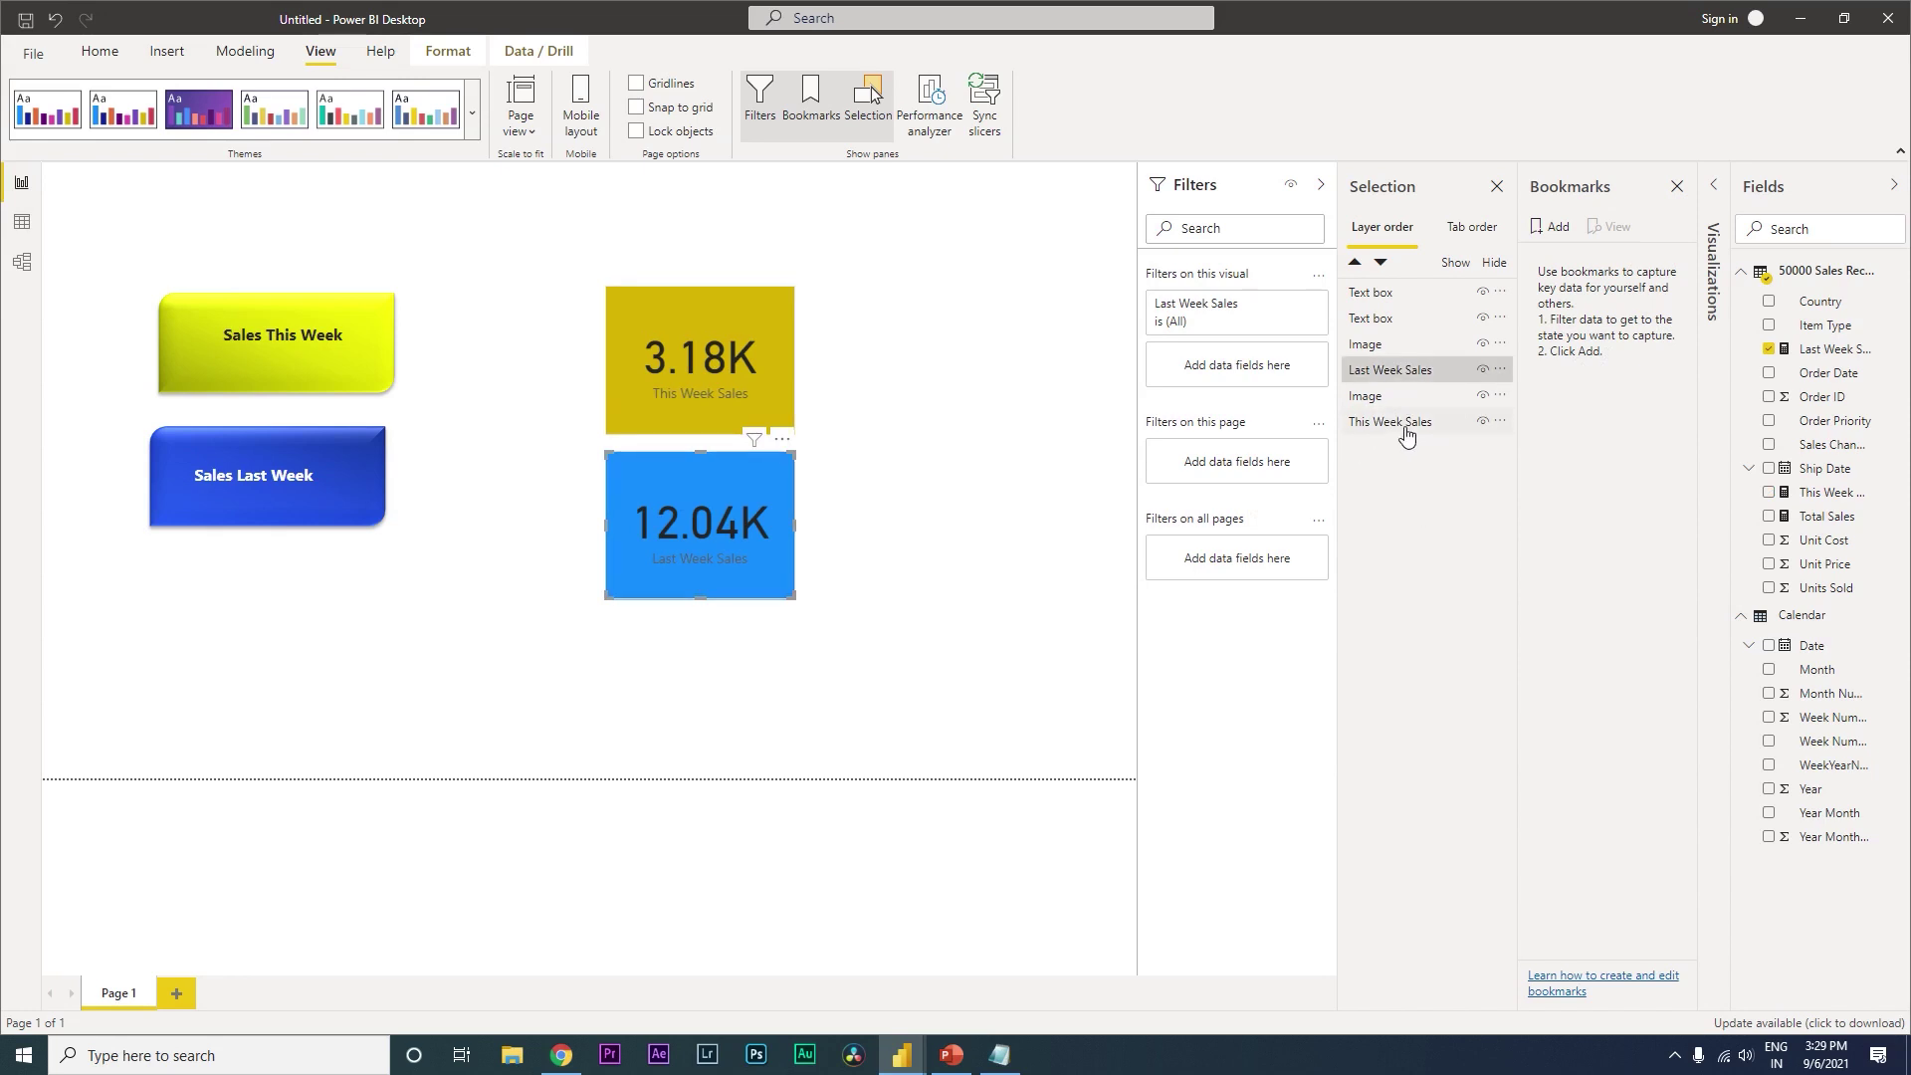
- Move the blue Last Week Sales card up so that it exactly covers the yellow This Week Sales card
left_click(290, 373)
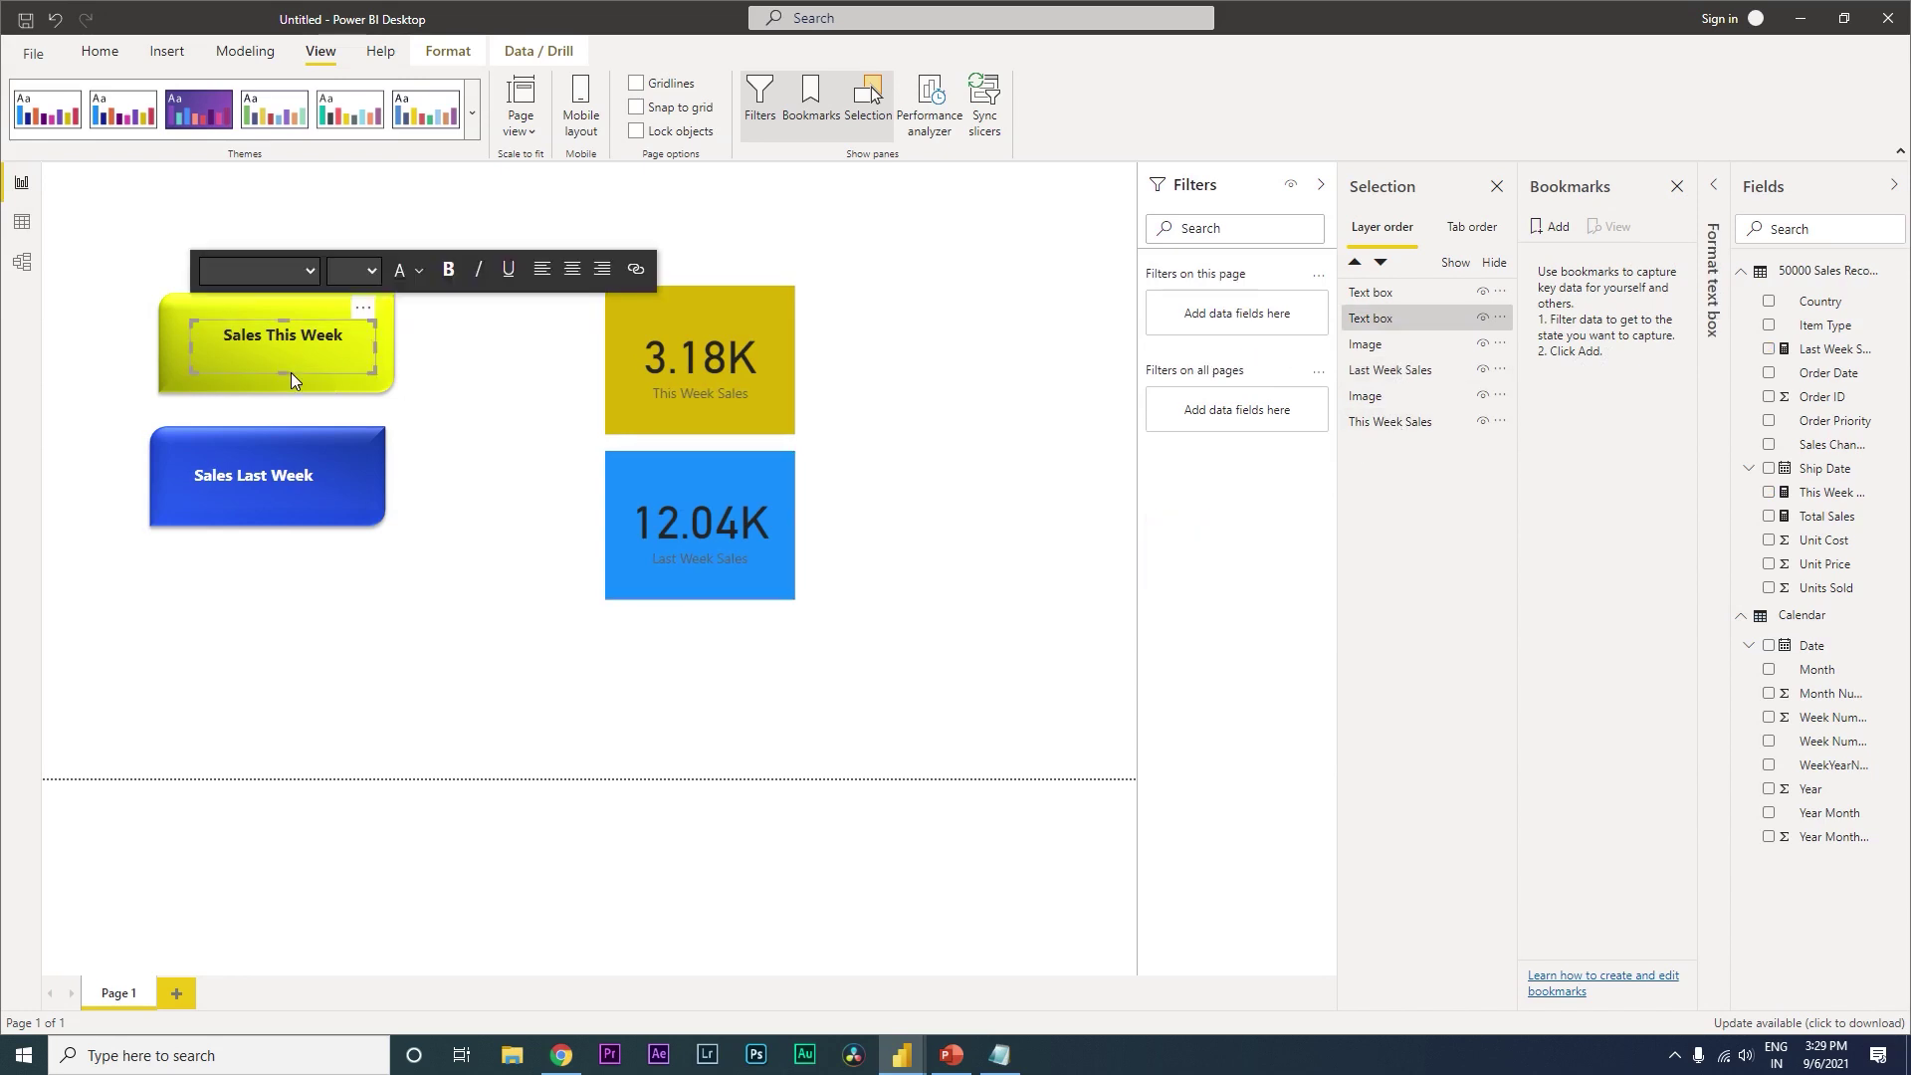
left_click(957, 345)
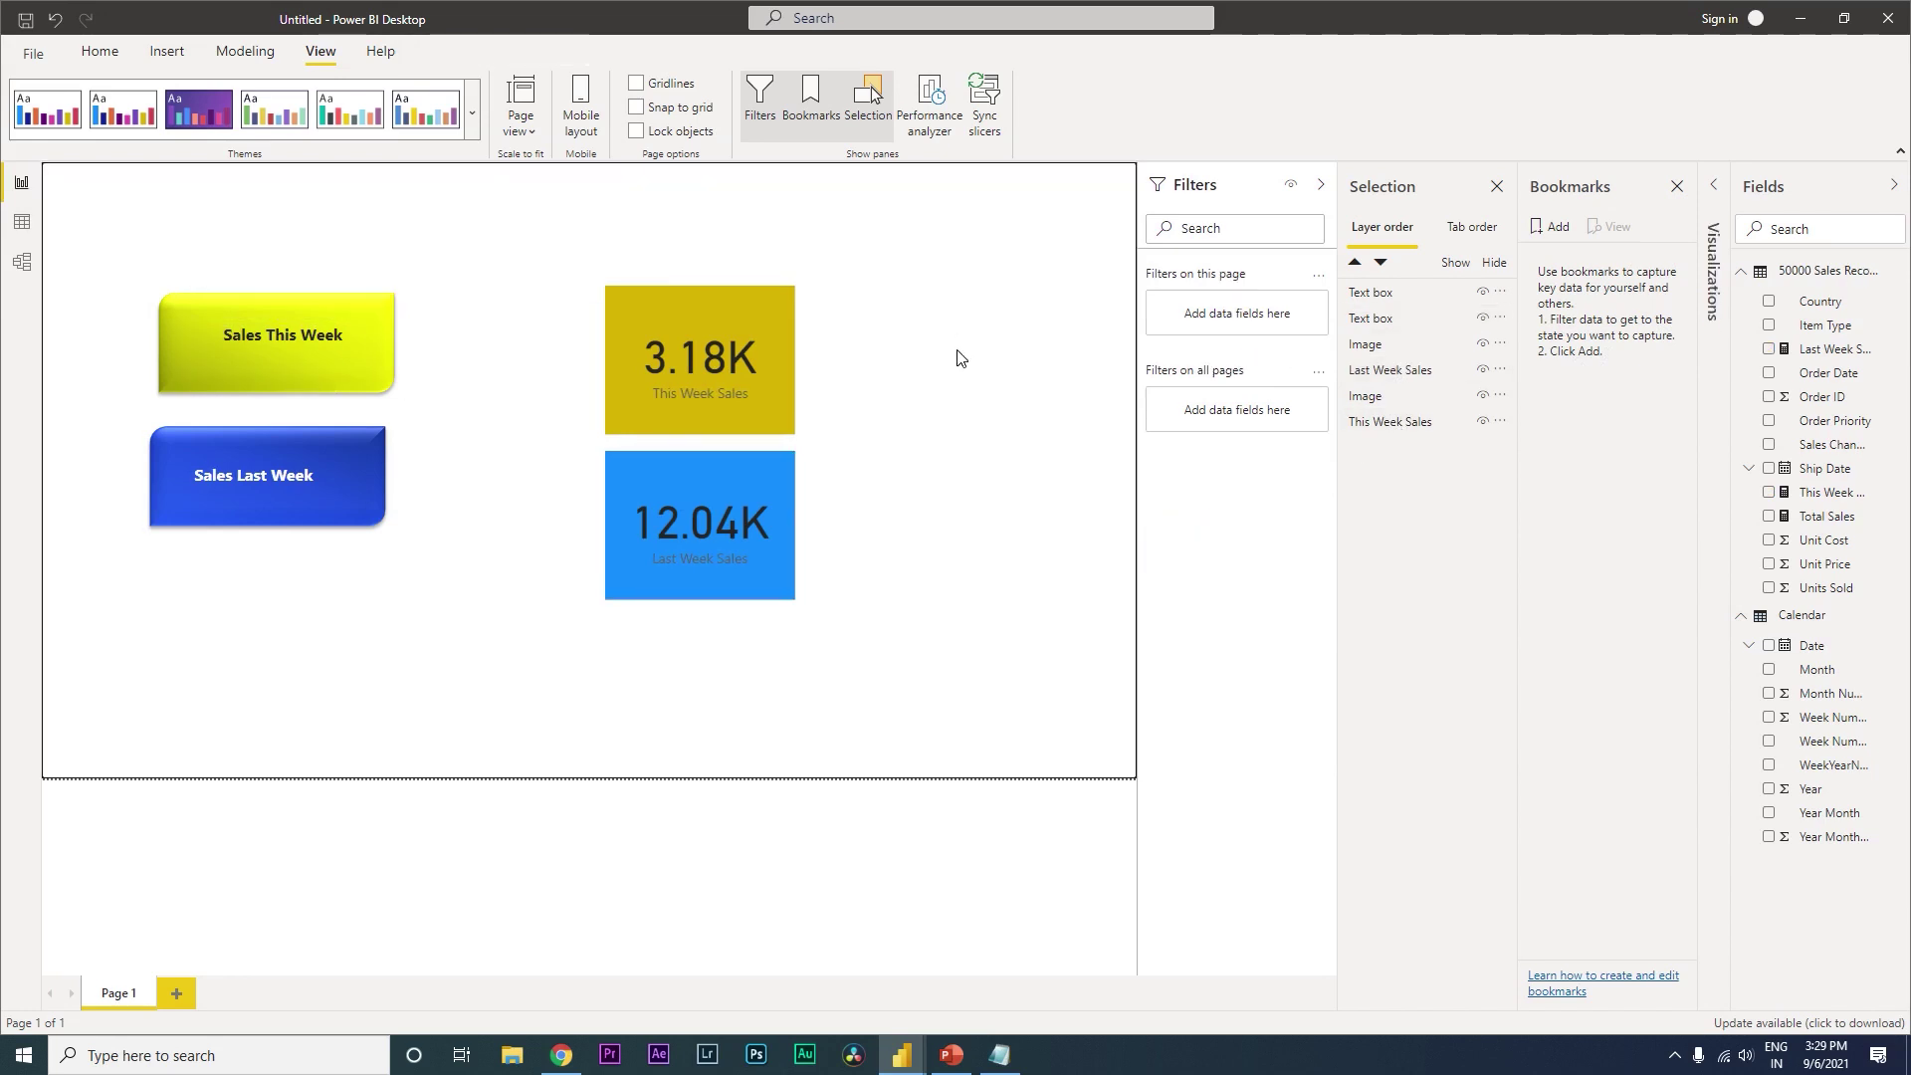
left_click(772, 596)
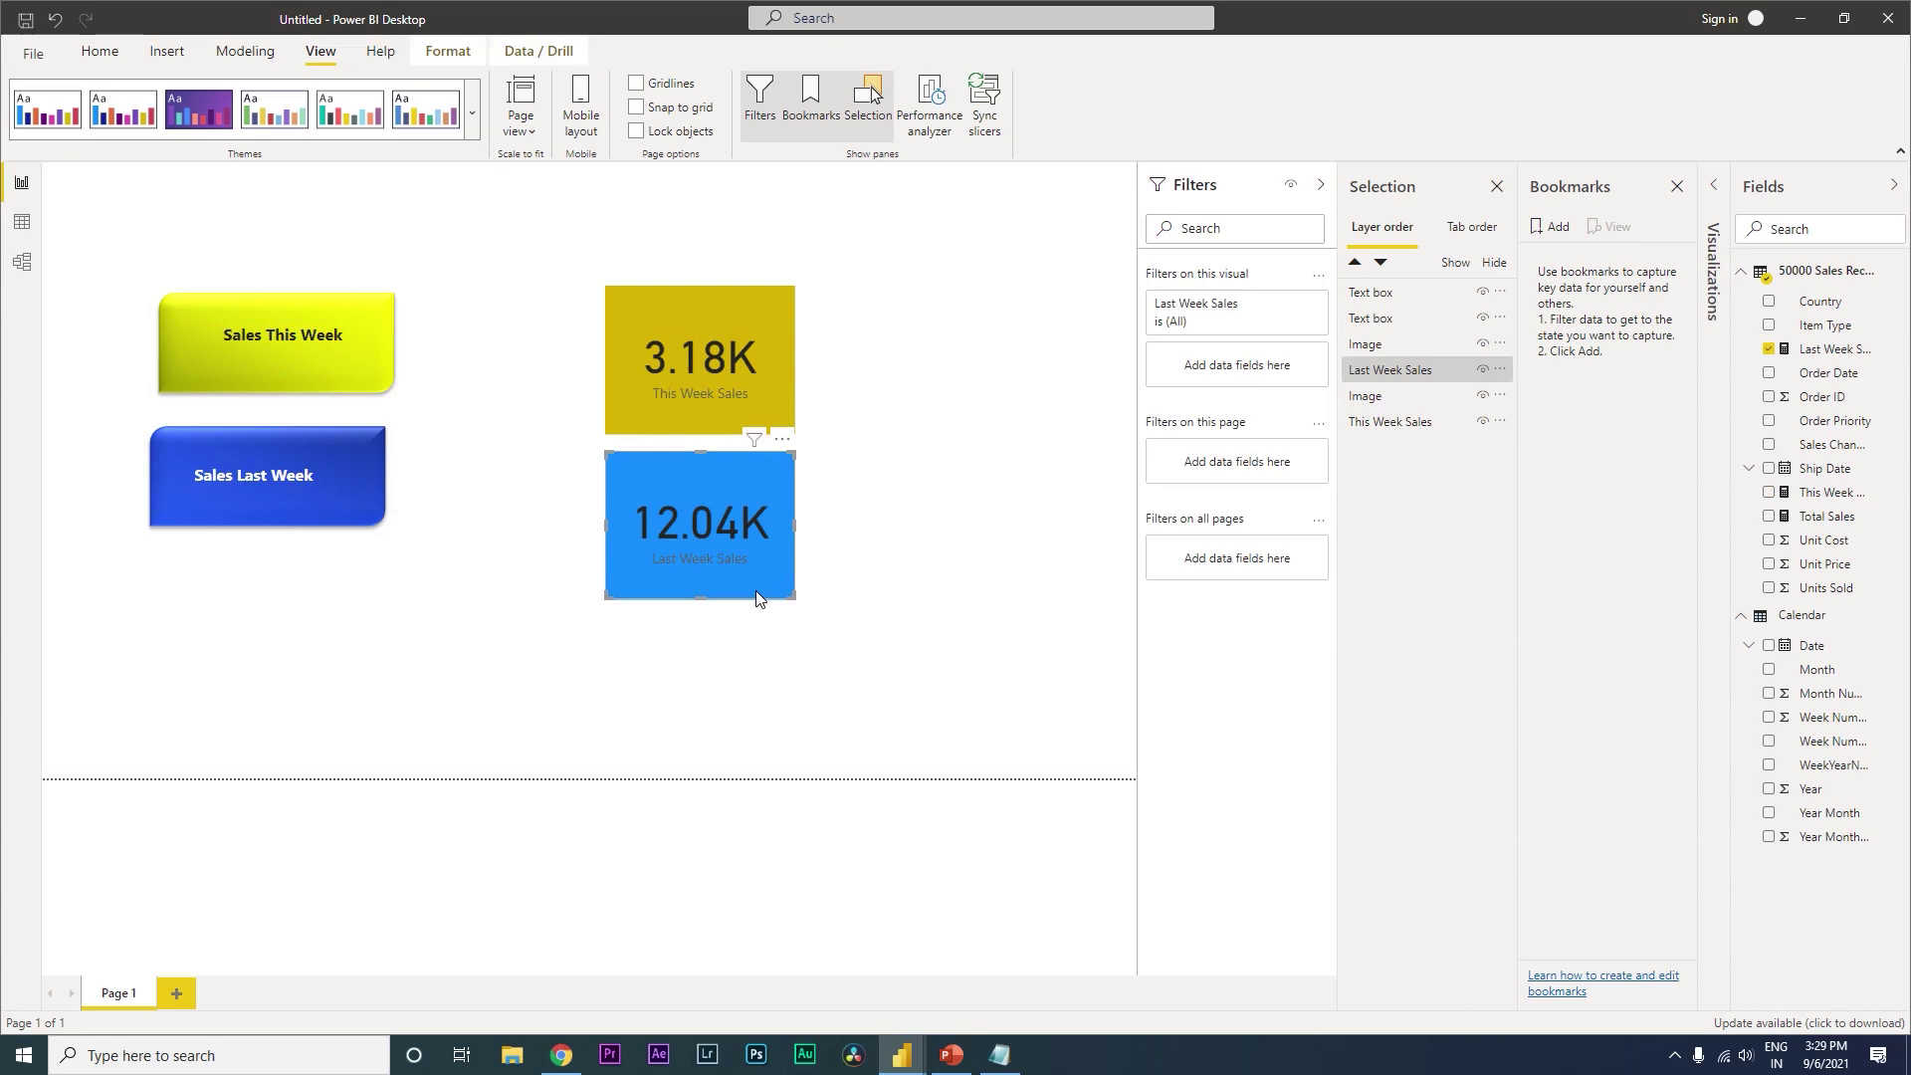
left_click_drag(755, 589, 753, 432)
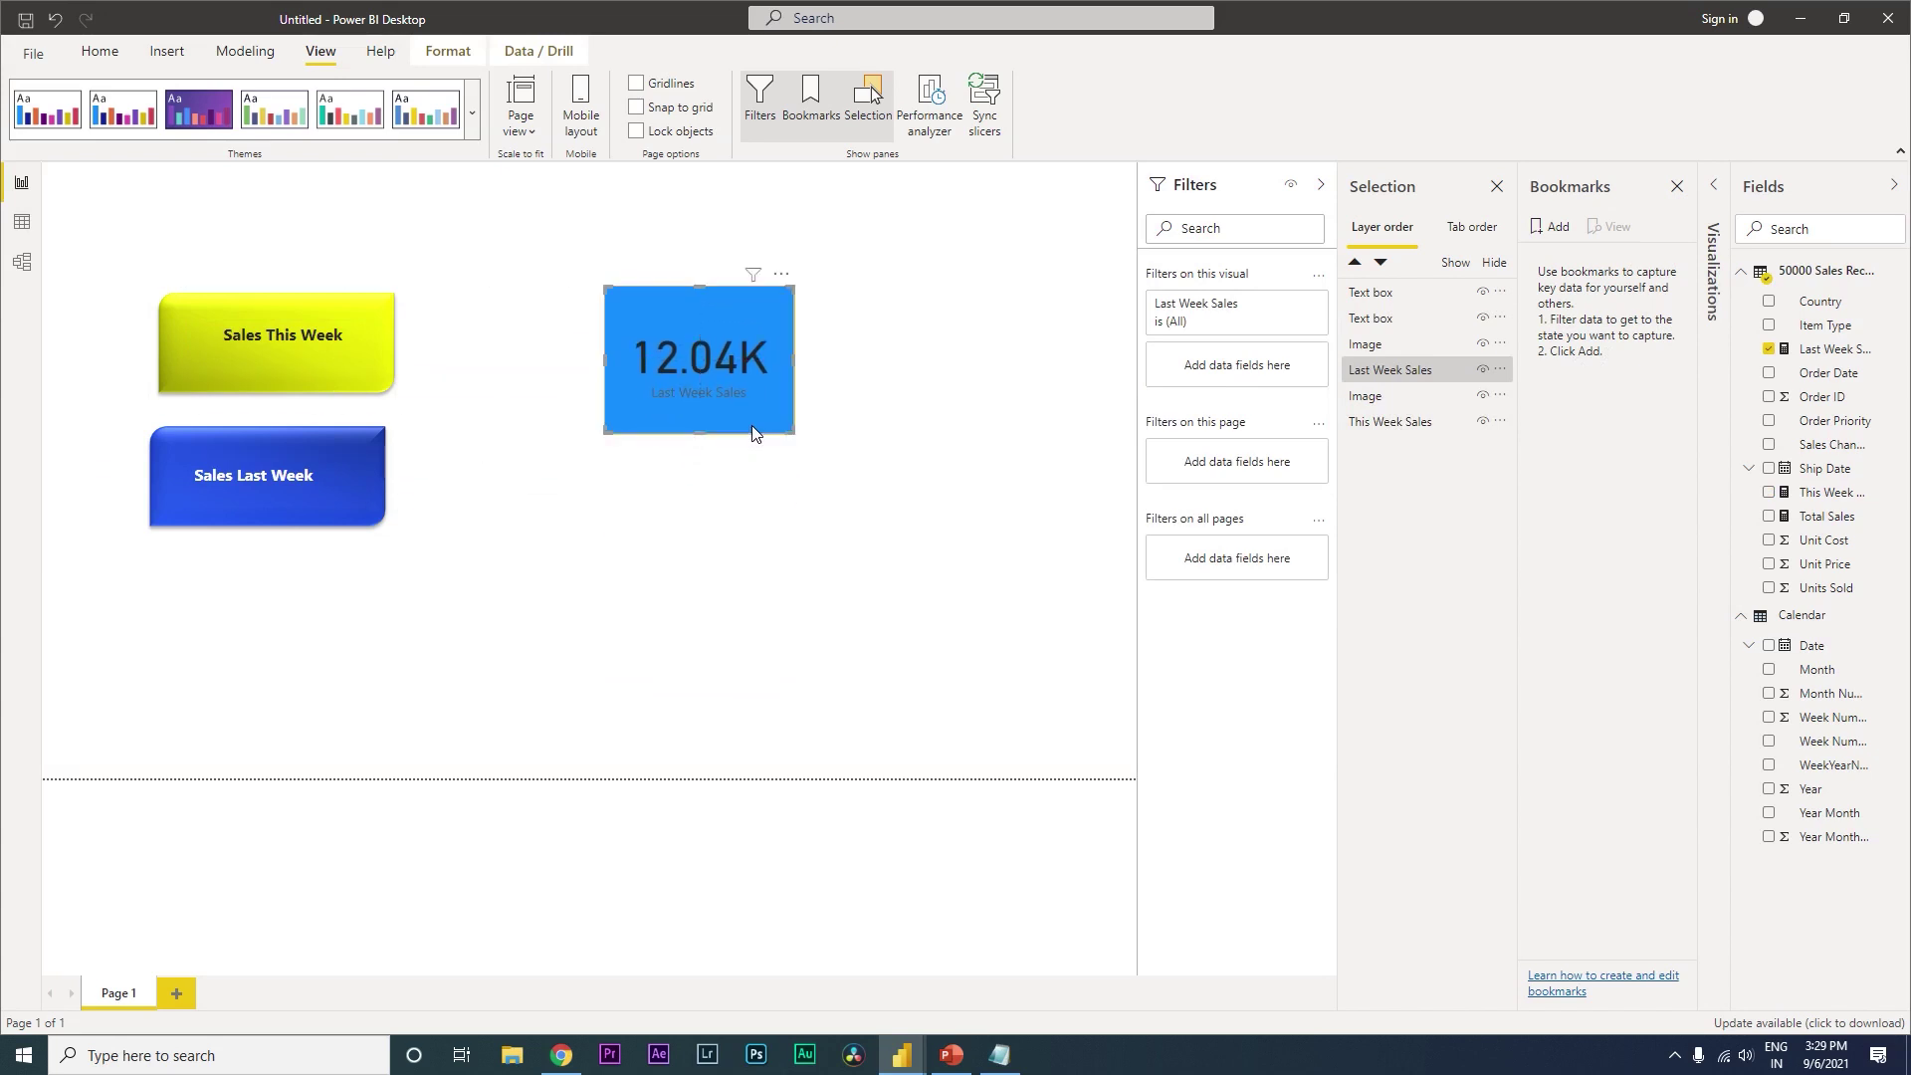
- Add a bookmark and name it "This Week Sales"
left_click(1562, 228)
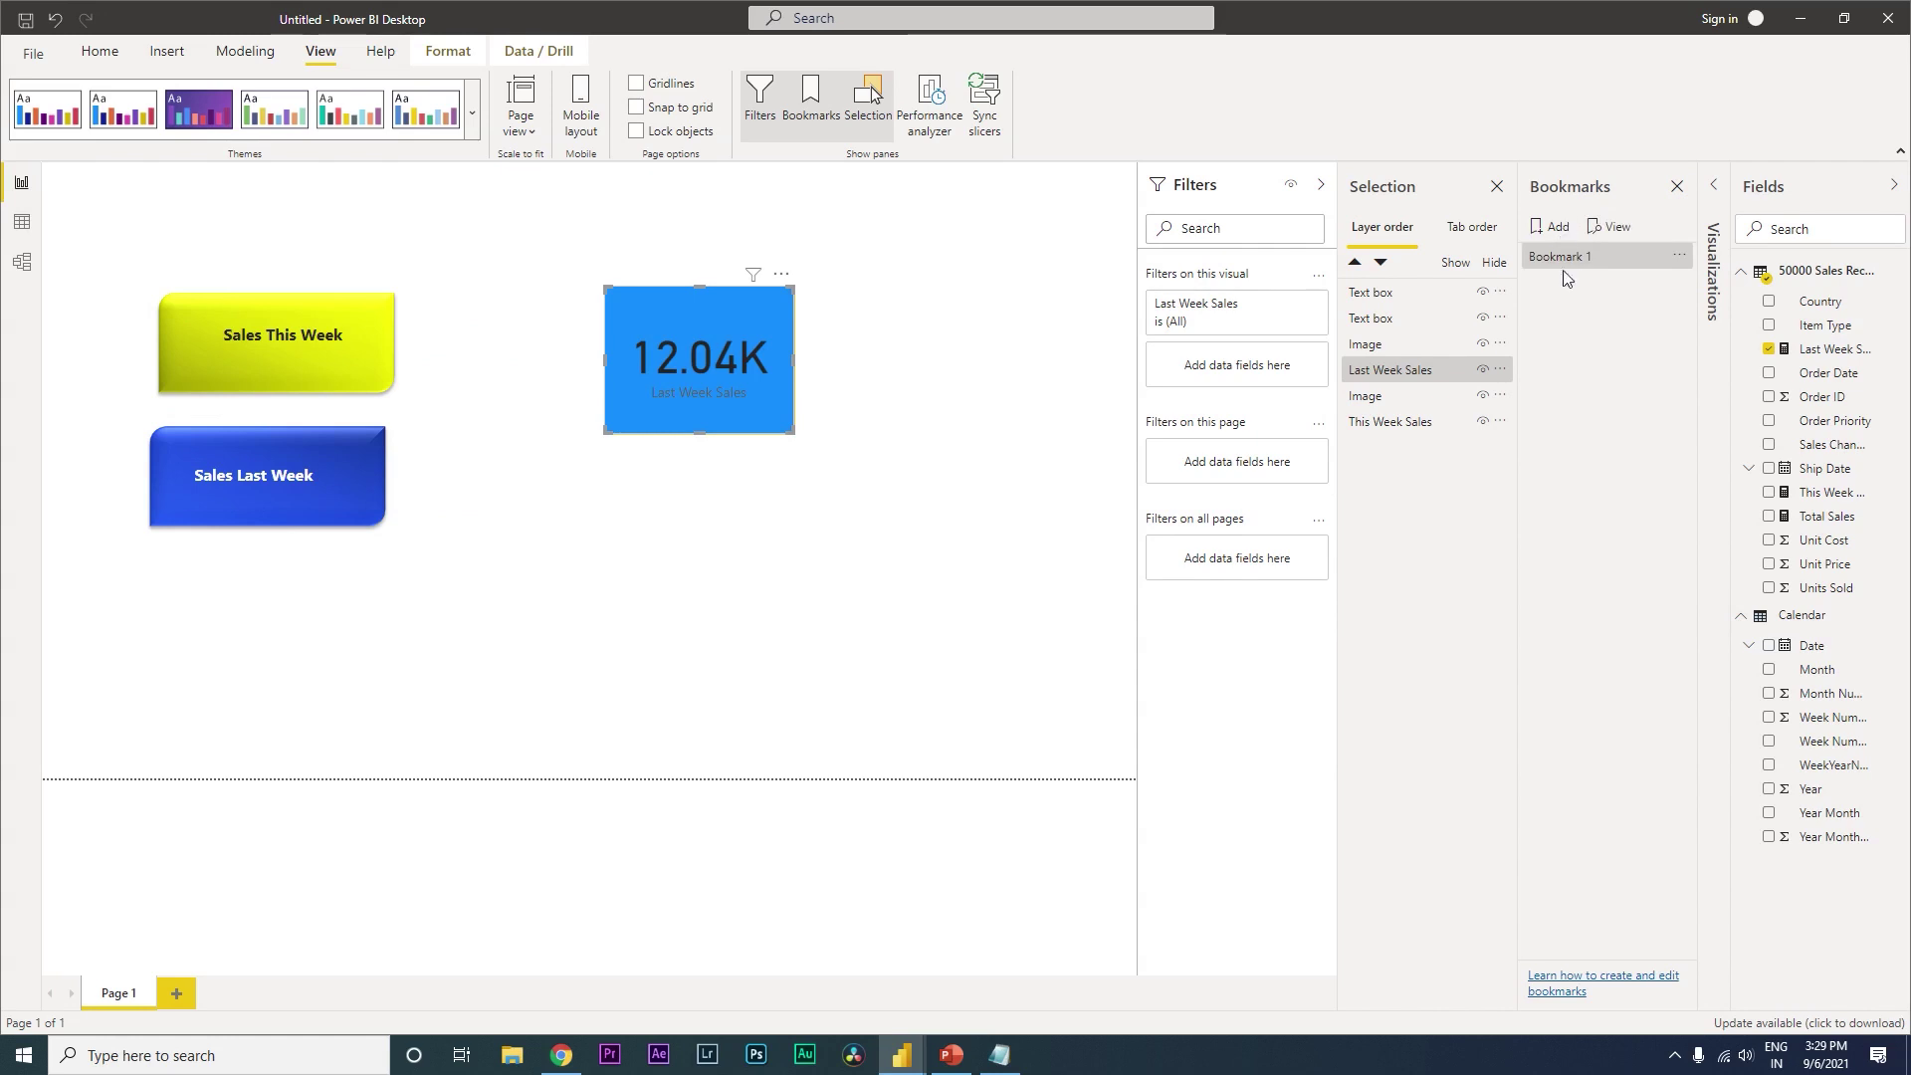
double_click(1558, 267)
type("This Week Sales")
key("Return")
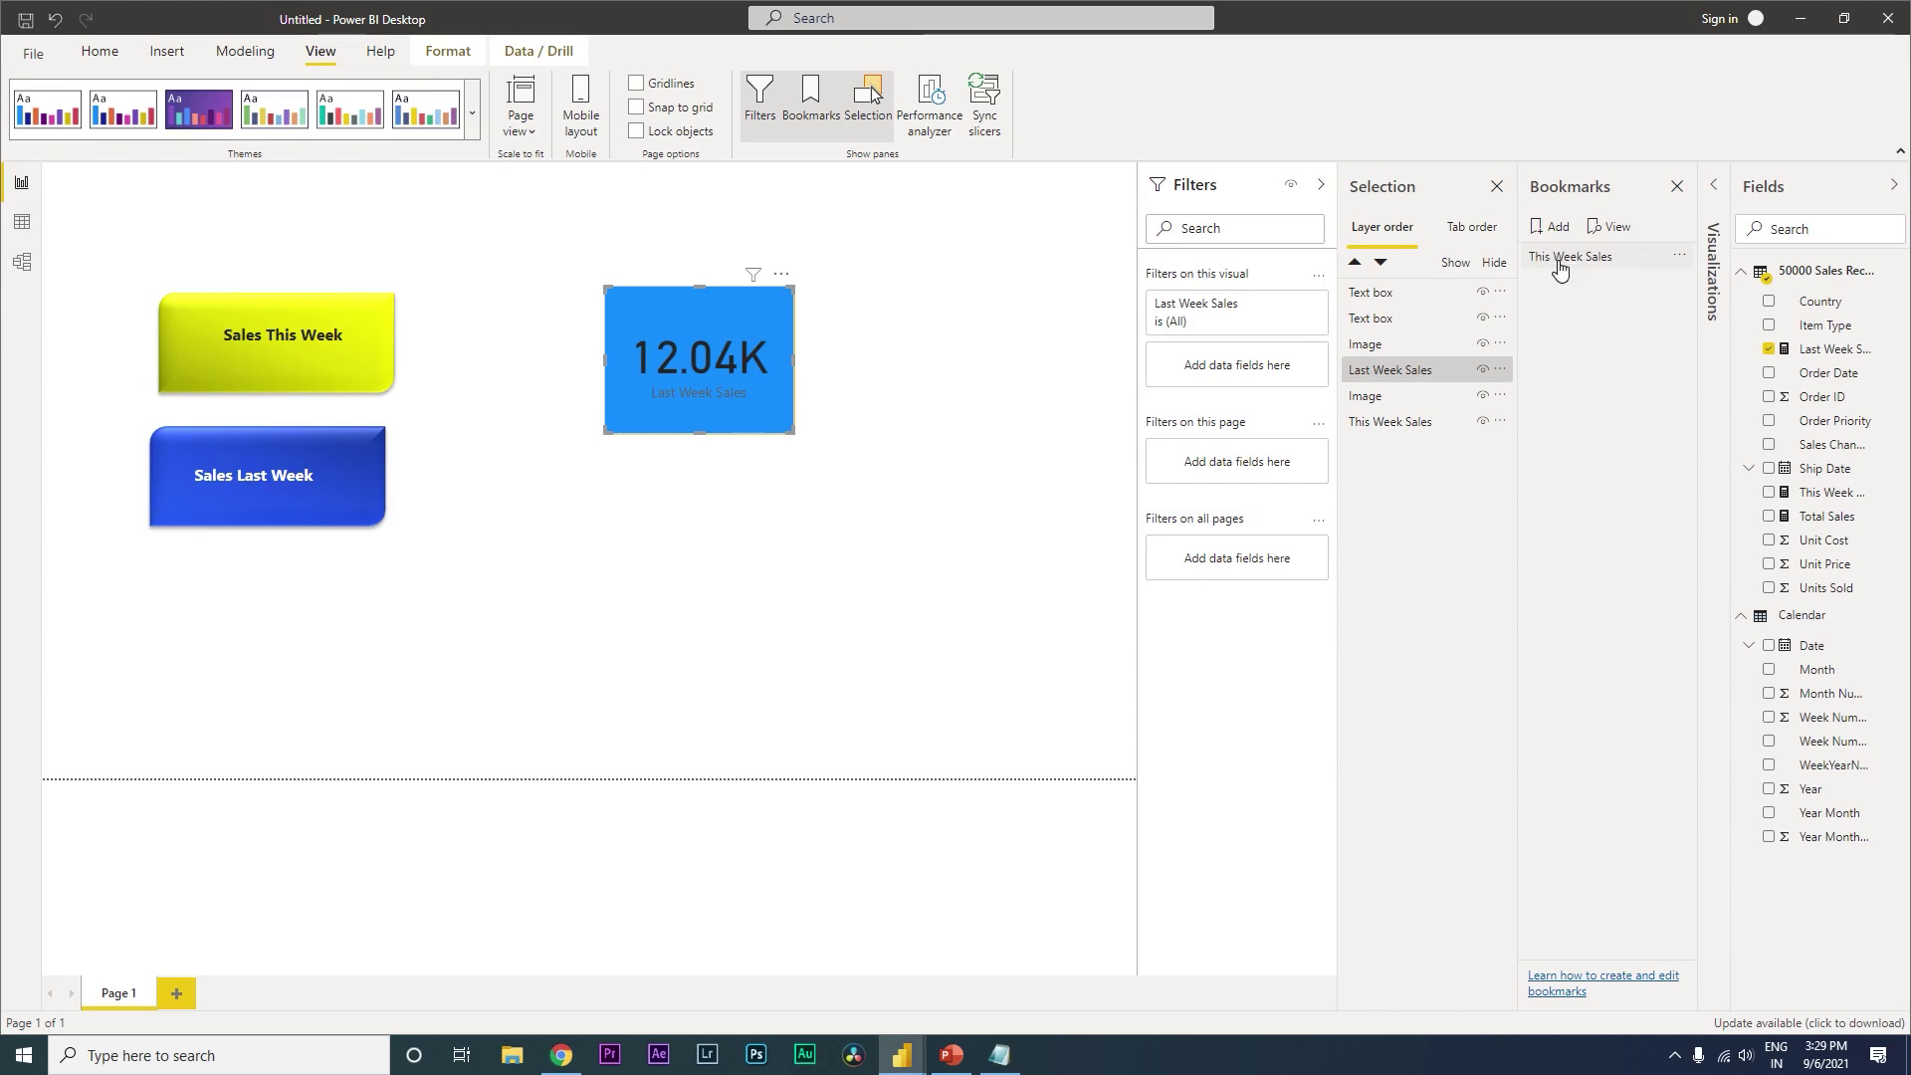
- Add a second bookmark and name it "Last Week Sales"
left_click(1552, 228)
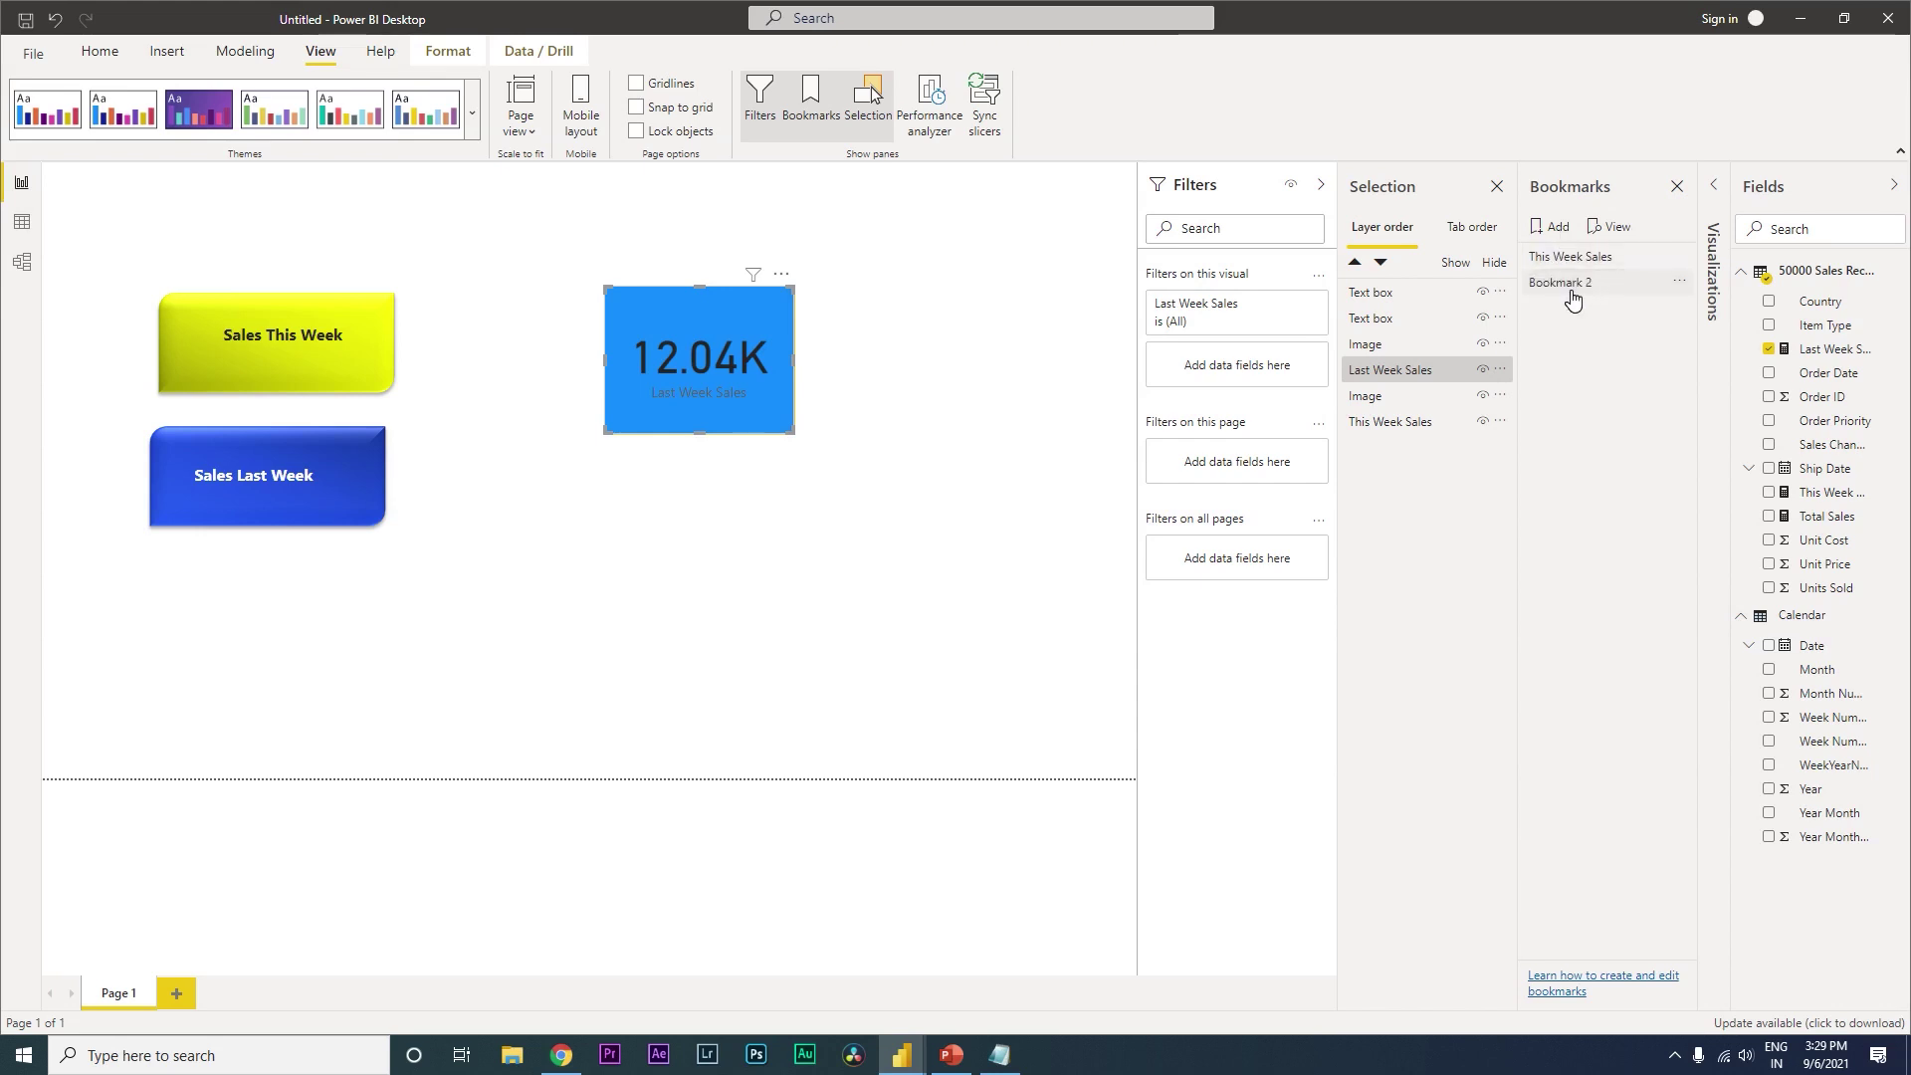
double_click(1573, 283)
type("Last")
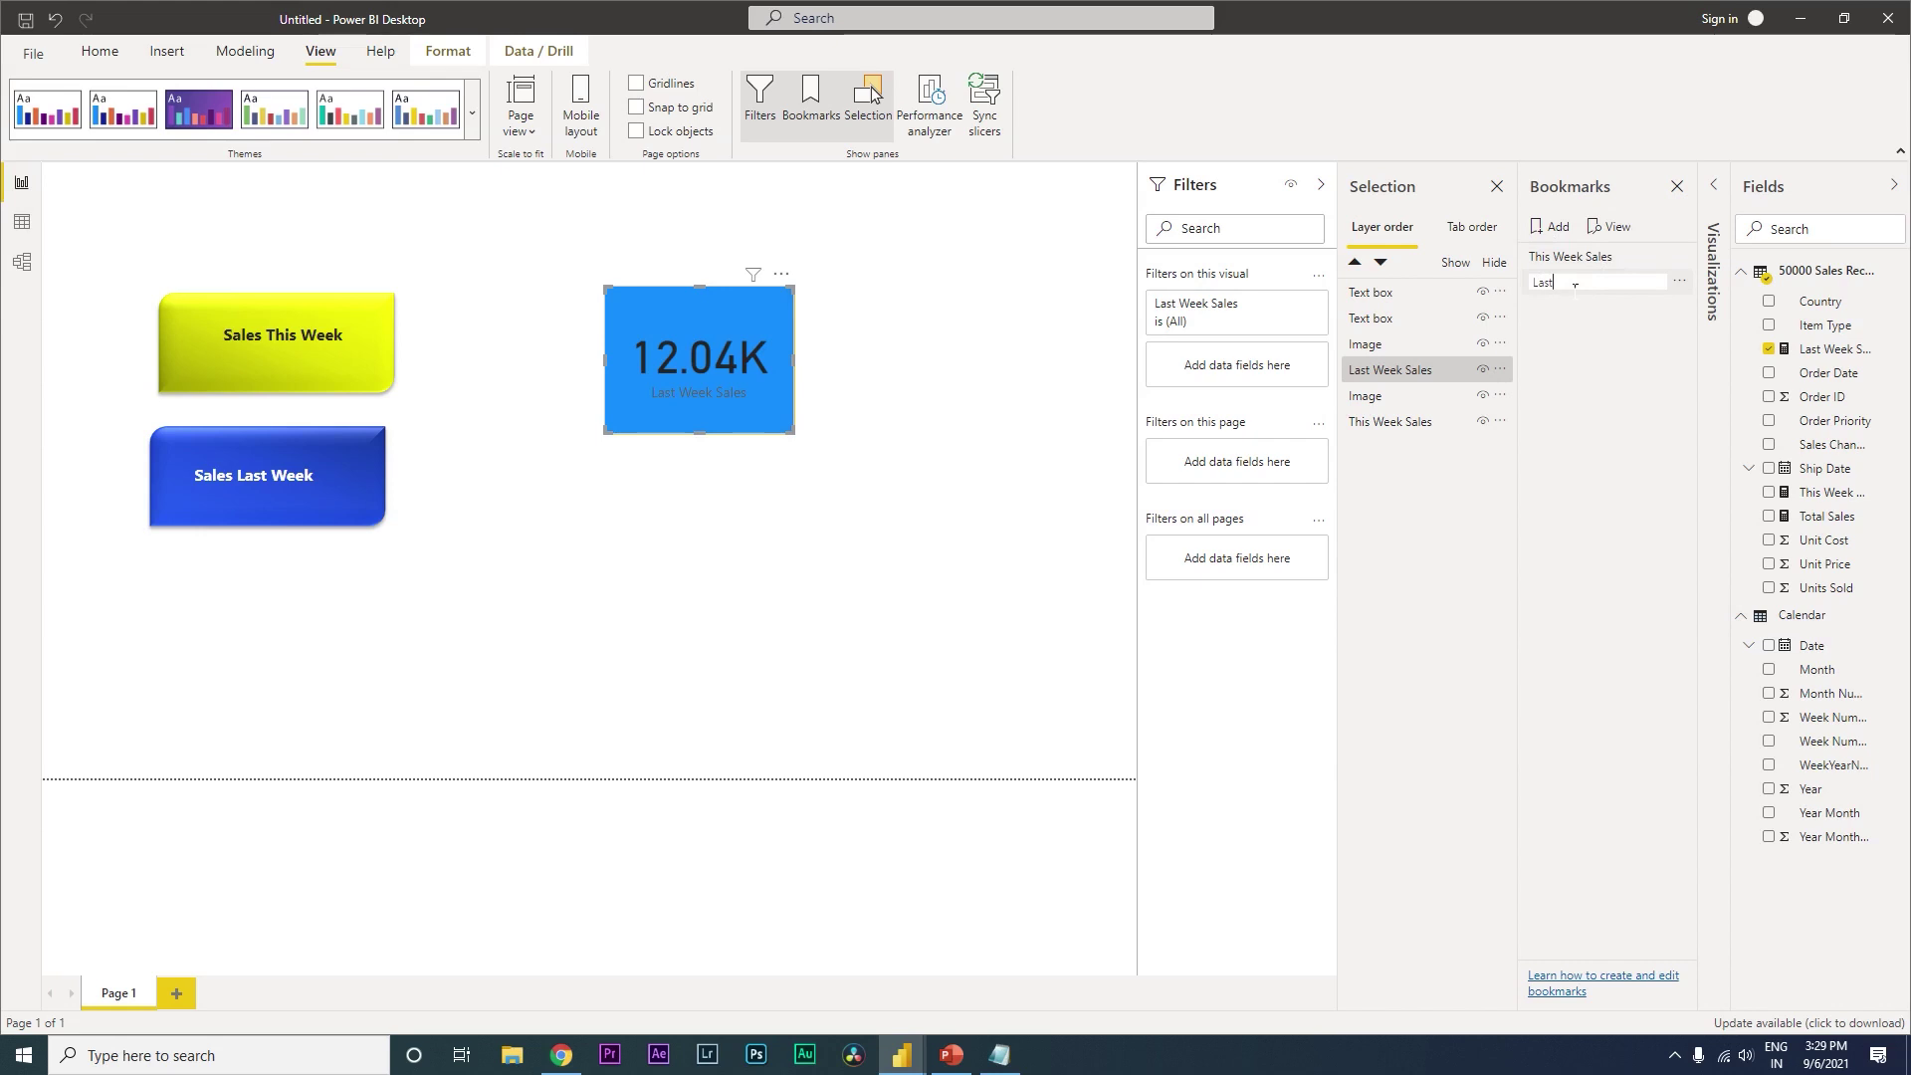
type(" Week Sales")
key("Return")
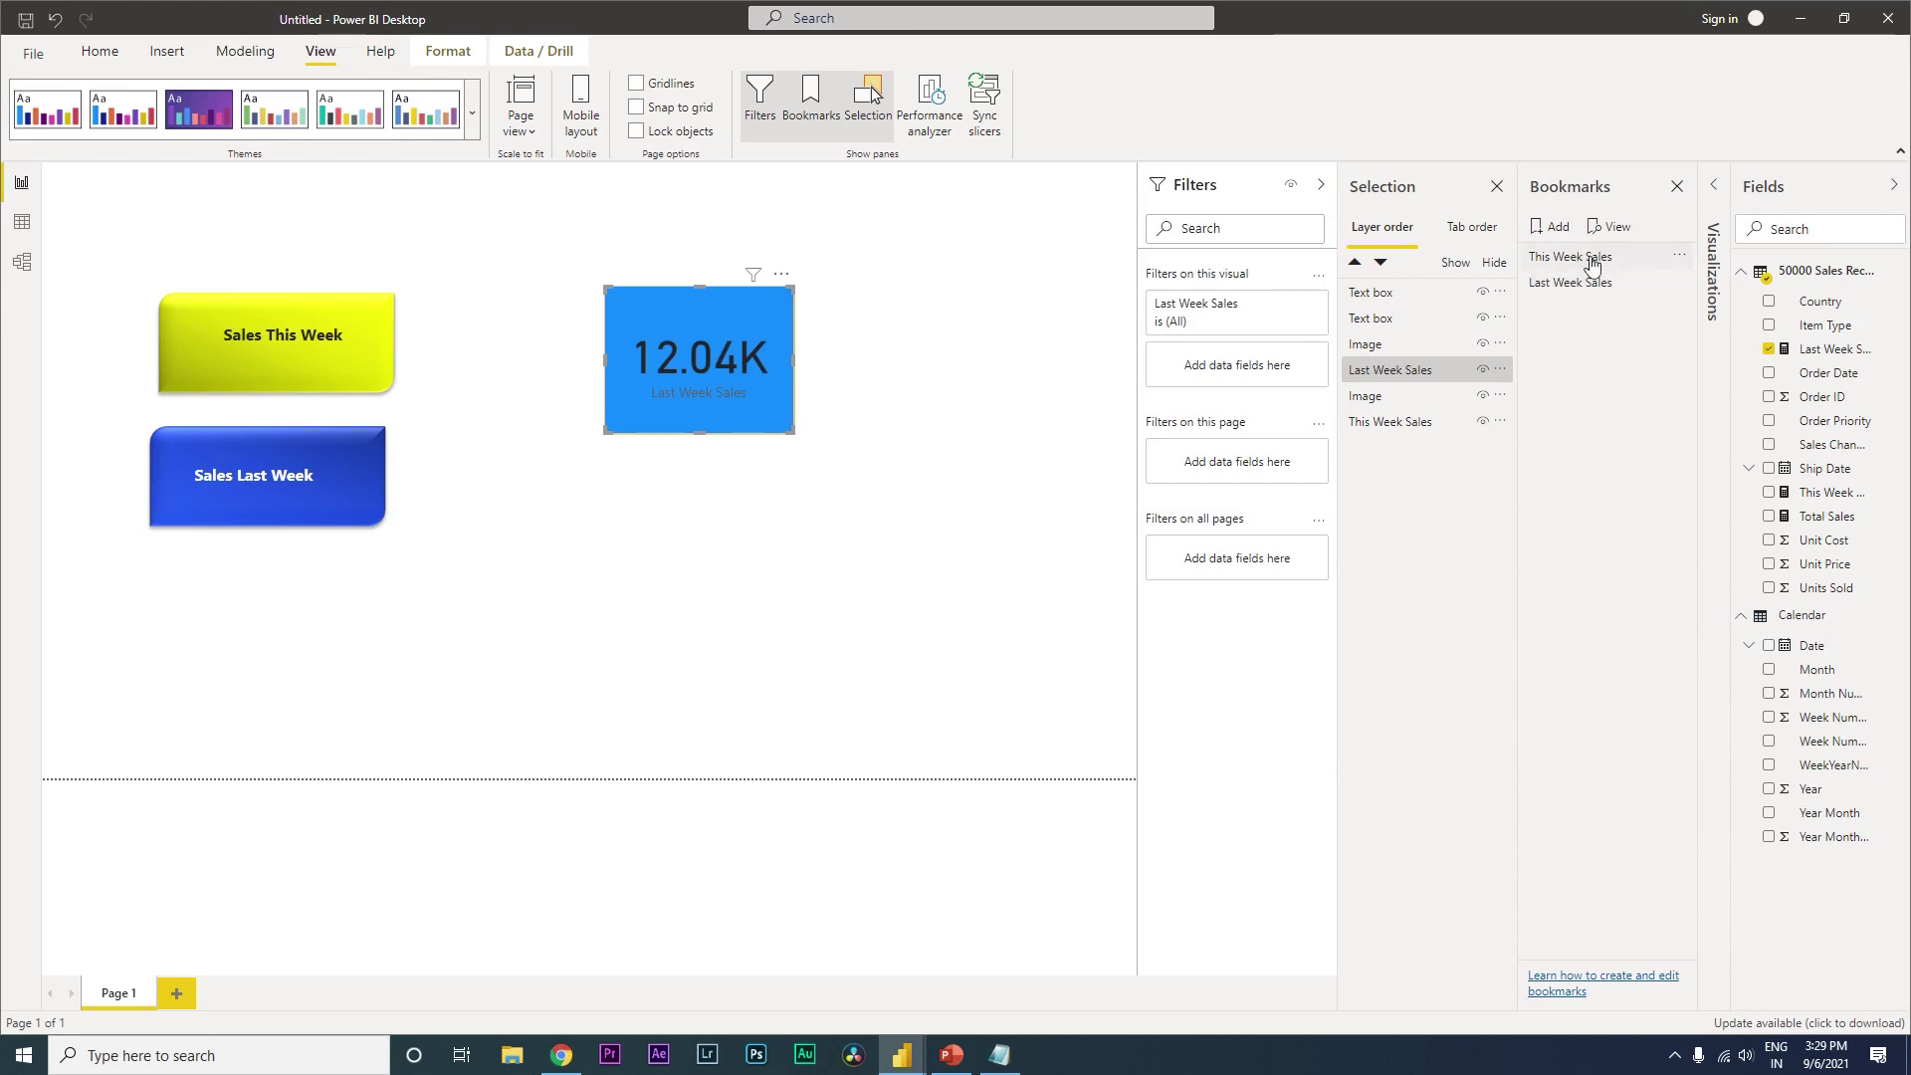
- Hide the Last Week Sales card and update the This Week Sales bookmark with that visibility
left_click(1558, 268)
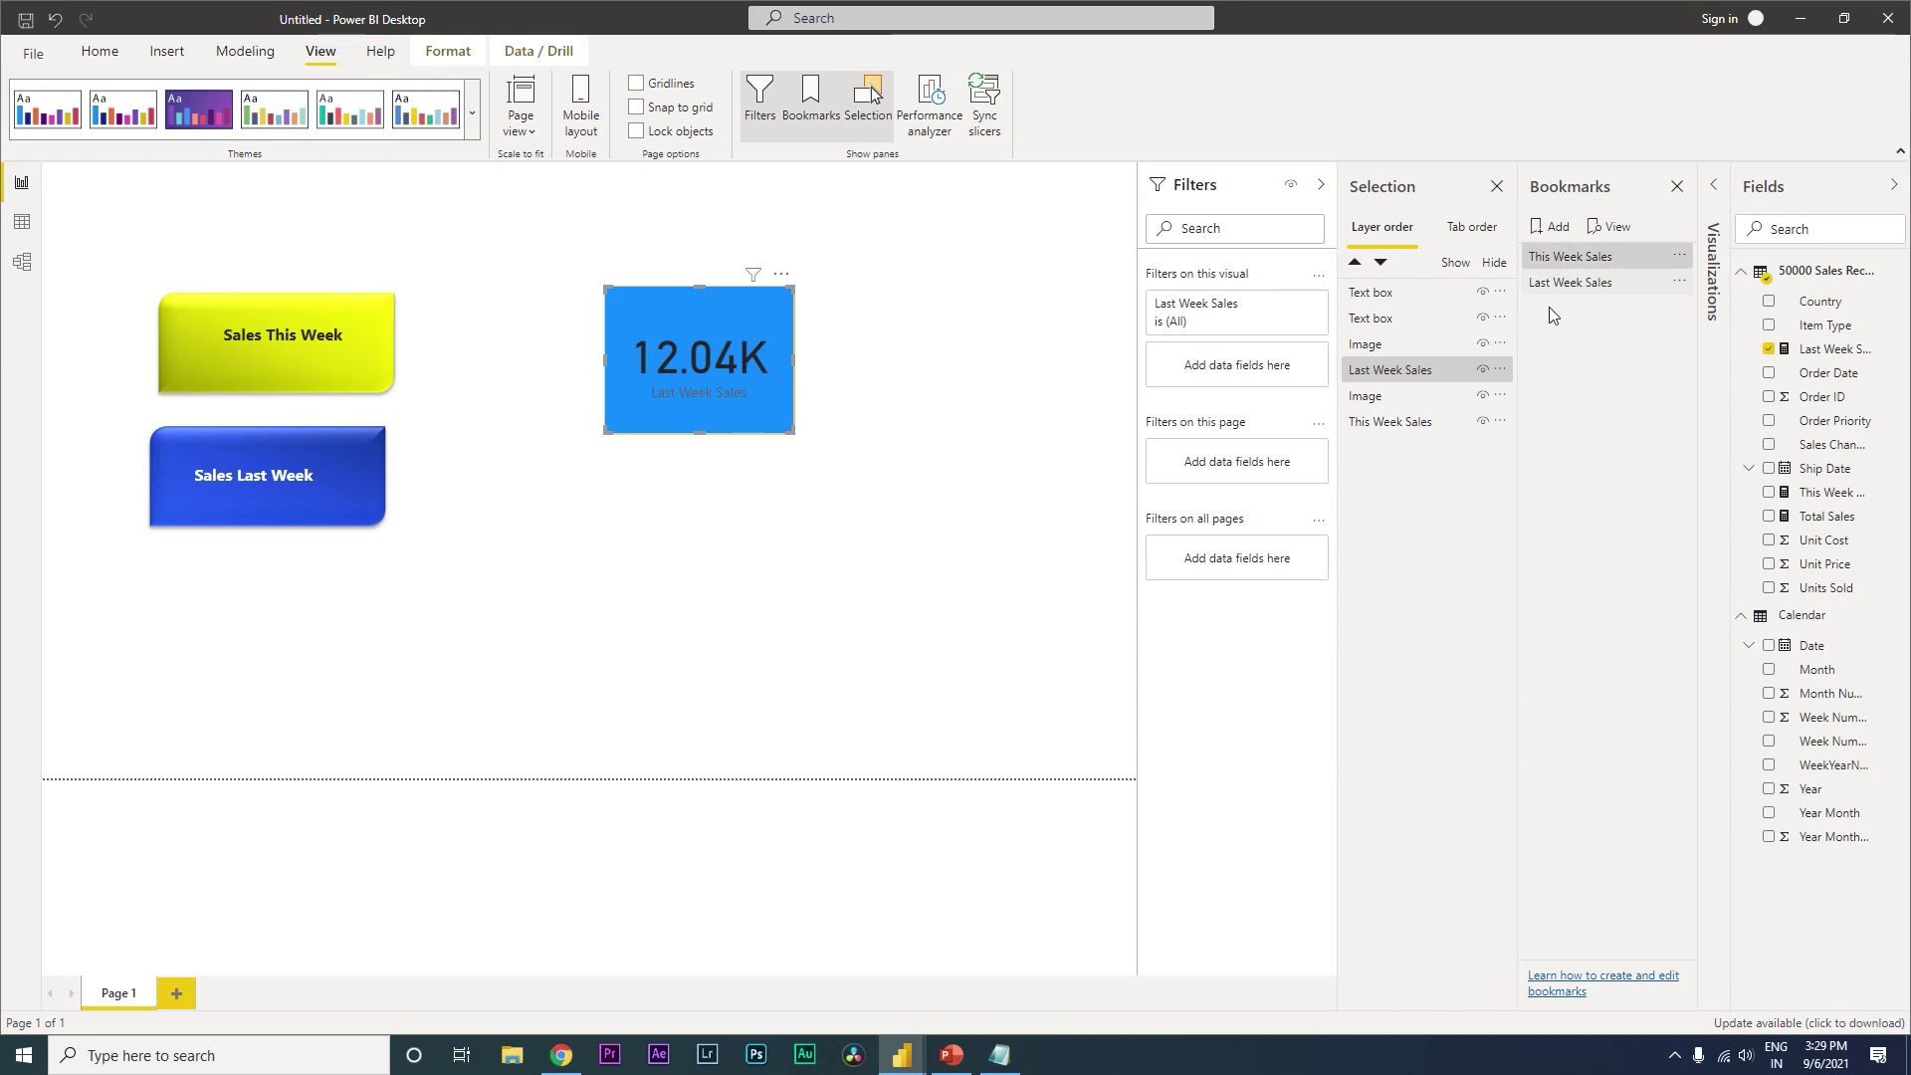
left_click(1483, 372)
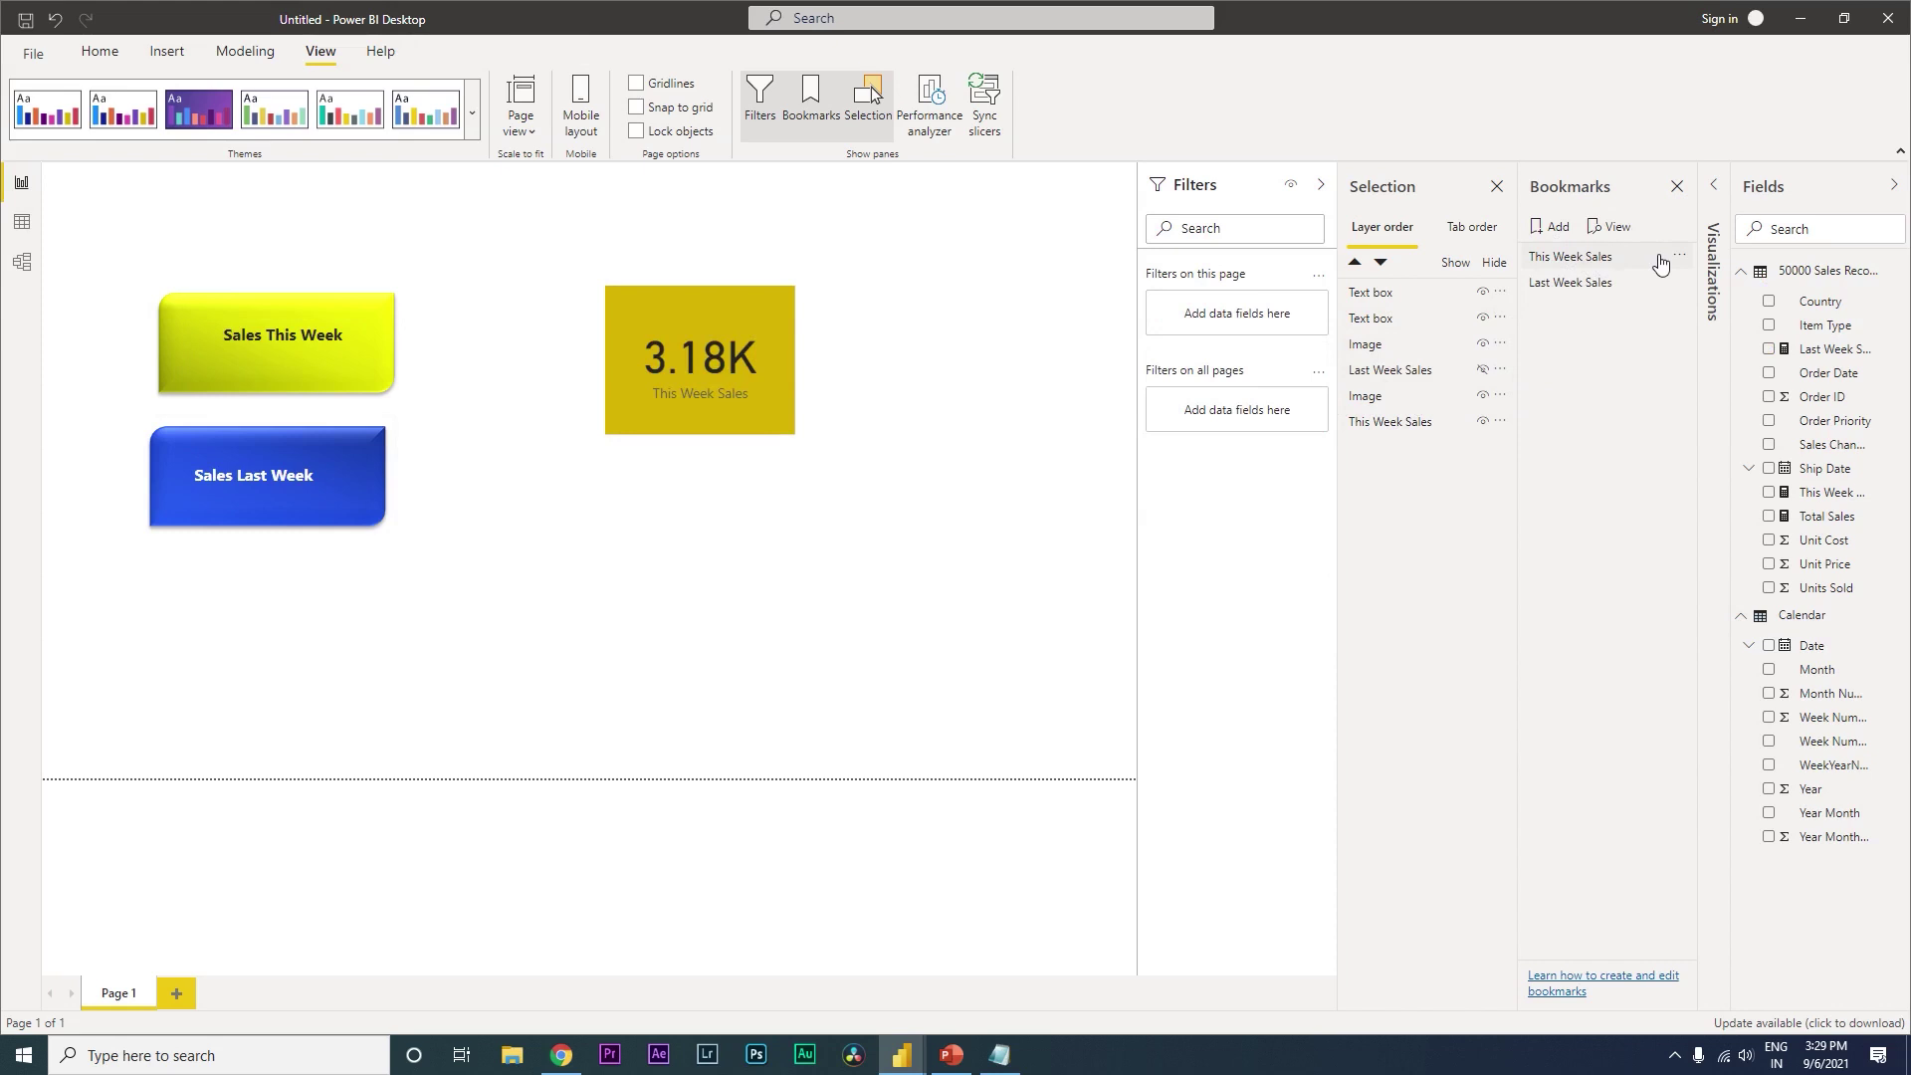
left_click(1684, 259)
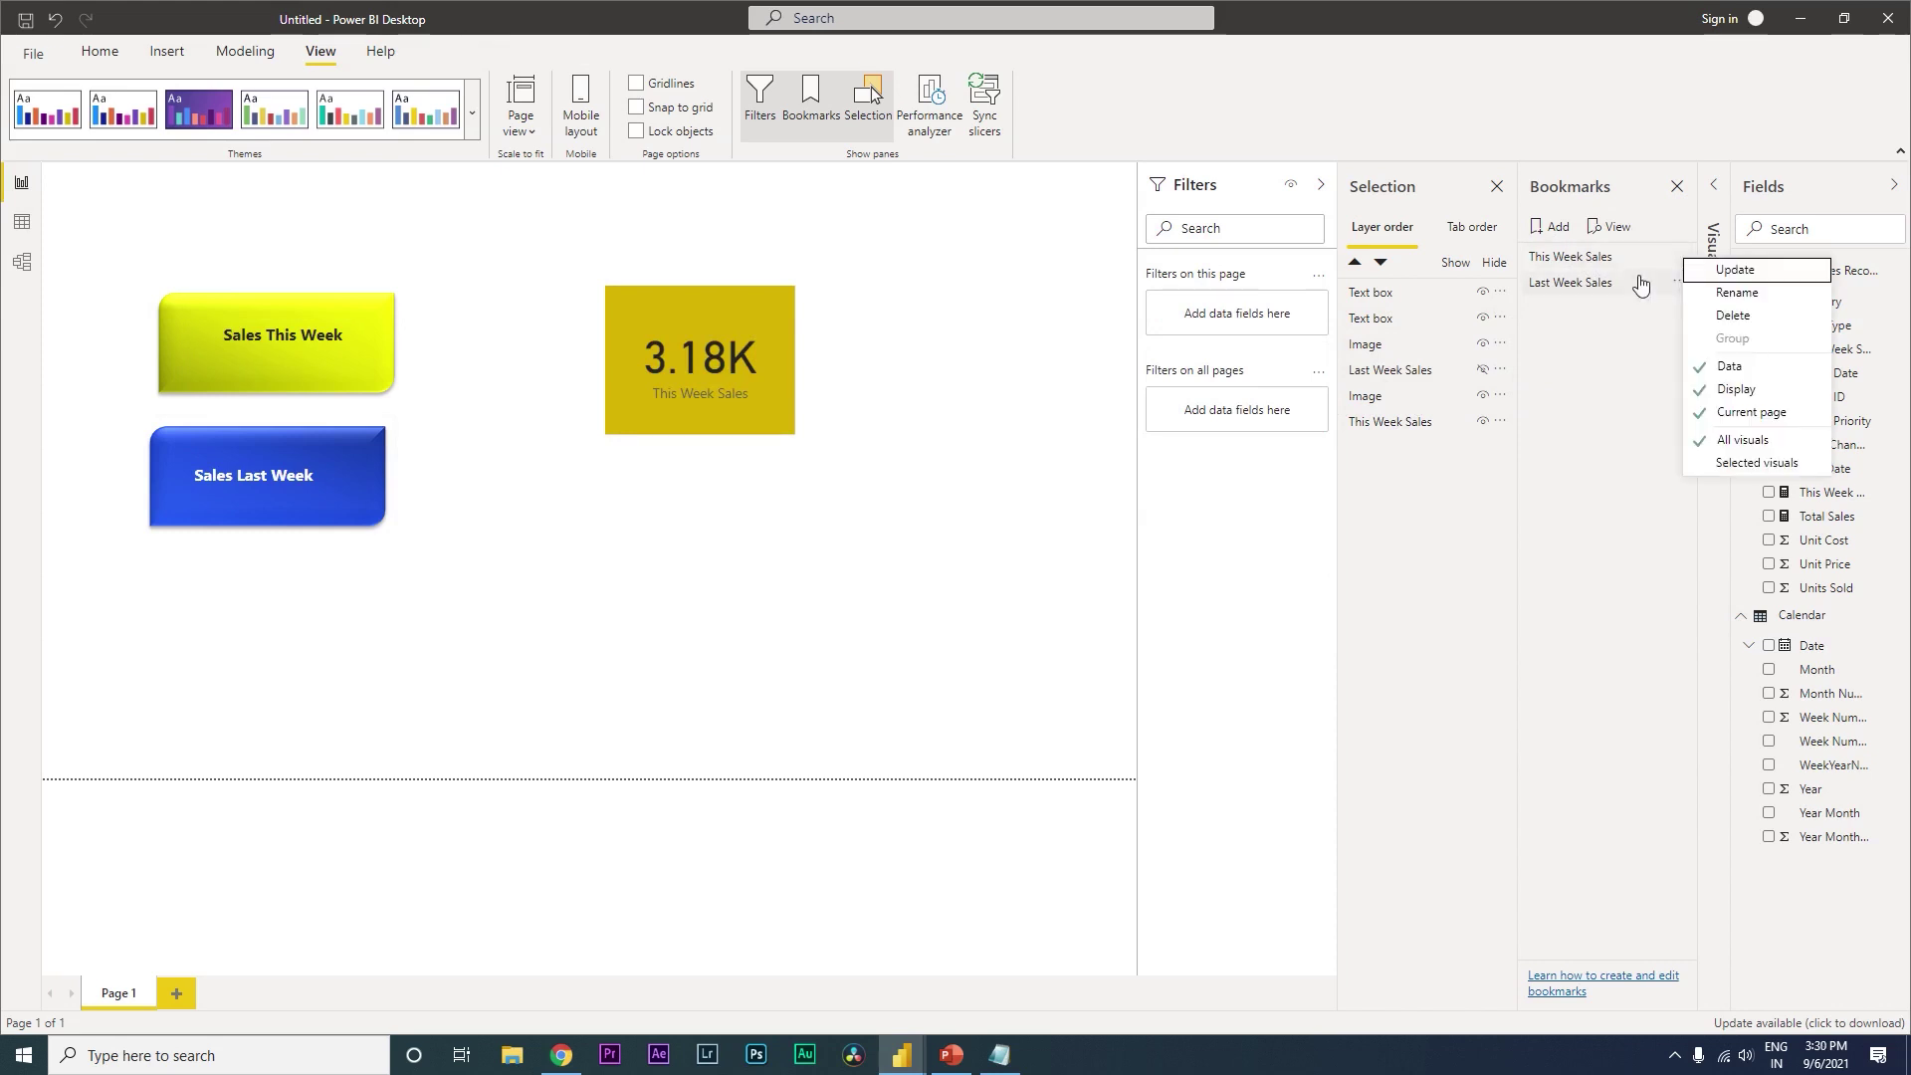
left_click(1730, 278)
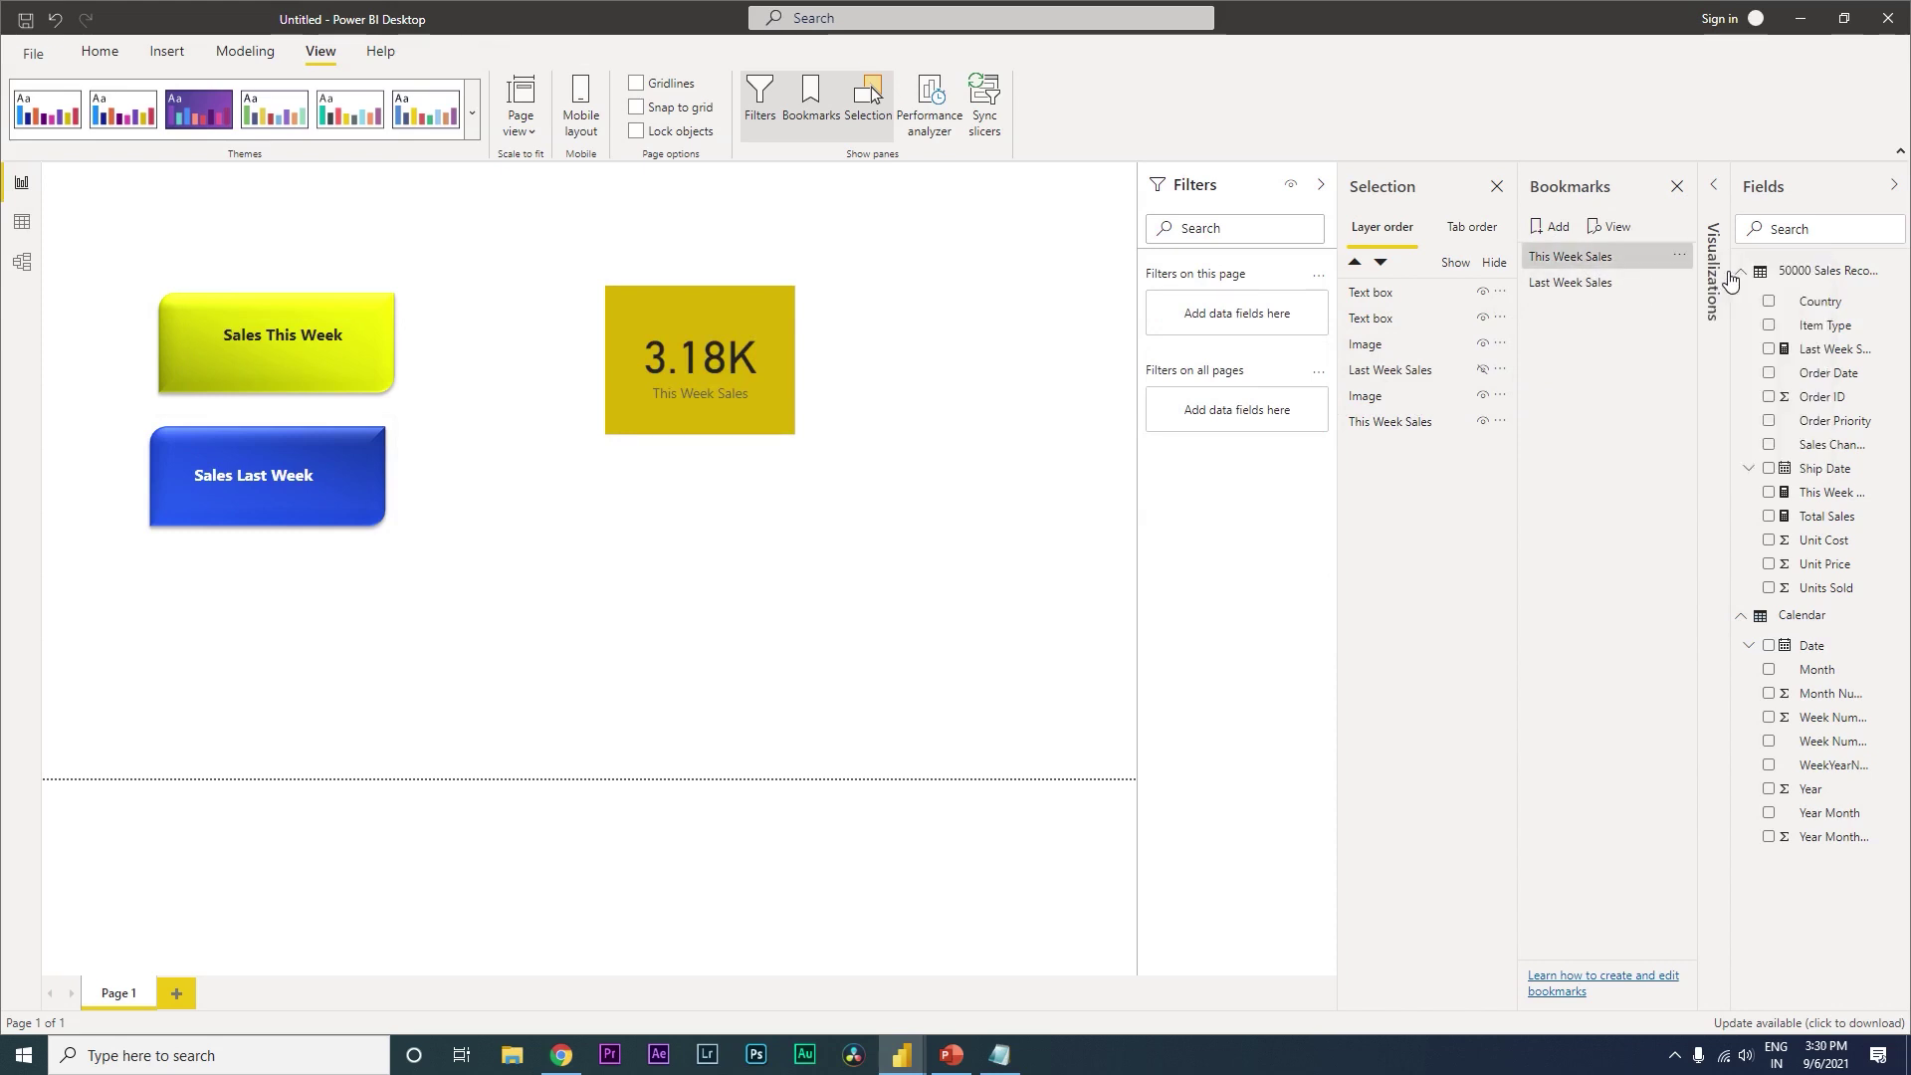
- Apply the Last Week Sales bookmark, hide the This Week Sales card, and update the bookmark with that visibility
left_click(1580, 285)
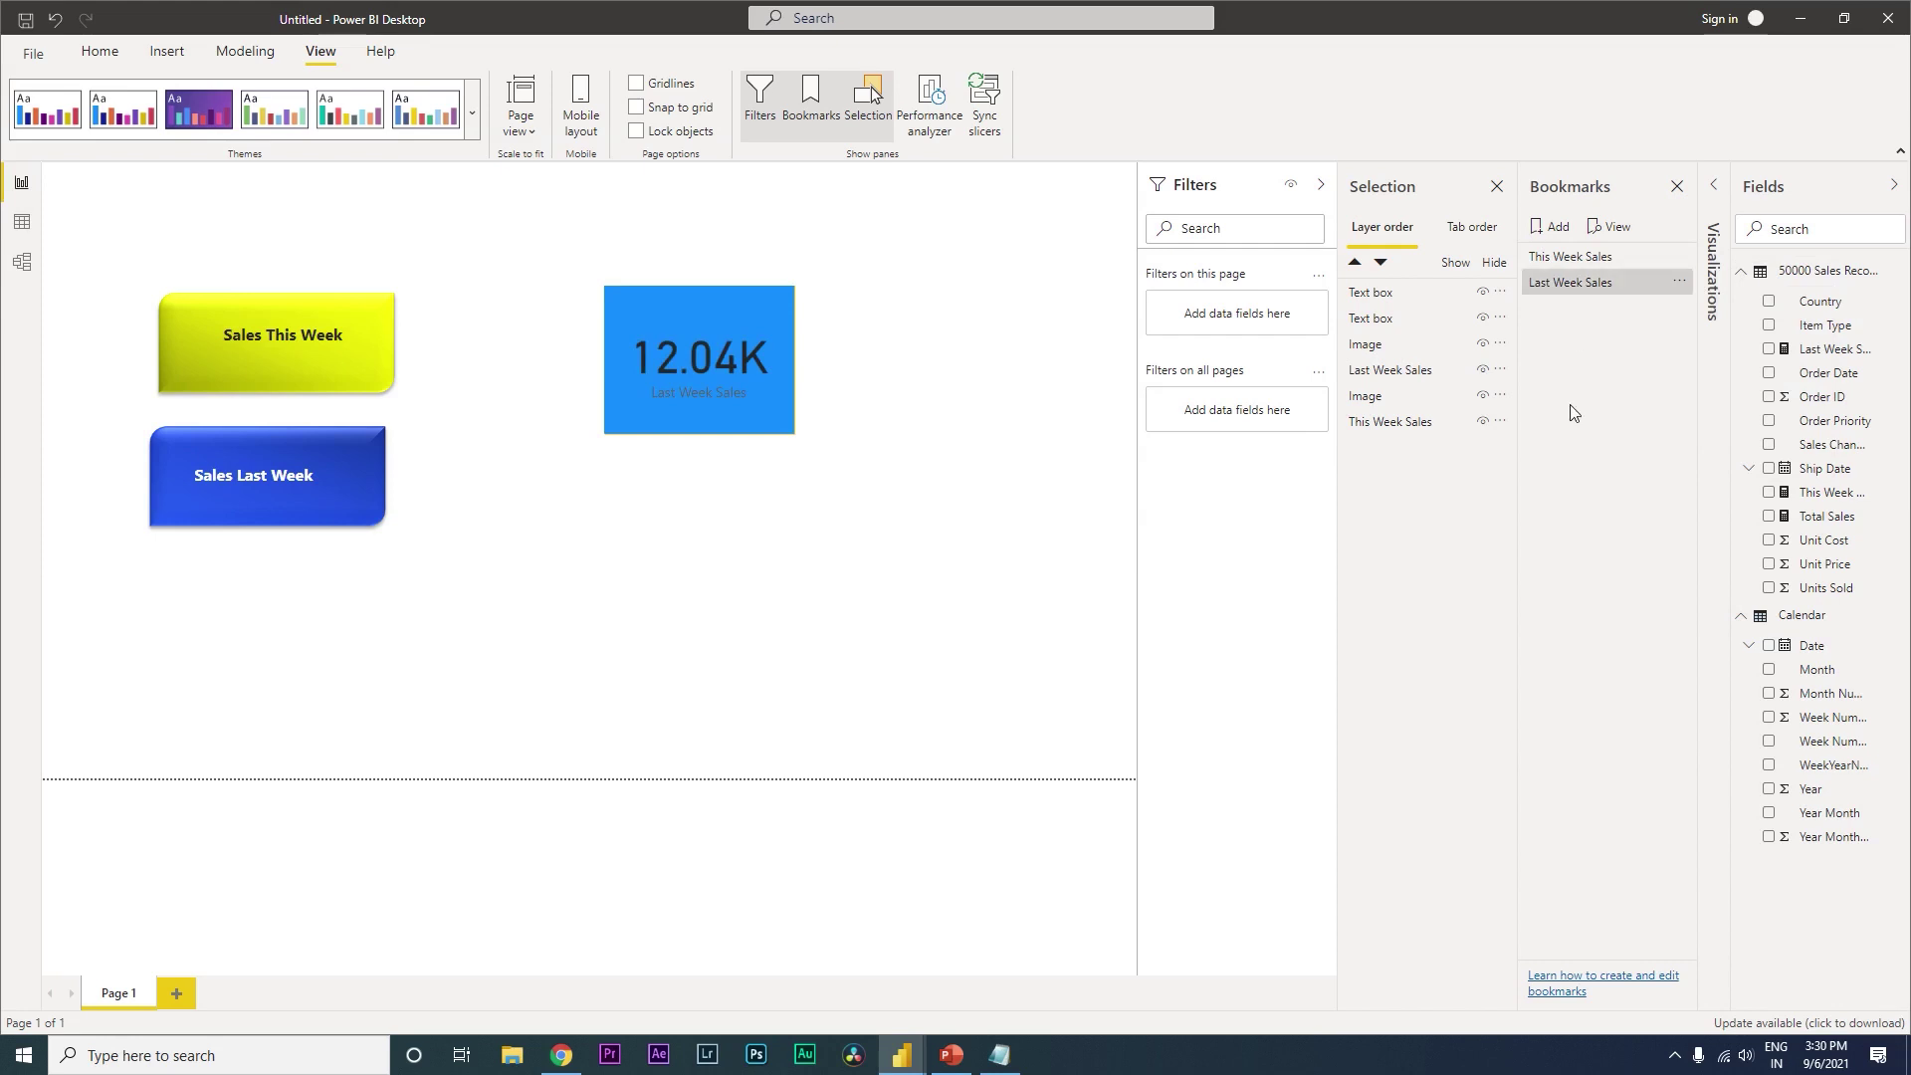
left_click(1490, 424)
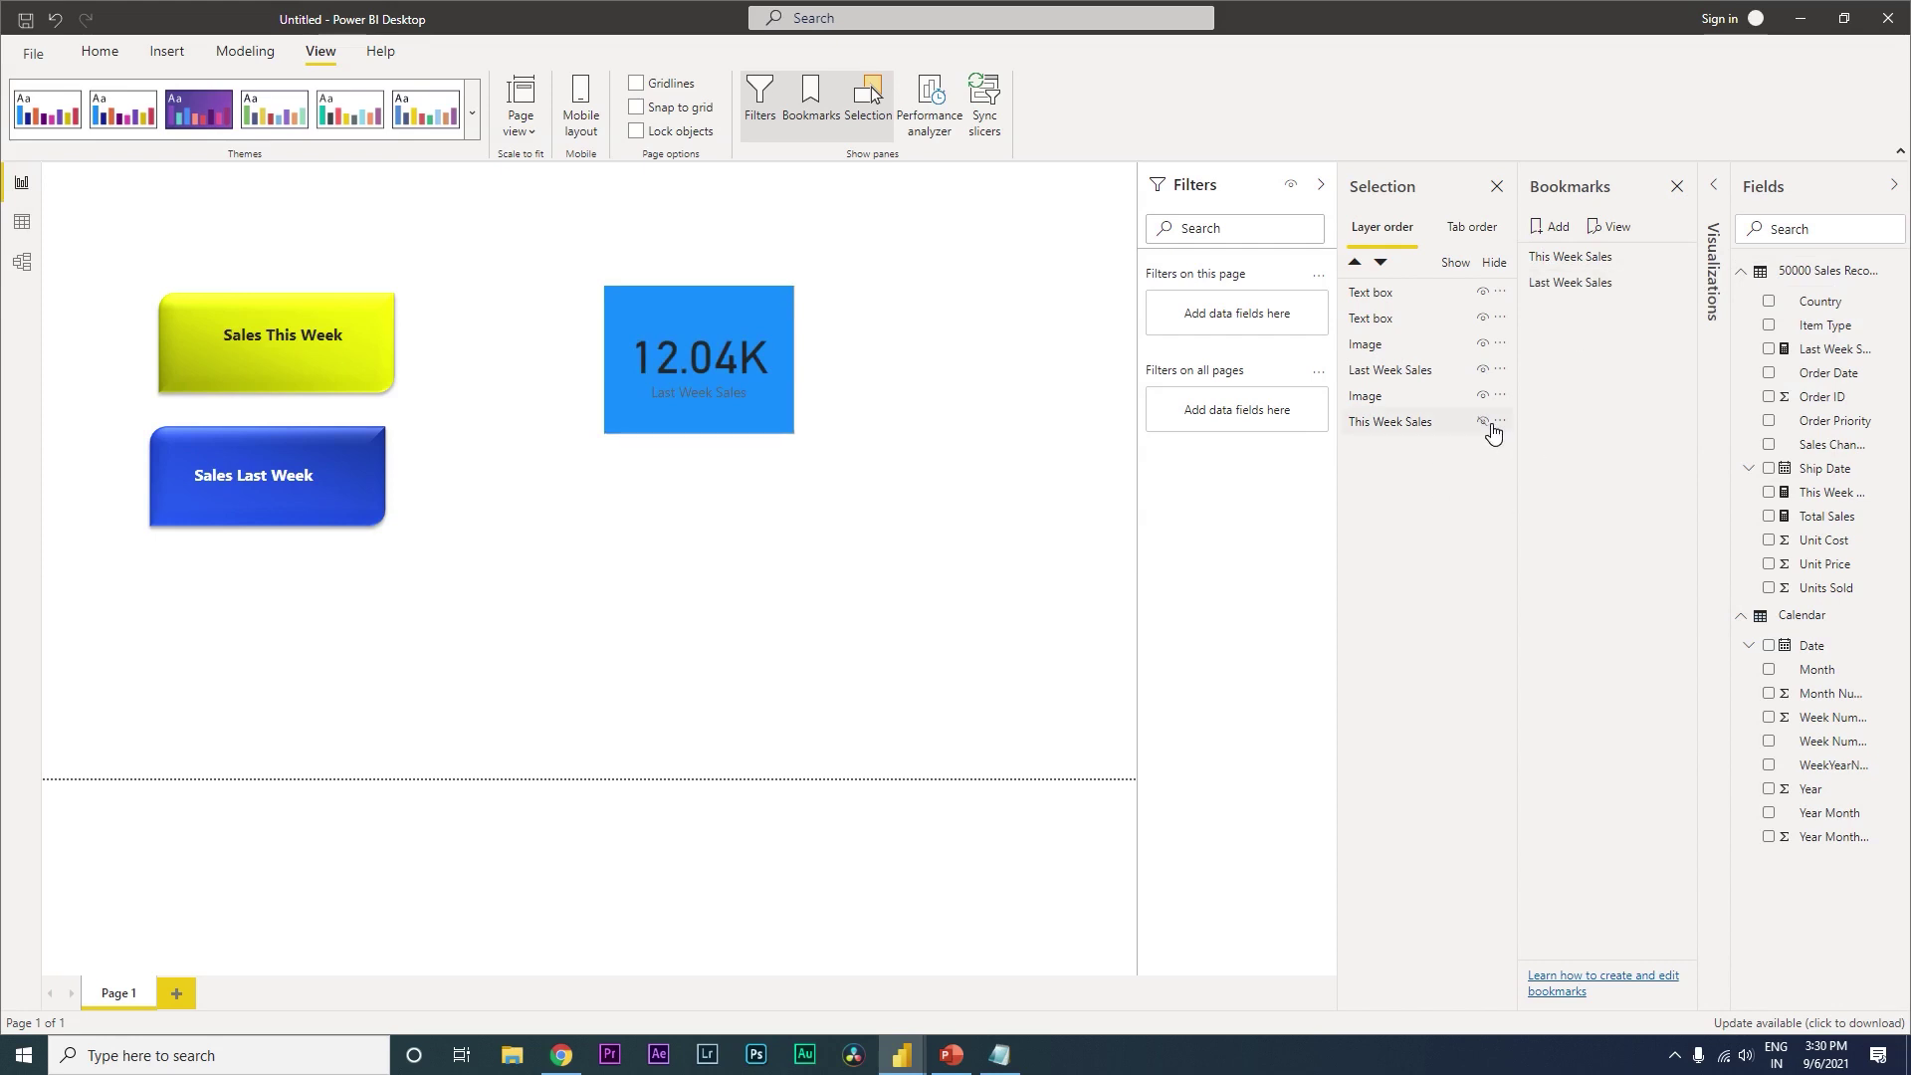
left_click(1682, 287)
left_click(1684, 293)
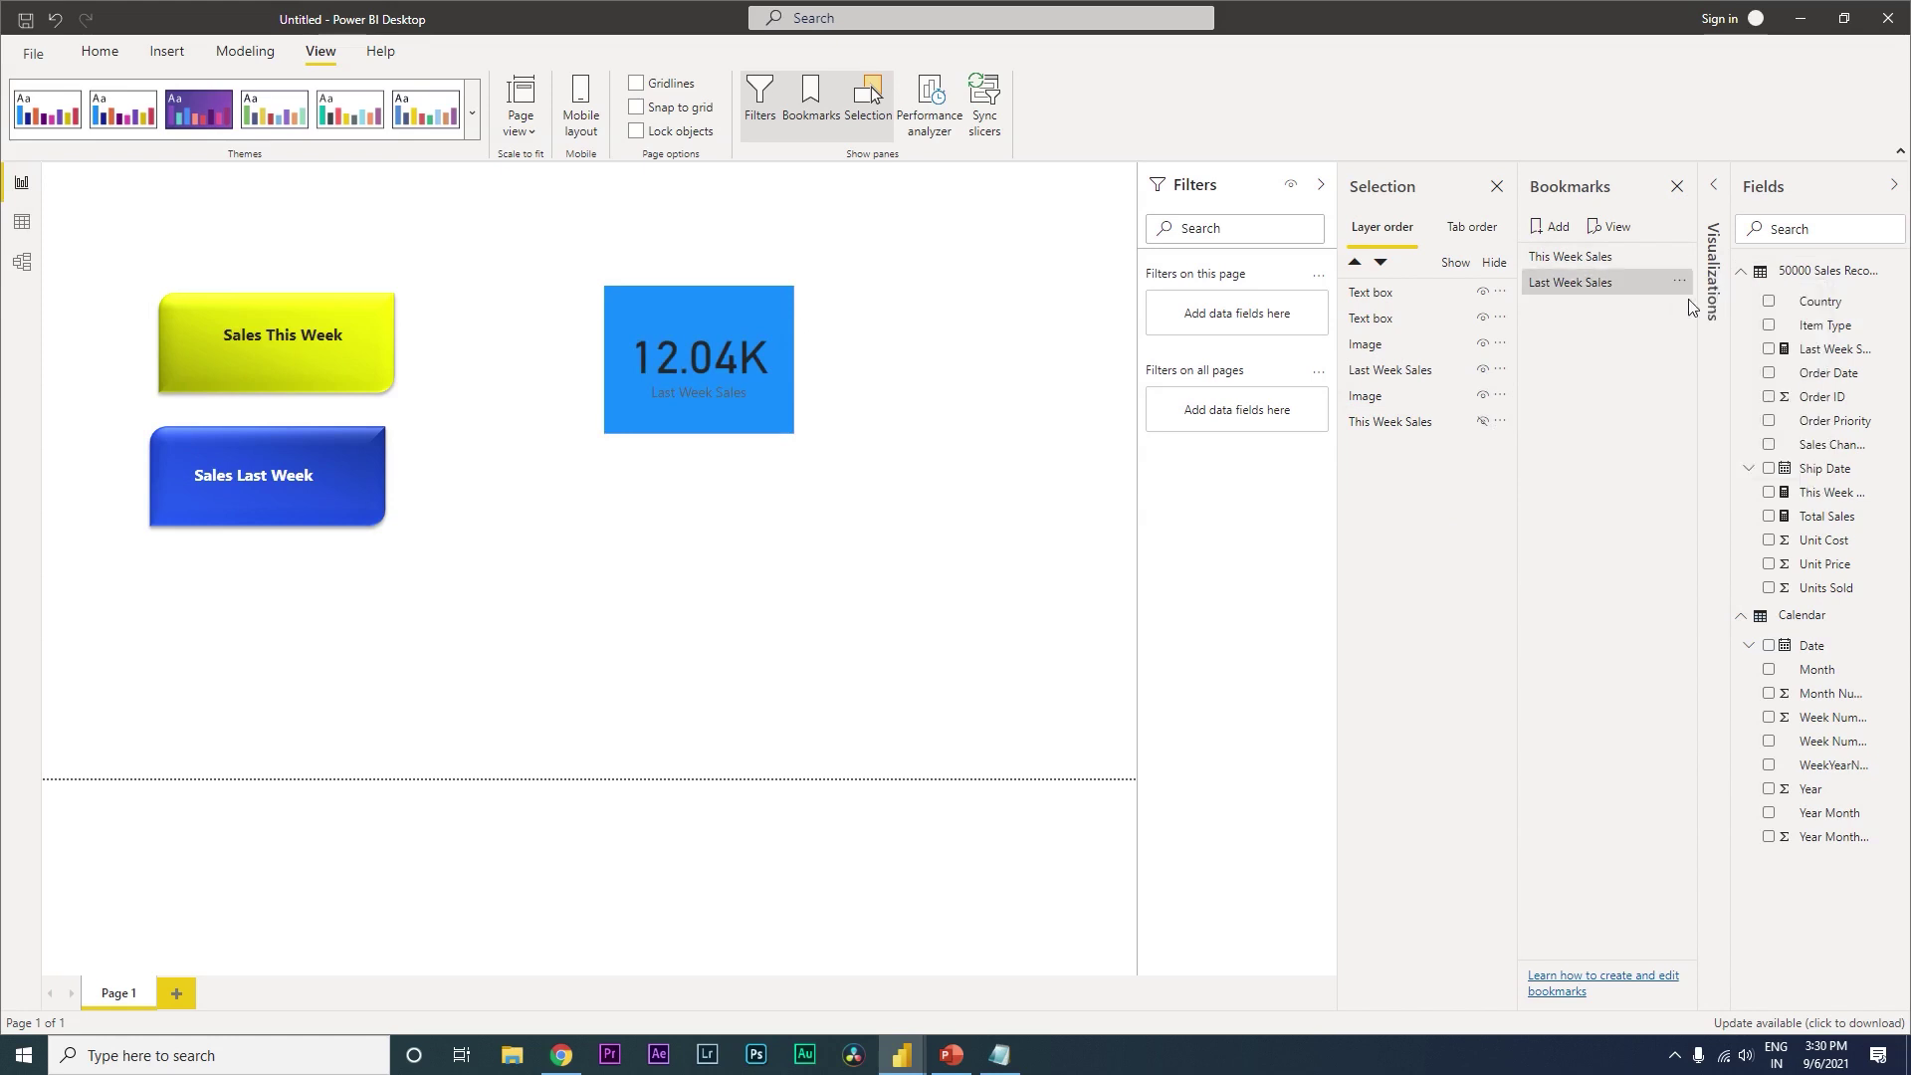
- Close the Bookmarks and Selection panes and show the formatting options of the yellow image
left_click(367, 384)
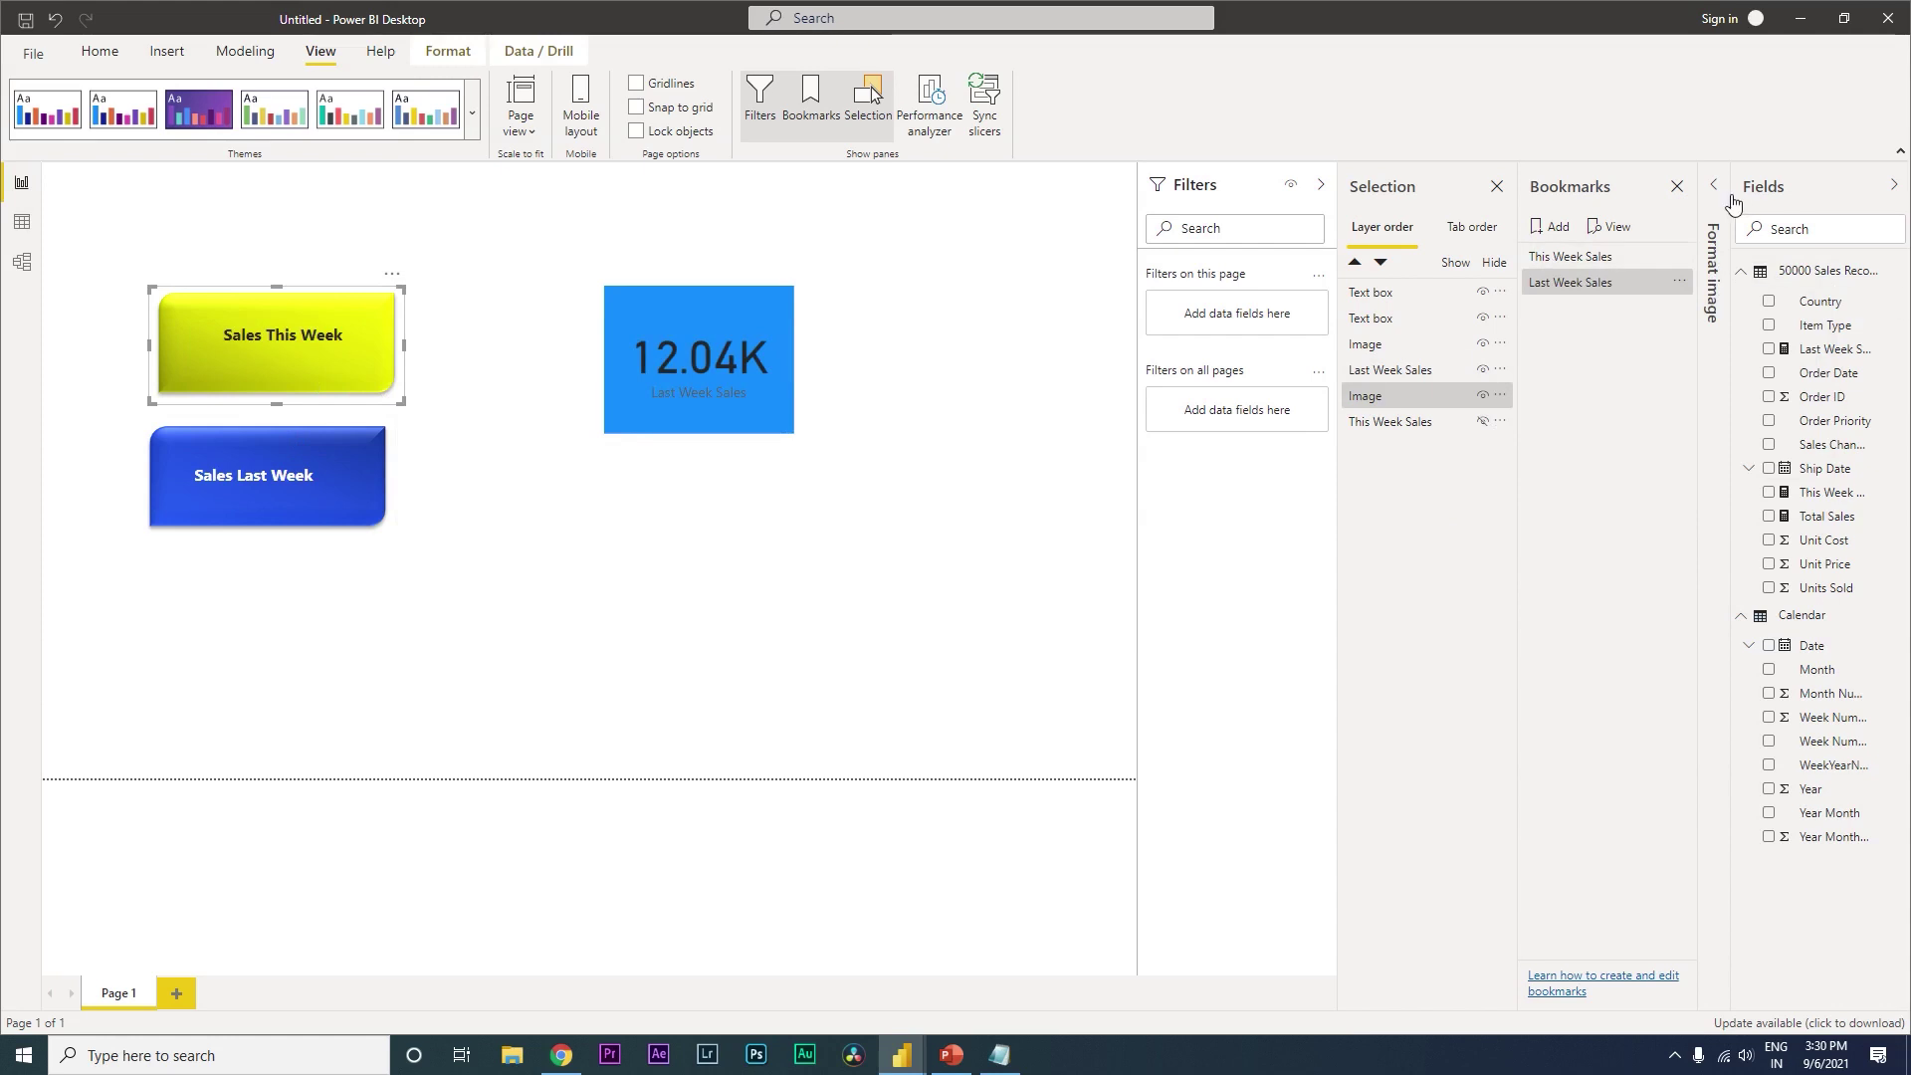
left_click(1677, 187)
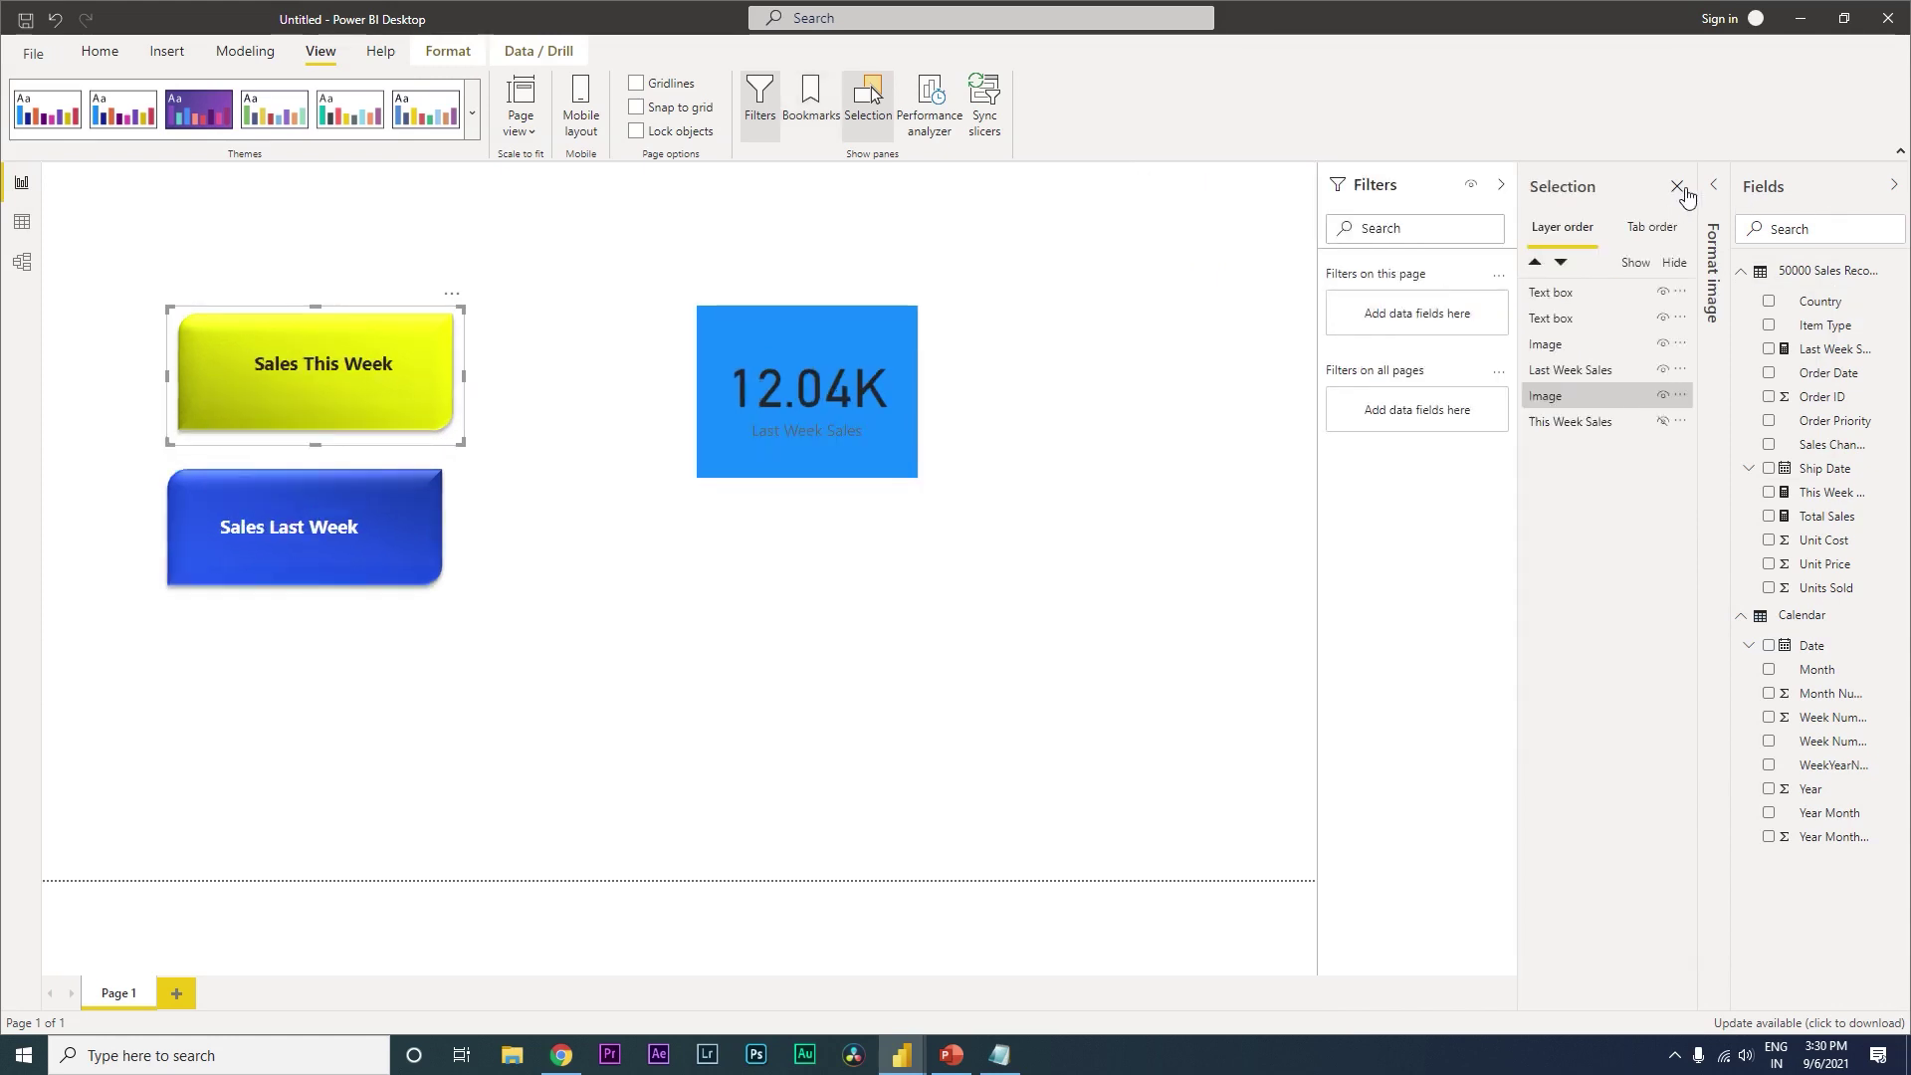
left_click(1678, 187)
left_click(1717, 219)
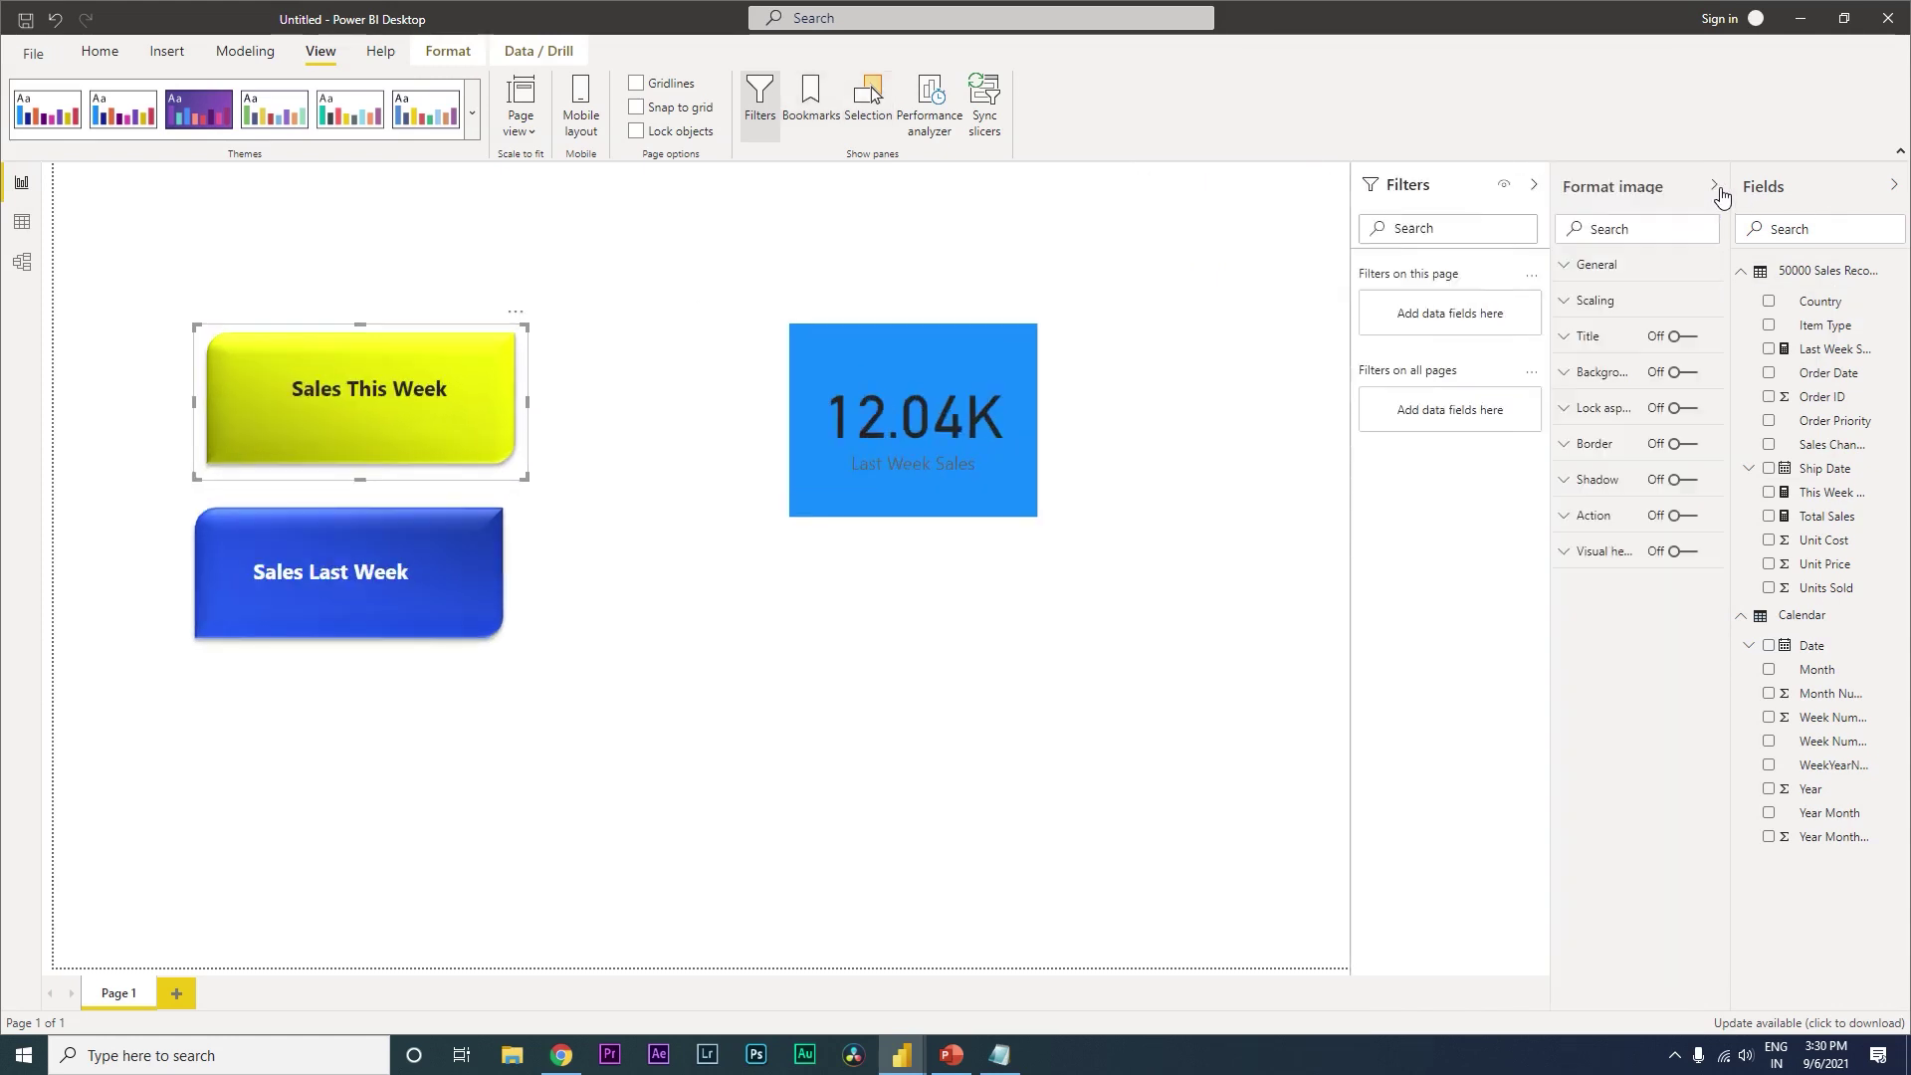
- Turn on the yellow image's action, with type Bookmark and This Week Sales as its target
left_click(1686, 531)
left_click(1583, 530)
left_click(1617, 583)
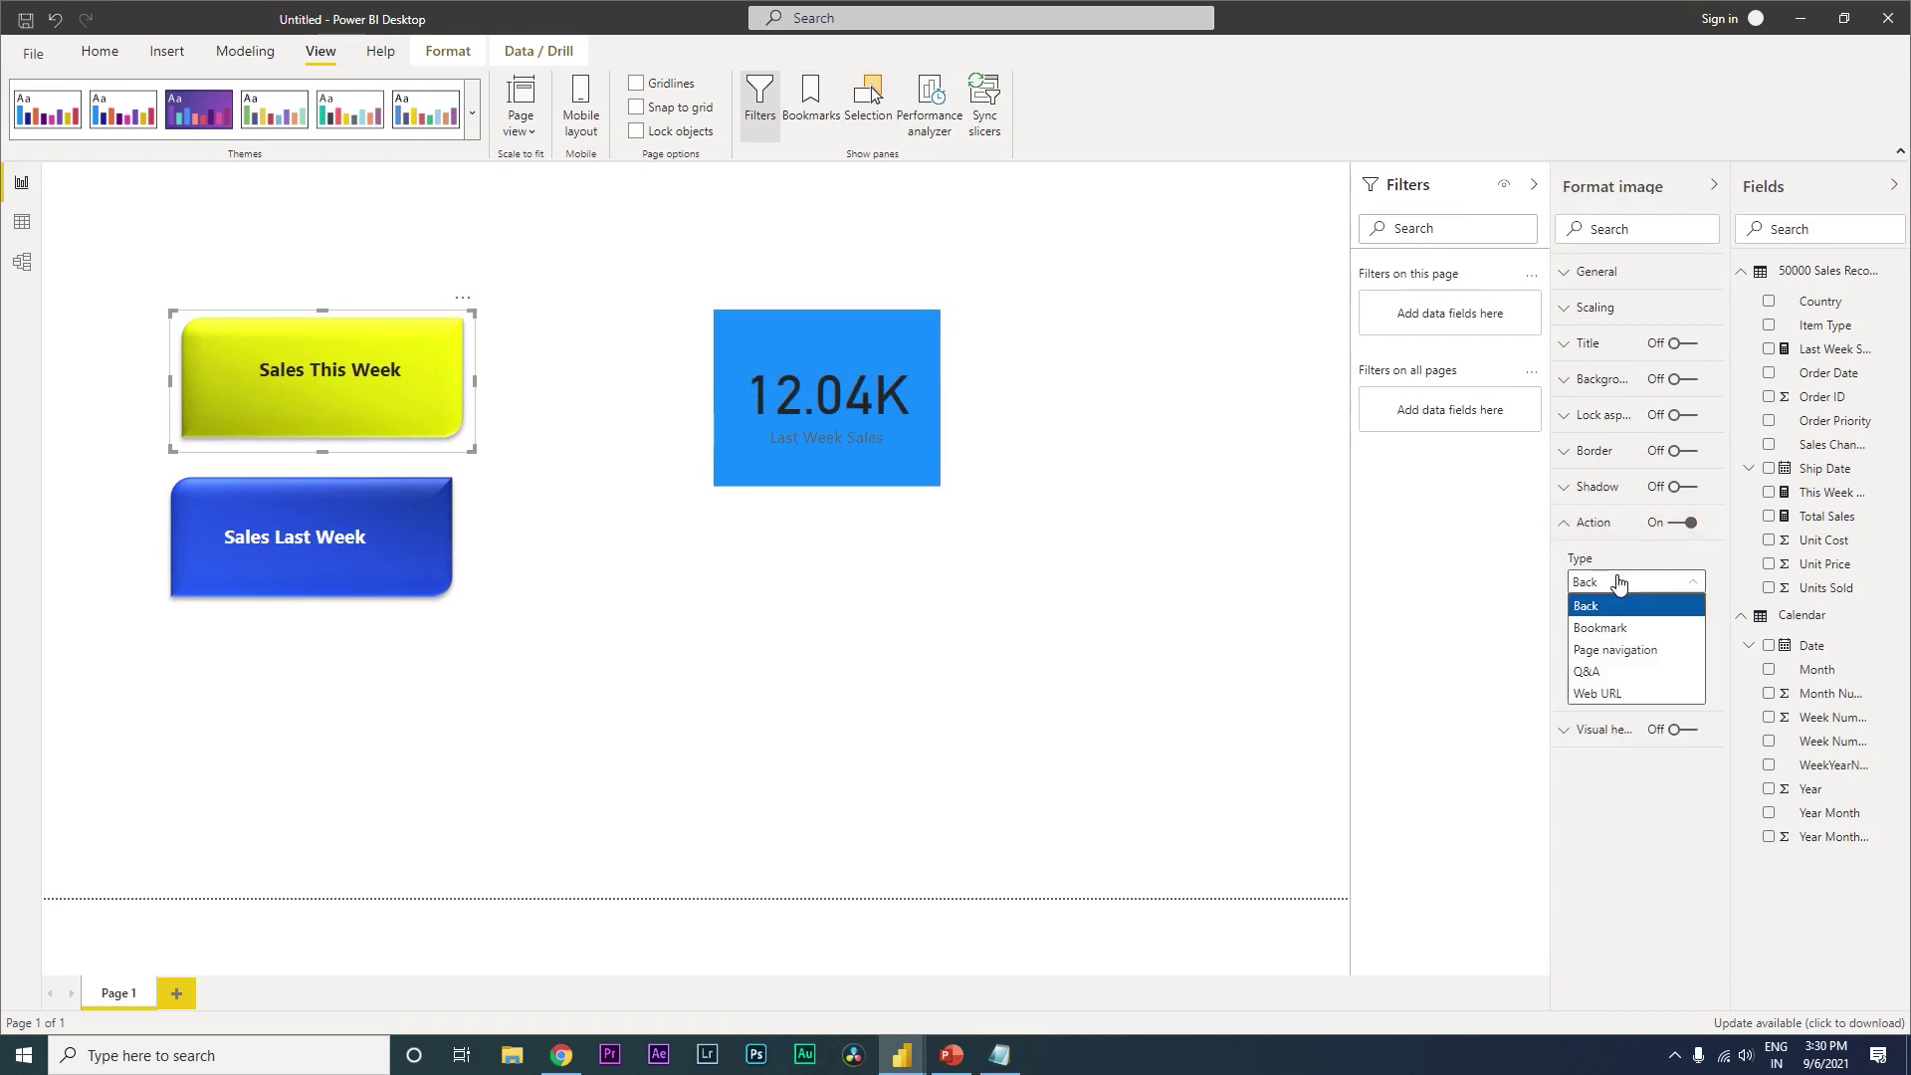
left_click(1632, 628)
left_click(1632, 653)
left_click(1644, 709)
- Turn on the blue image's action, with type Bookmark and Last Week Sales as its target
left_click(394, 587)
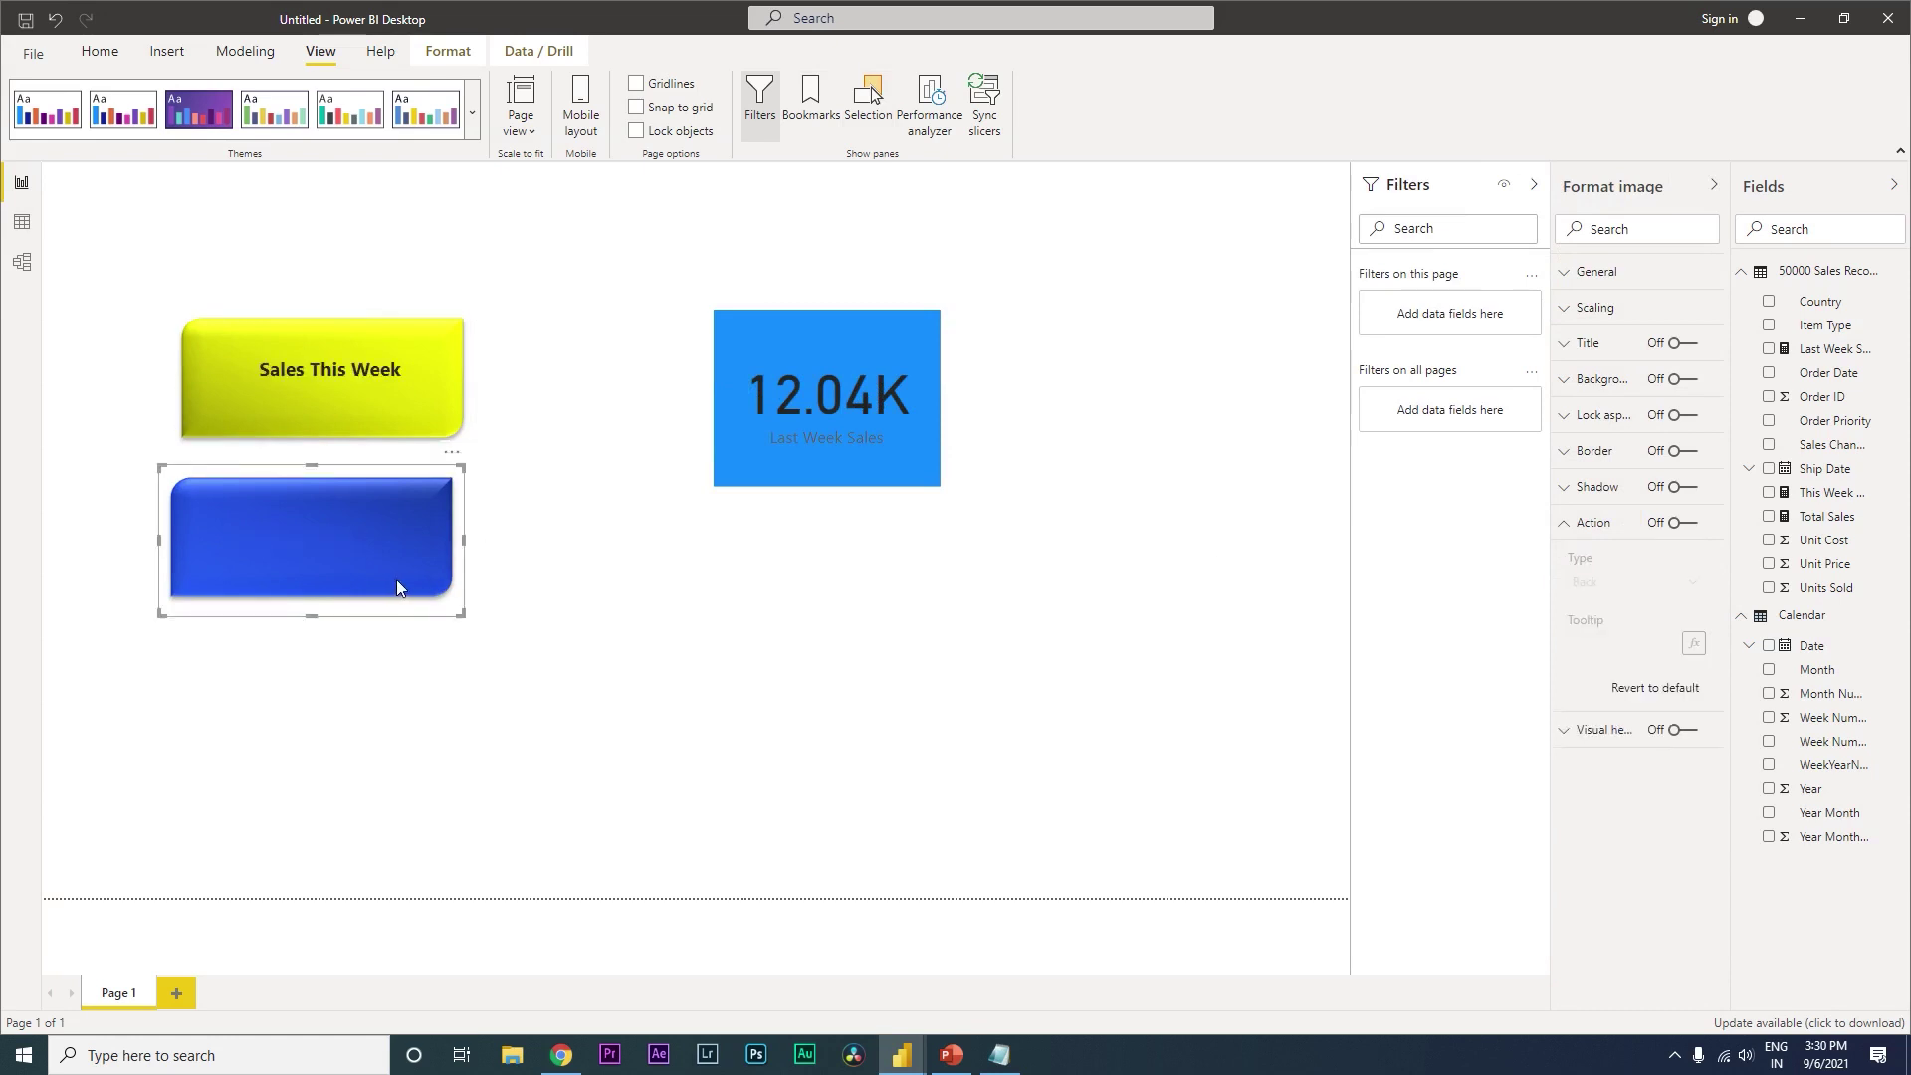
left_click(1682, 523)
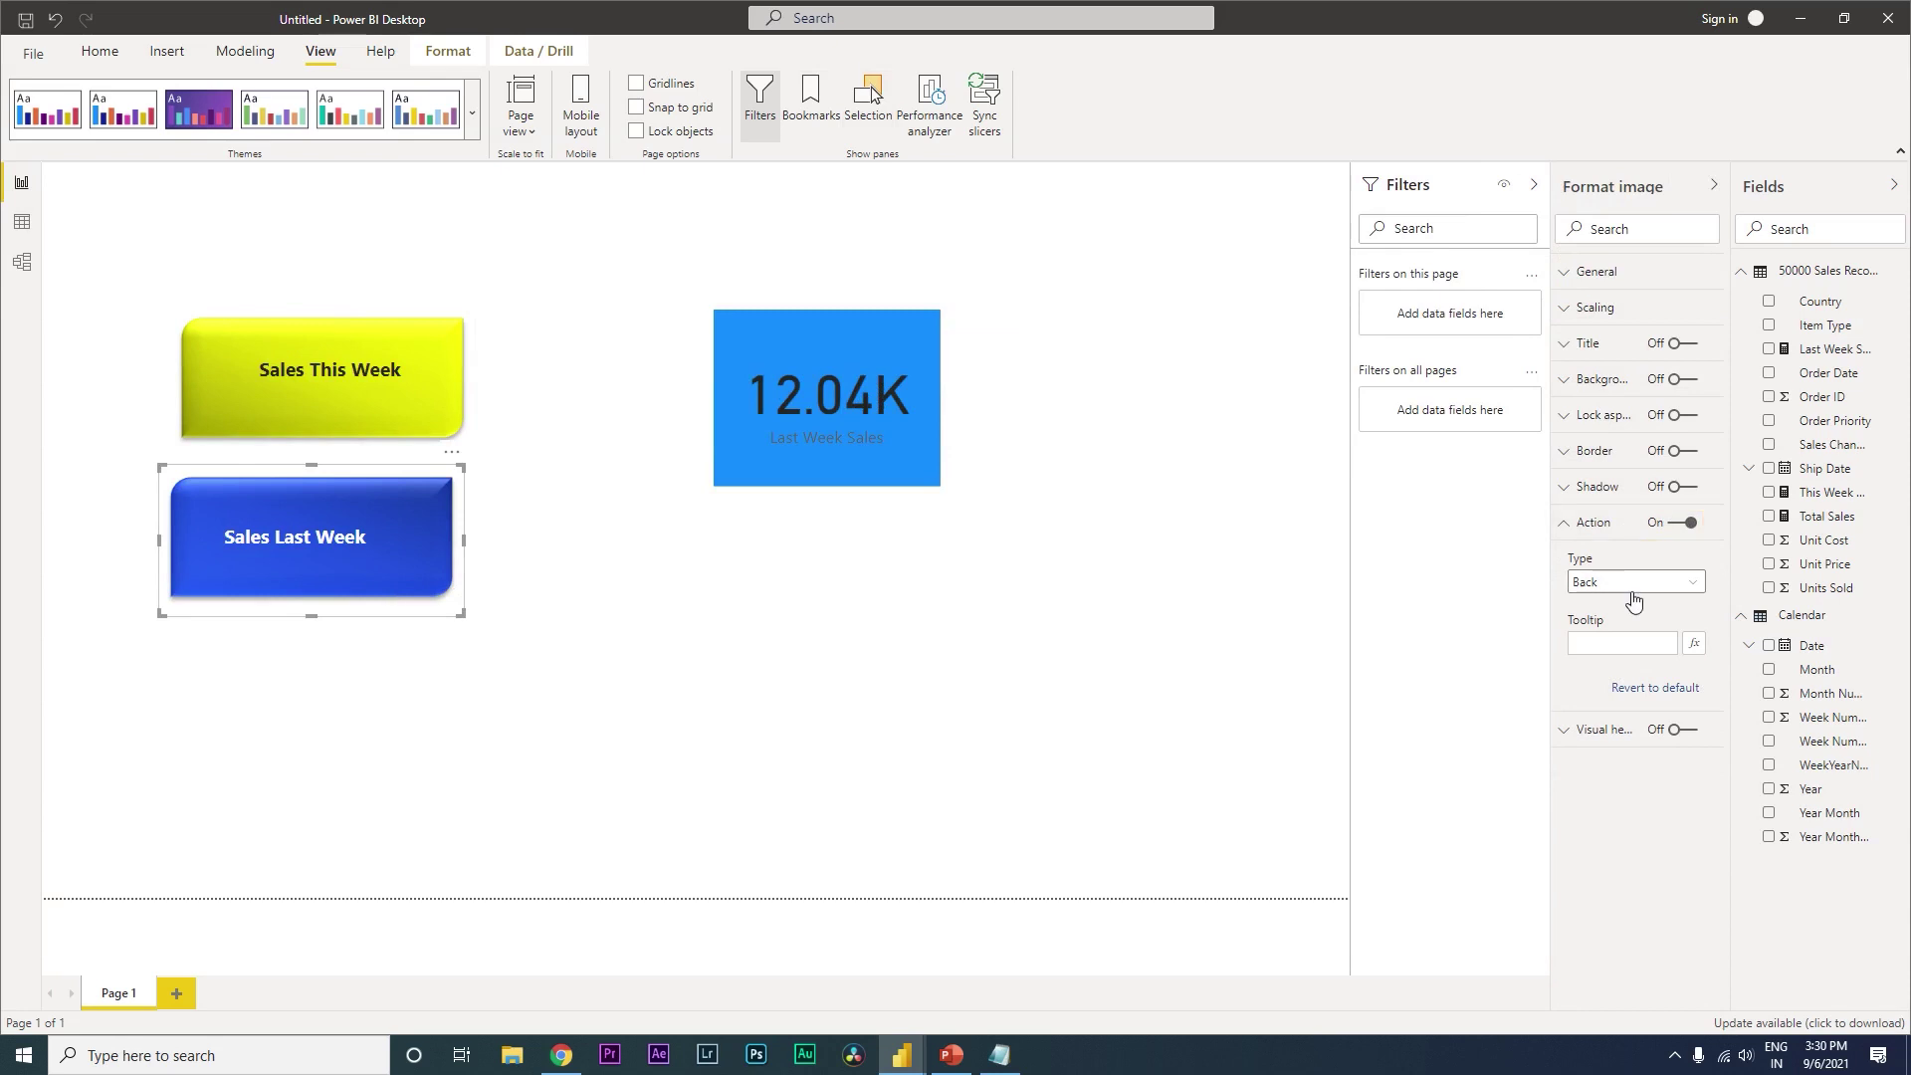
left_click(1631, 583)
left_click(1628, 625)
left_click(1632, 644)
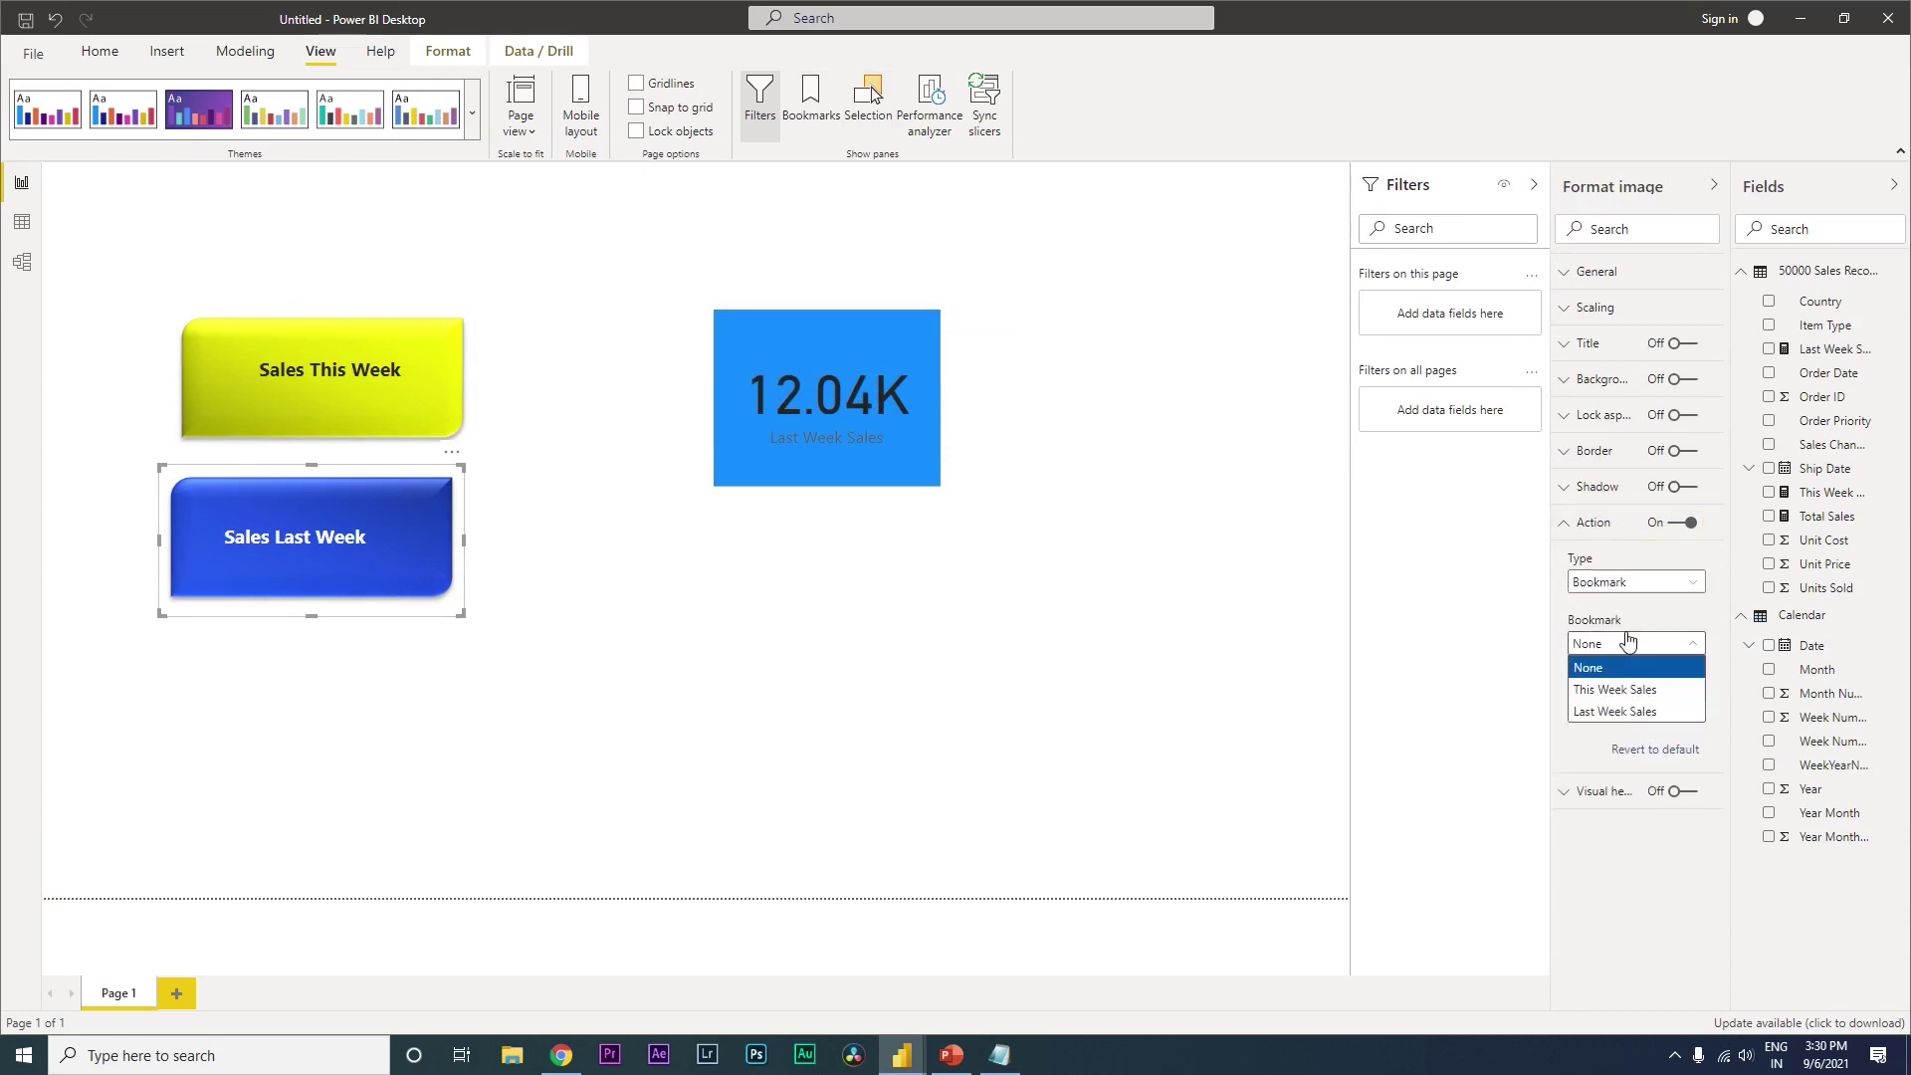
left_click(1632, 711)
- Test the yellow and blue image buttons one after the other to check that they switch the sales card
left_click(509, 483)
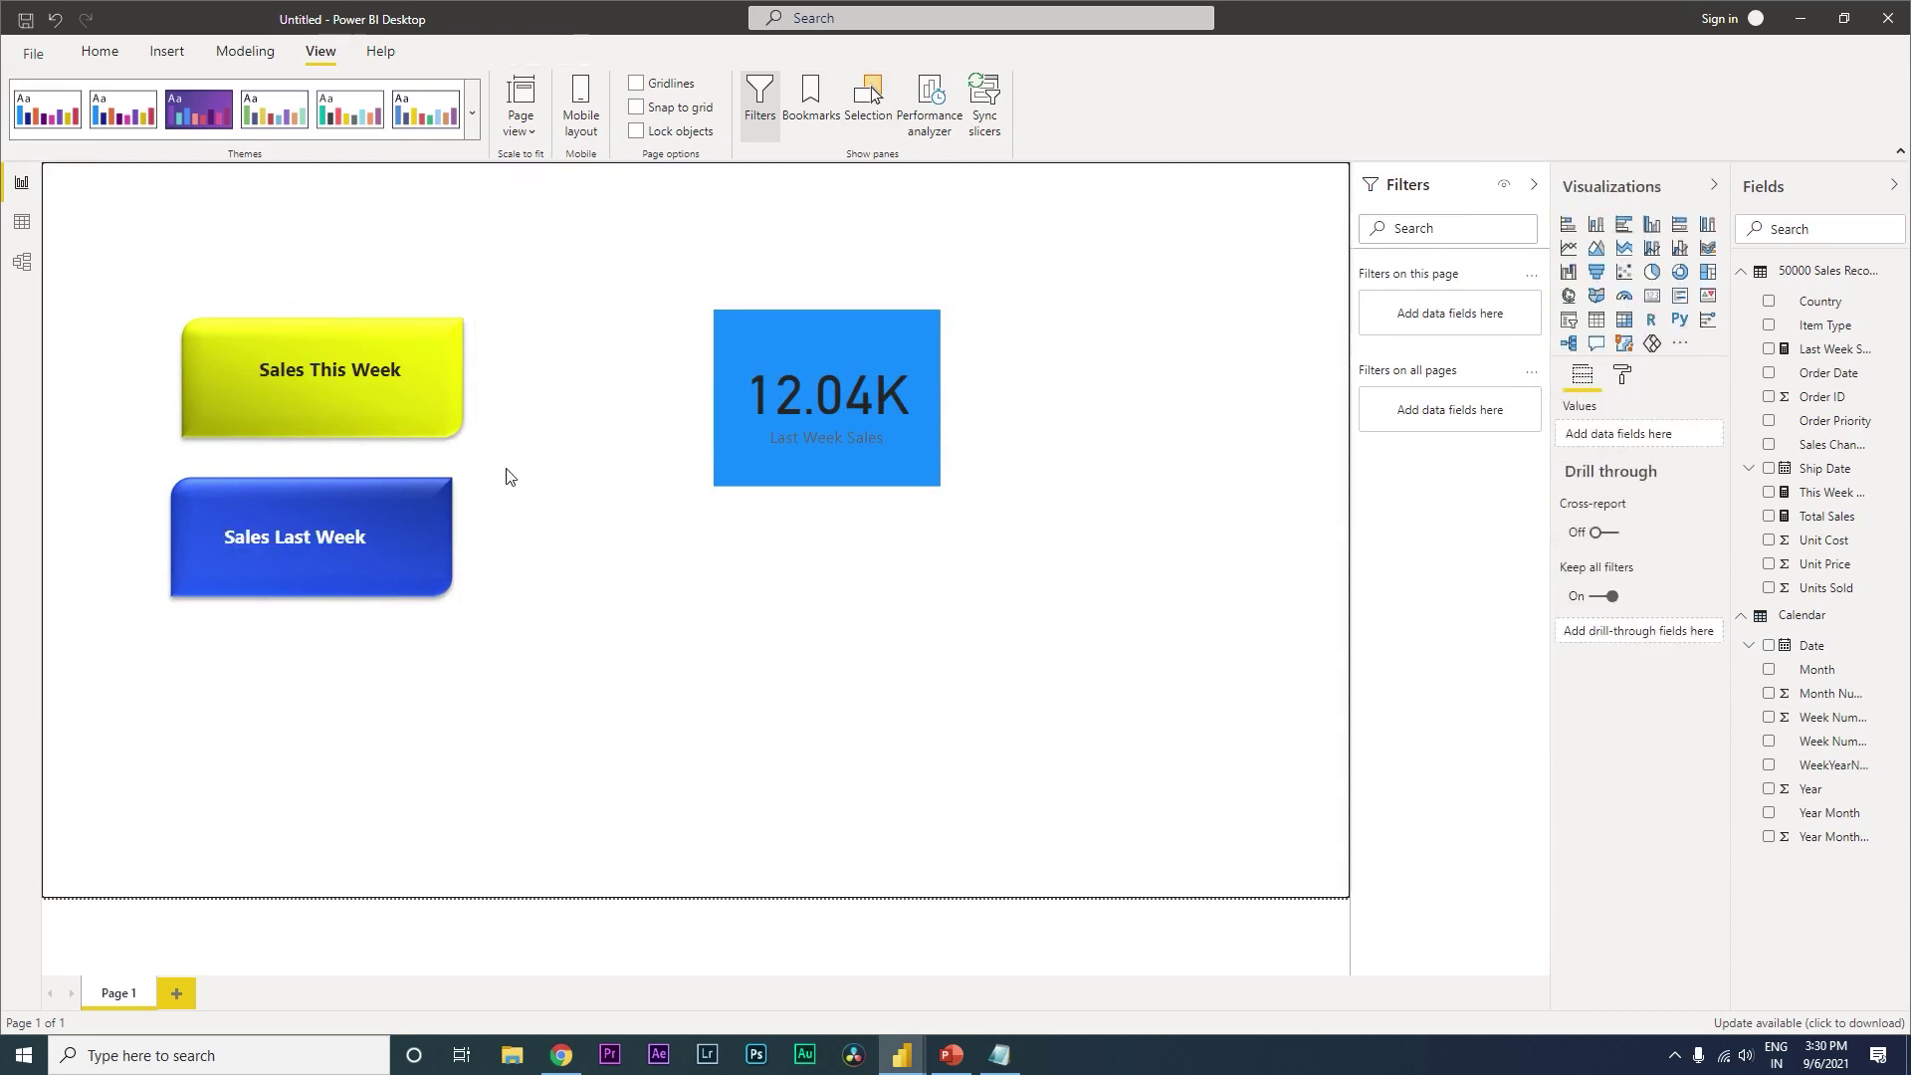
left_click(439, 434, "ctrl")
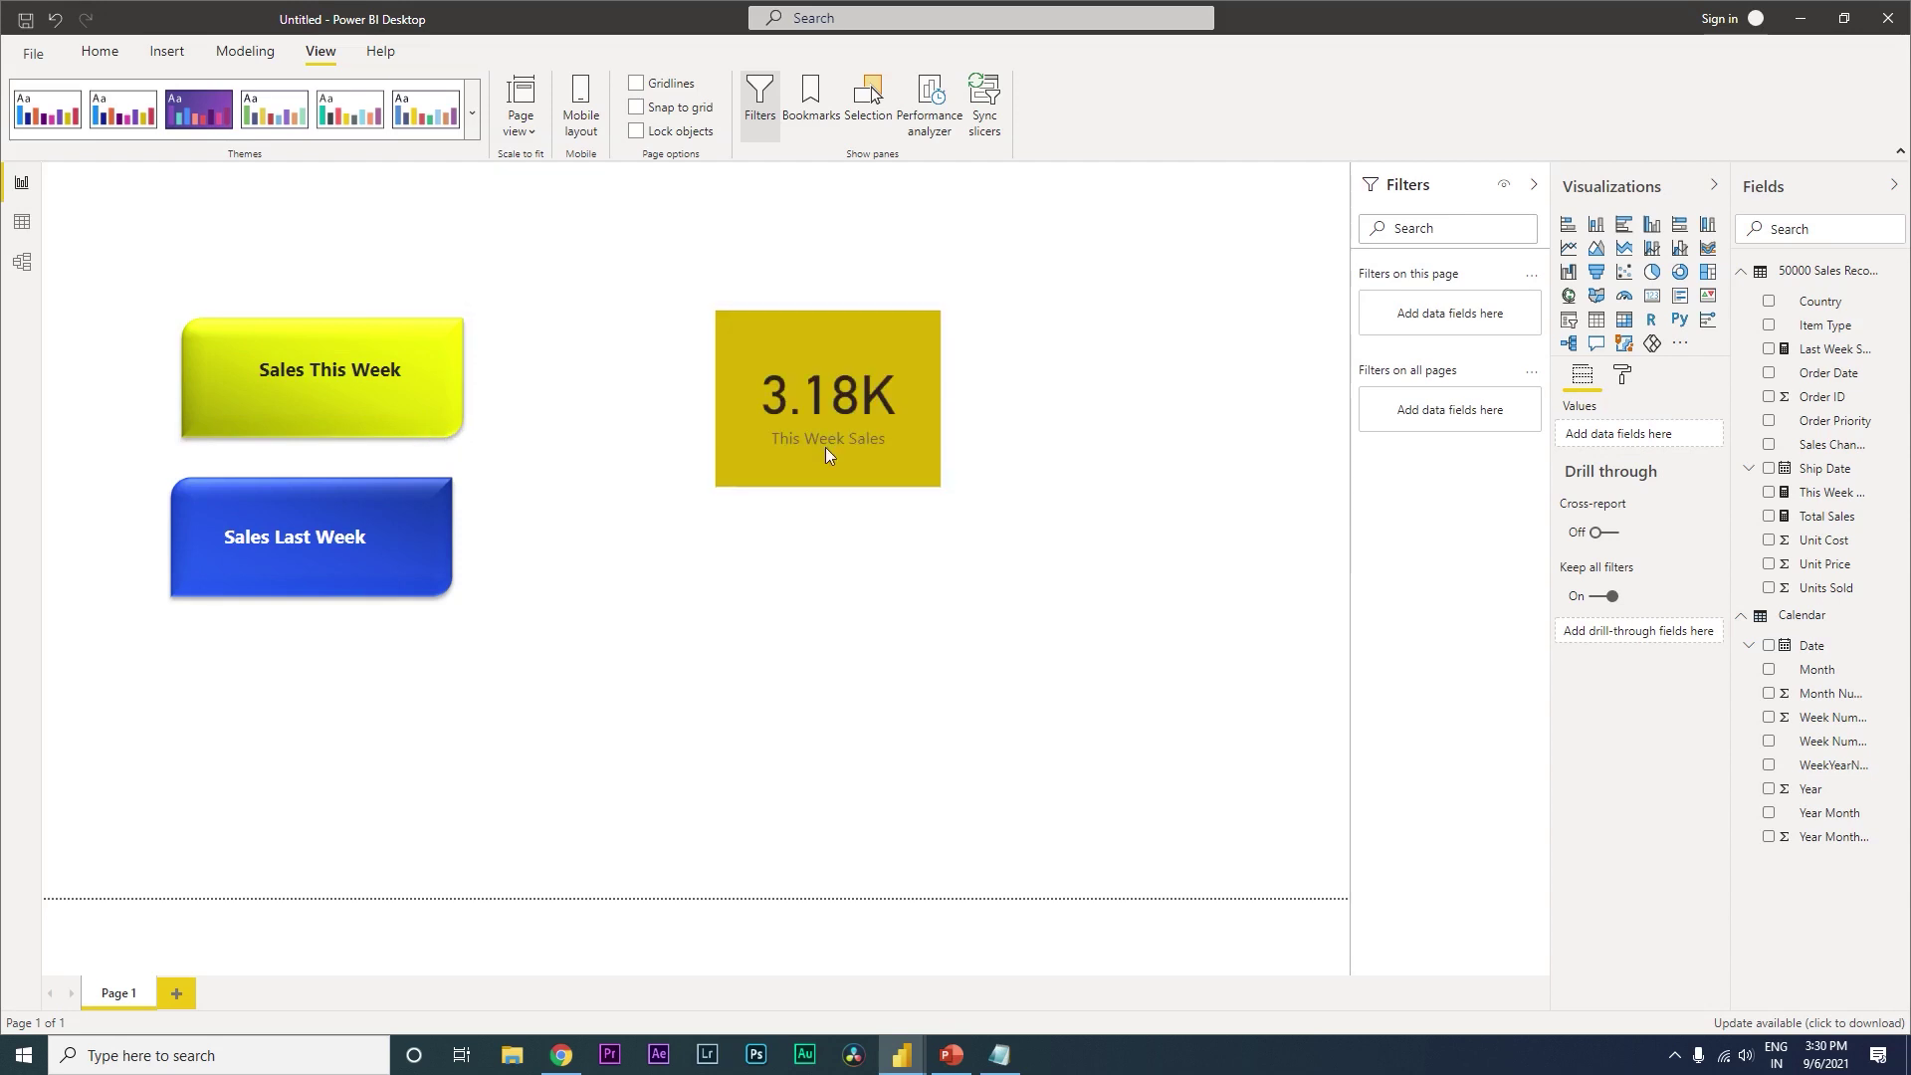
left_click(413, 597, "ctrl")
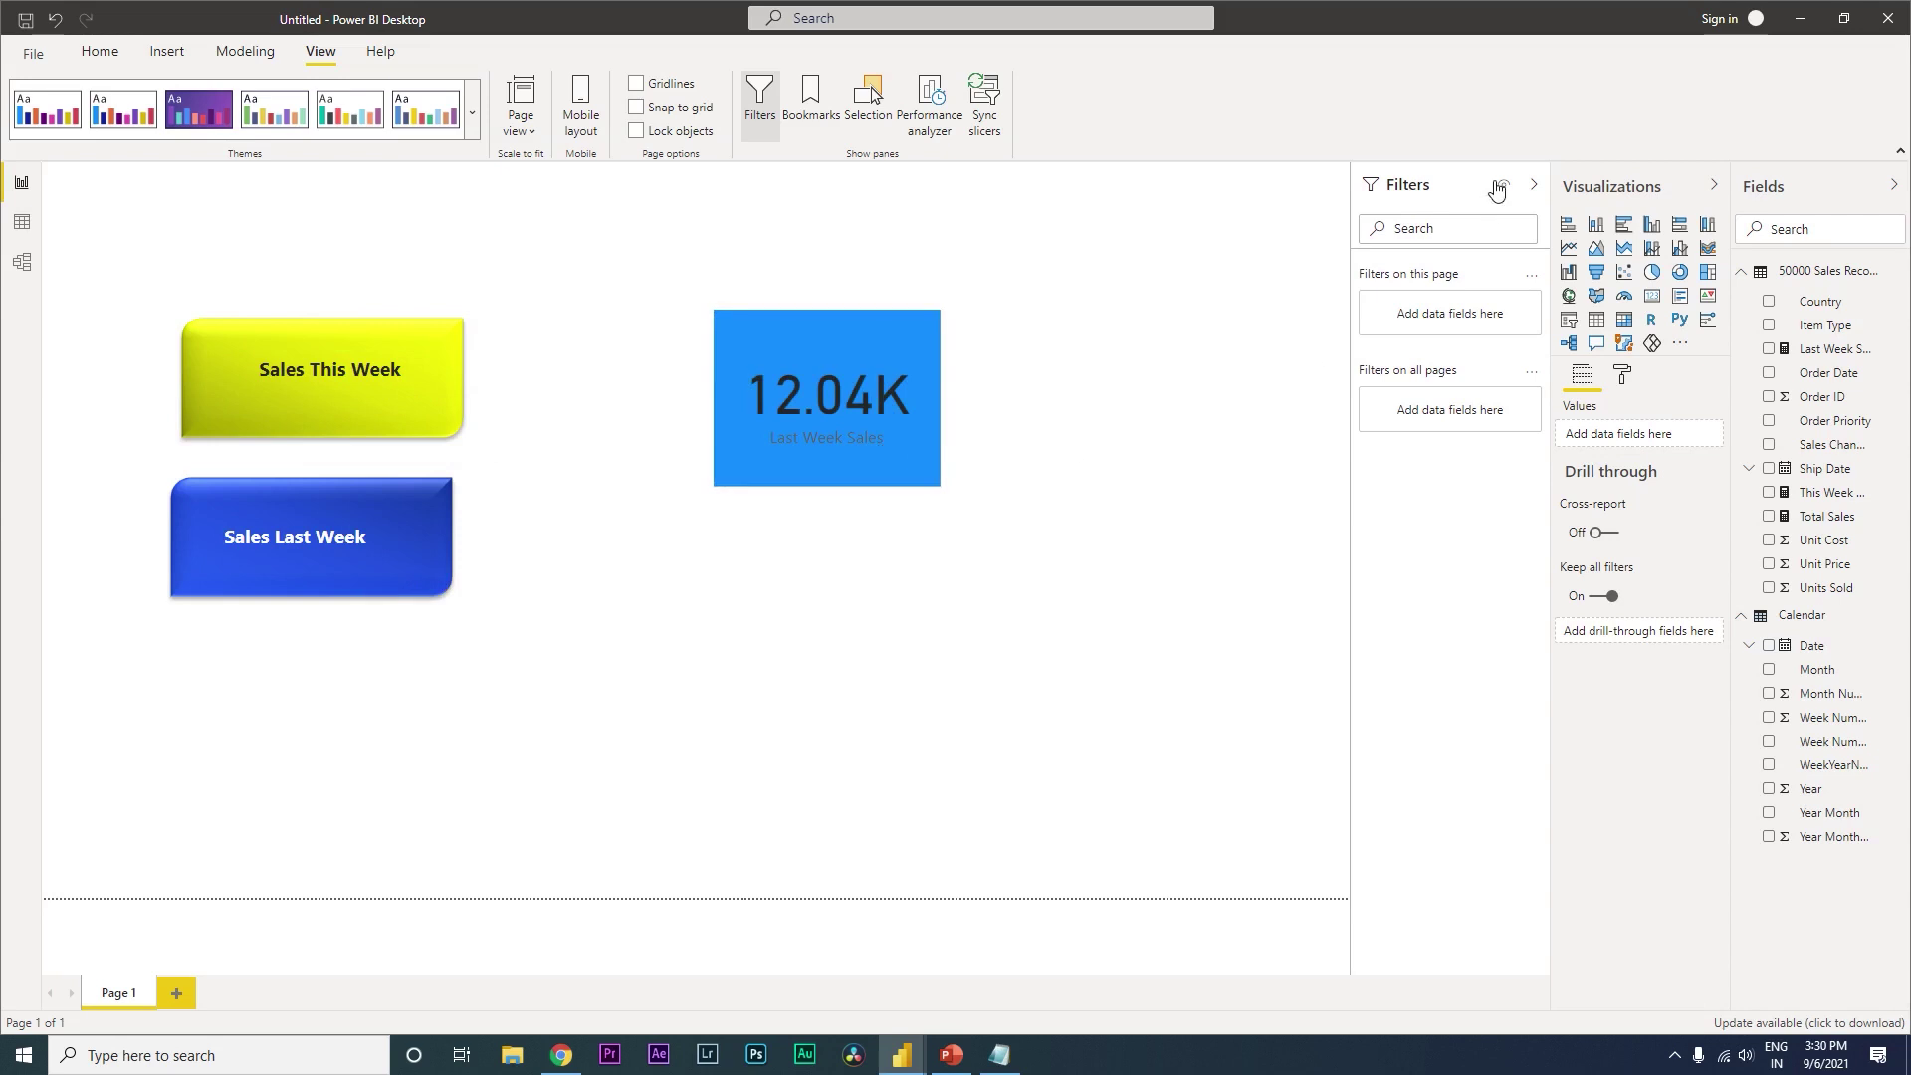
- Collapse the Filters and Visualizations panes to enlarge the report canvas
left_click(1533, 186)
left_click(1713, 190)
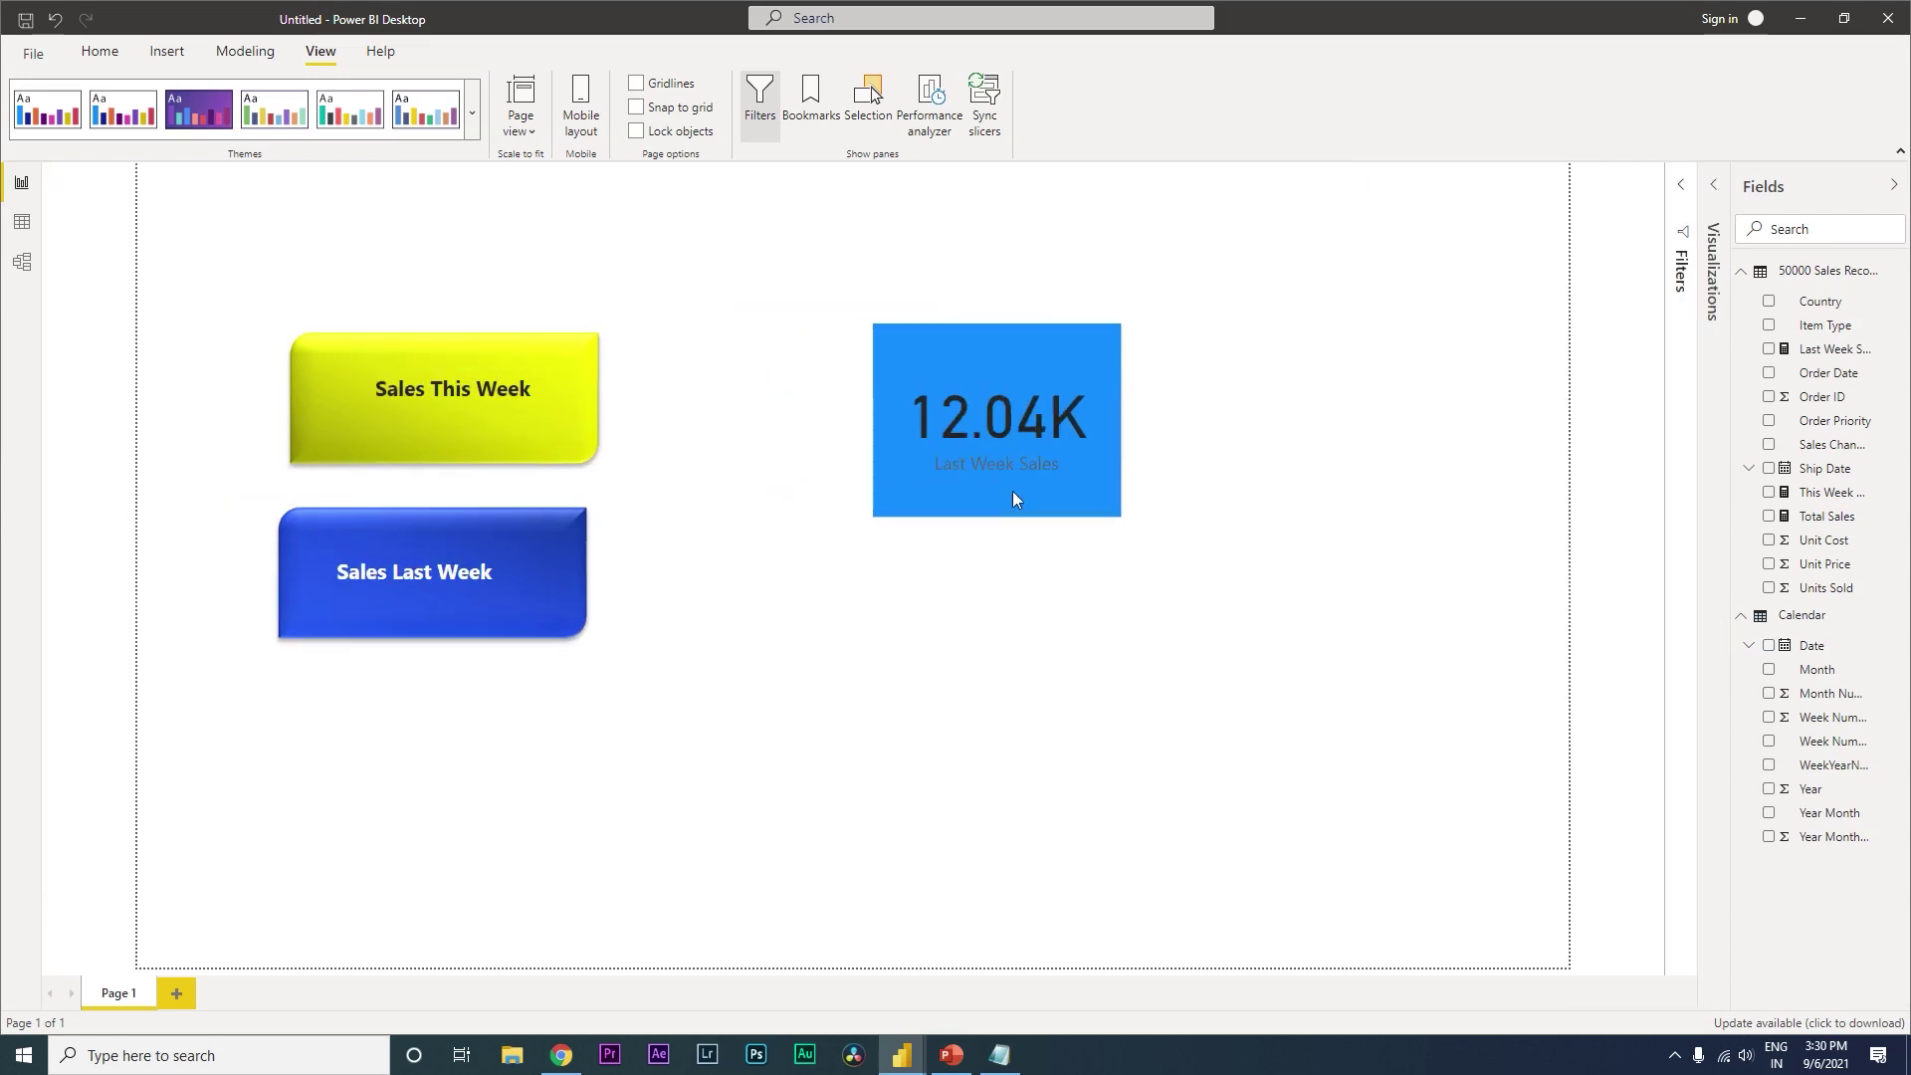